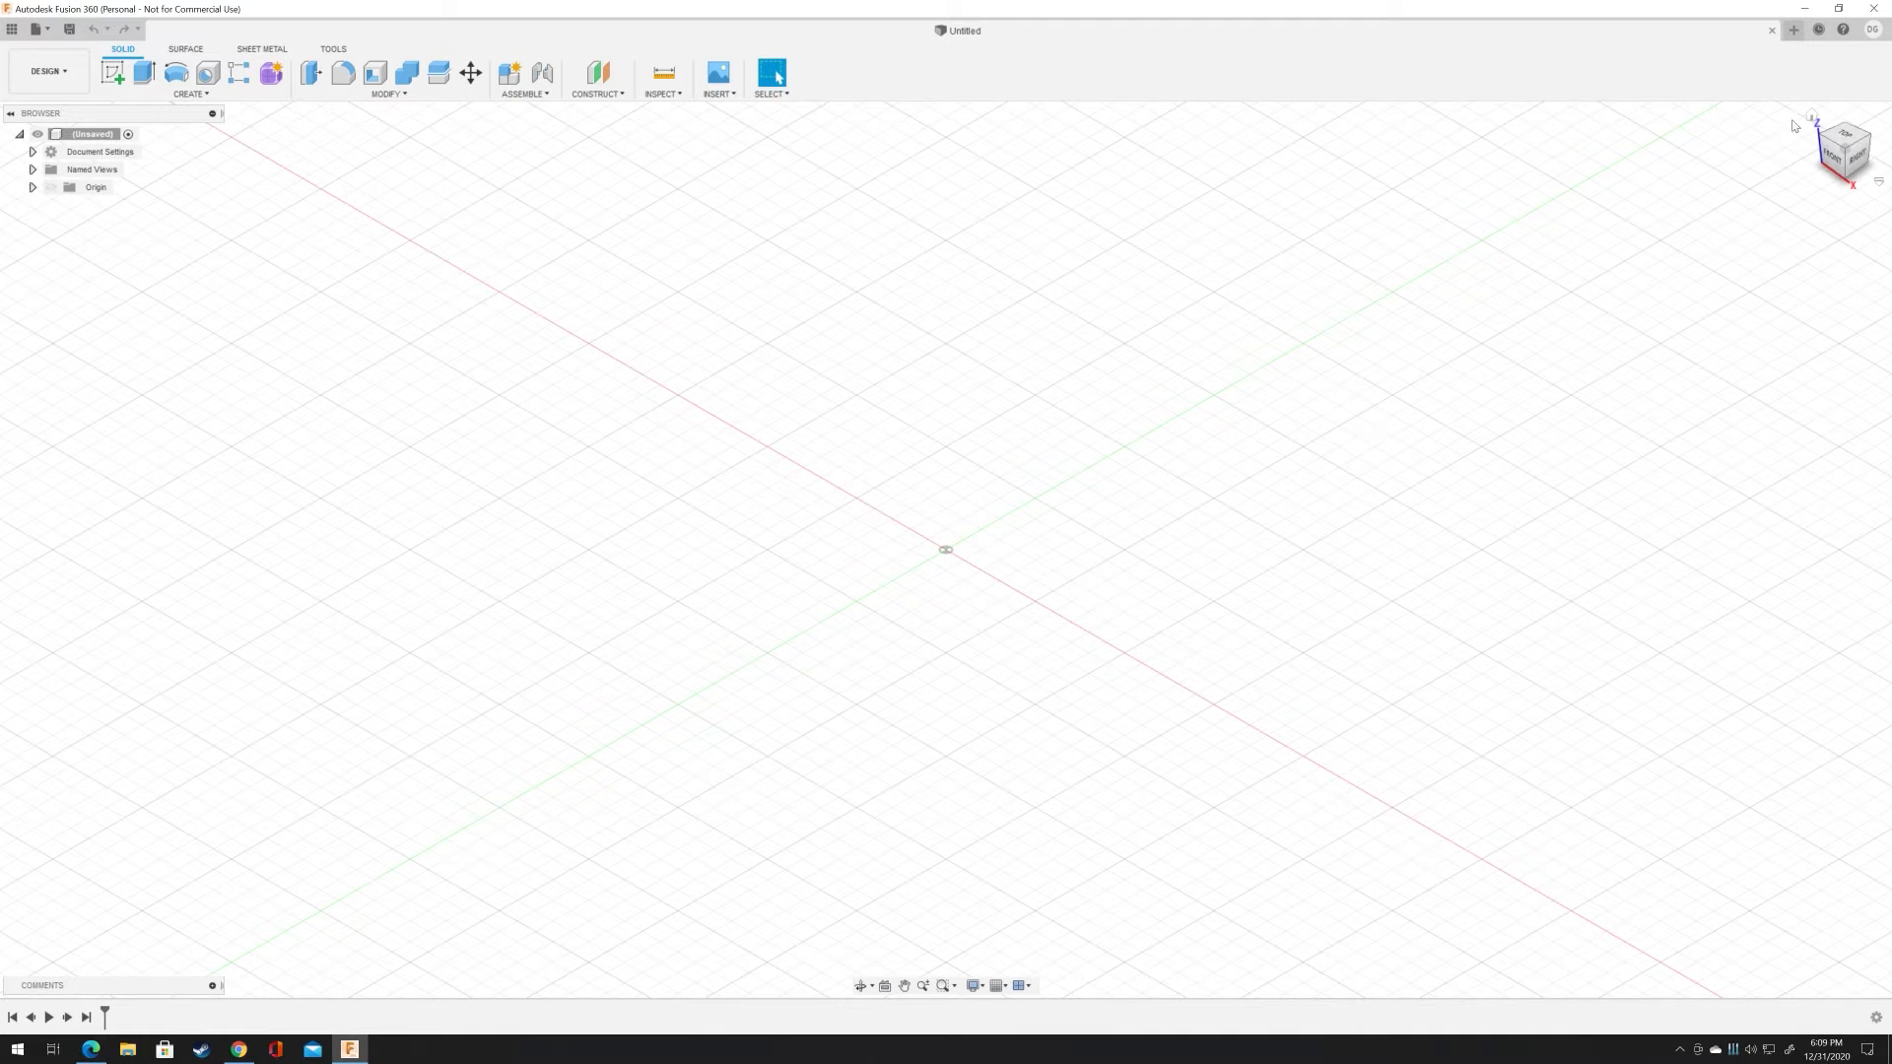
Step: Sketch a 25 mm diameter circle centred on the origin on the horizontal XY plane
click(1846, 135)
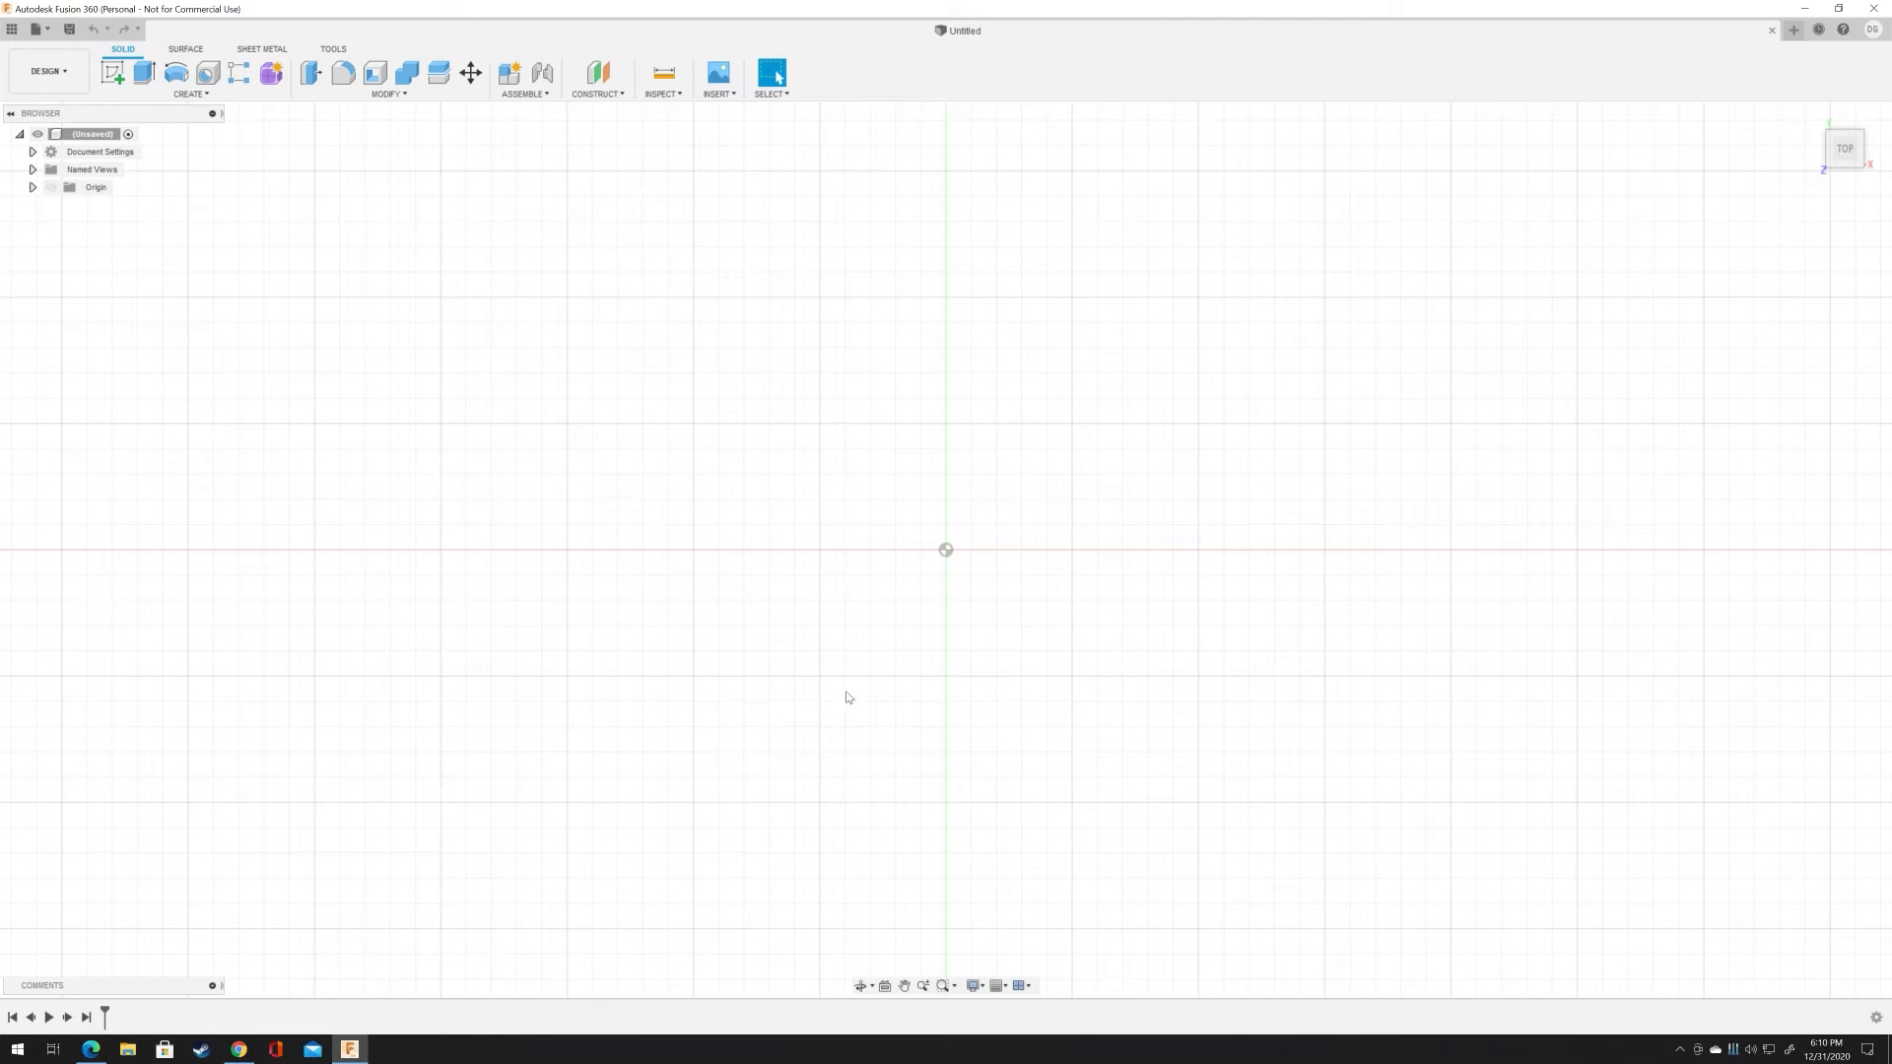
right_click(948, 551)
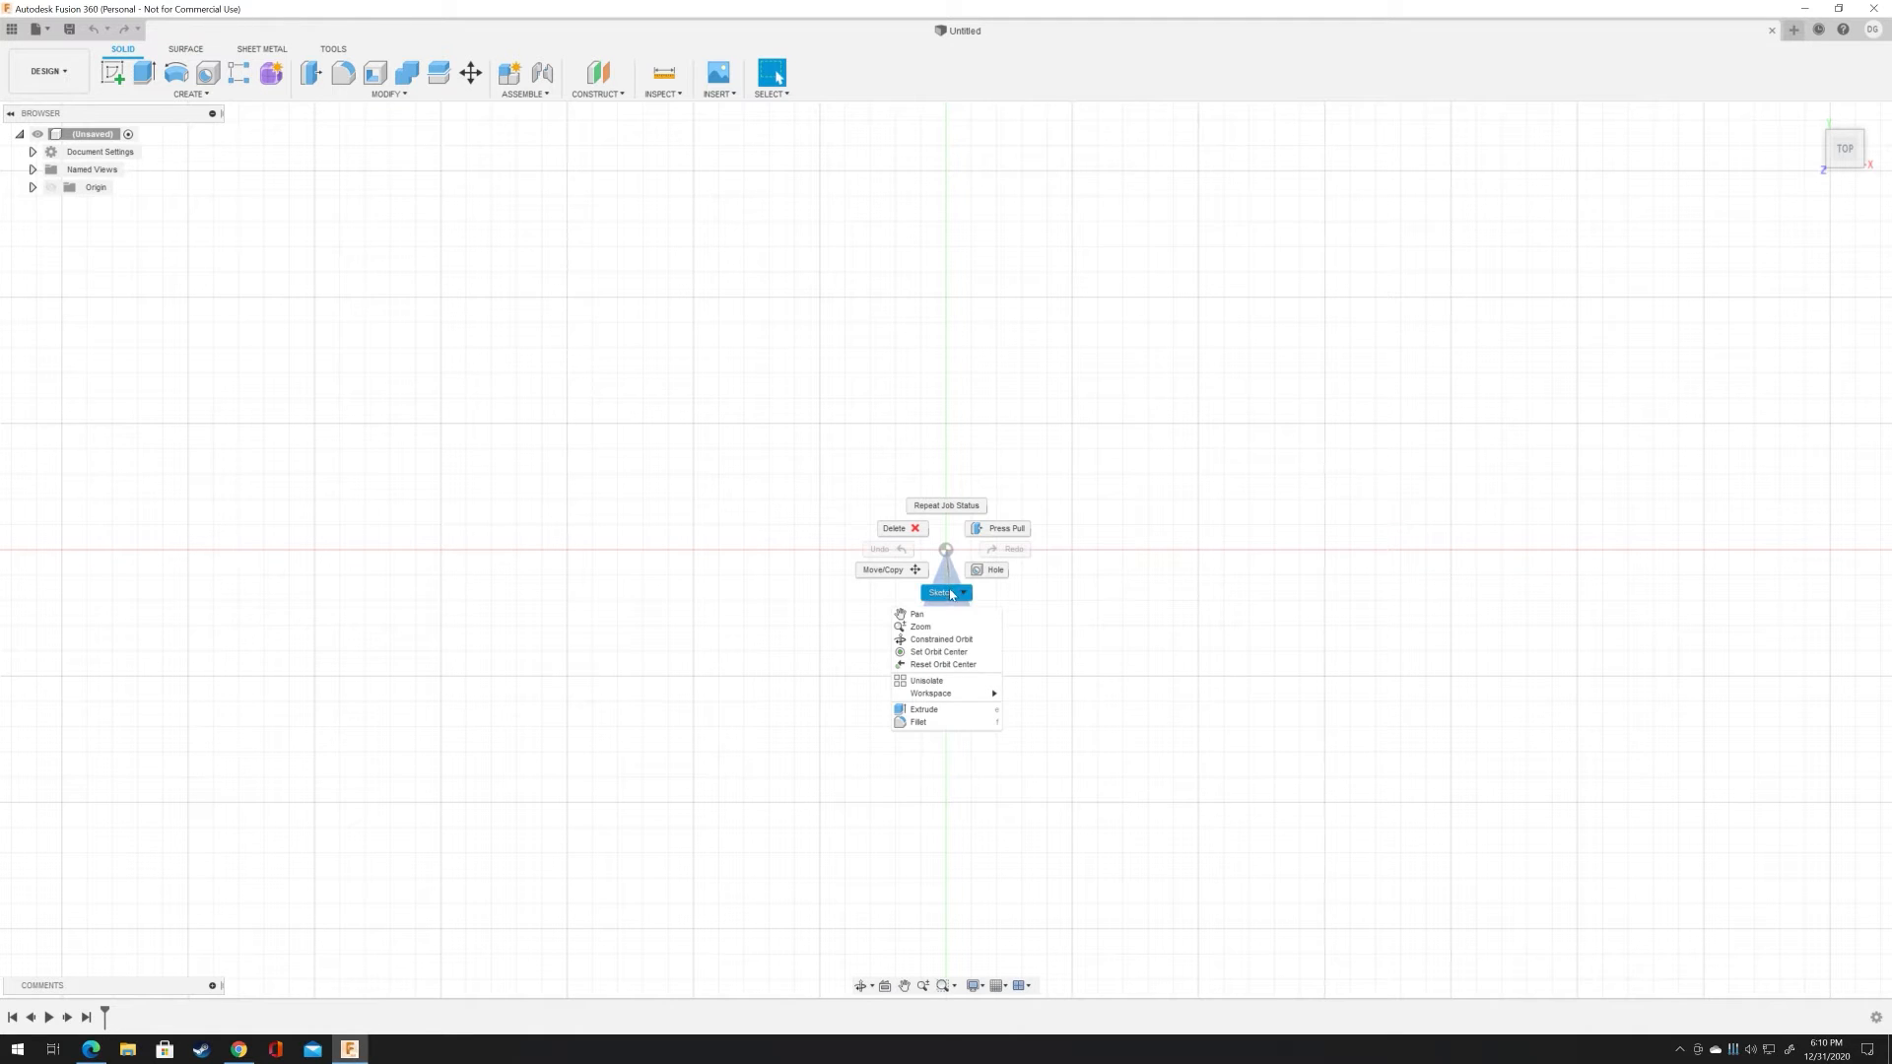
click(947, 592)
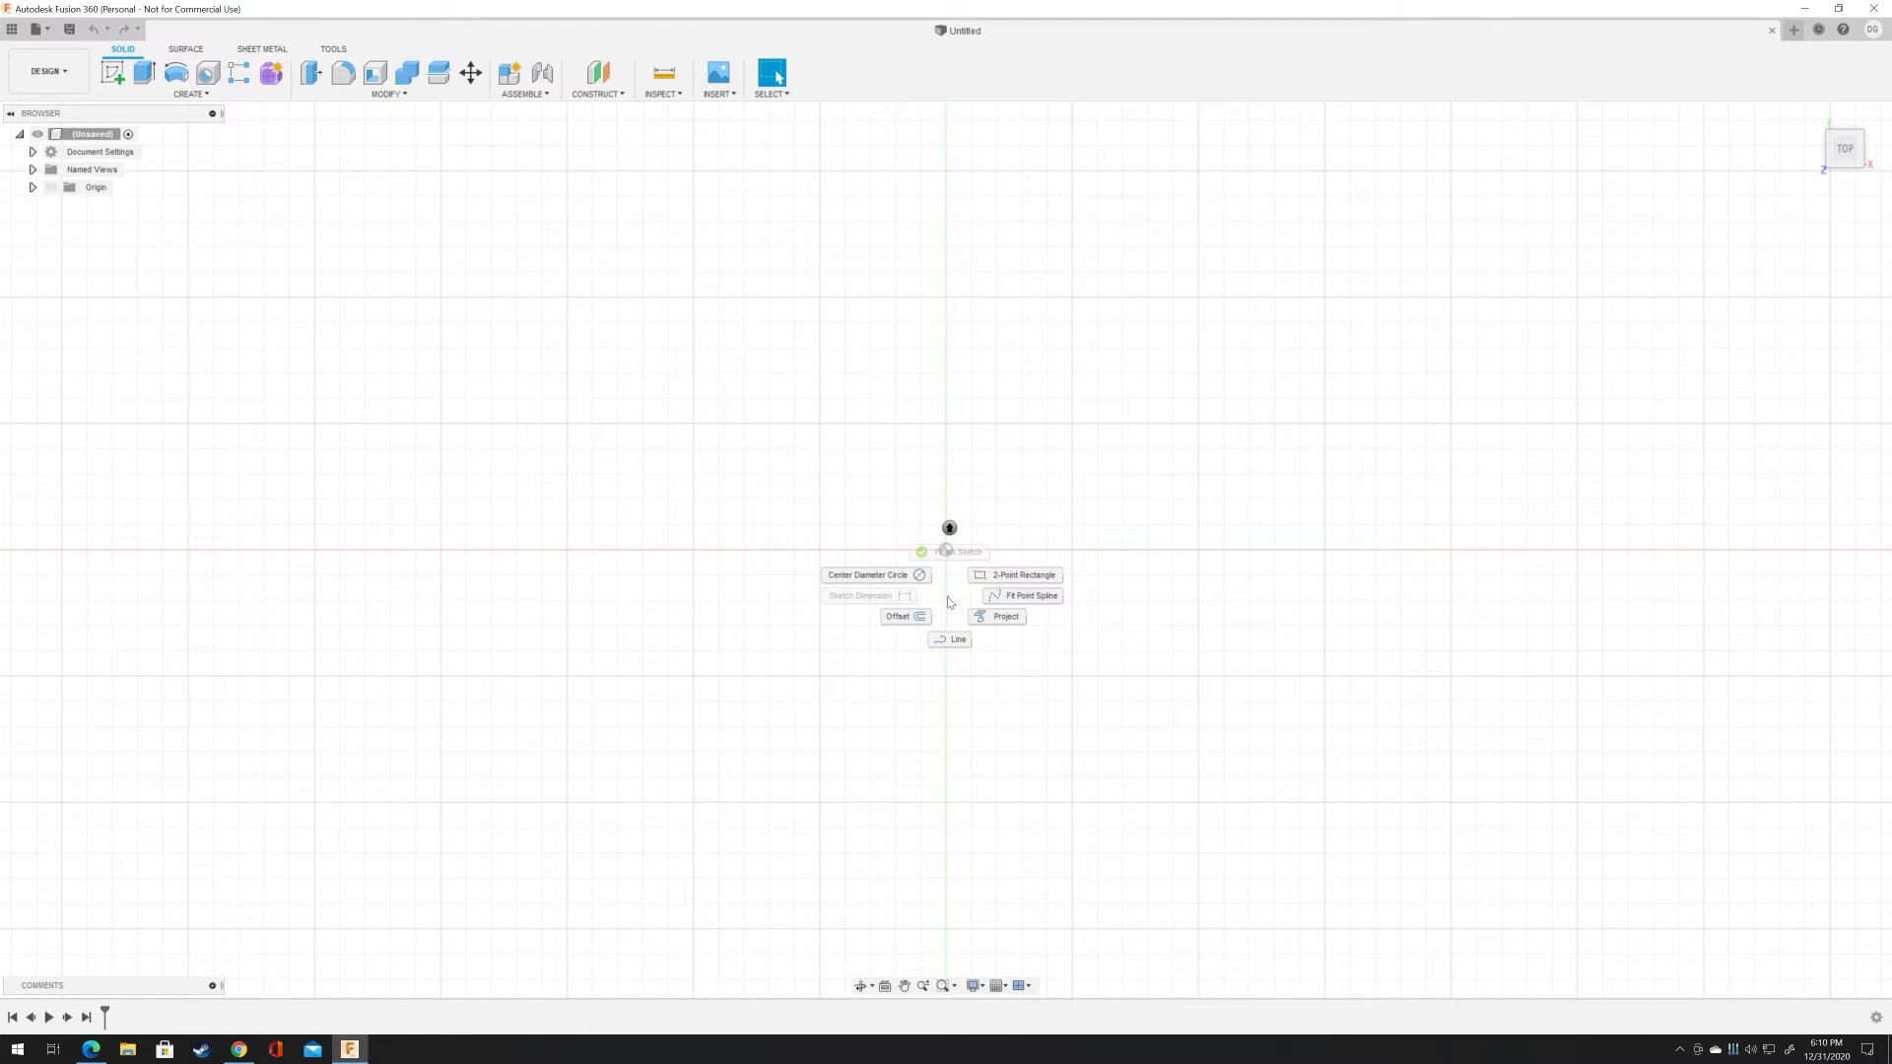
click(868, 579)
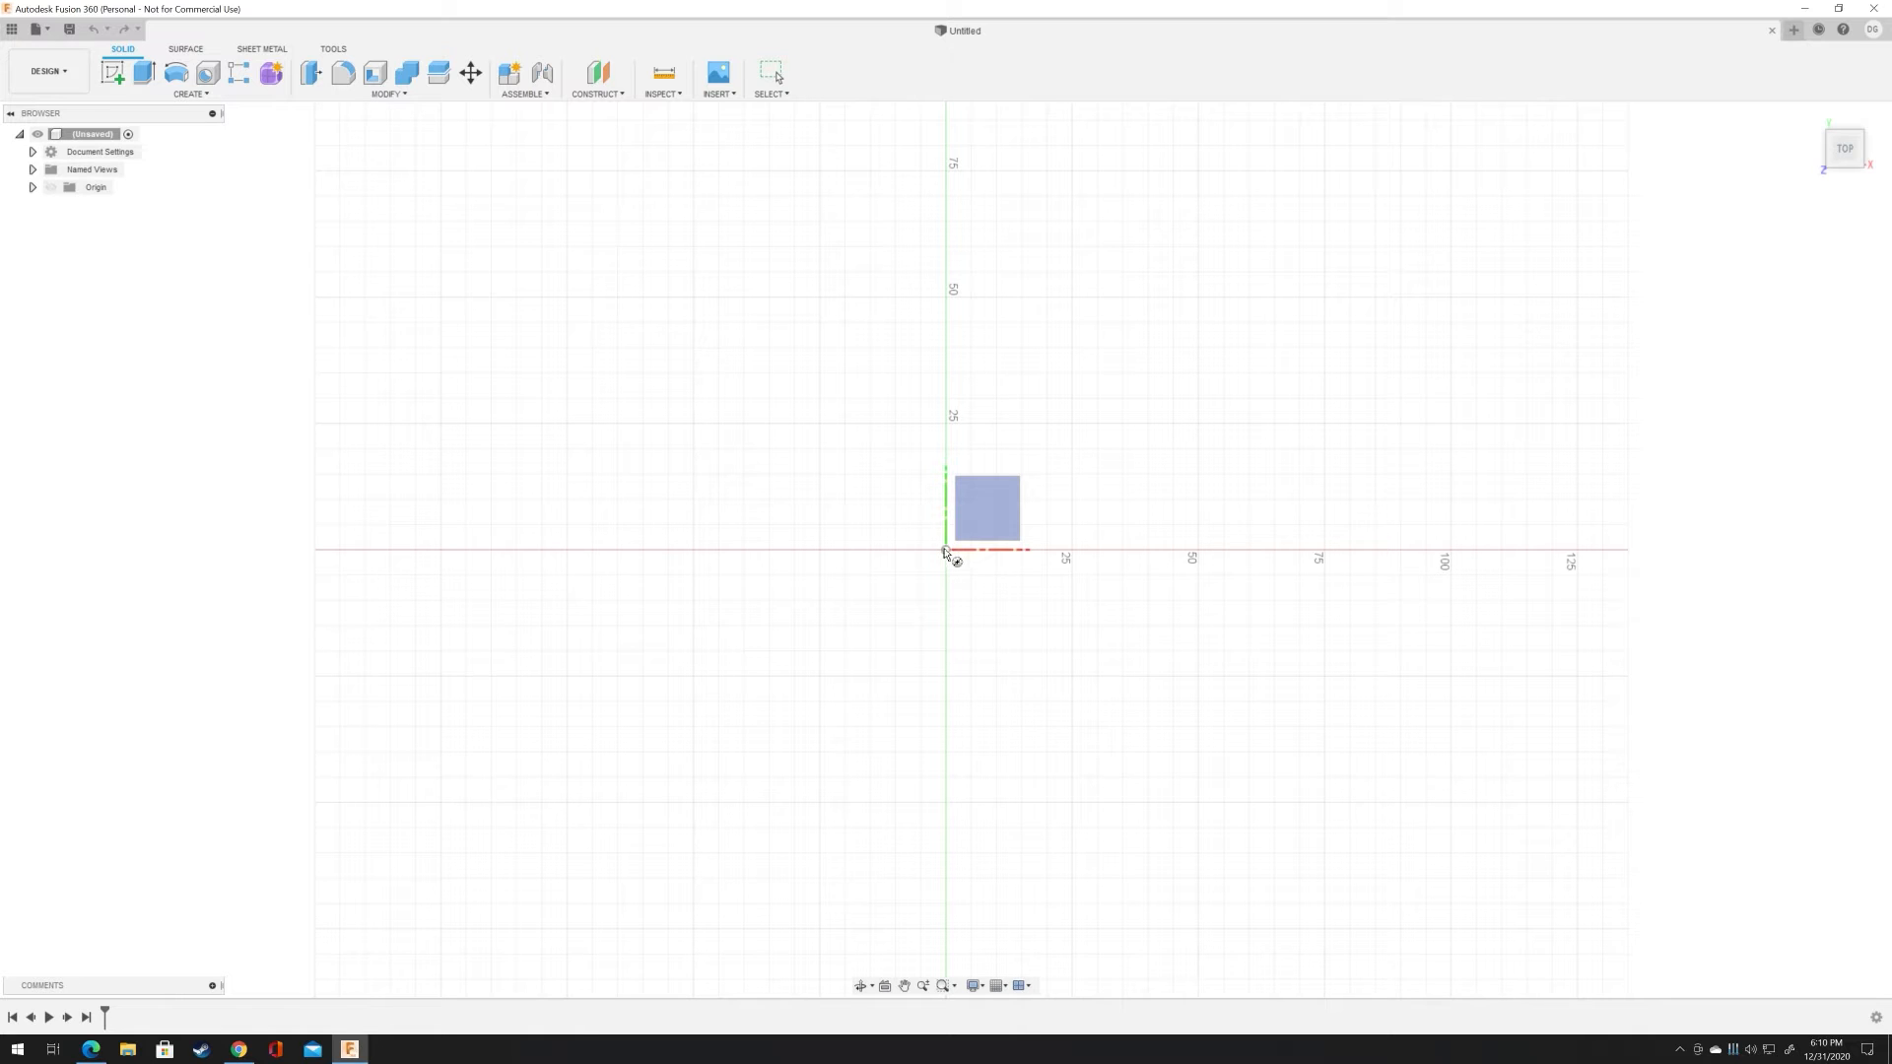
click(946, 554)
key(c)
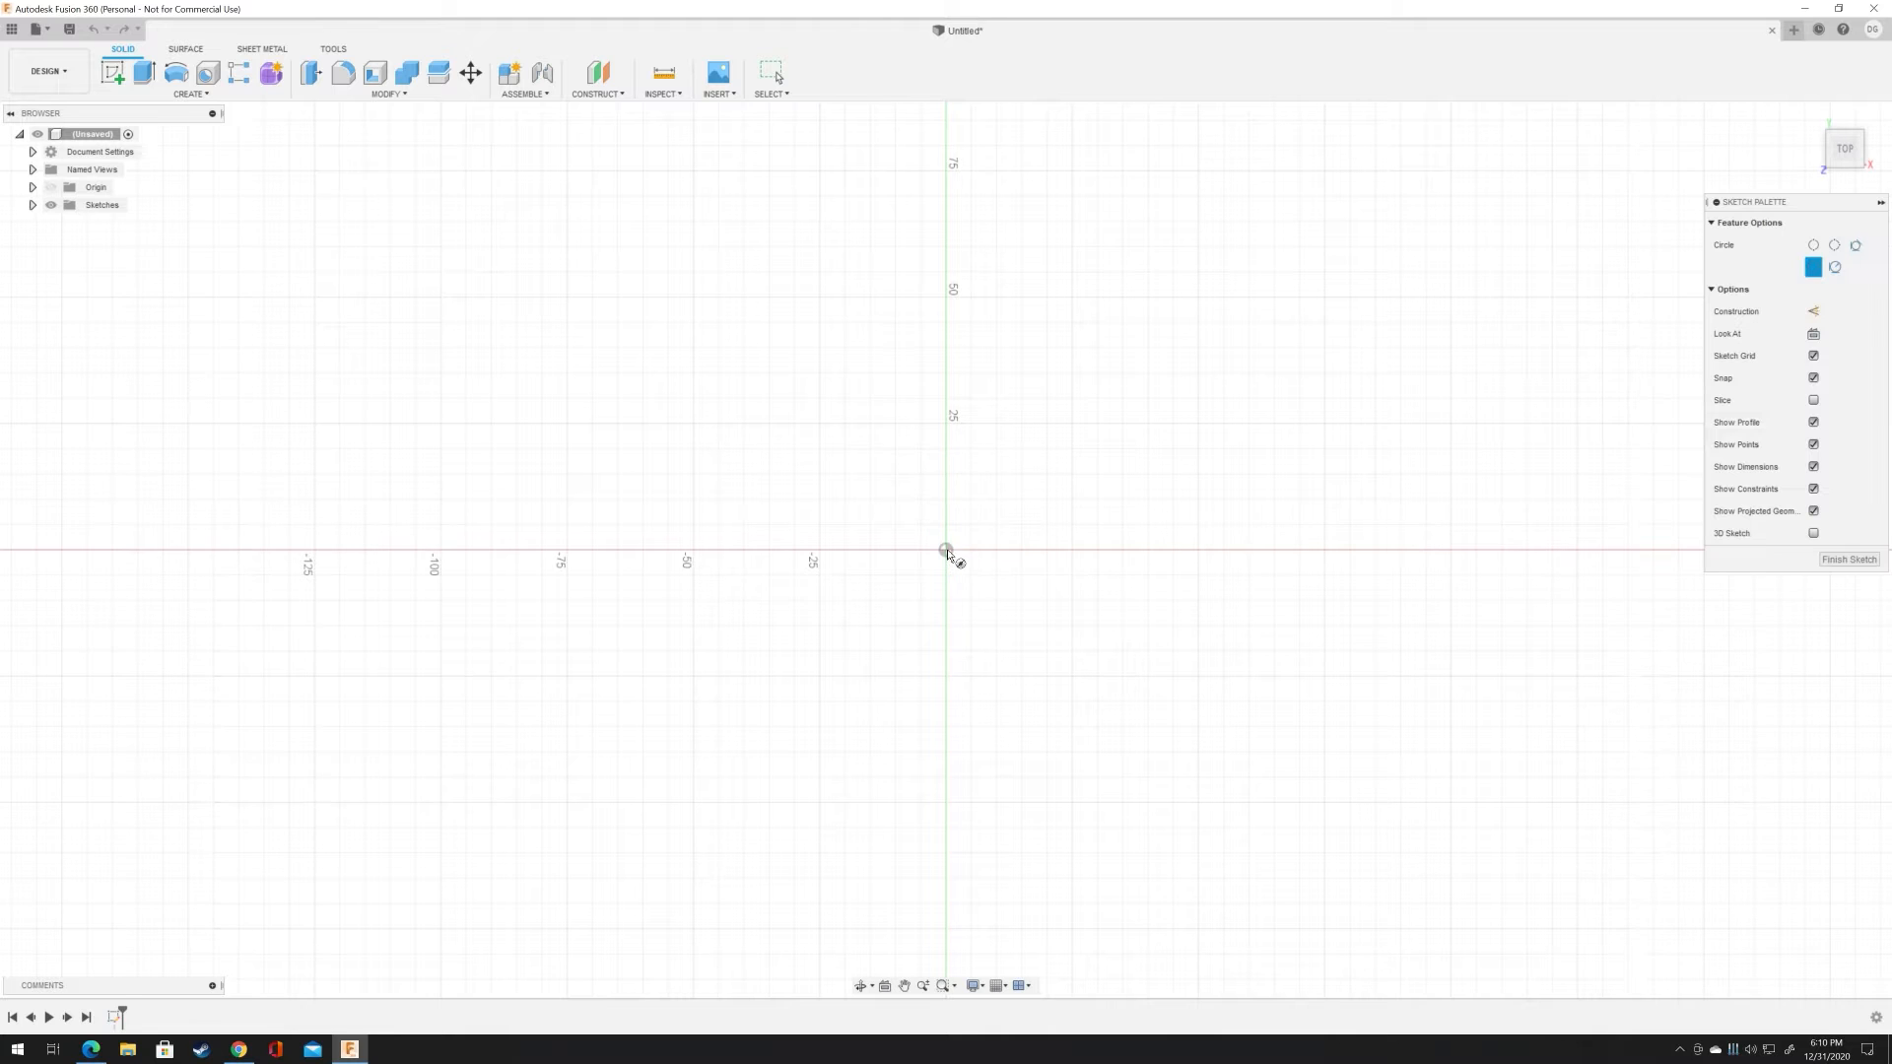
click(948, 554)
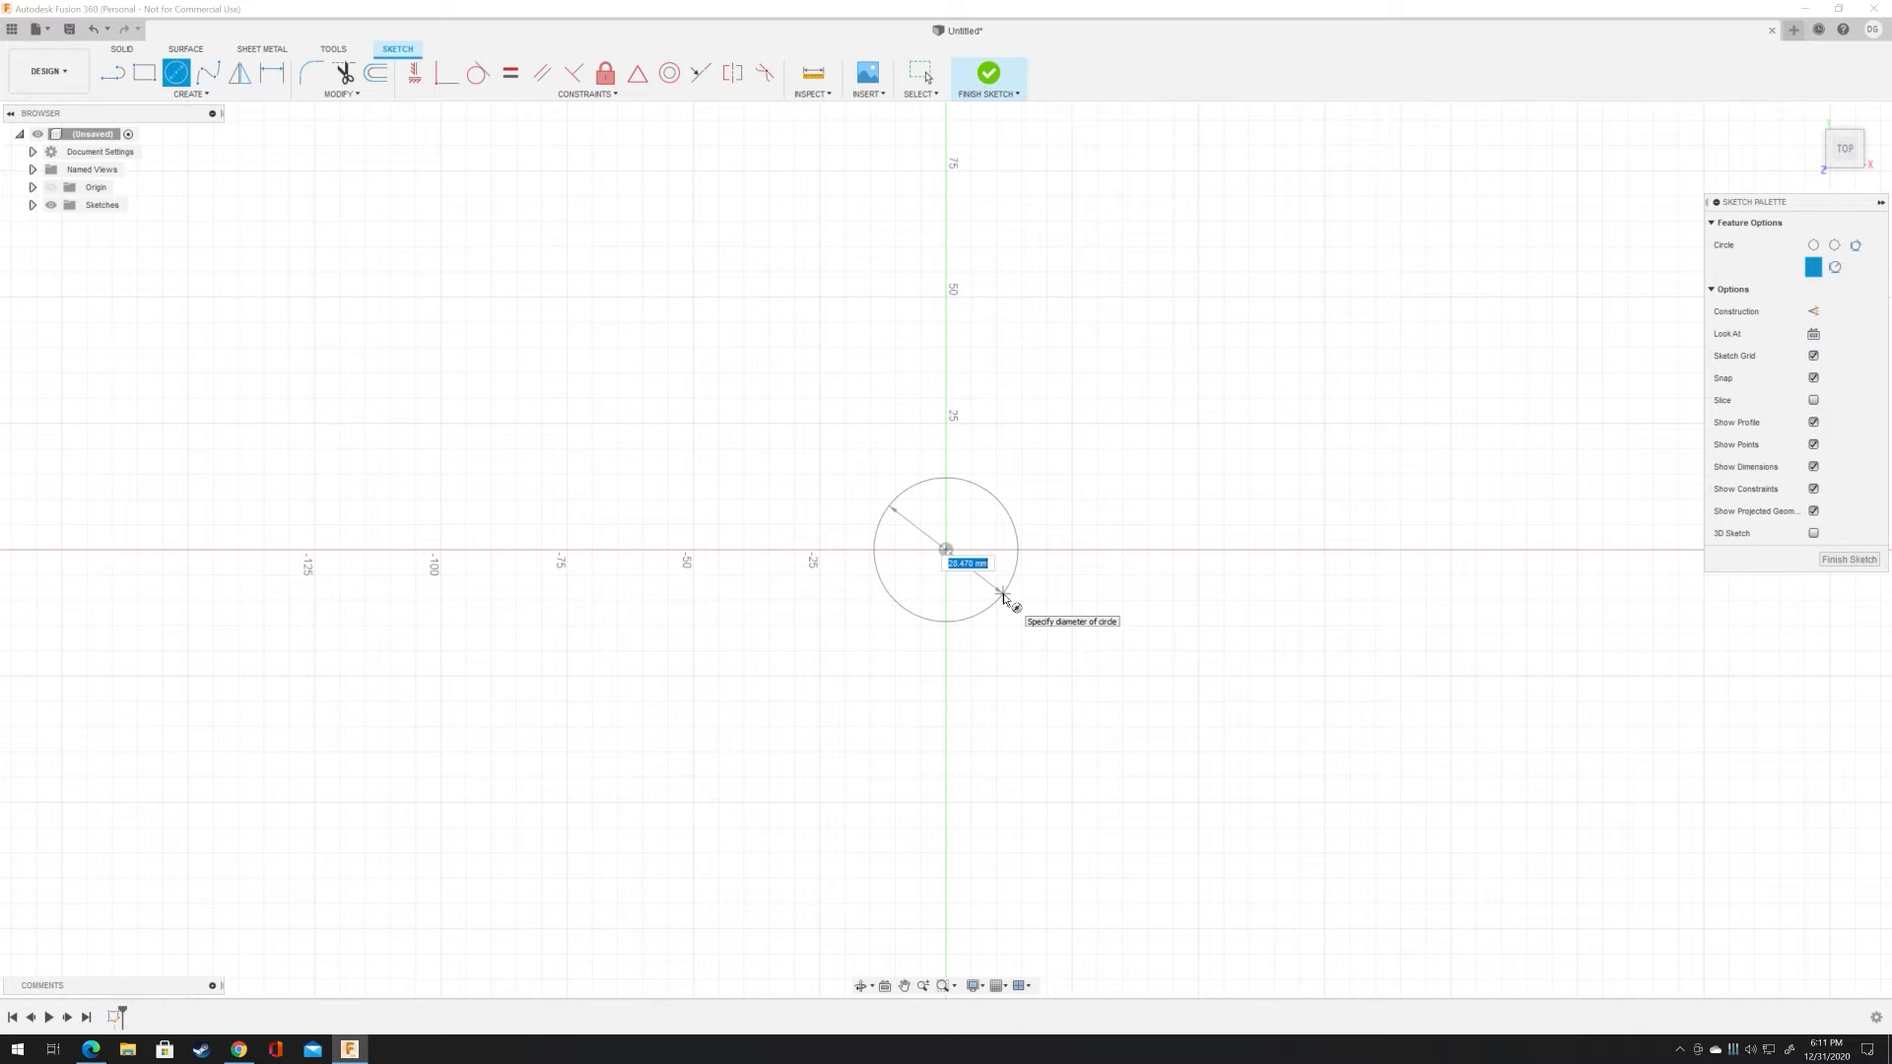
text(25)
key(Tab)
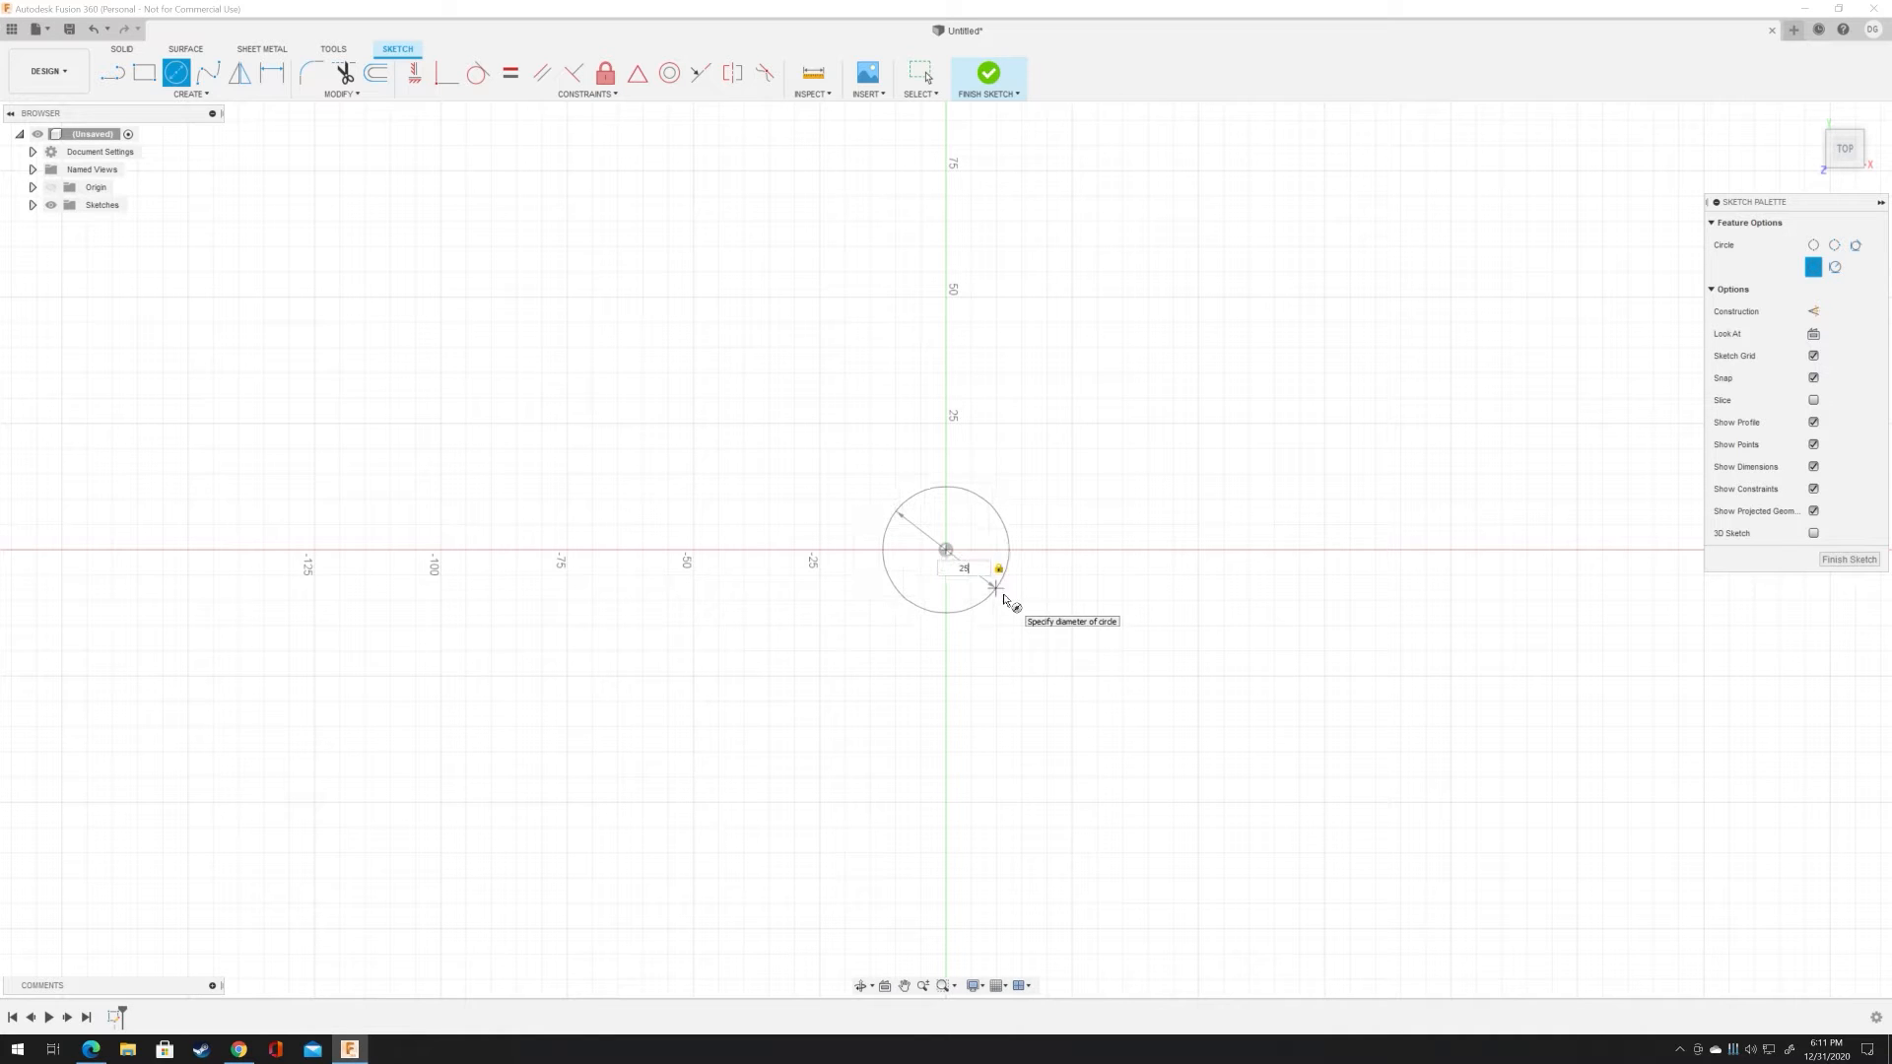
key(Return)
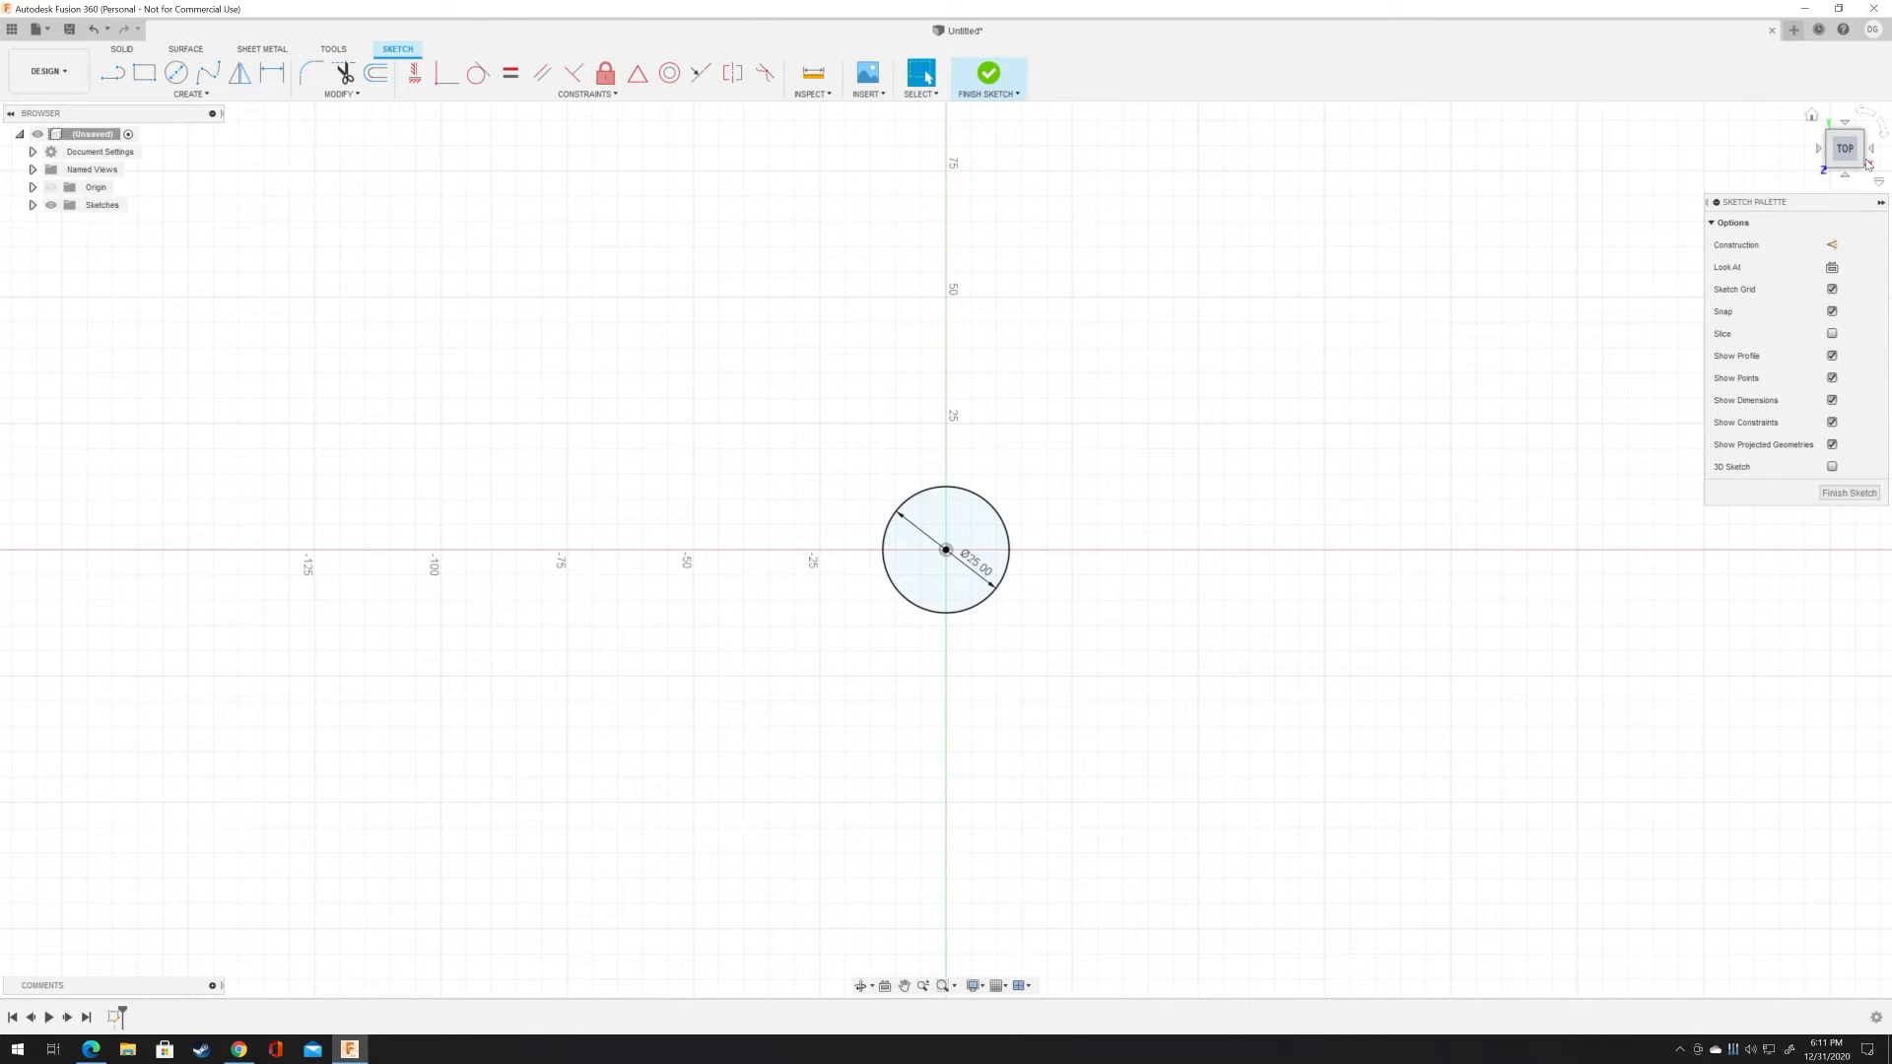
Step: Extrude the 25 mm circle profile upward 10 mm as a new body
mouse_move(1865, 160)
mouse_down()
mouse_move(1856, 5)
mouse_move(1846, 182)
mouse_move(1844, 115)
mouse_up()
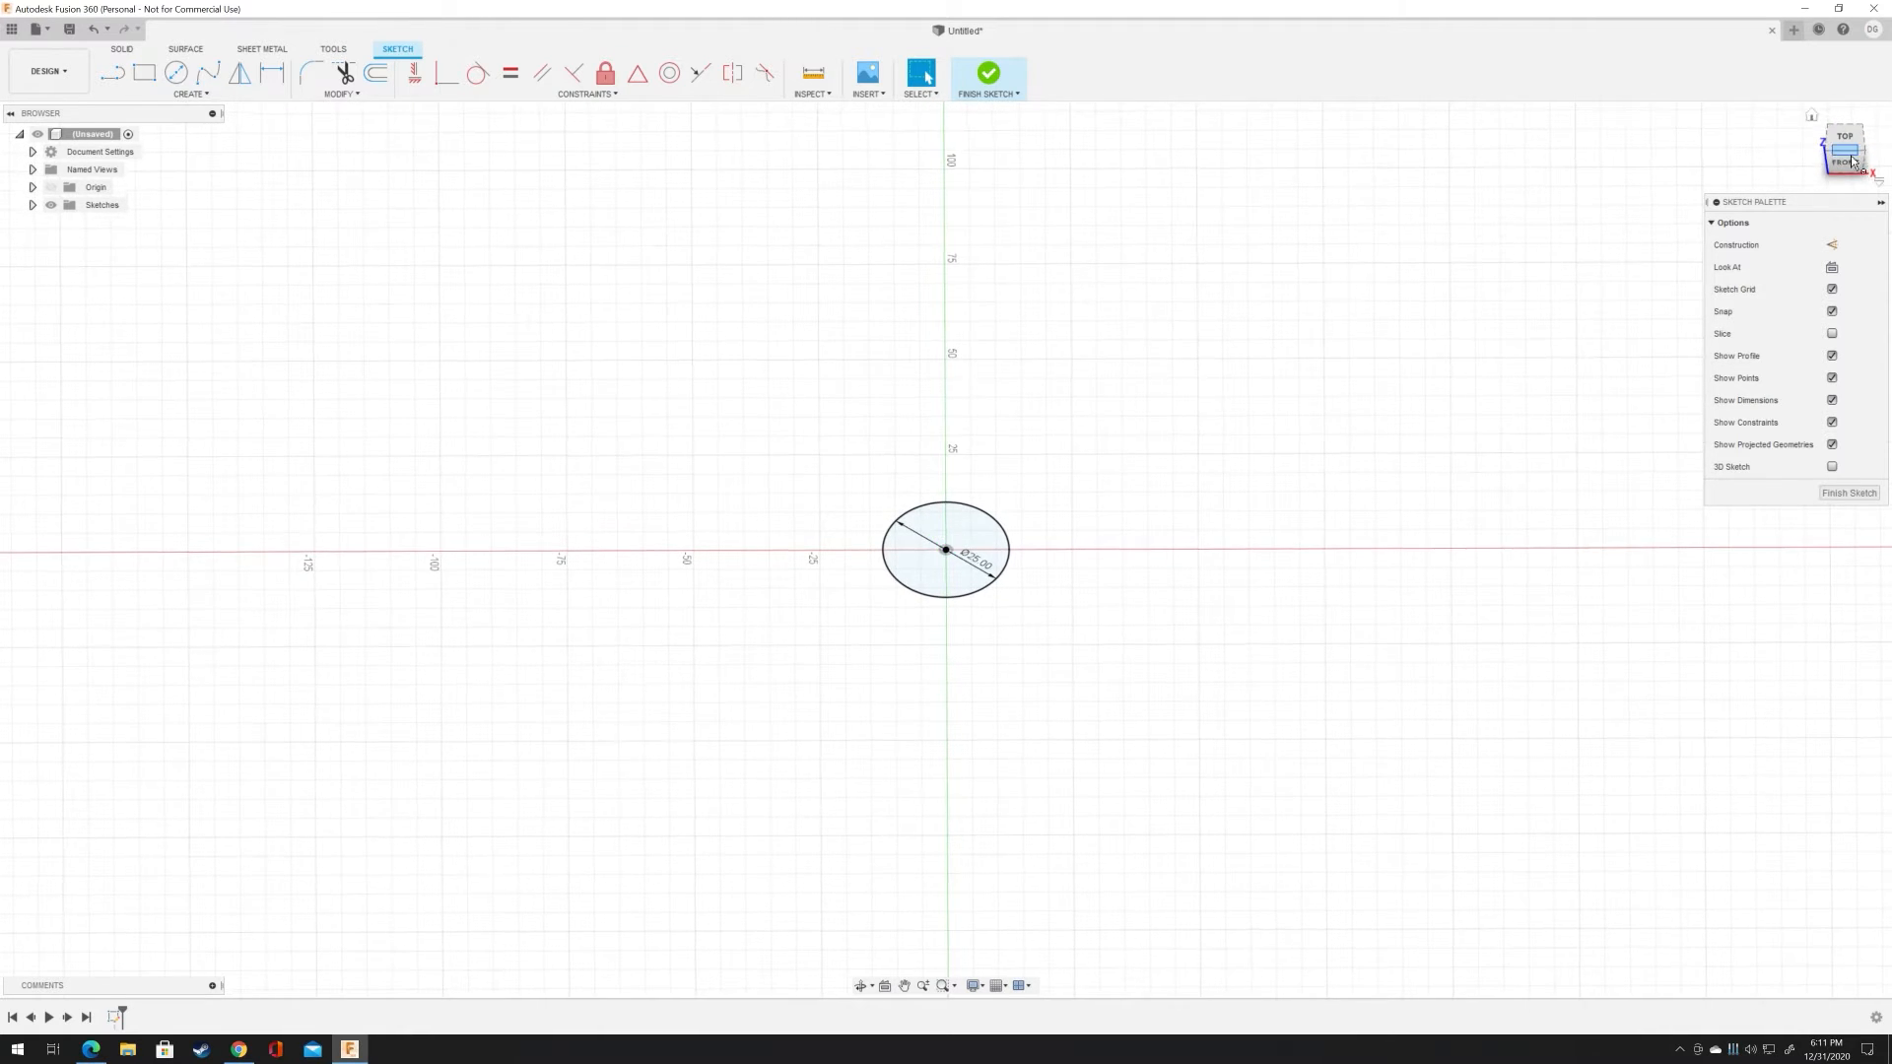
click(968, 540)
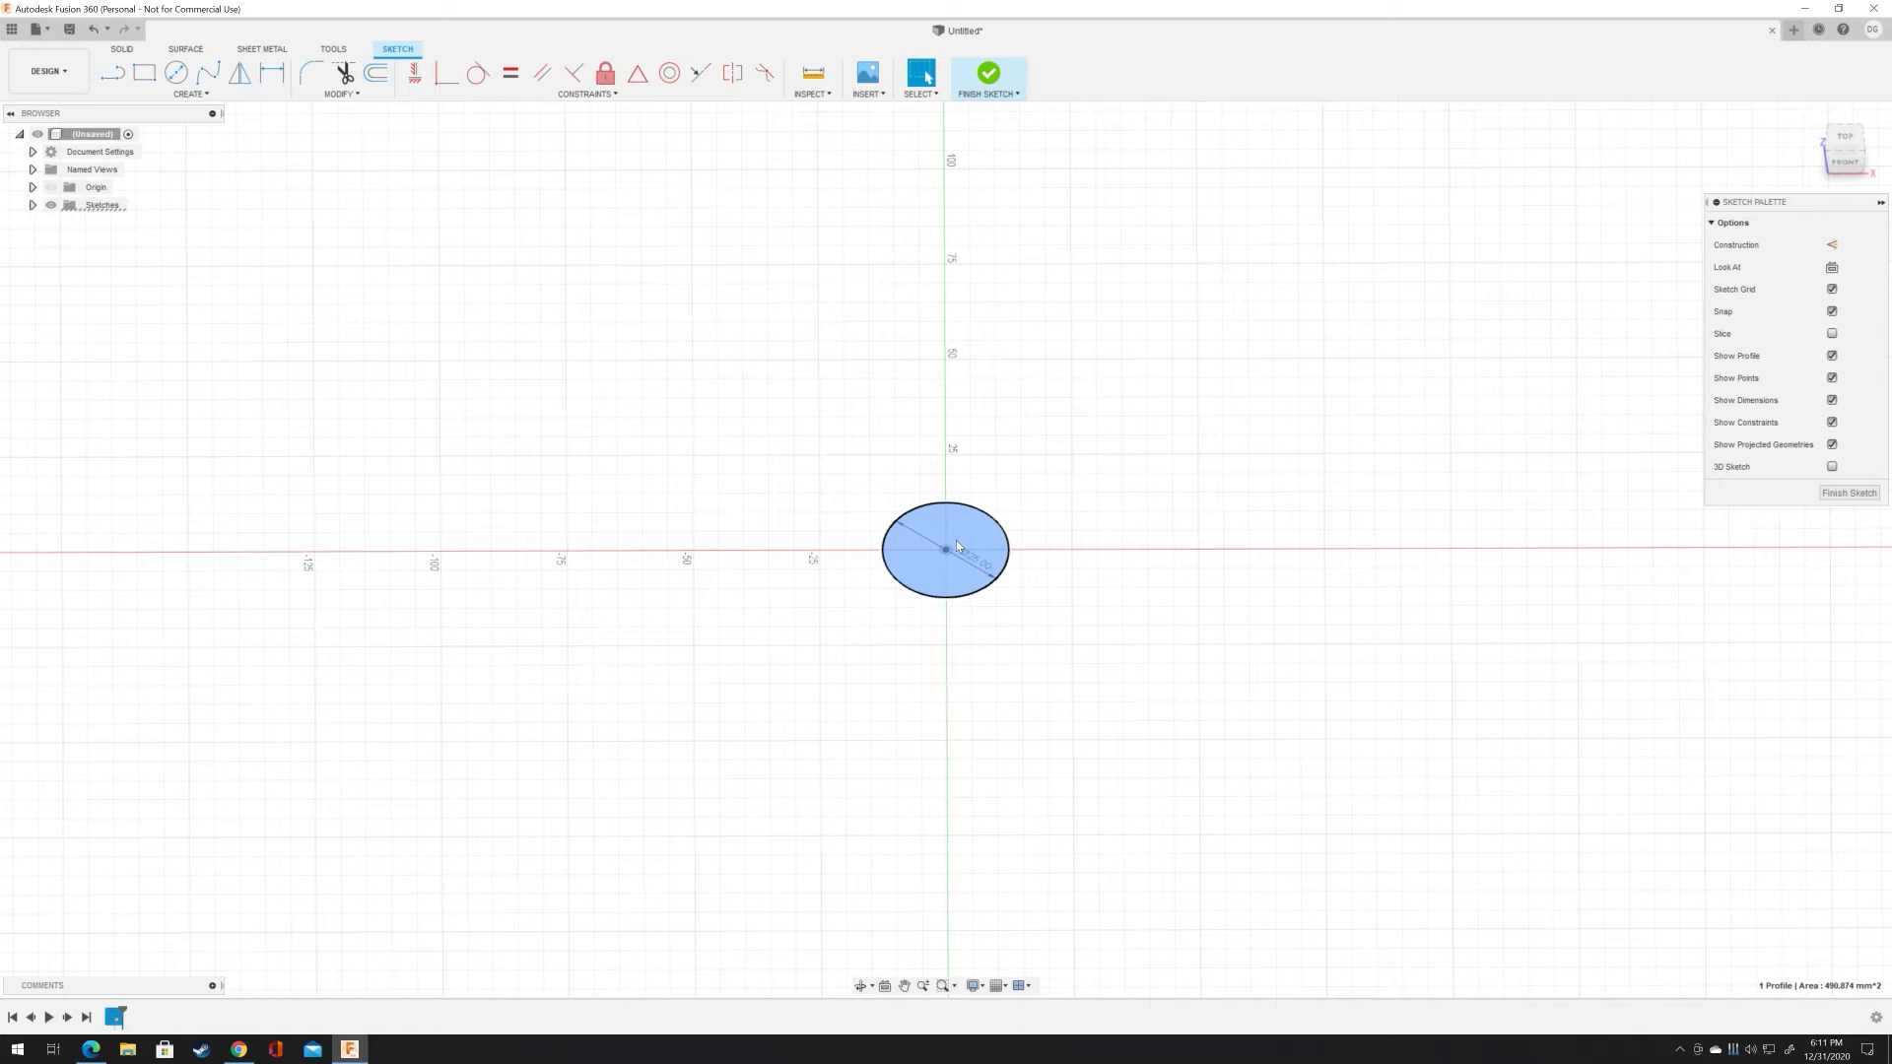
click(953, 554)
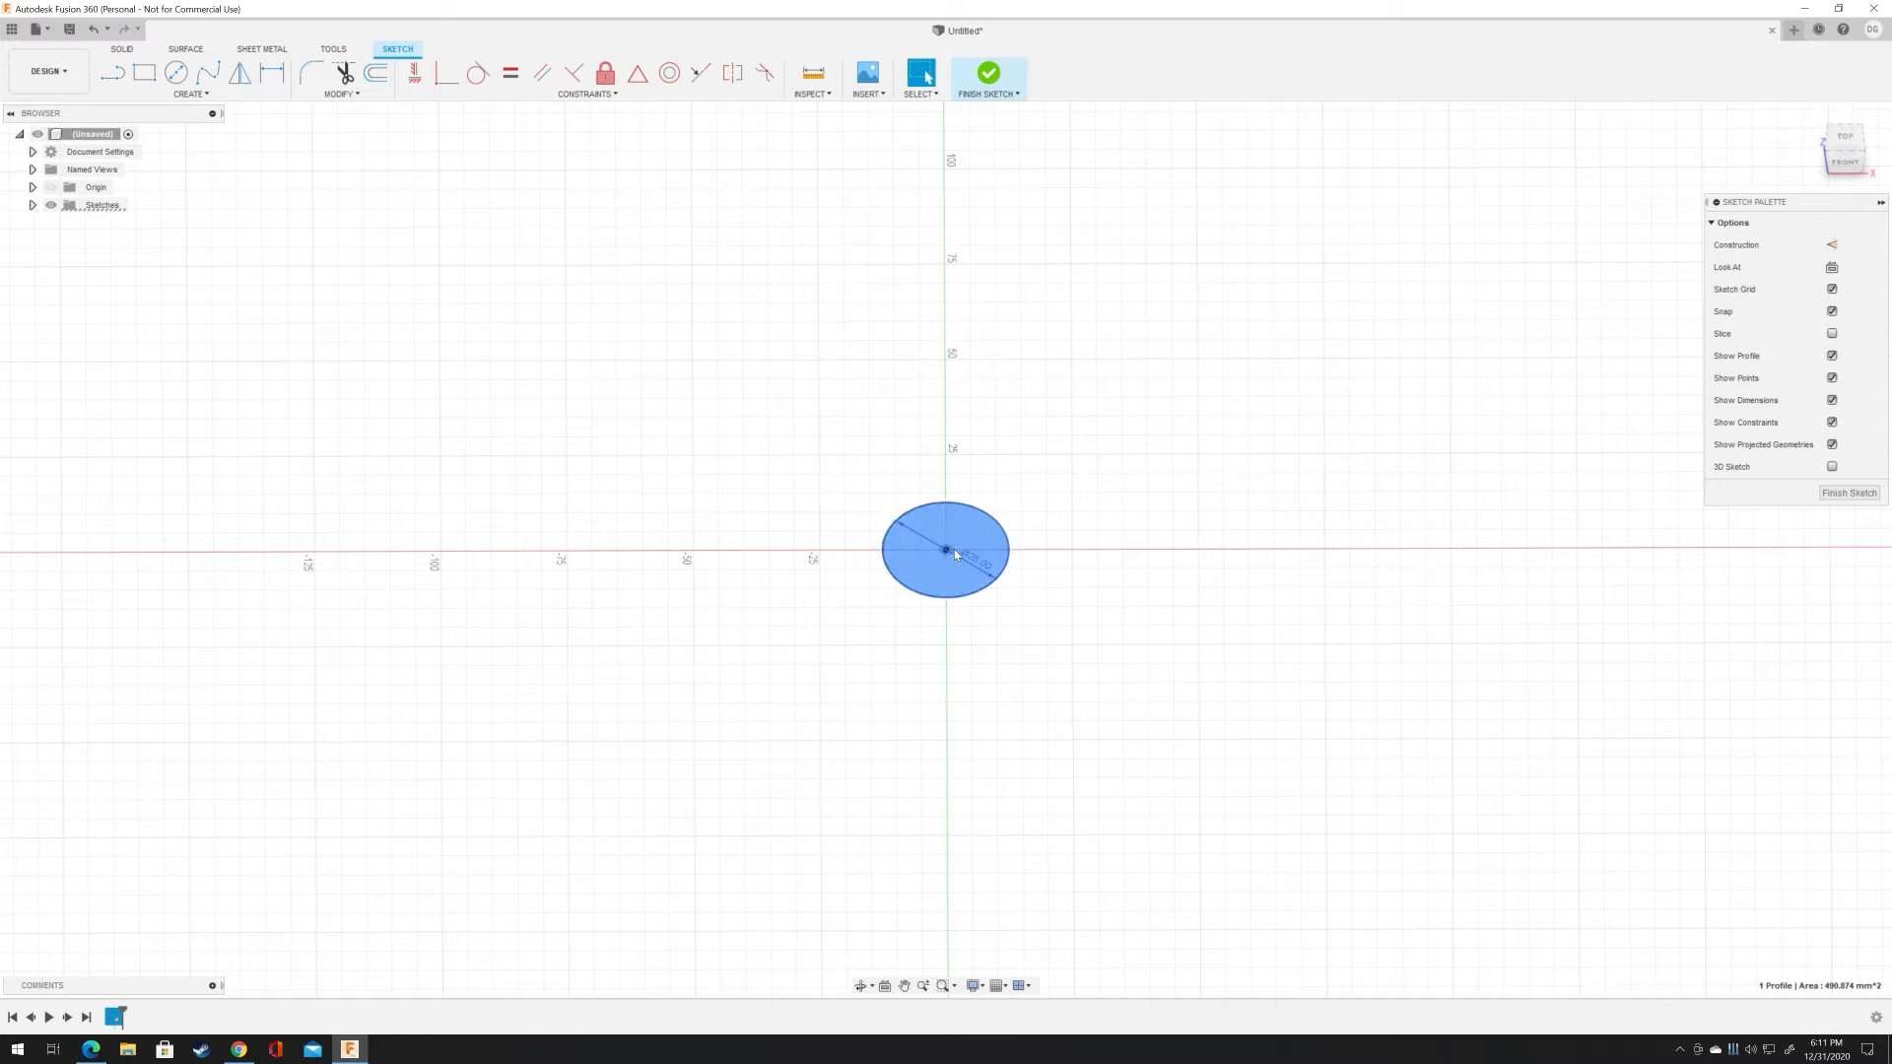
click(954, 550)
click(953, 558)
click(950, 560)
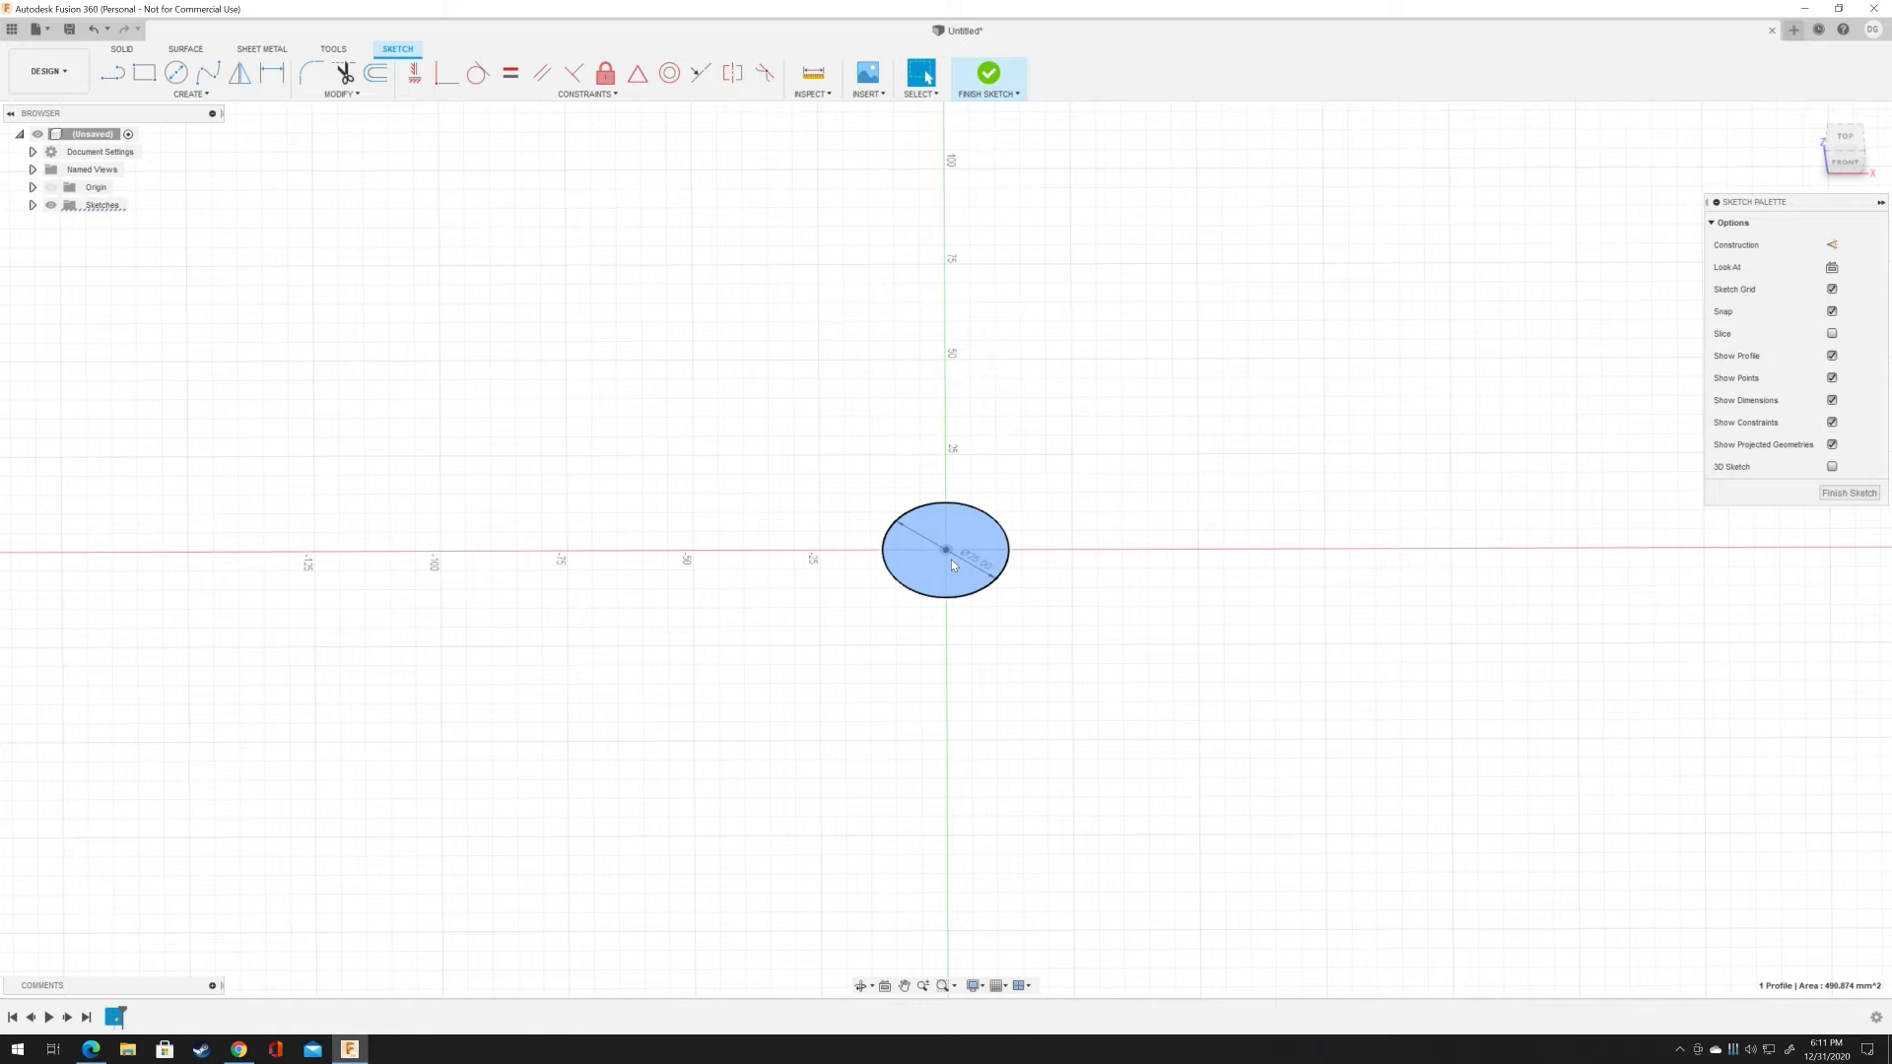
click(955, 558)
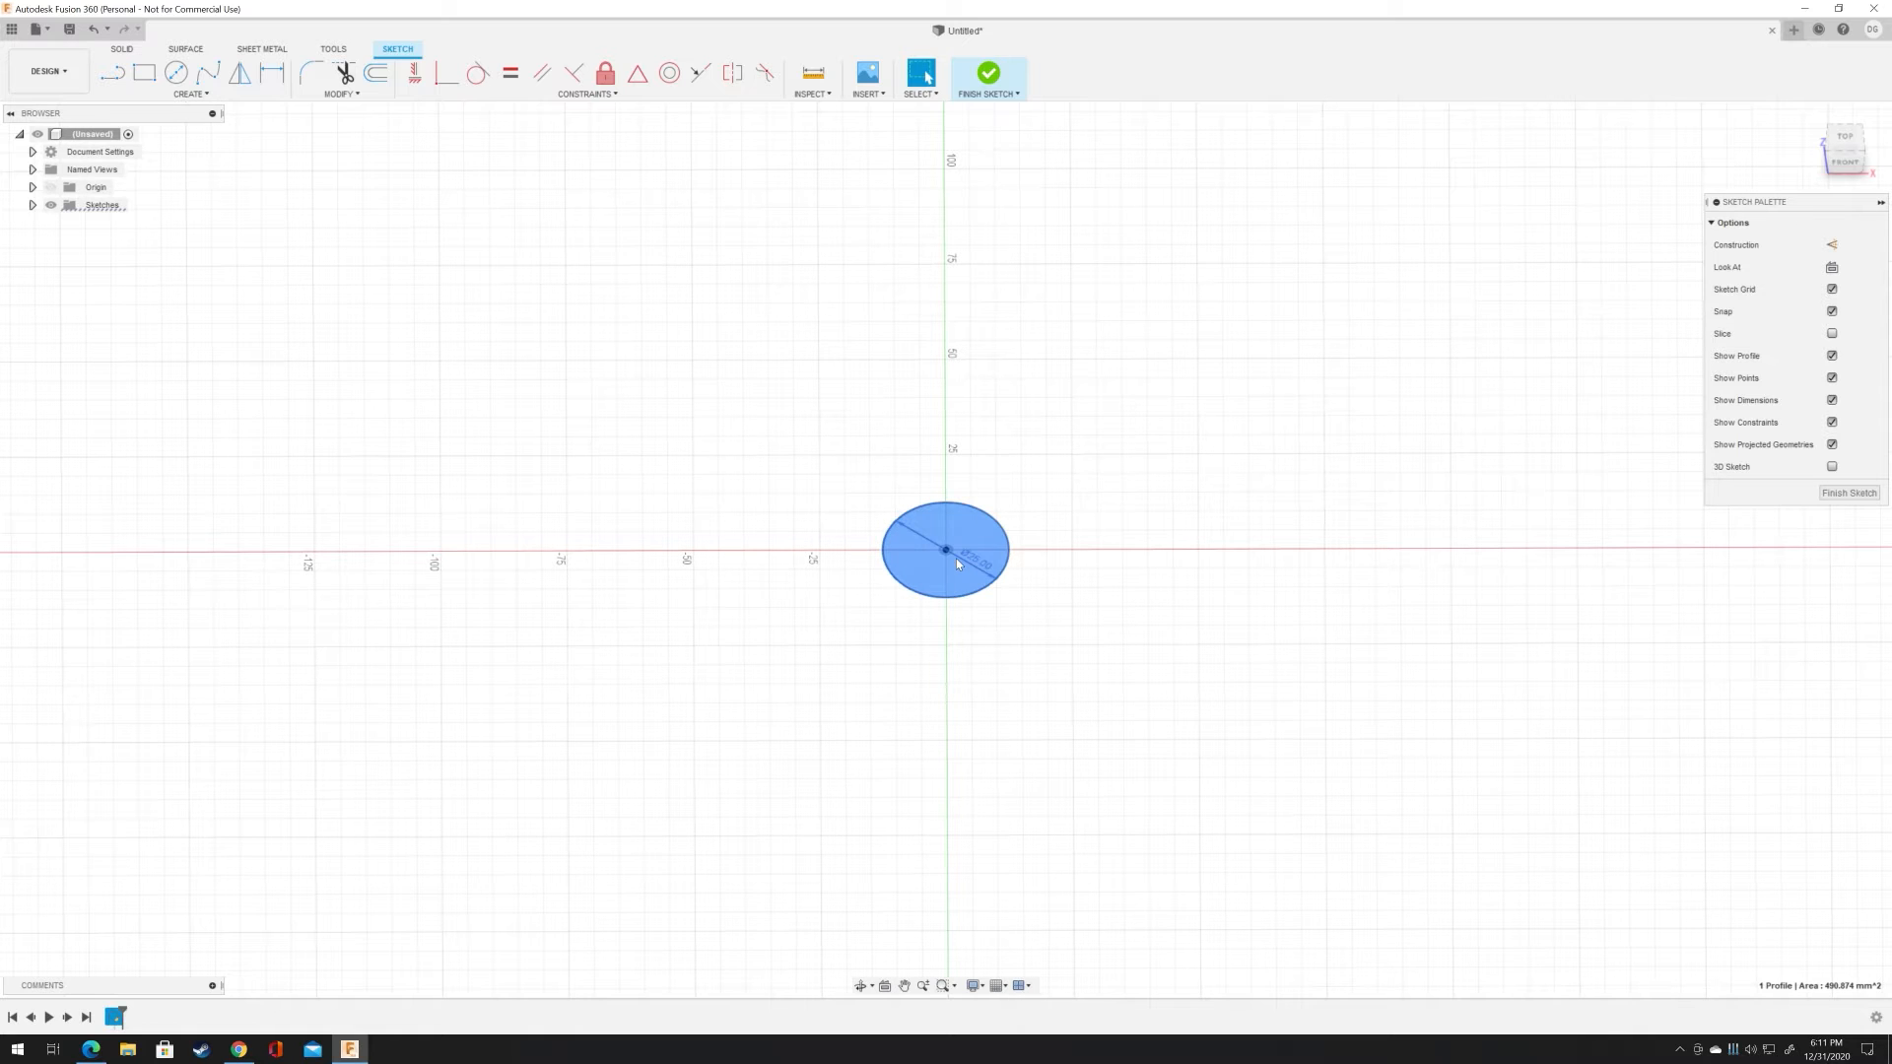
right_click(956, 558)
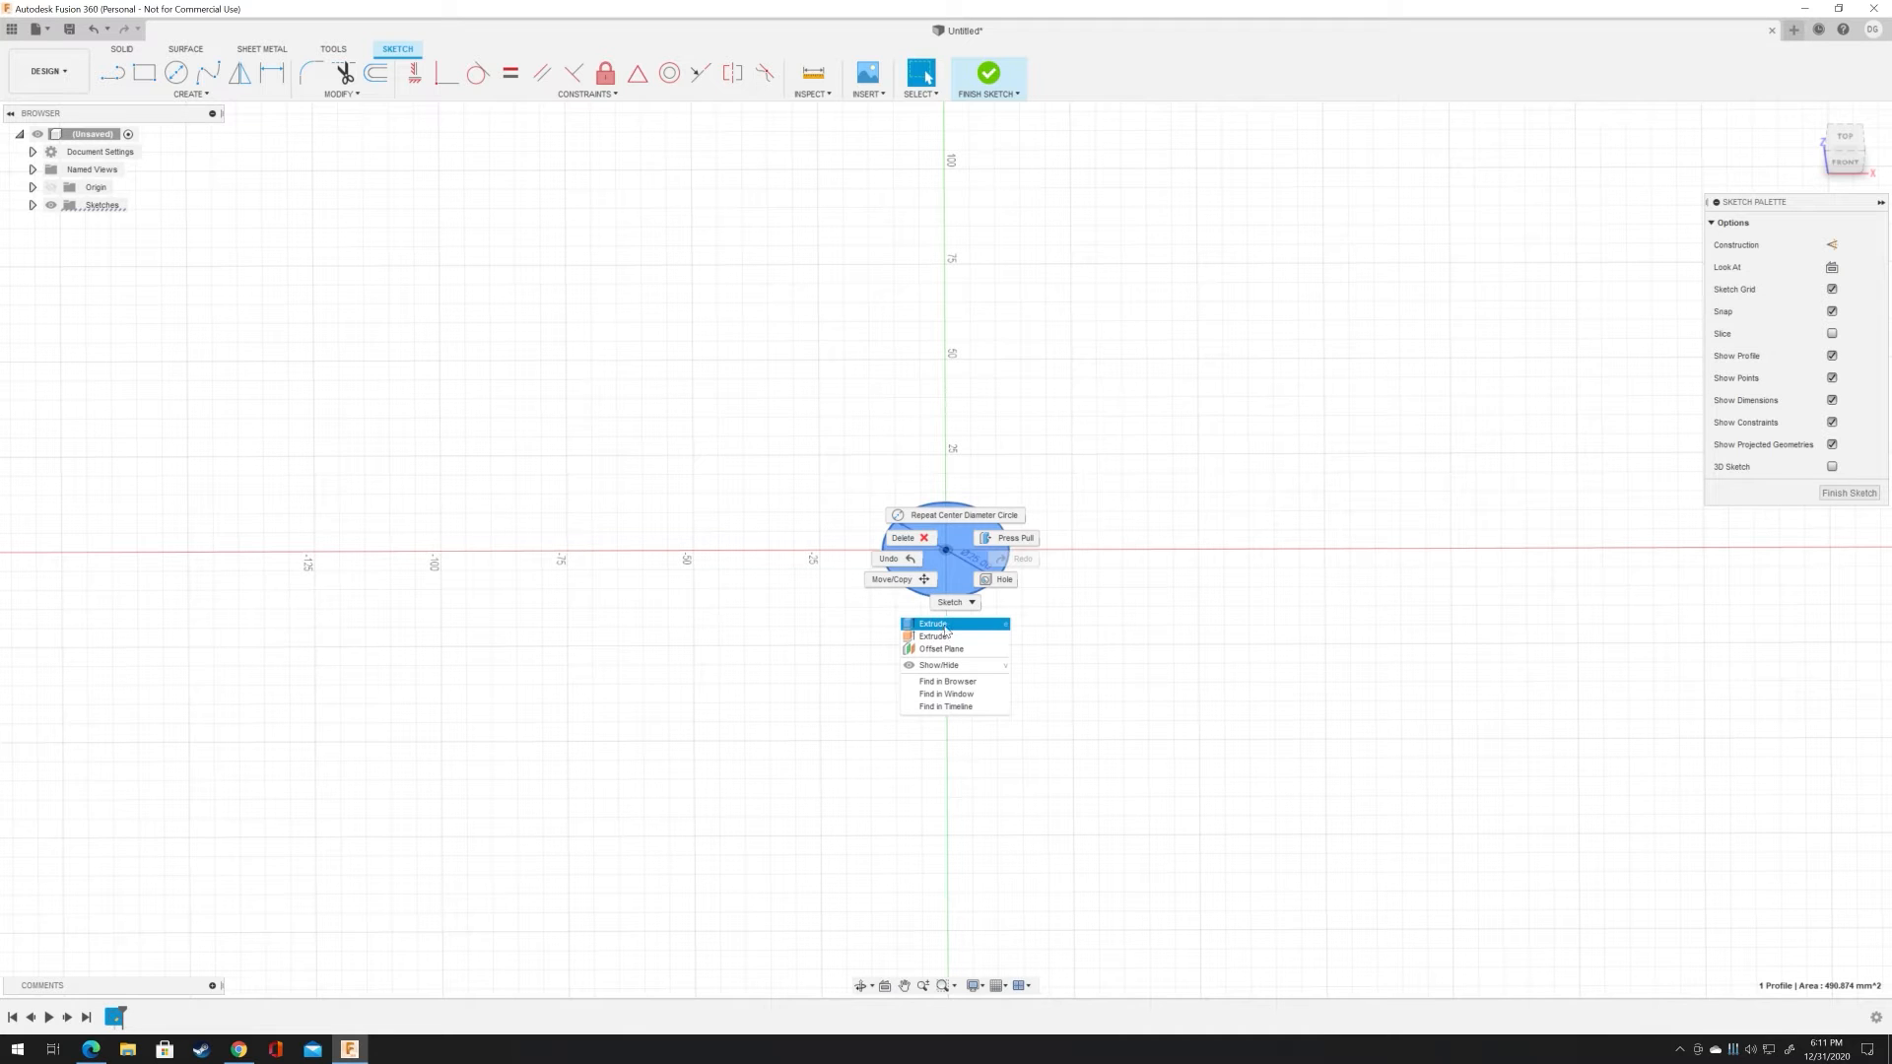
click(944, 625)
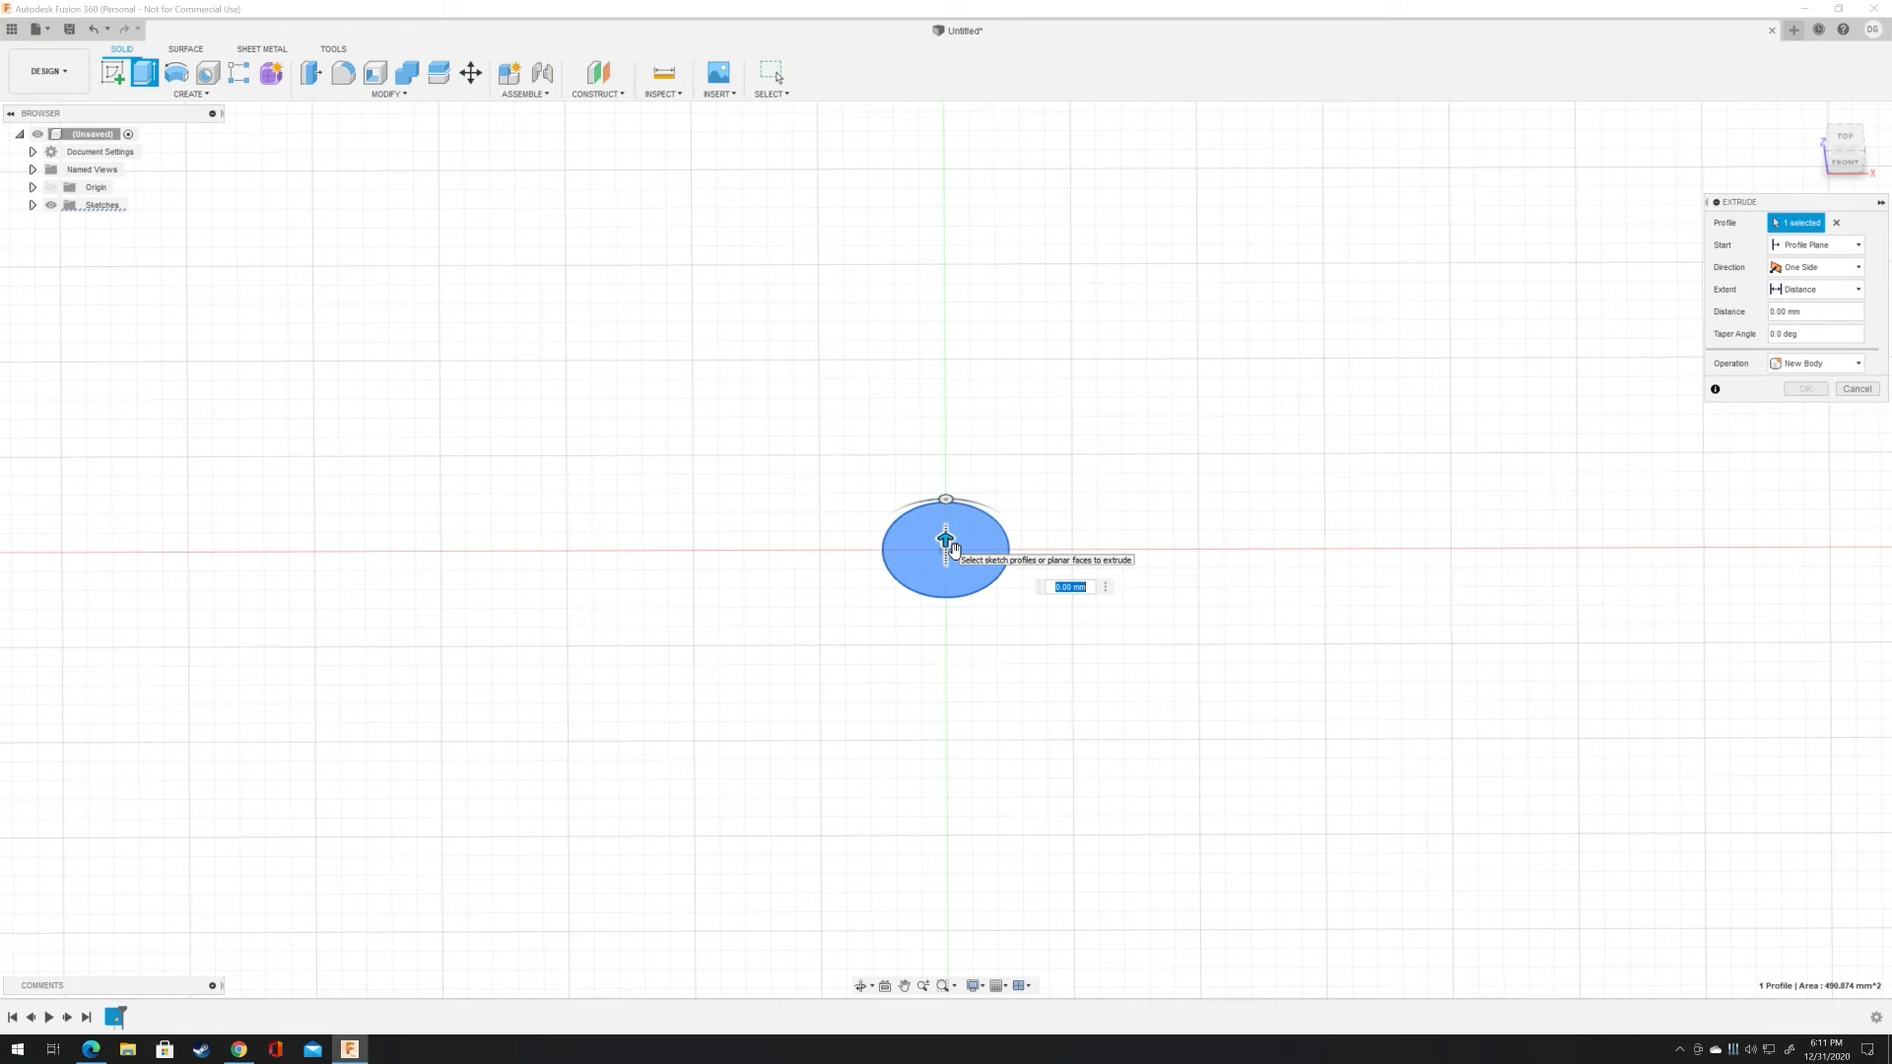
drag(953, 547, 958, 516)
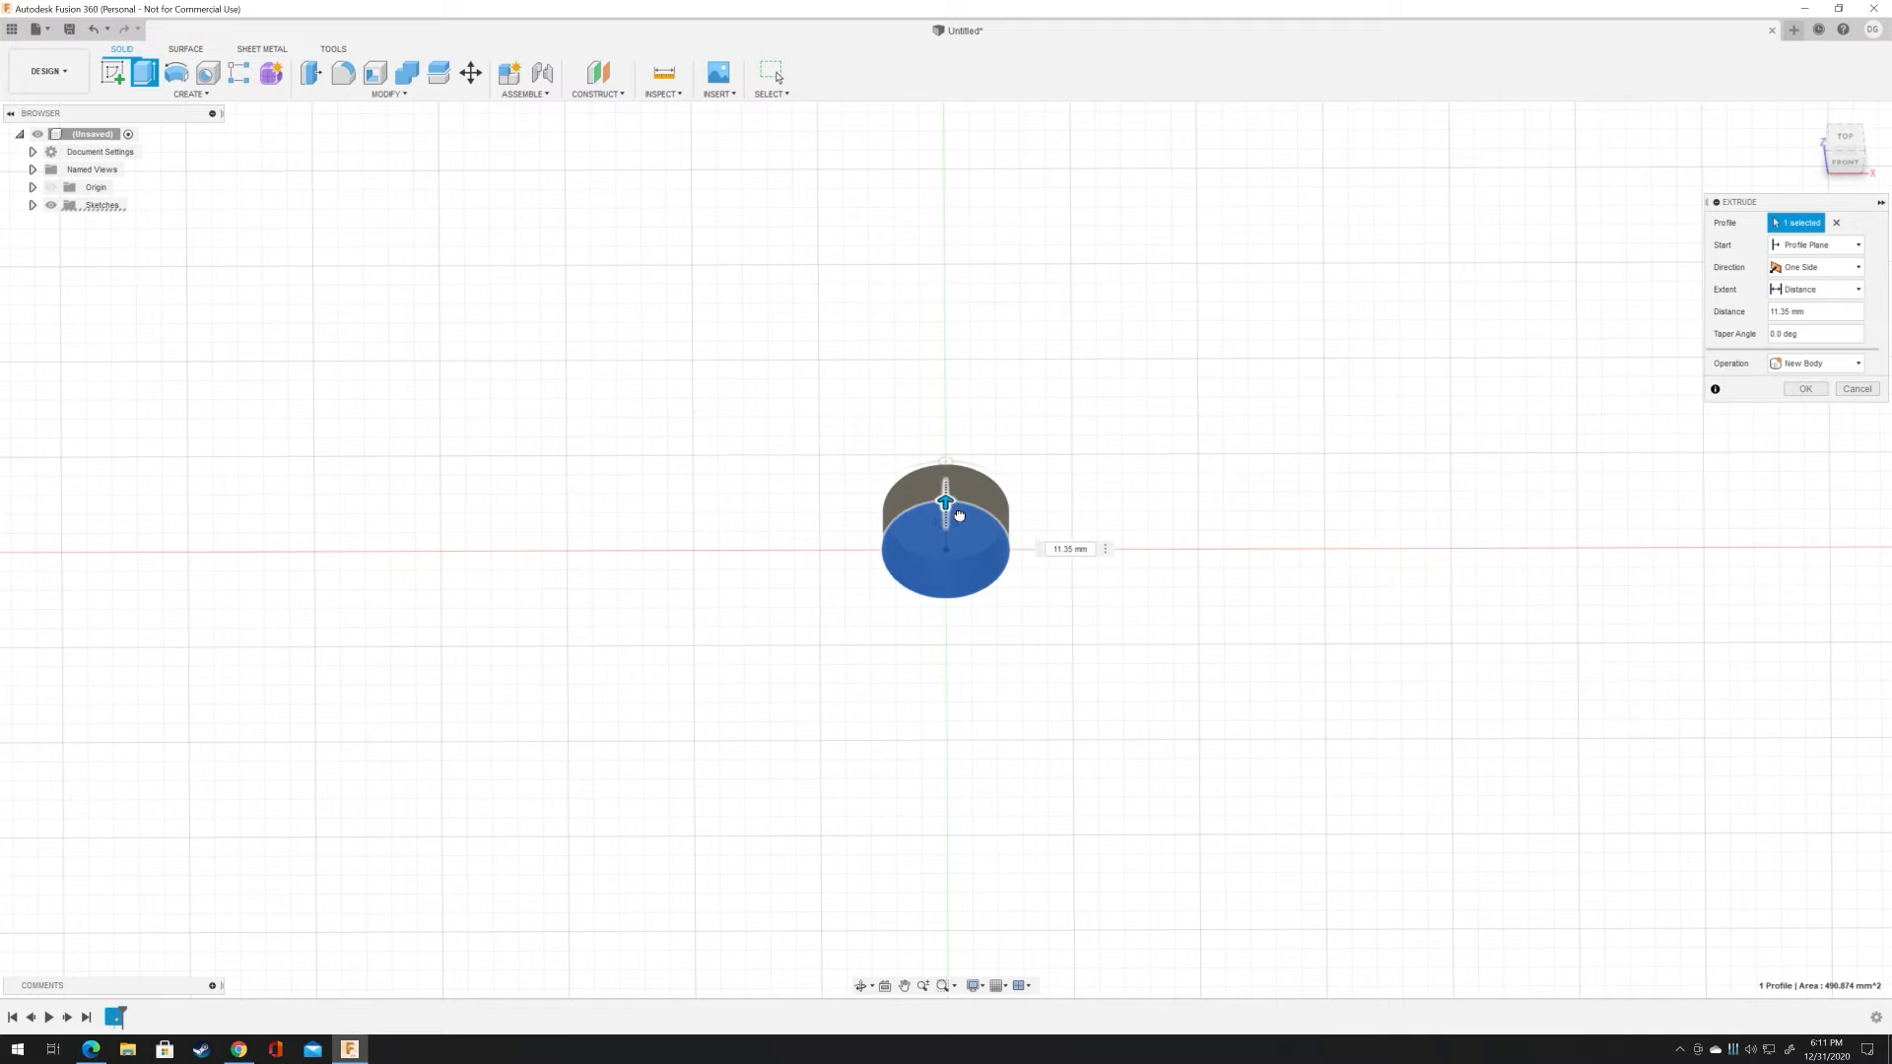
click(1059, 553)
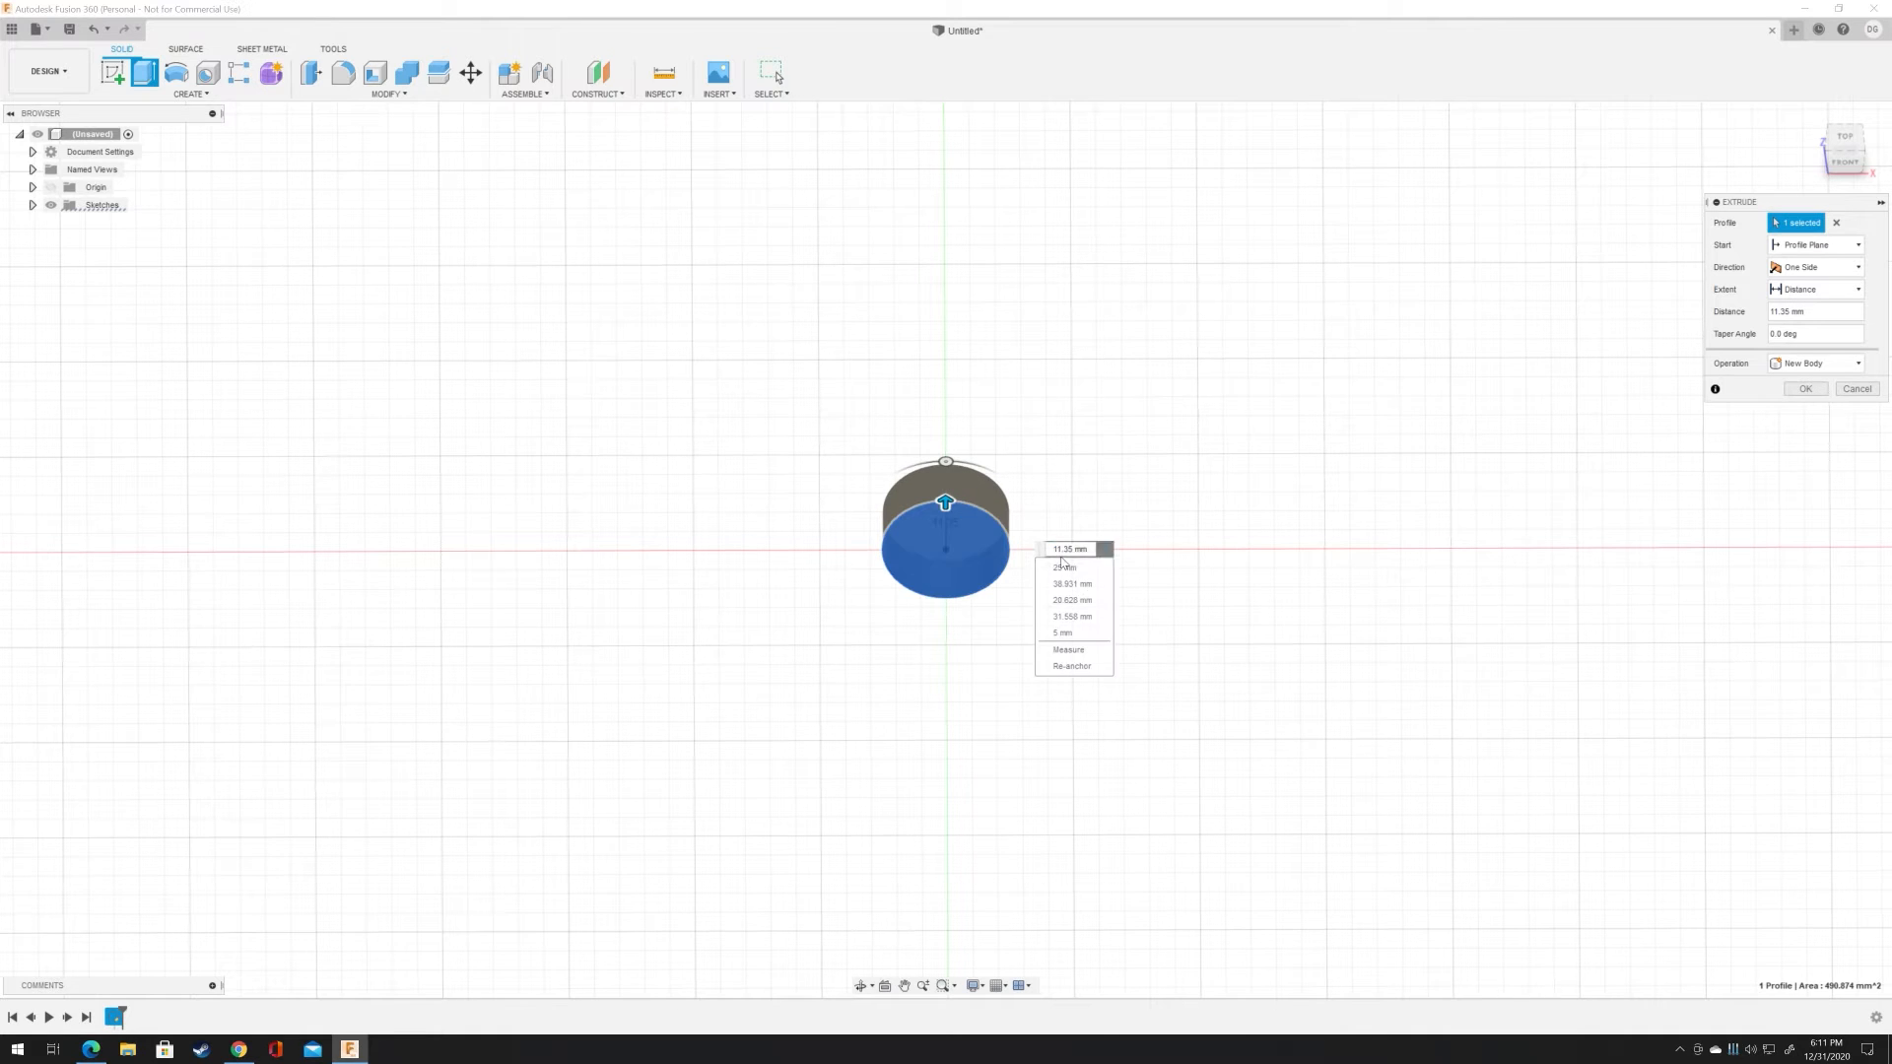
click(1057, 550)
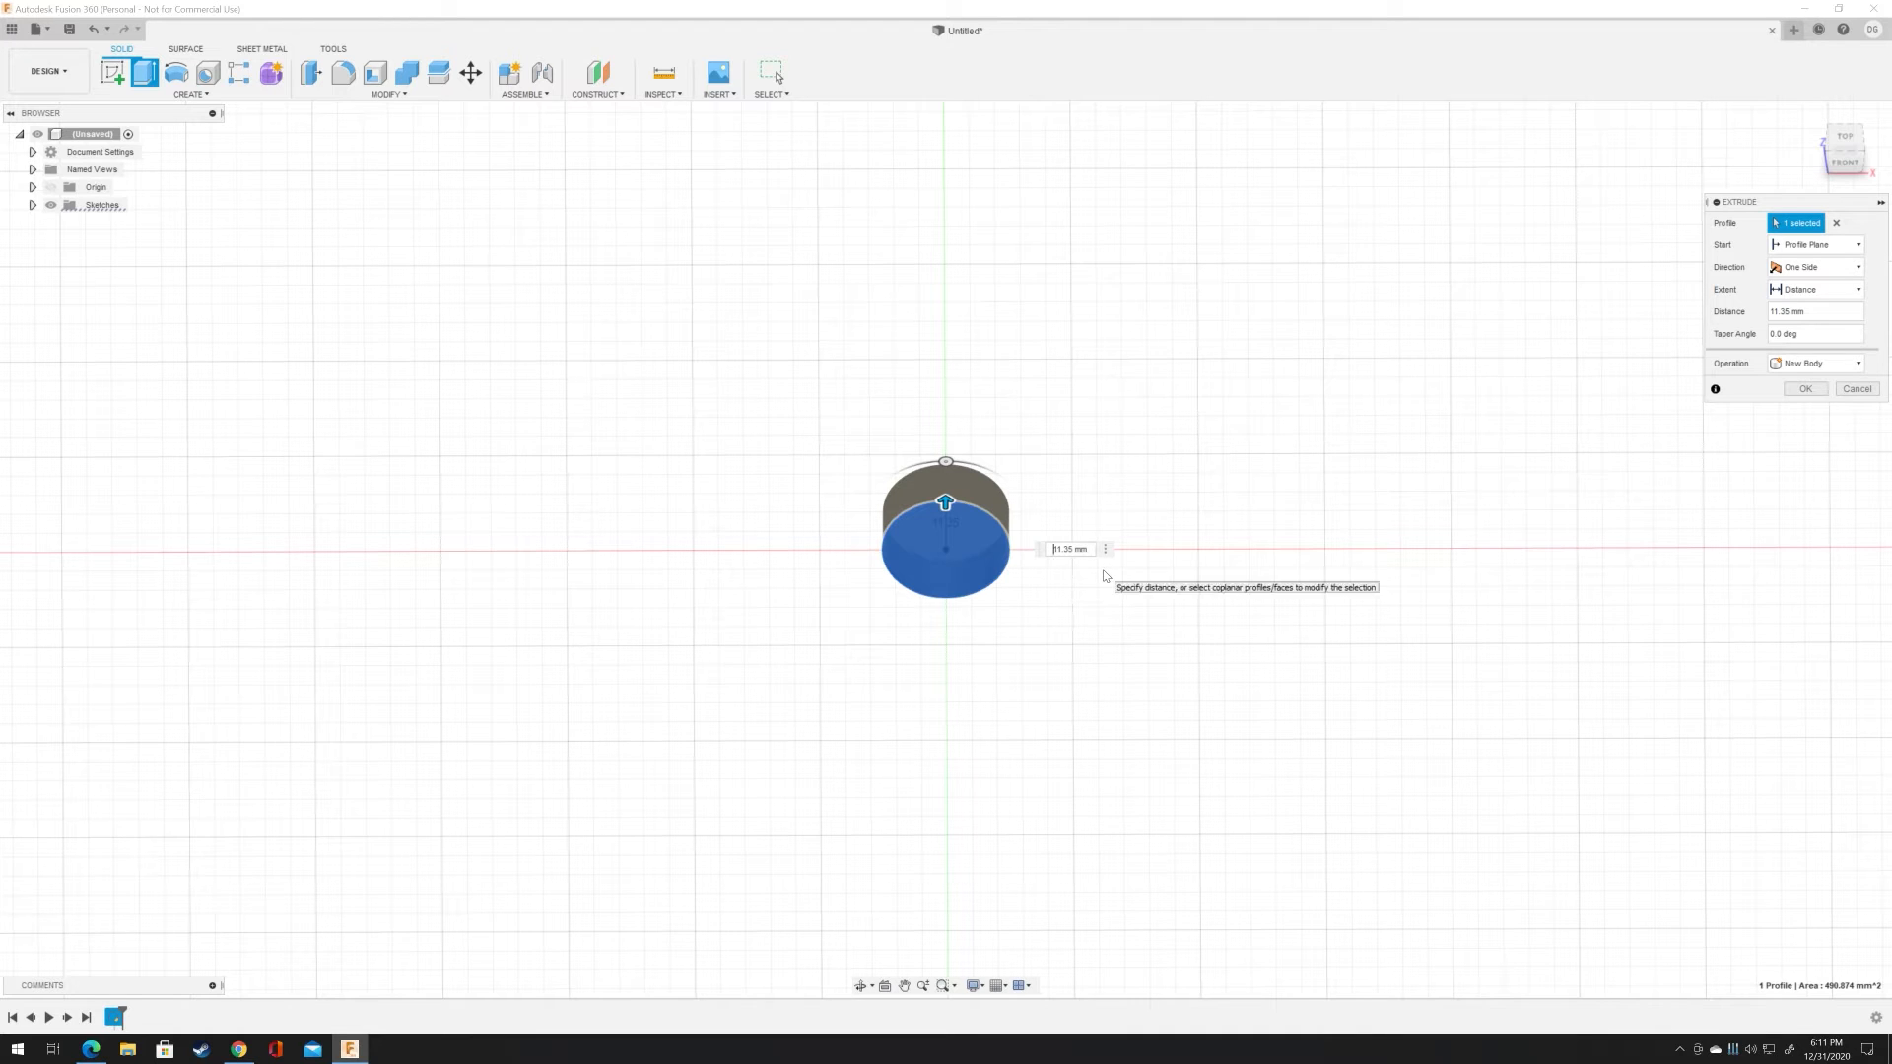
key(Delete)
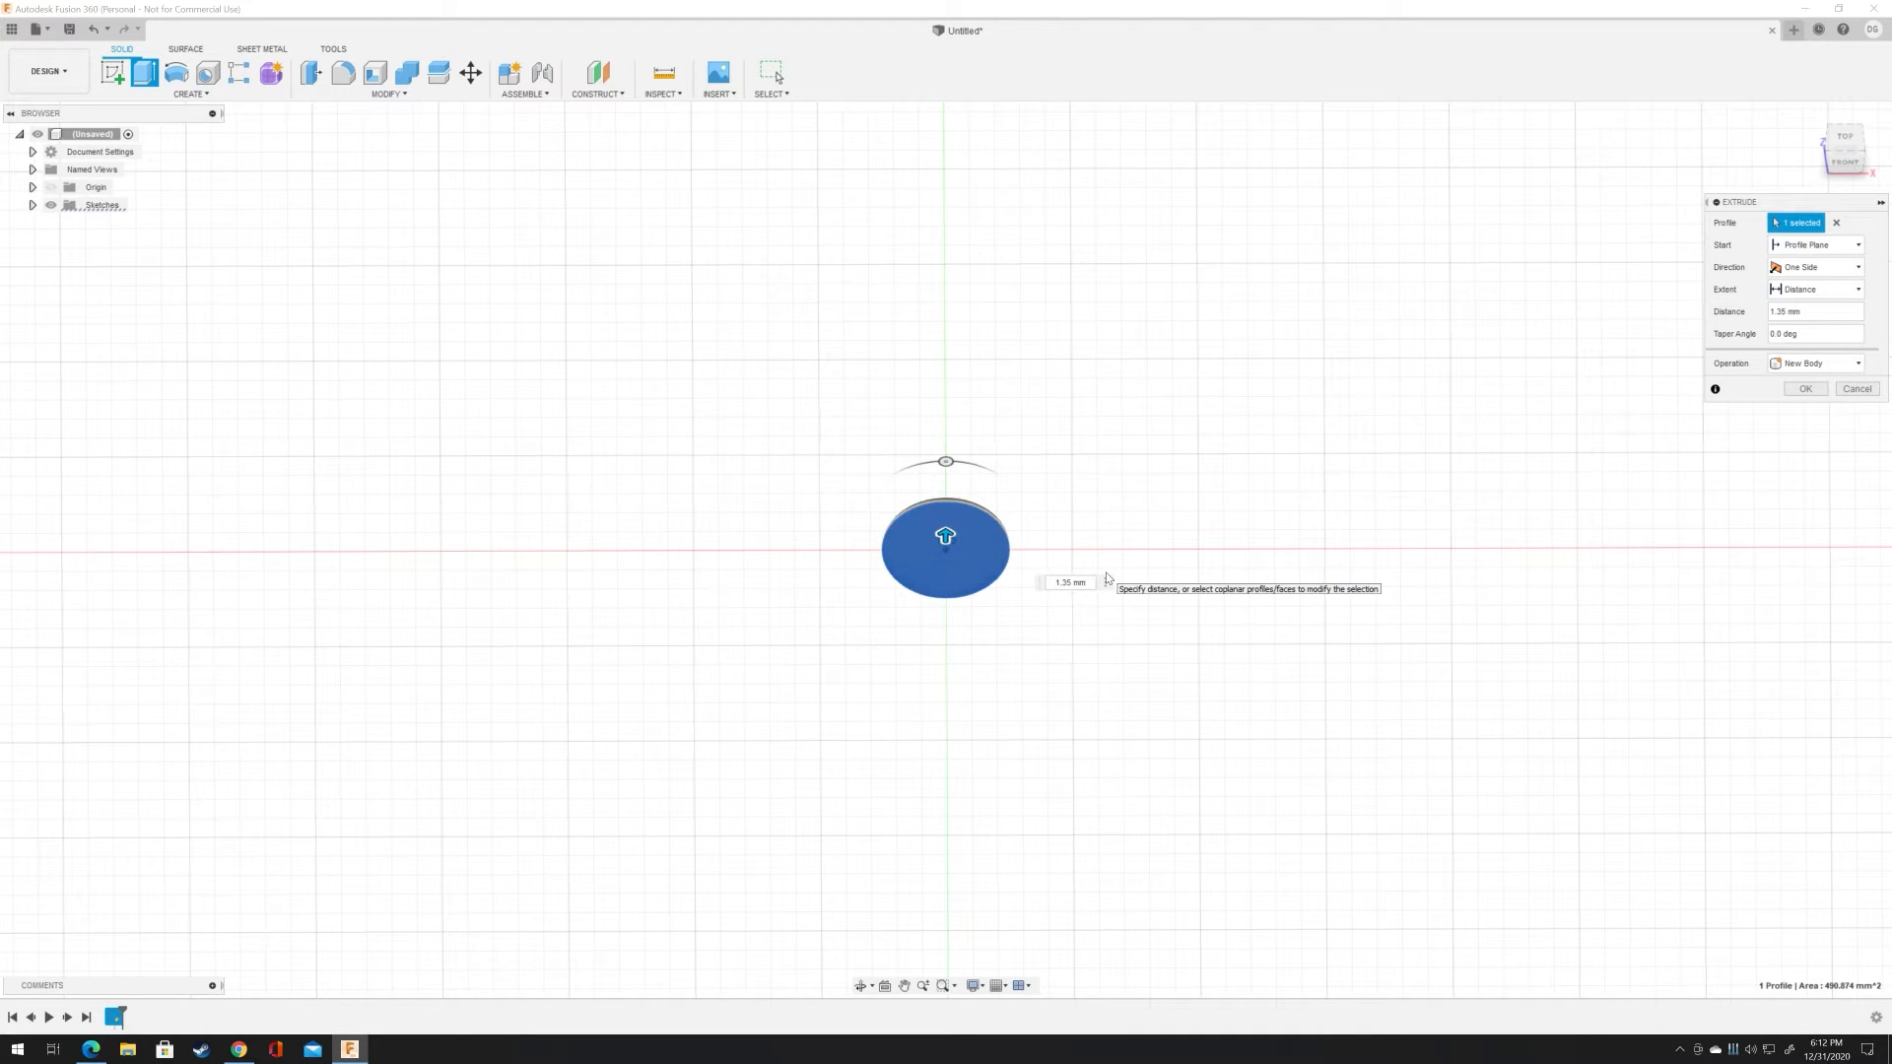
key(Delete)
key(Delete)
key(Delete)
key(Delete)
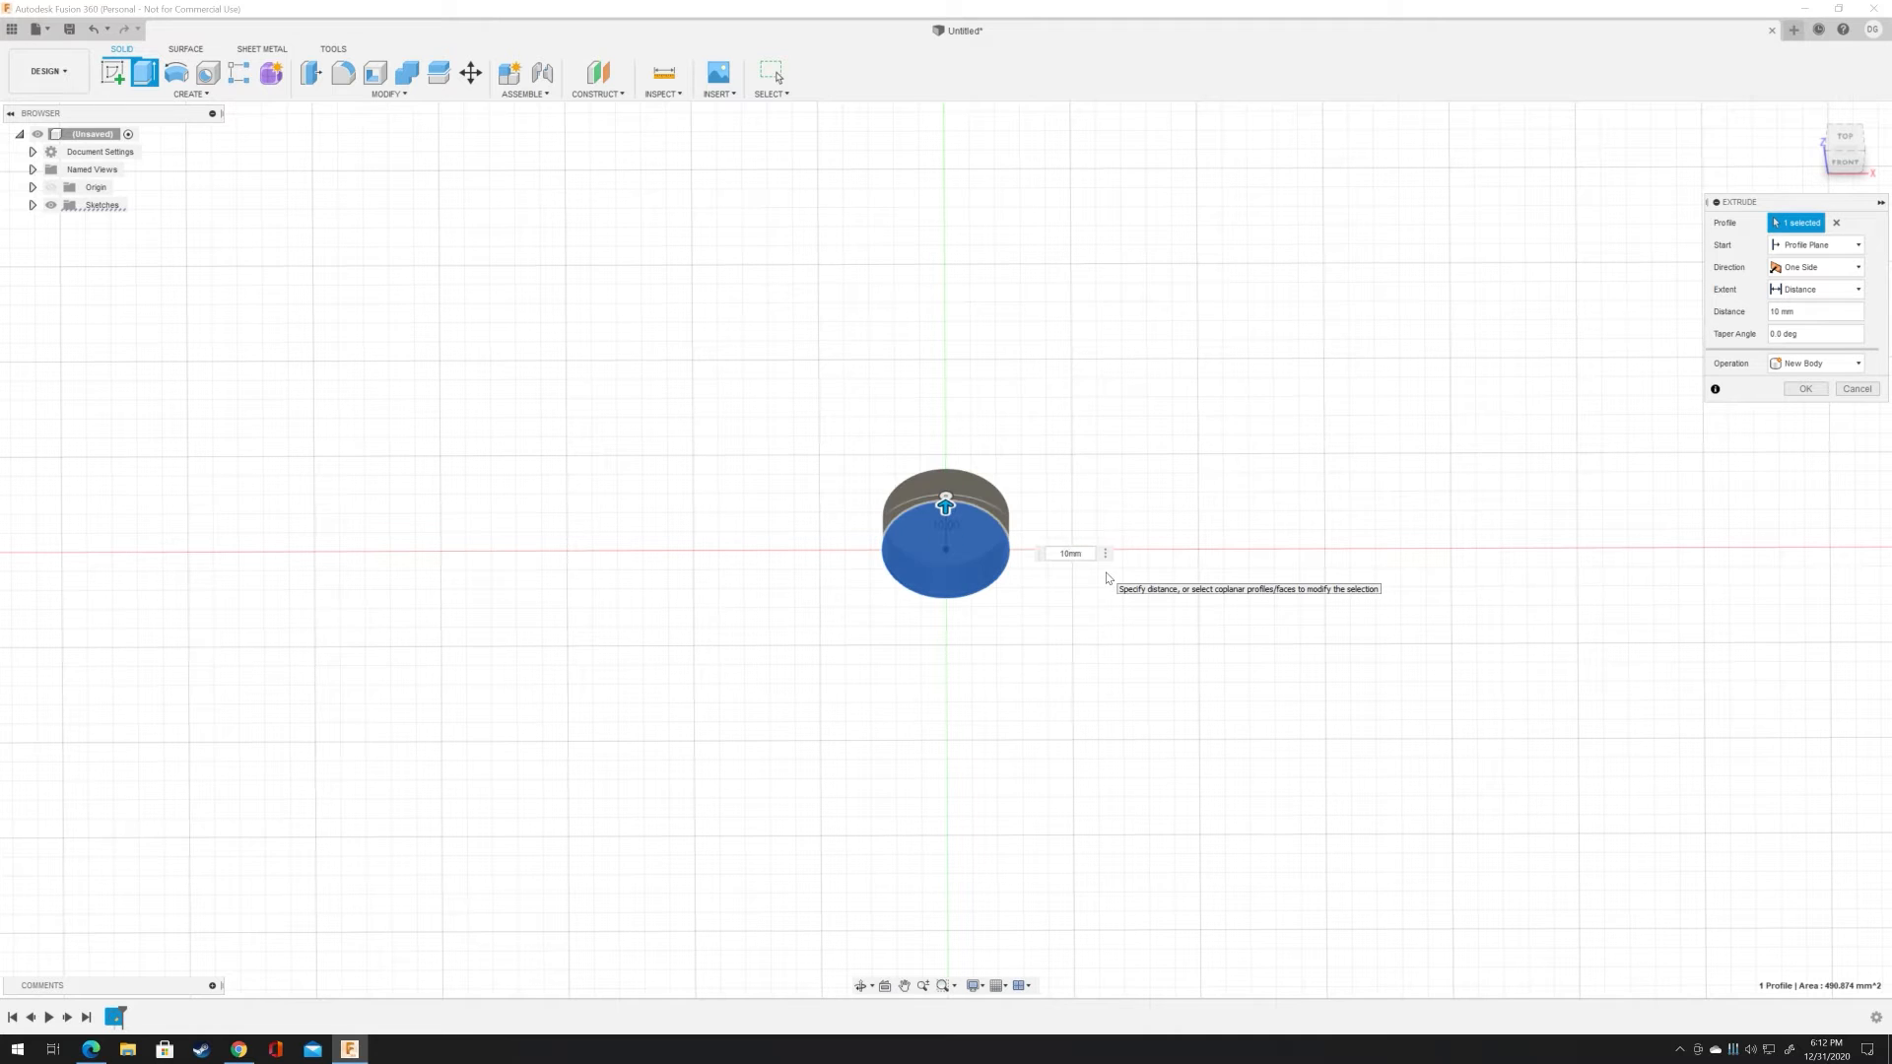
key(Return)
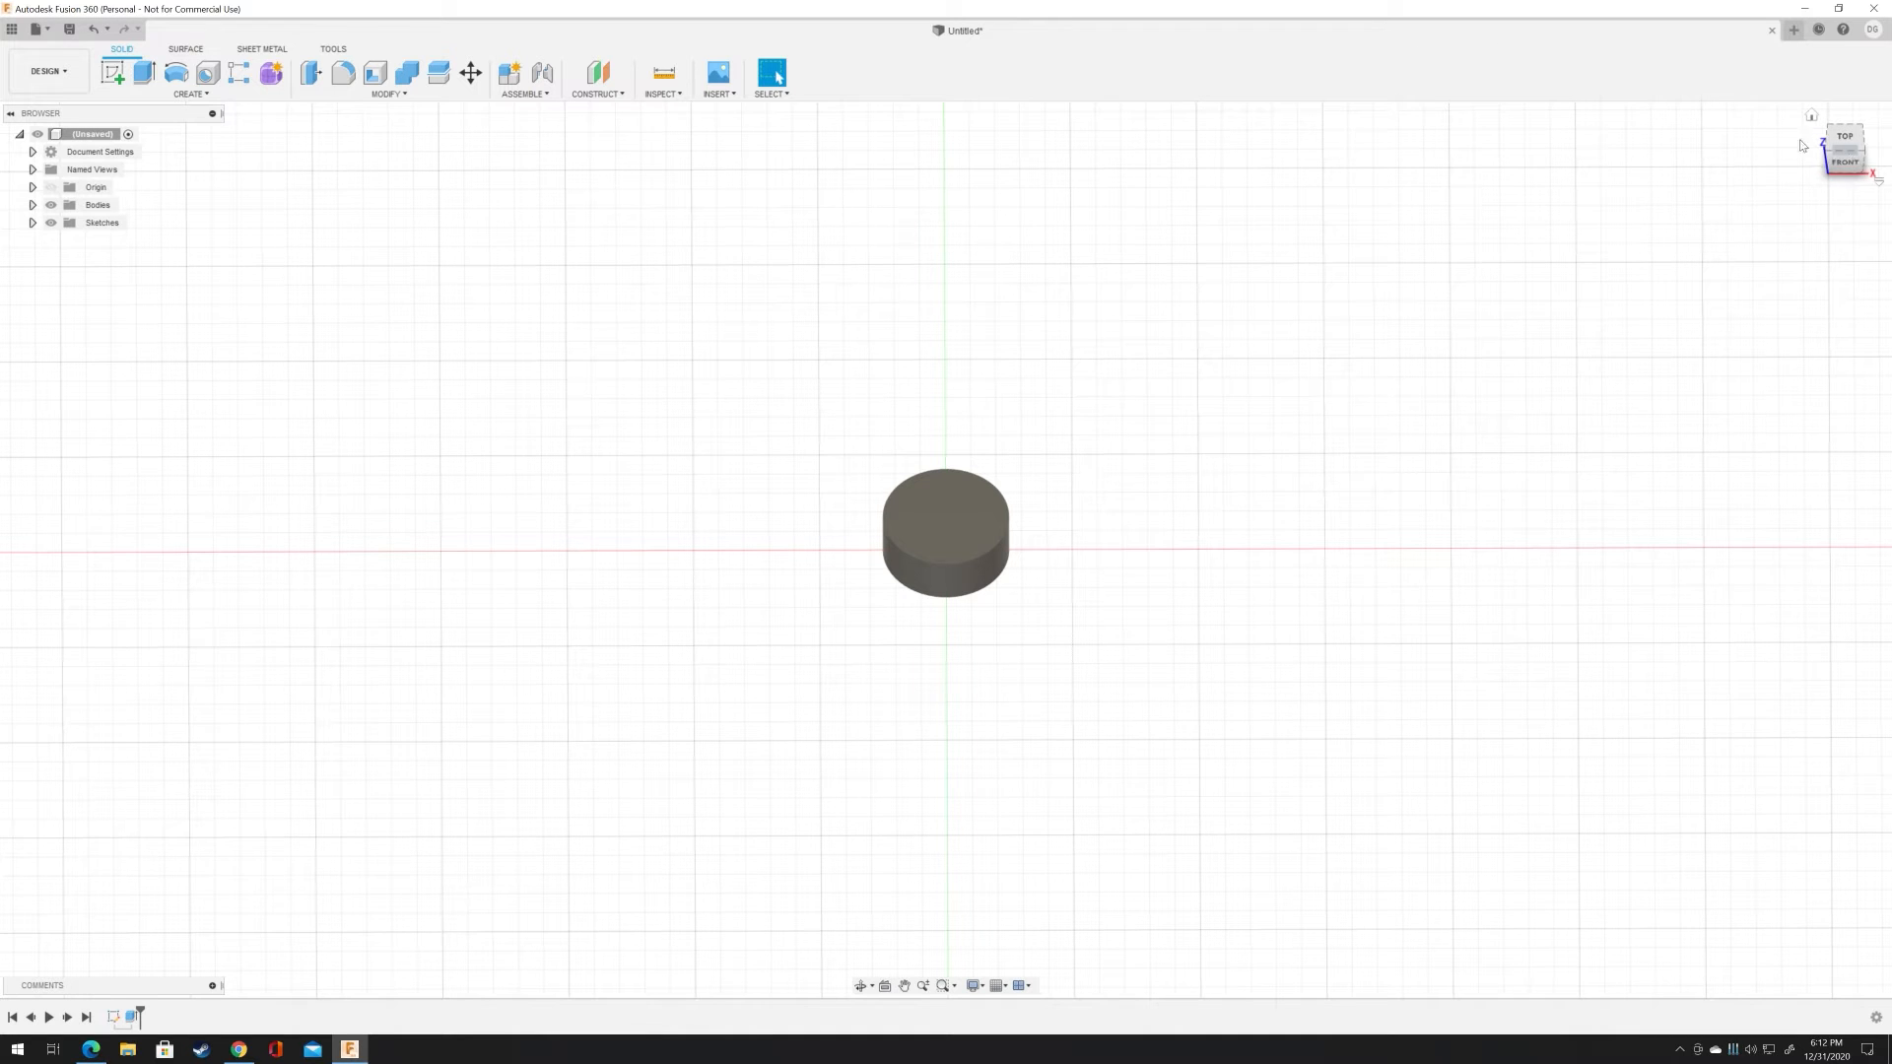
Step: Sketch a 50 mm diameter circle on the cylinder's top face, centred on the origin
mouse_move(1855, 157)
mouse_down()
mouse_move(1845, 224)
mouse_move(1849, 119)
mouse_move(1795, 226)
mouse_move(1777, 170)
mouse_move(1815, 134)
mouse_up()
click(1812, 117)
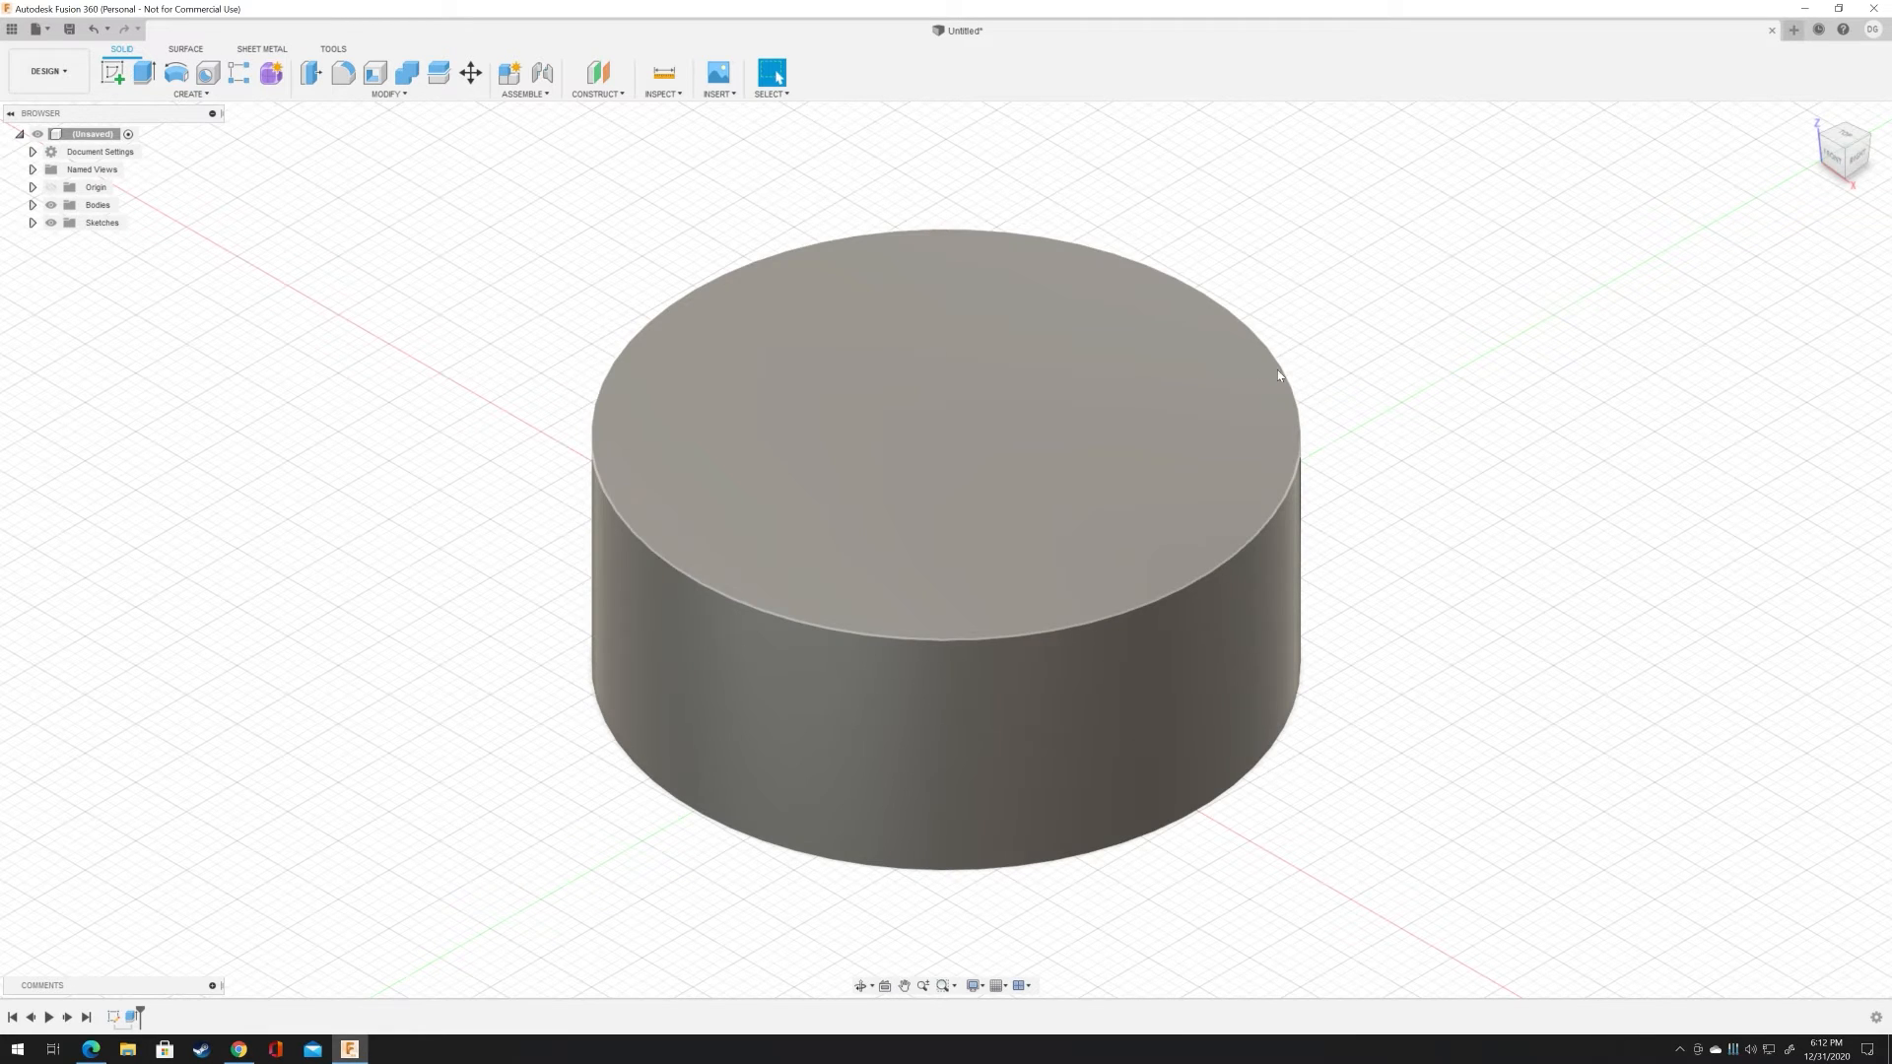
click(1851, 141)
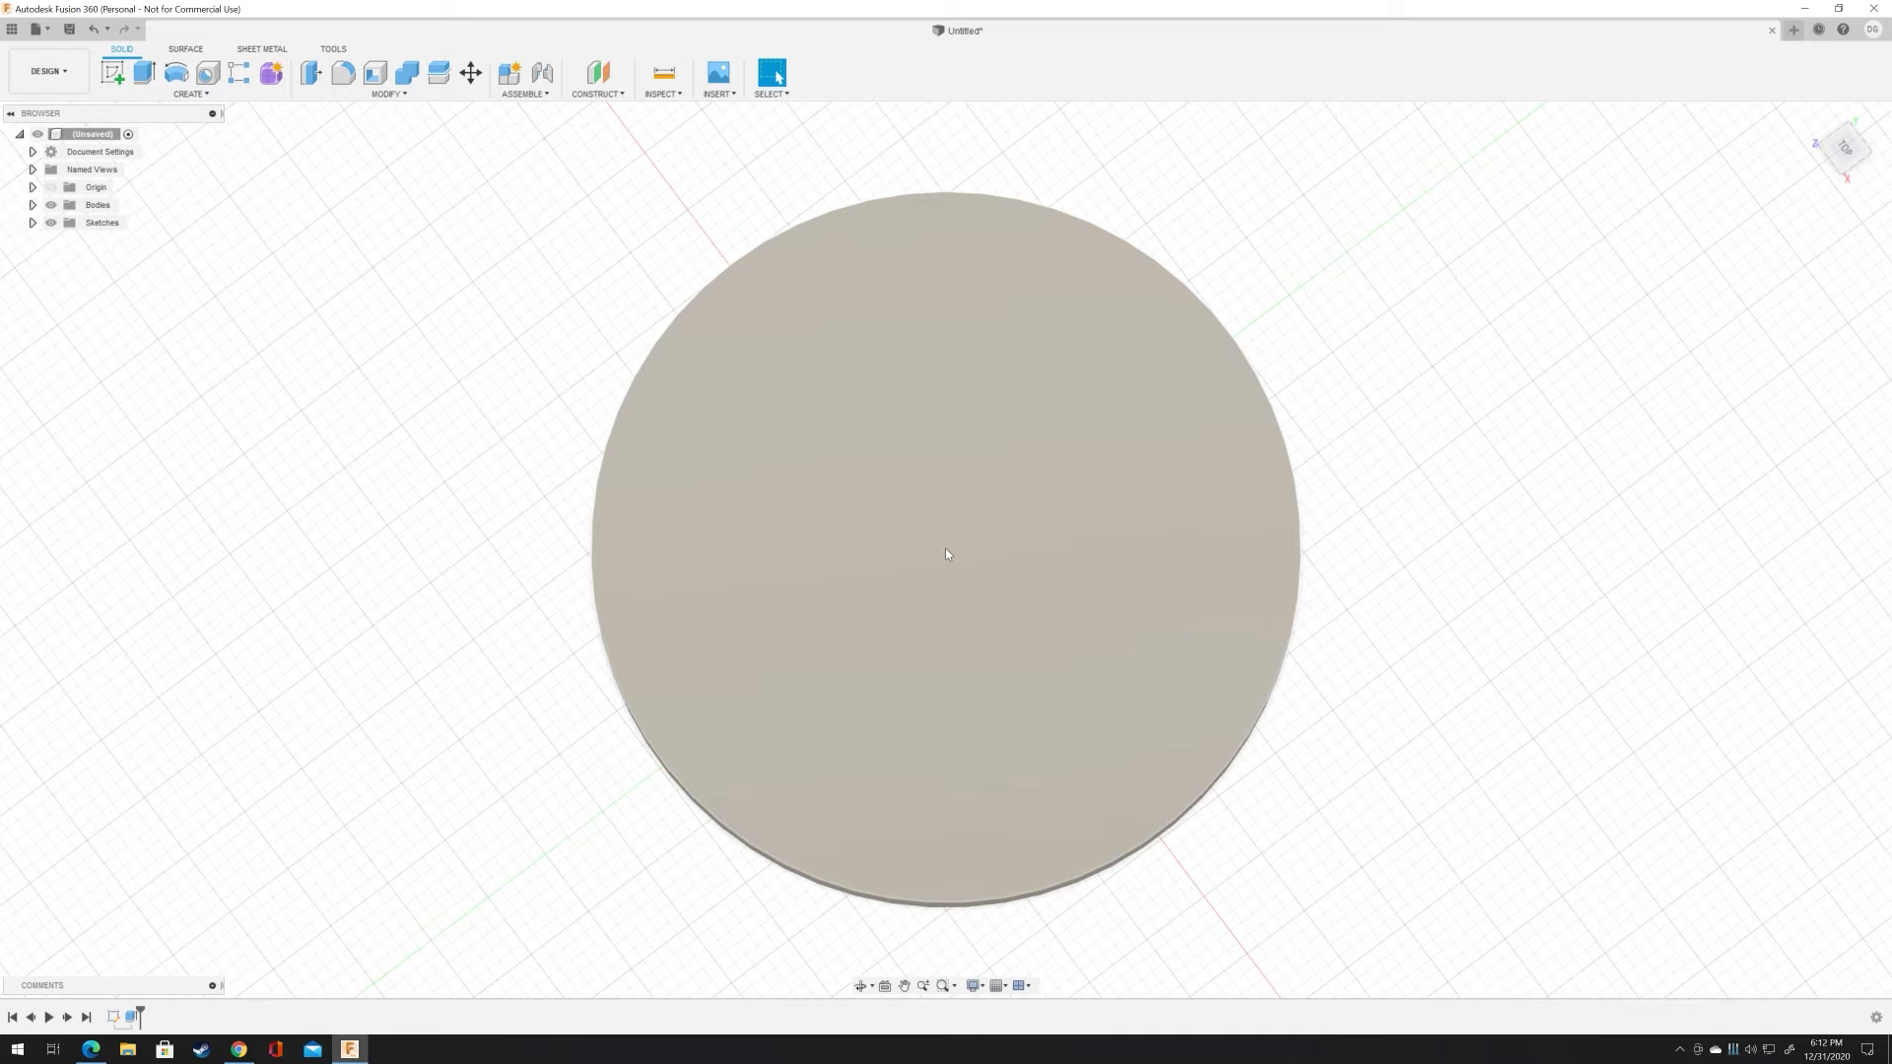
click(962, 538)
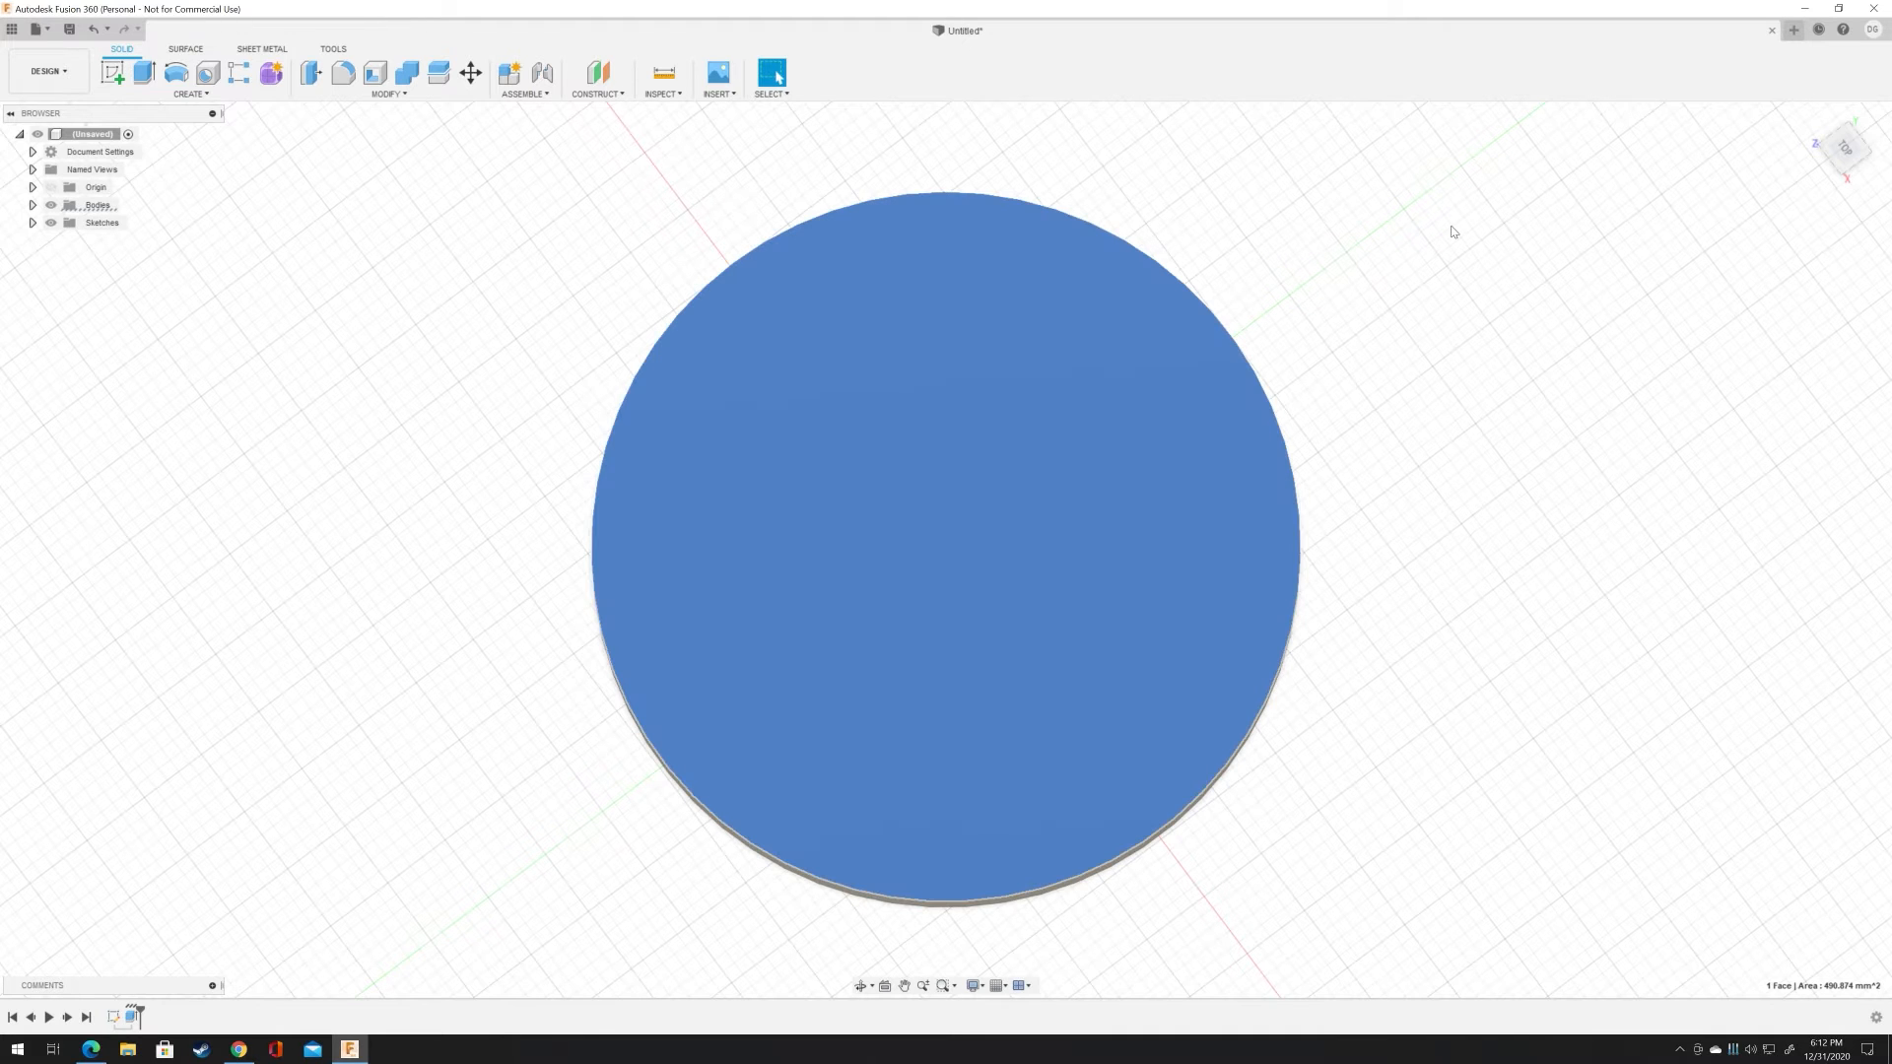
mouse_move(1851, 143)
mouse_down()
mouse_move(1858, 62)
mouse_move(1858, 100)
mouse_up()
click(1849, 147)
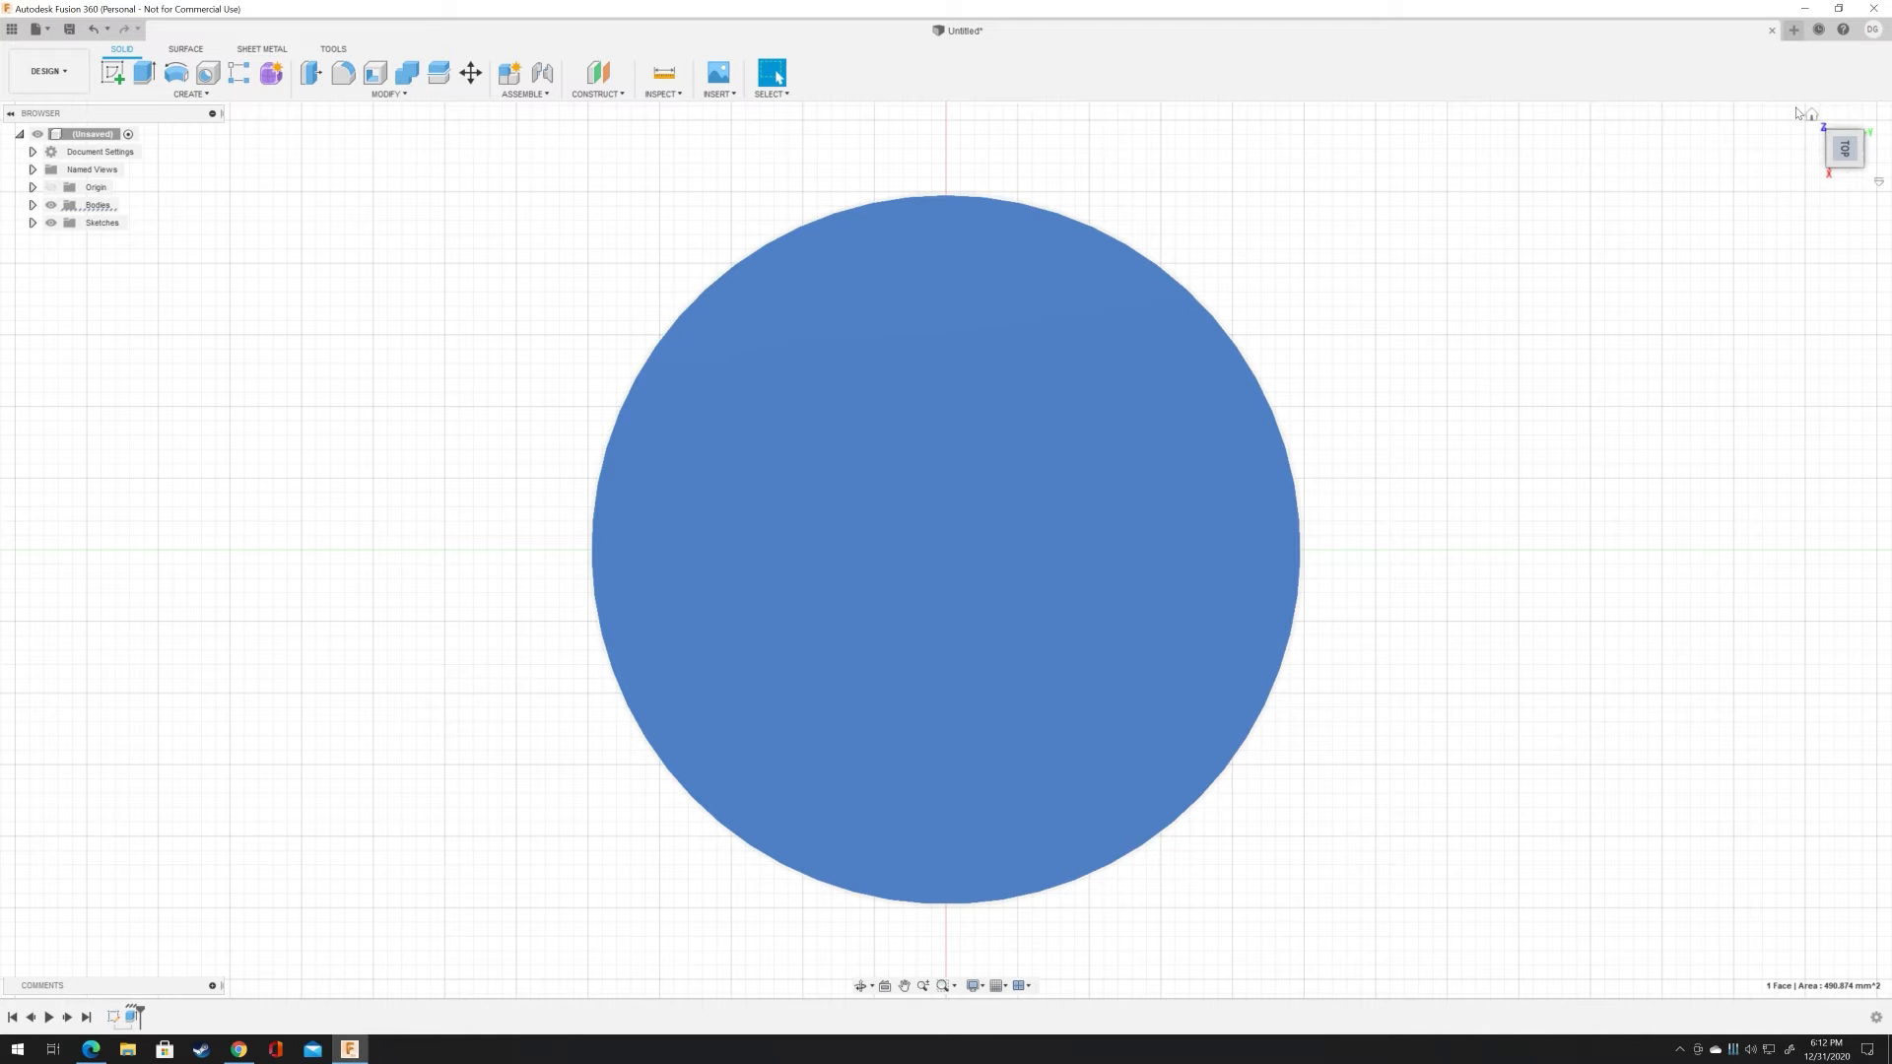
click(1852, 109)
scroll(1537, 447, up, 2)
scroll(1547, 427, down, 4)
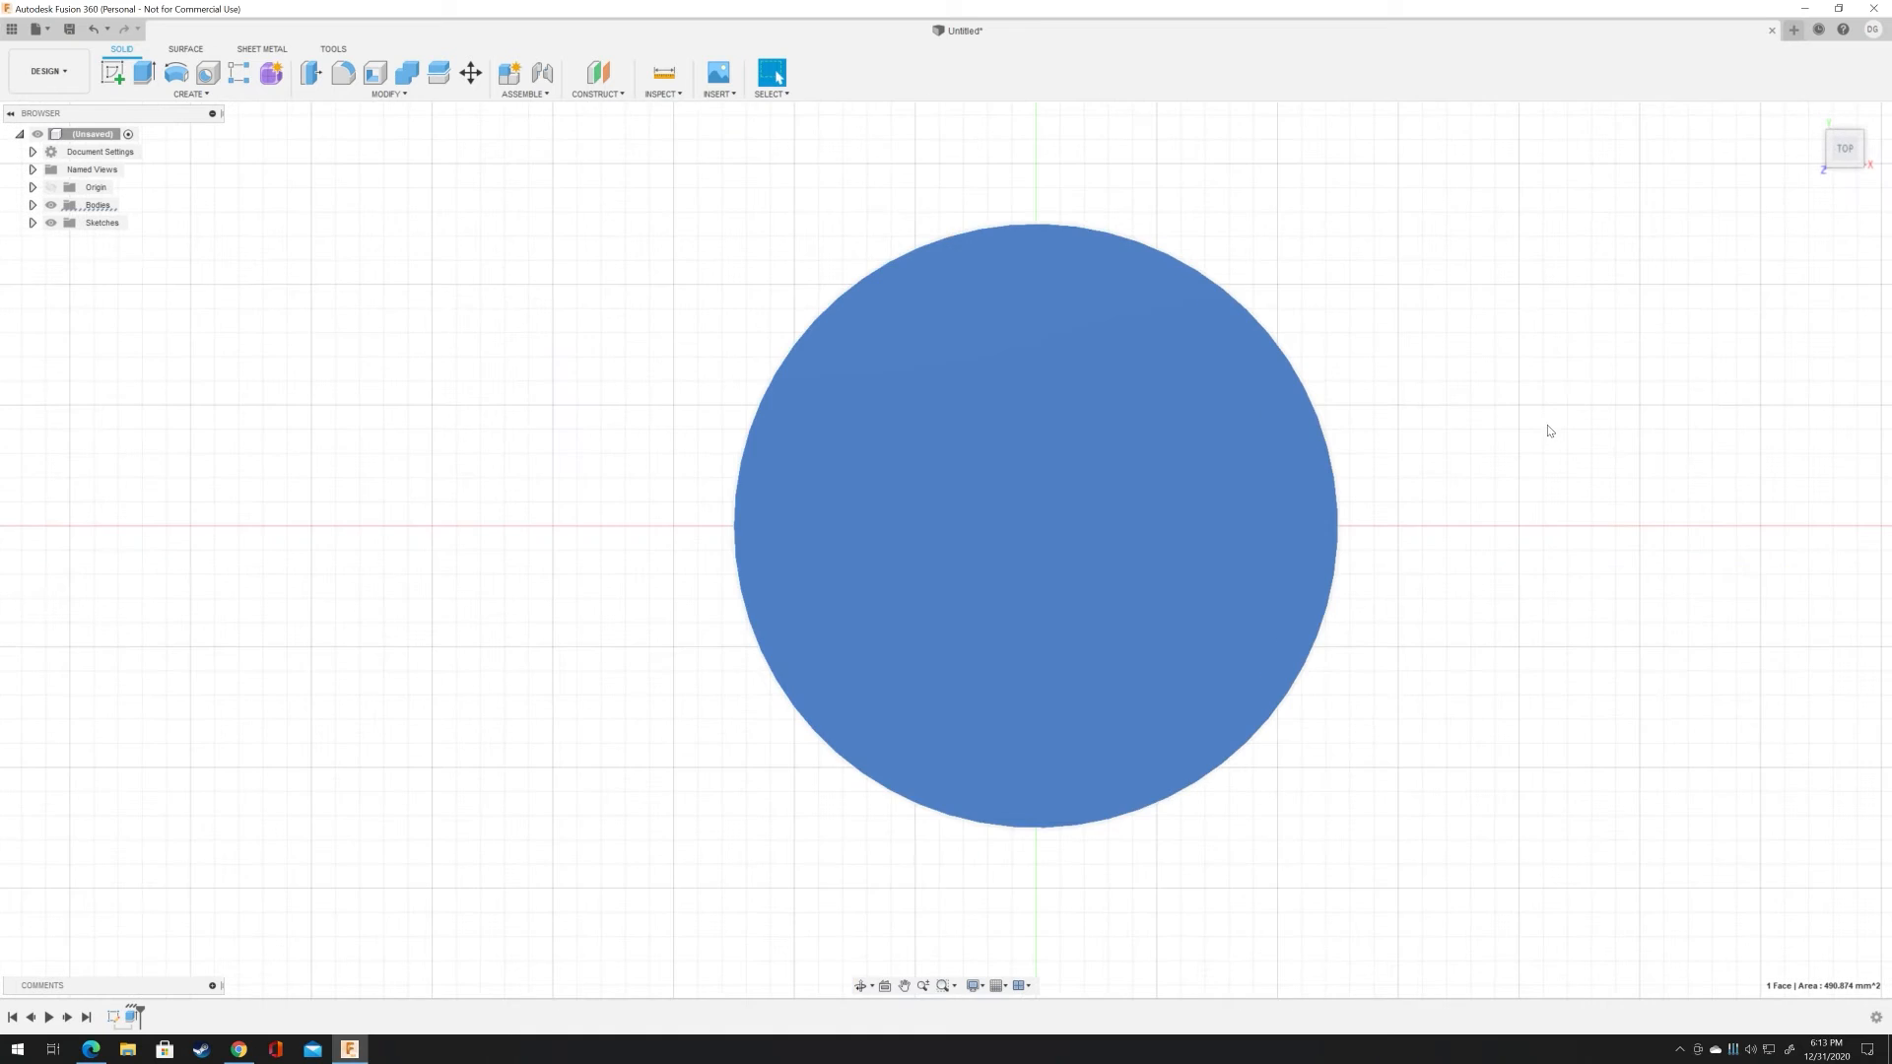
scroll(1616, 401, down, 2)
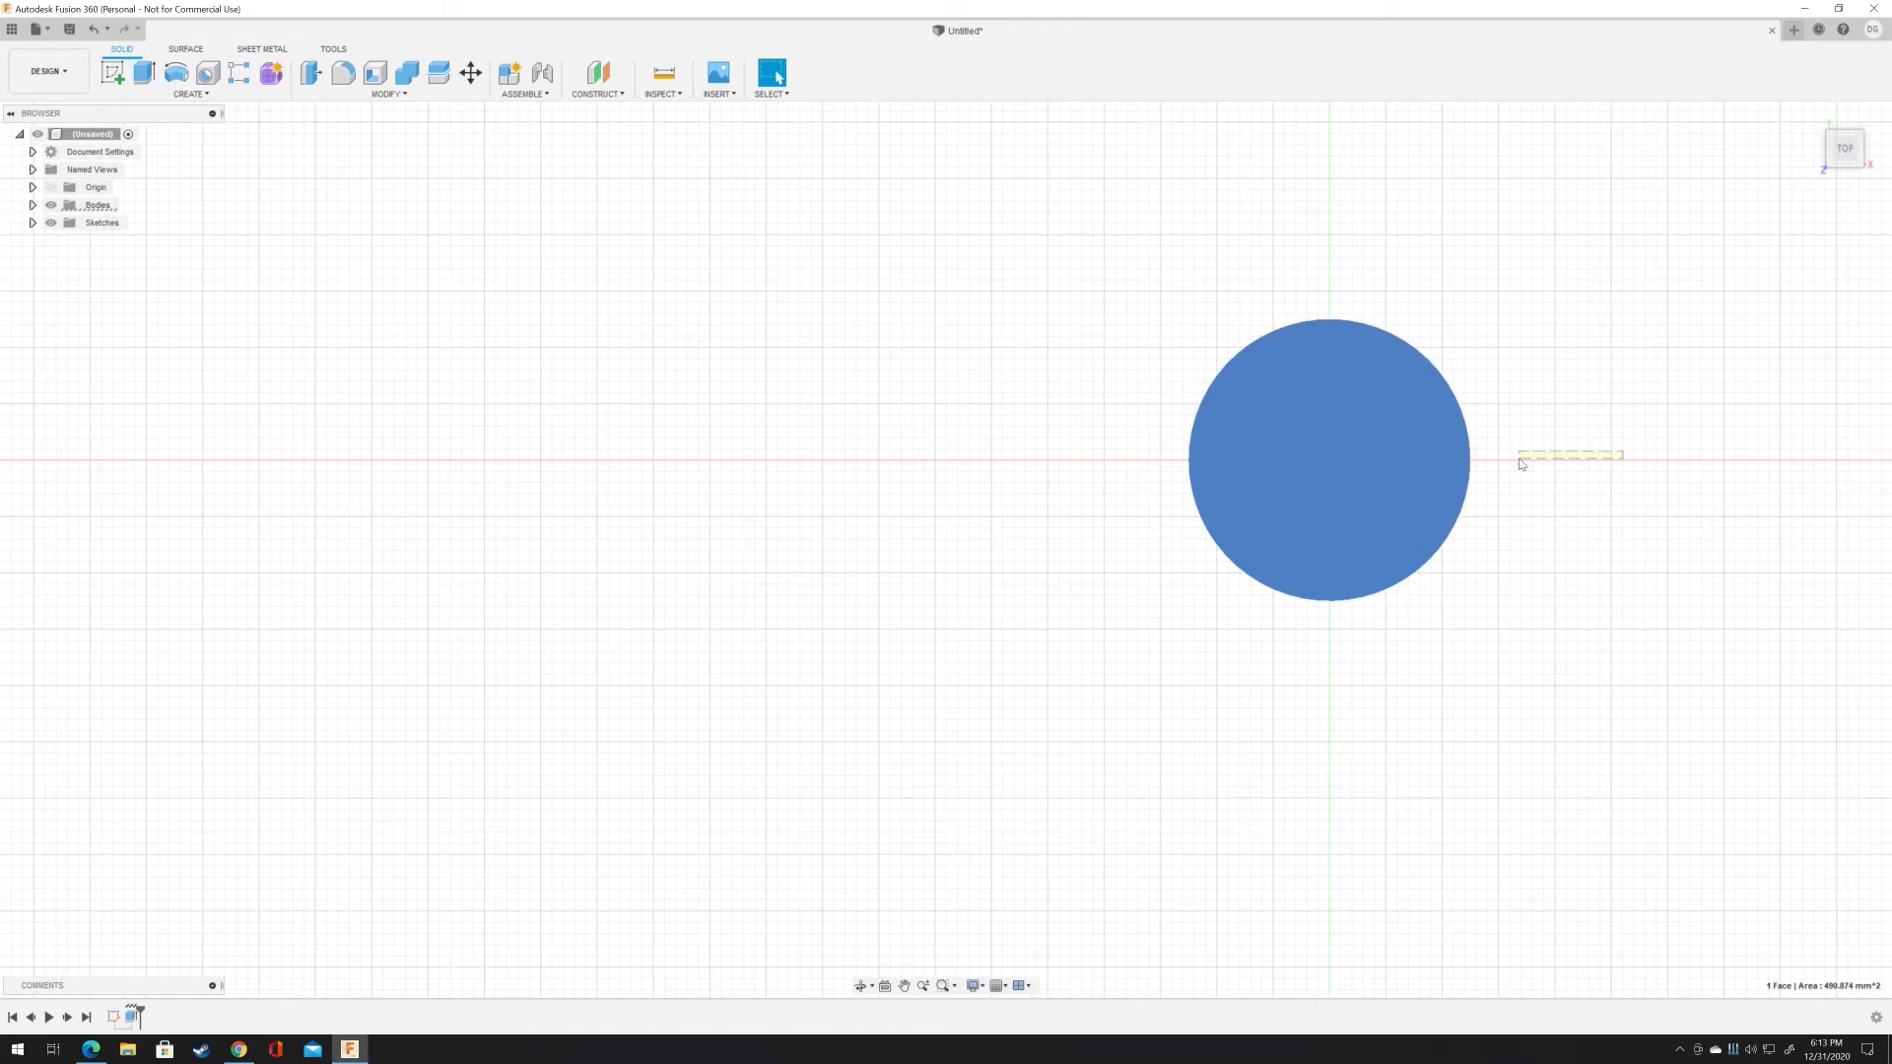
click(1576, 457)
middle_drag(1655, 456, 1301, 515)
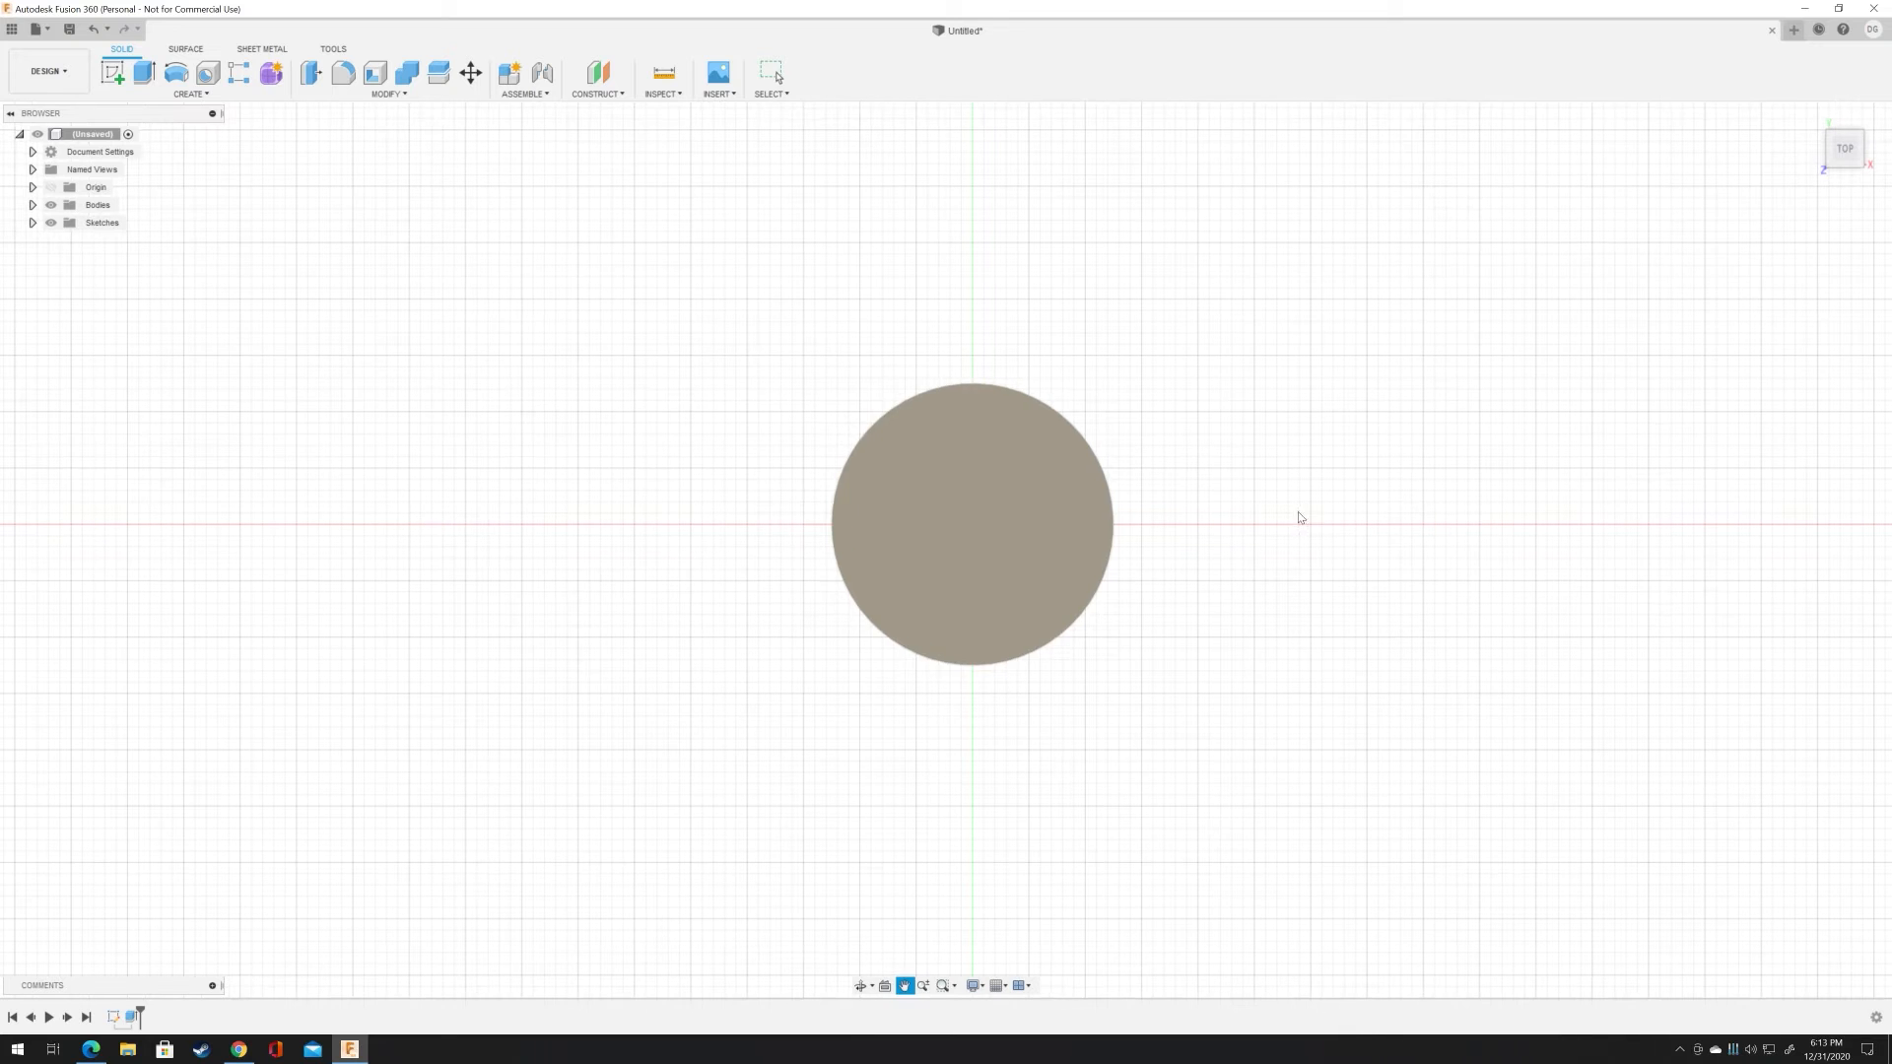
click(979, 490)
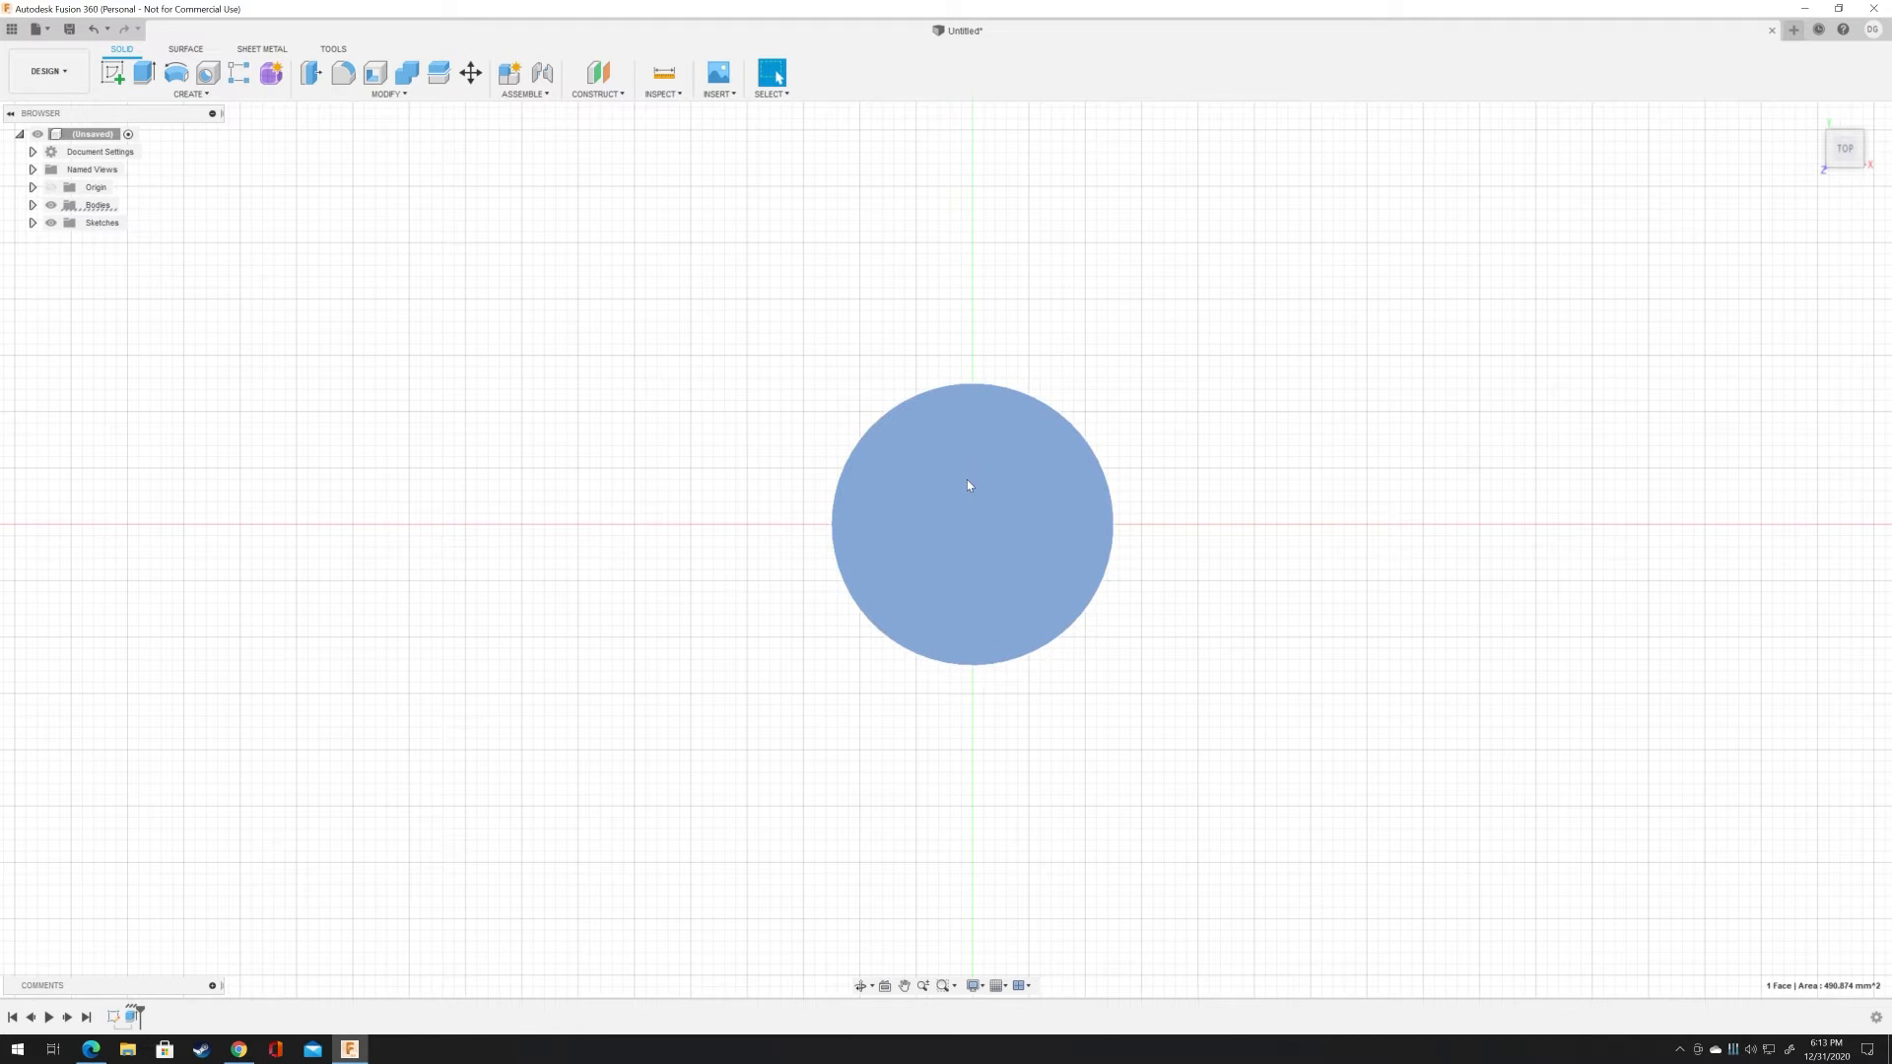
right_click(969, 470)
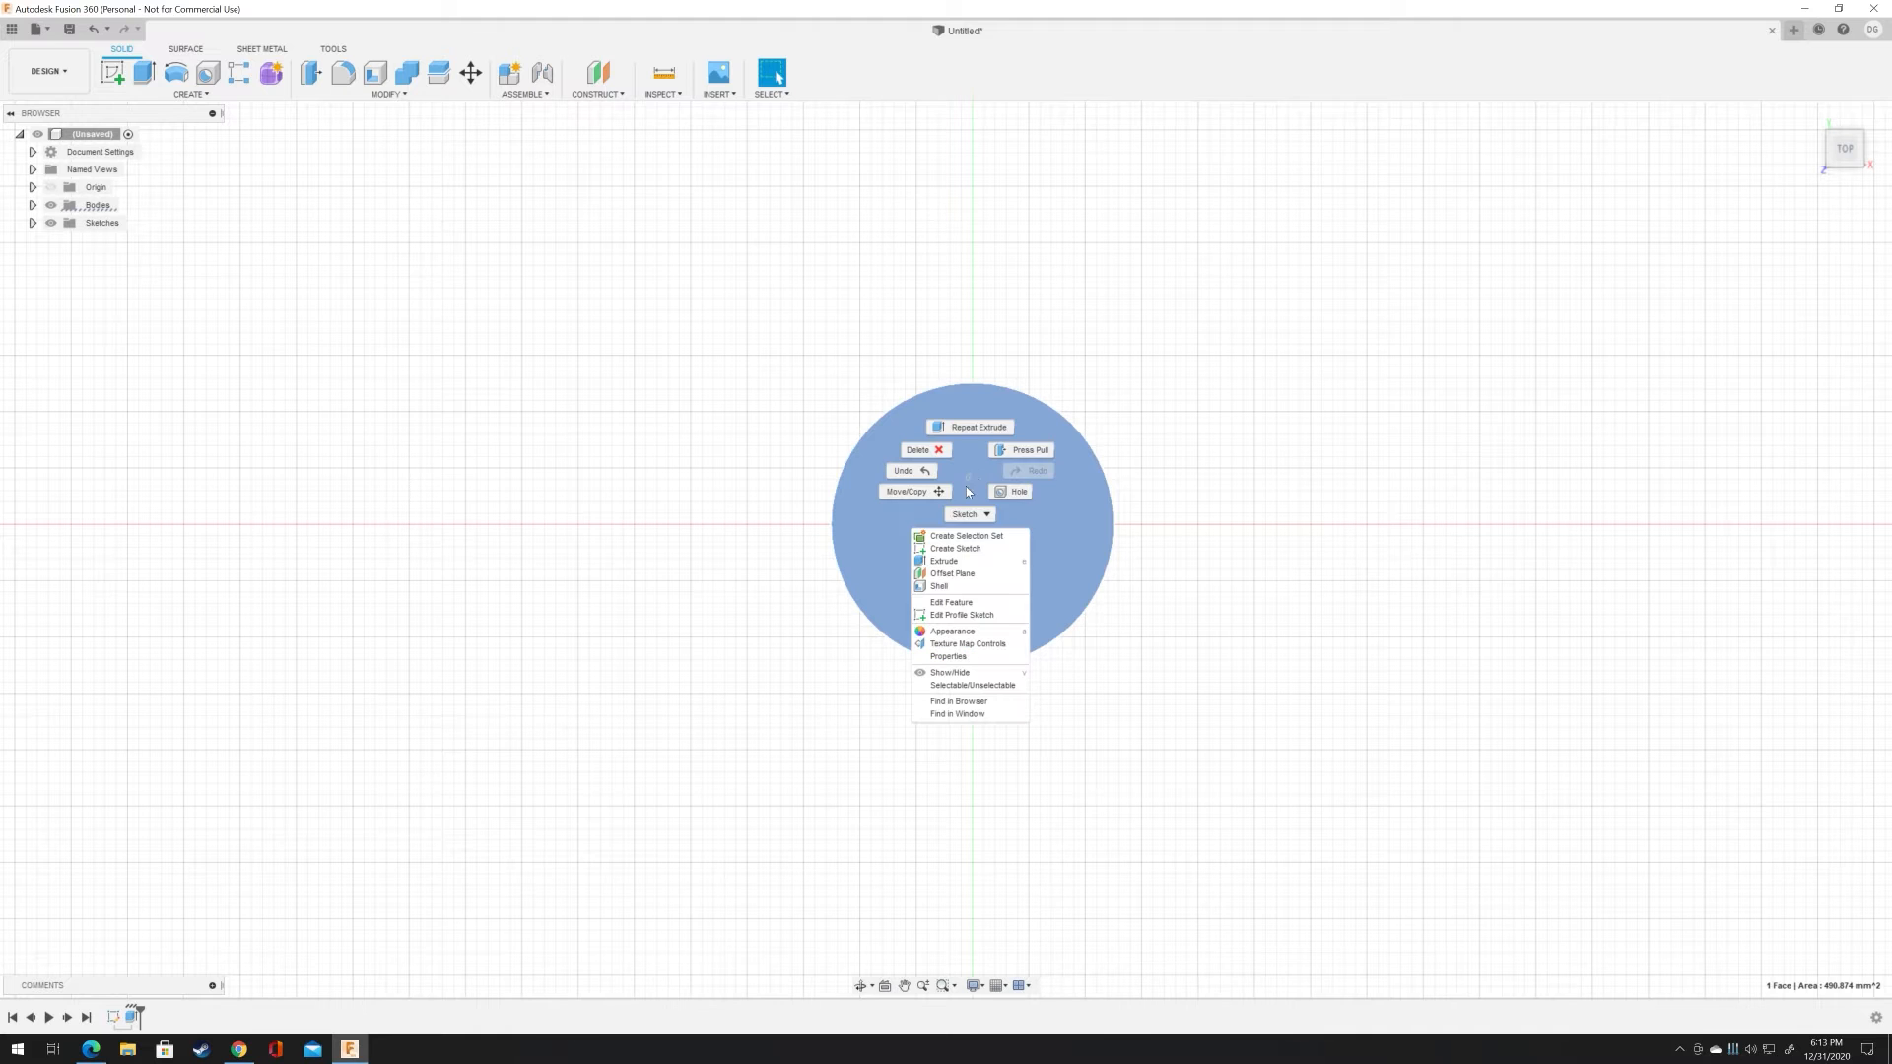
click(963, 513)
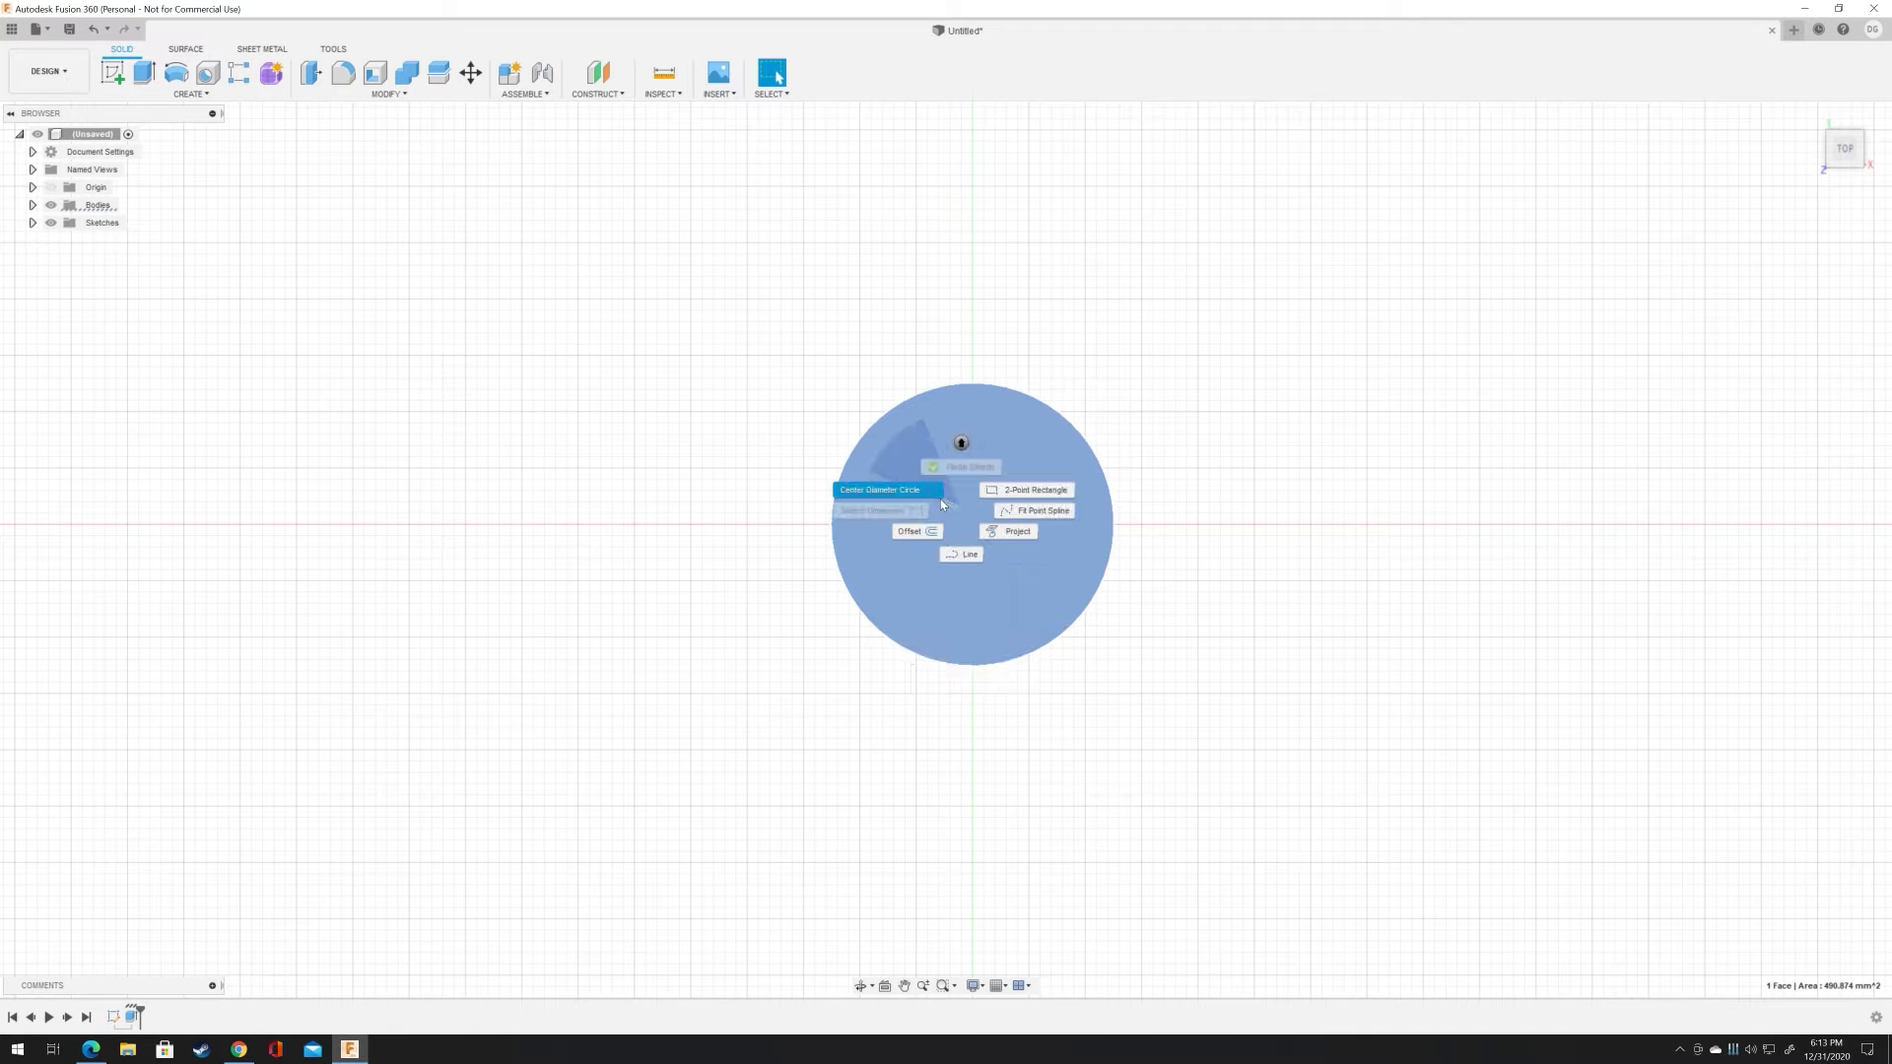
click(889, 492)
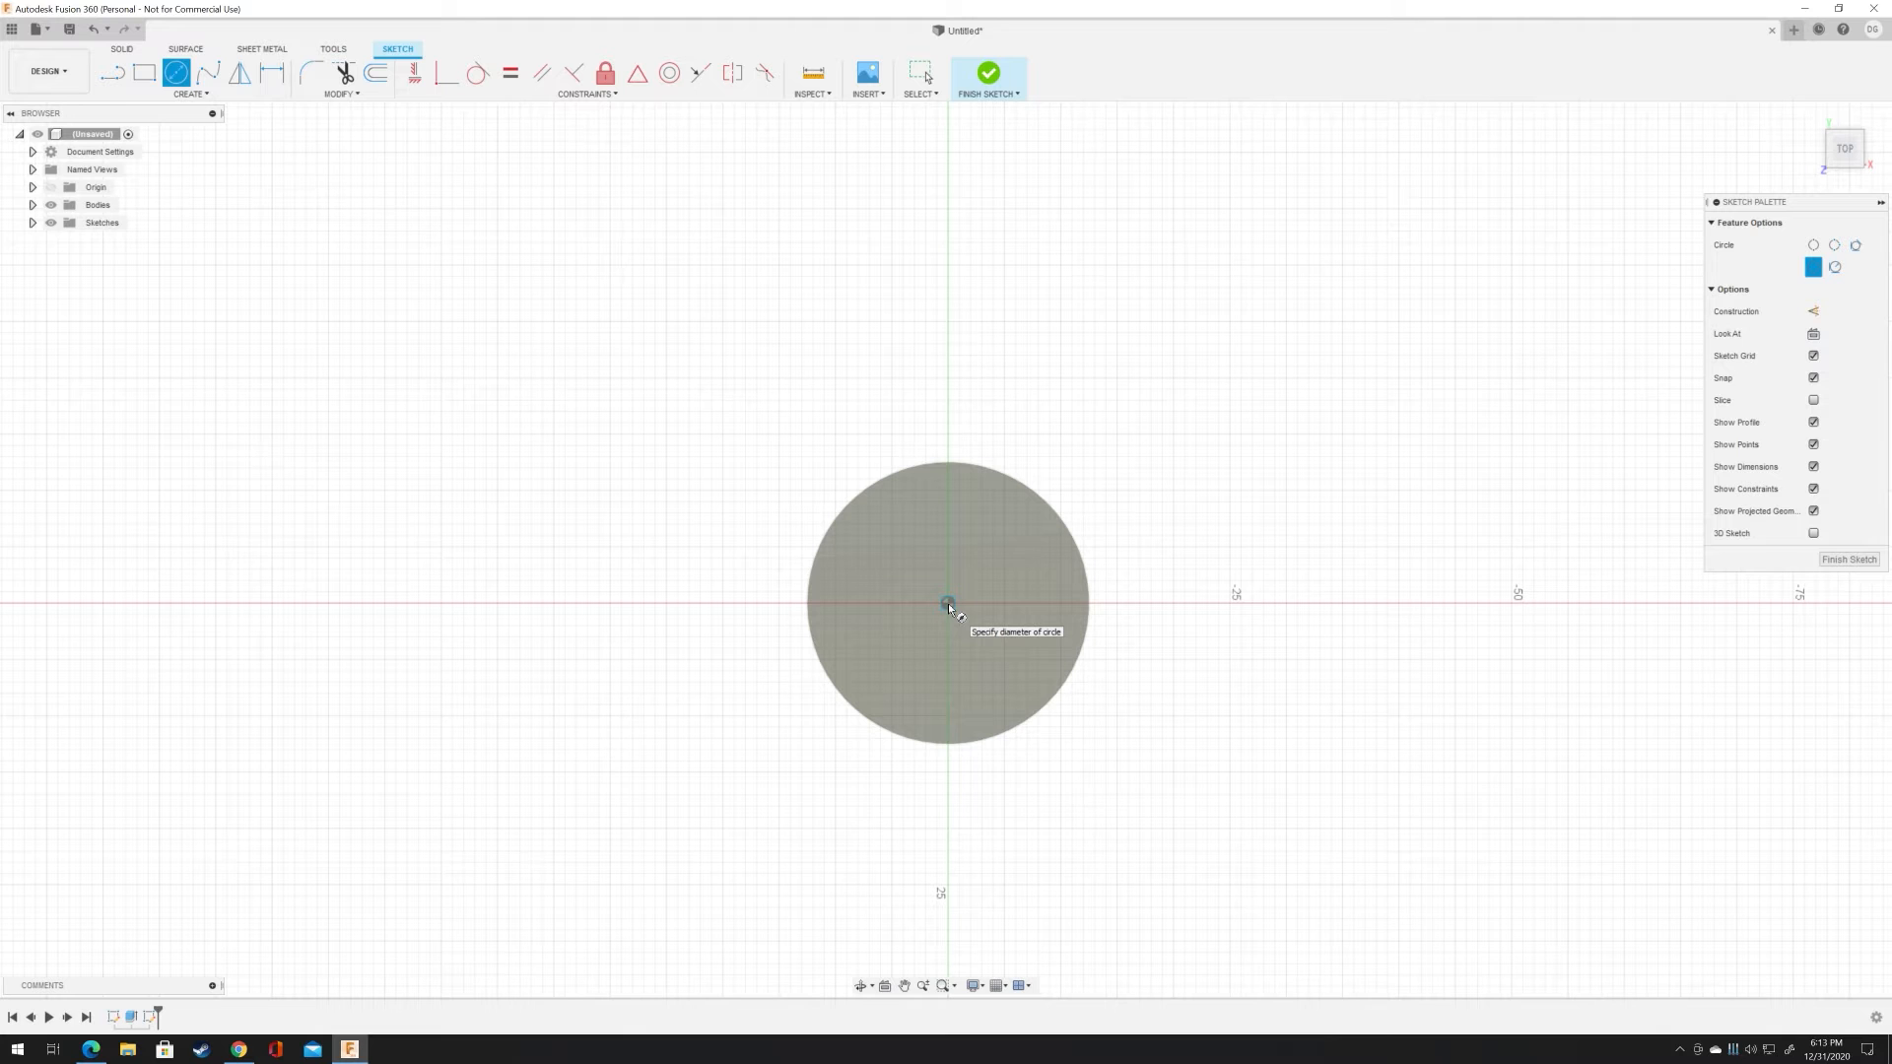
click(949, 605)
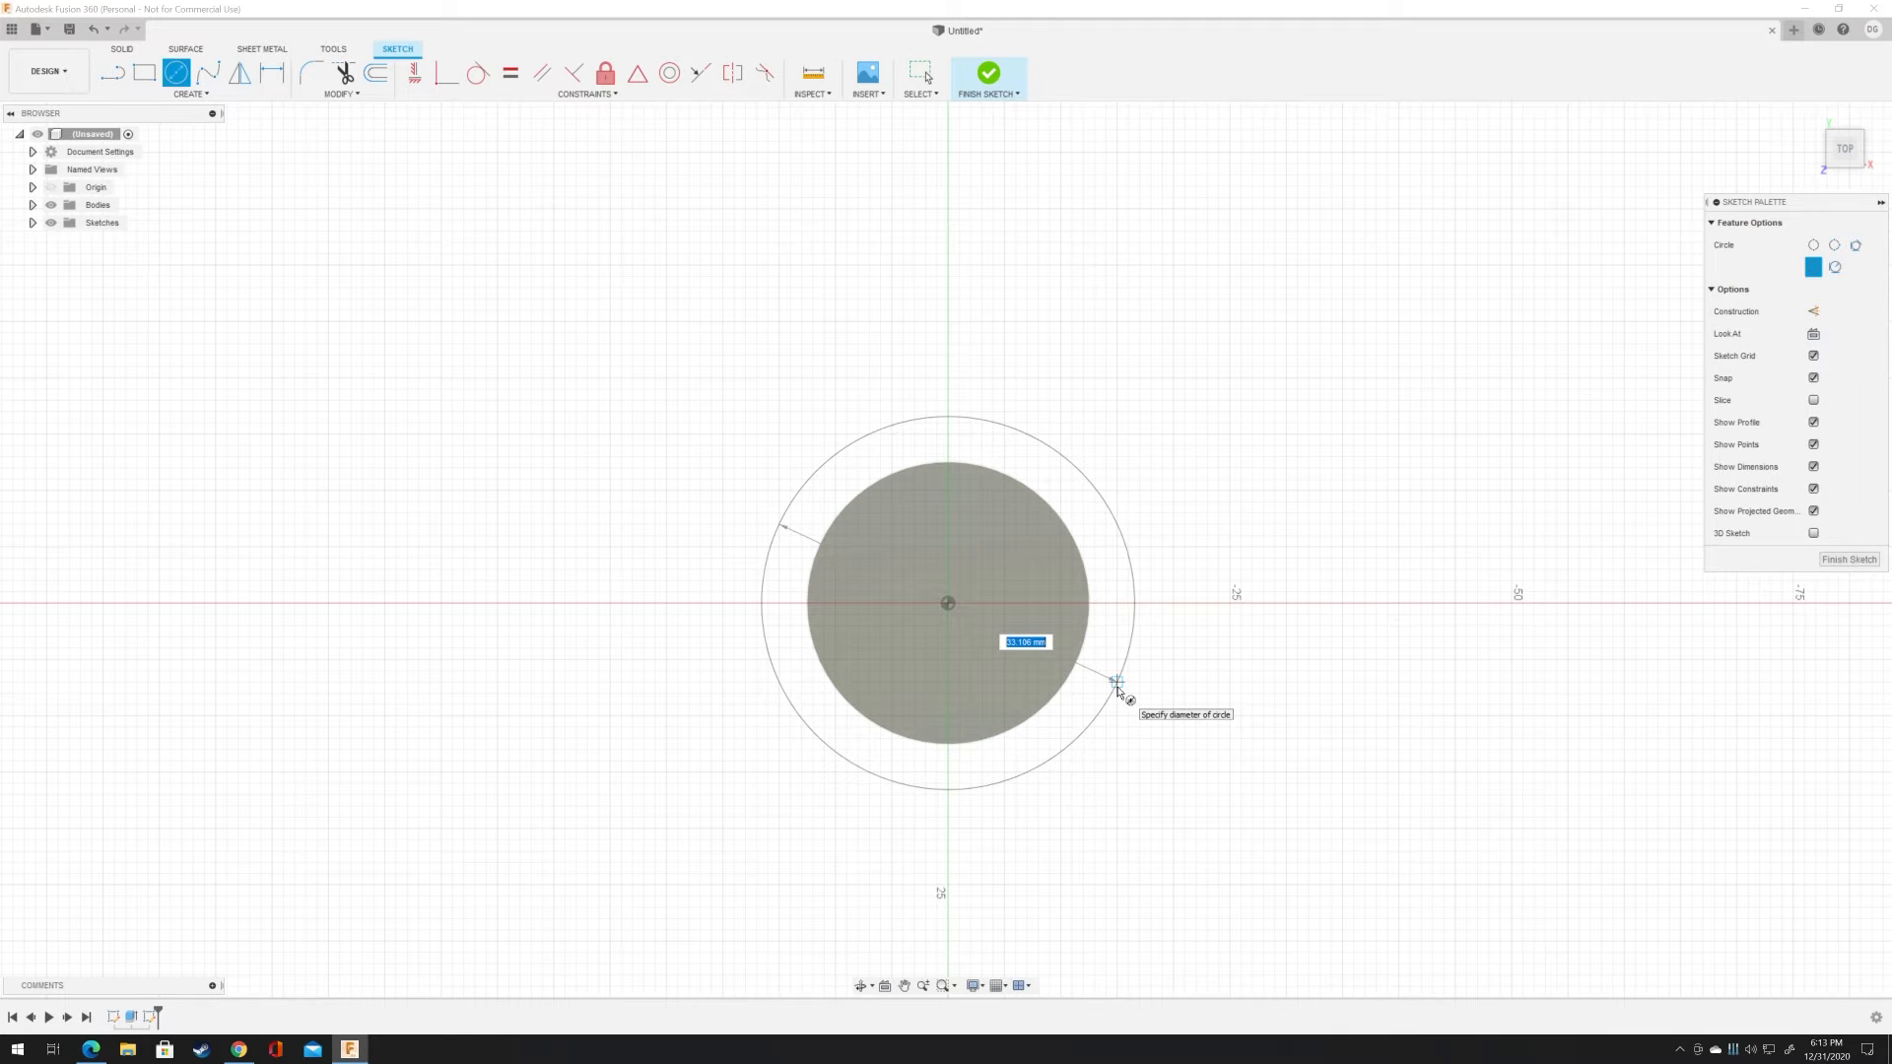
text(50)
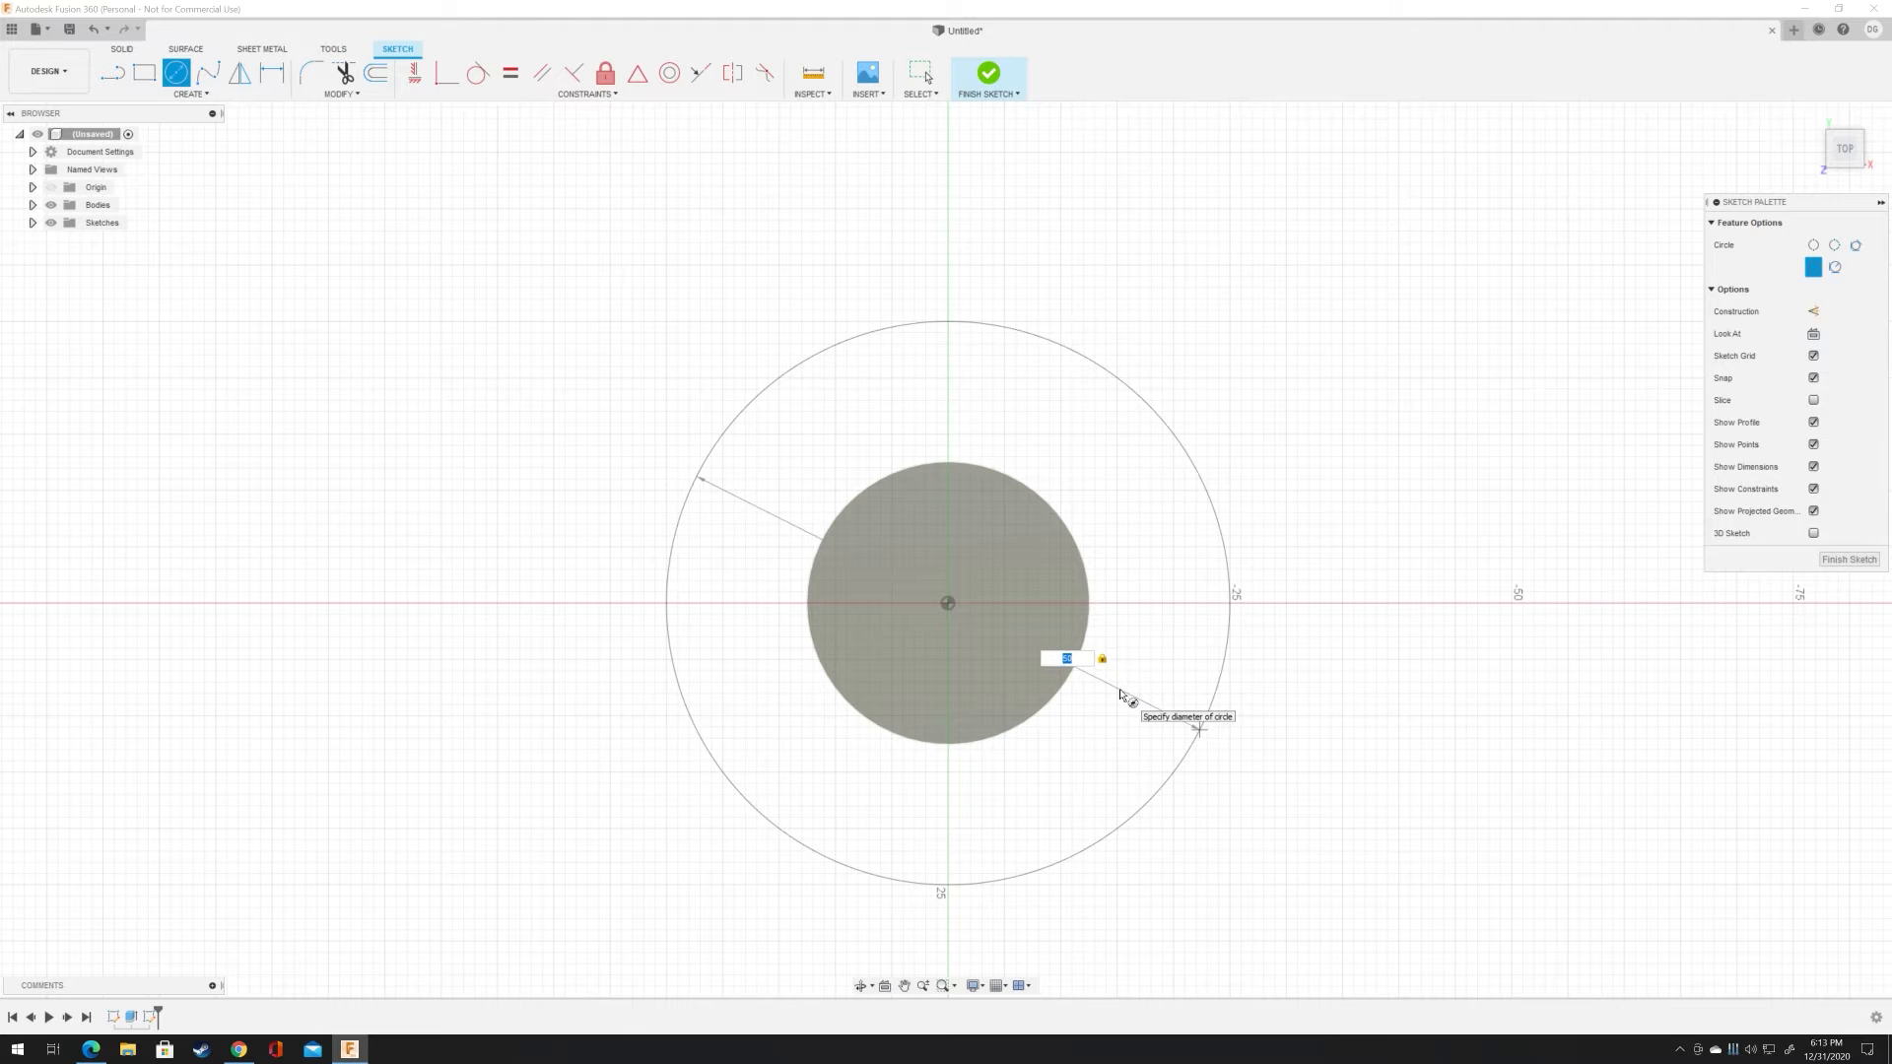
key(Return)
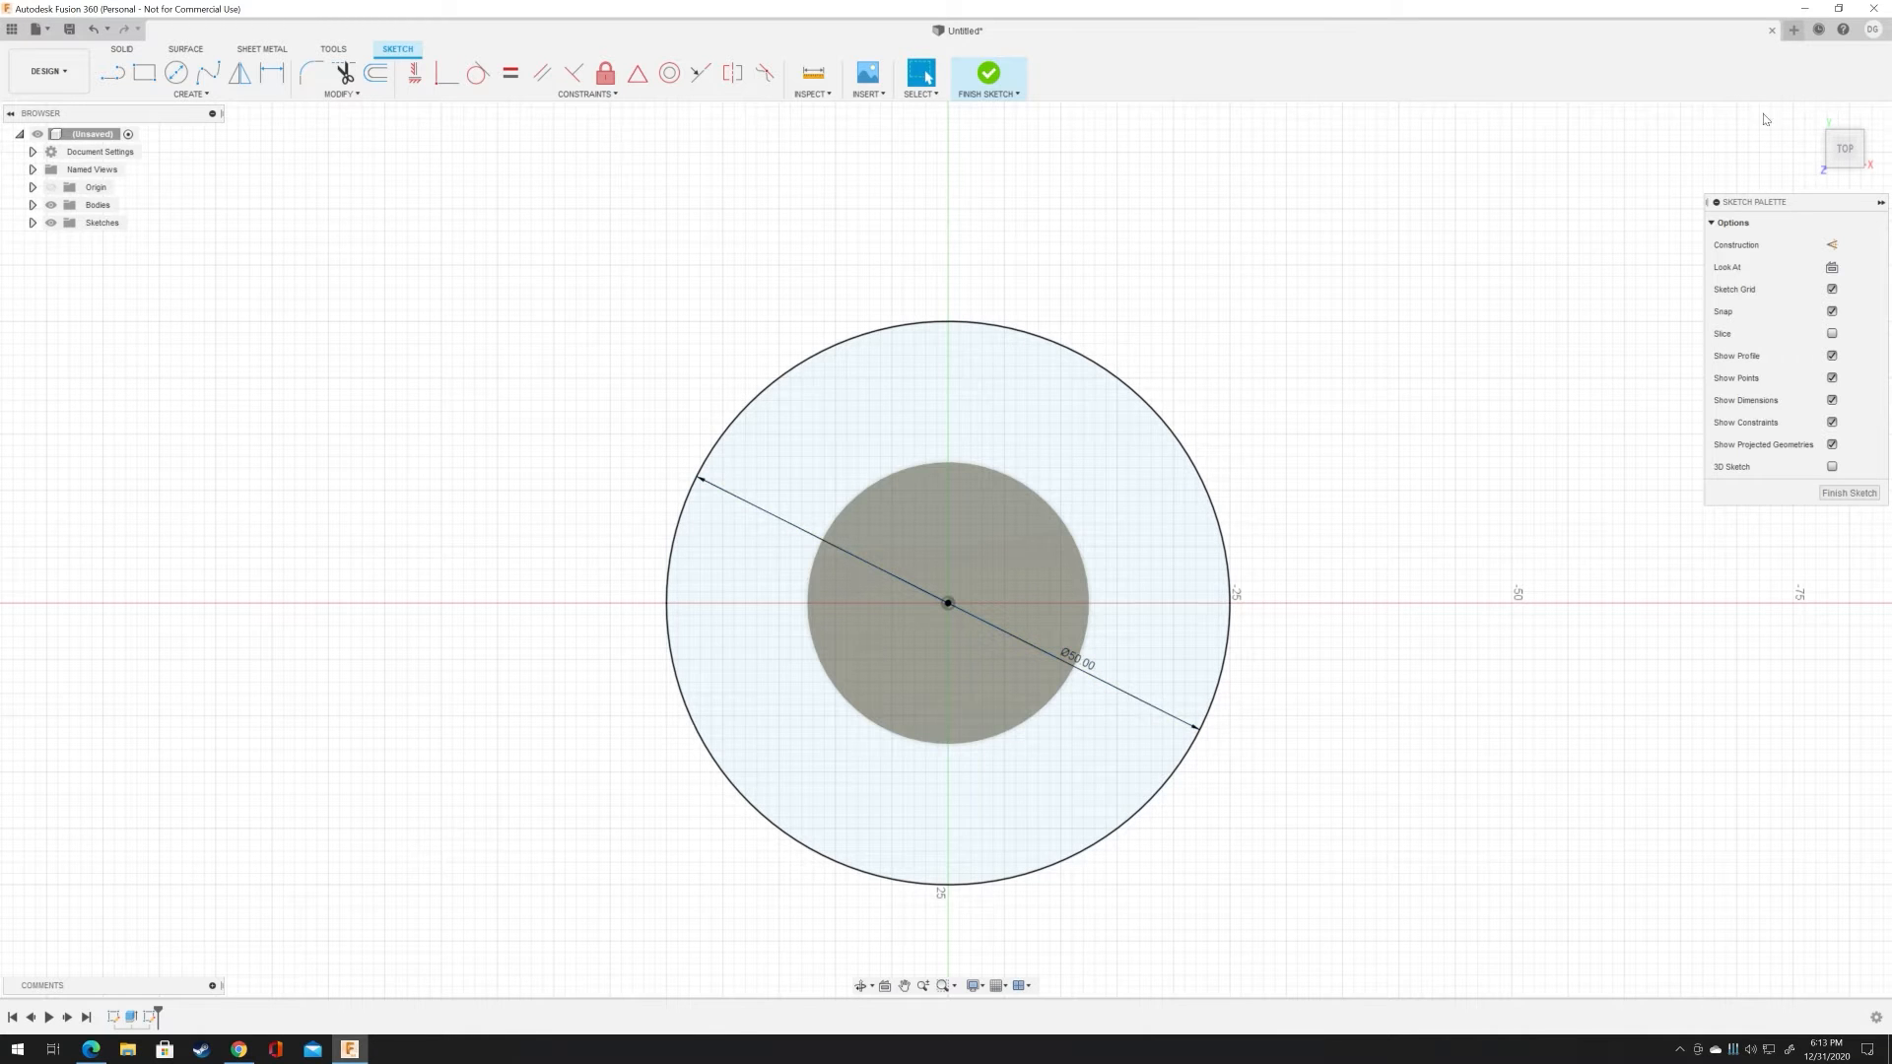
Step: Examine which areas the outer ring and inner disc profiles of the top-face sketch cover, selecting them separately and together
mouse_move(1855, 159)
mouse_down()
mouse_move(1842, 37)
mouse_move(1841, 147)
mouse_move(1833, 41)
mouse_move(1843, 113)
mouse_up()
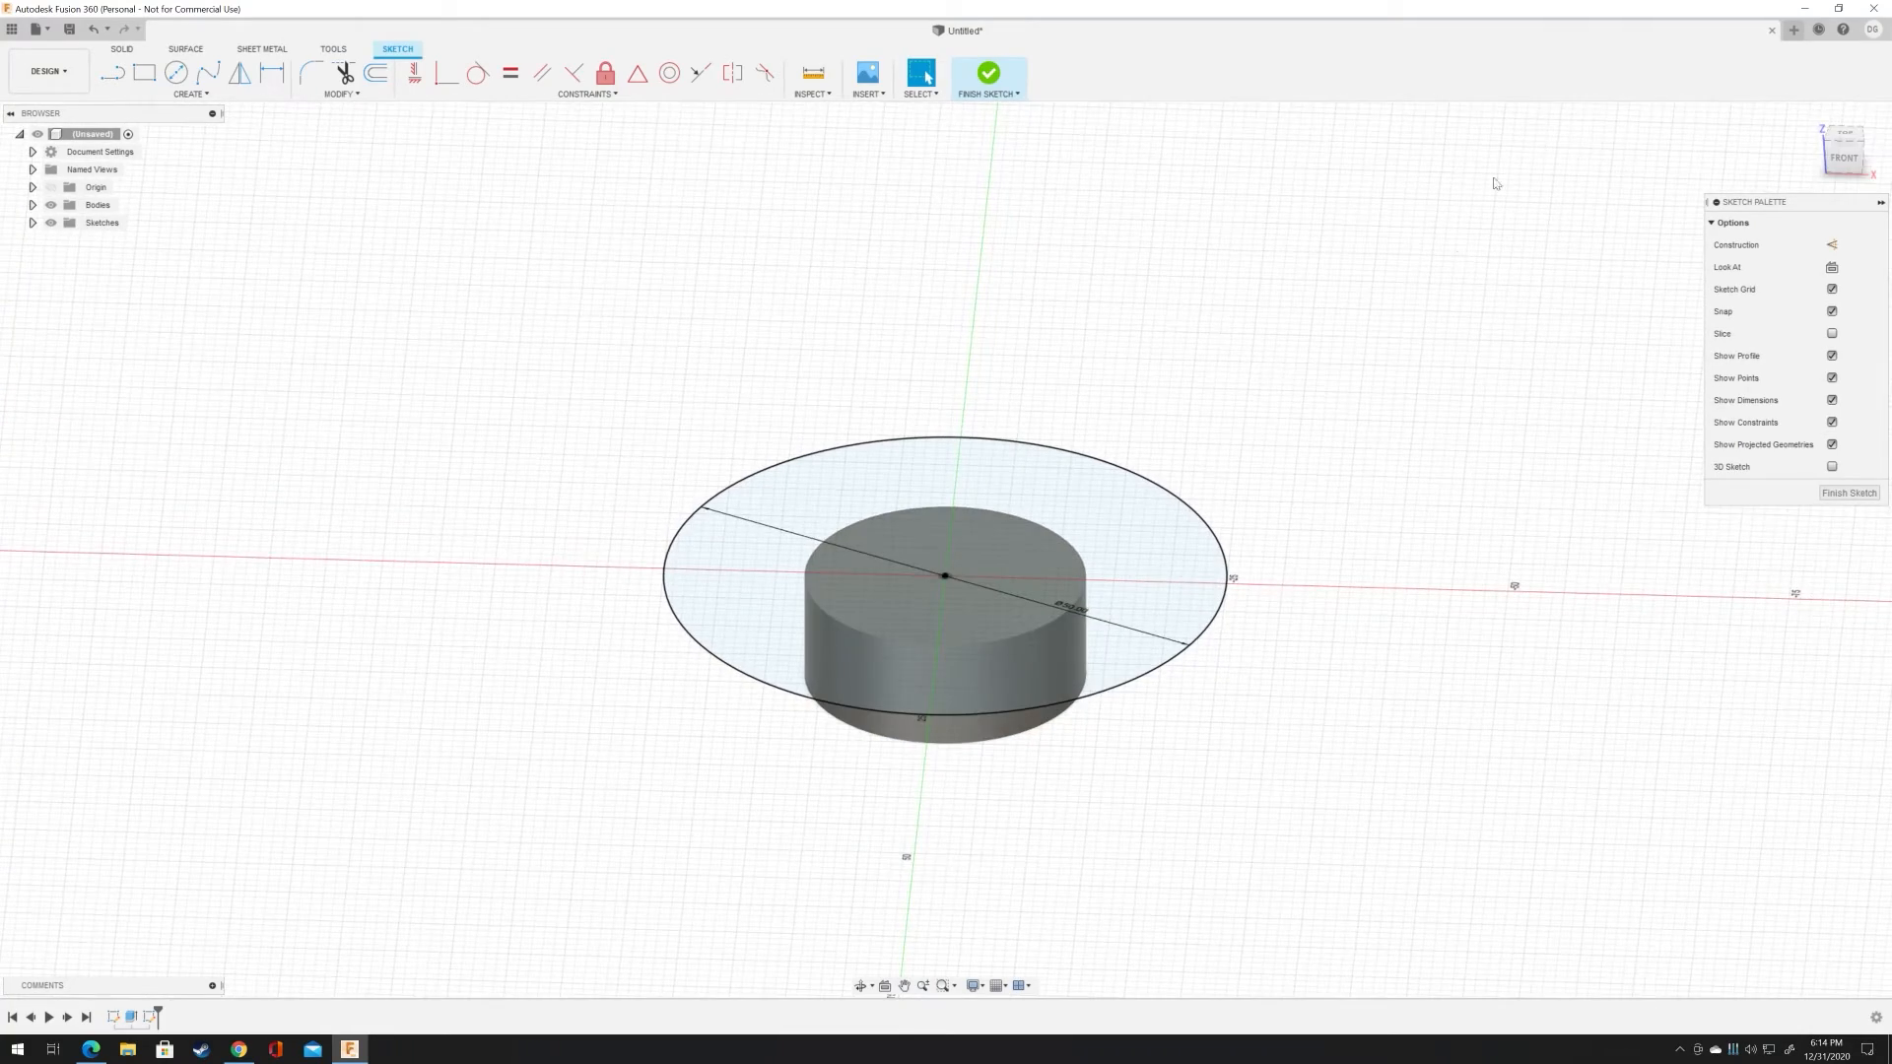
click(1141, 572)
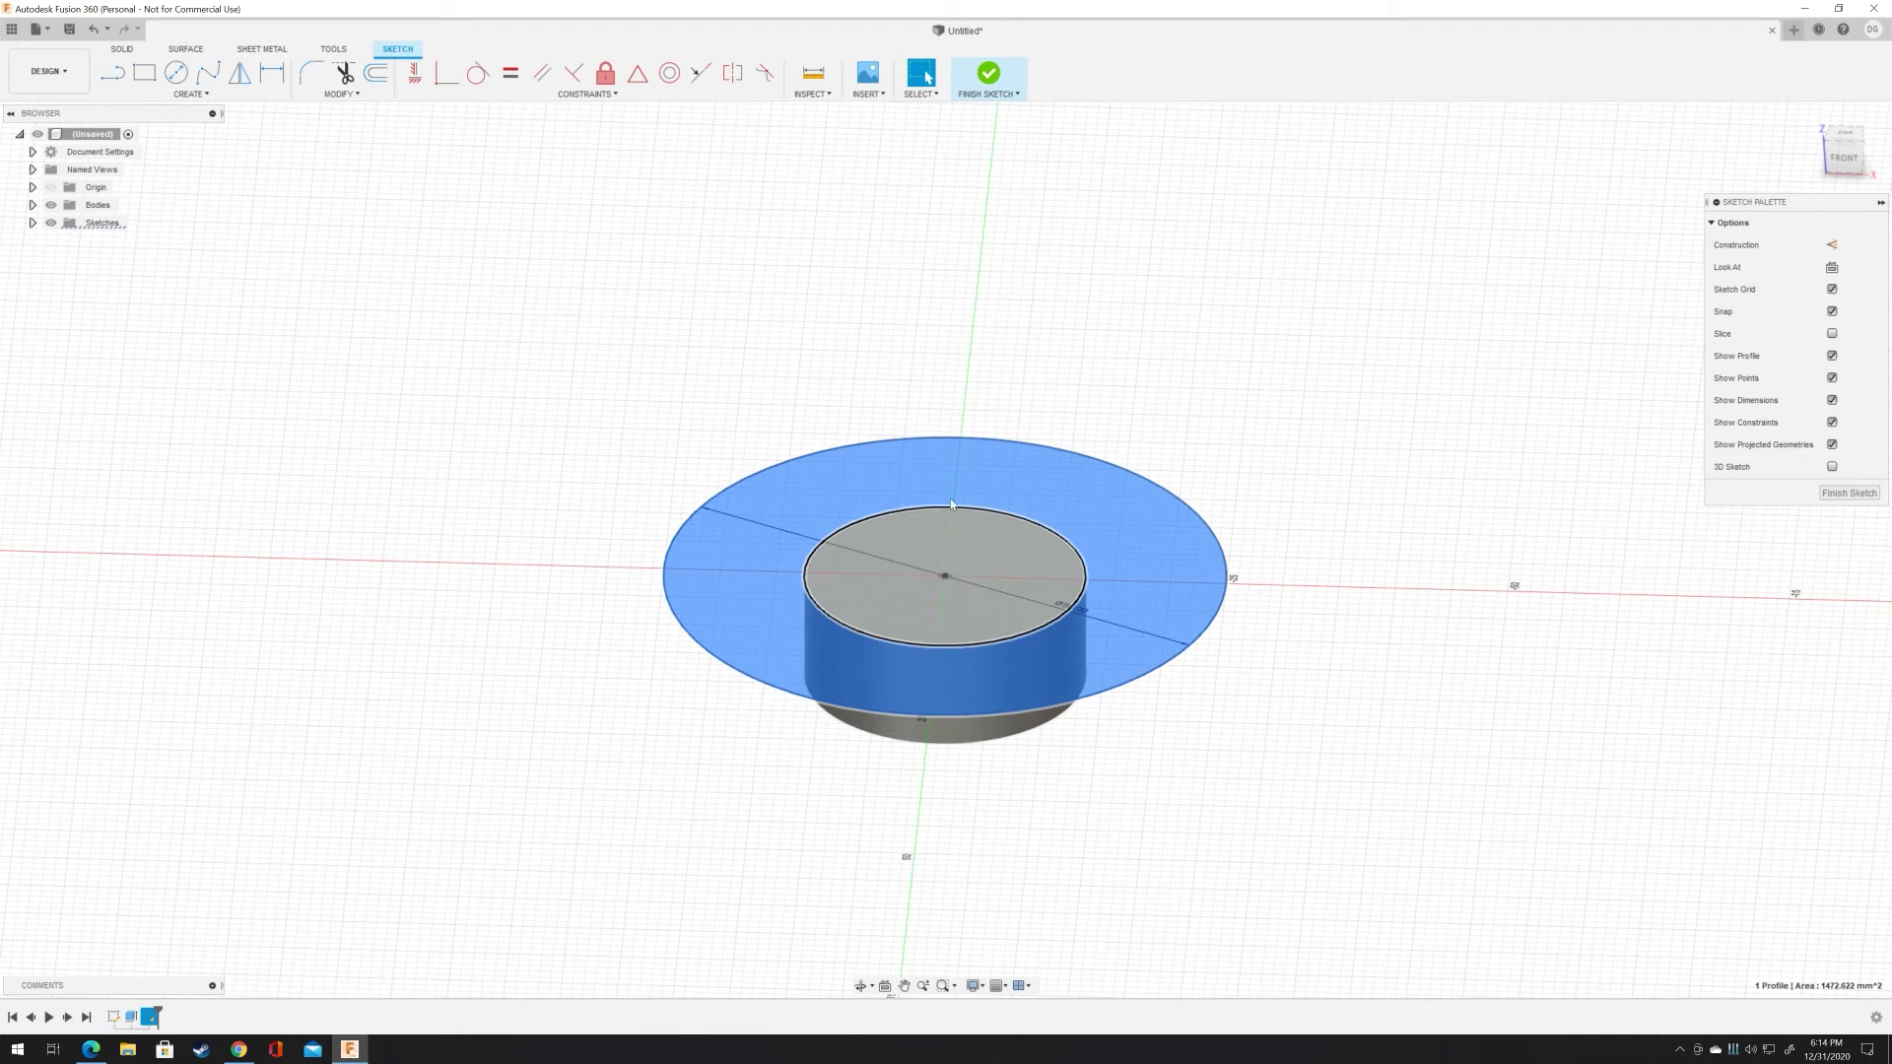
click(968, 562)
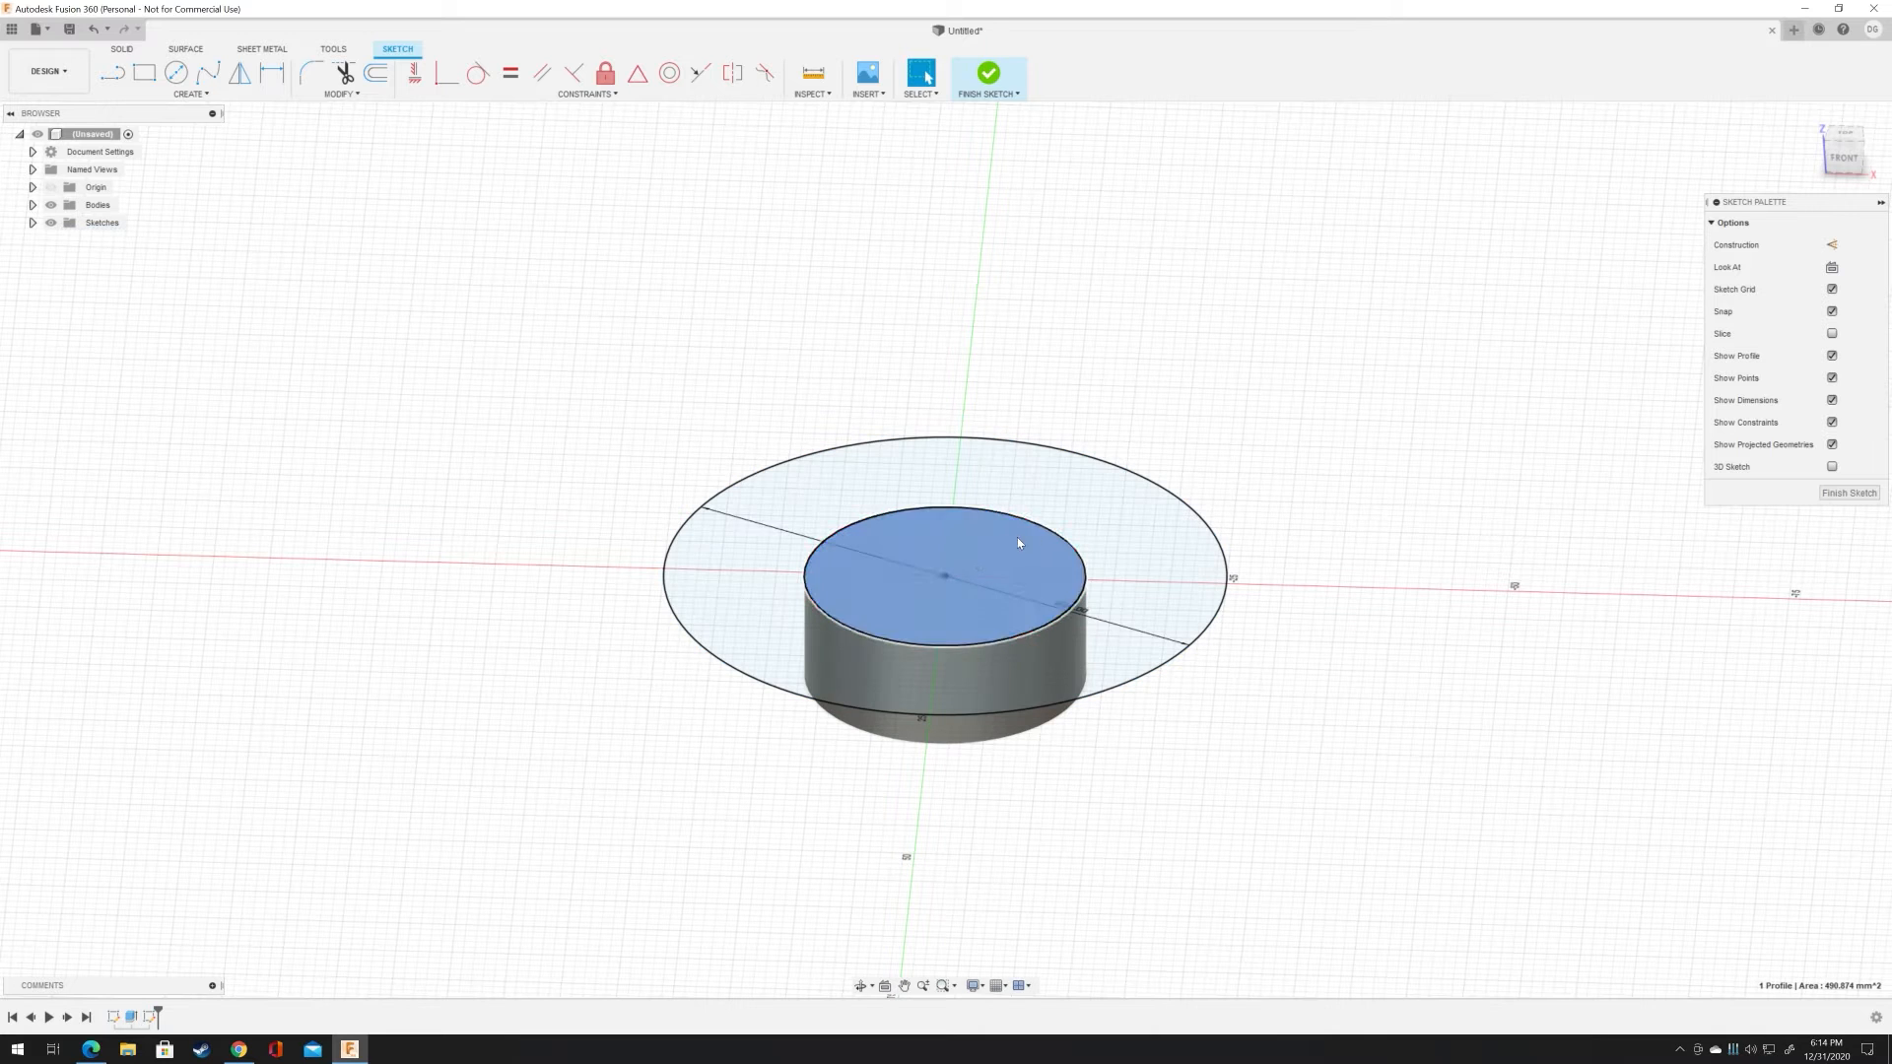
click(1118, 525)
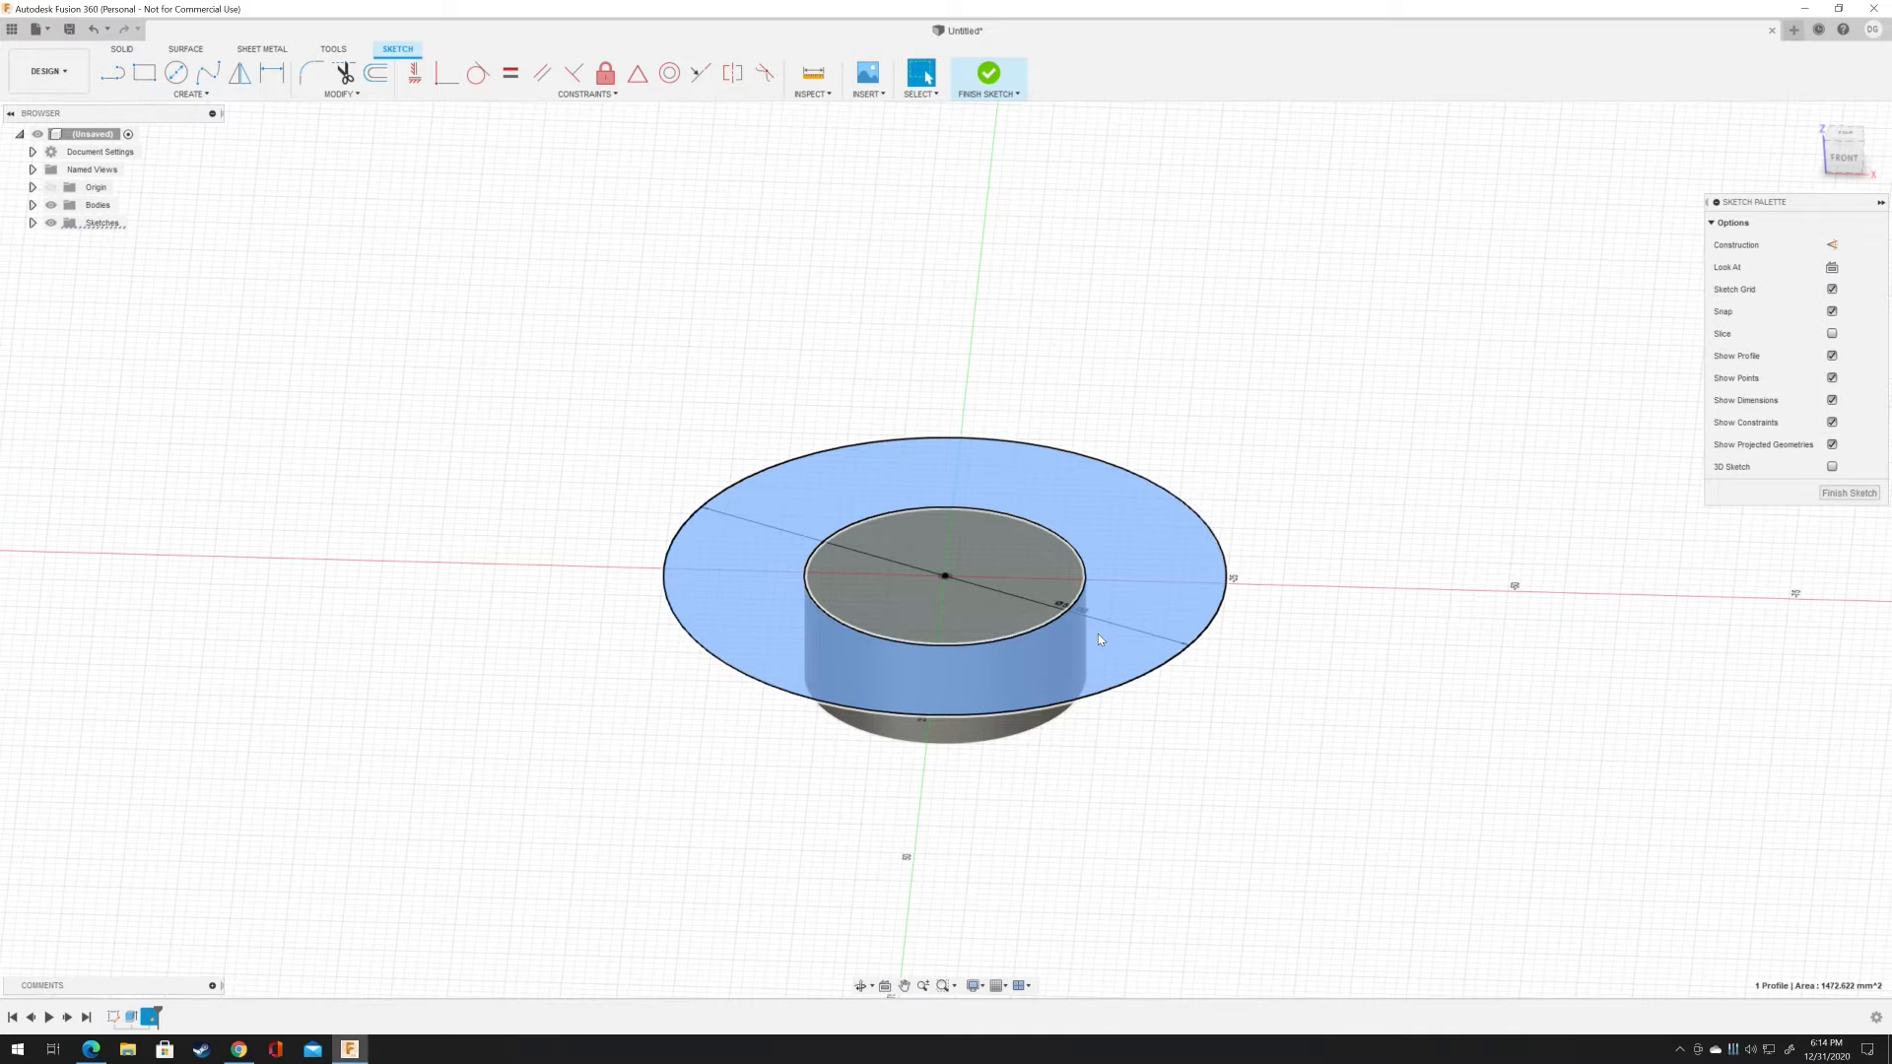
click(1007, 582)
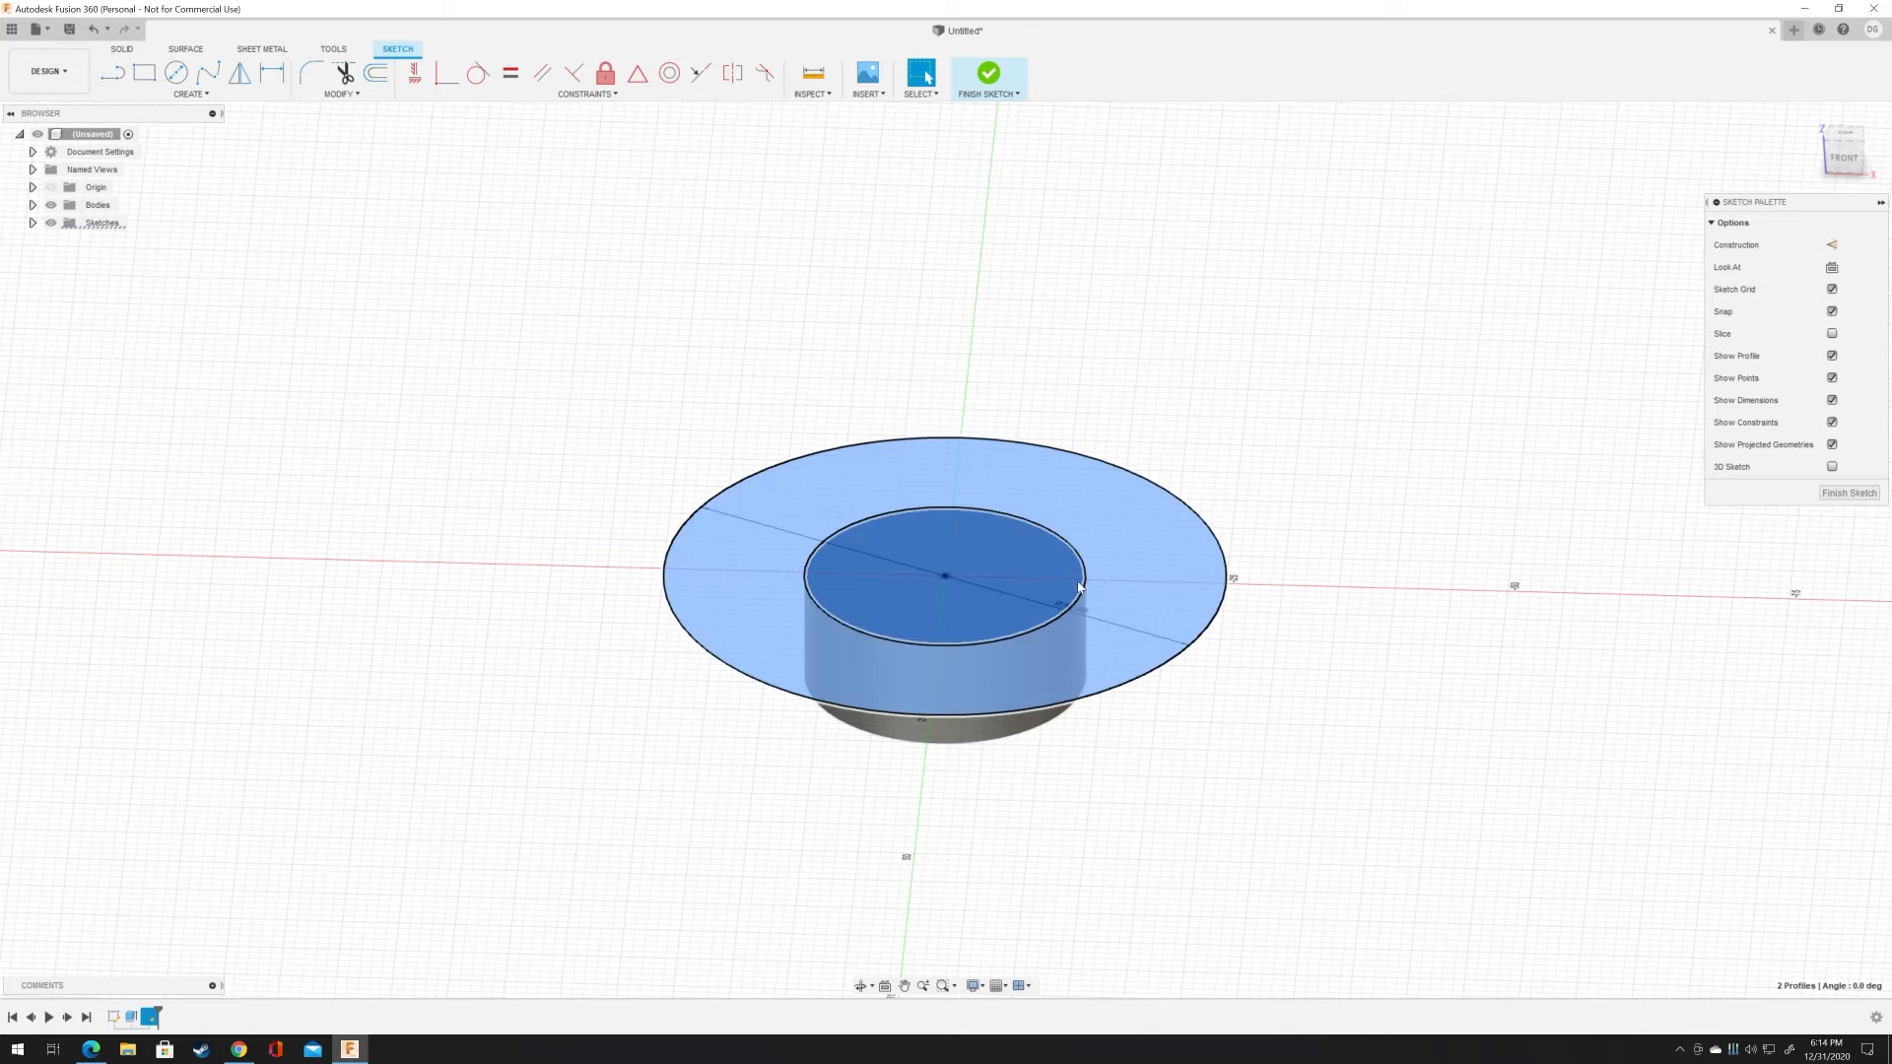
click(1010, 582)
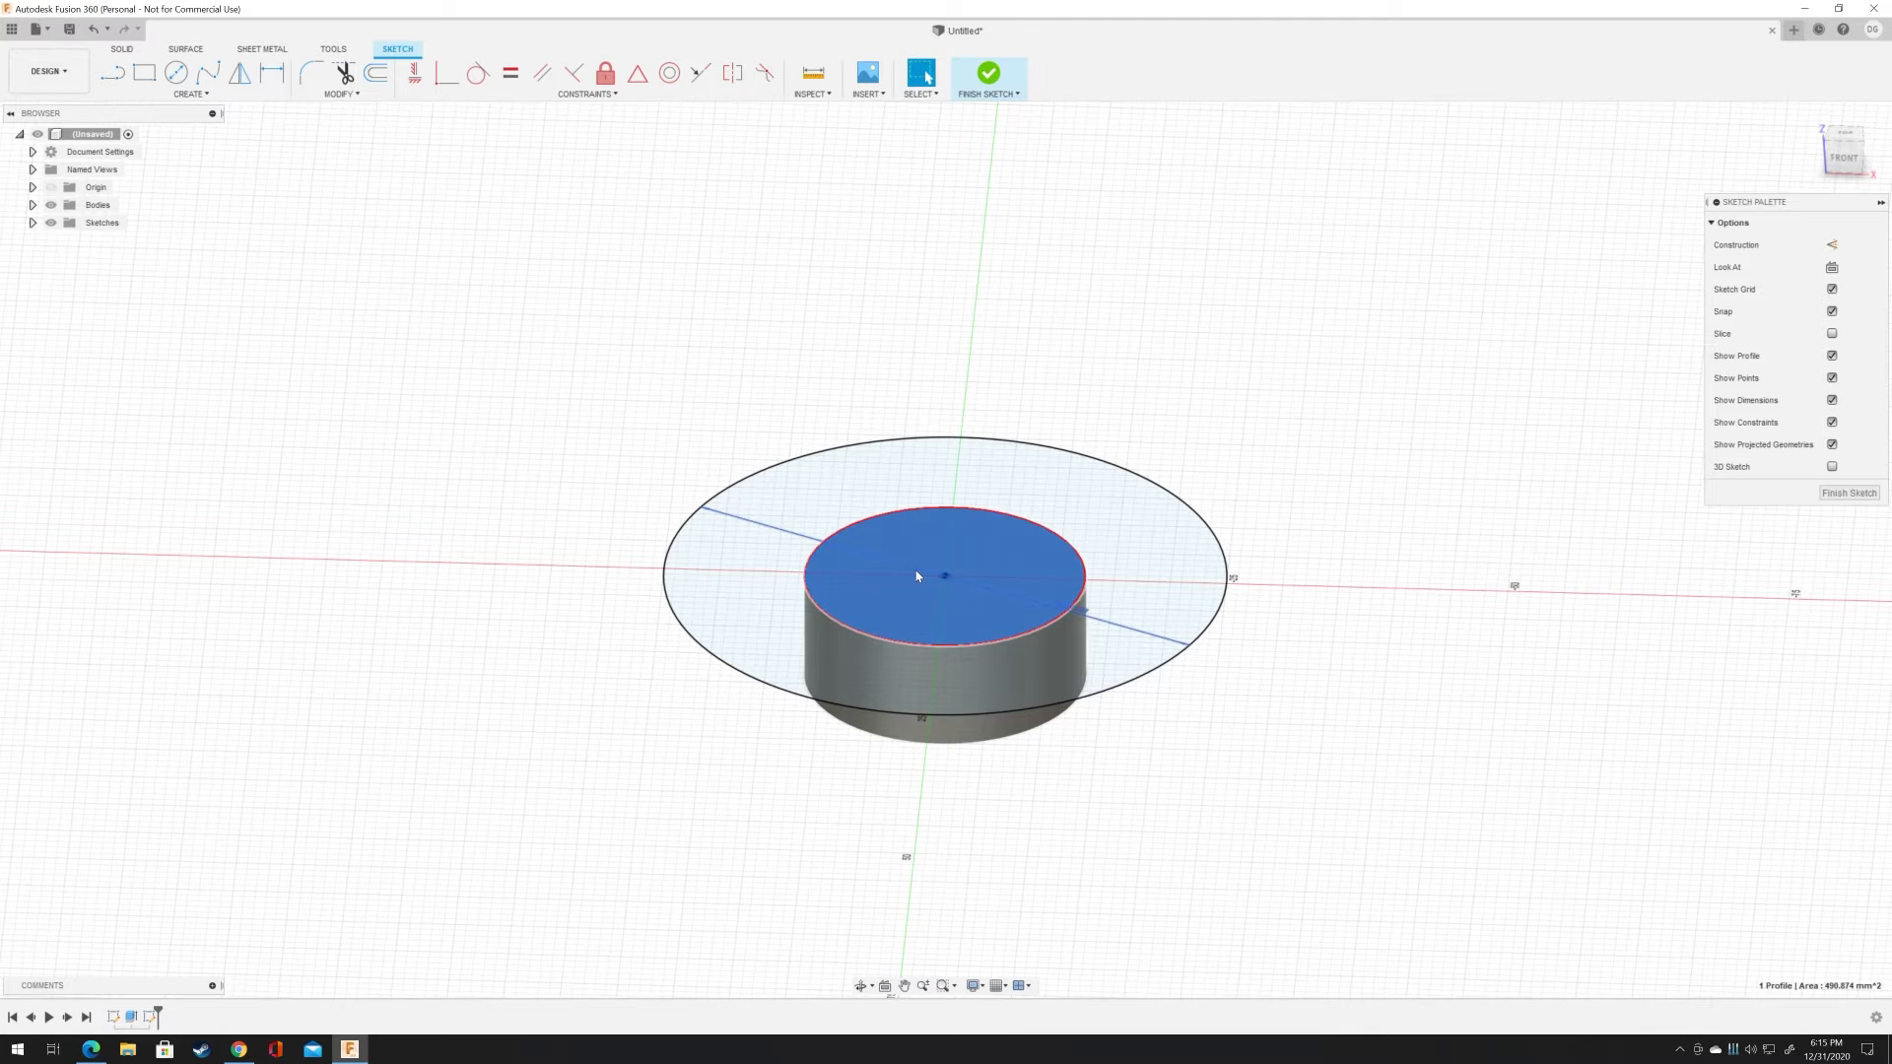
Step: Extrude the ring profile between the cylinder's edge and the 50 mm circle upward 10 mm as a new body
click(1140, 597)
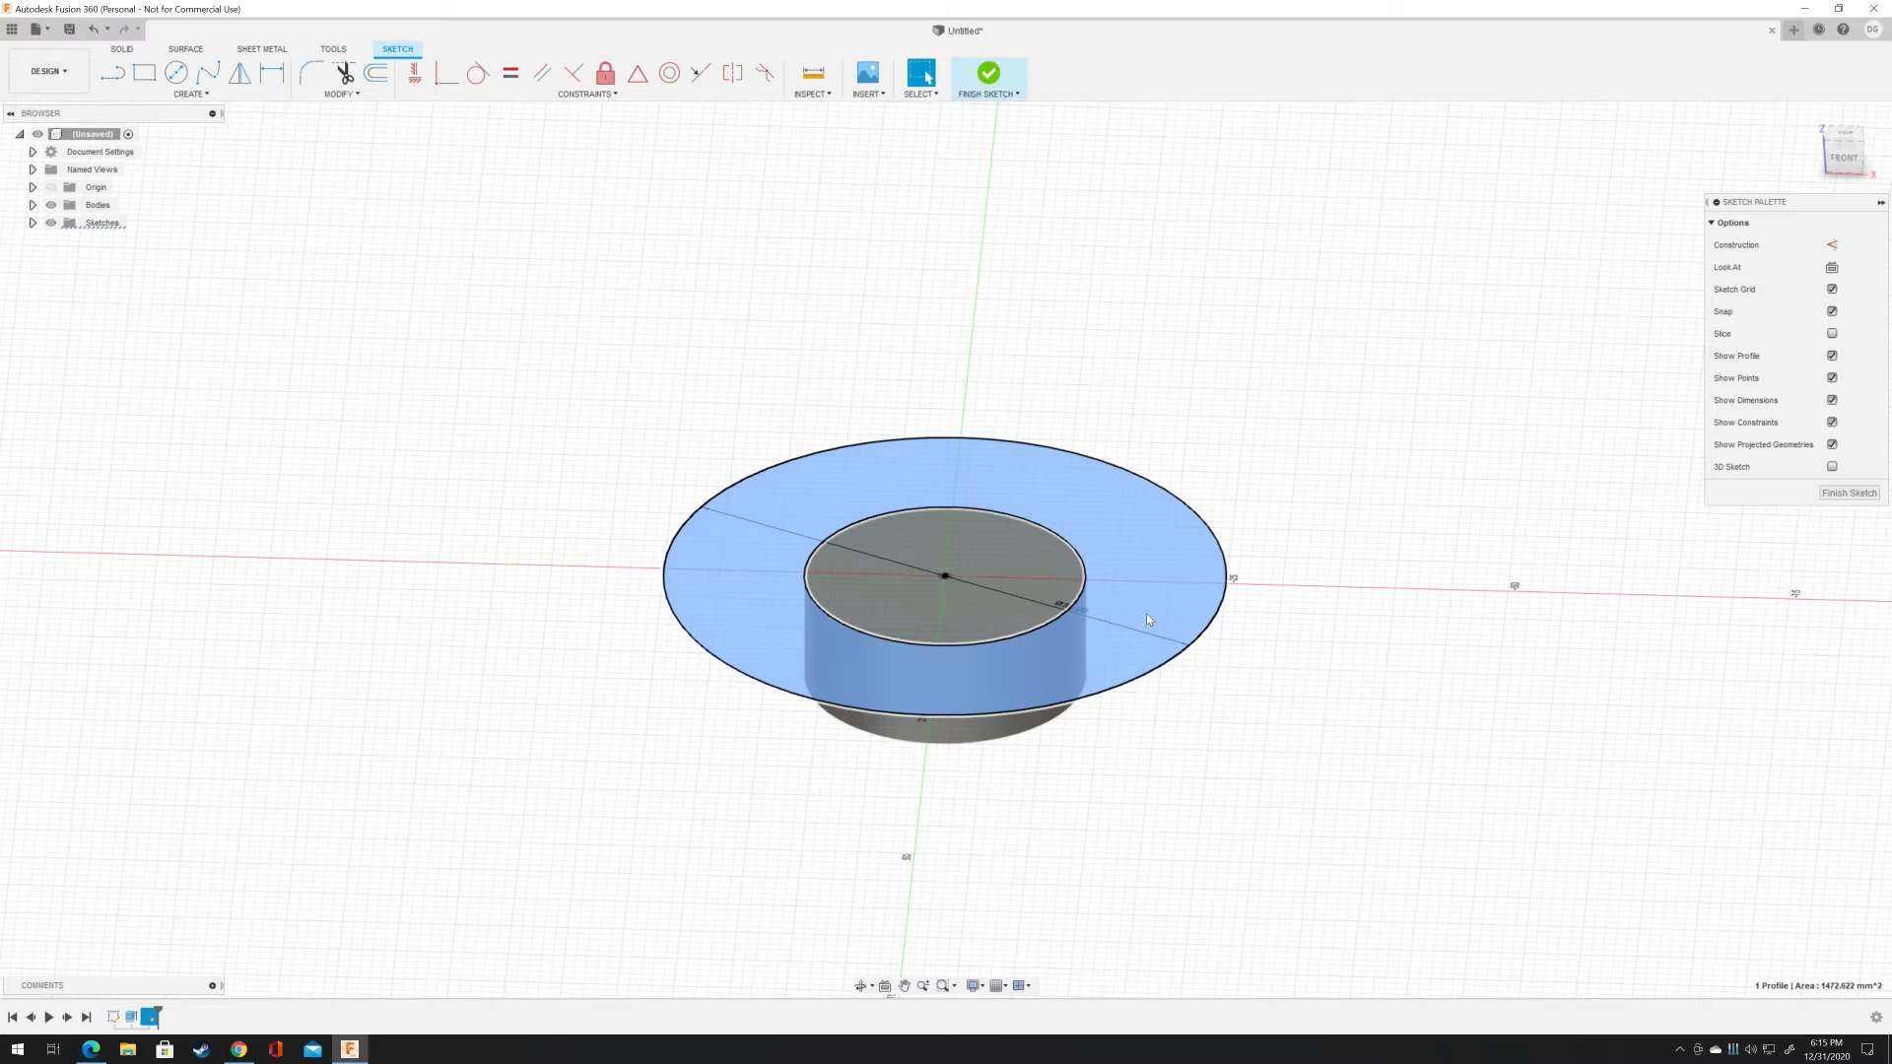
right_click(1153, 563)
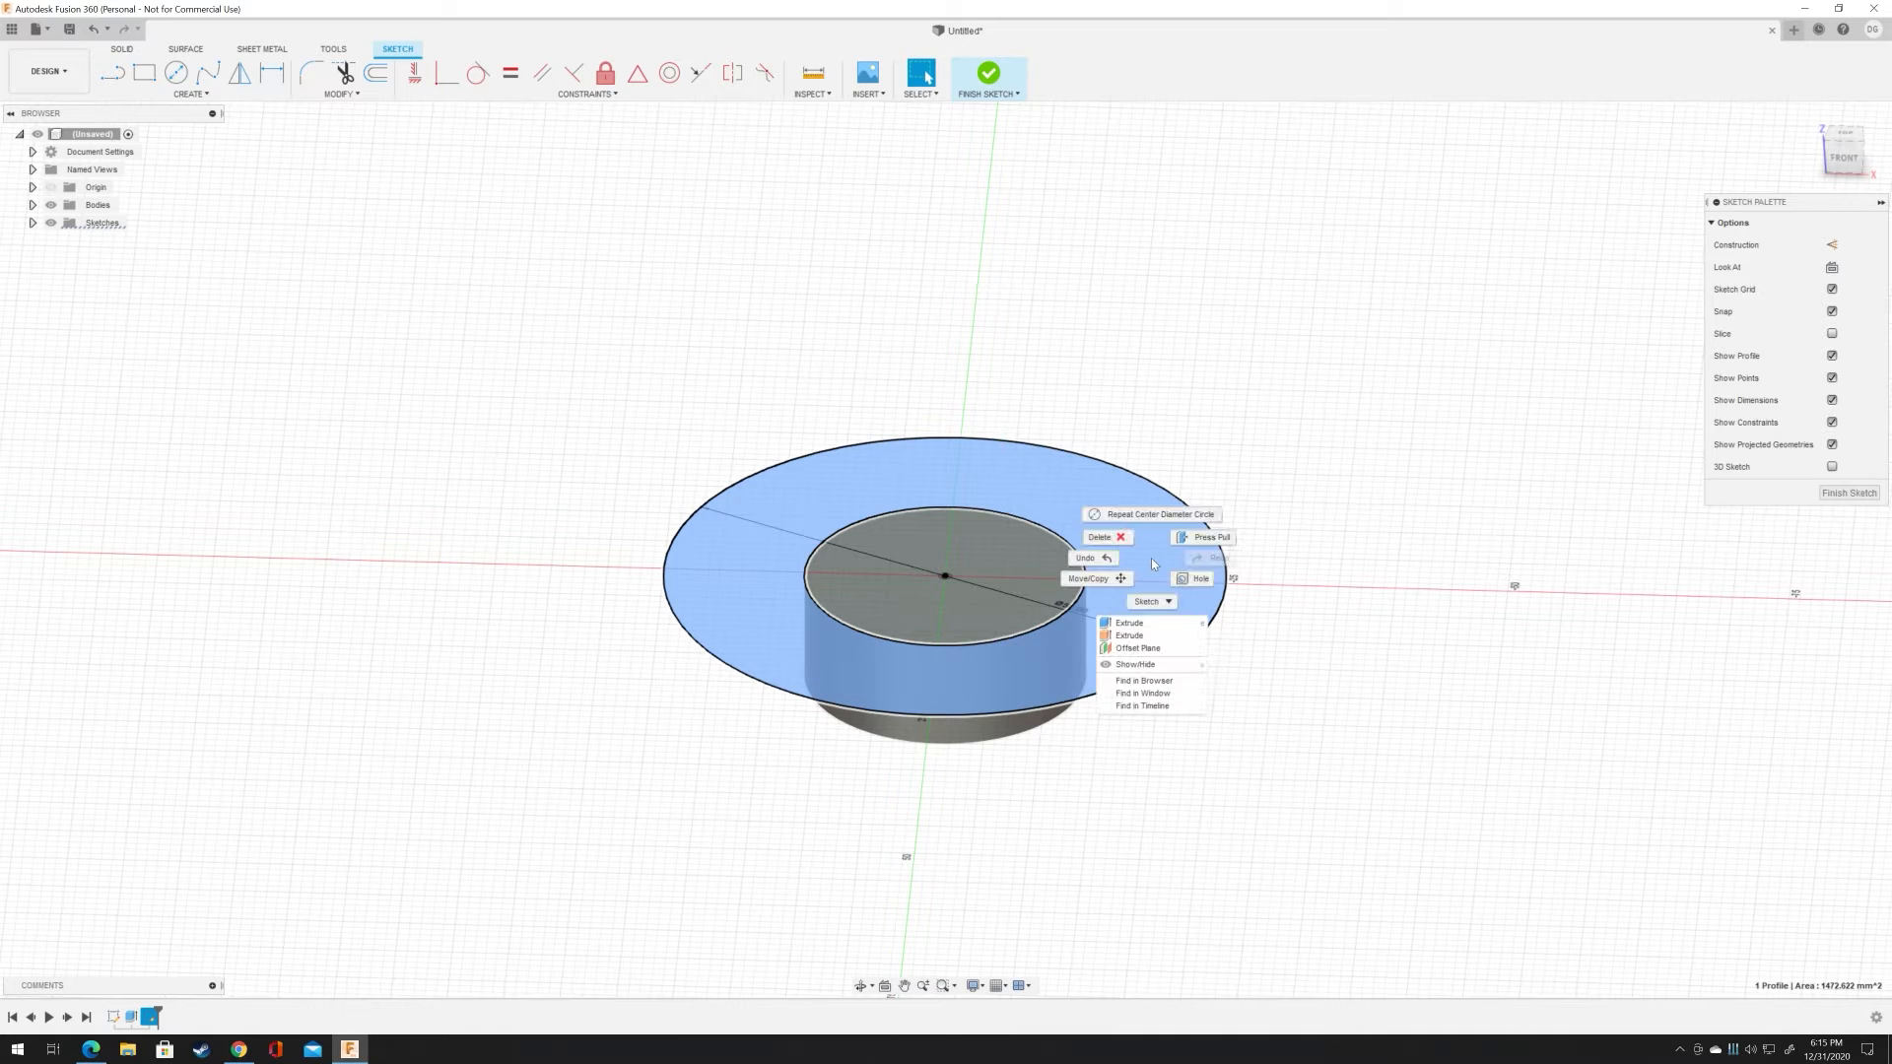
click(1154, 629)
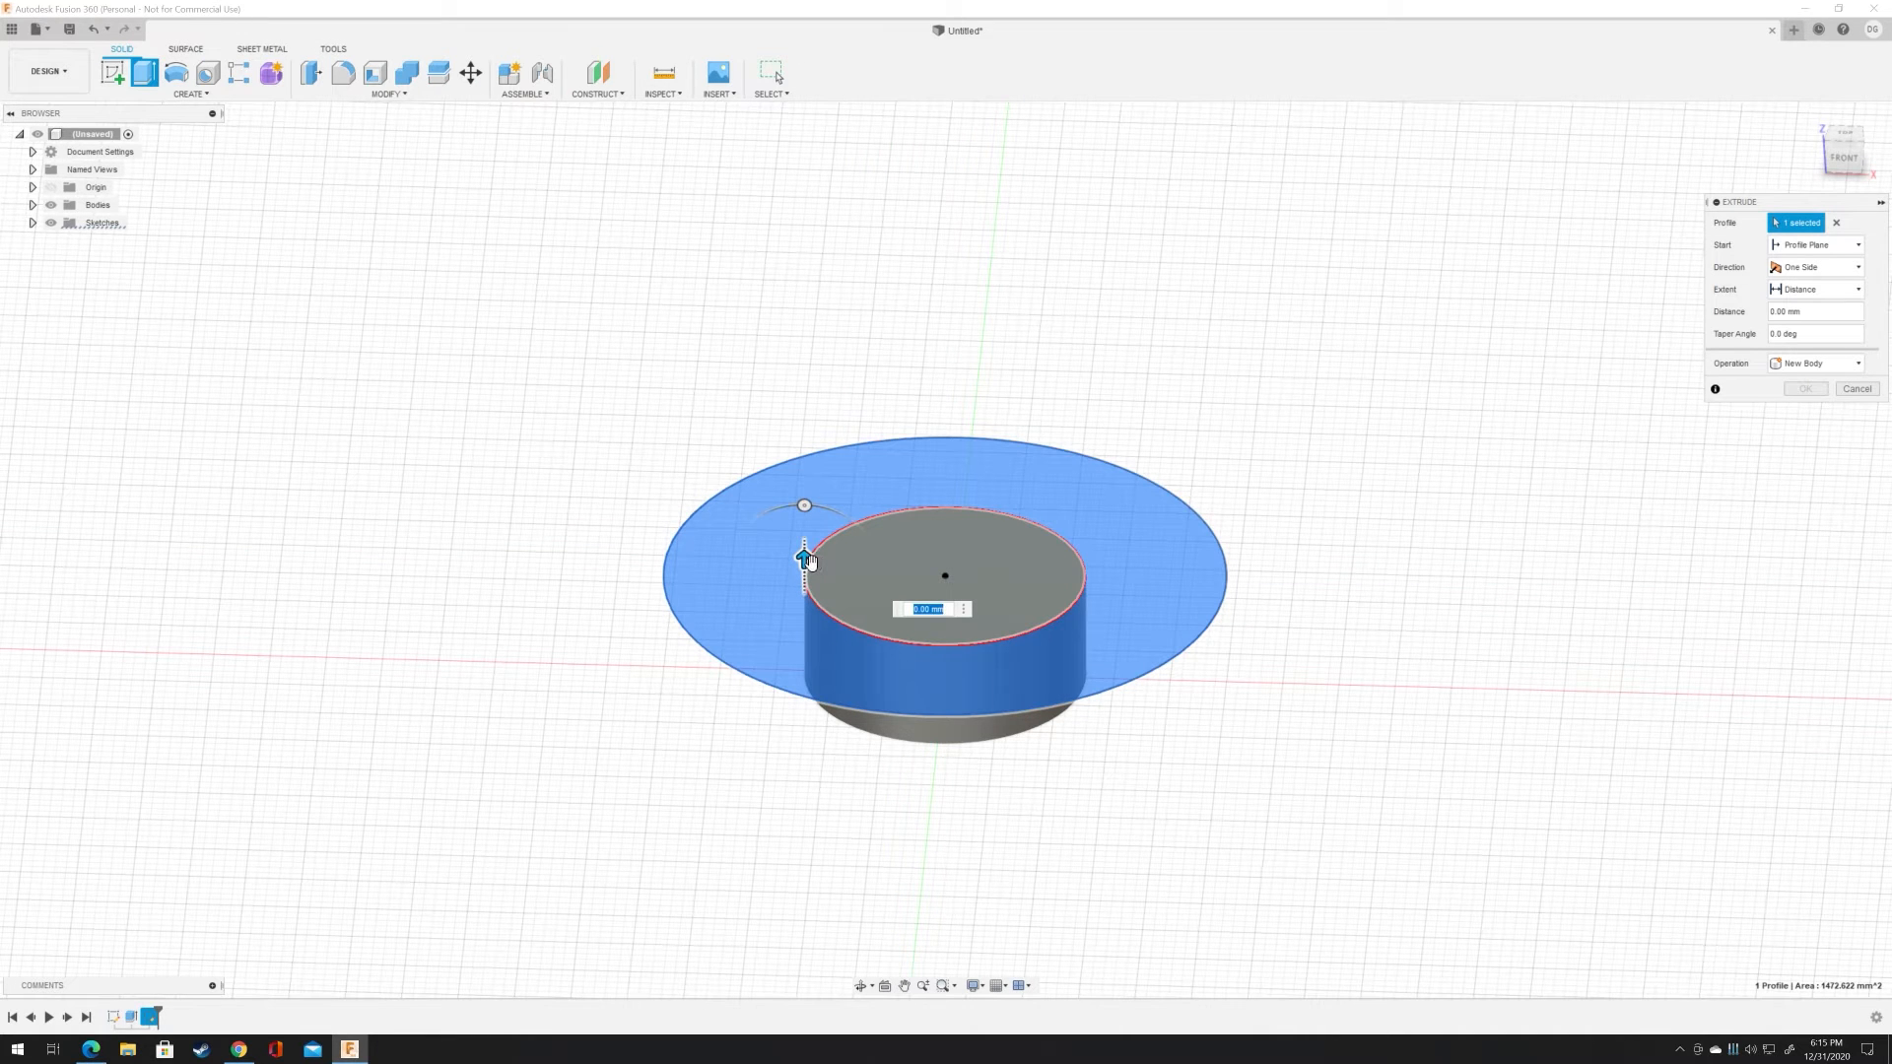
drag(806, 561, 804, 514)
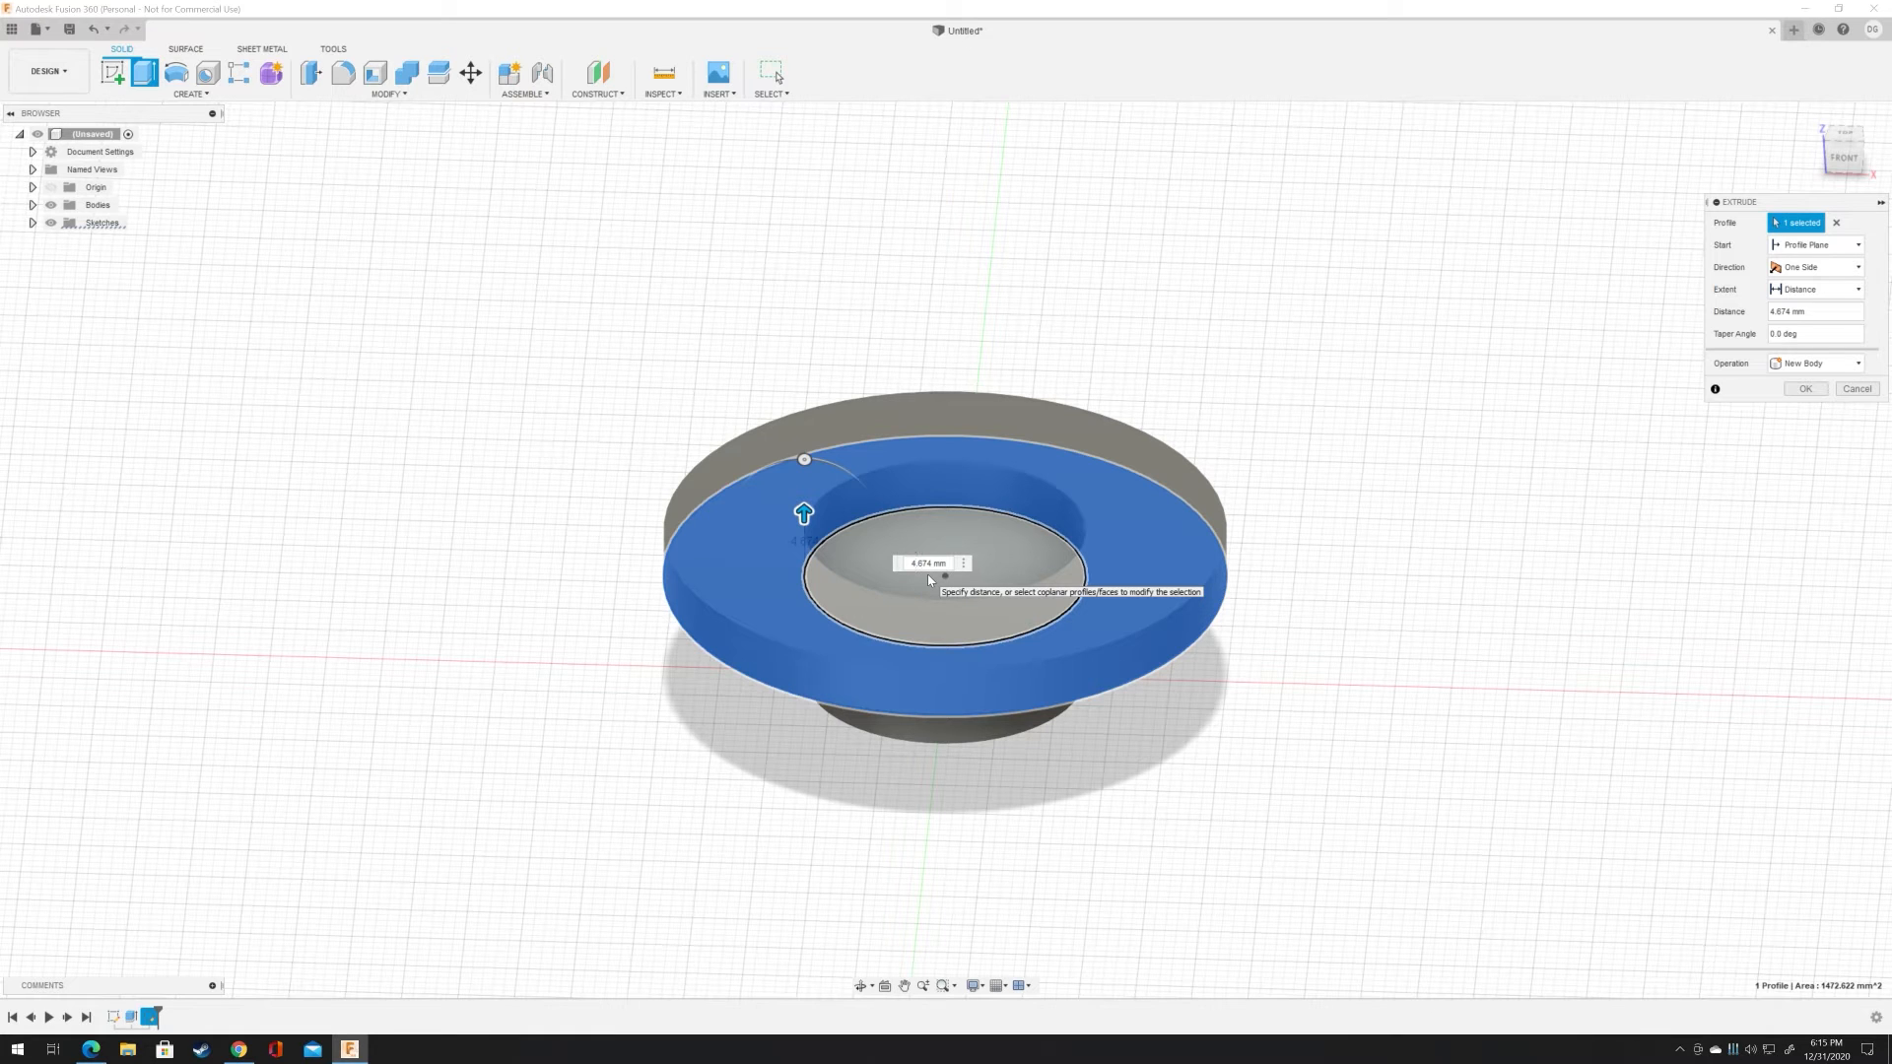
key(BackSpace)
key(Delete)
key(Delete)
key(Delete)
key(Delete)
key(Delete)
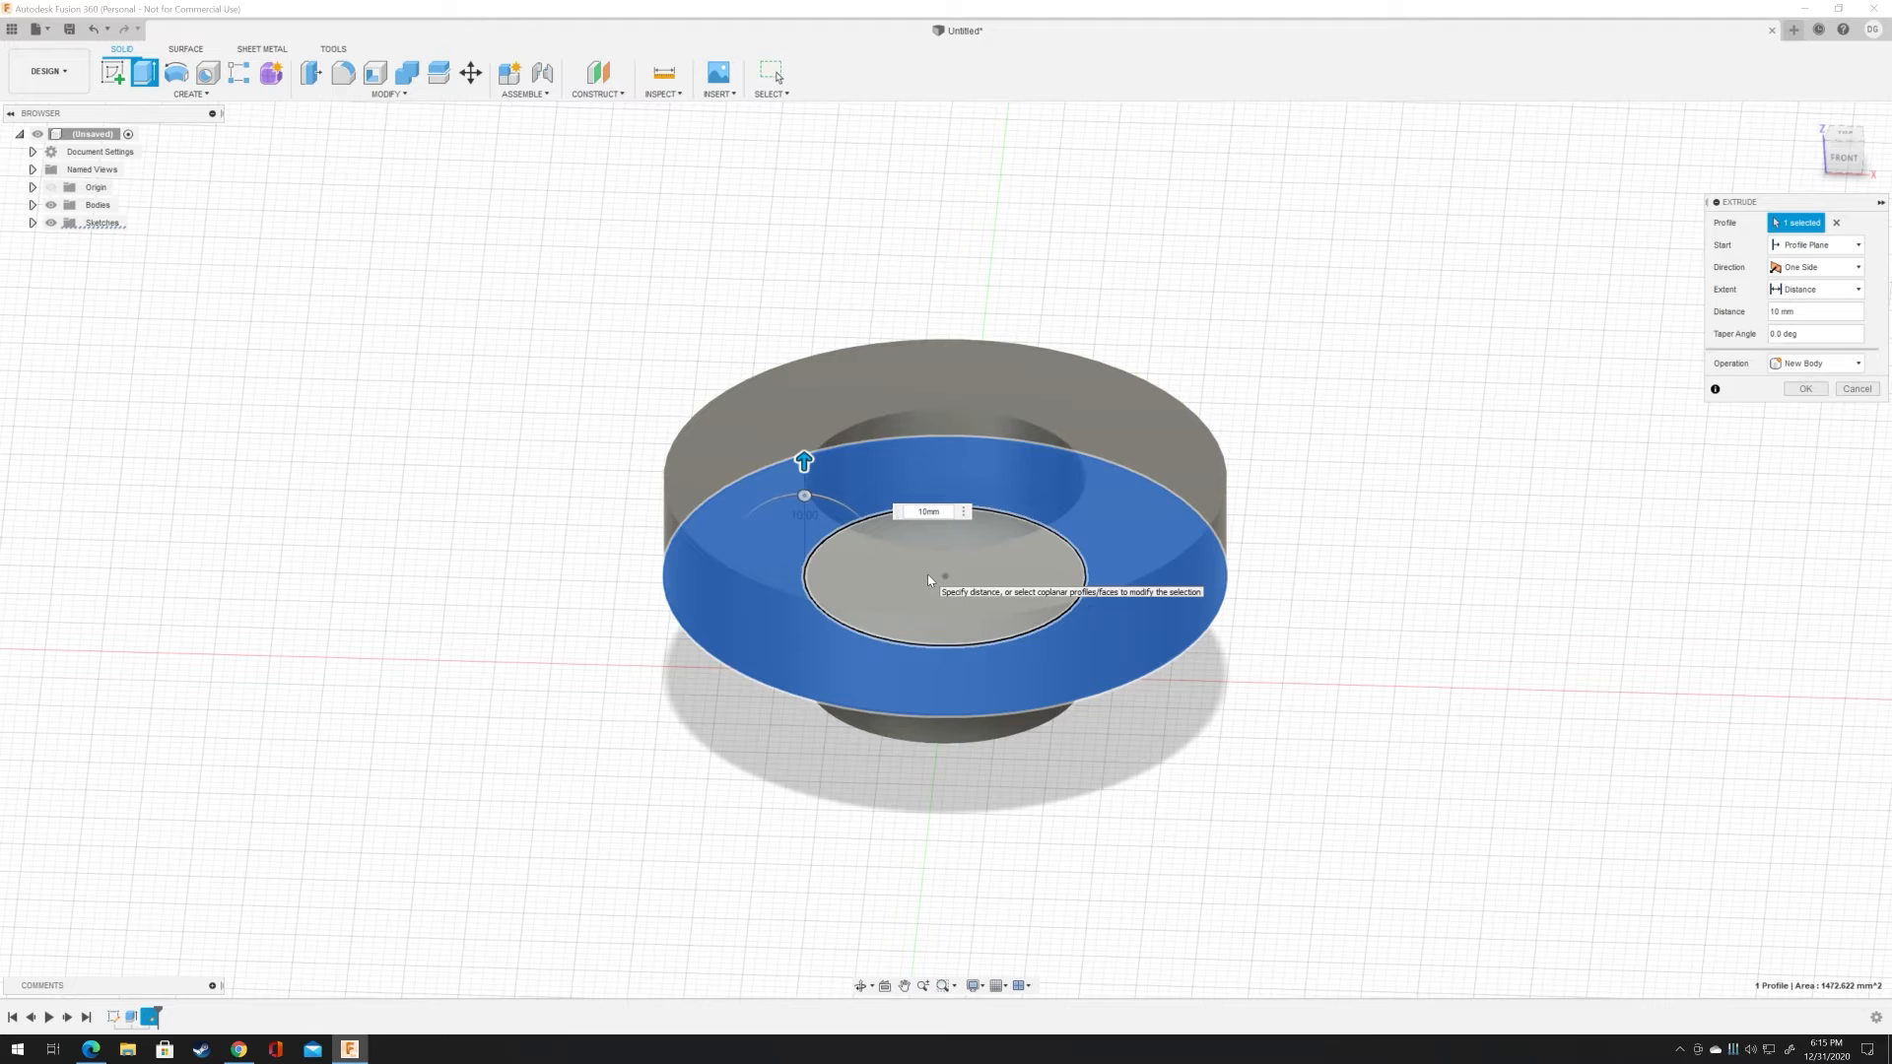
key(Return)
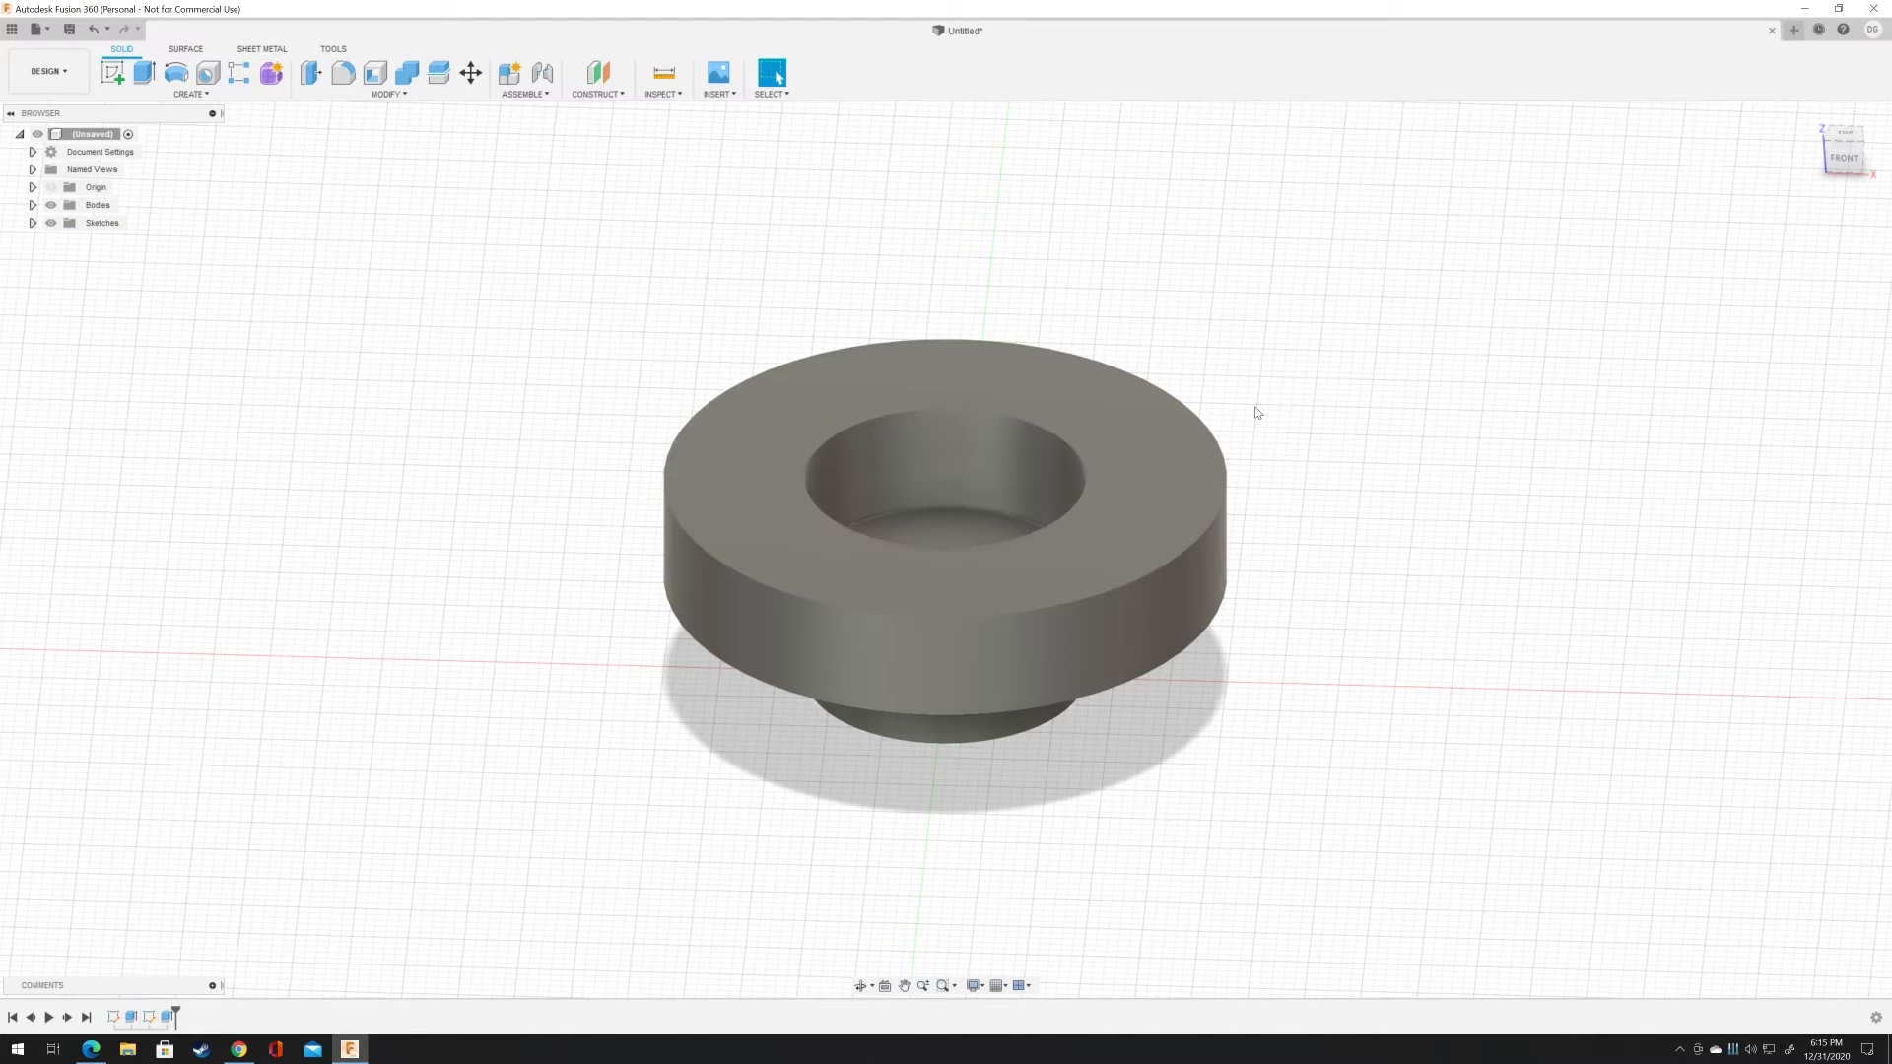
Step: Inspect the part's interior with a section analysis through the XZ origin plane, without keeping the analysis
click(1855, 153)
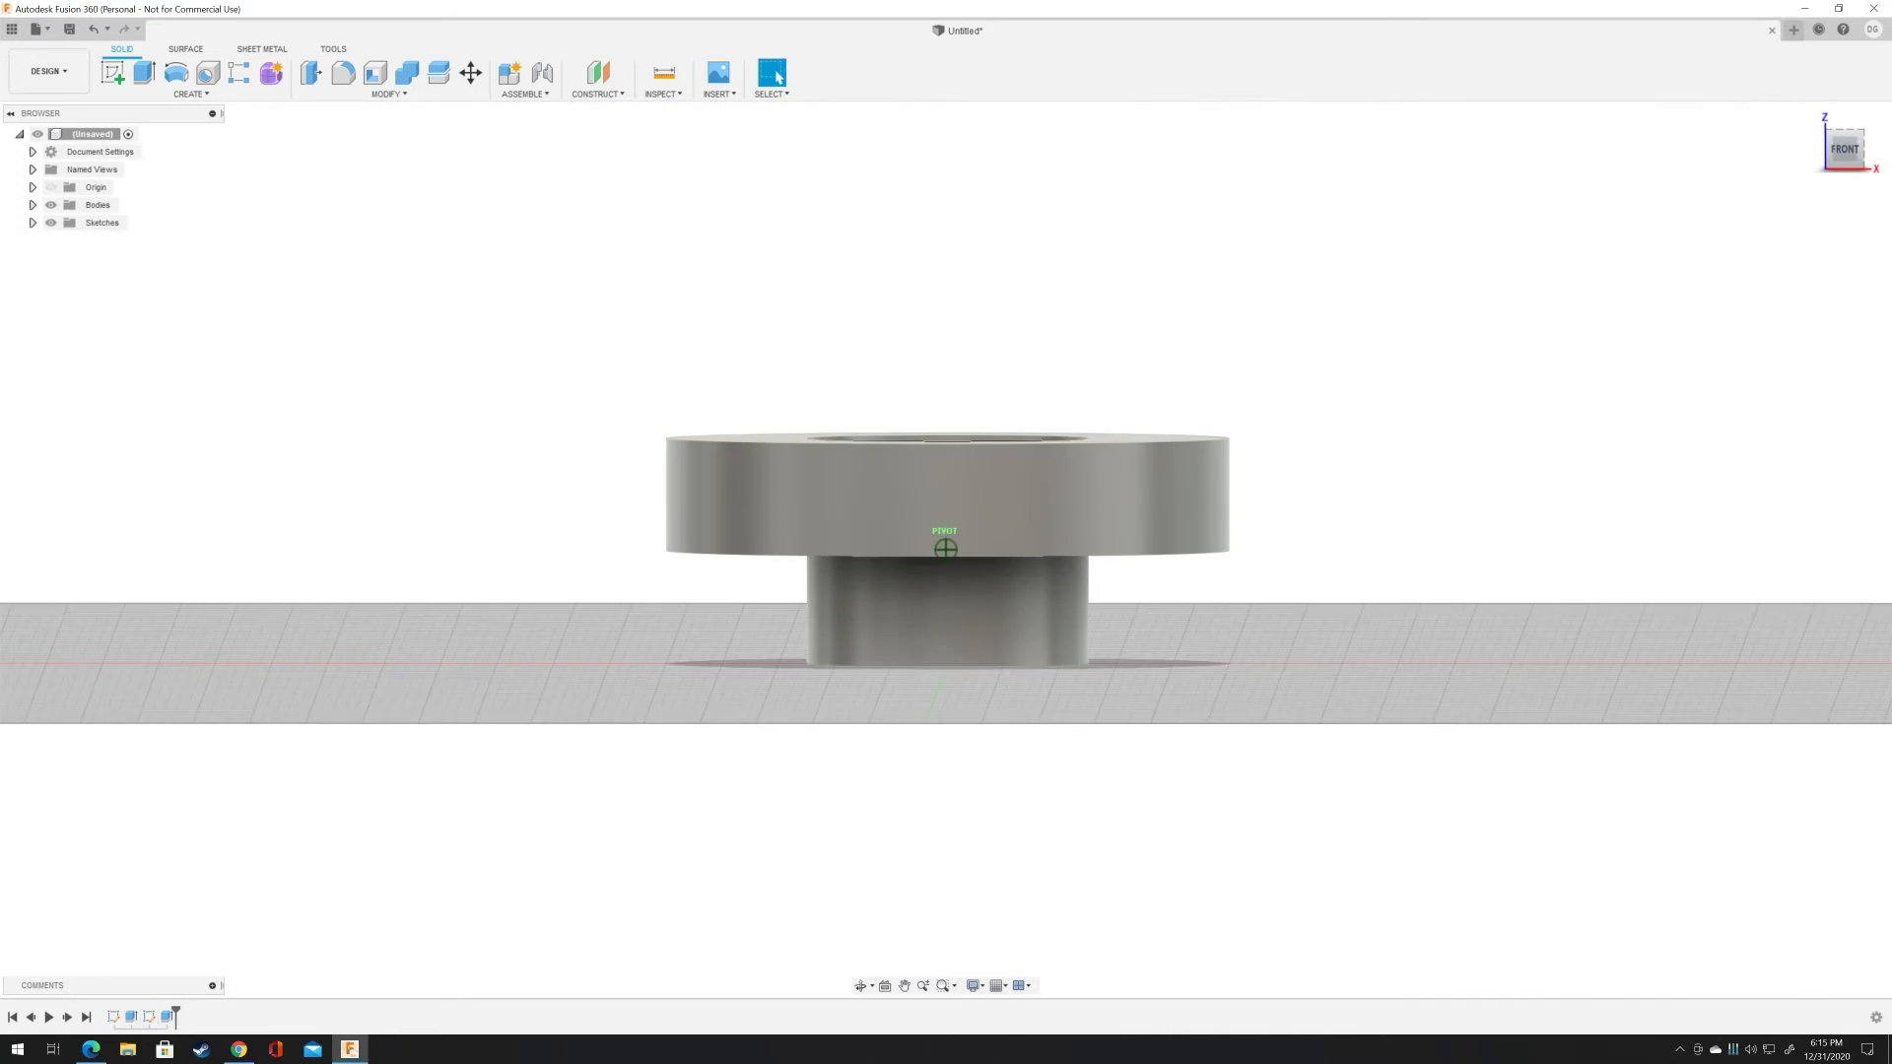
drag(1855, 153, 1852, 165)
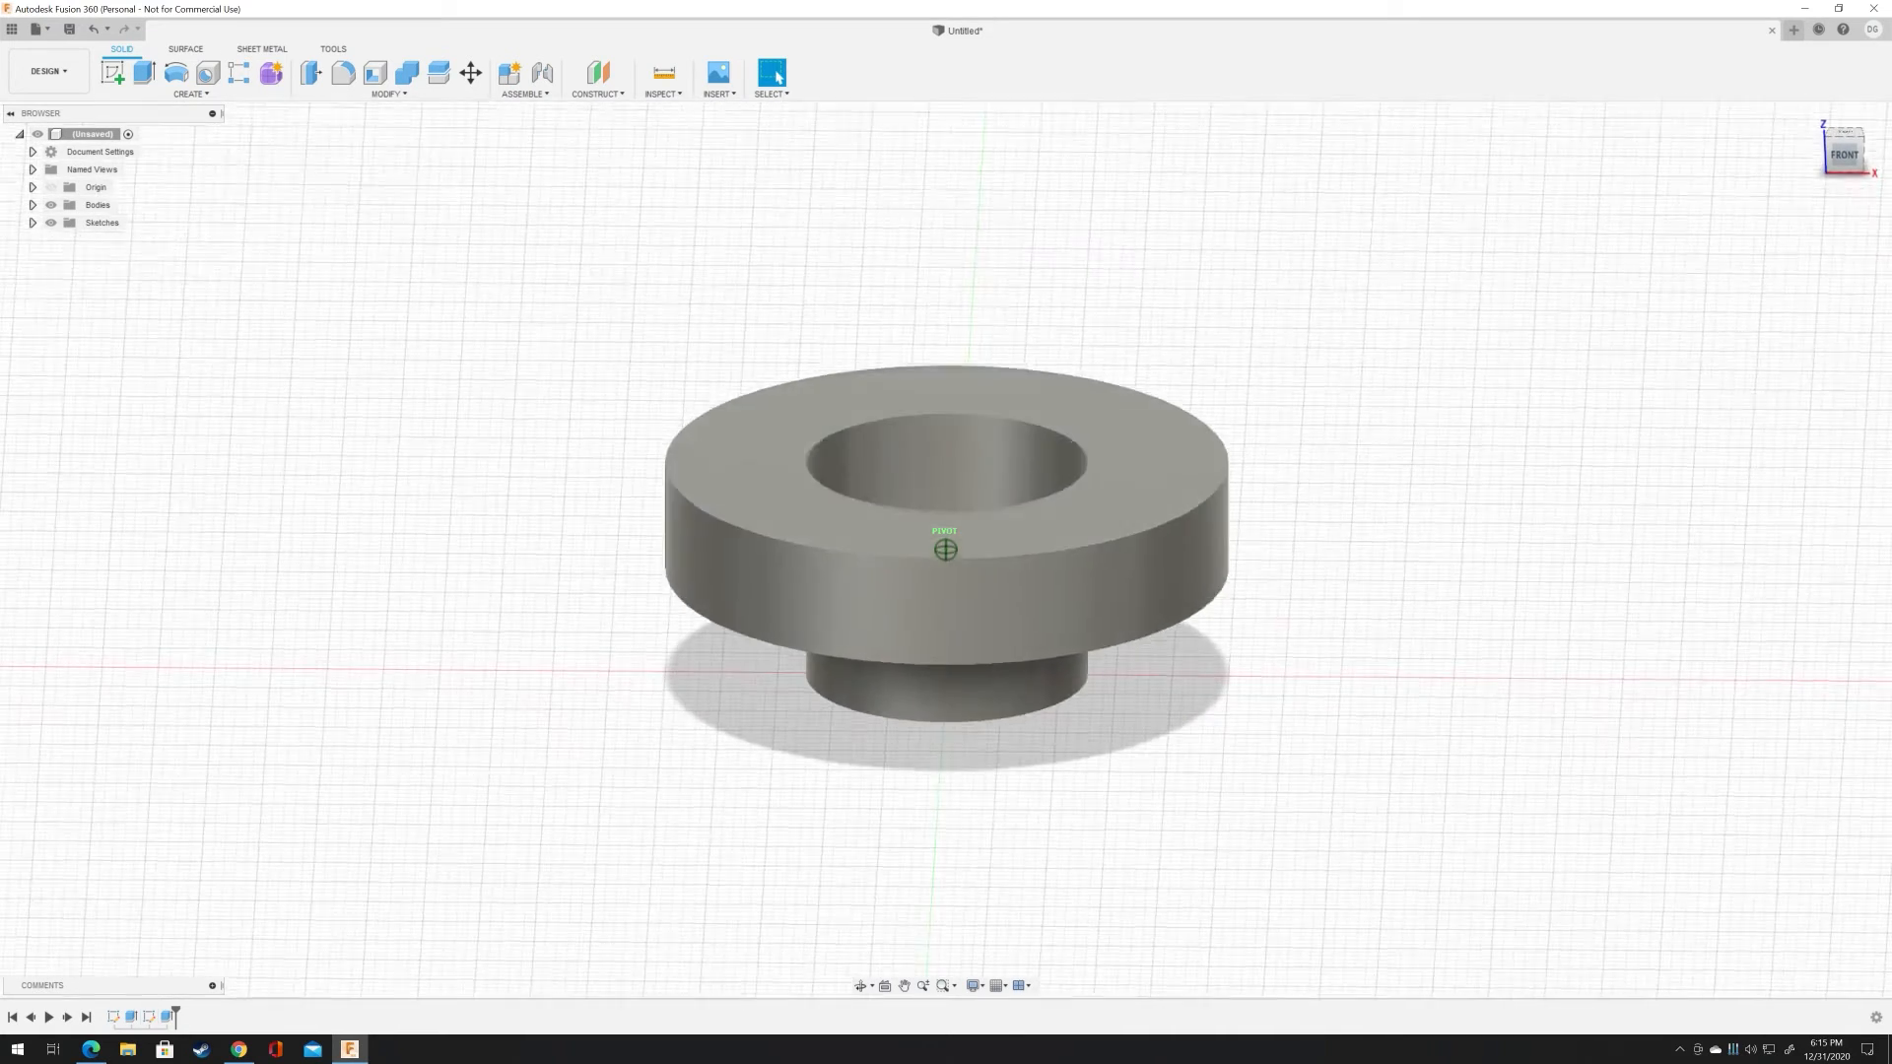
click(1850, 163)
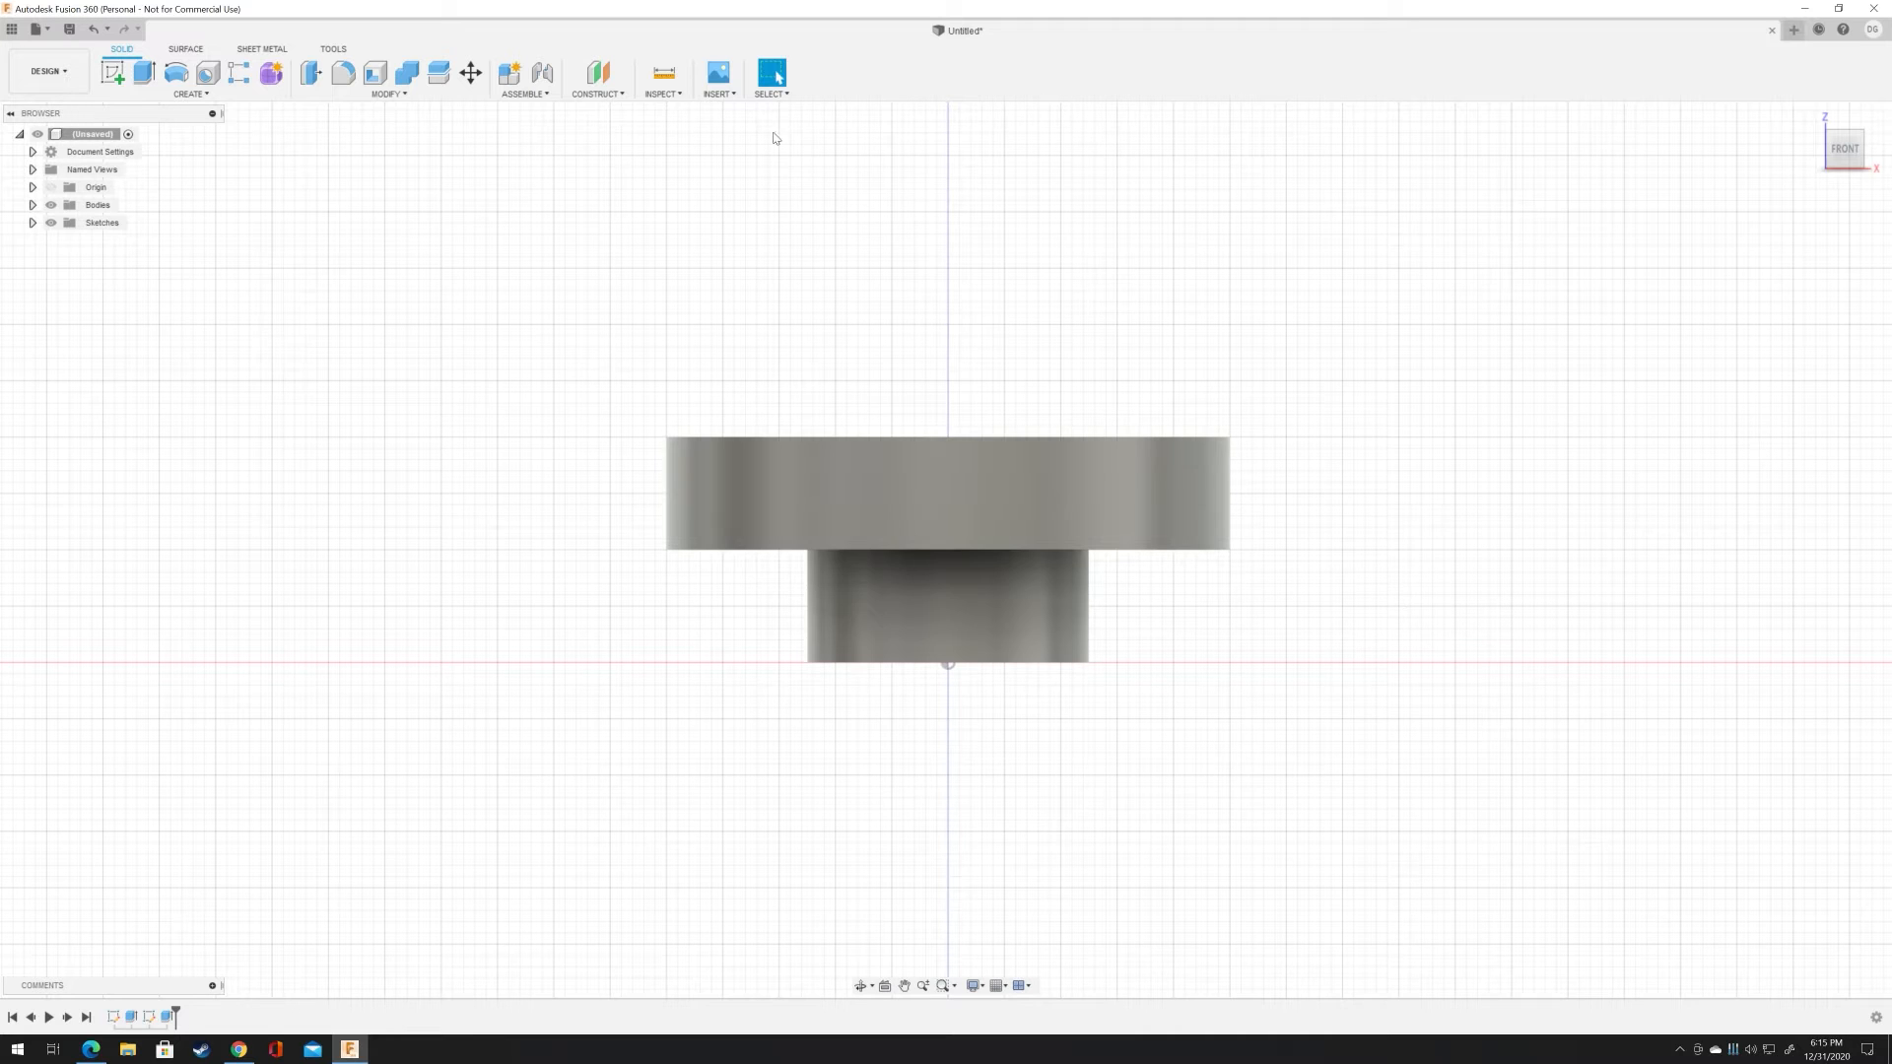
click(658, 95)
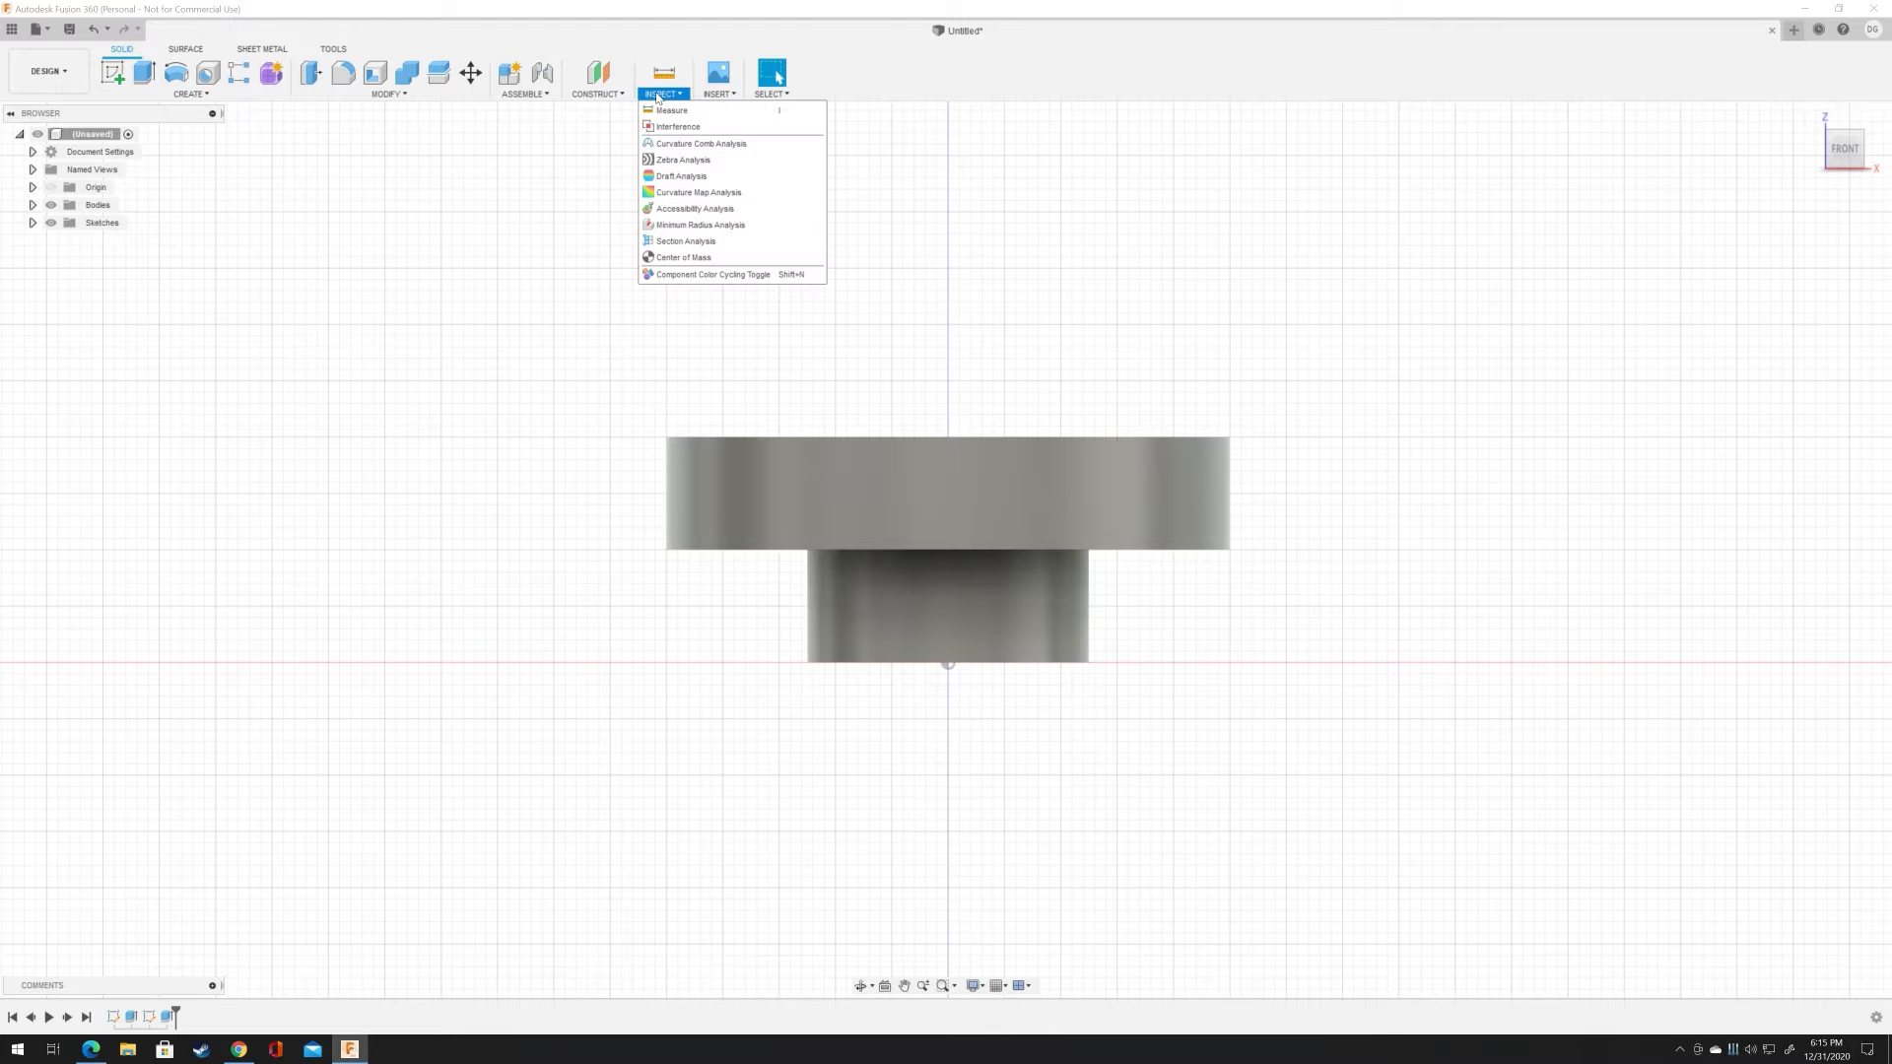
click(683, 243)
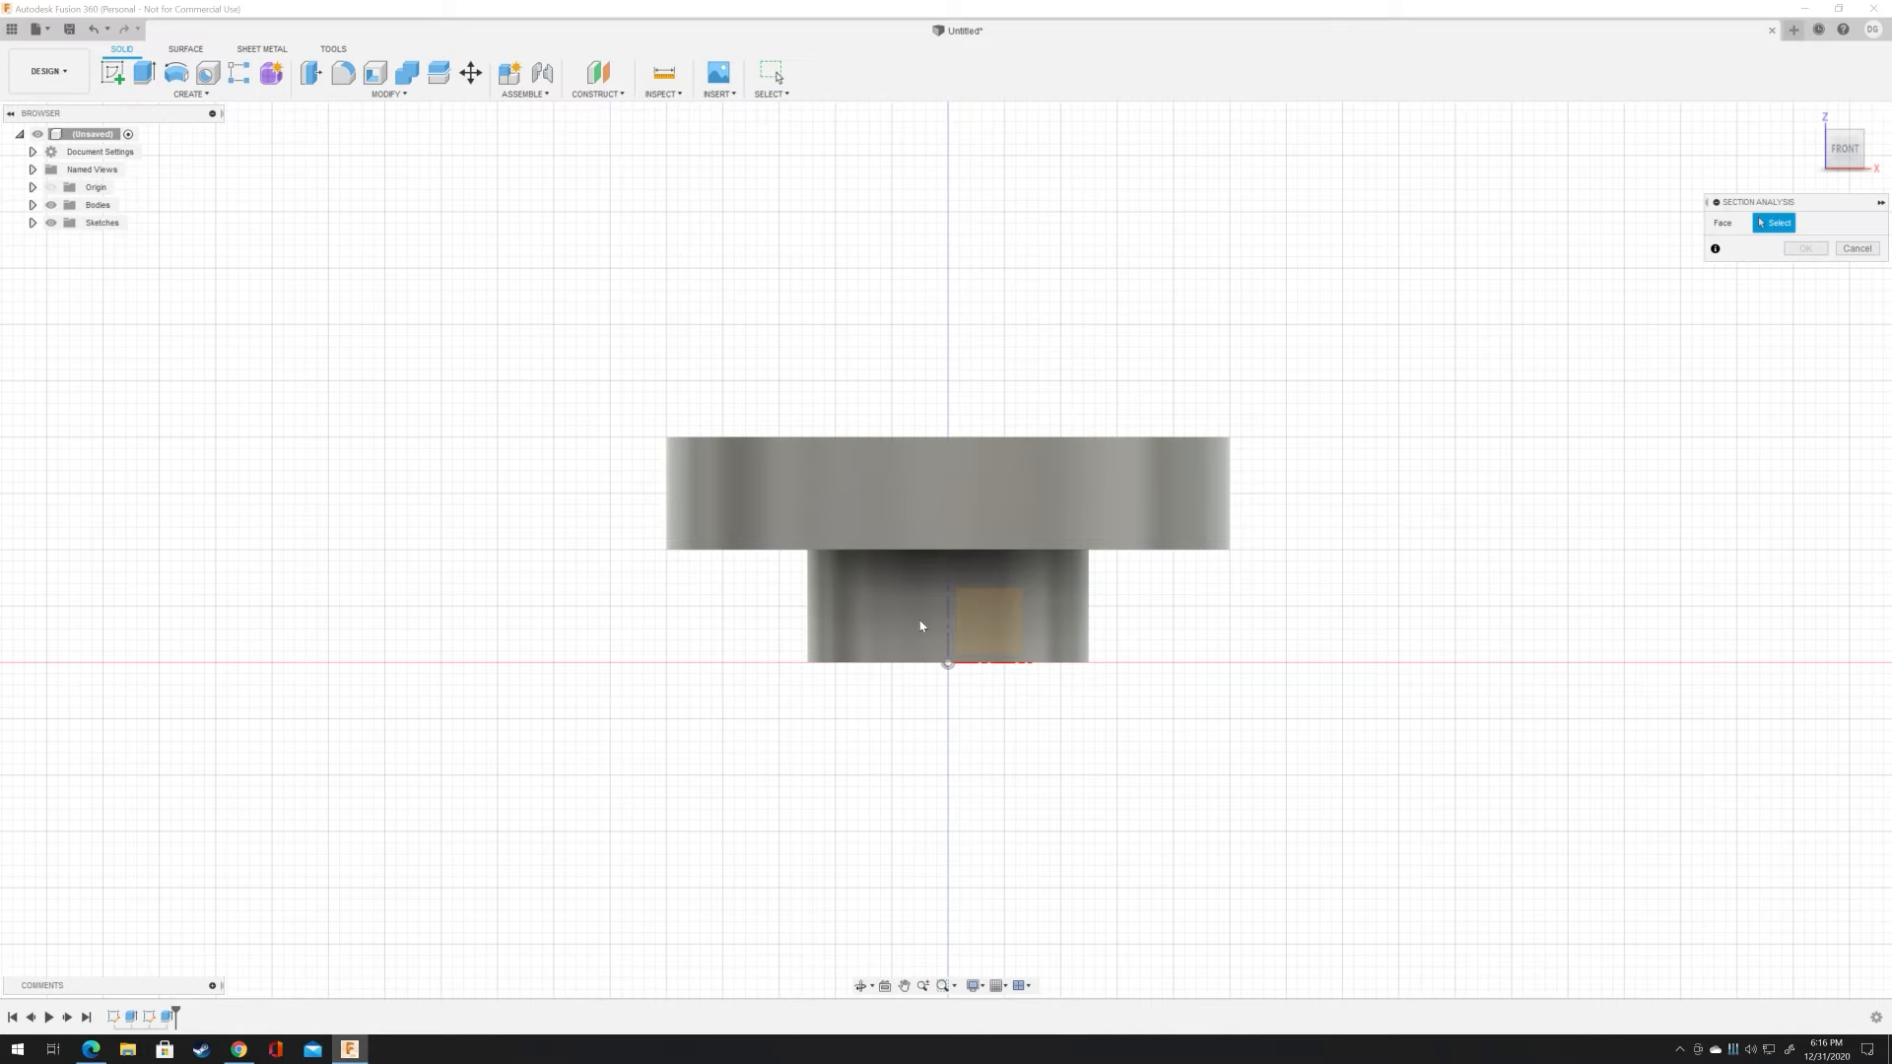
click(988, 641)
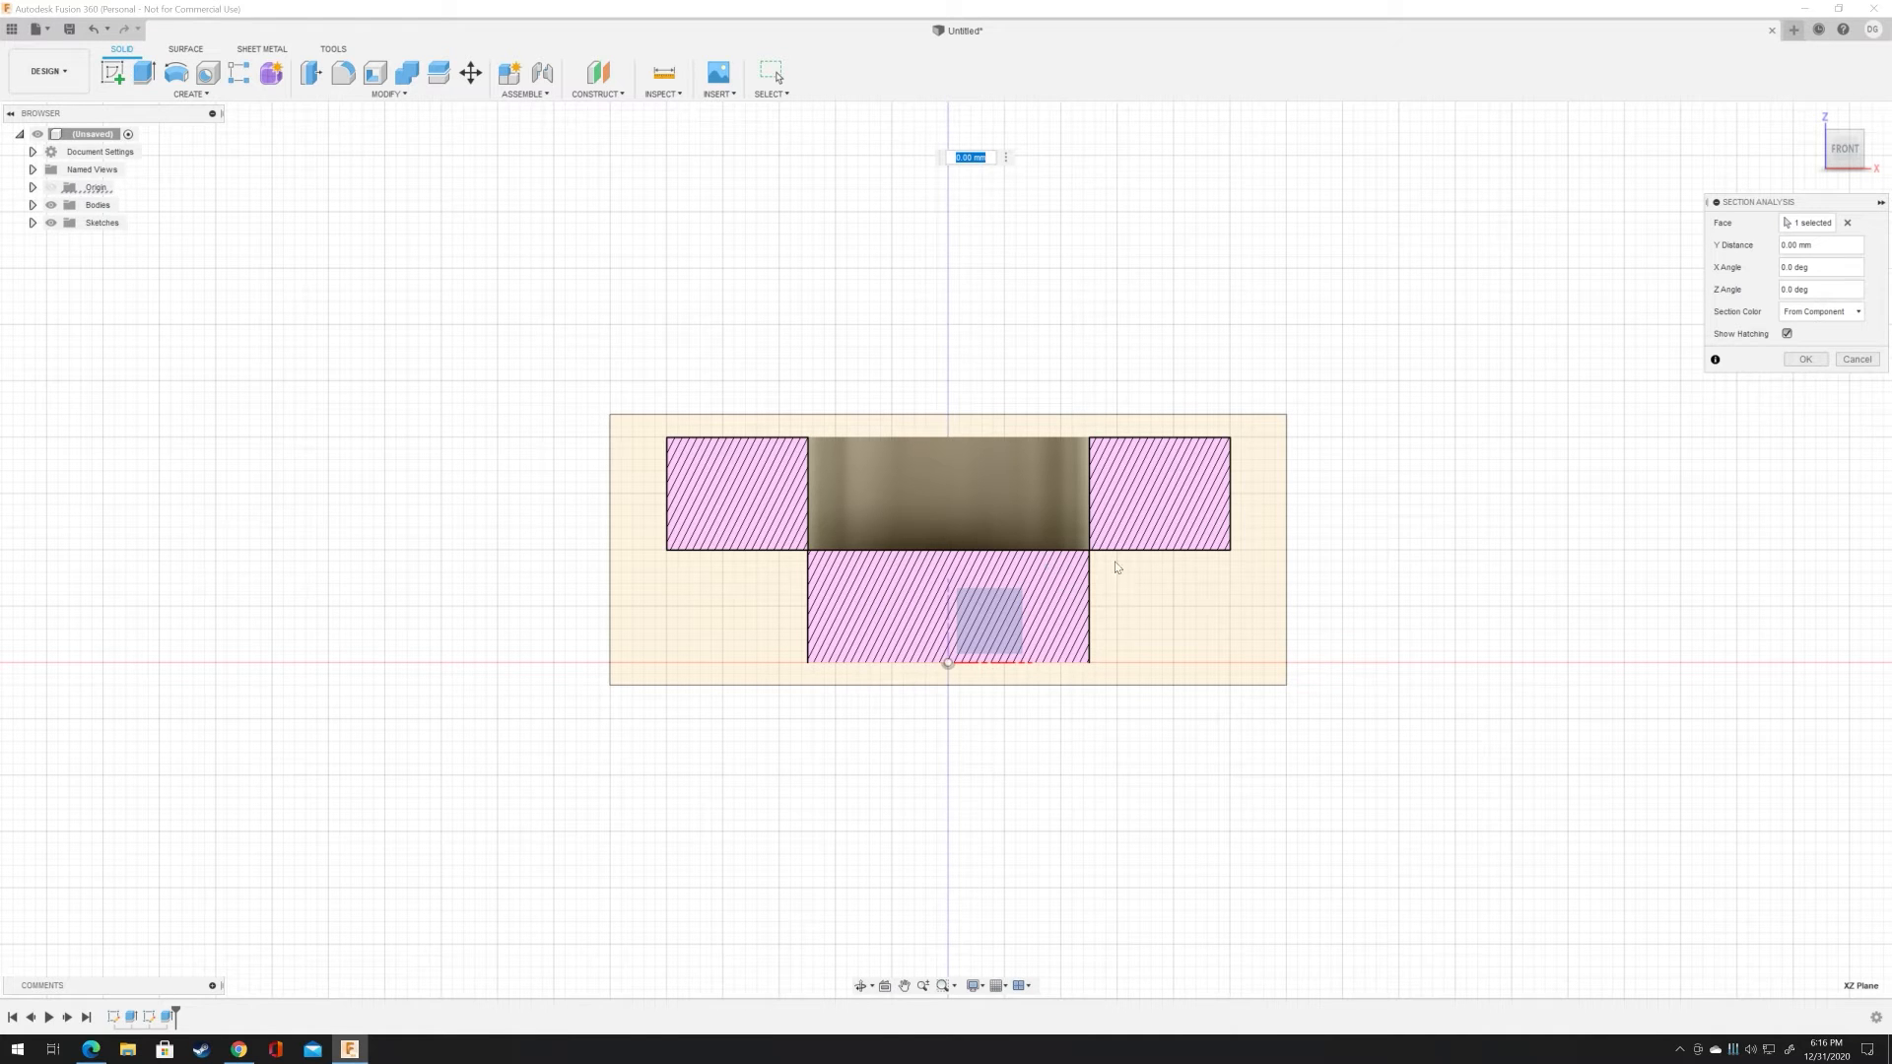
click(1841, 359)
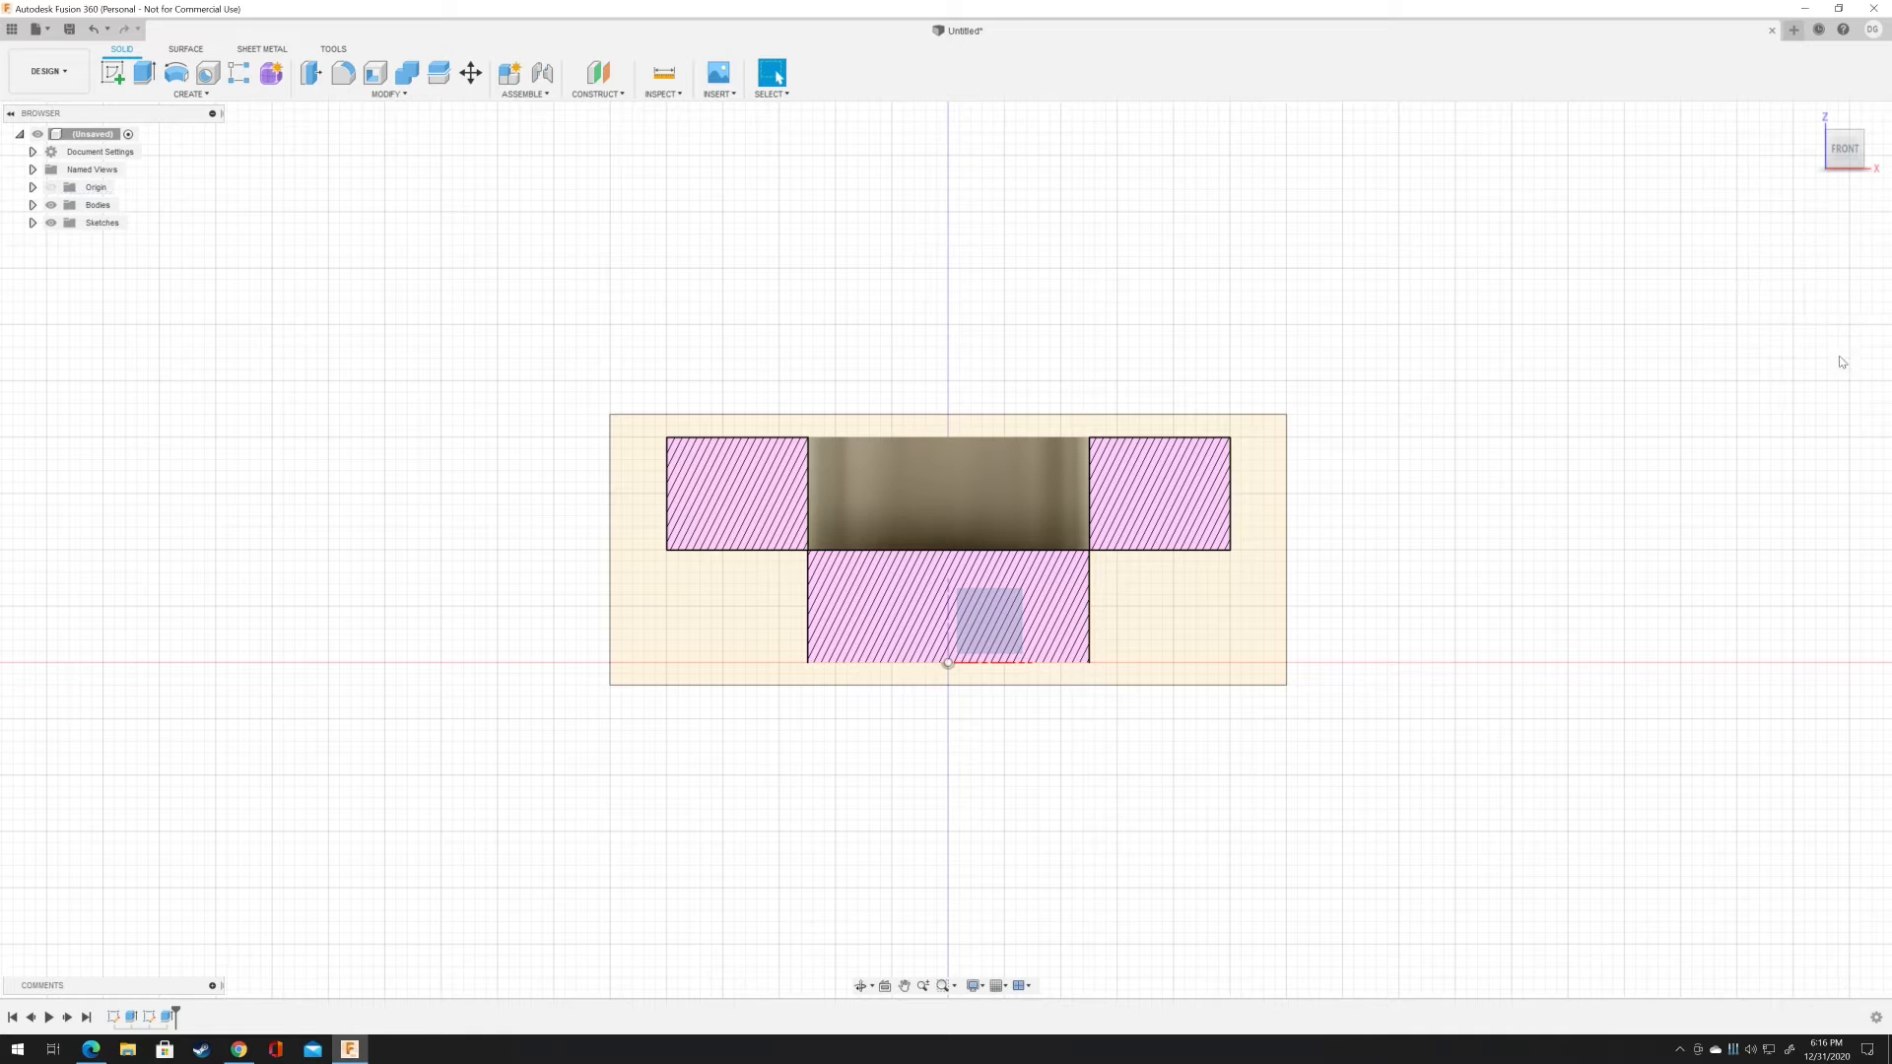
Step: Select the cylinder's top face inside the ring's hole and examine its position from the front and from above
drag(1853, 162, 1843, 266)
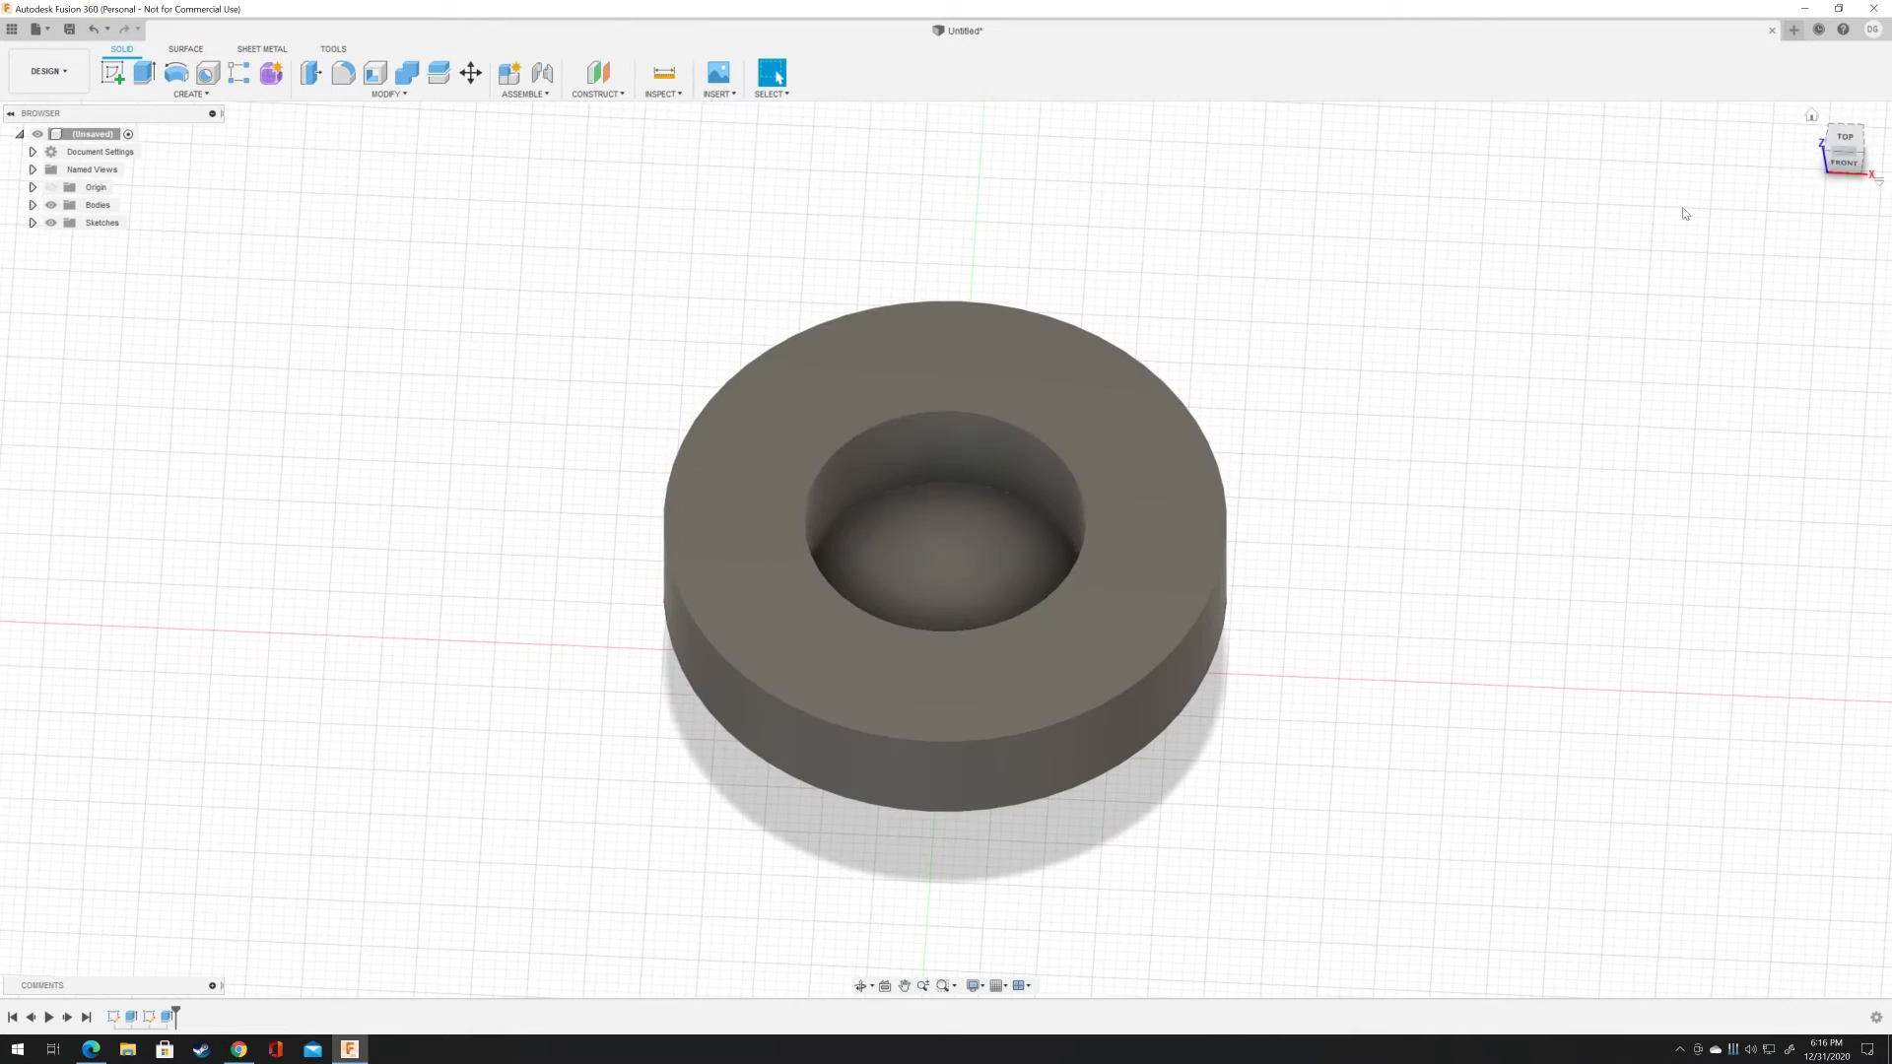
click(947, 511)
click(1848, 156)
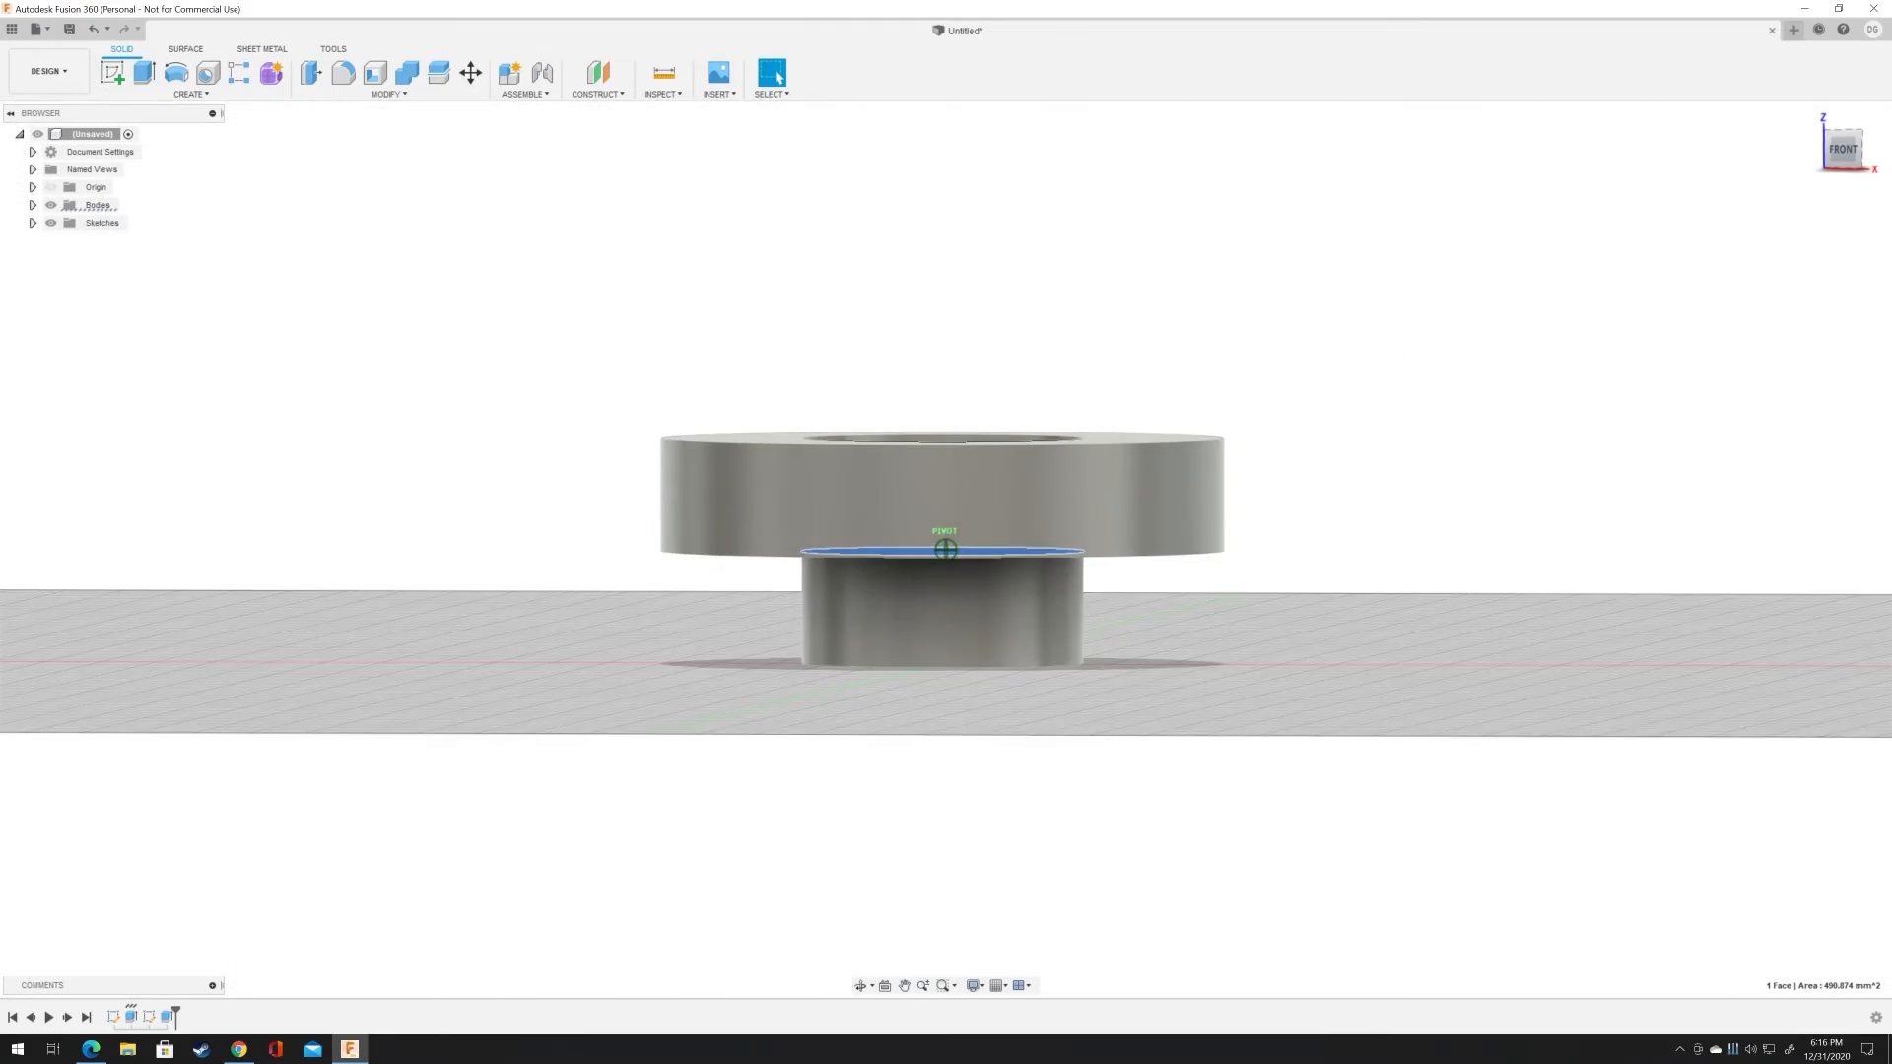
mouse_move(945, 549)
shift+middle_down()
mouse_move(995, 631)
mouse_move(1007, 552)
shift+middle_up()
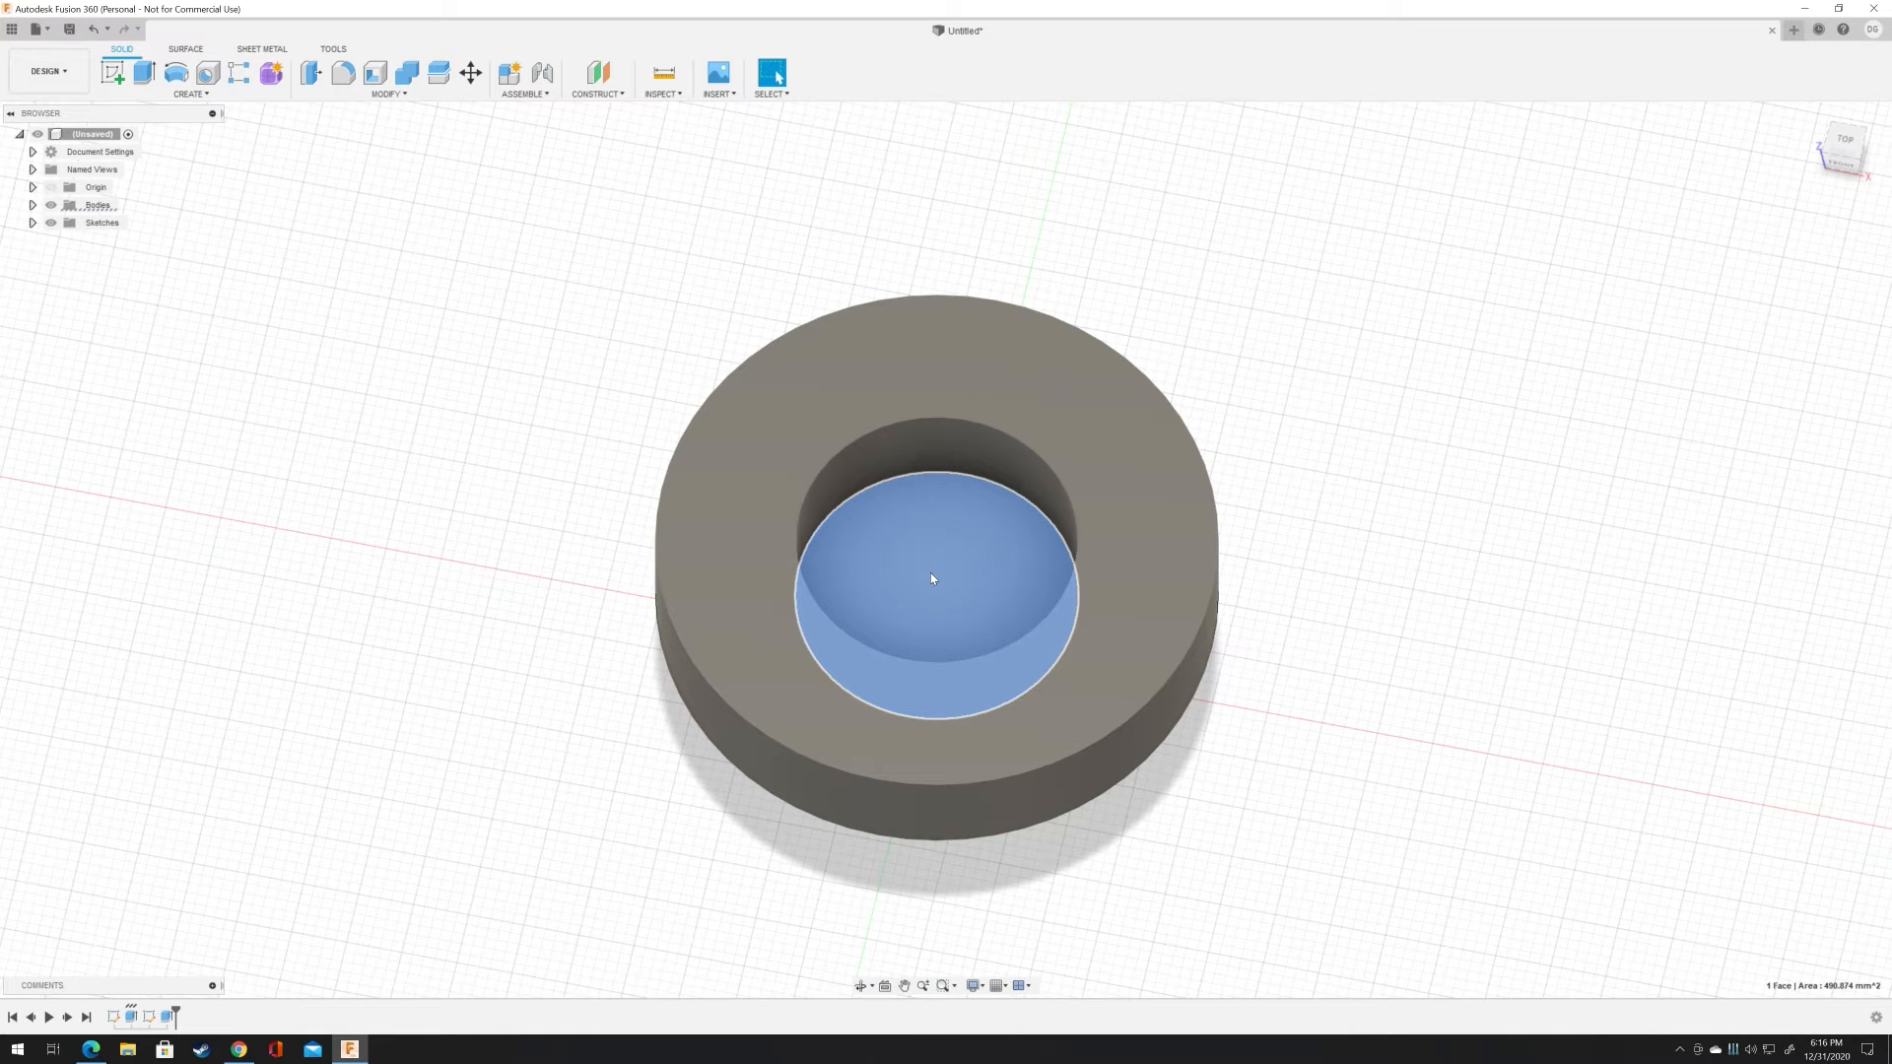
click(1834, 152)
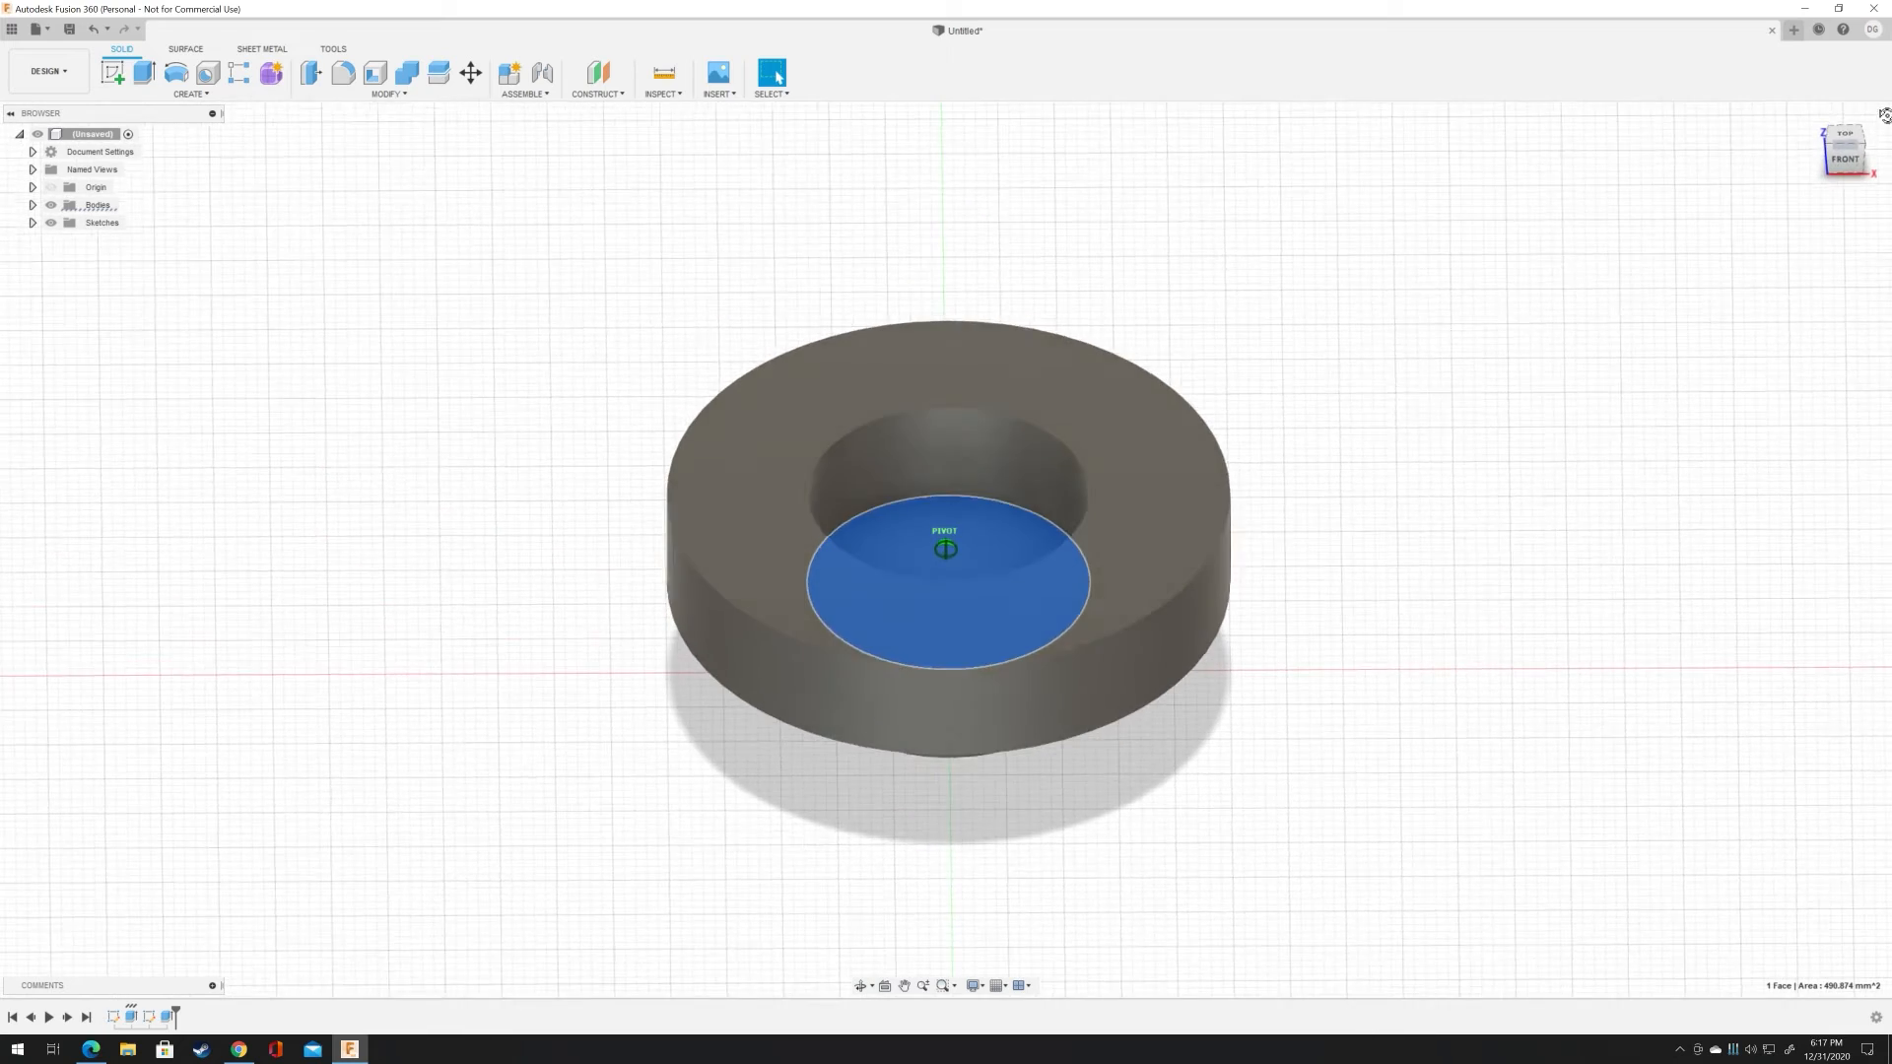
drag(1834, 130, 1834, 114)
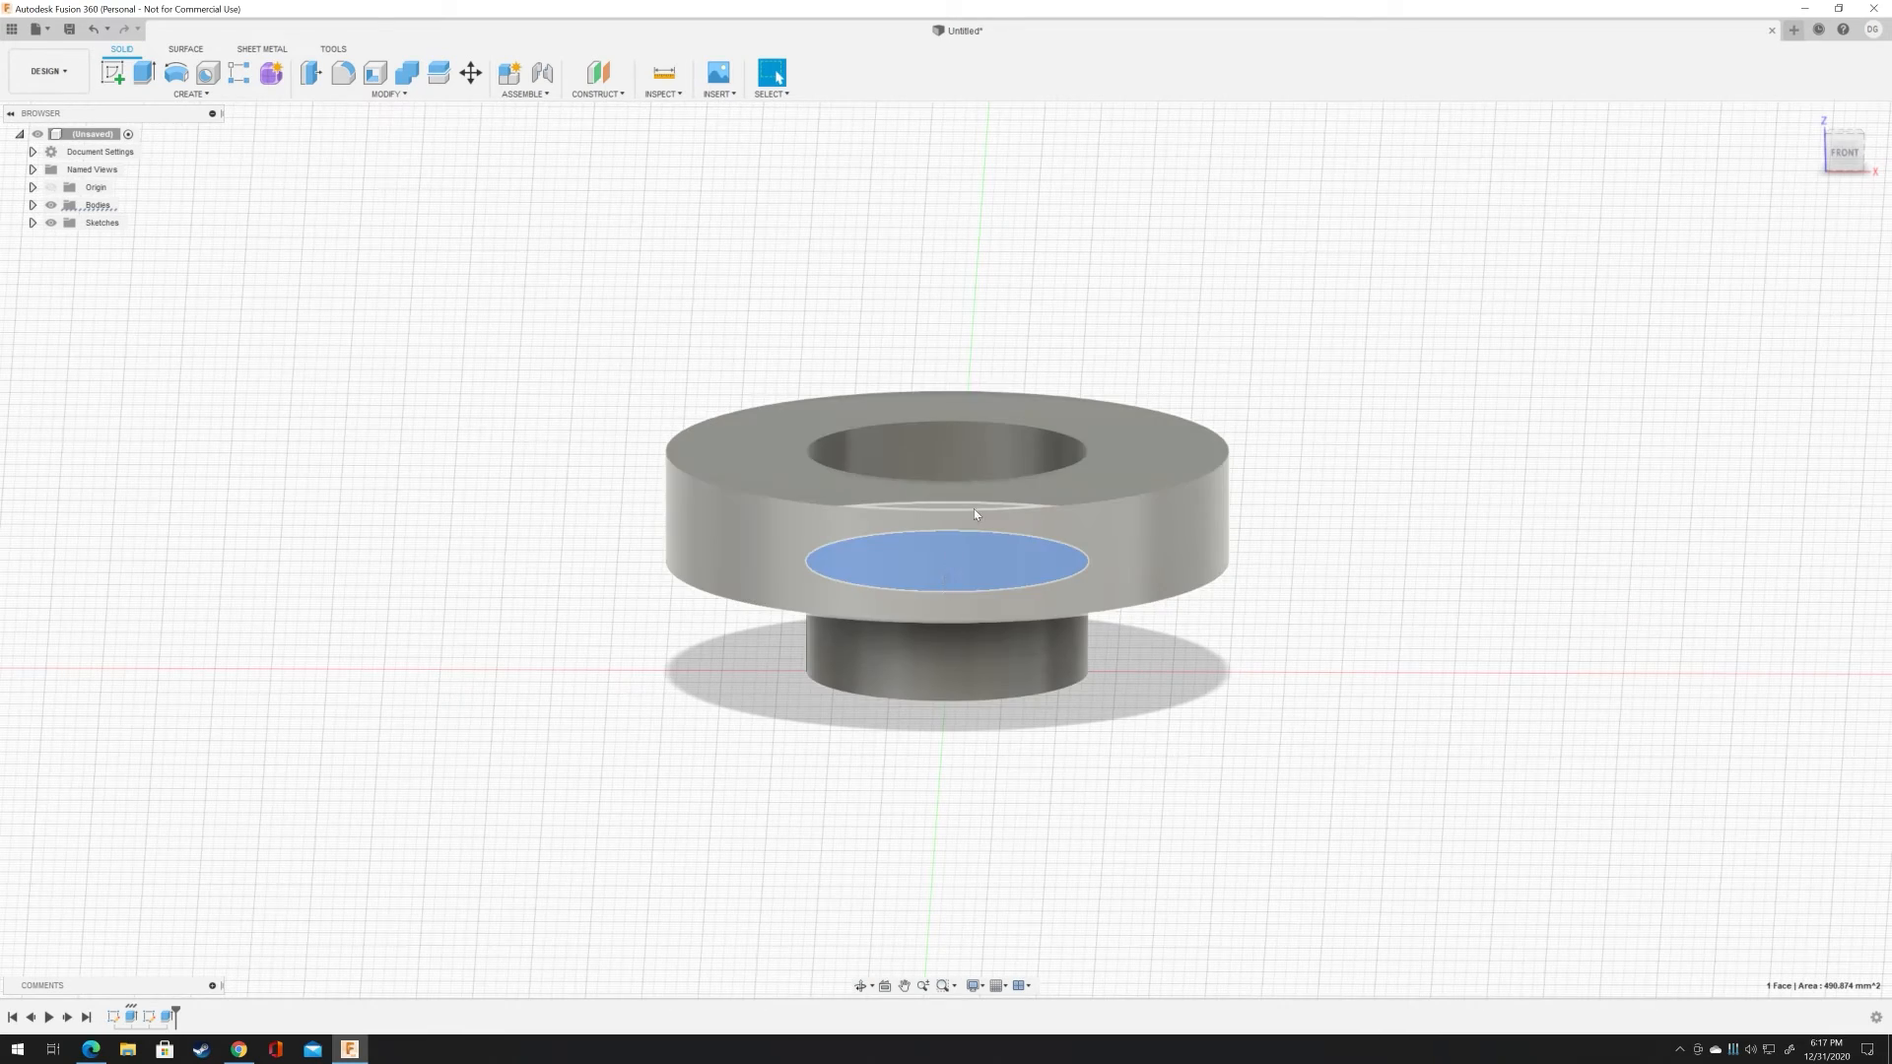
right_click(941, 559)
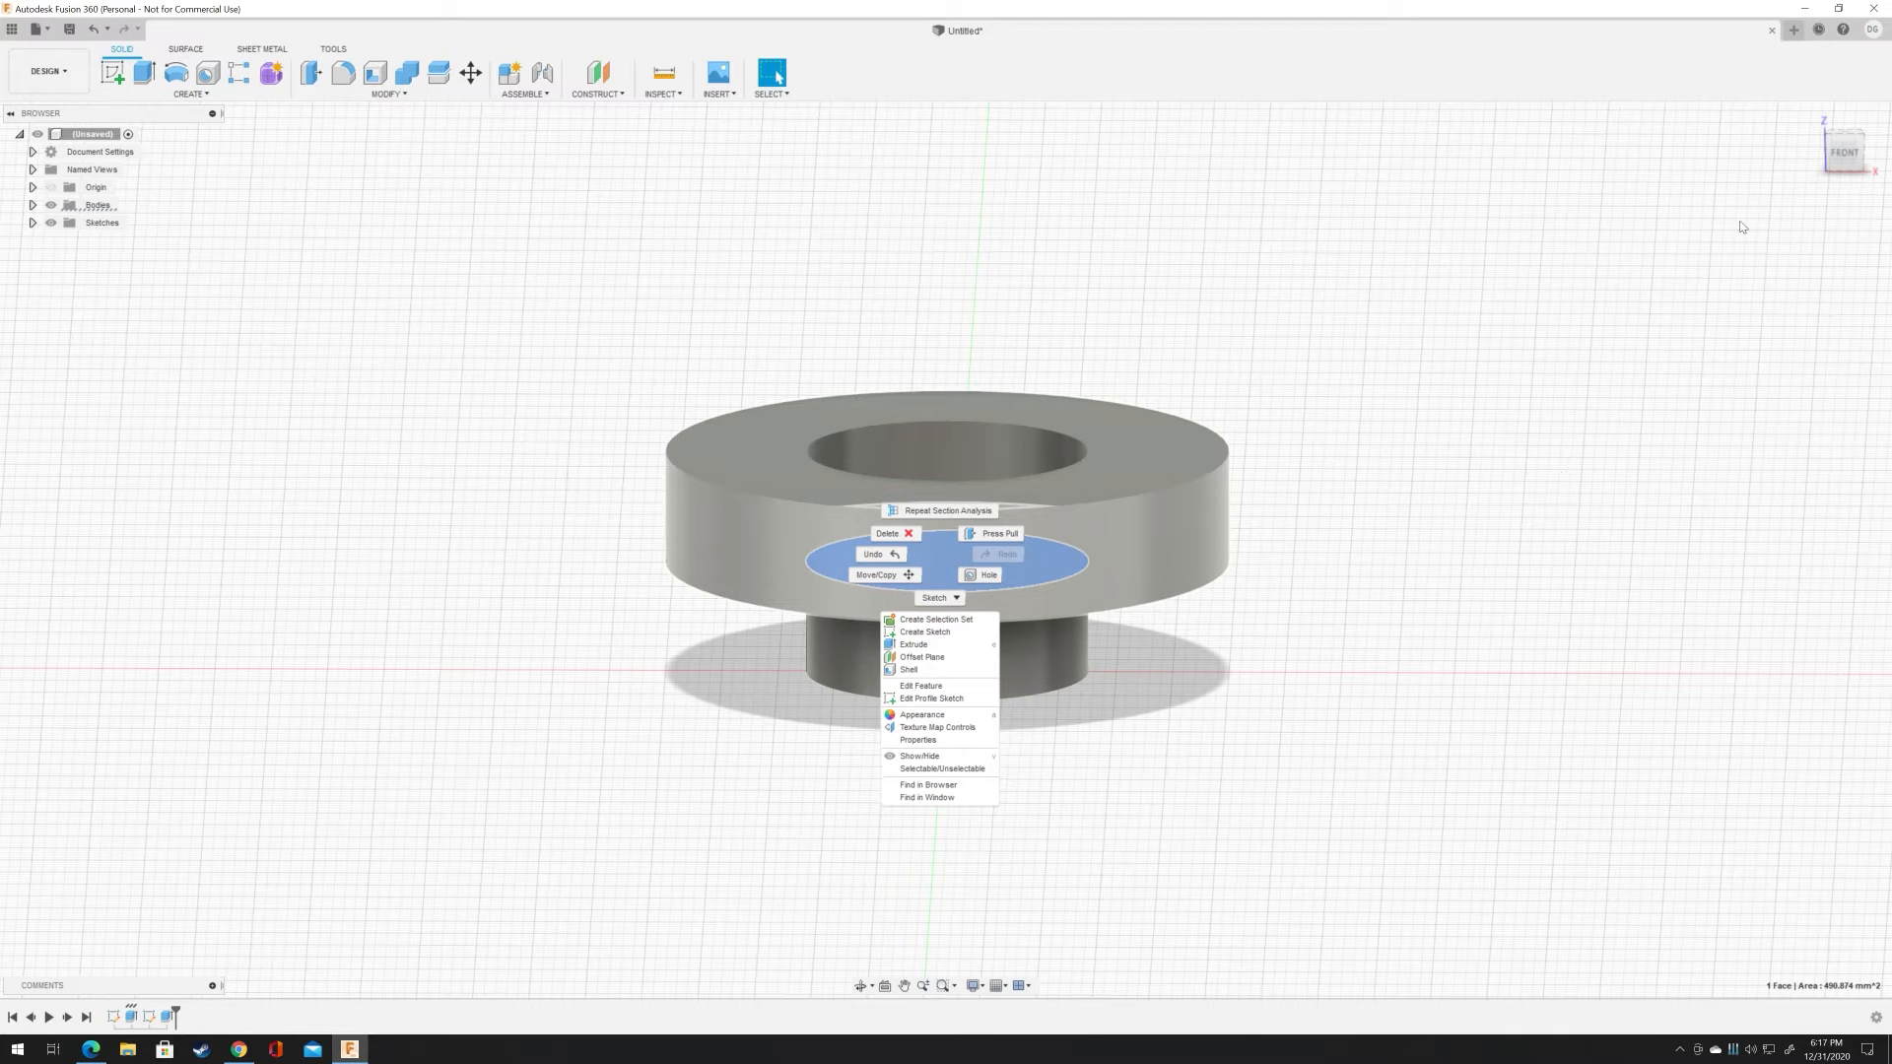
click(1843, 153)
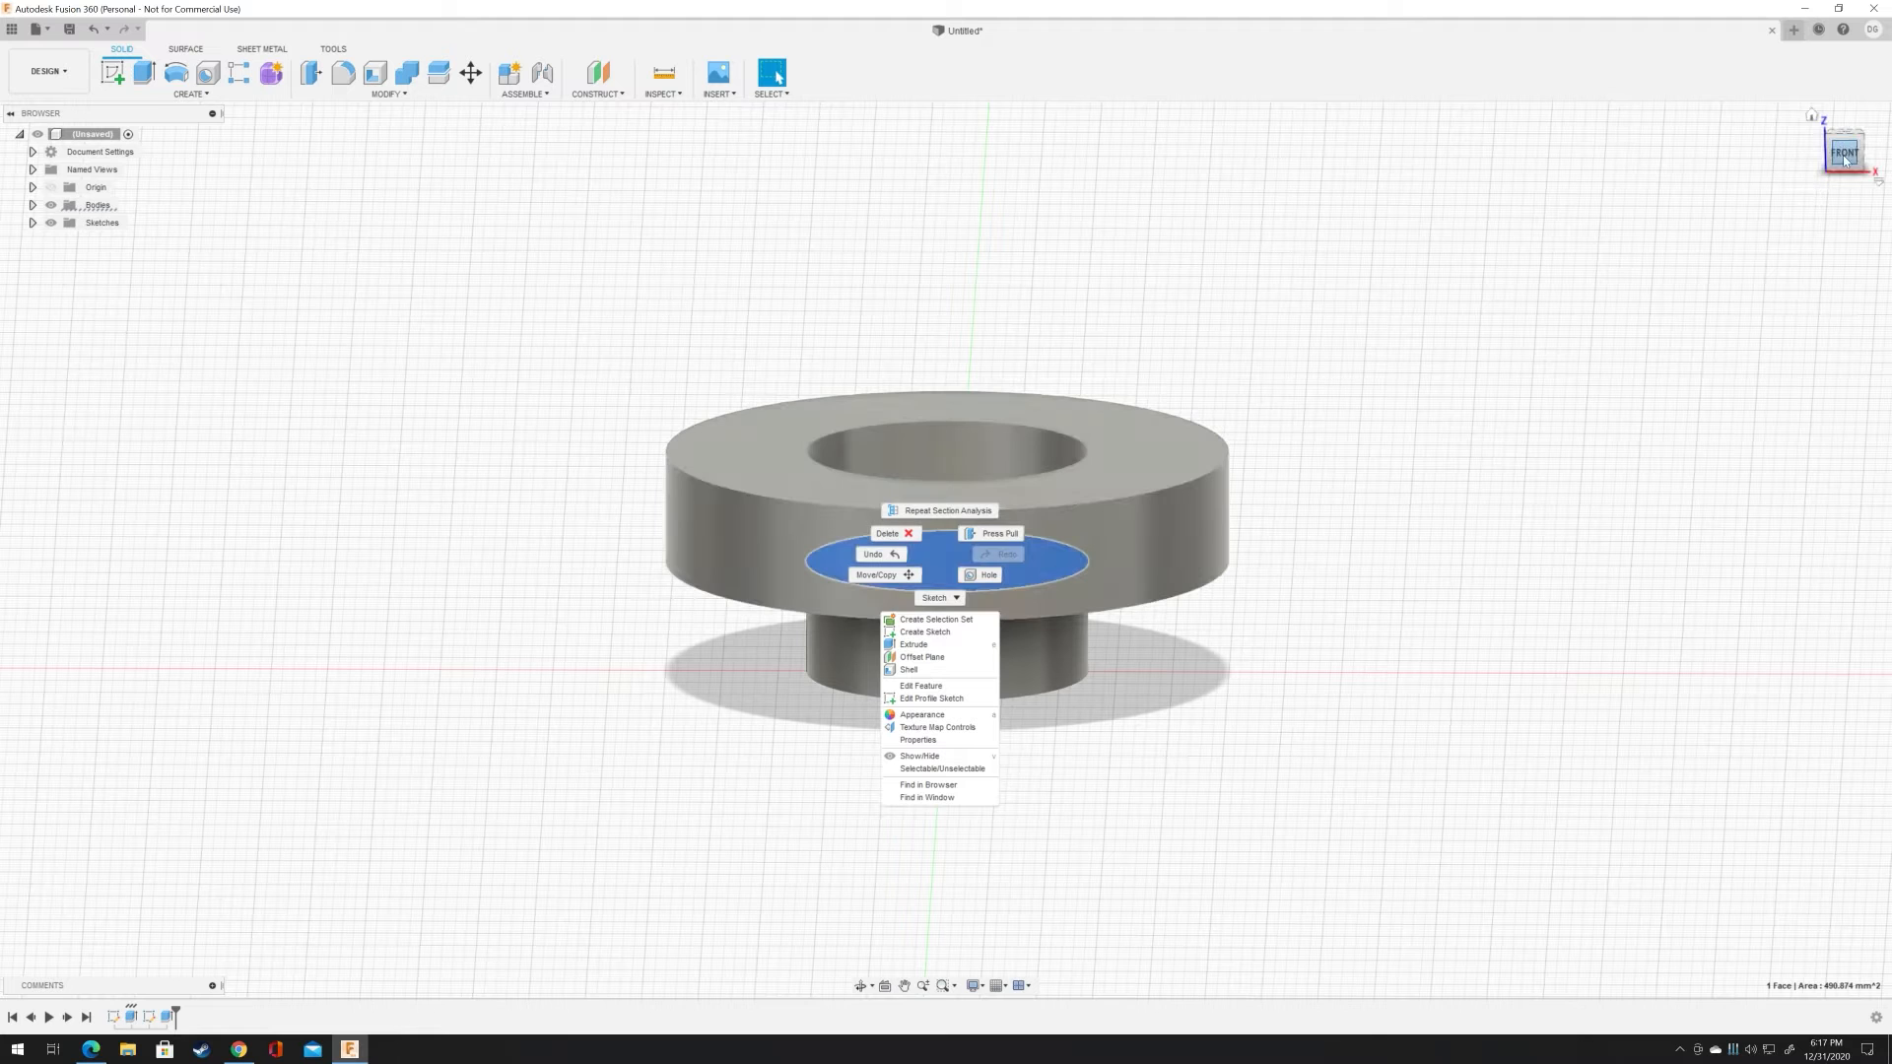
drag(1842, 153, 1849, 204)
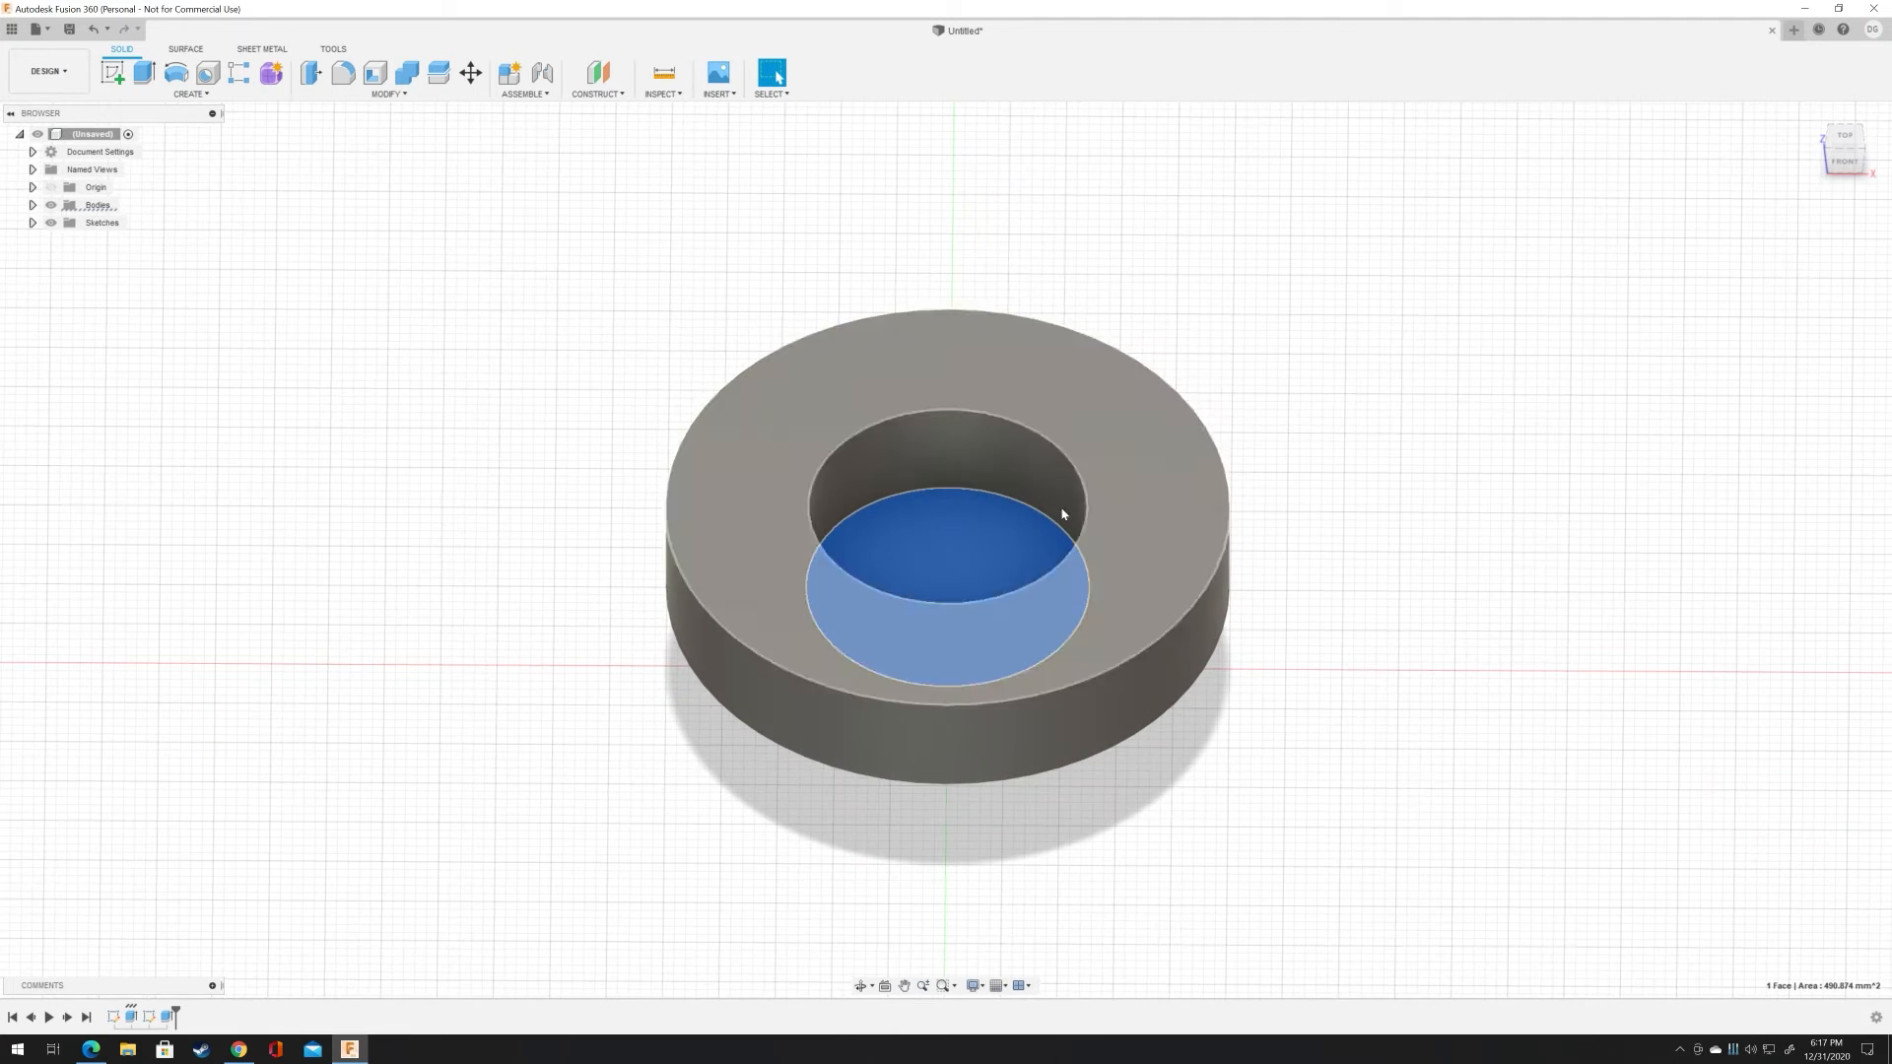
right_click(940, 535)
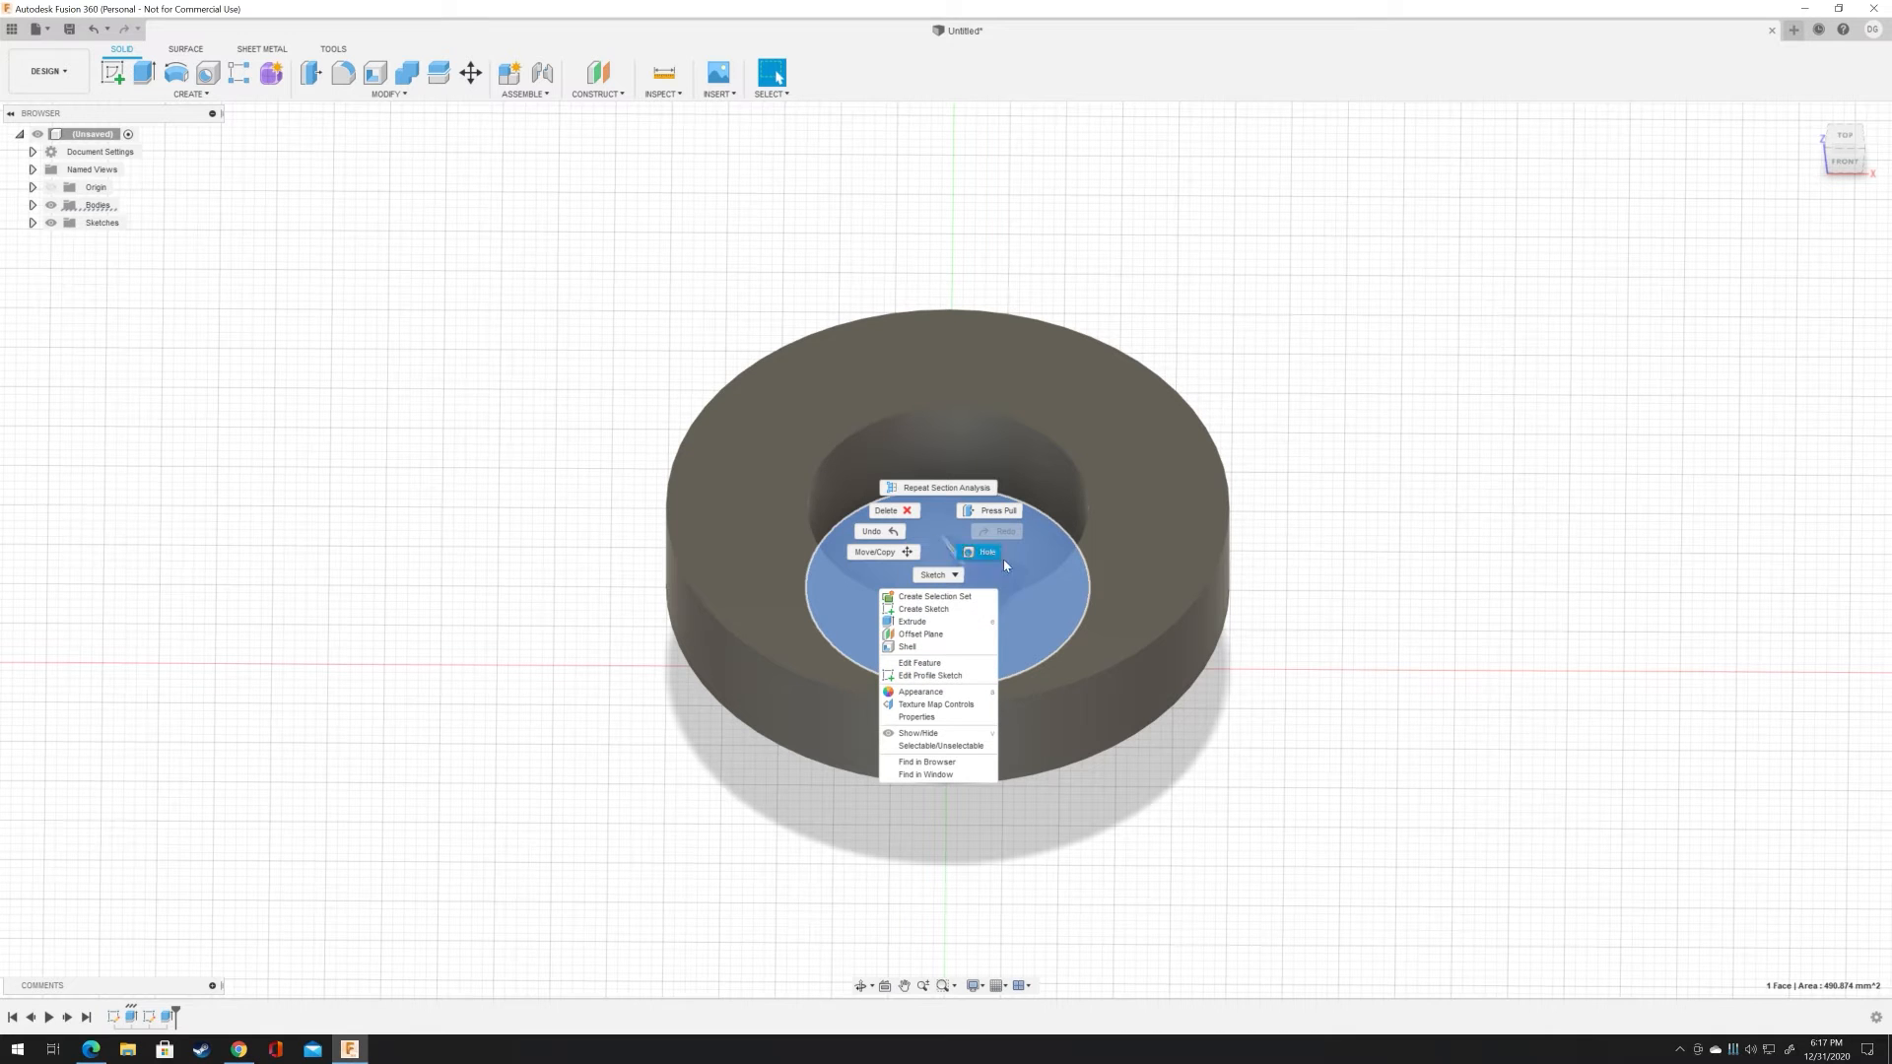
click(1514, 484)
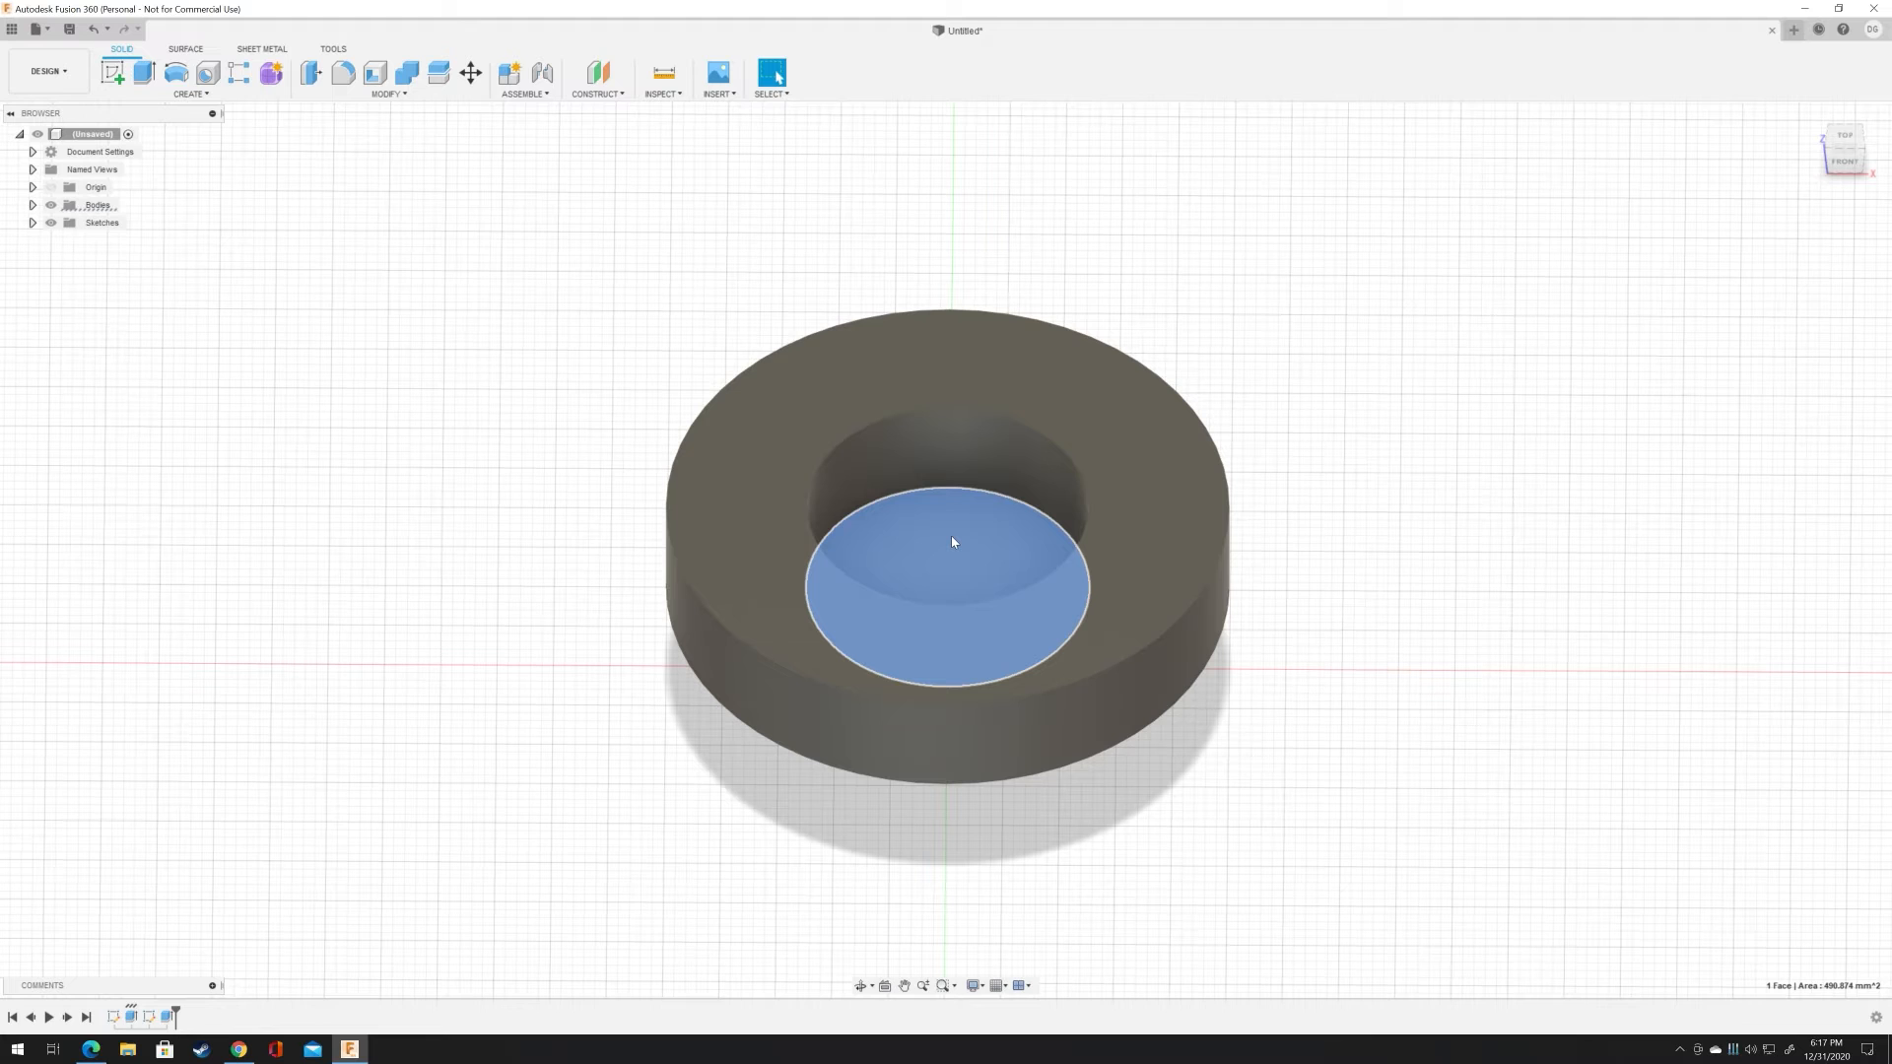
Step: Extrude the selected cylinder top face upward 5 mm inside the ring's hole with the Join operation
key(e)
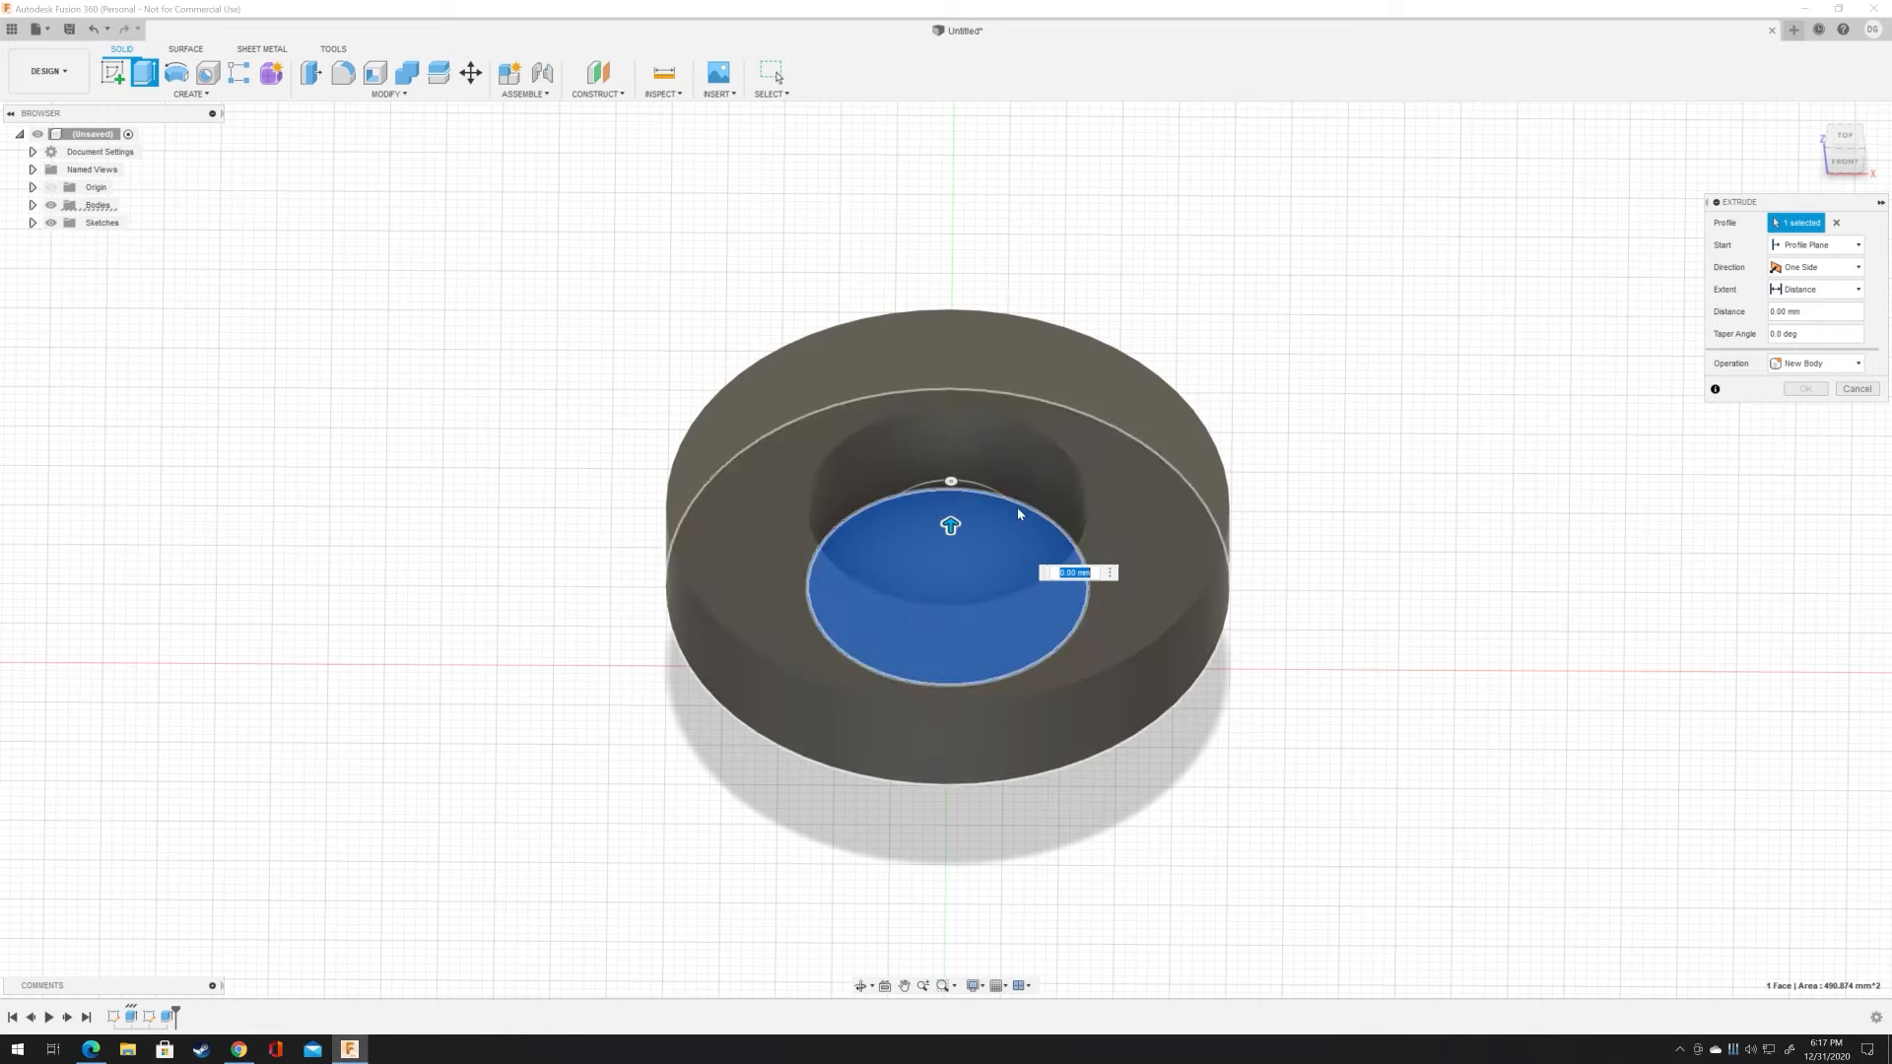
drag(960, 527, 952, 520)
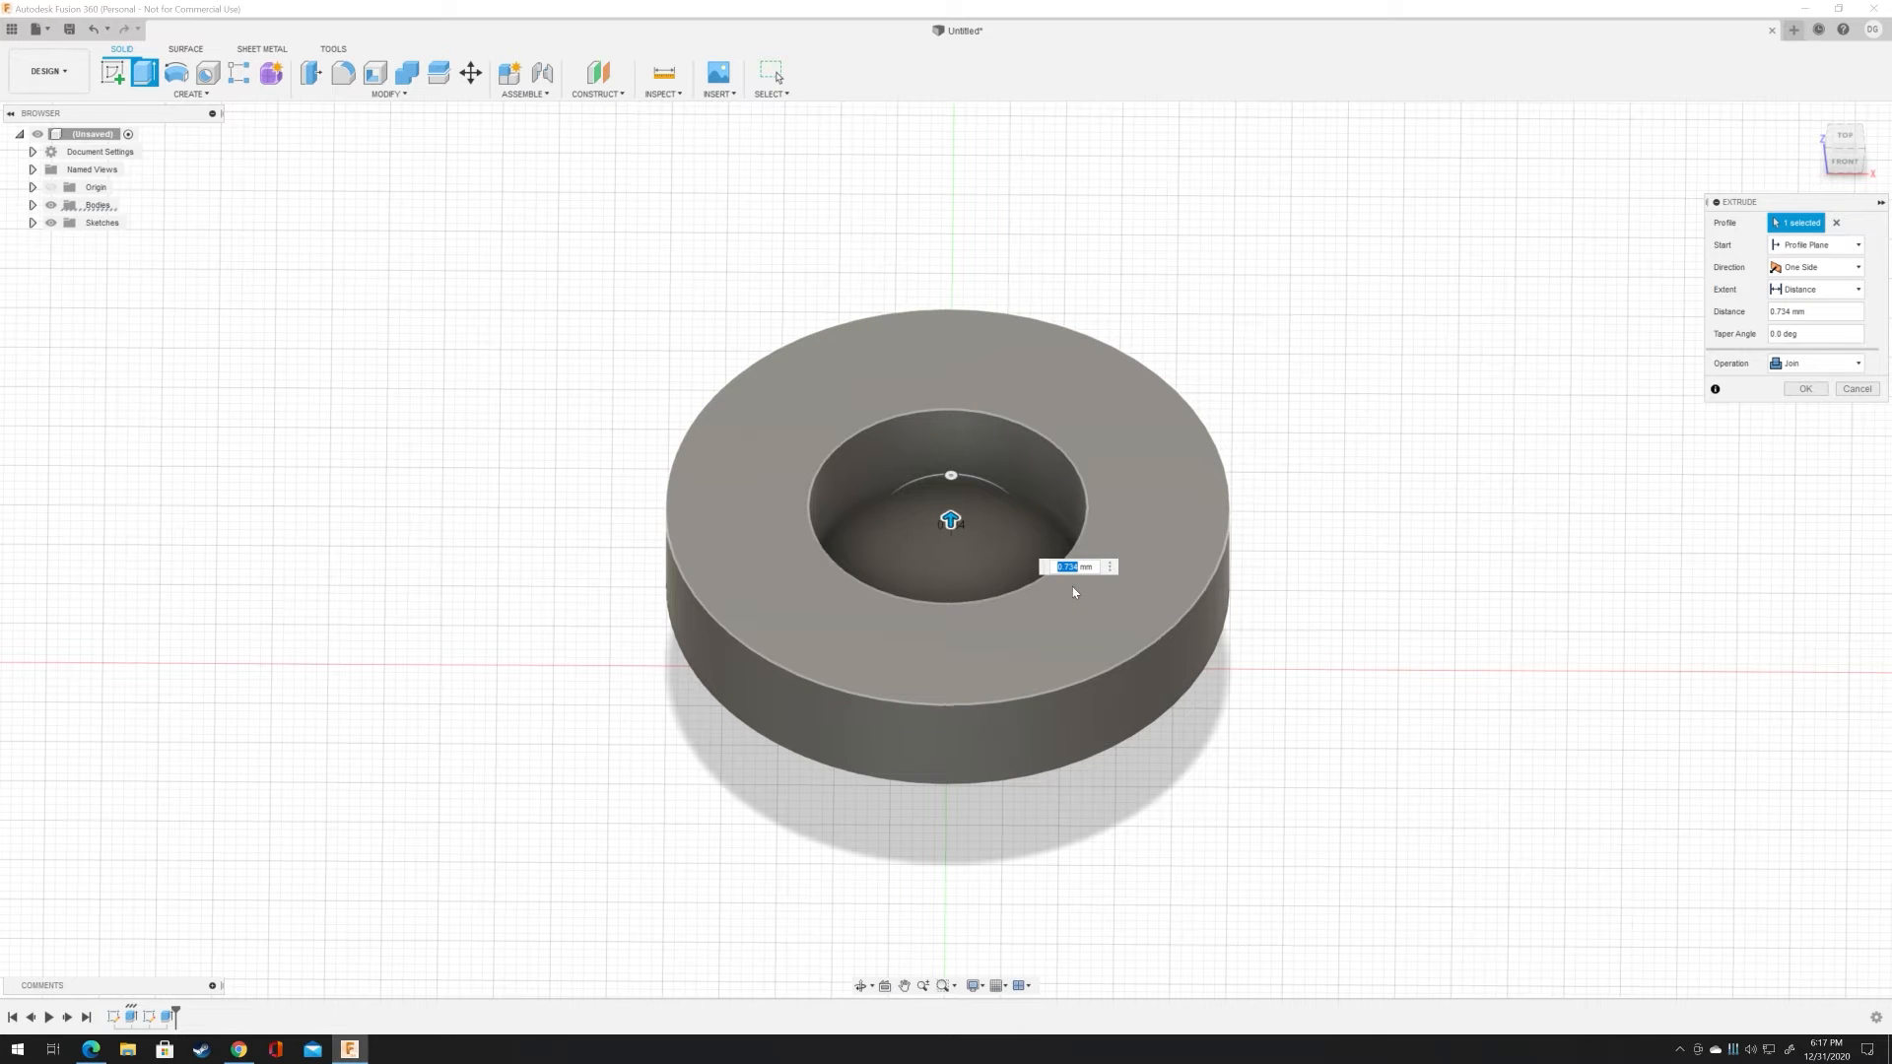
text(5)
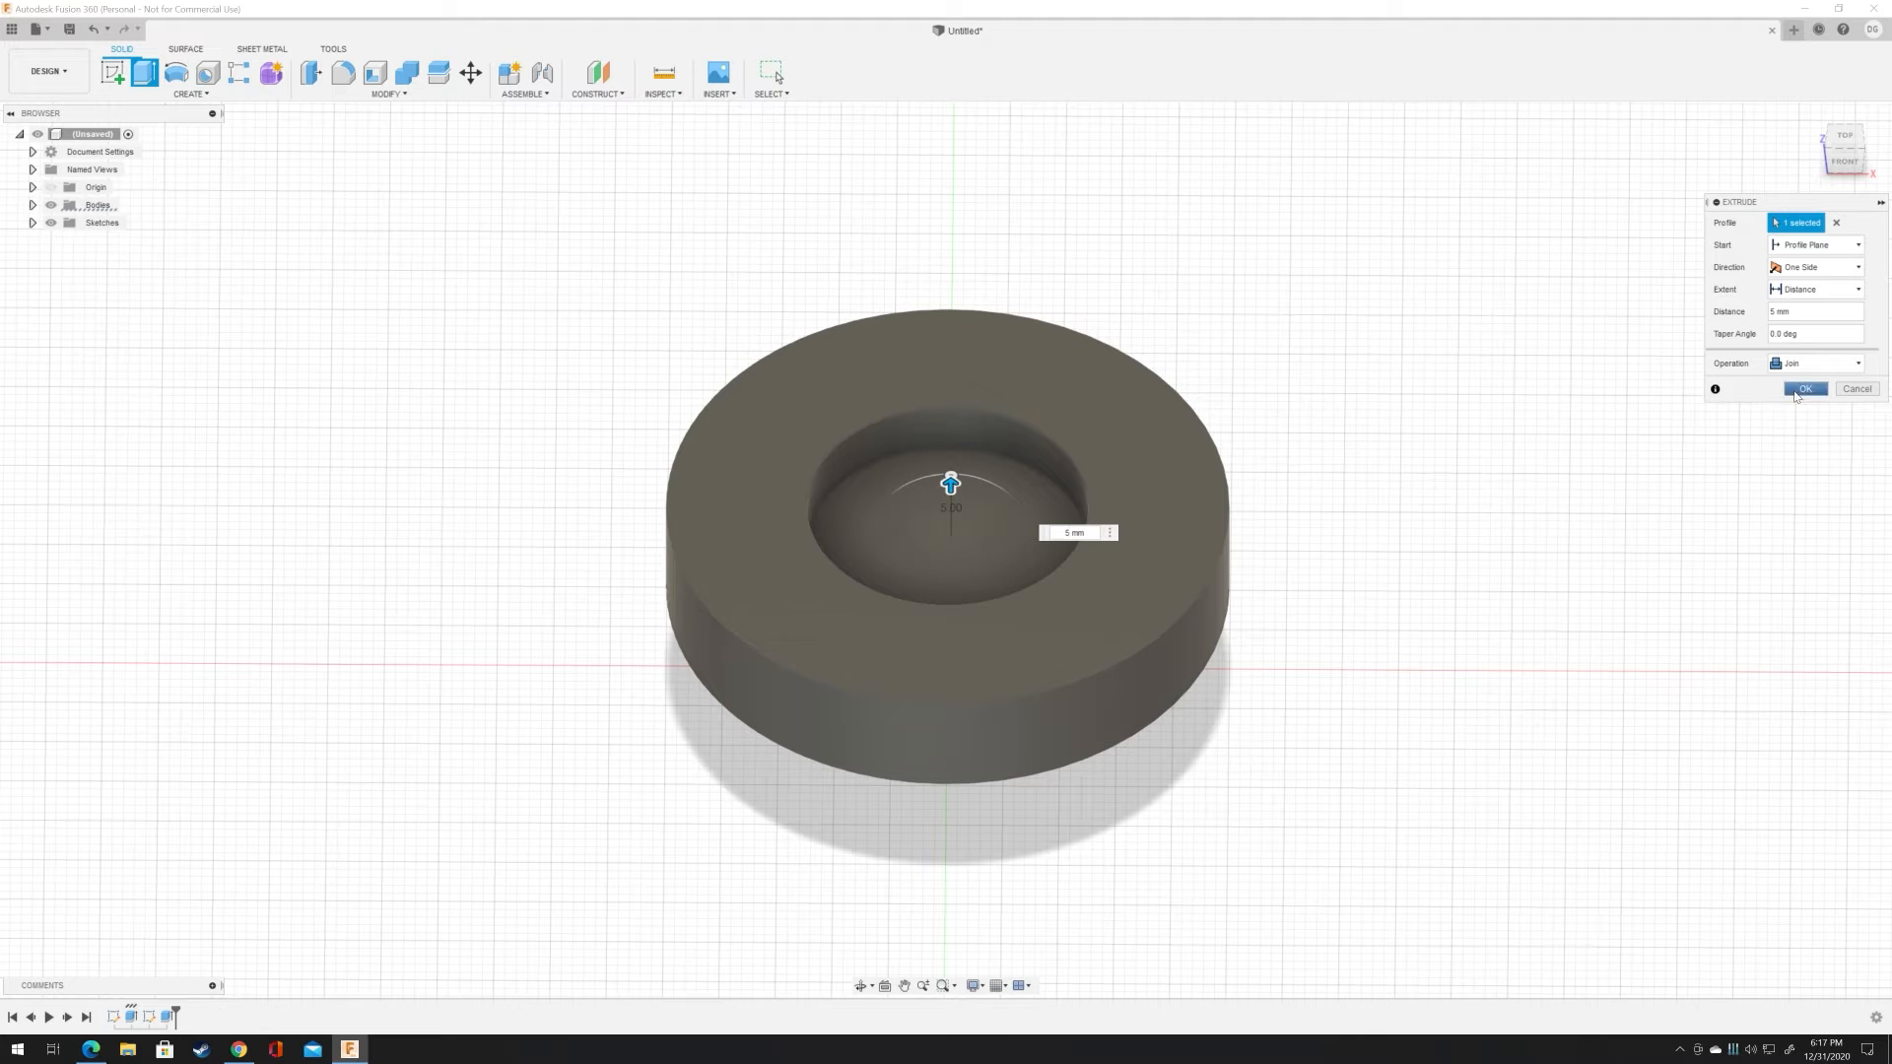
click(1804, 390)
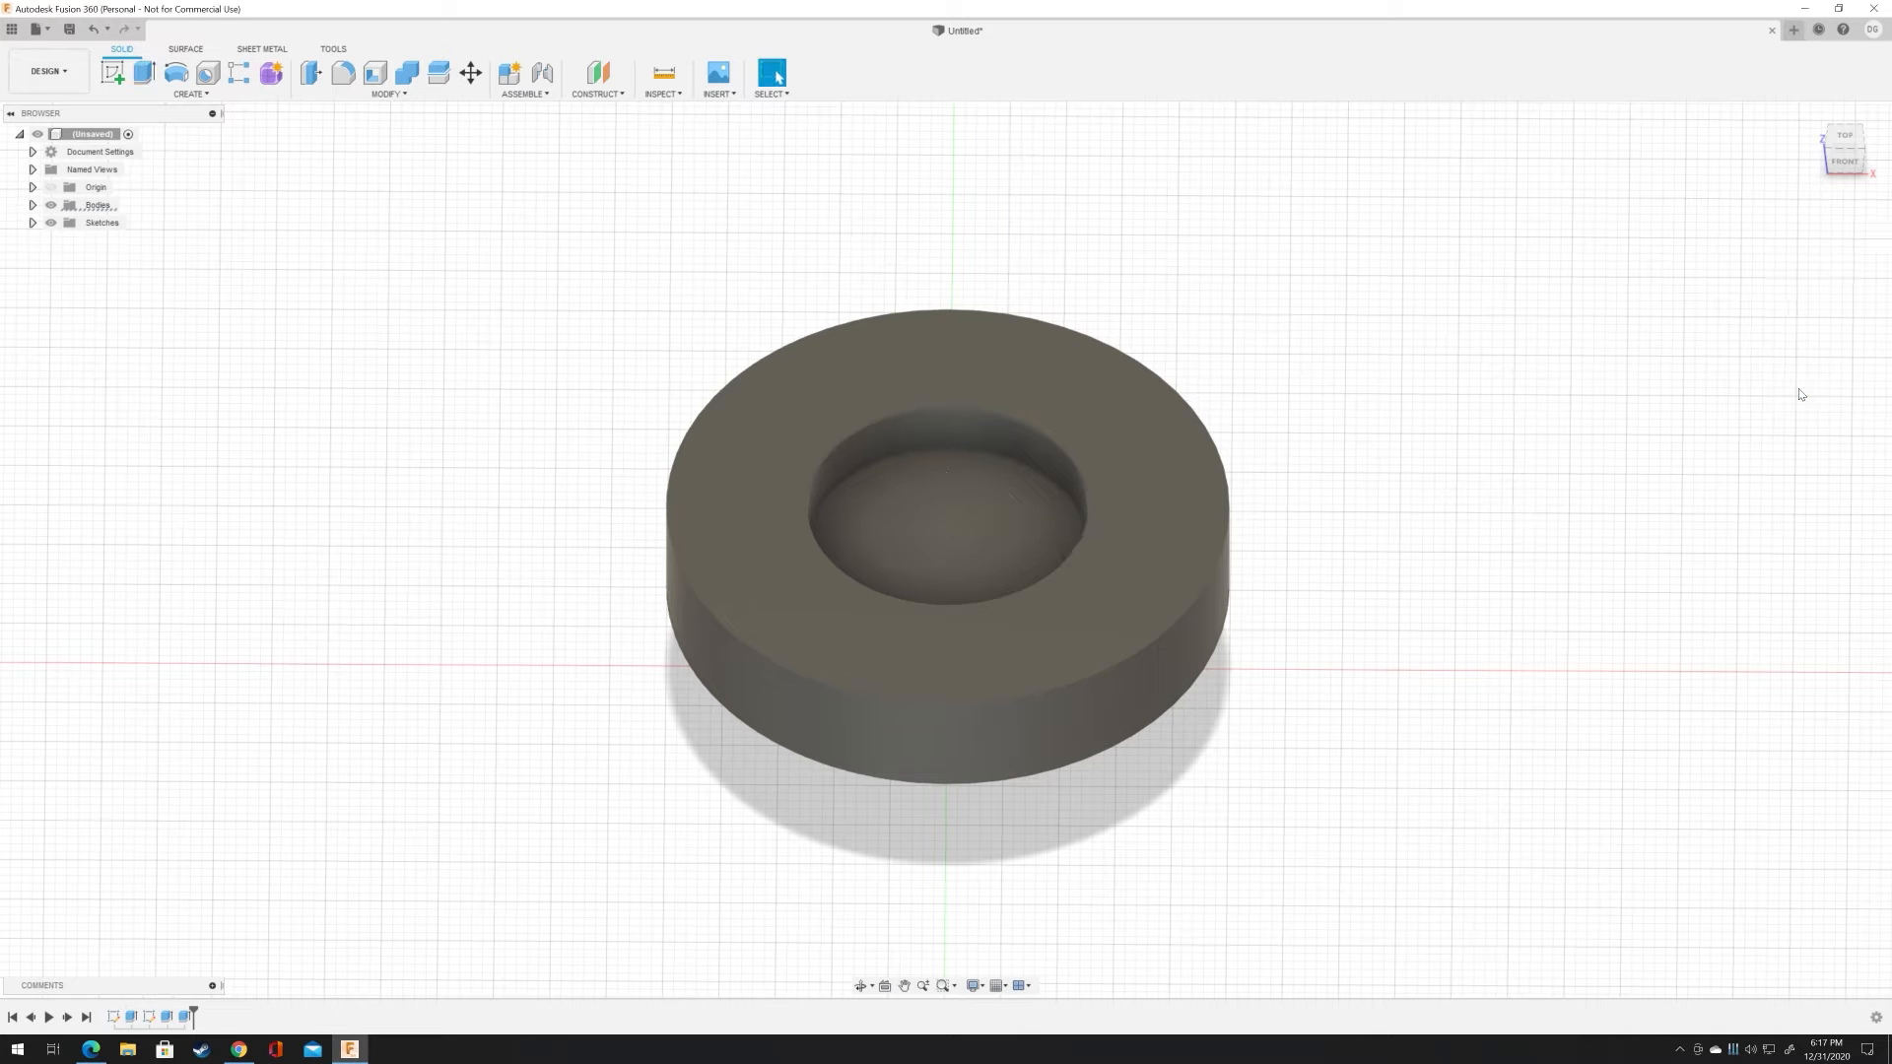
click(1844, 160)
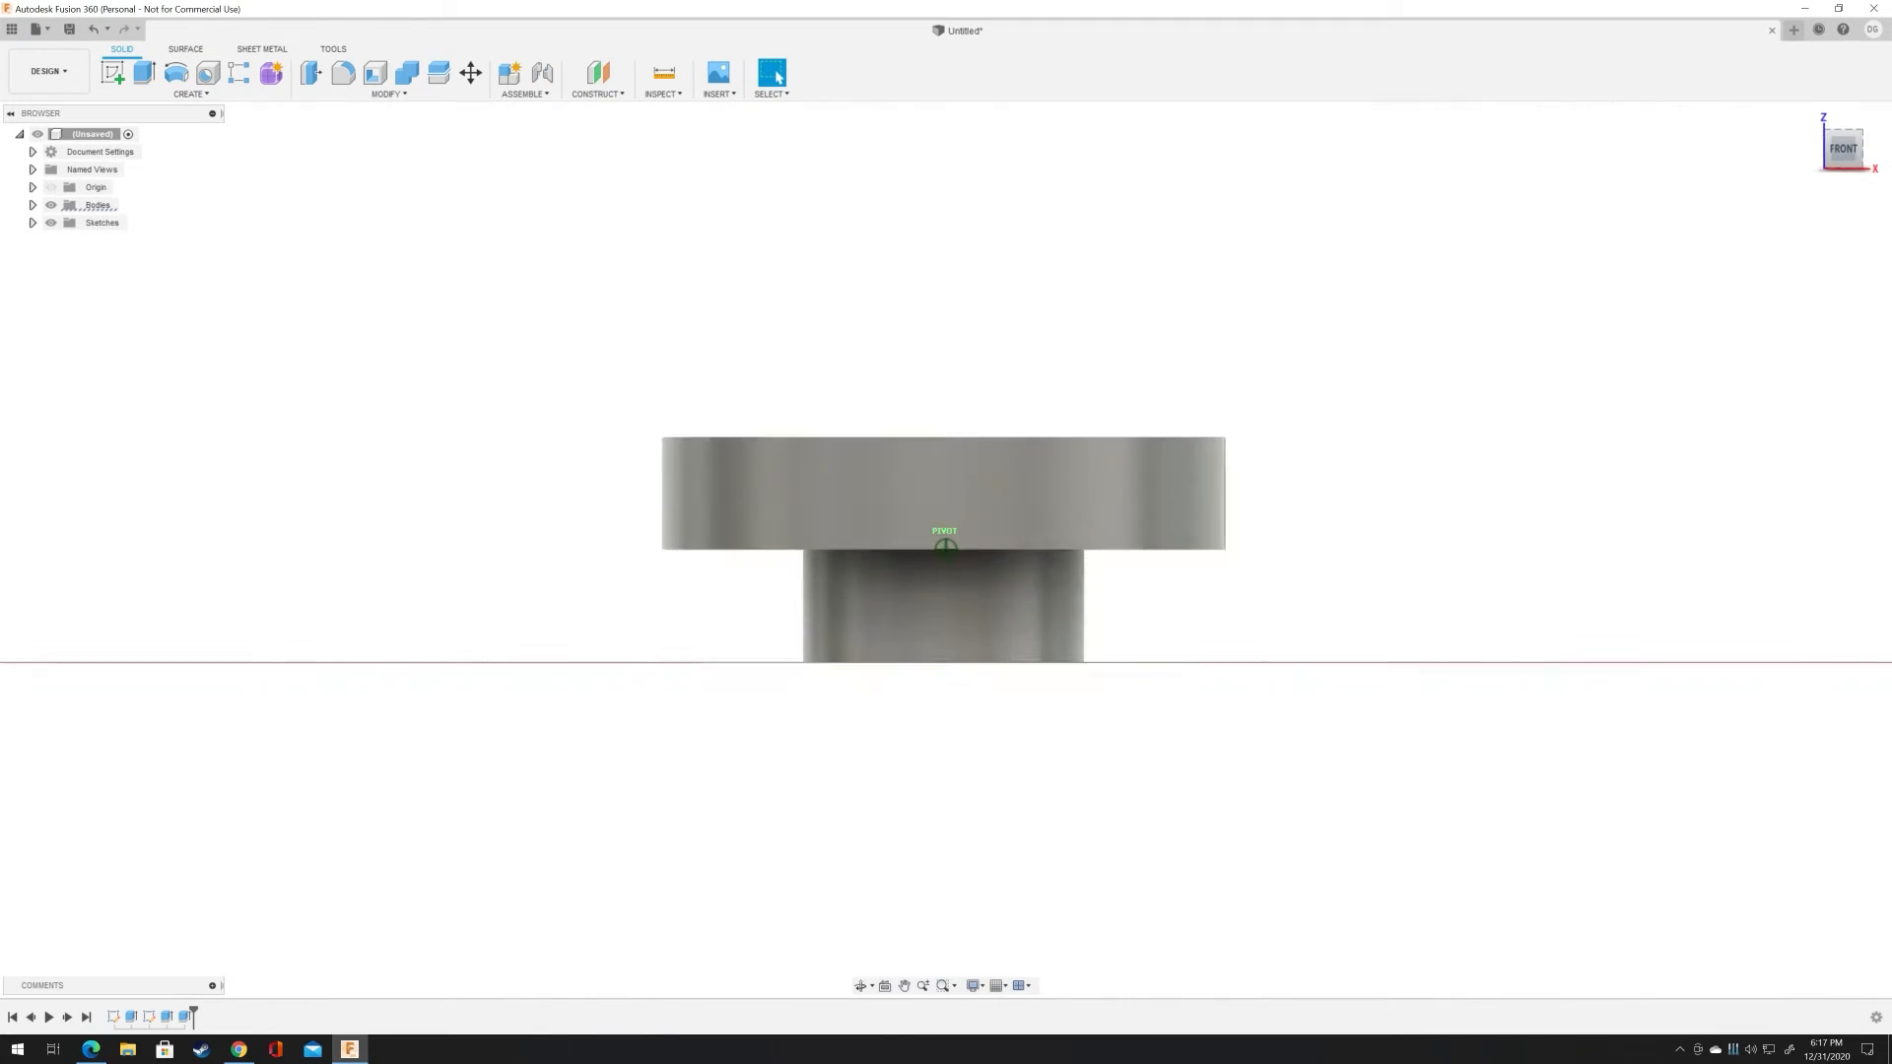
drag(1844, 157, 1841, 169)
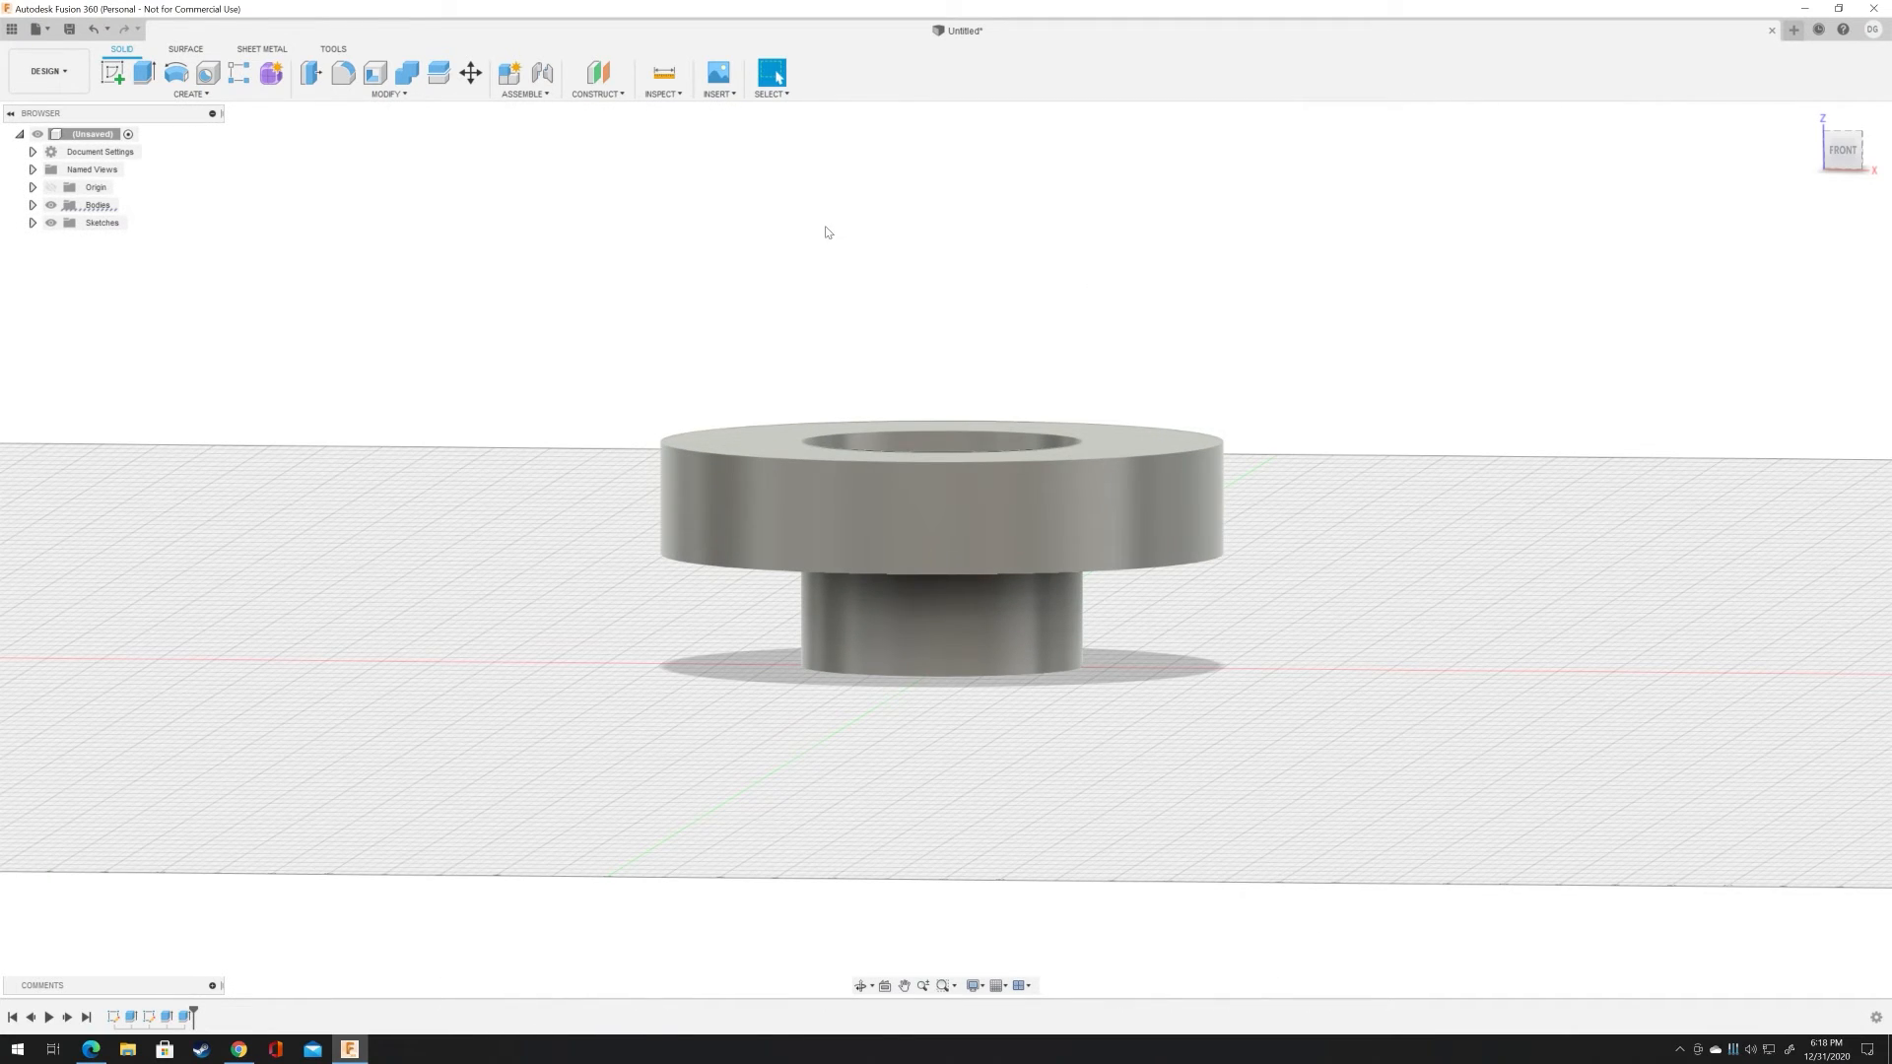
Step: Check the filled hole's floor with a section analysis through the XZ origin plane, then discard the analysis
click(660, 94)
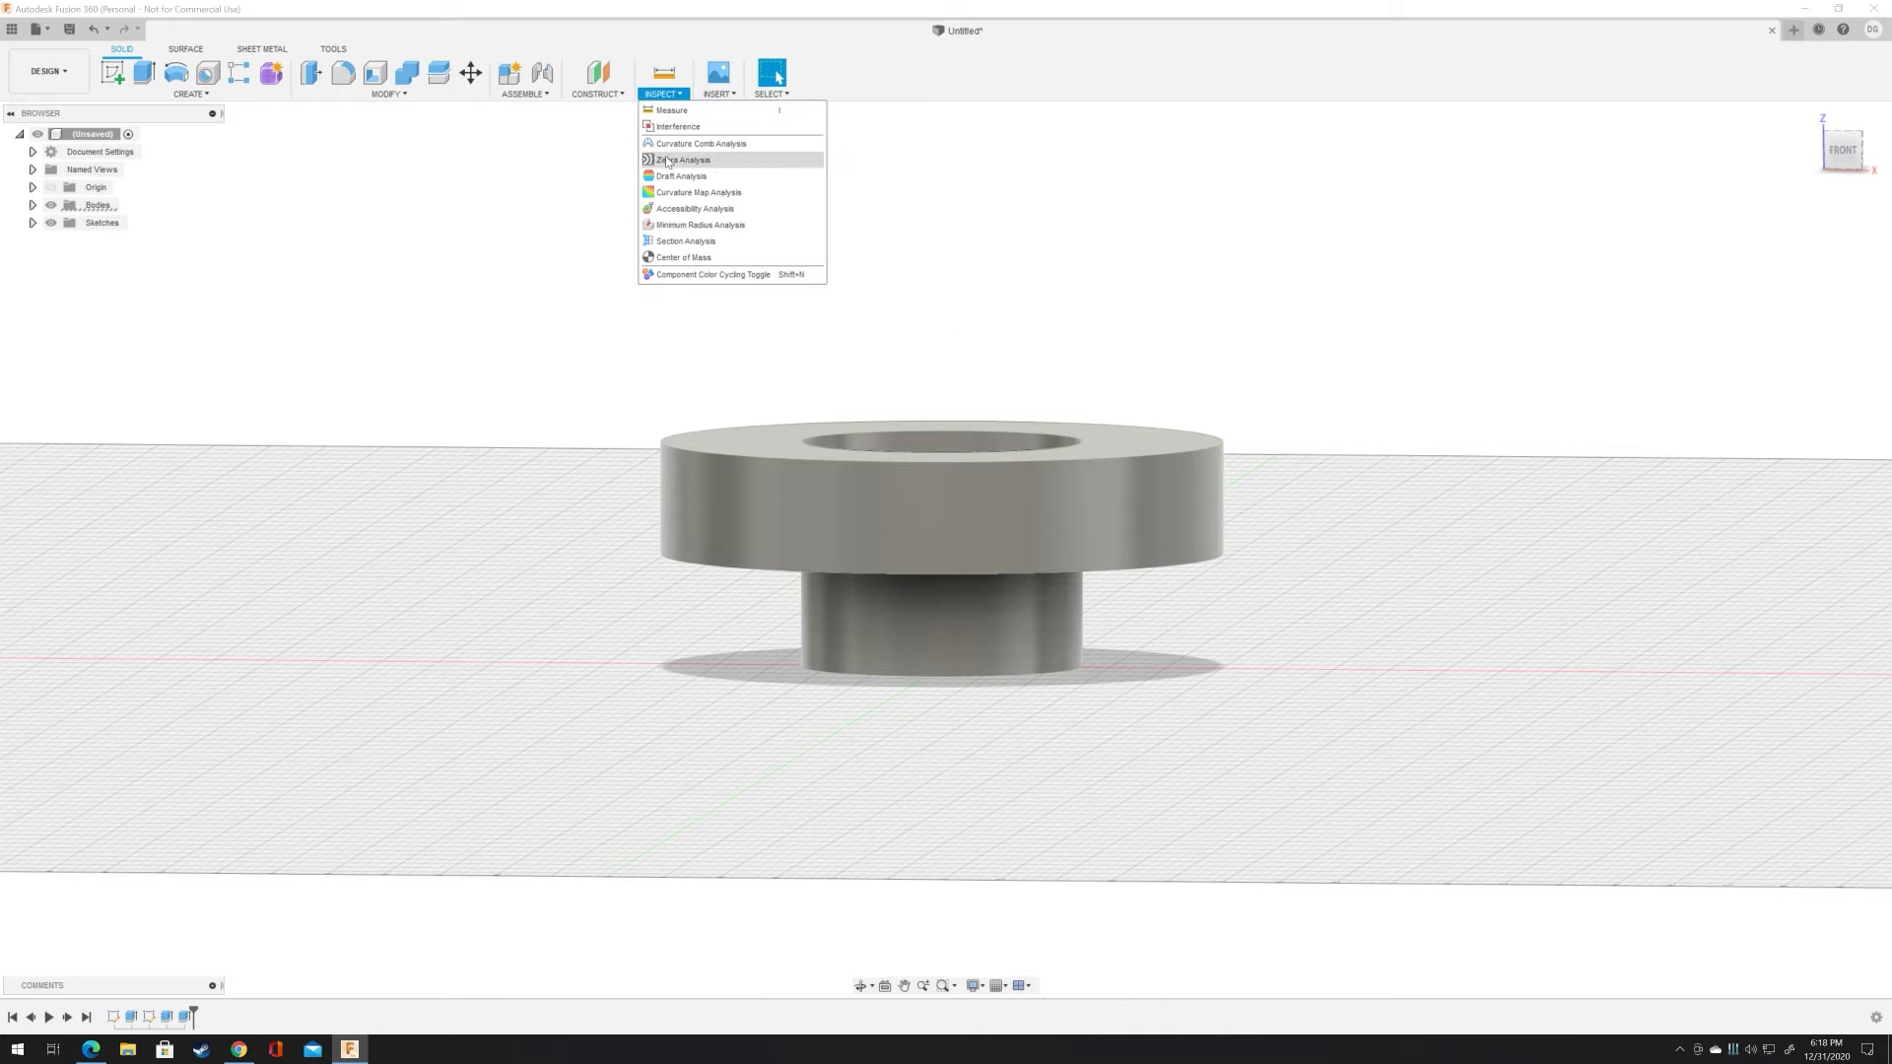
click(673, 245)
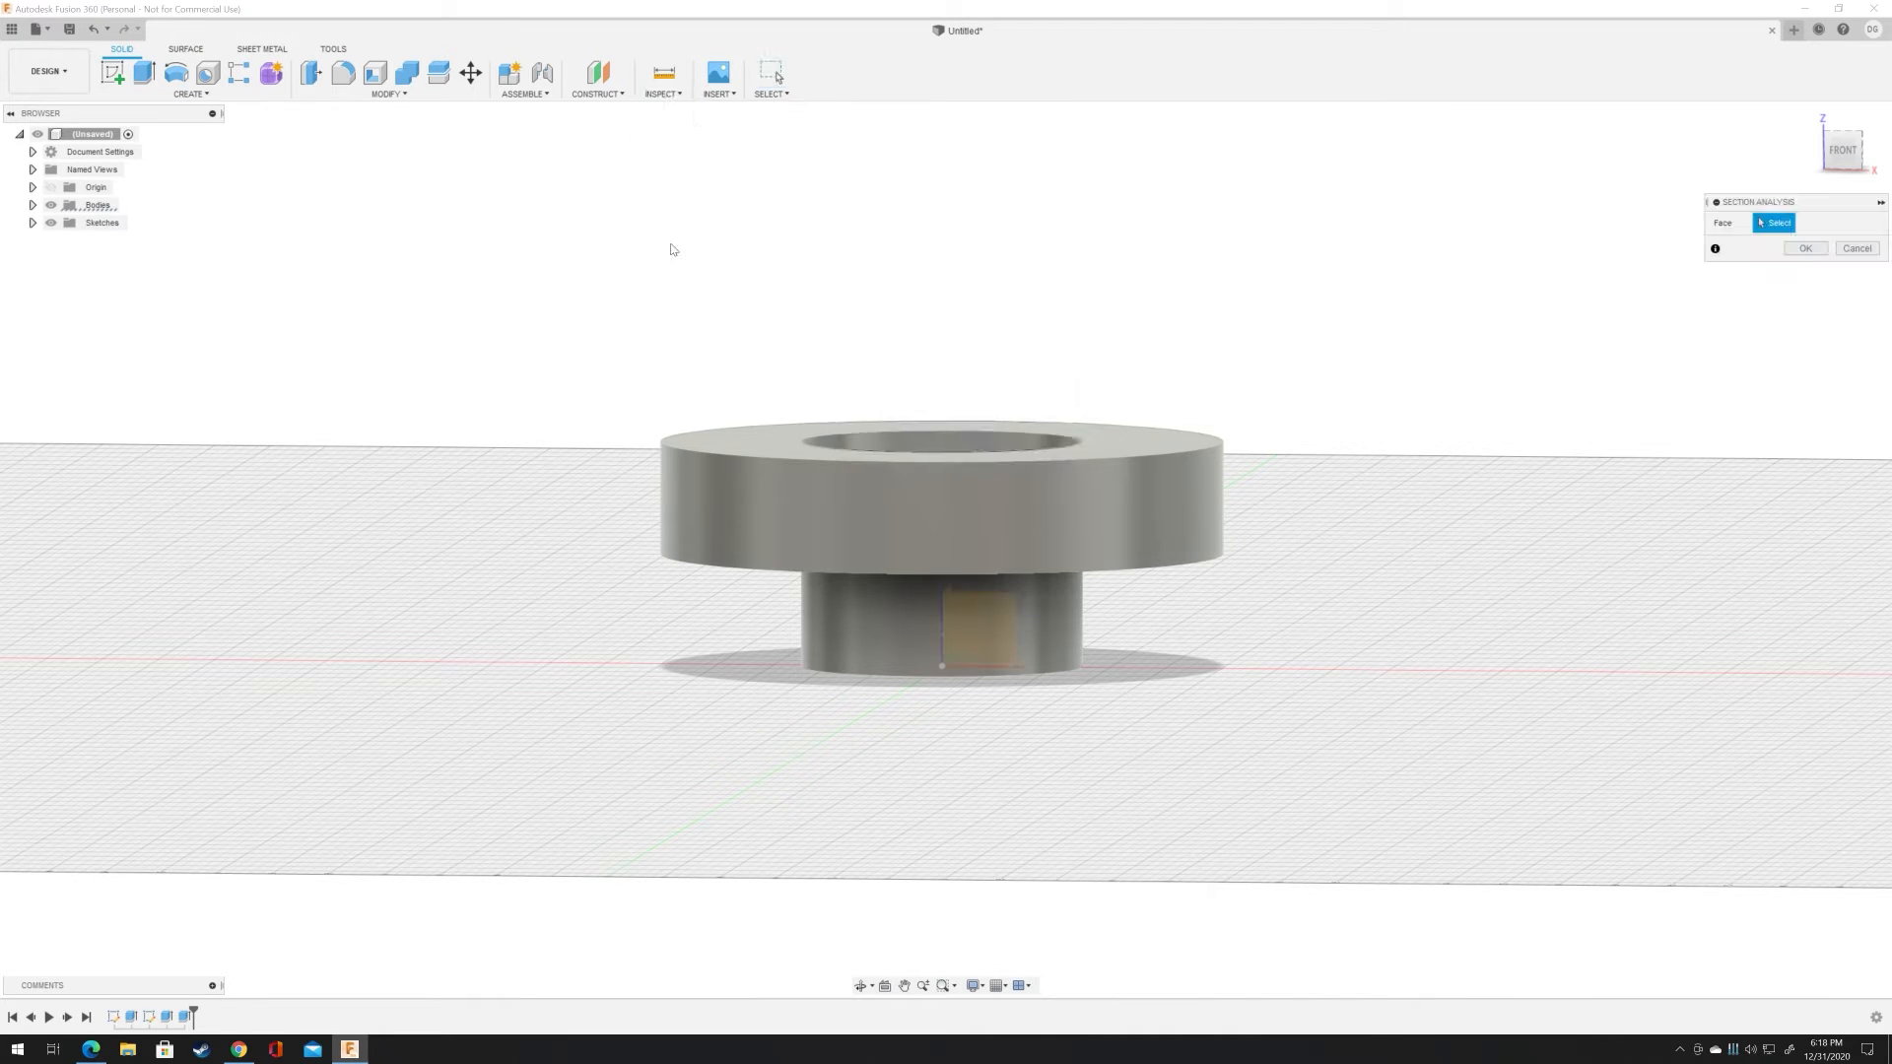
click(982, 628)
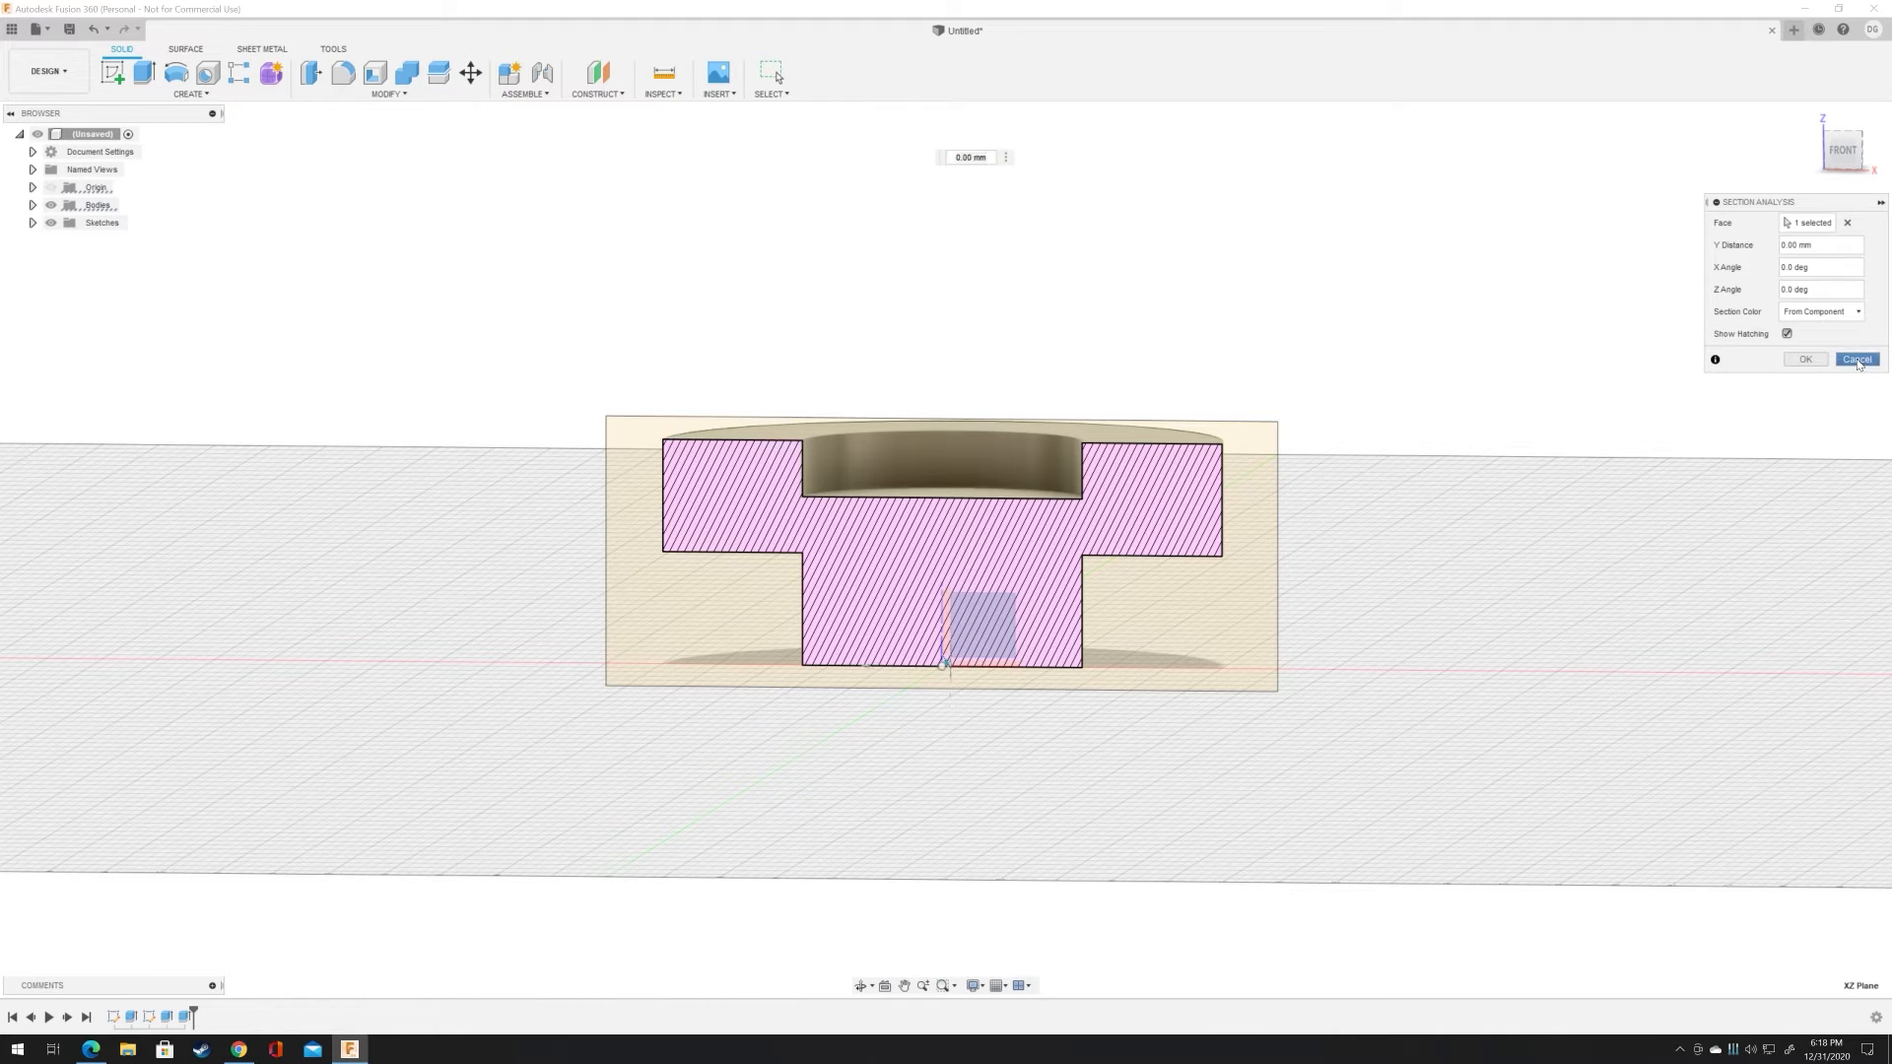
click(1858, 359)
Step: Extrude the ring's top face upward 3 mm with the Join operation
click(1149, 443)
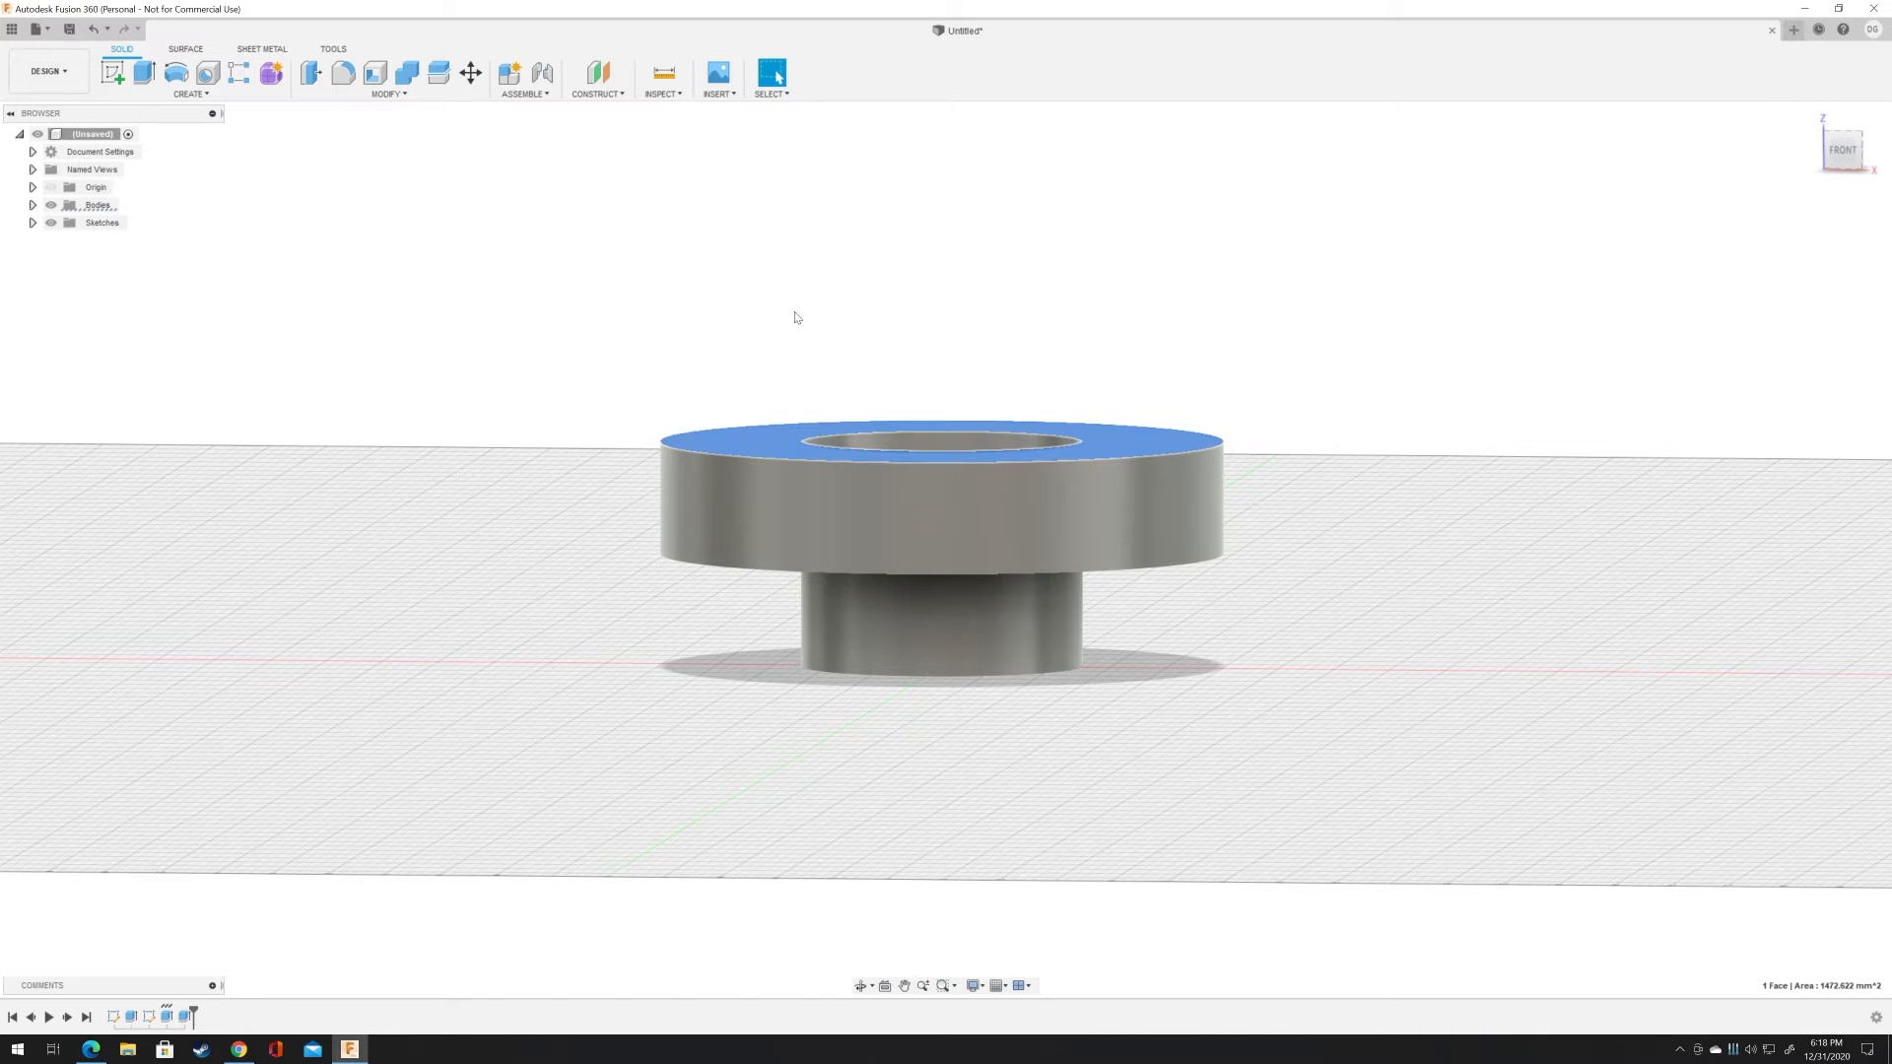
click(146, 74)
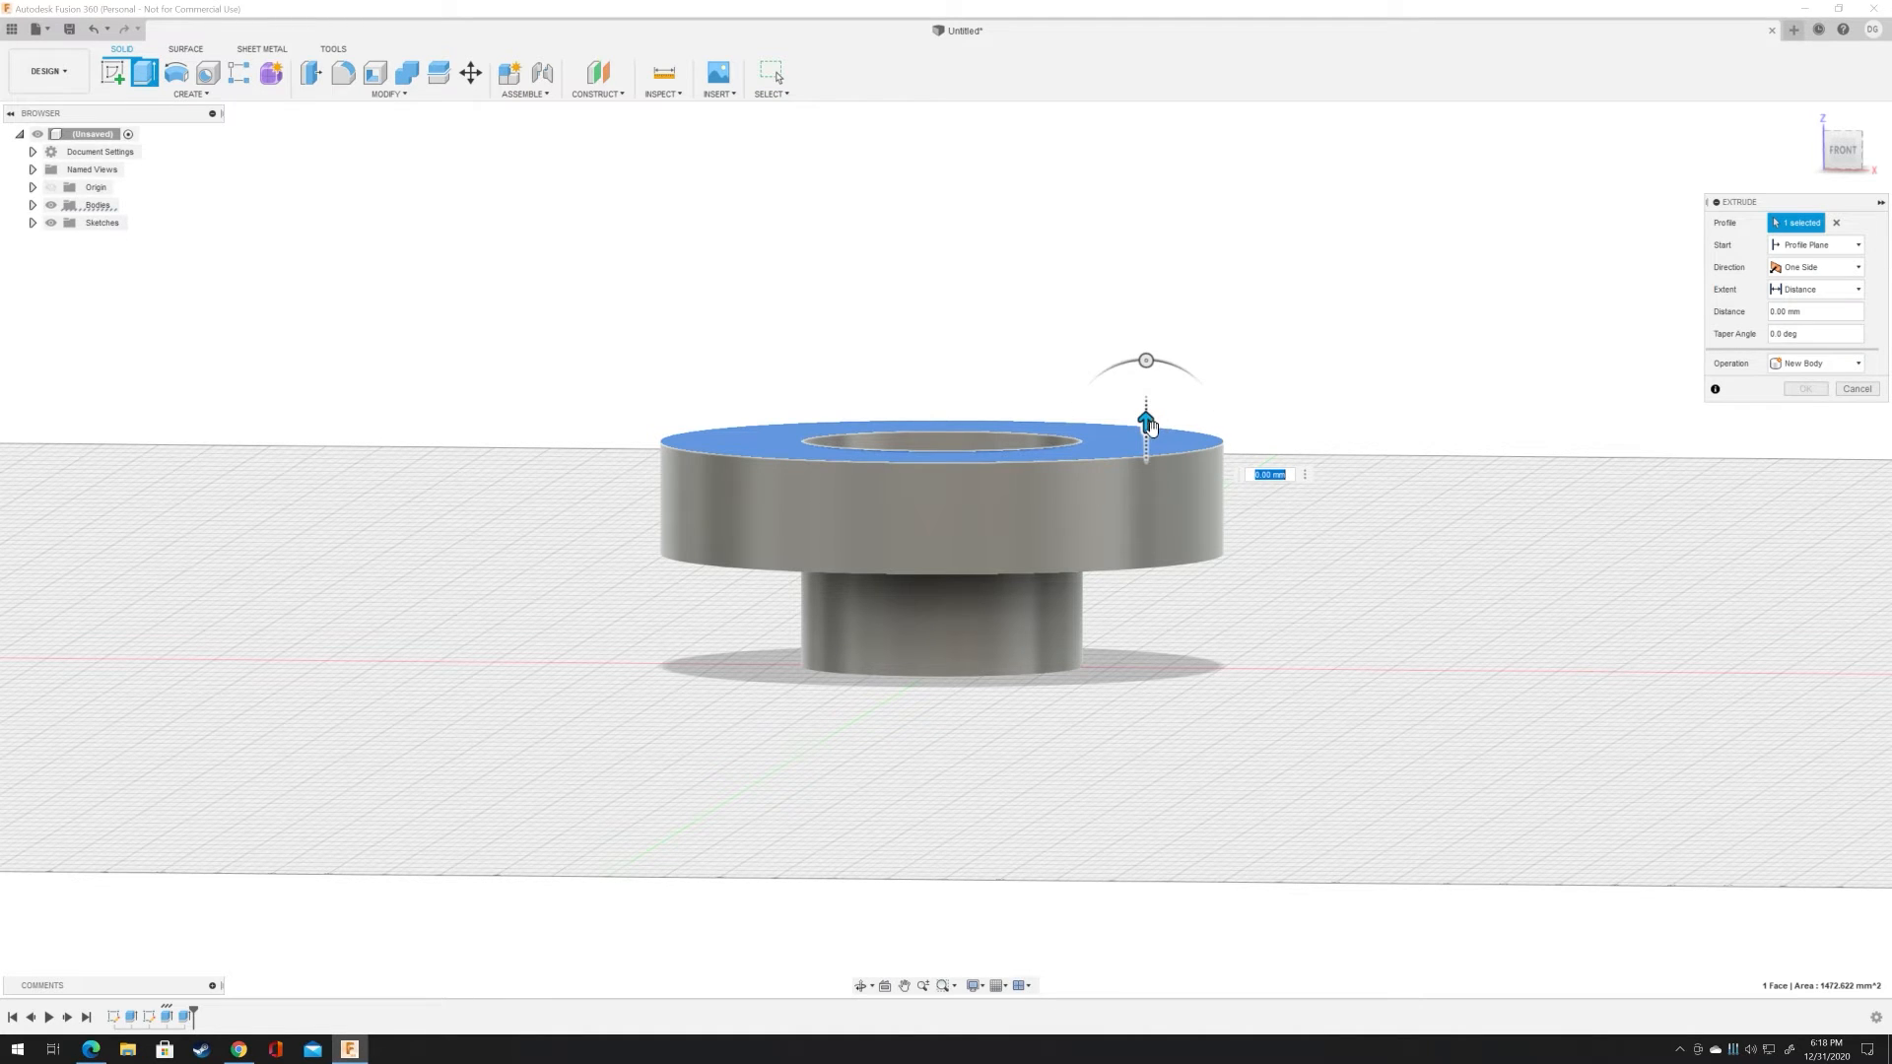
drag(1152, 426, 1155, 416)
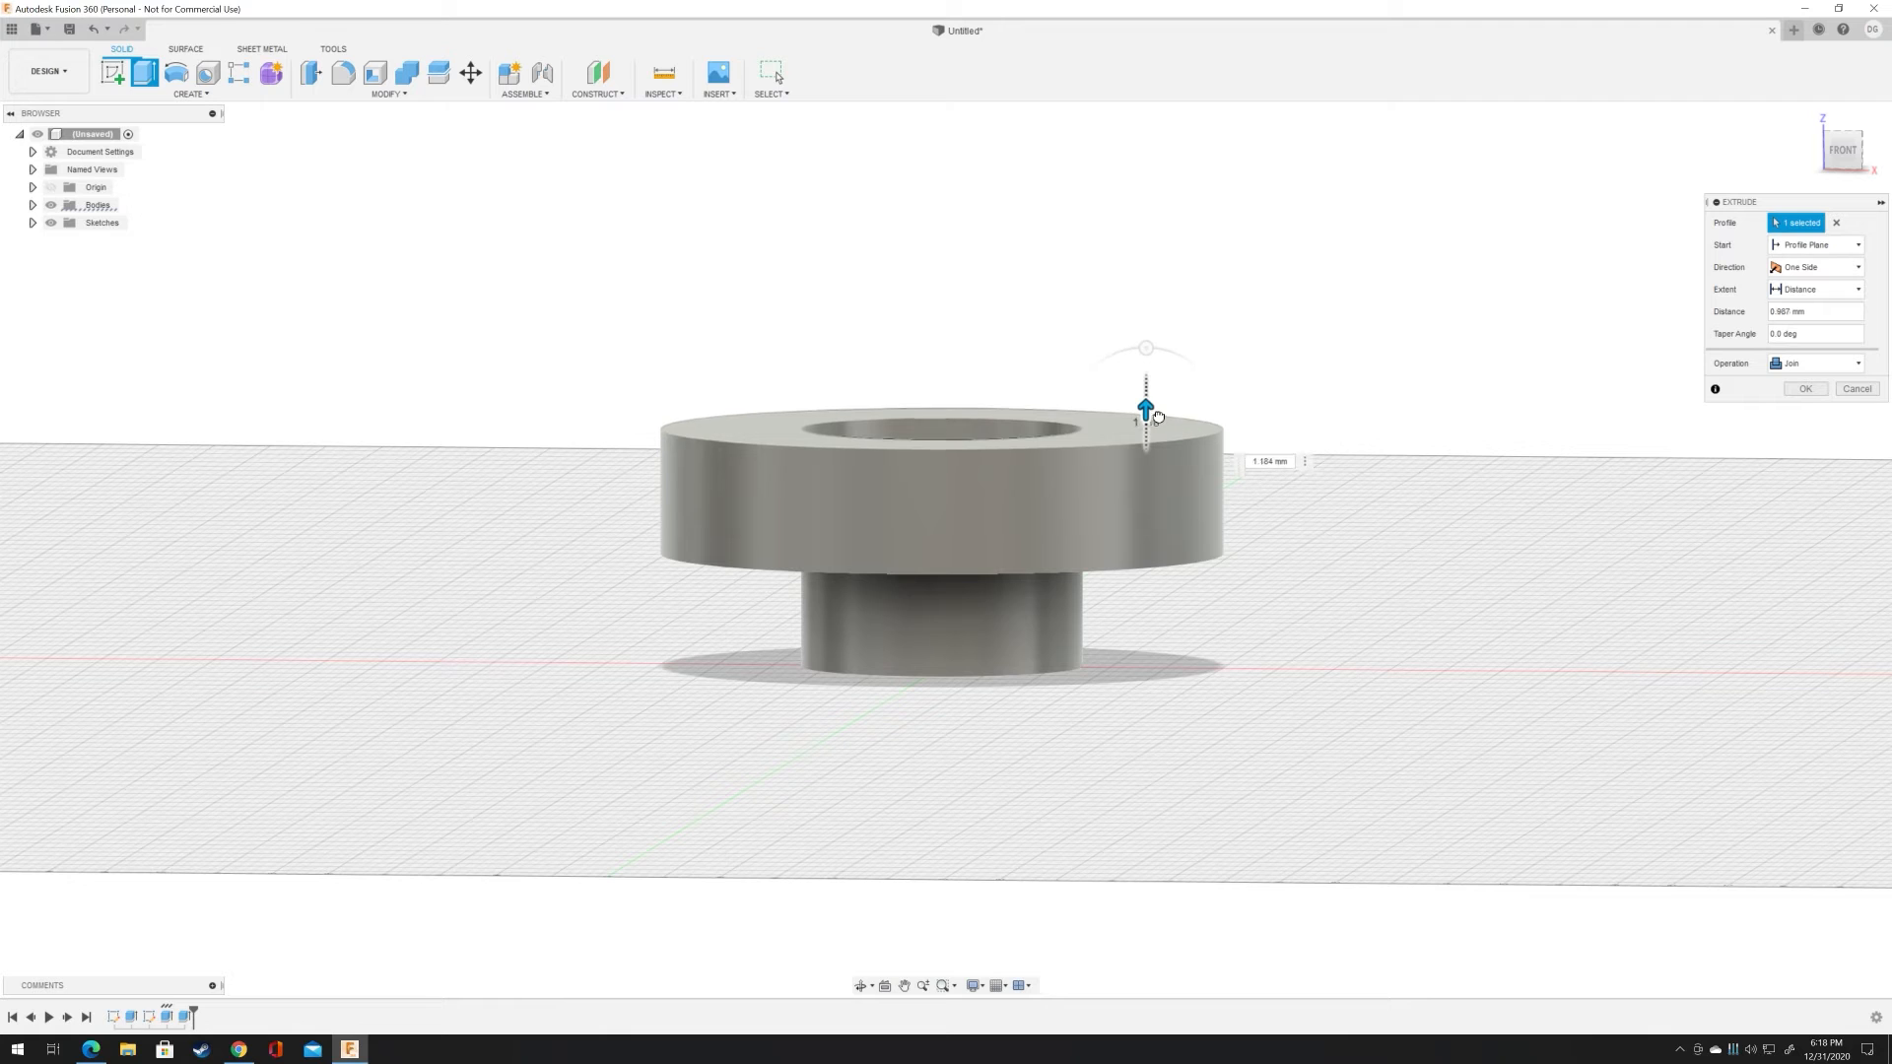
drag(1157, 414, 1156, 411)
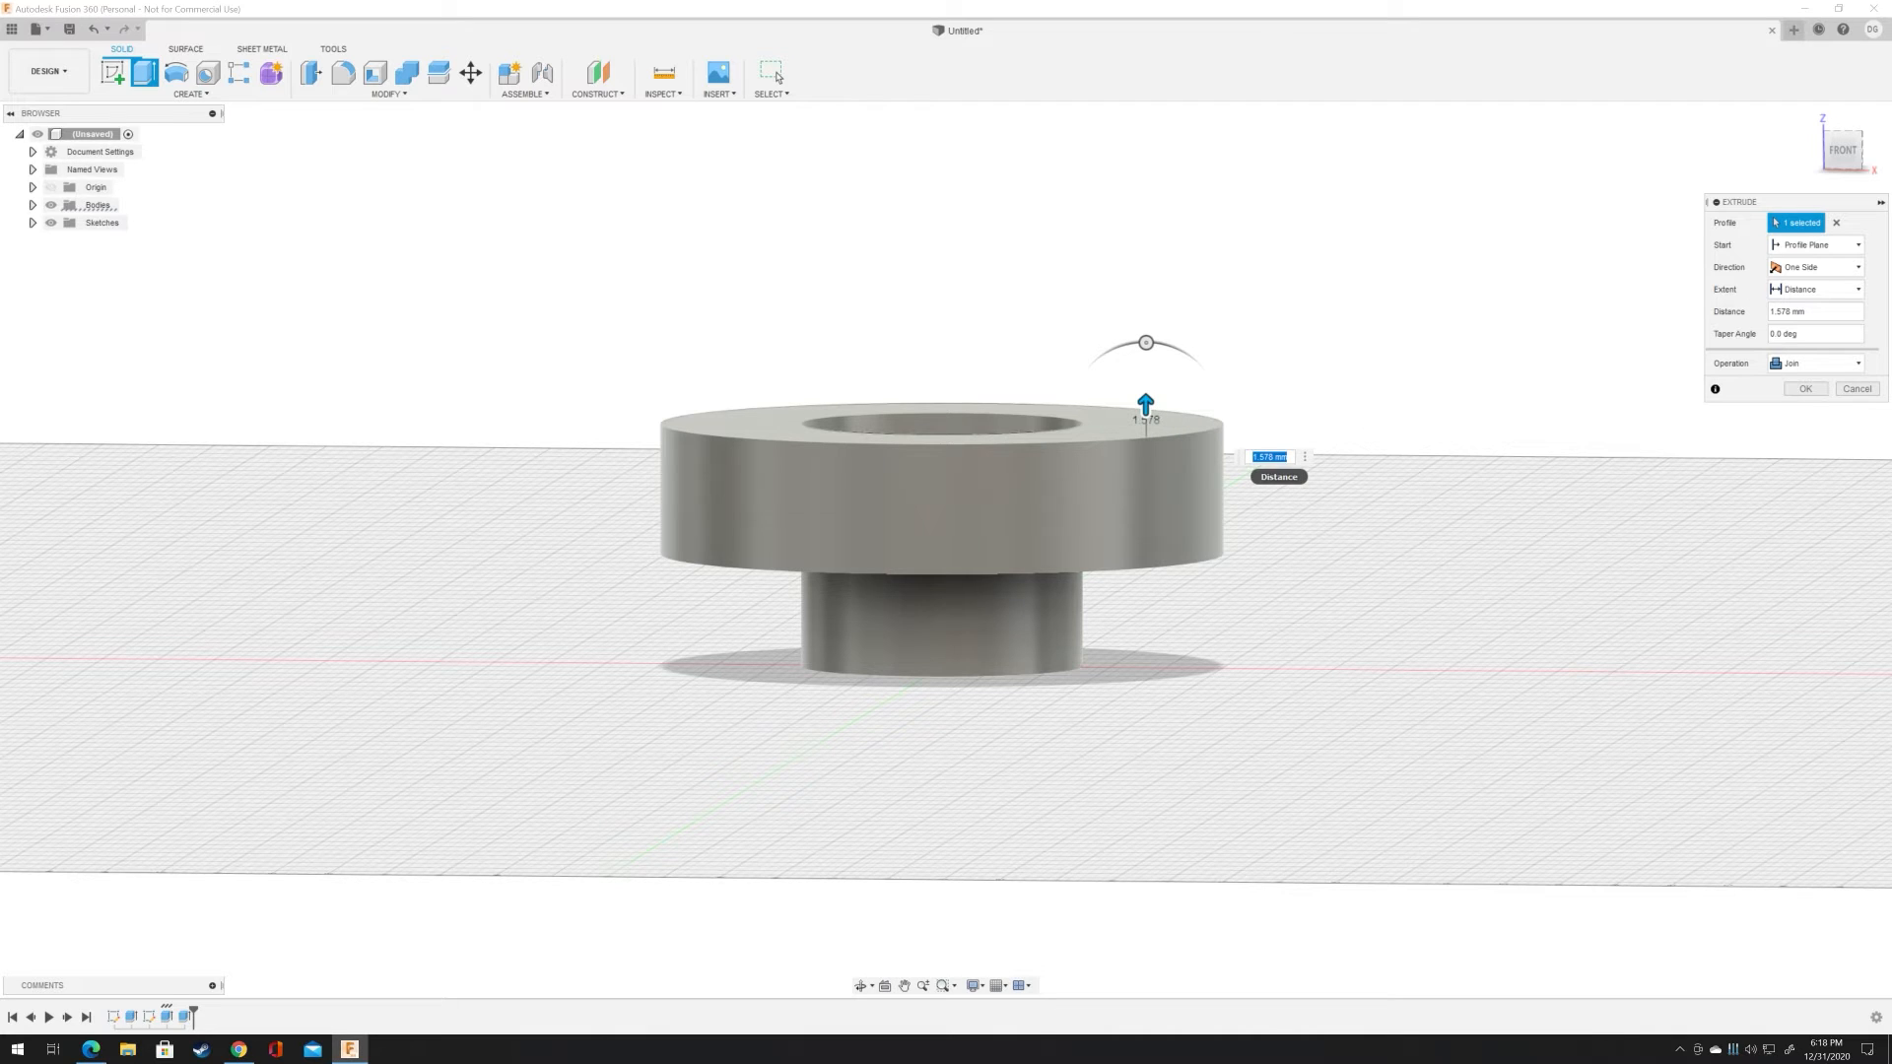
double_click(1255, 457)
text(3)
key(Return)
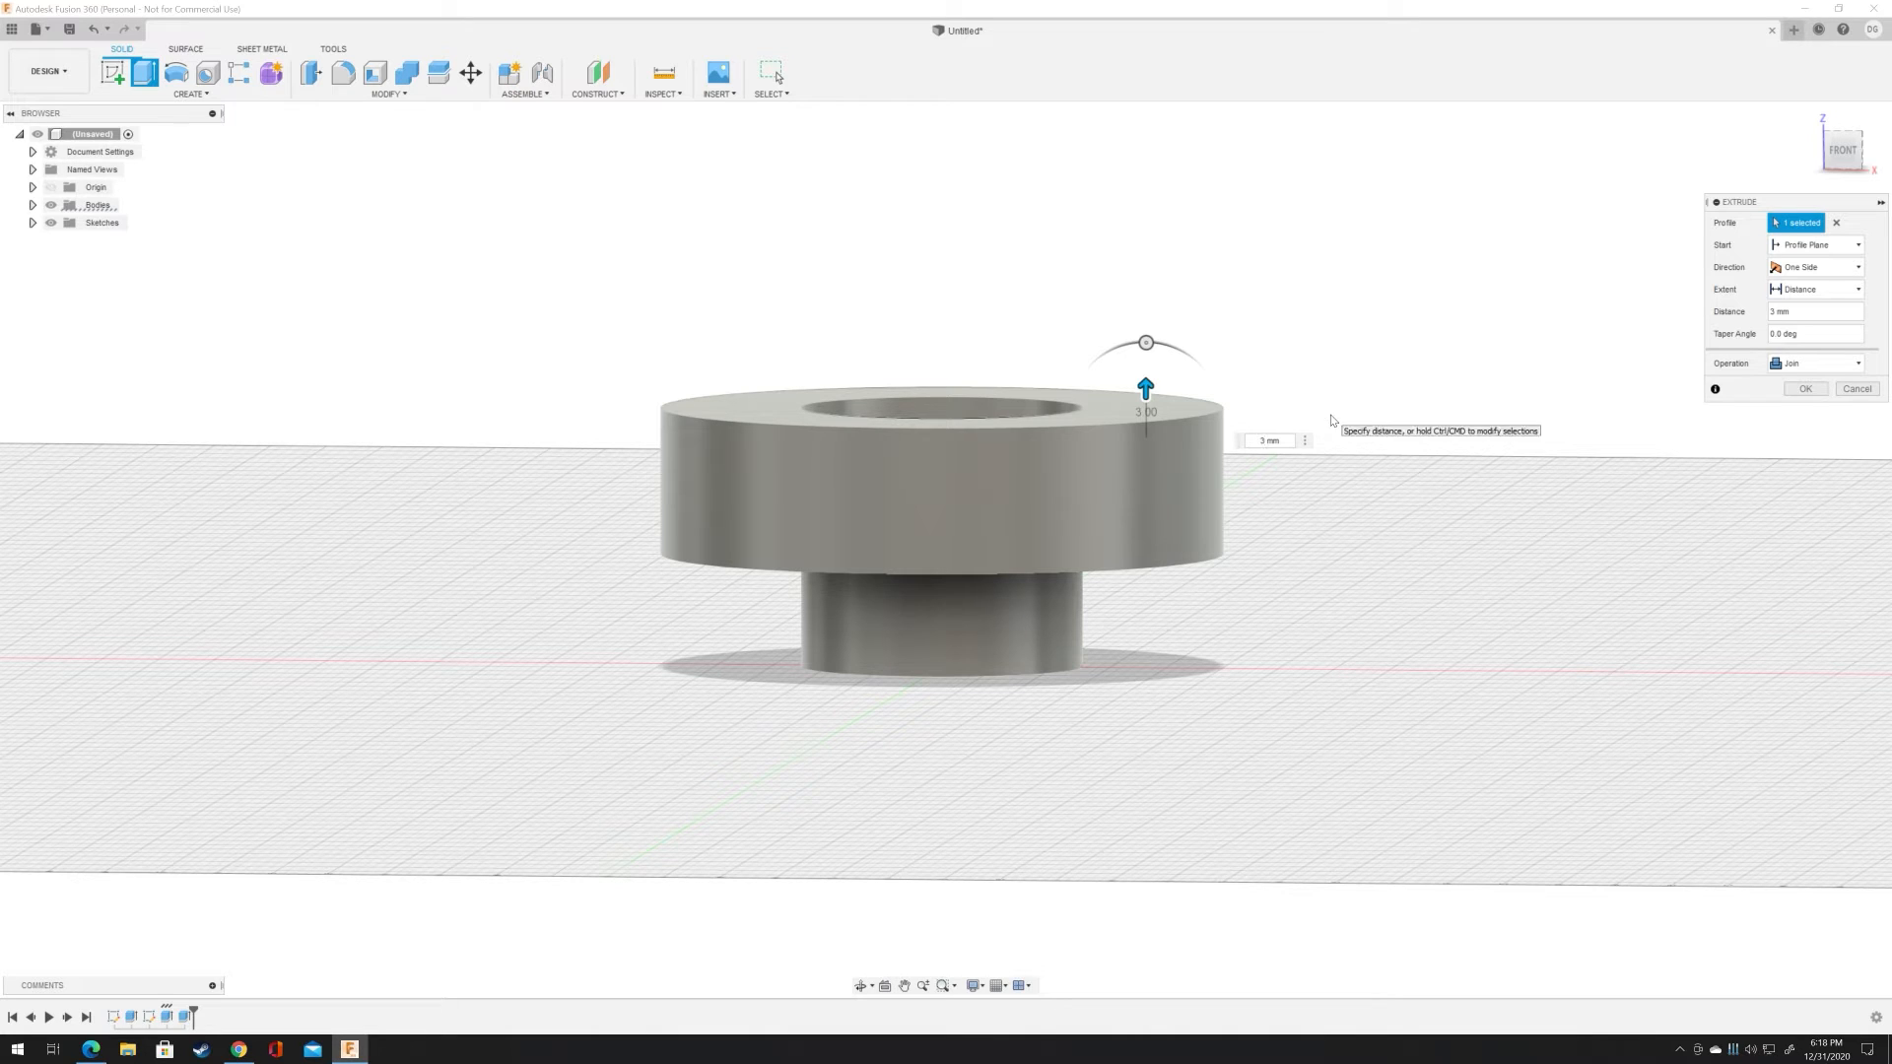
click(1804, 389)
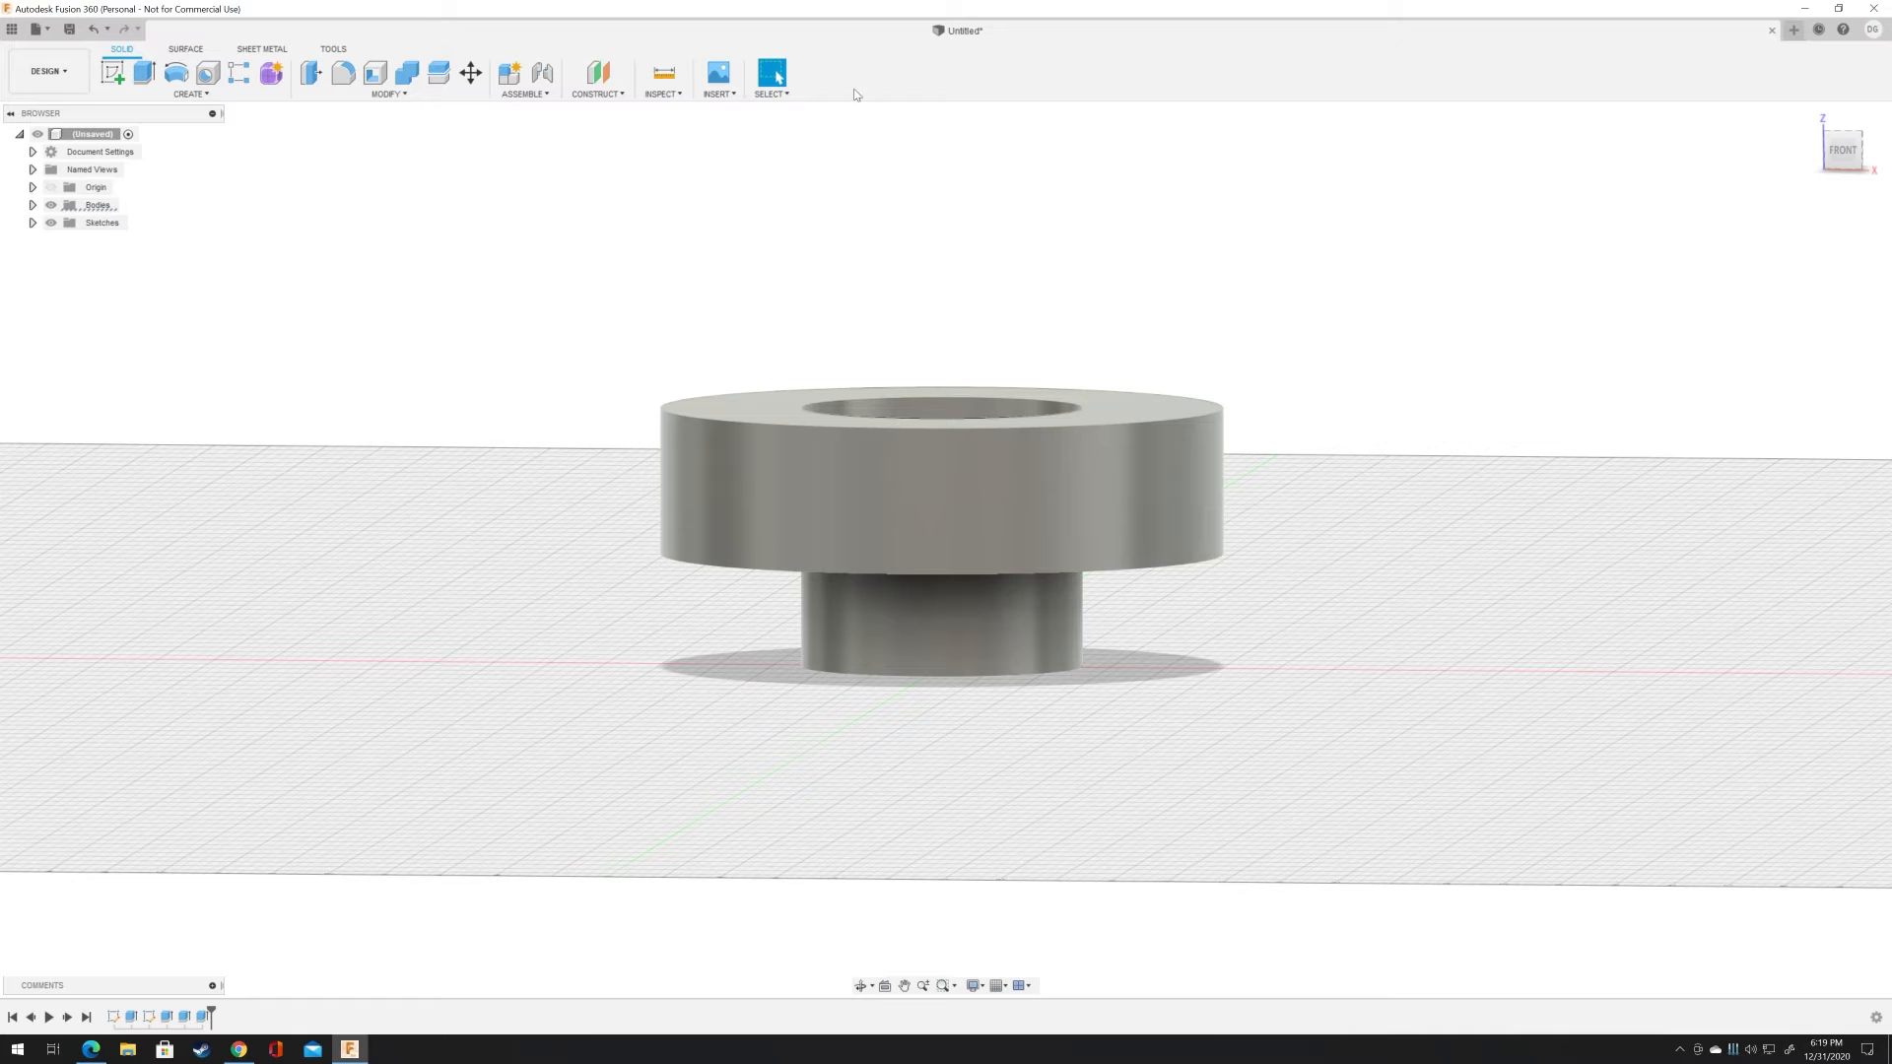
Step: Section the part through the XZ origin plane and examine the raised ring and recess from the front and above, without keeping the analysis
click(658, 94)
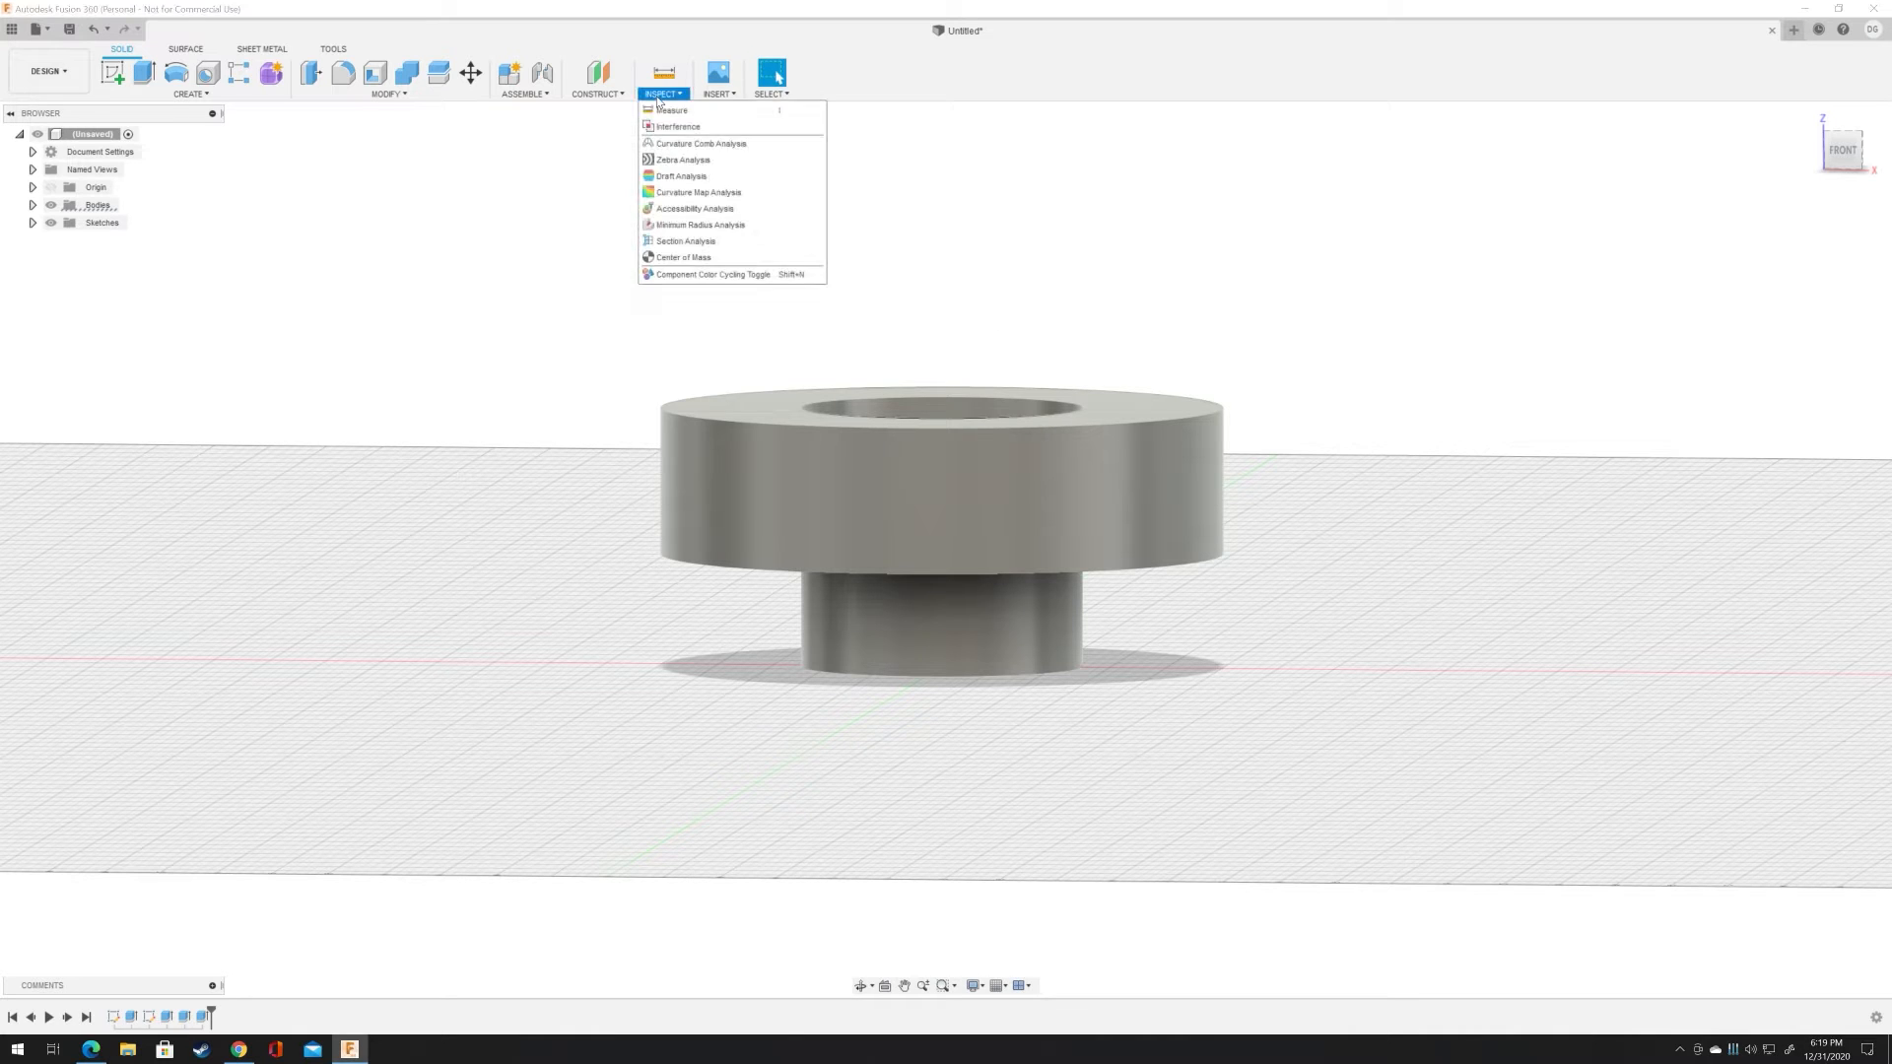
click(685, 242)
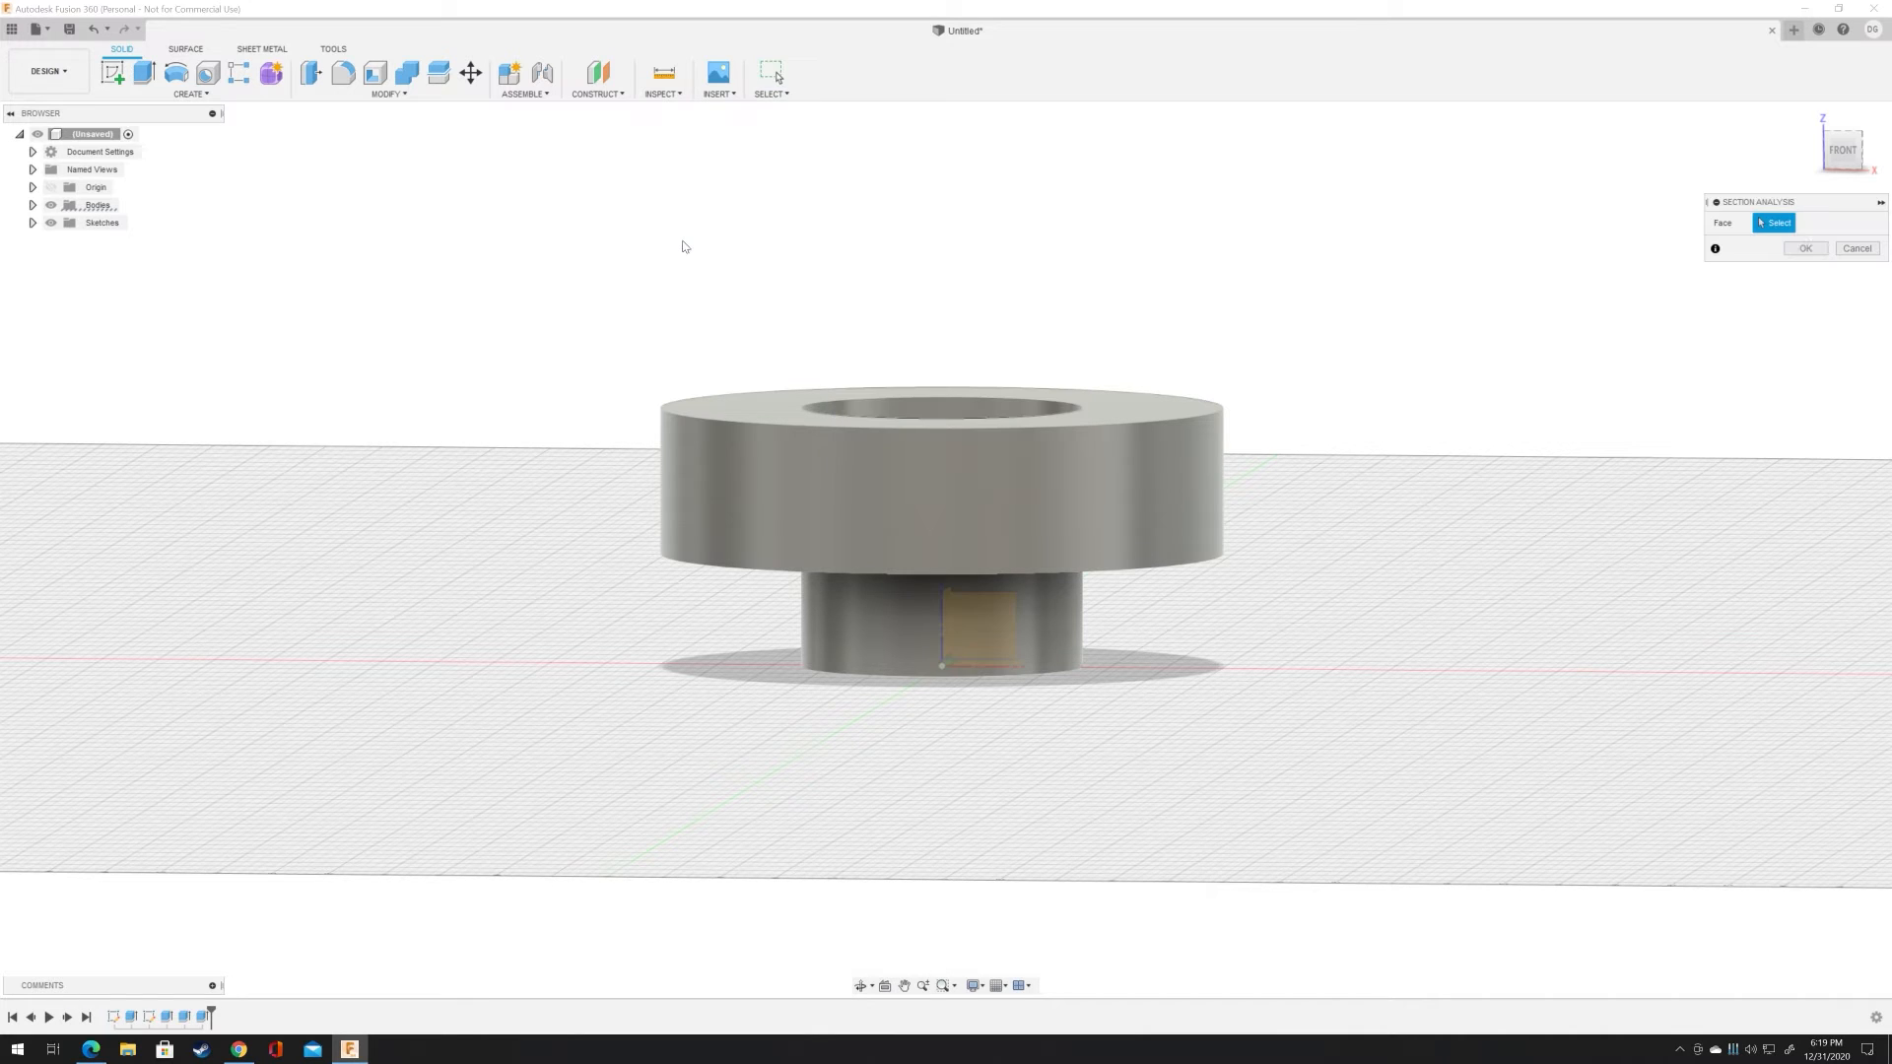
click(1003, 636)
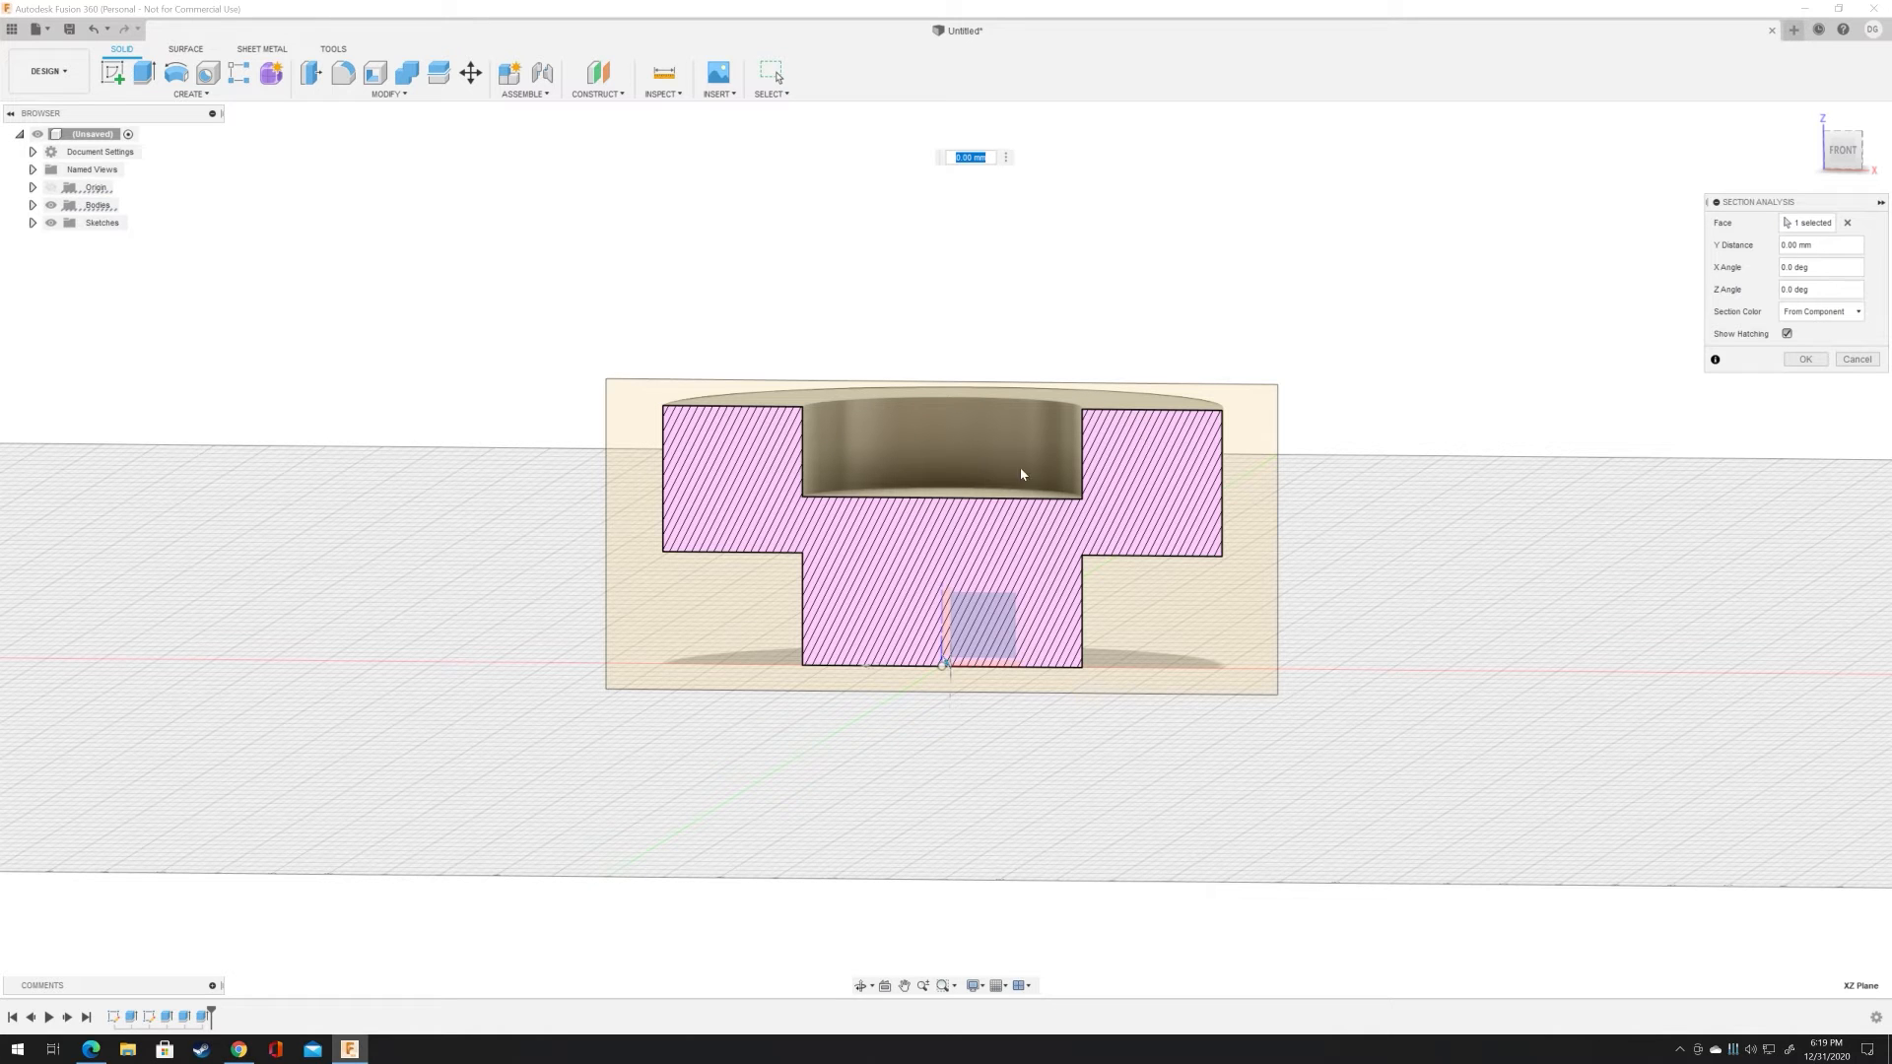
click(1850, 161)
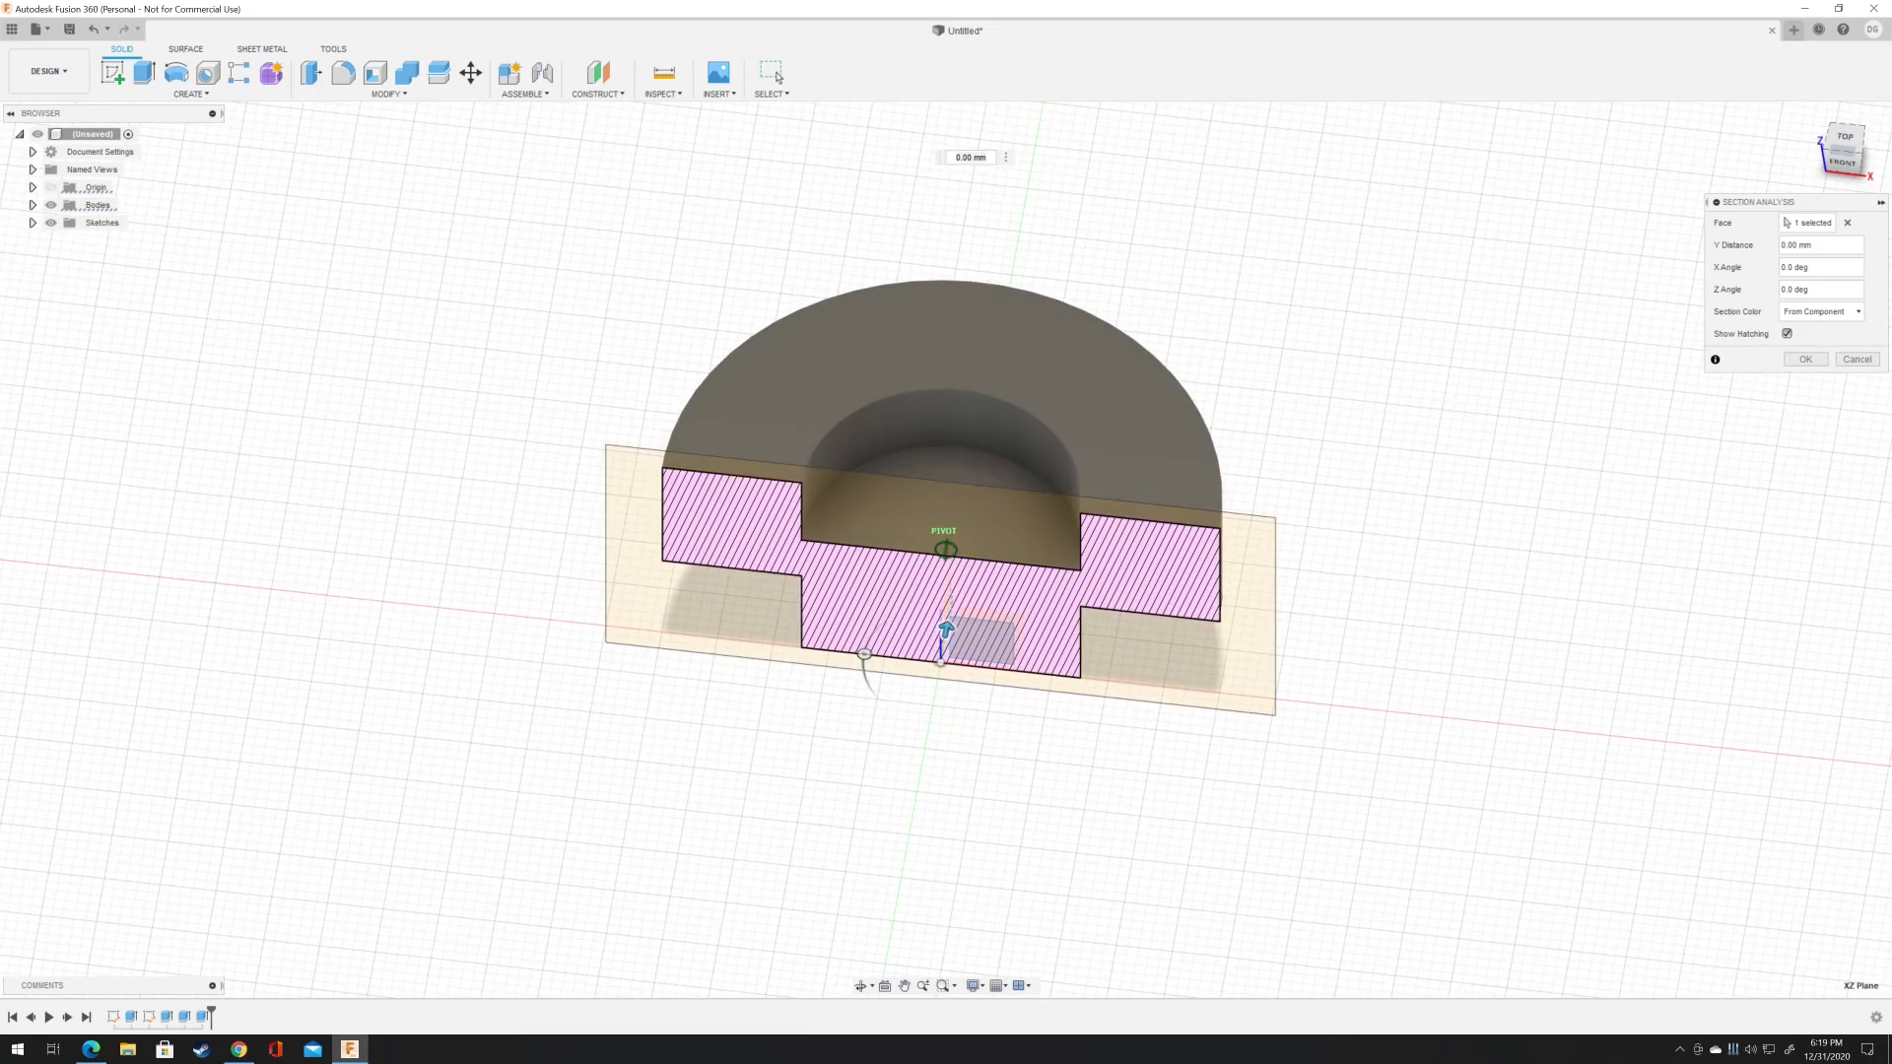
mouse_move(1851, 169)
mouse_down()
mouse_move(1850, 148)
mouse_move(1854, 199)
mouse_move(1825, 209)
mouse_move(1852, 154)
mouse_up()
shift+middle_drag(948, 663, 875, 670)
drag(1809, 213, 1800, 174)
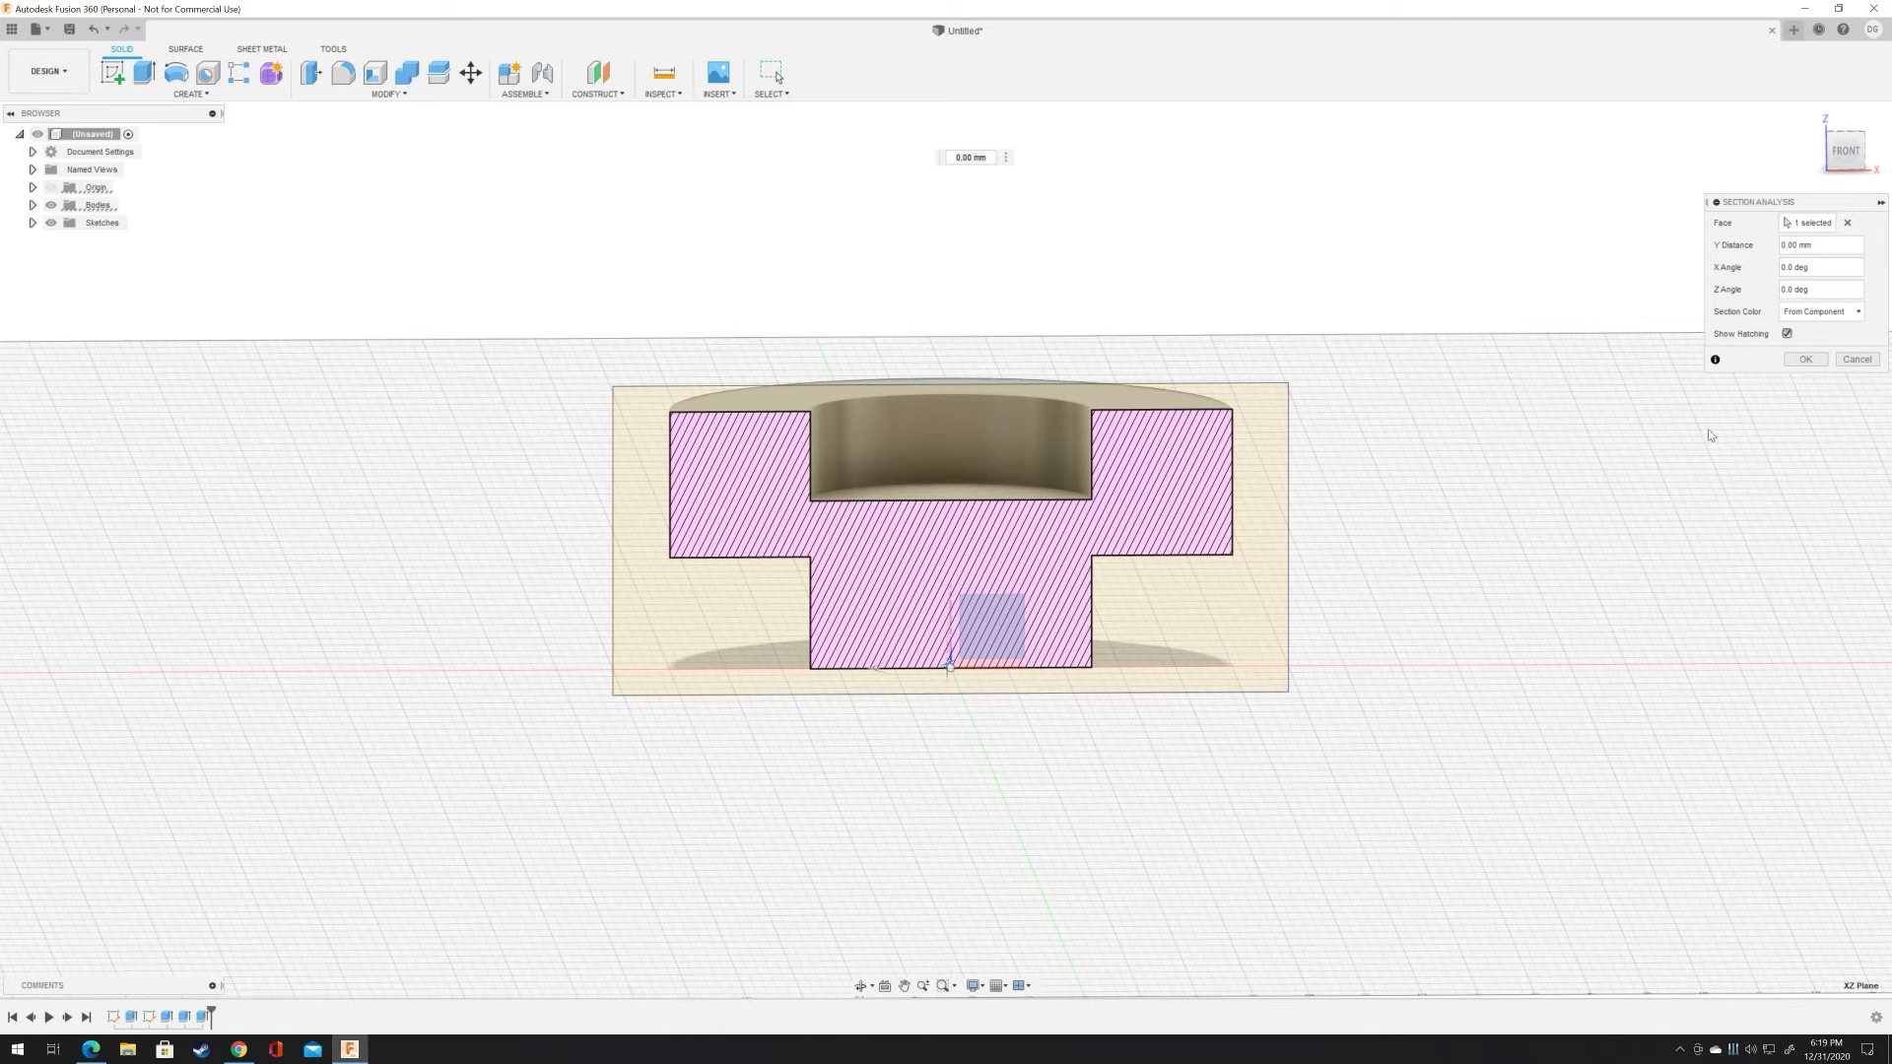
click(1857, 359)
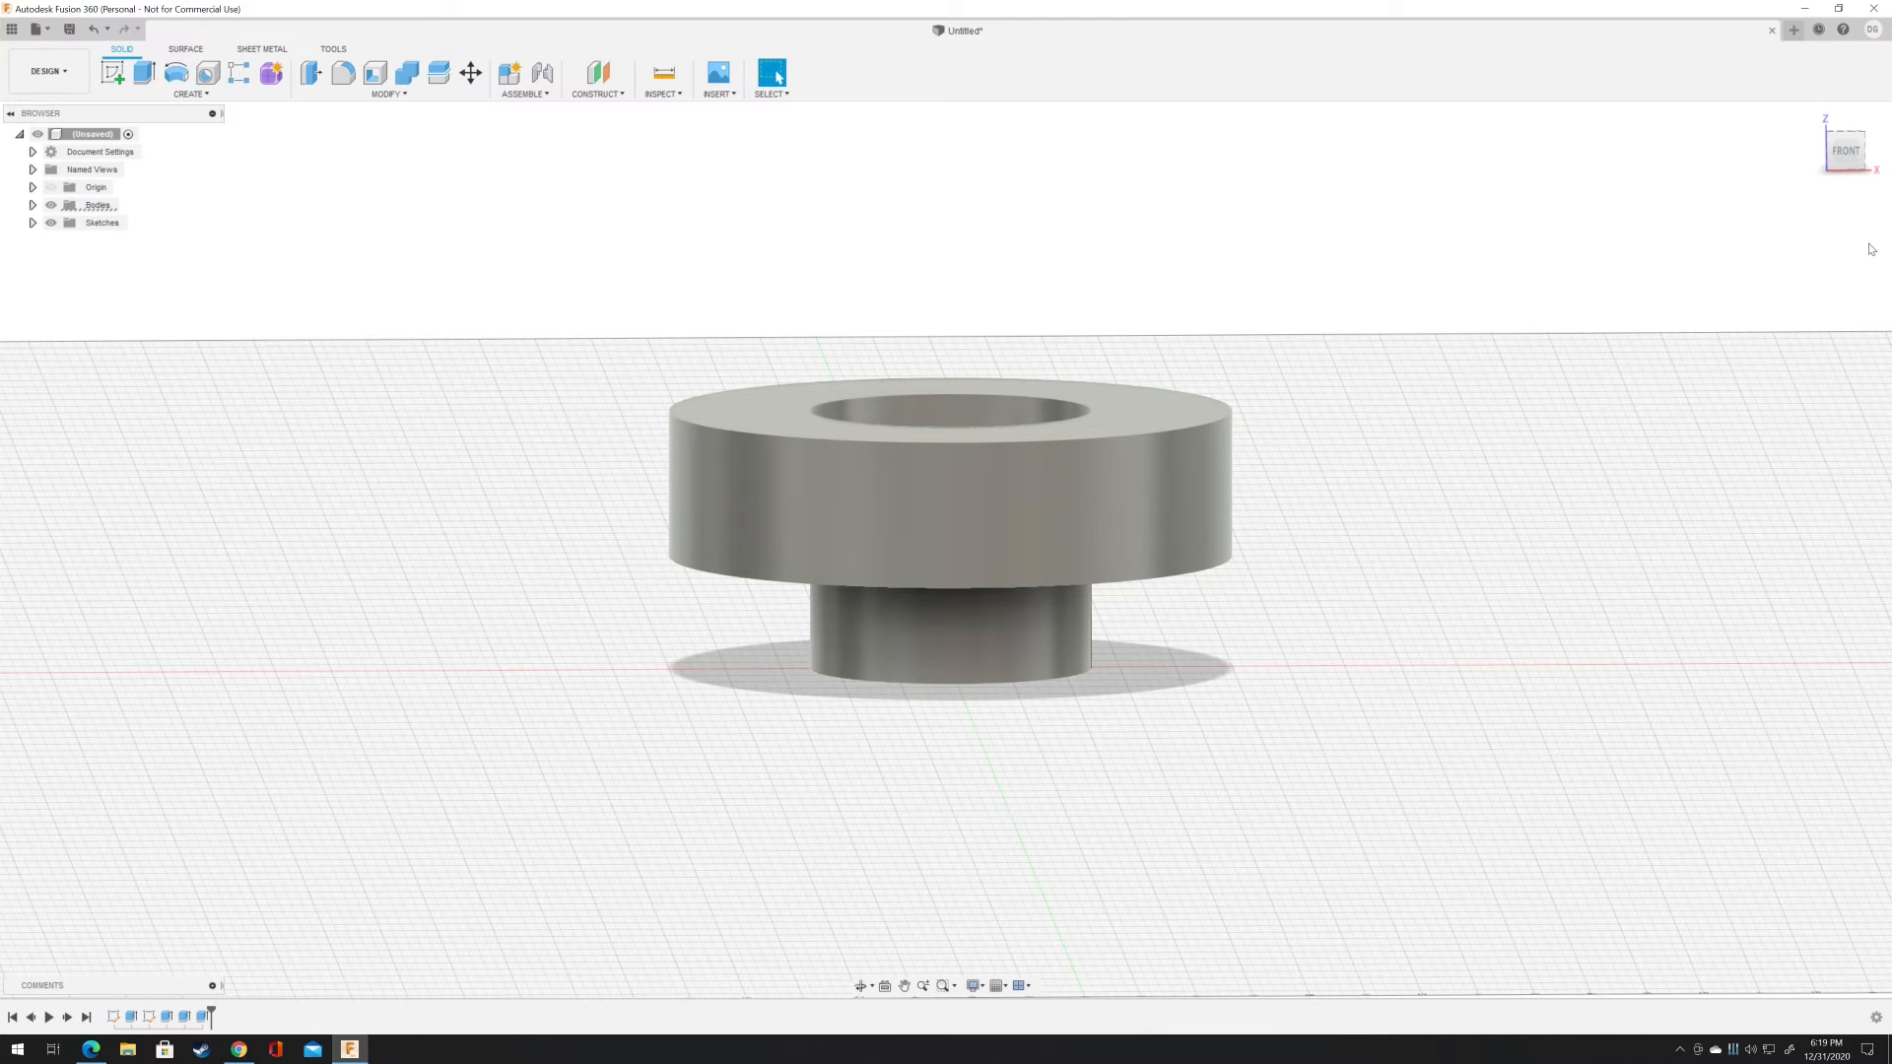
Step: Sketch a 33 mm center diameter circle on the XY origin plane, centered 25 mm left of and 25 mm above the origin in top view
mouse_move(1853, 165)
mouse_down()
mouse_move(1858, 292)
mouse_move(1858, 126)
mouse_move(1857, 295)
mouse_up()
click(1852, 150)
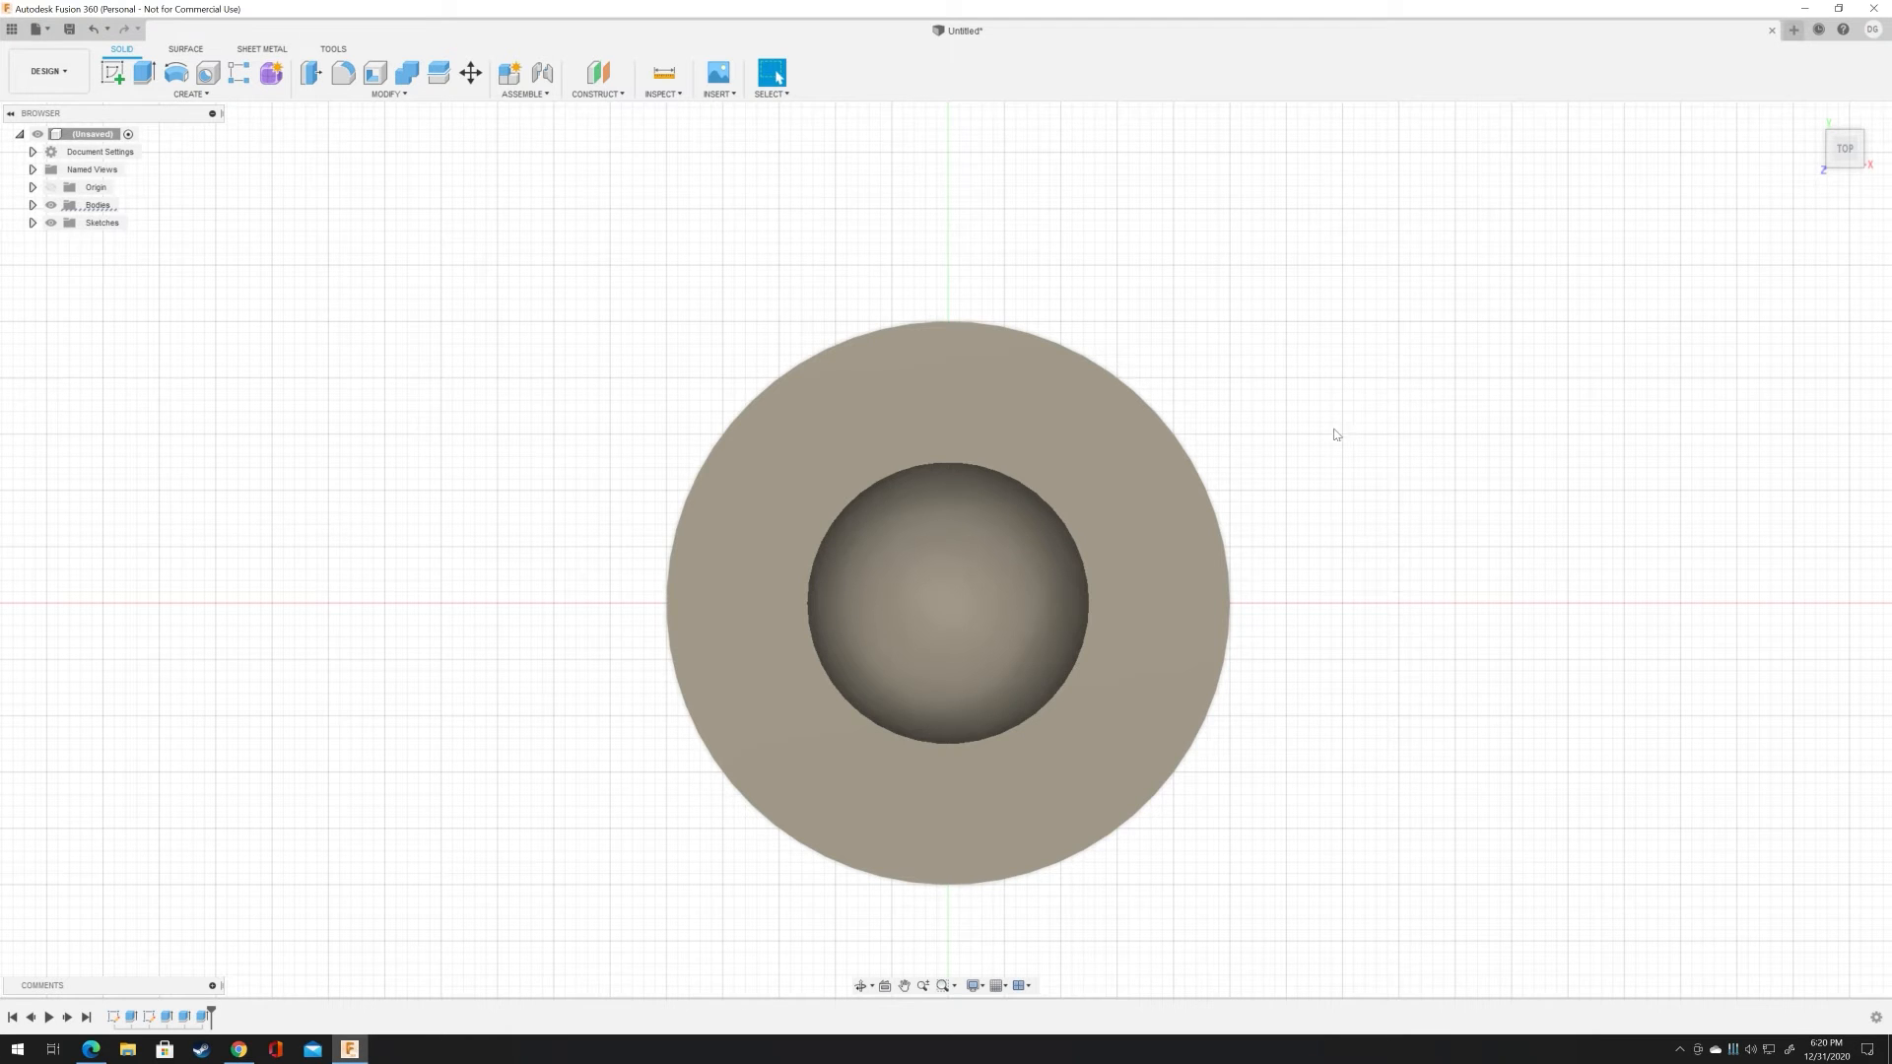
scroll(1348, 429, down, 1)
scroll(1348, 429, down, 1)
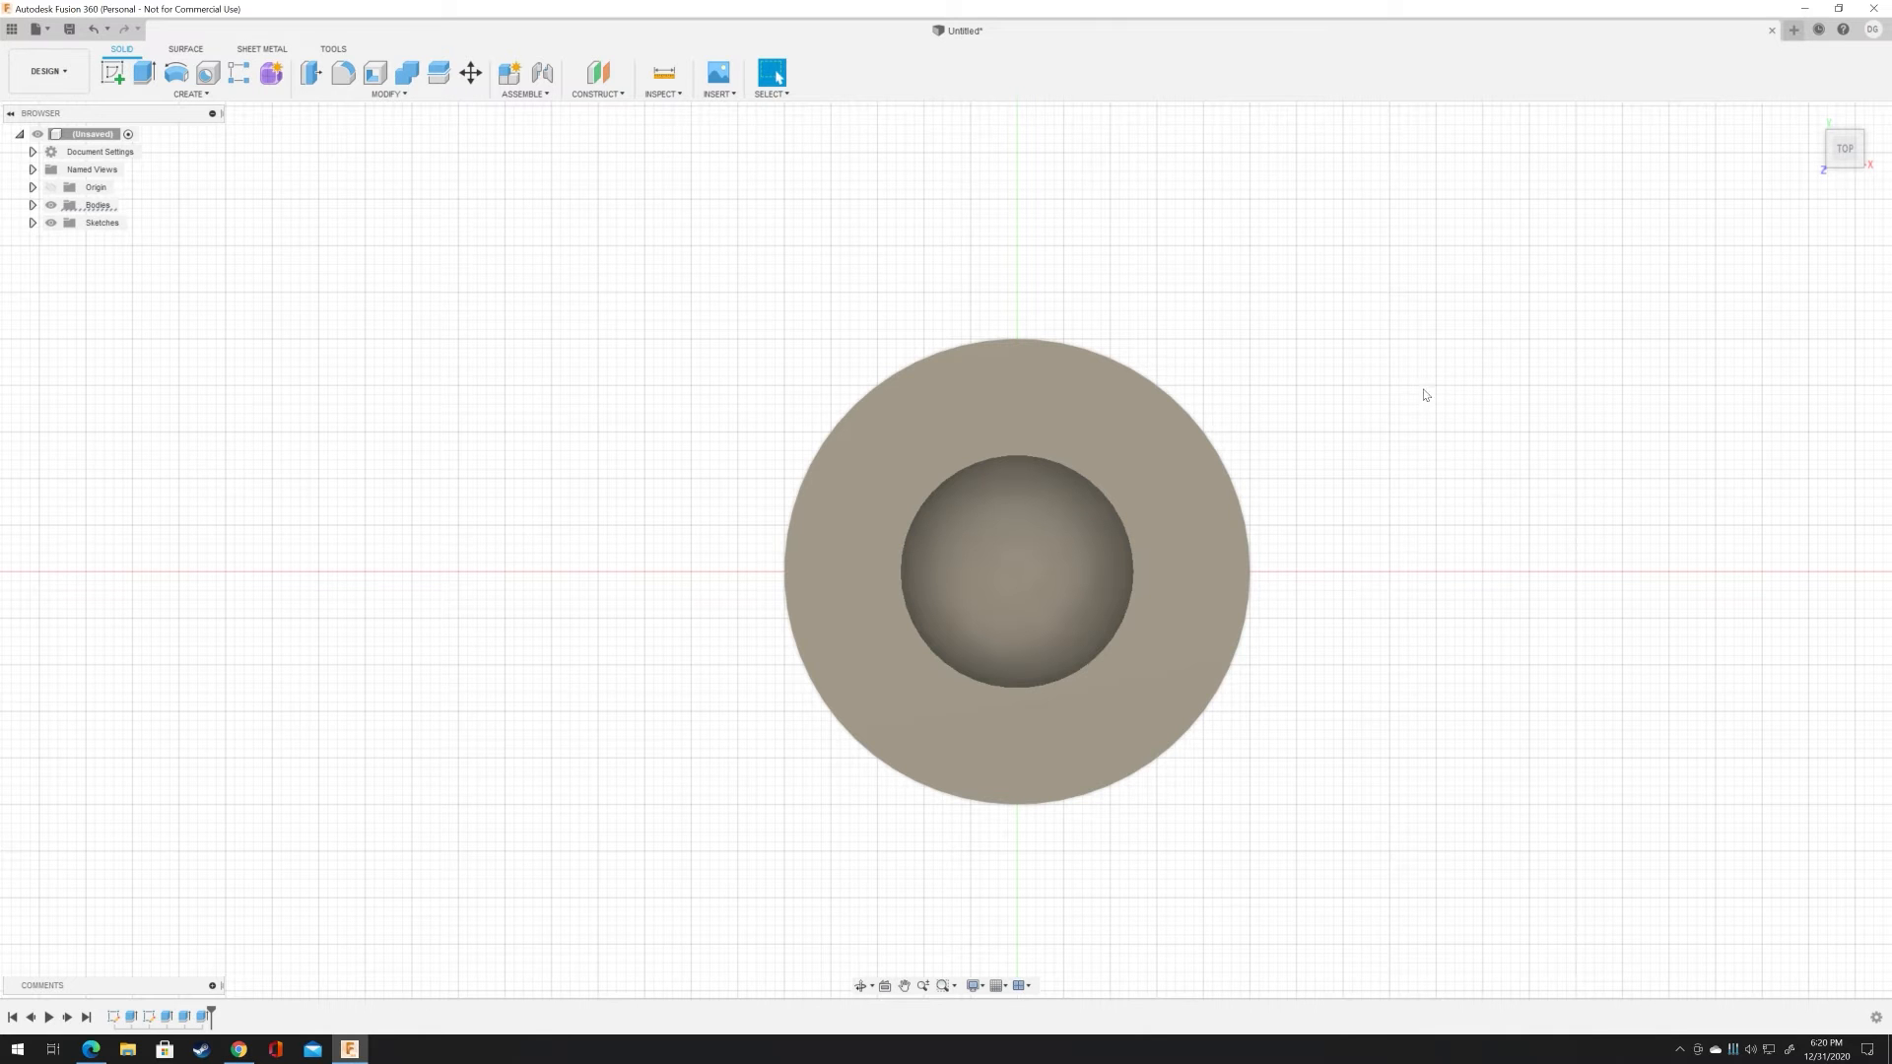
scroll(1409, 399, up, 2)
scroll(1407, 406, down, 3)
scroll(1407, 401, down, 2)
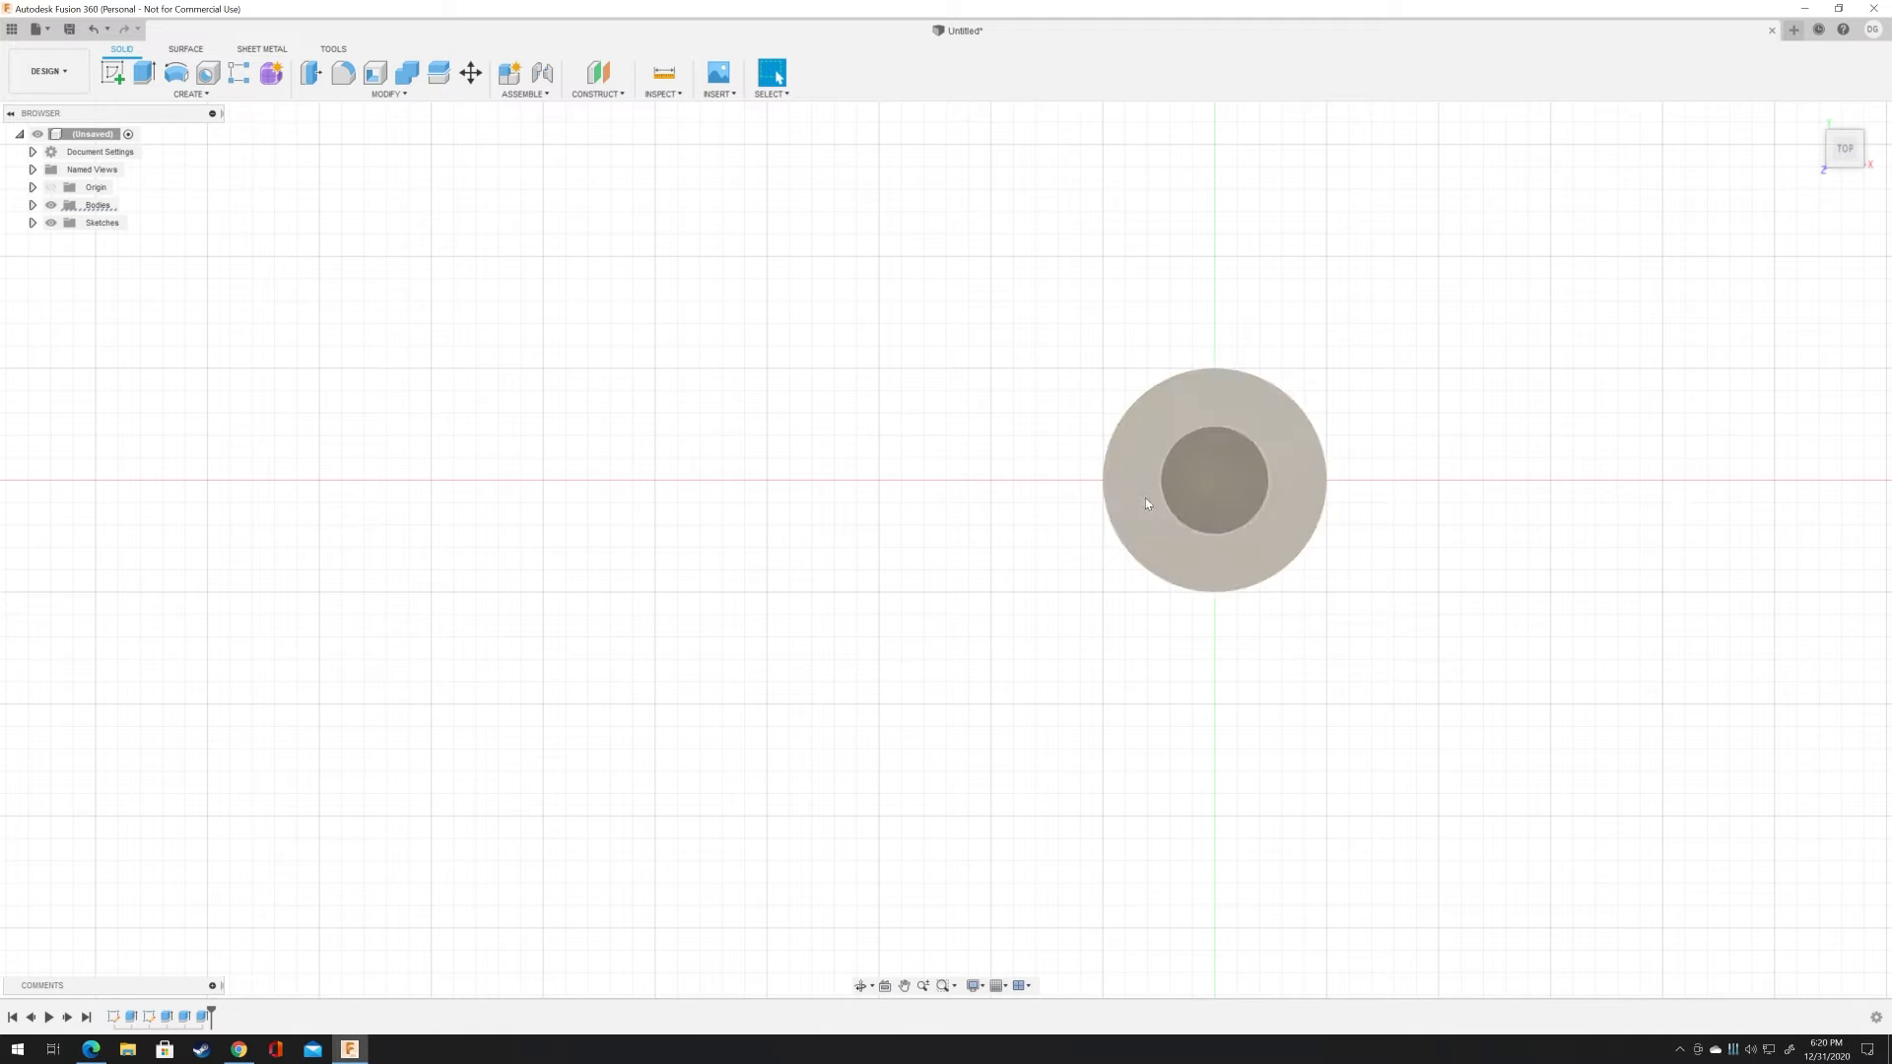
right_click(1104, 376)
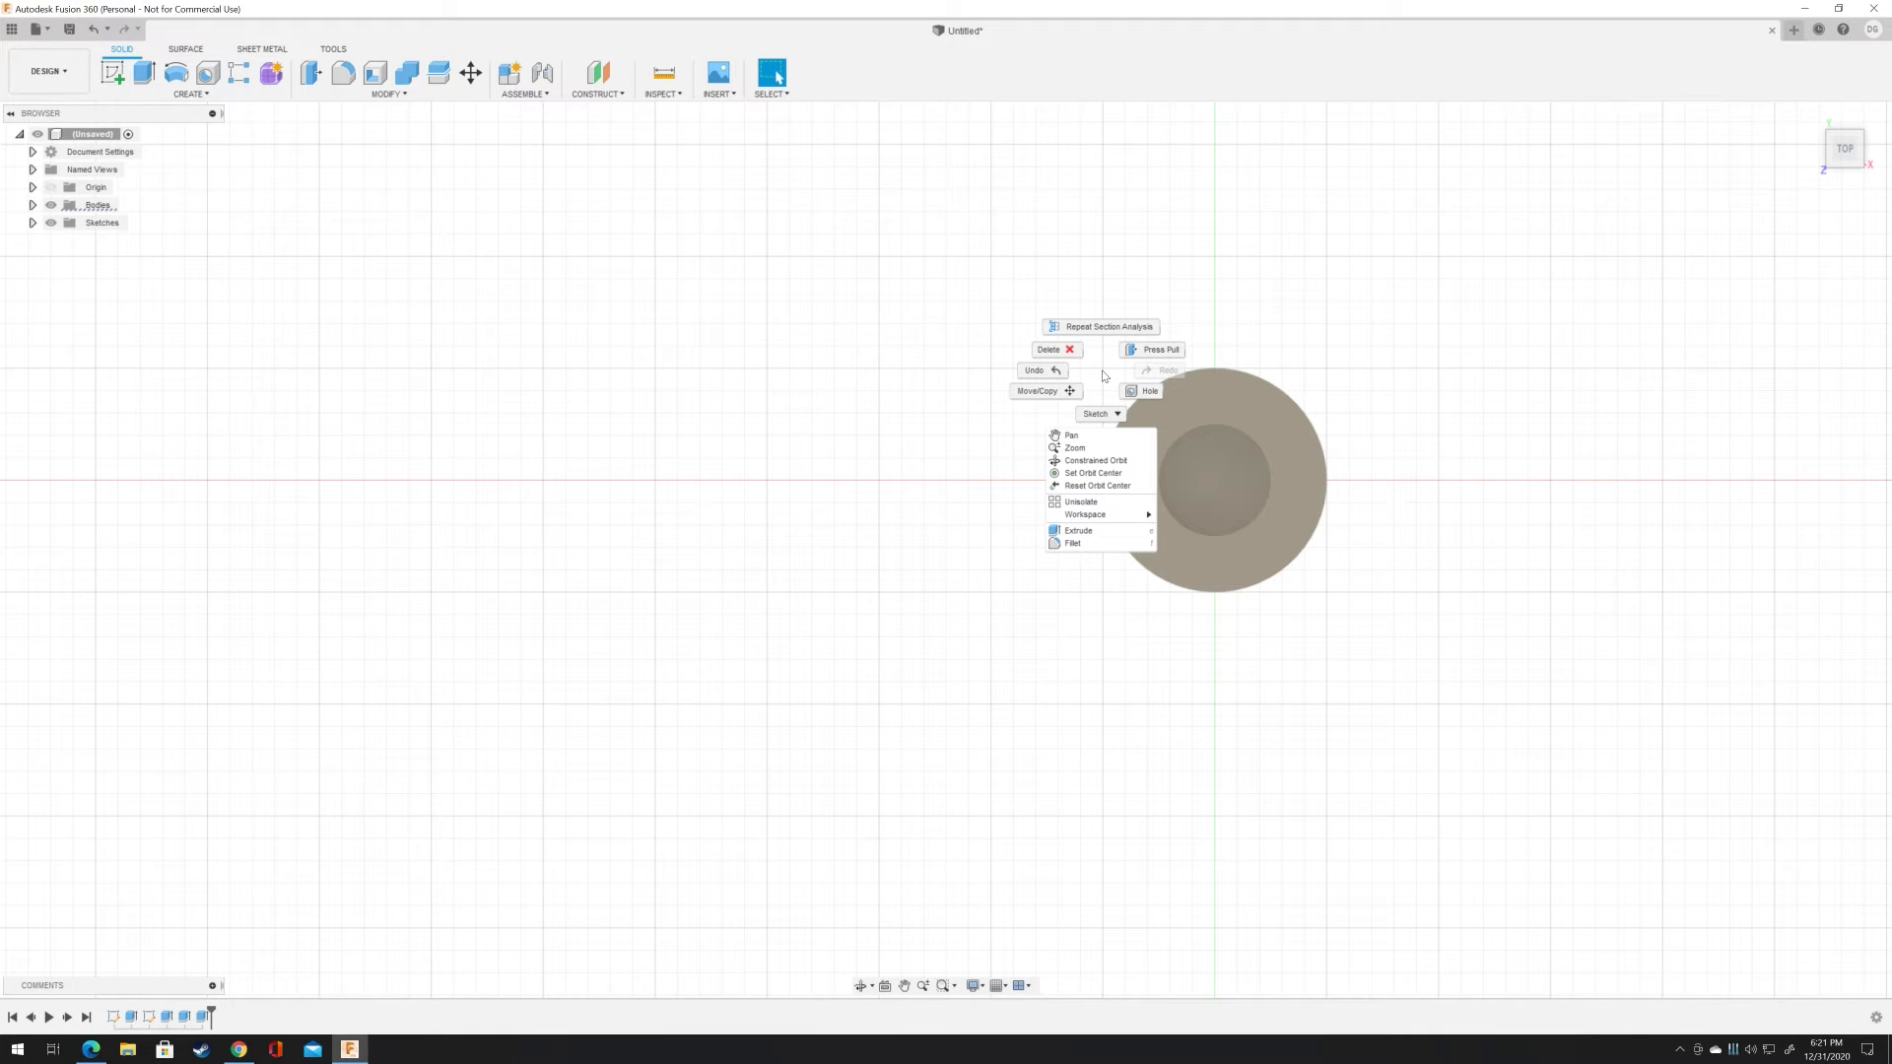
click(1098, 421)
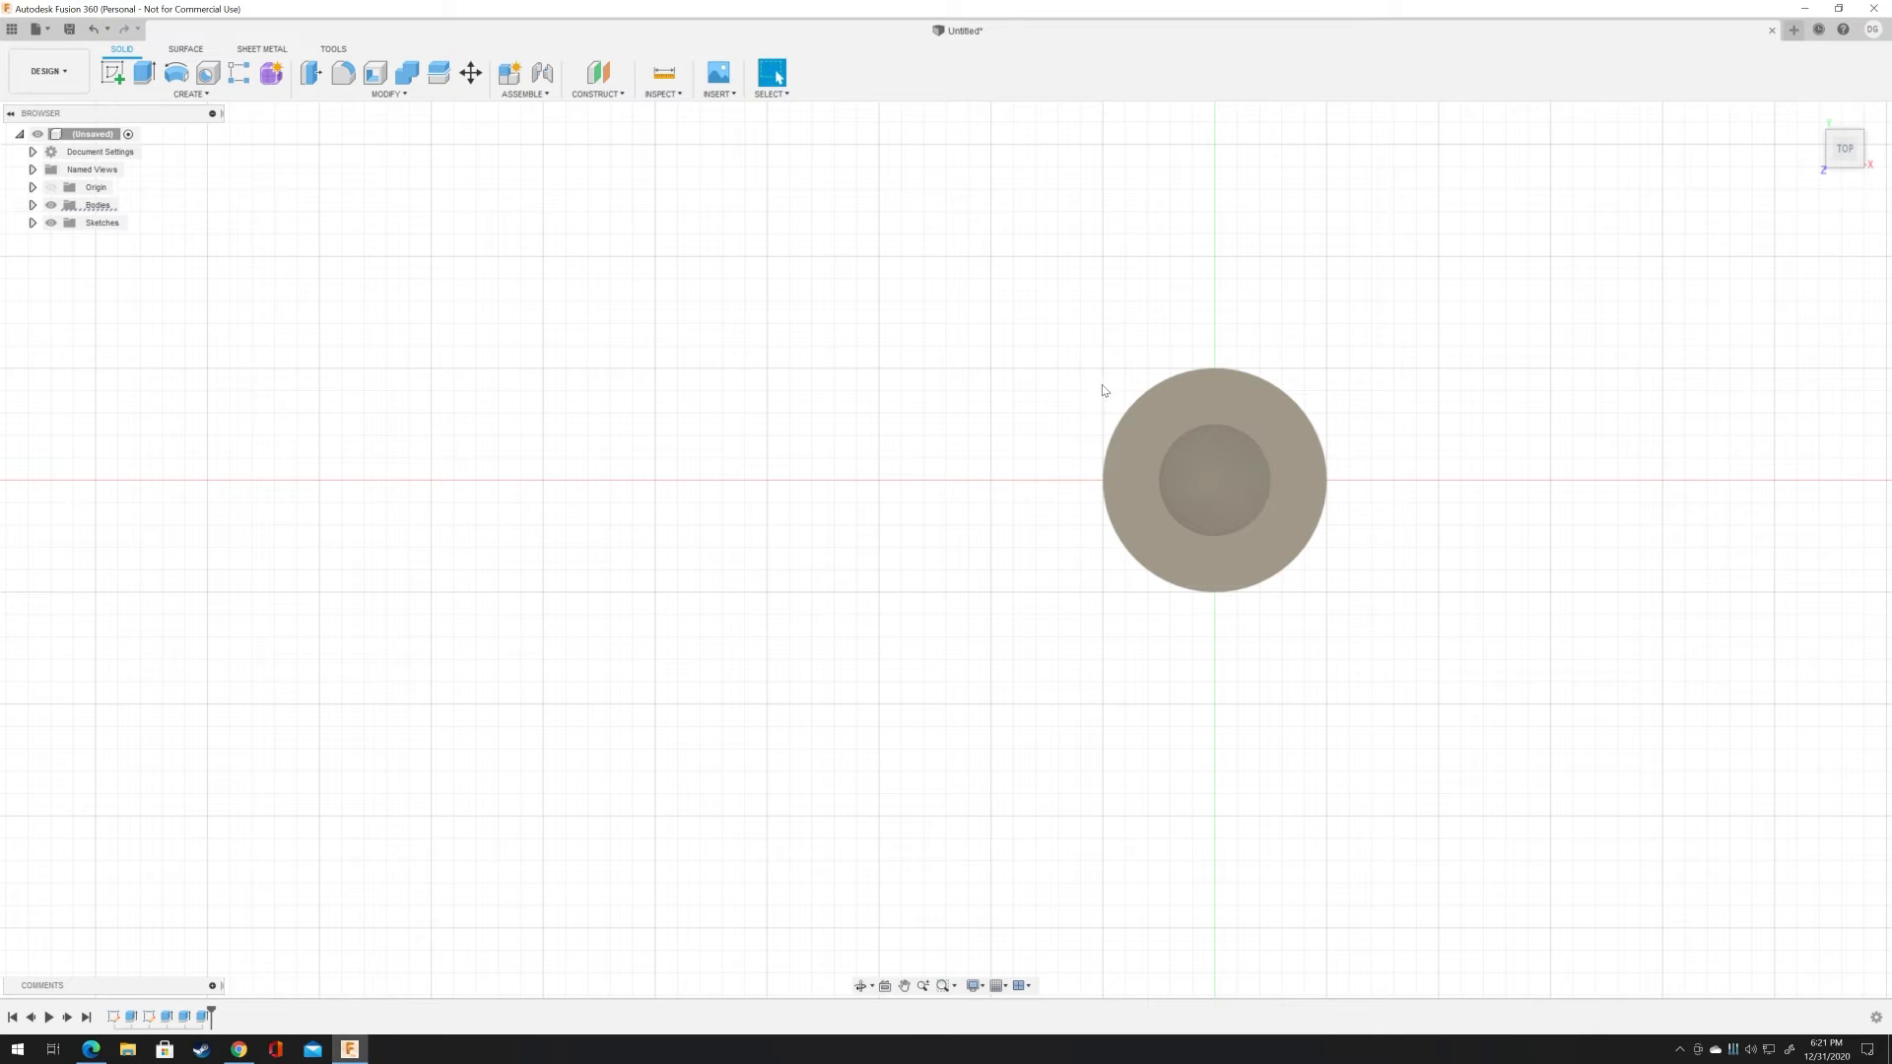
right_click(1107, 375)
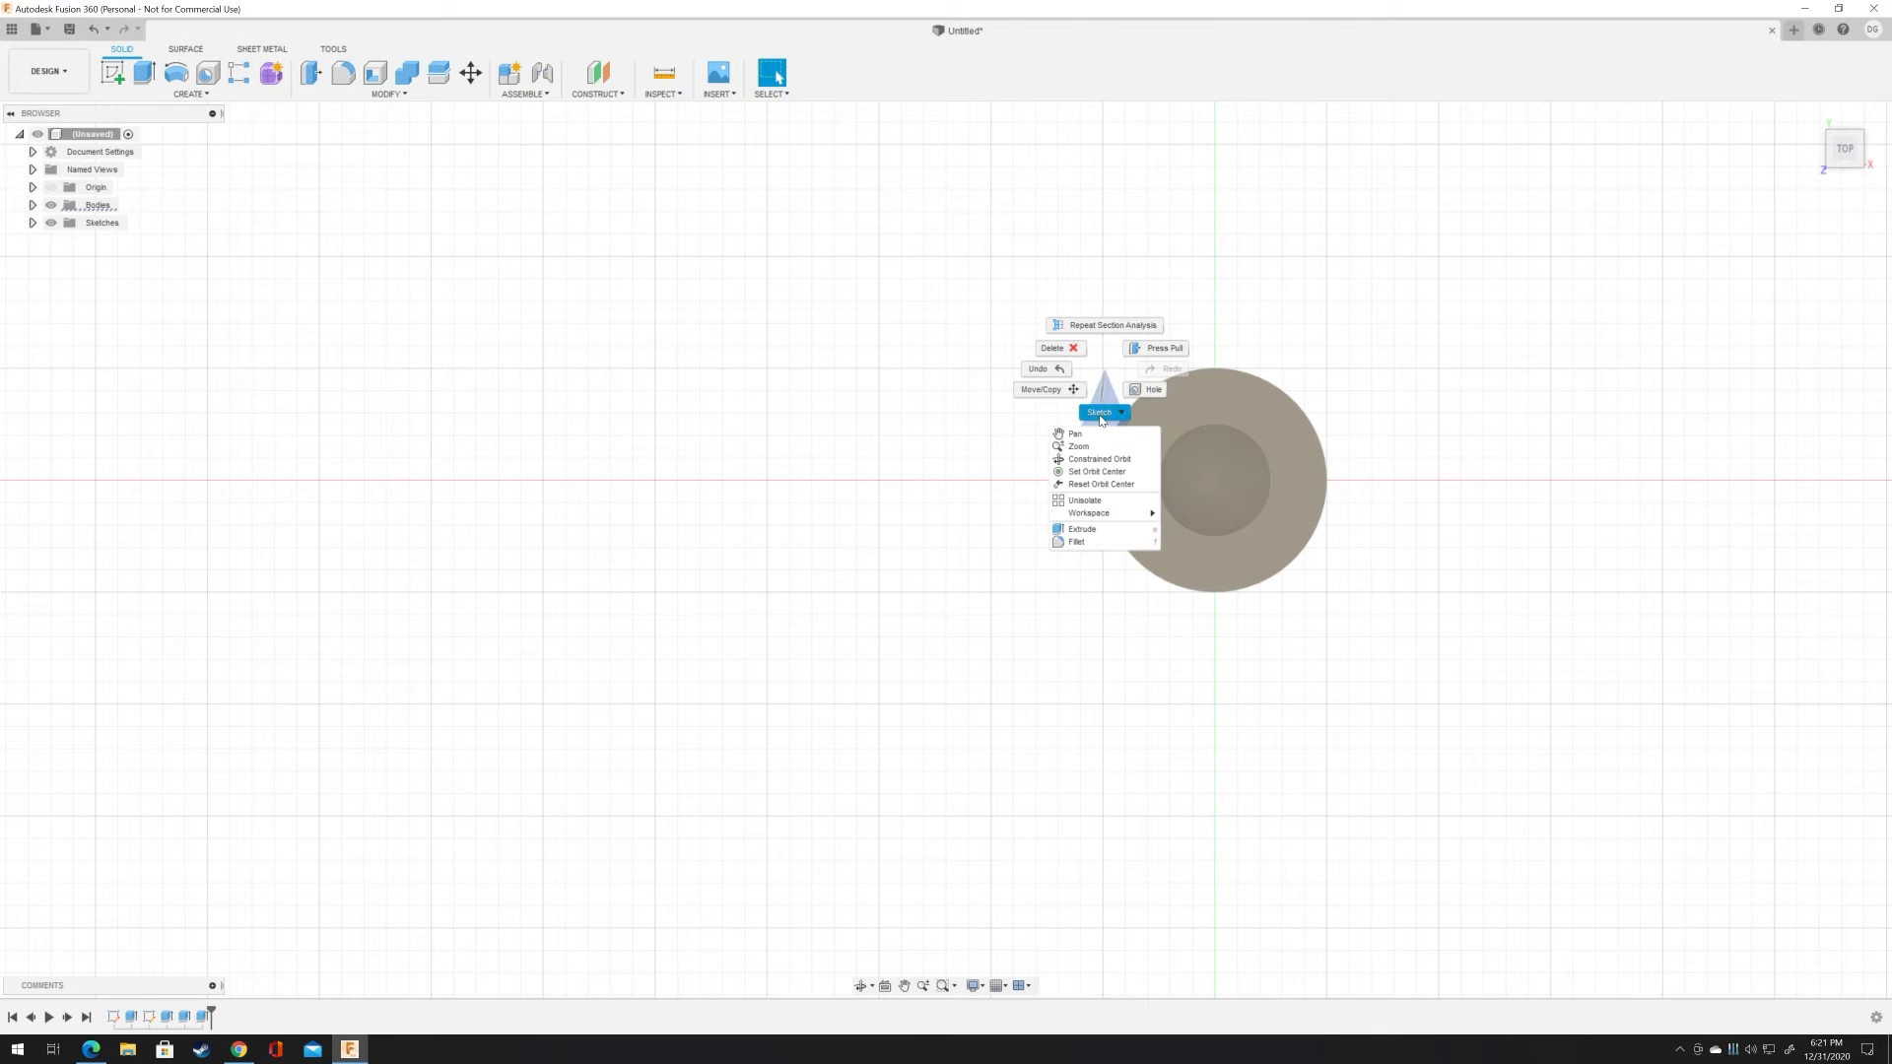
click(1104, 409)
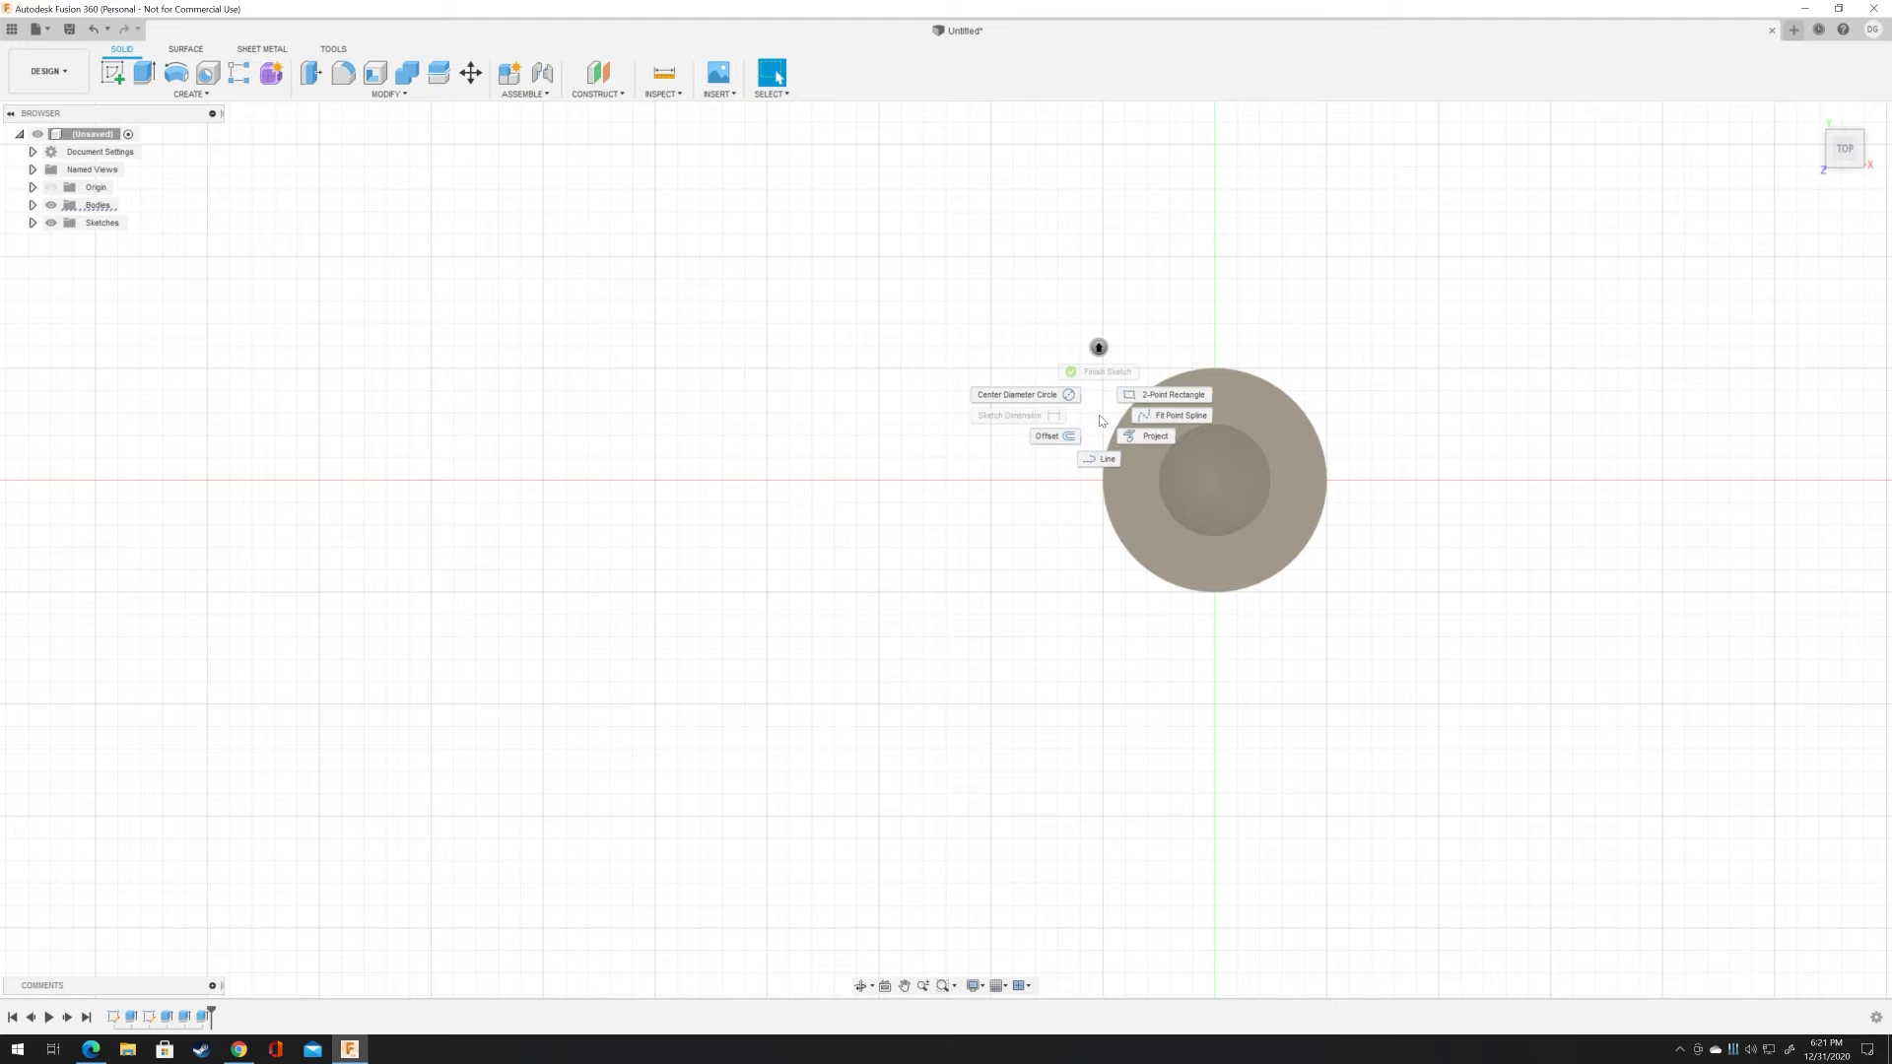
click(1043, 400)
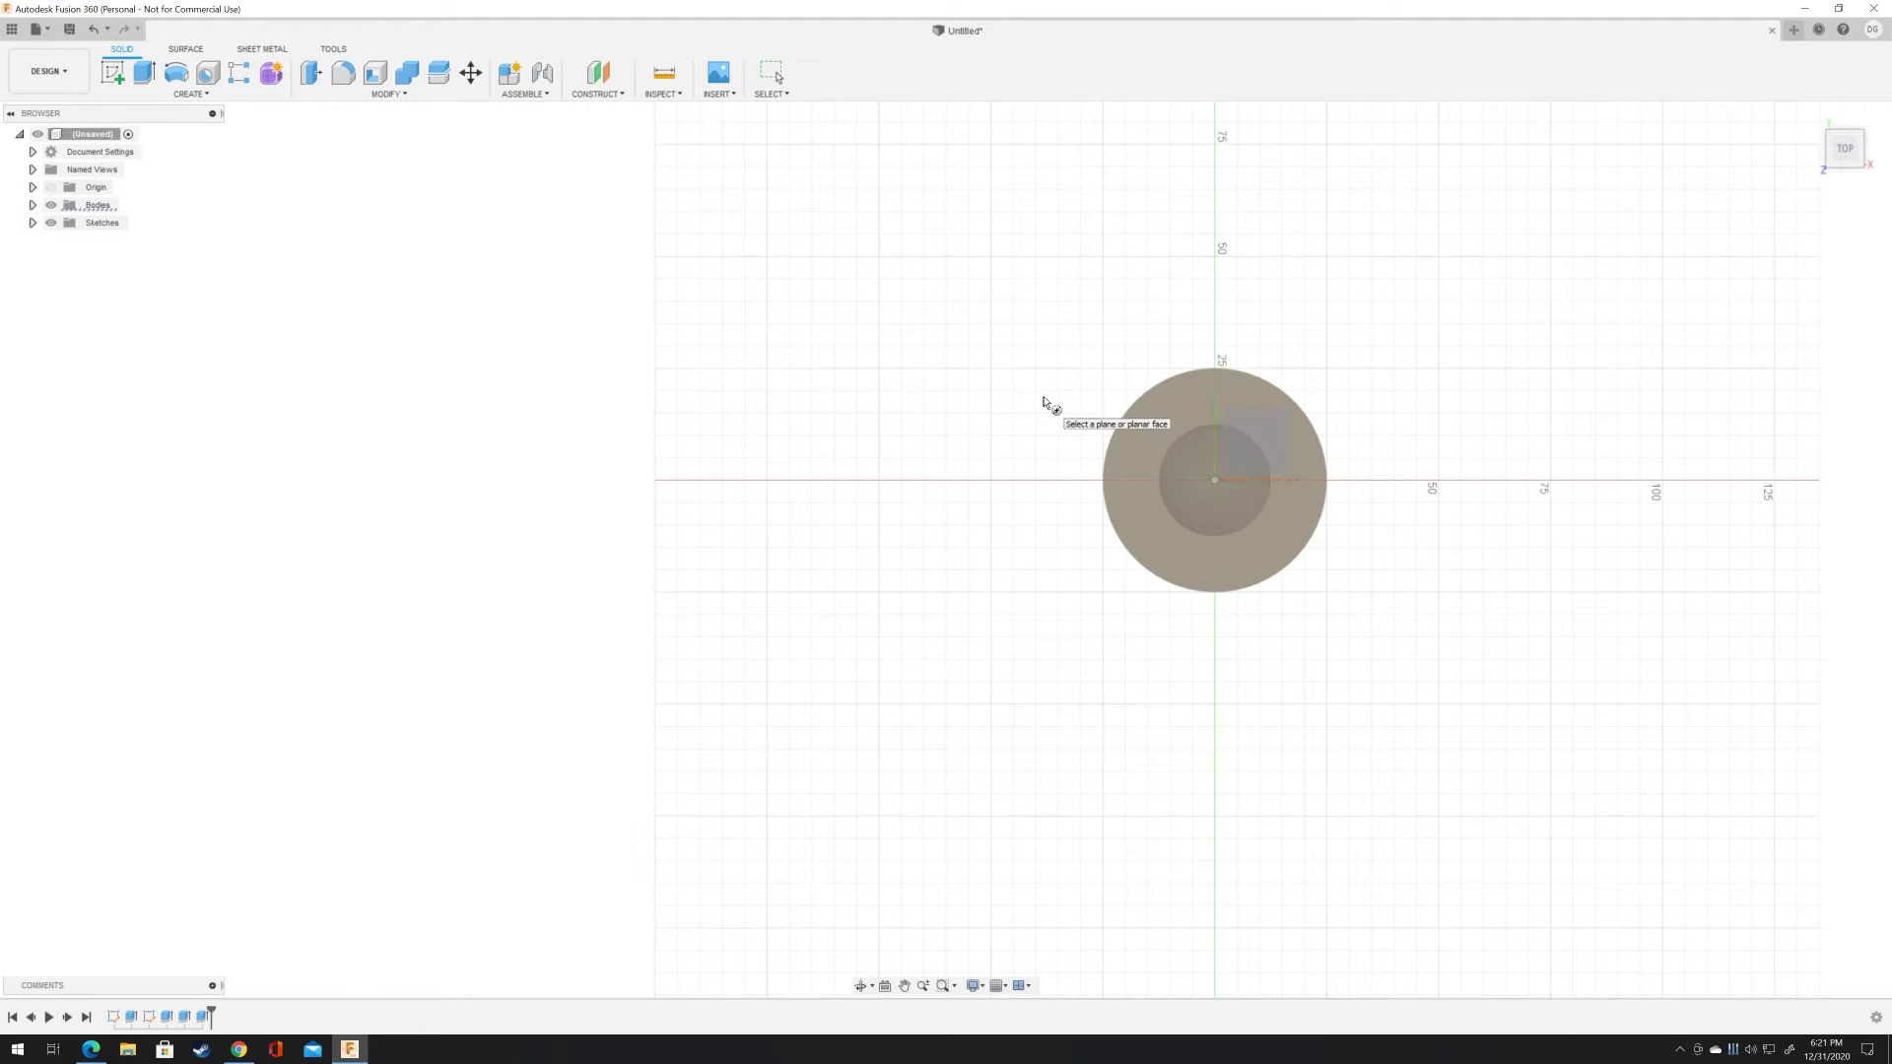
click(1104, 374)
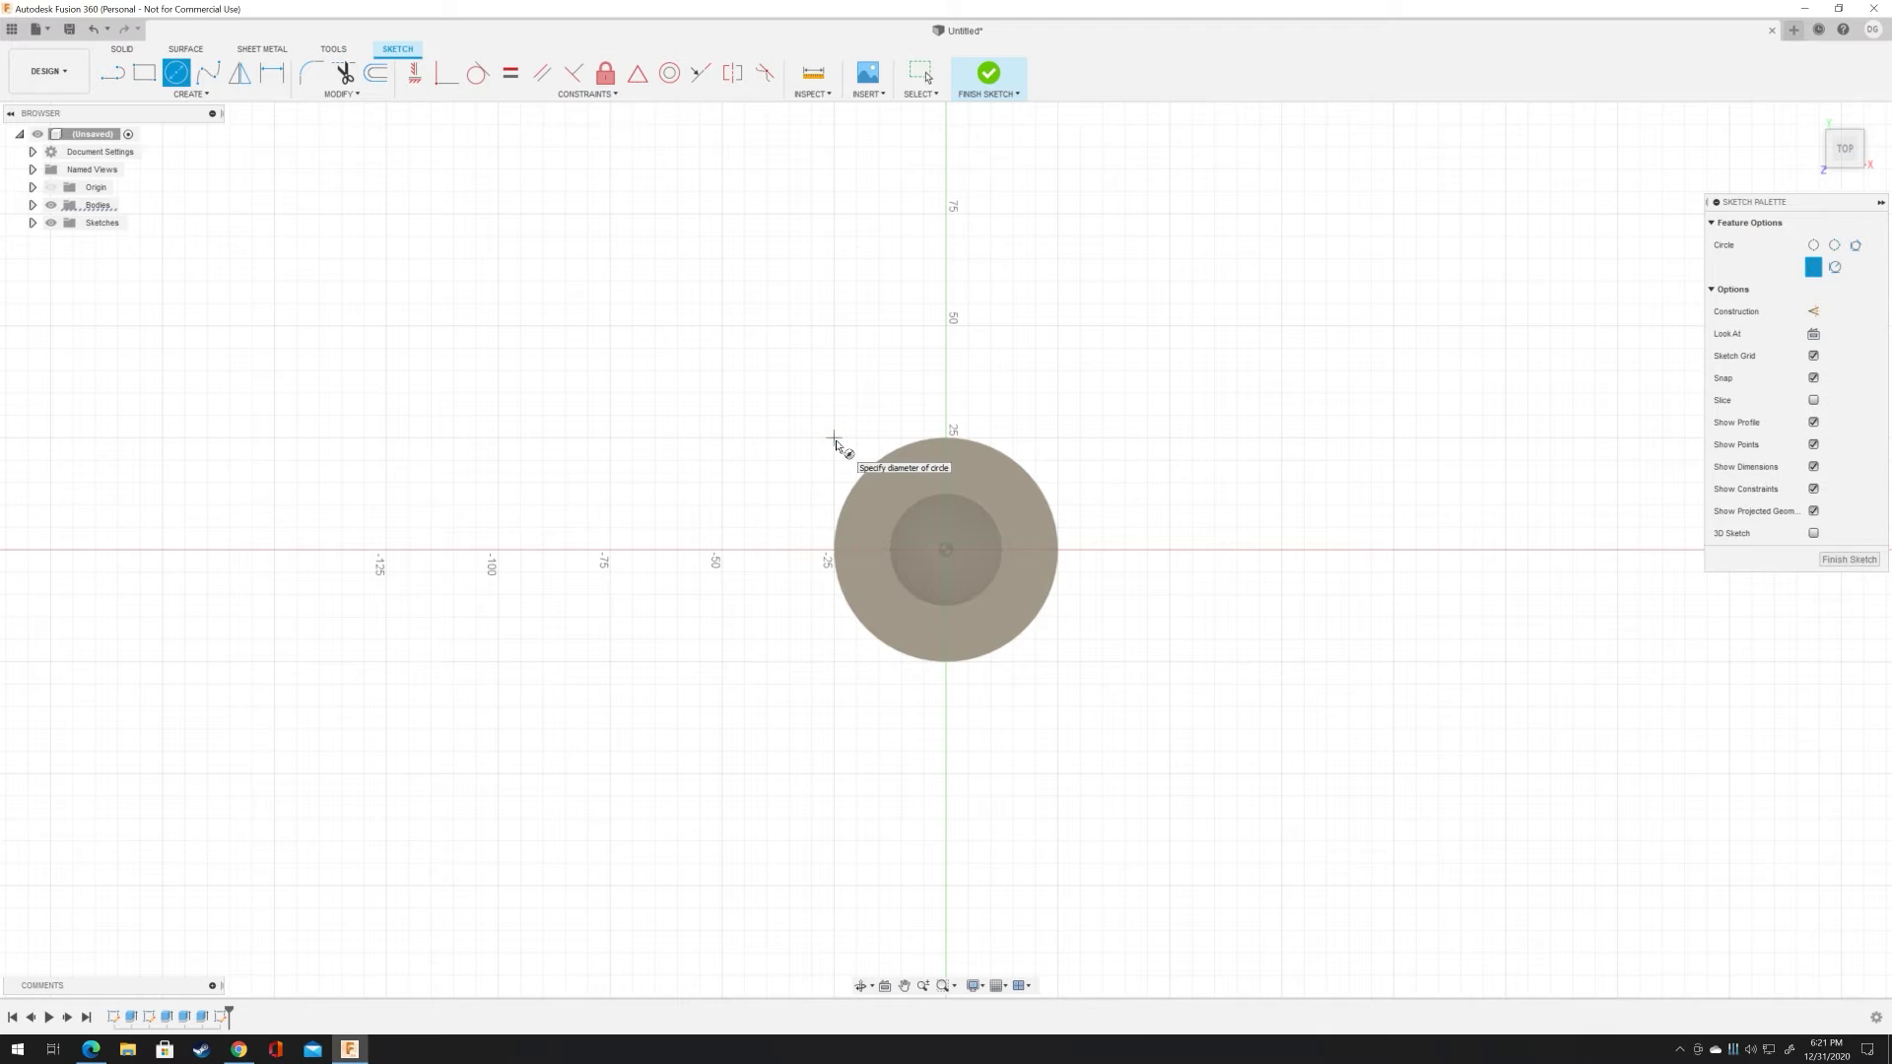
click(834, 438)
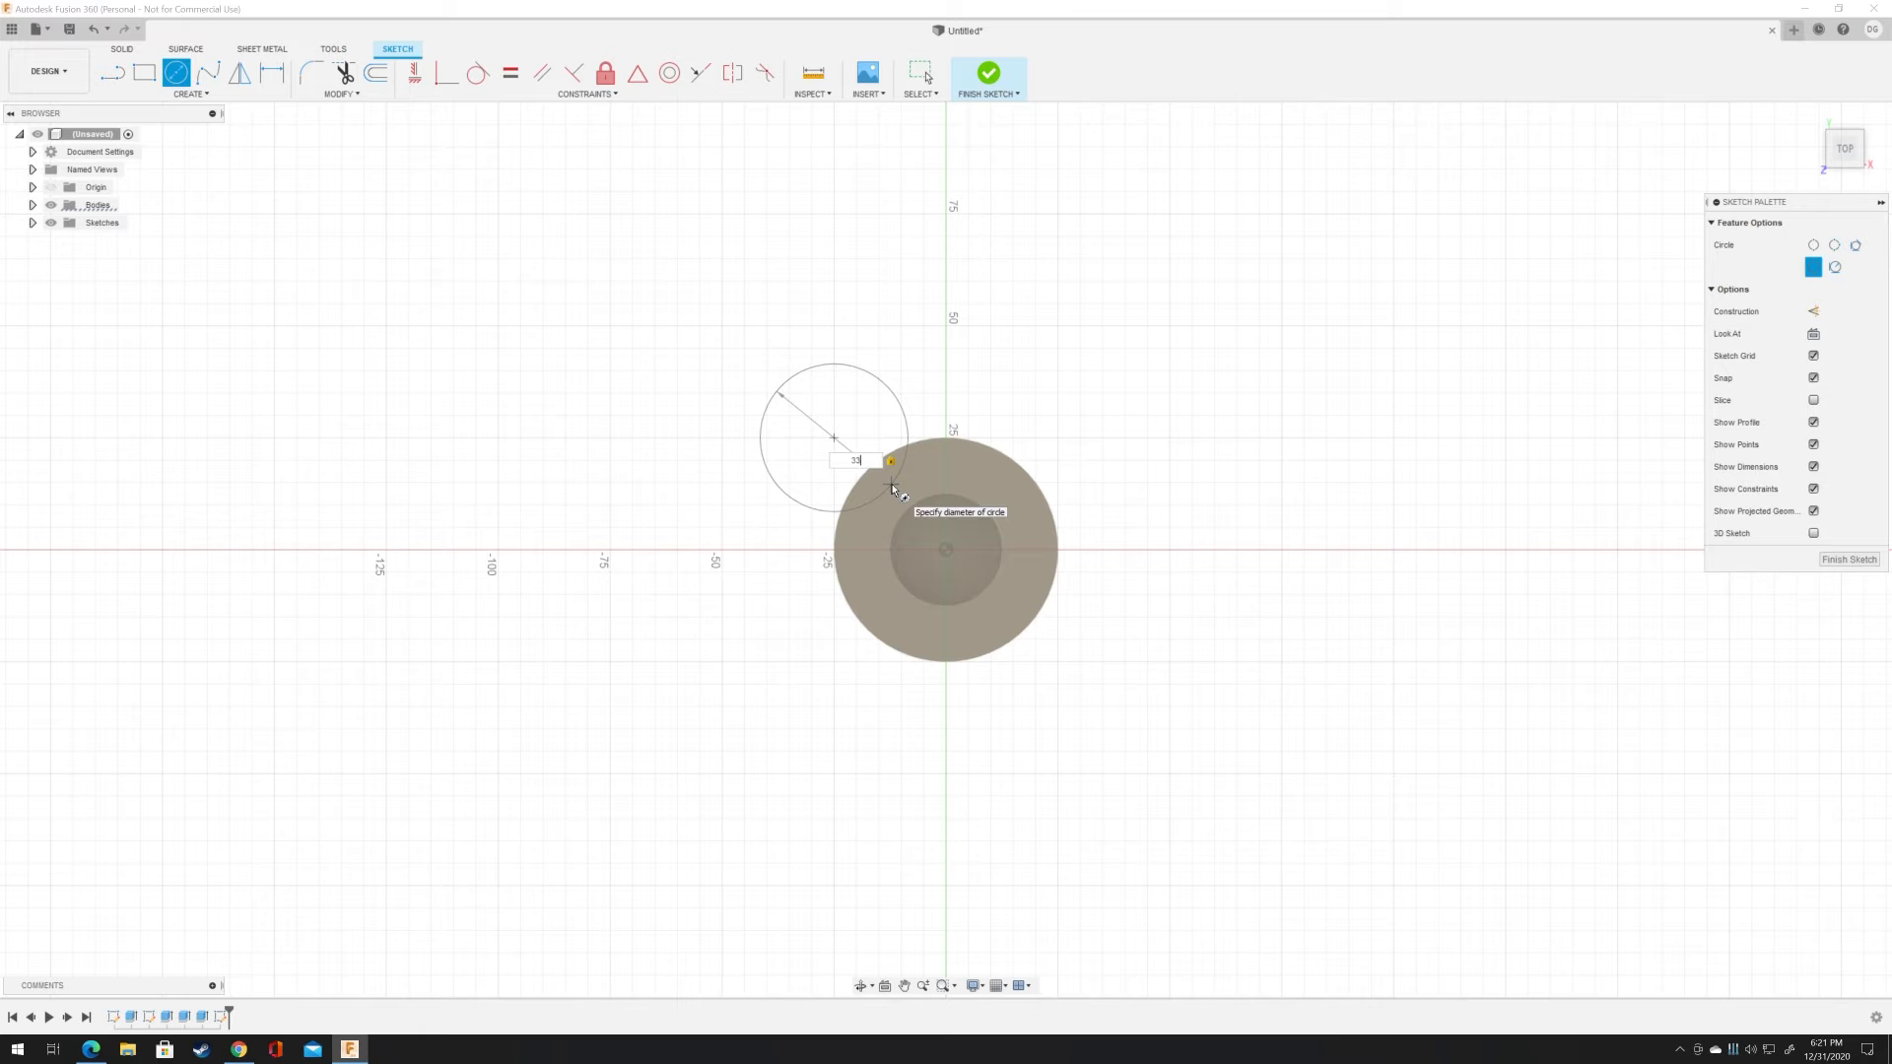
key(Return)
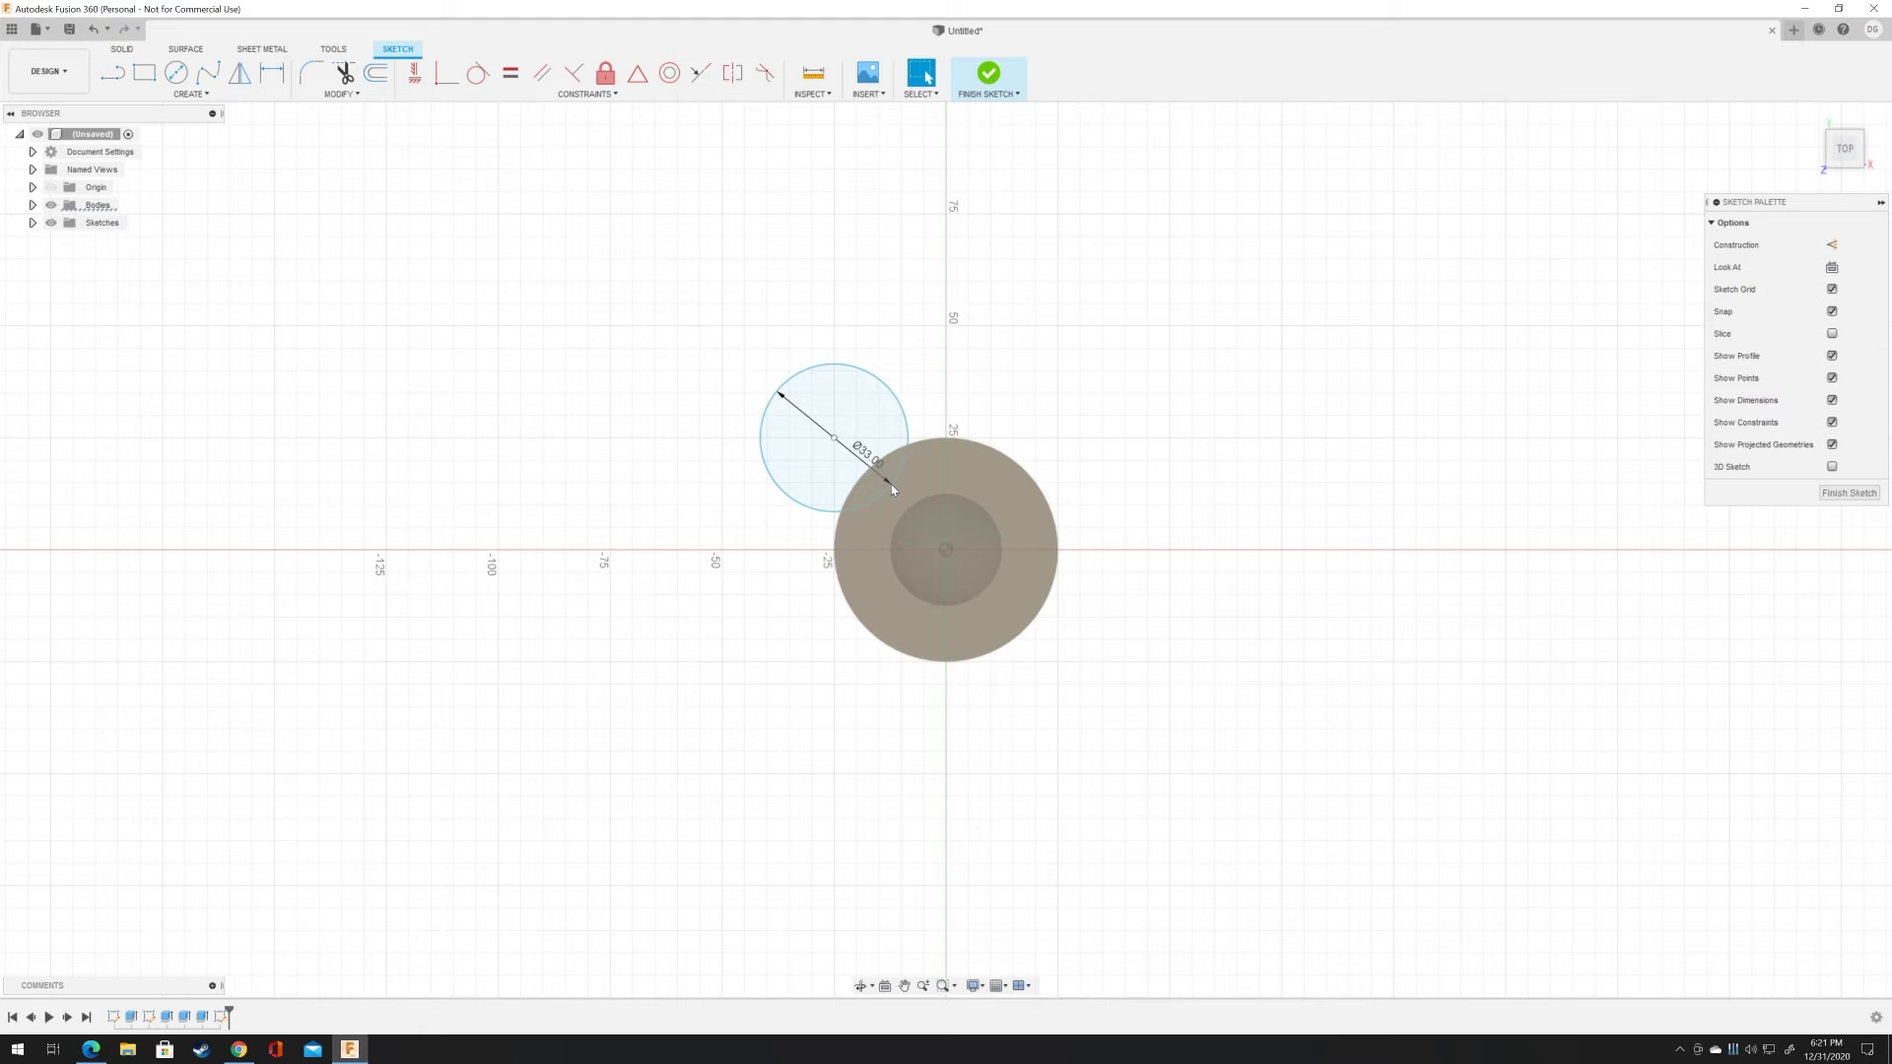
Step: Extrude the 33 mm circle's profile upward about 25 mm with the Cut operation, passing through the ring's edge
click(845, 424)
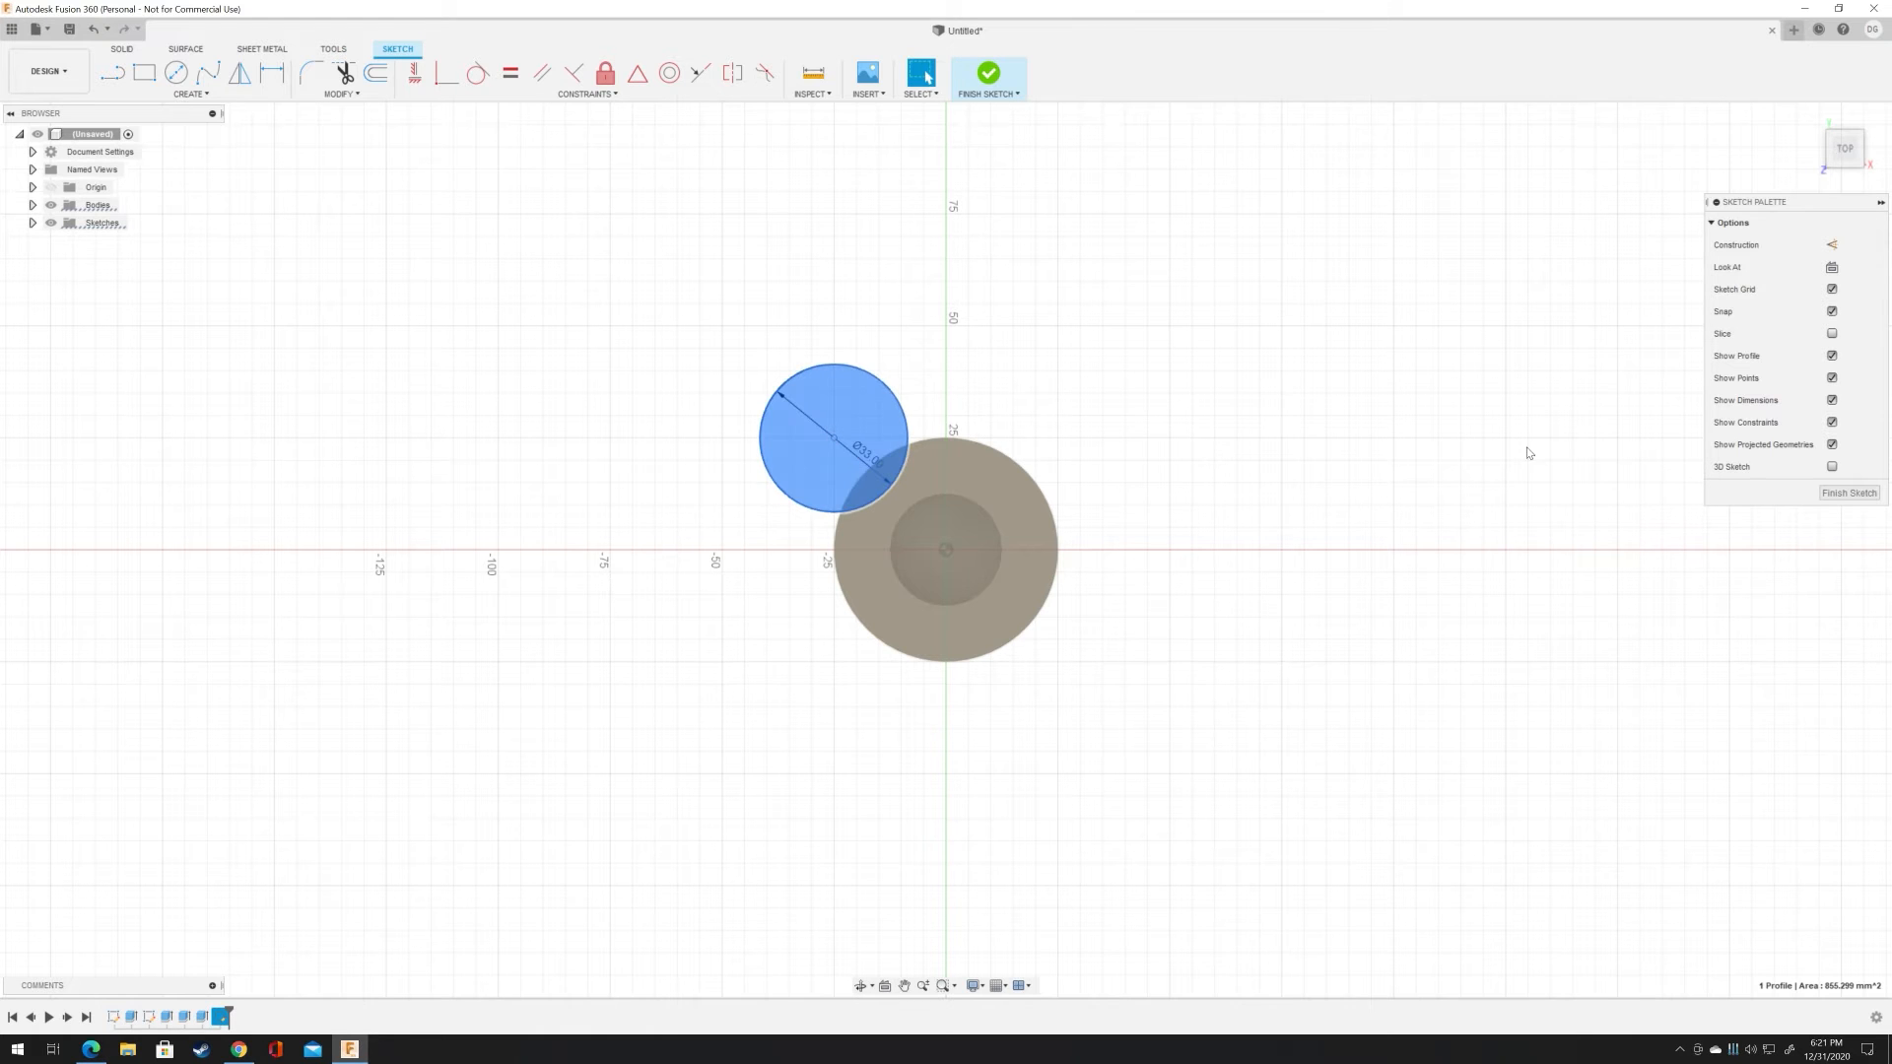
drag(1859, 154, 1862, 150)
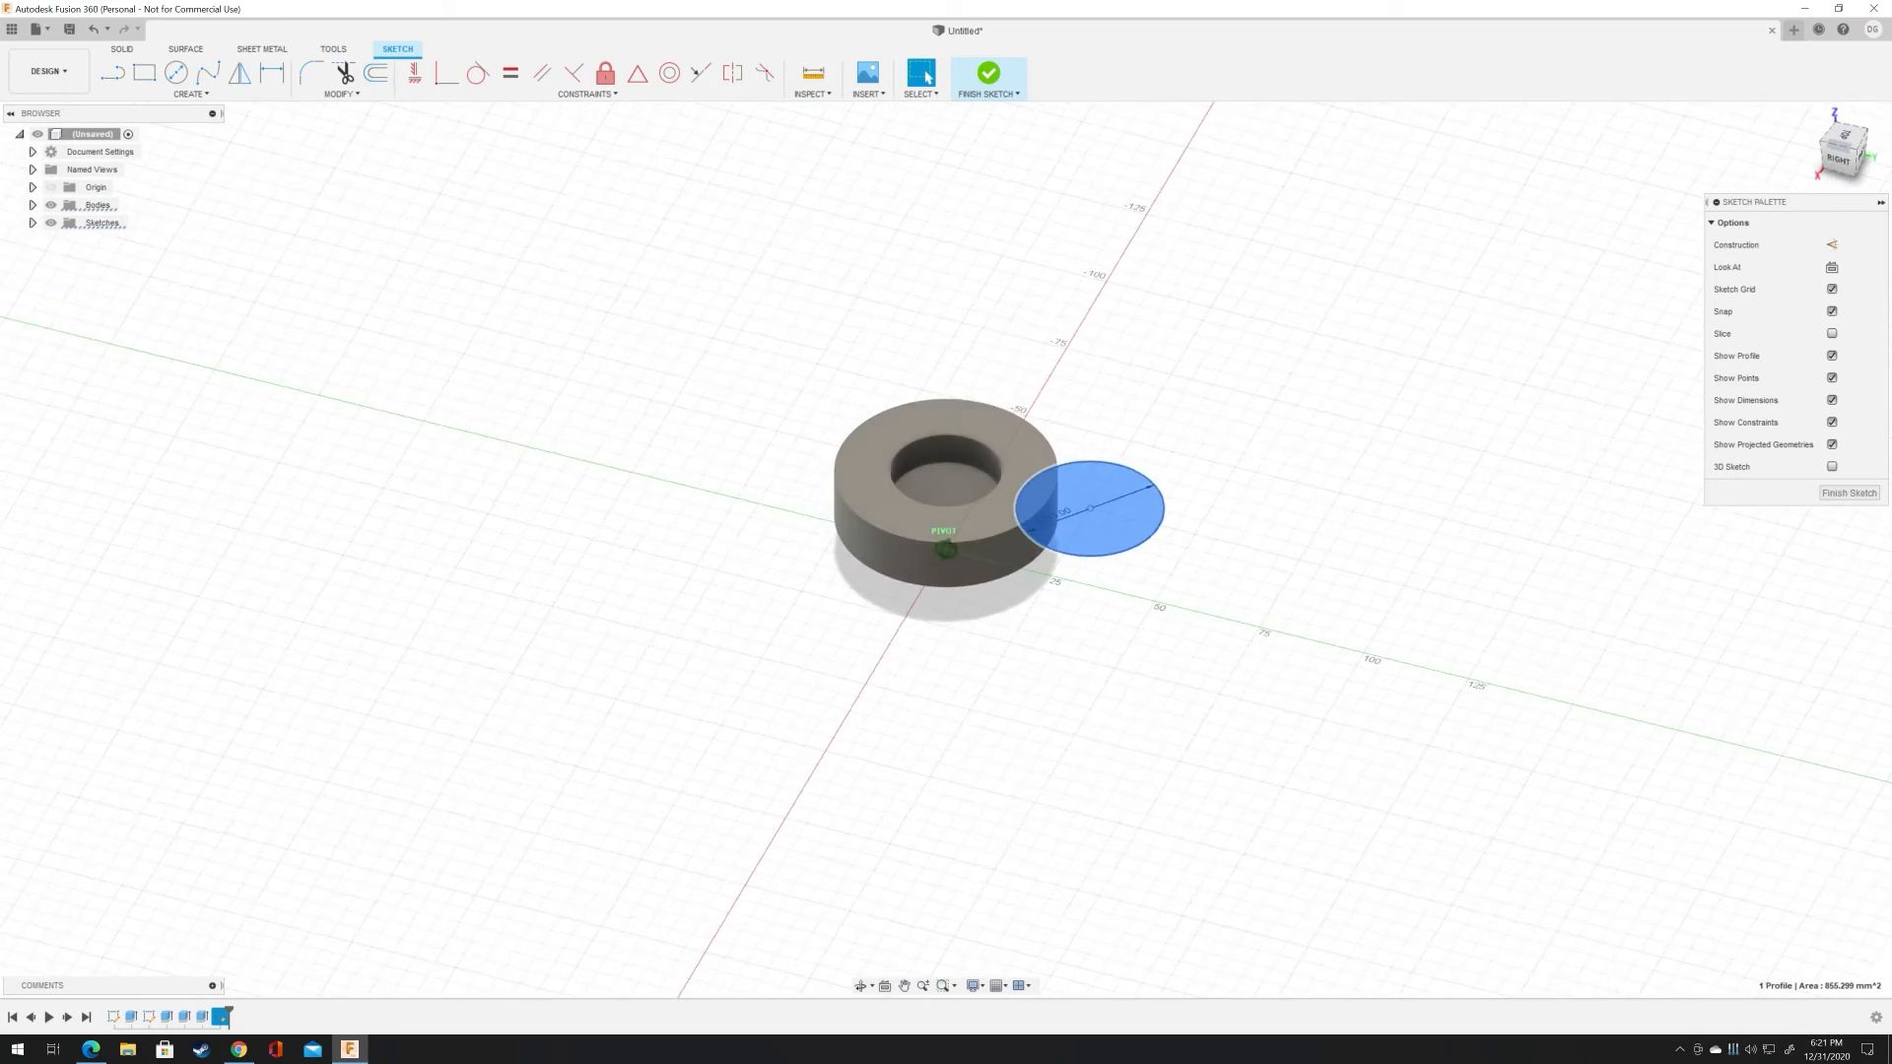
mouse_move(1862, 147)
mouse_down()
mouse_move(1835, 141)
mouse_move(1836, 169)
mouse_move(1873, 141)
mouse_move(1848, 131)
mouse_move(1784, 172)
mouse_up()
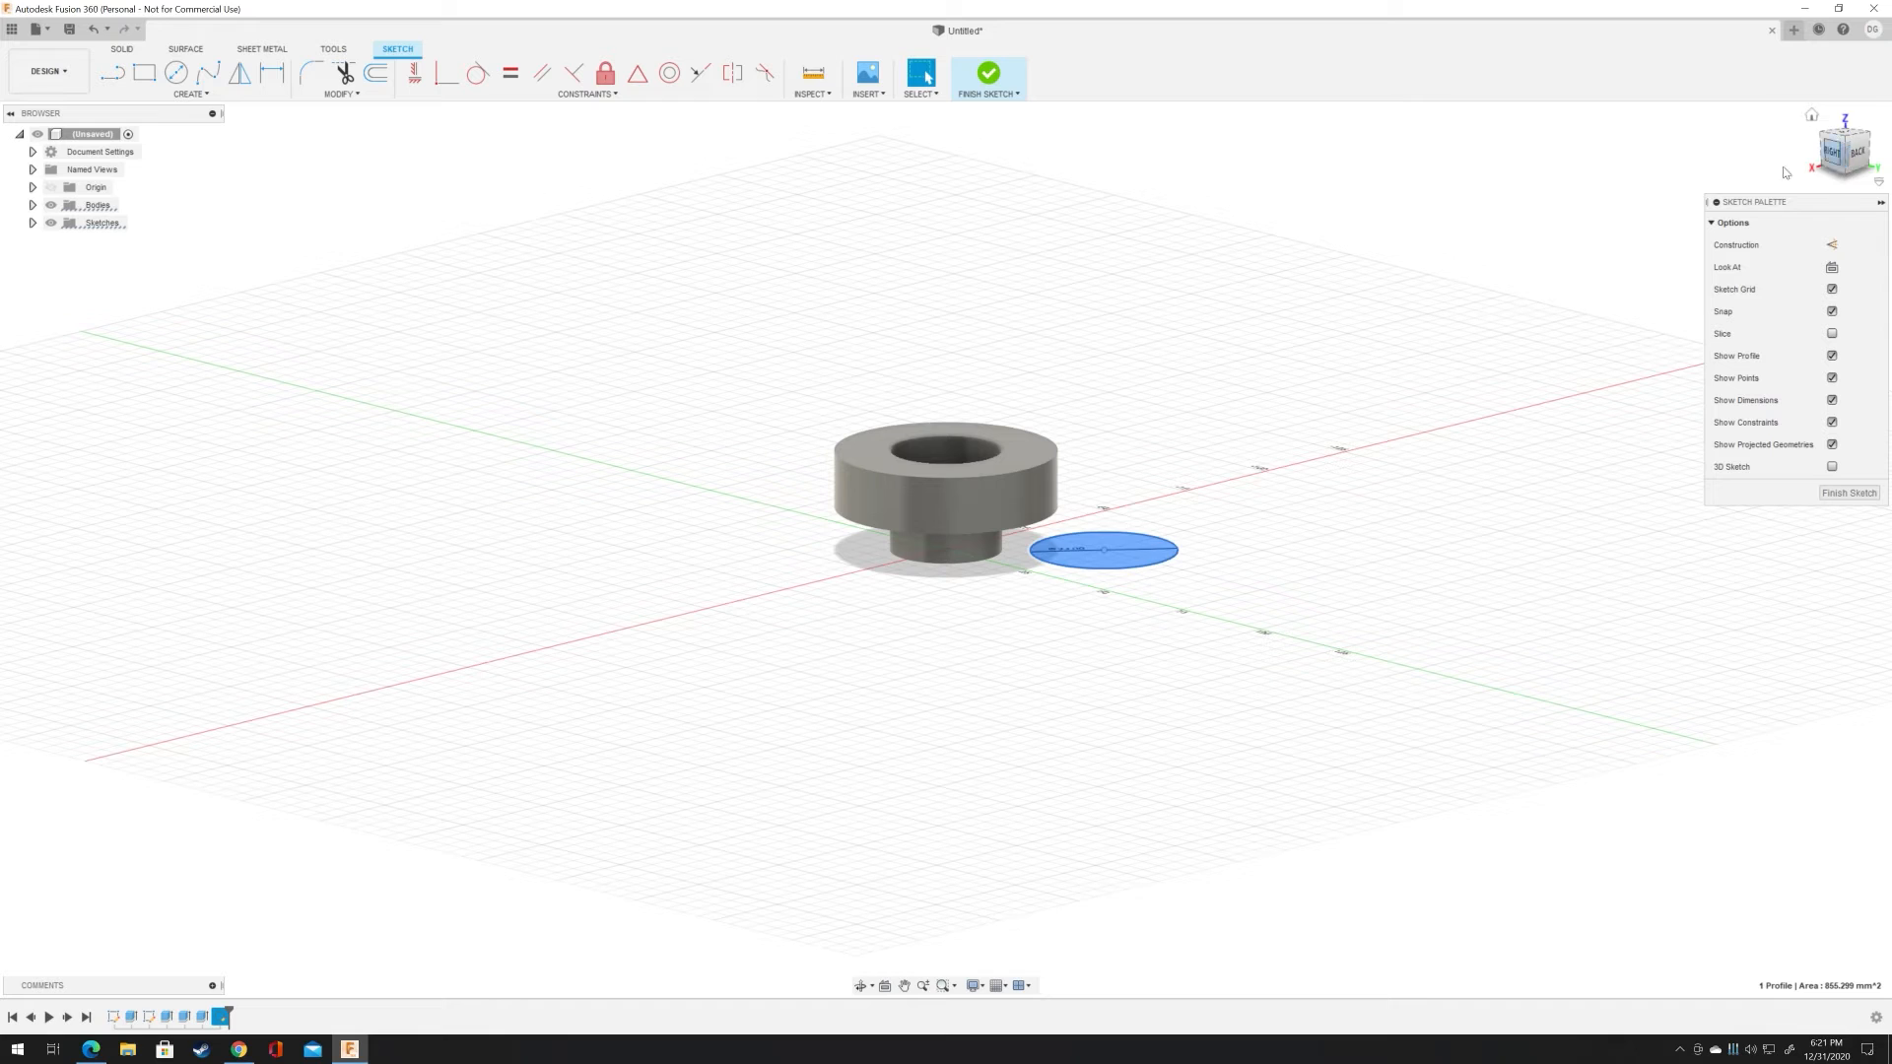
right_click(1101, 550)
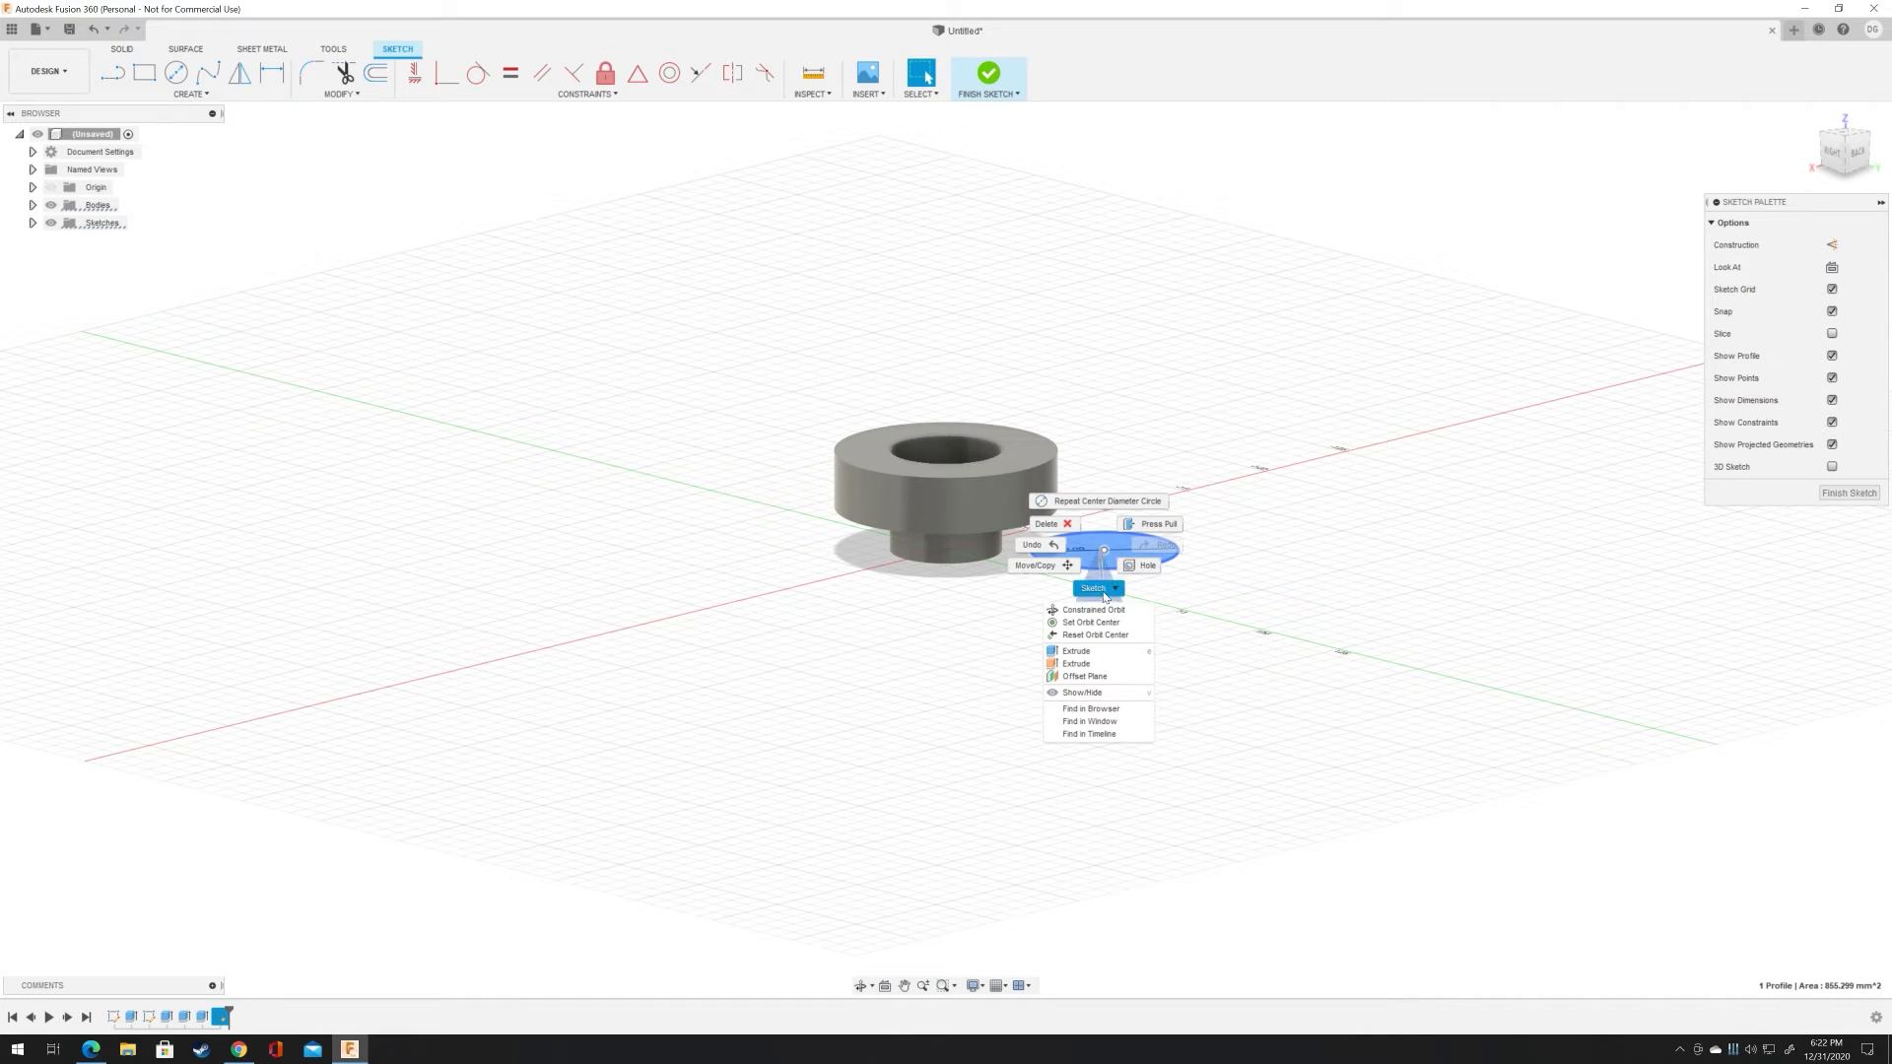
click(1092, 651)
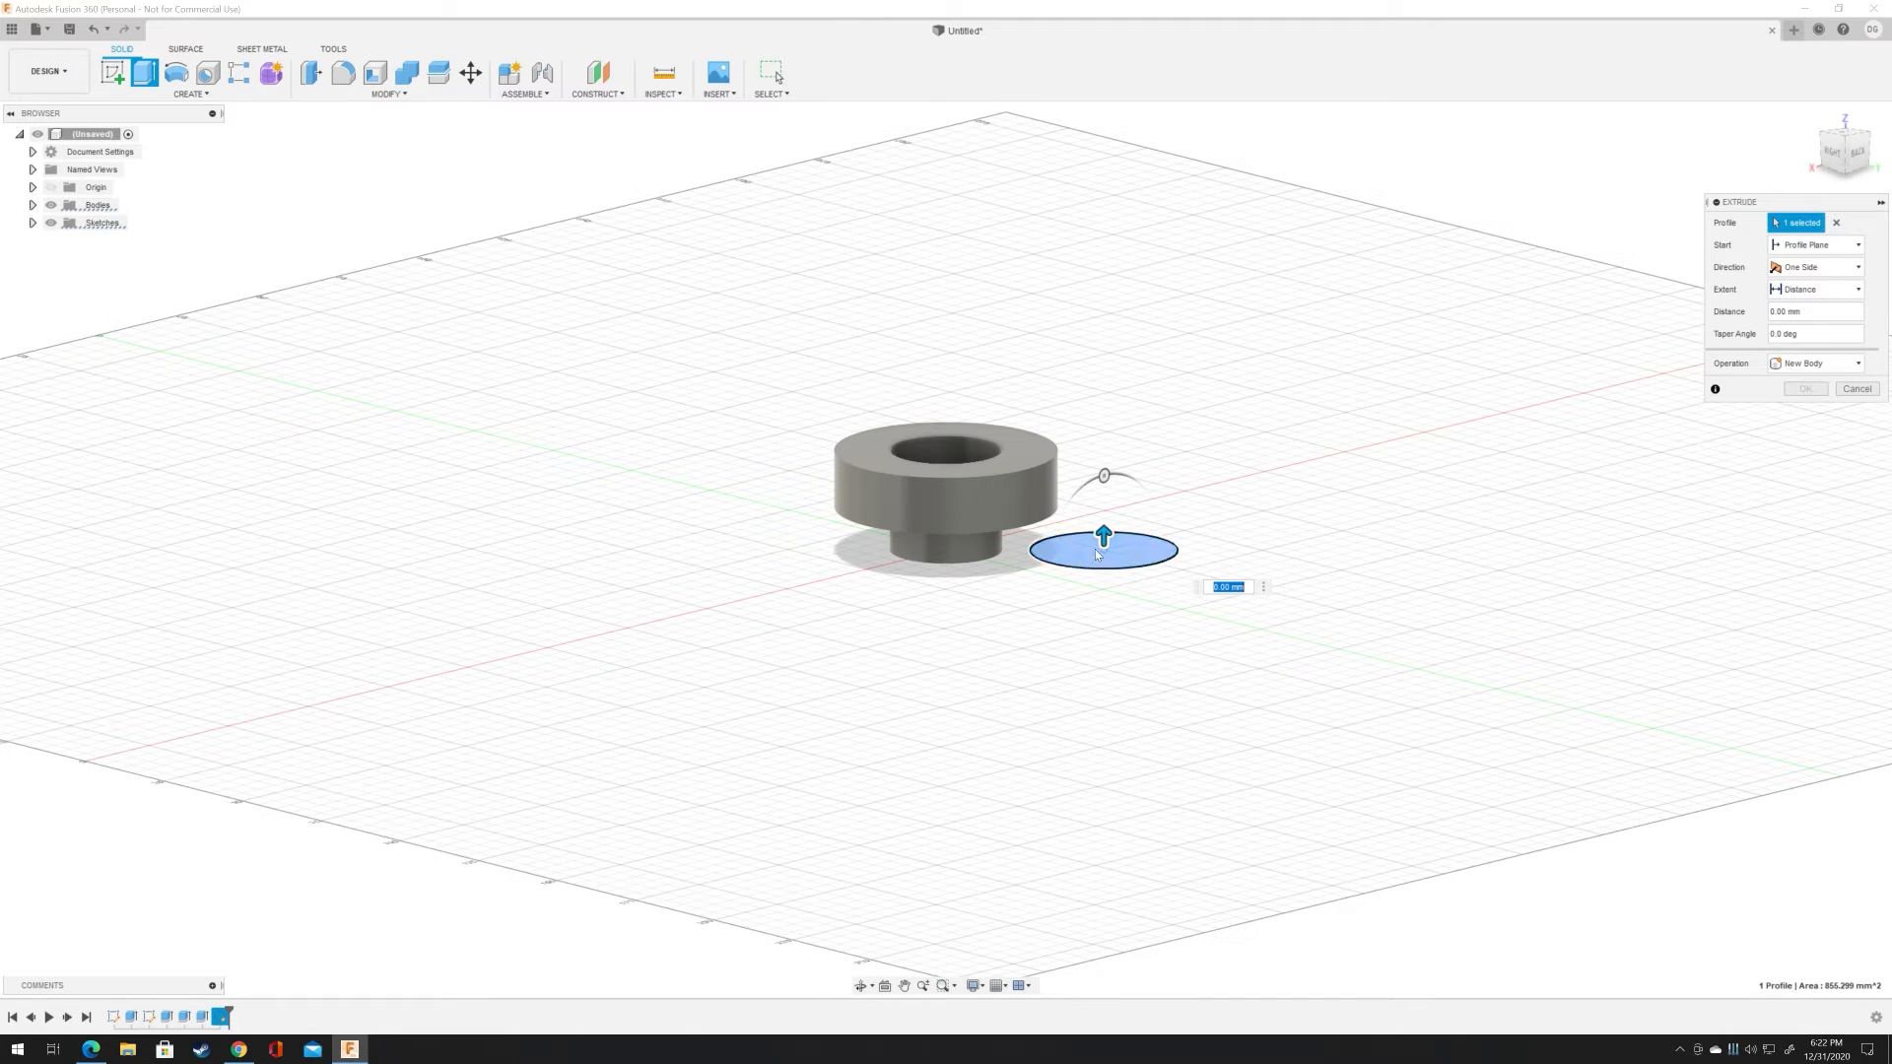
drag(1107, 536, 1115, 529)
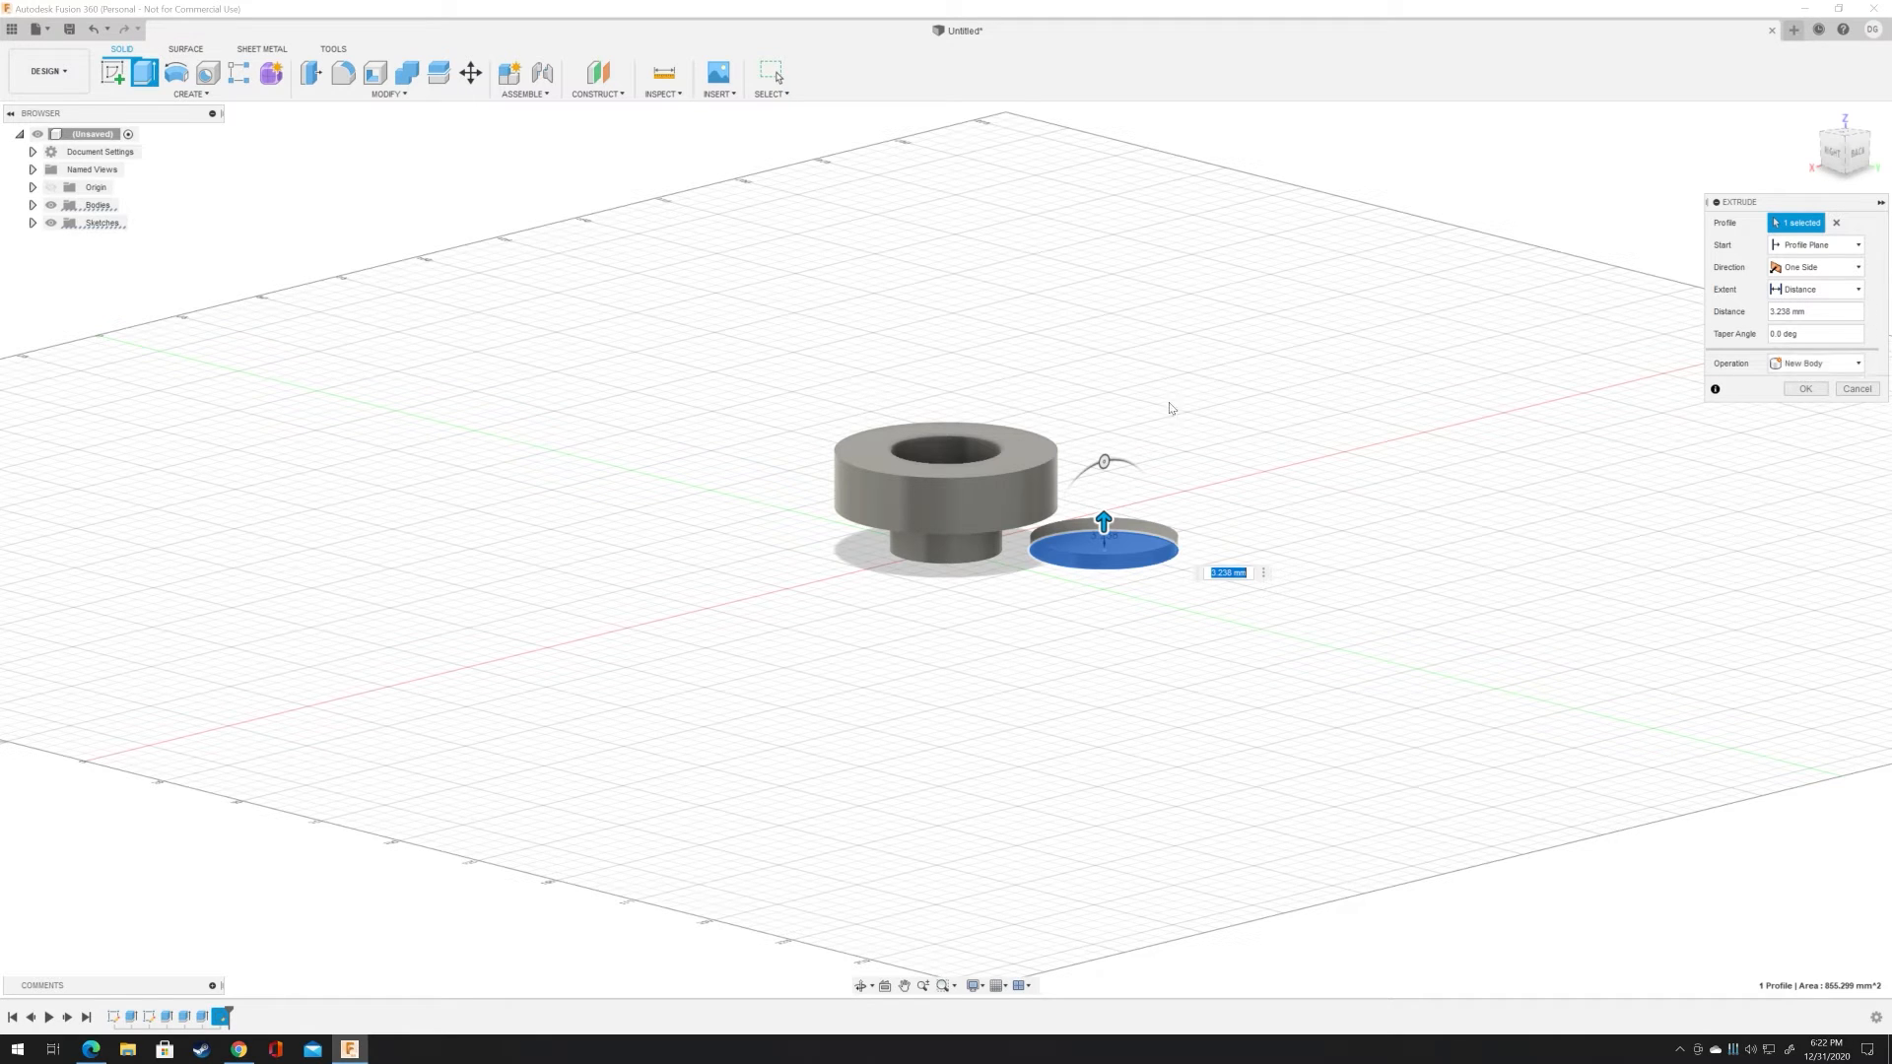
drag(1105, 529, 1119, 472)
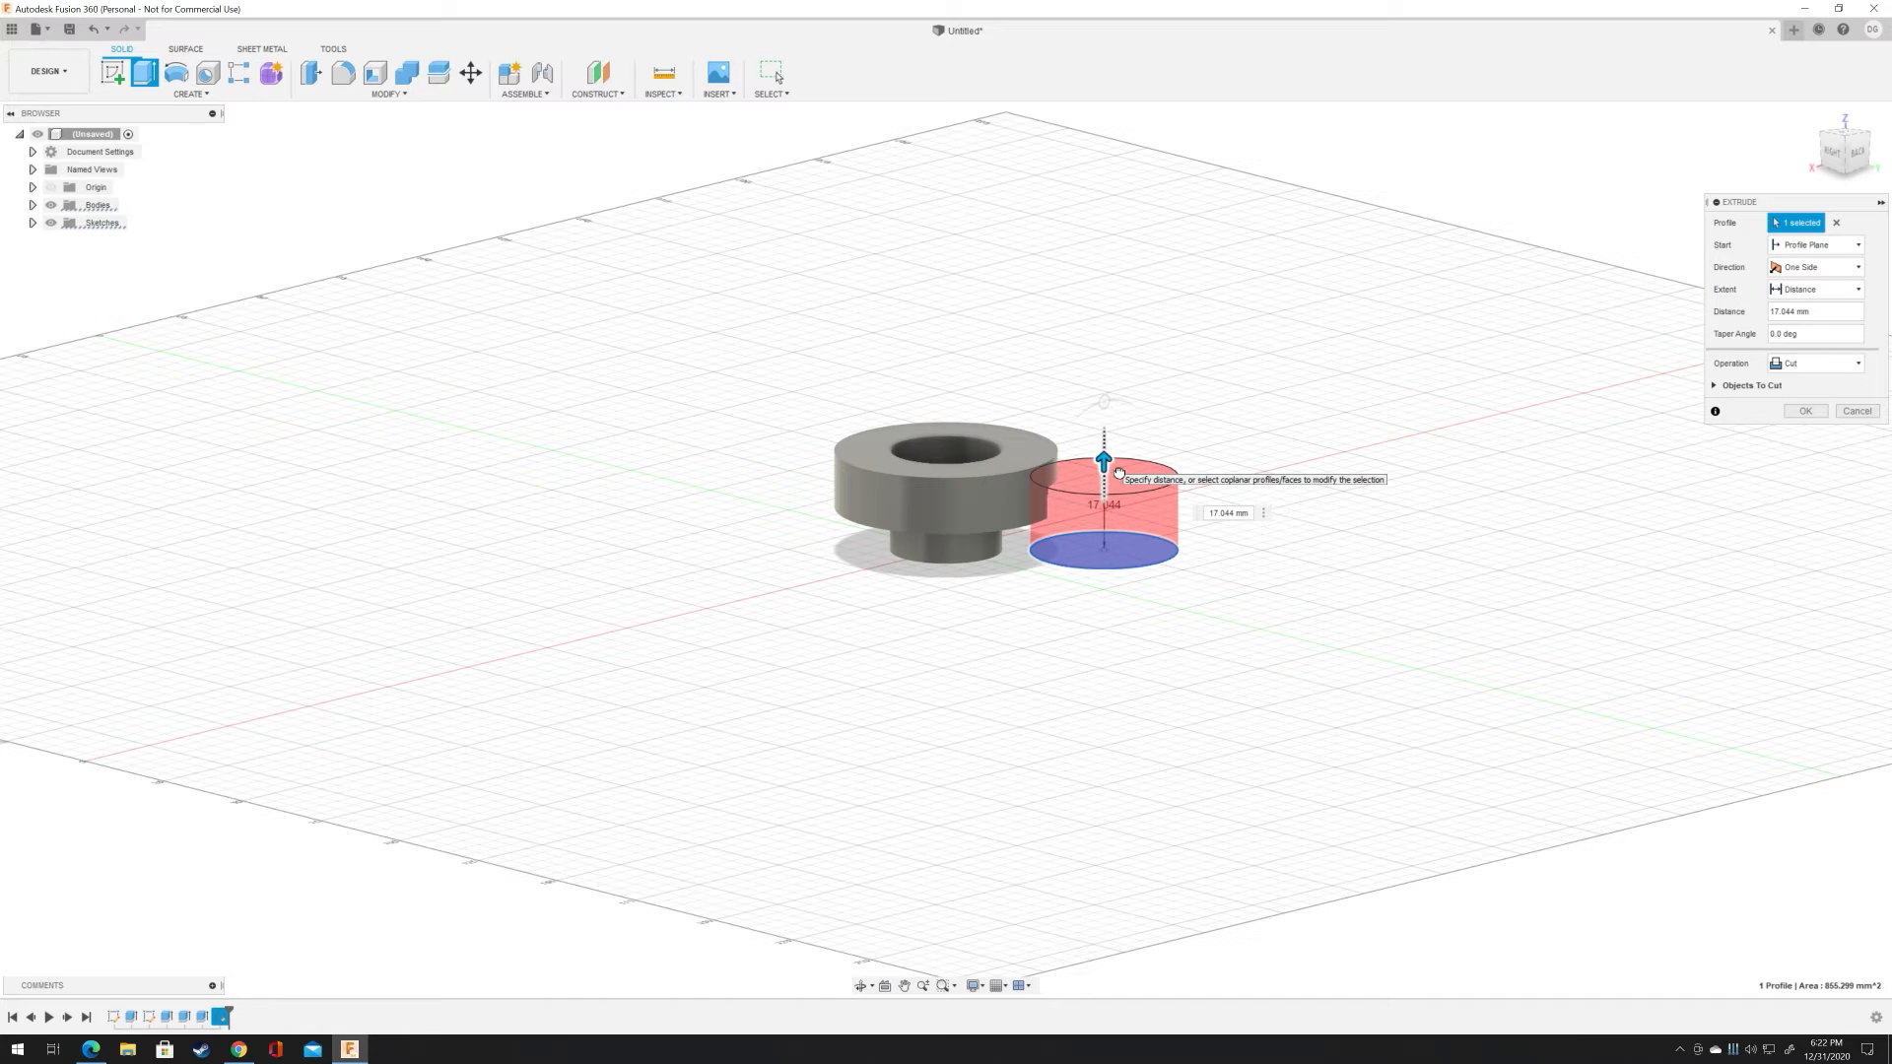
drag(1118, 472, 1117, 476)
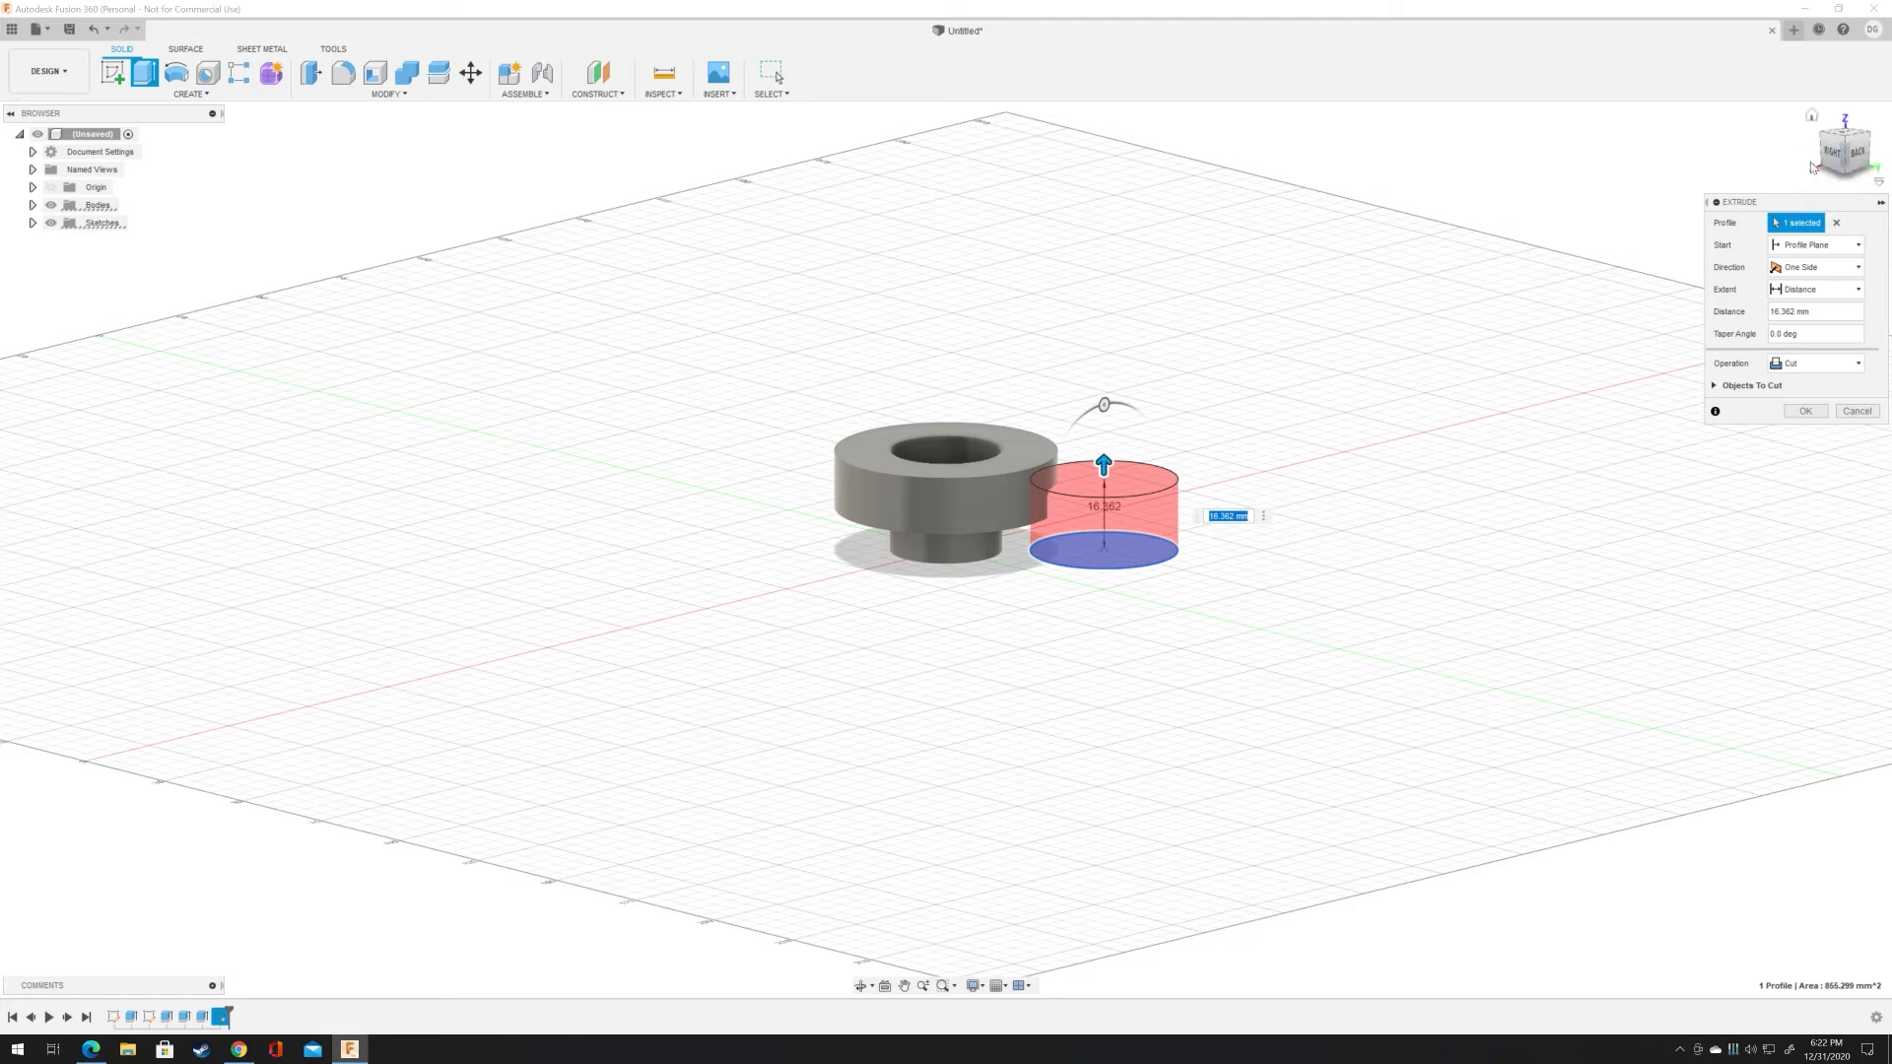
click(1859, 155)
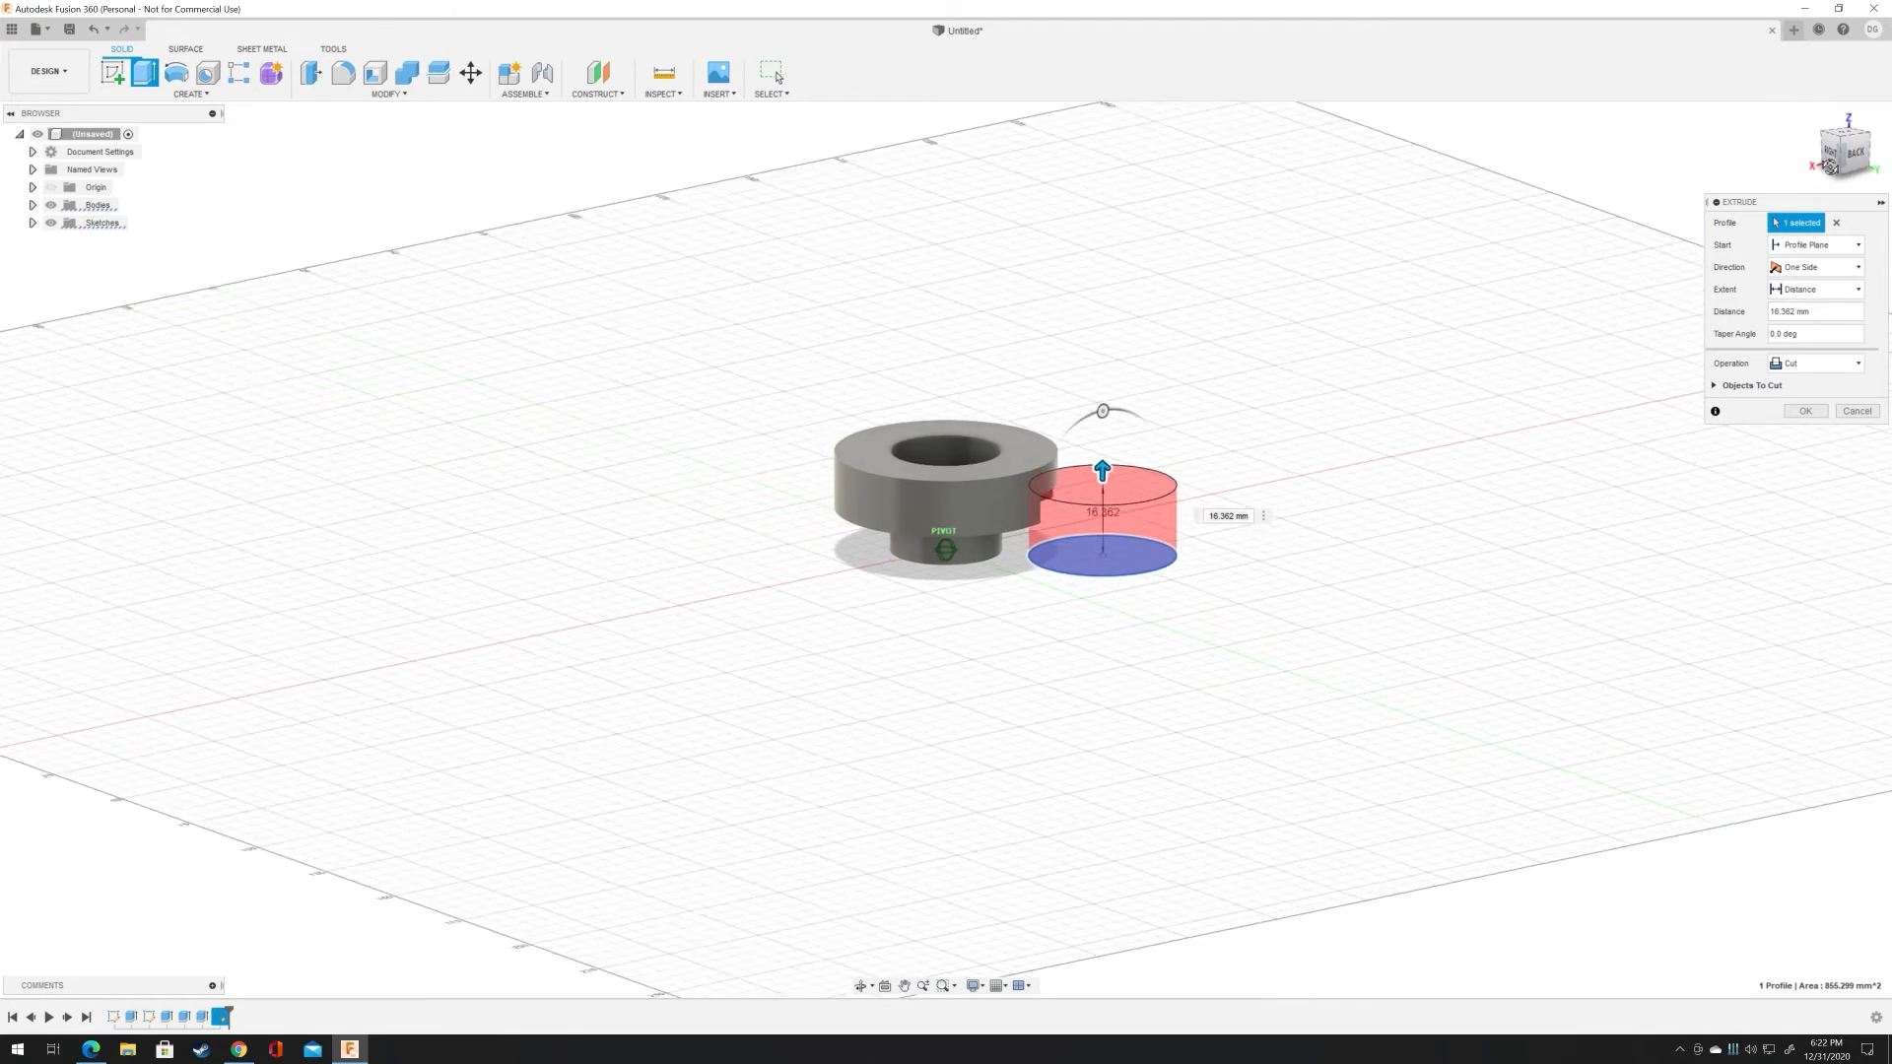
mouse_move(1842, 153)
mouse_down()
mouse_move(1879, 160)
mouse_move(1883, 143)
mouse_move(1877, 182)
mouse_move(1876, 147)
mouse_move(1852, 158)
mouse_move(1865, 173)
mouse_up()
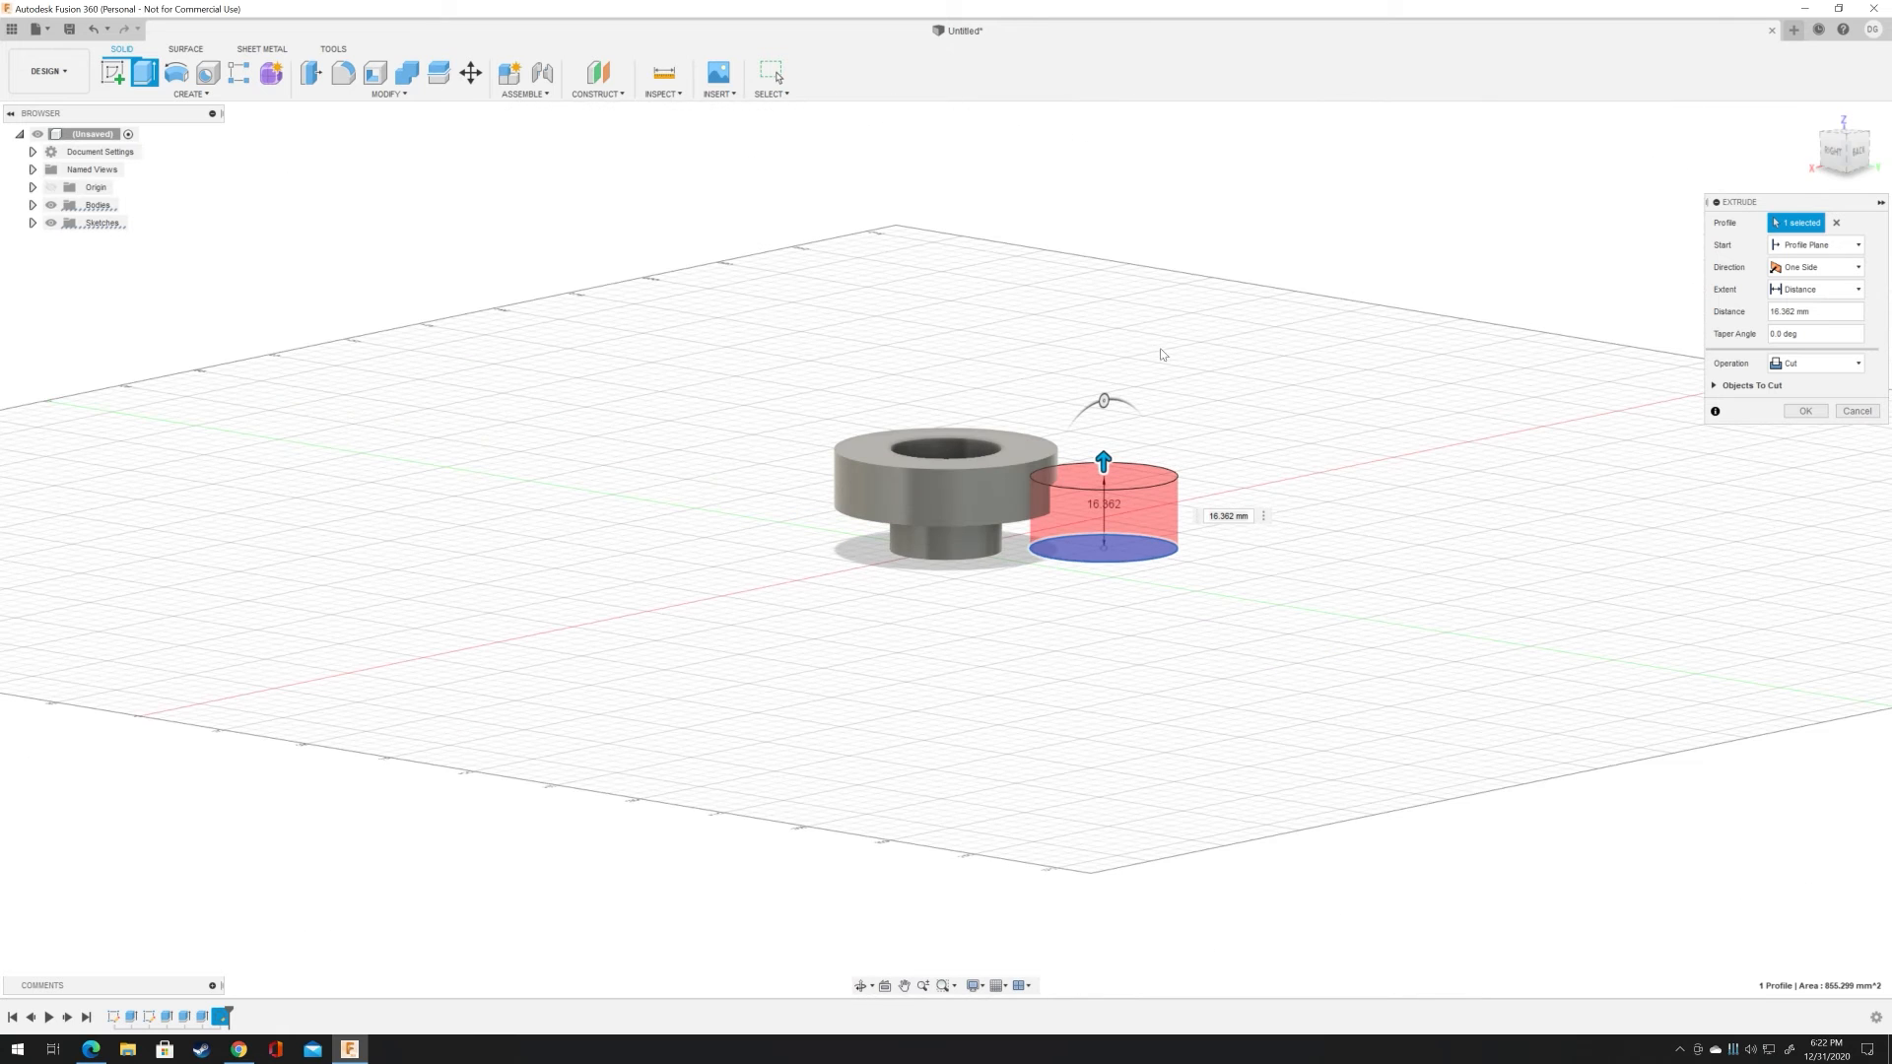
mouse_move(1105, 474)
mouse_down()
mouse_move(1106, 404)
mouse_move(1117, 439)
mouse_up()
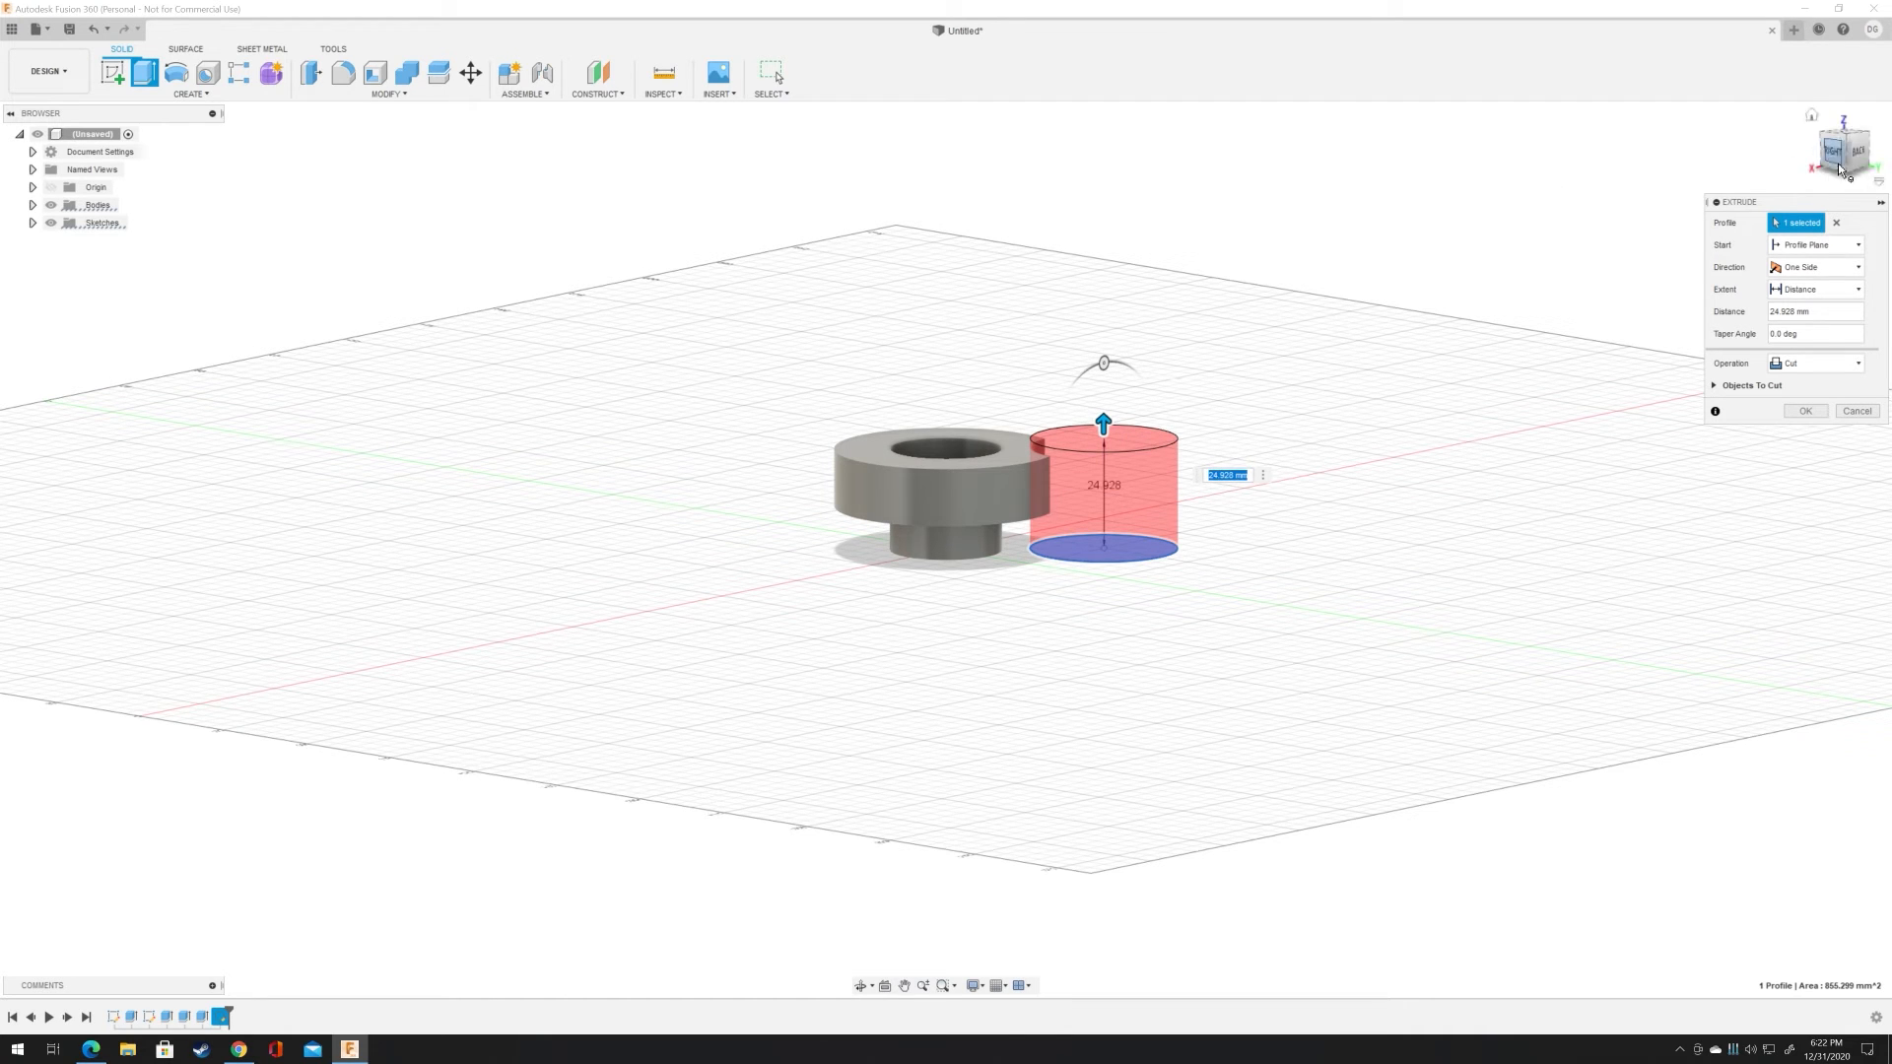
mouse_move(1857, 161)
mouse_down()
mouse_move(1794, 153)
mouse_move(1779, 189)
mouse_move(1715, 166)
mouse_up()
shift+middle_drag(825, 399, 966, 430)
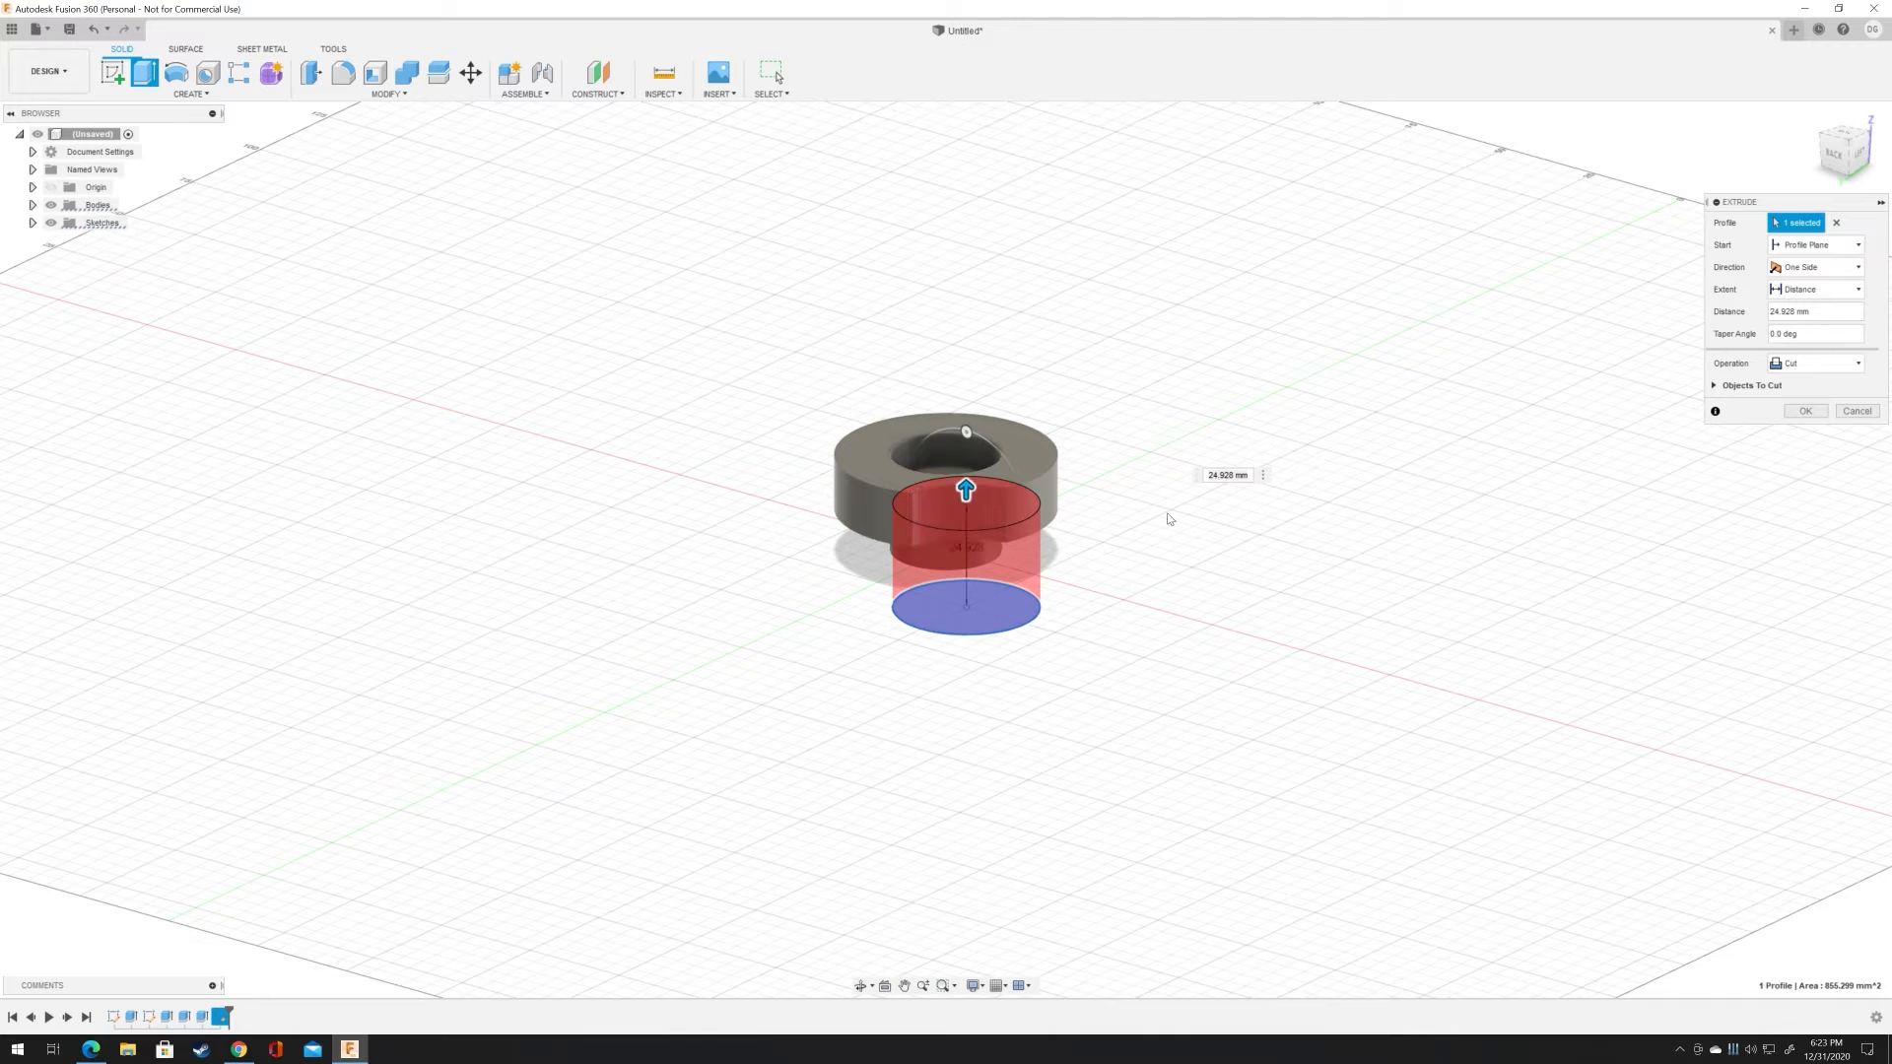
Step: Preview the circle's extrusion as Join, Intersect and New Body, and return the operation to Cut
click(1792, 368)
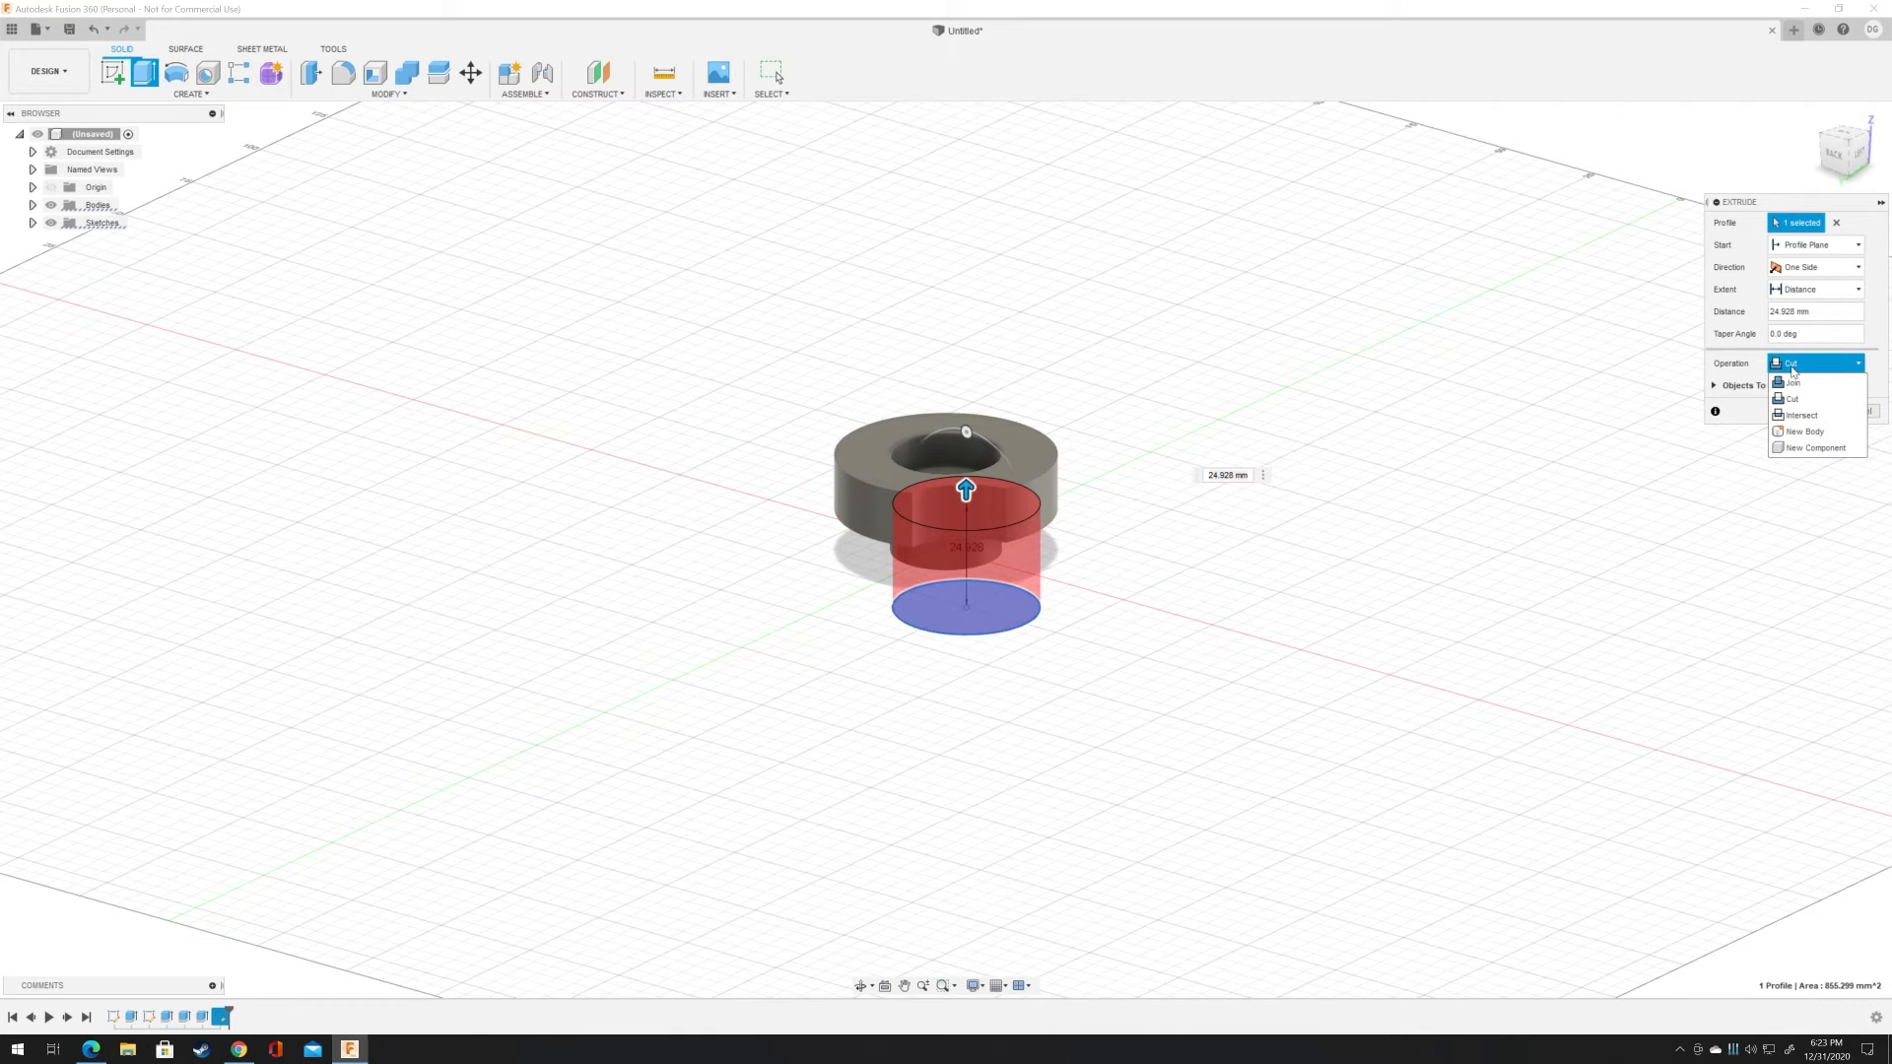
click(1790, 385)
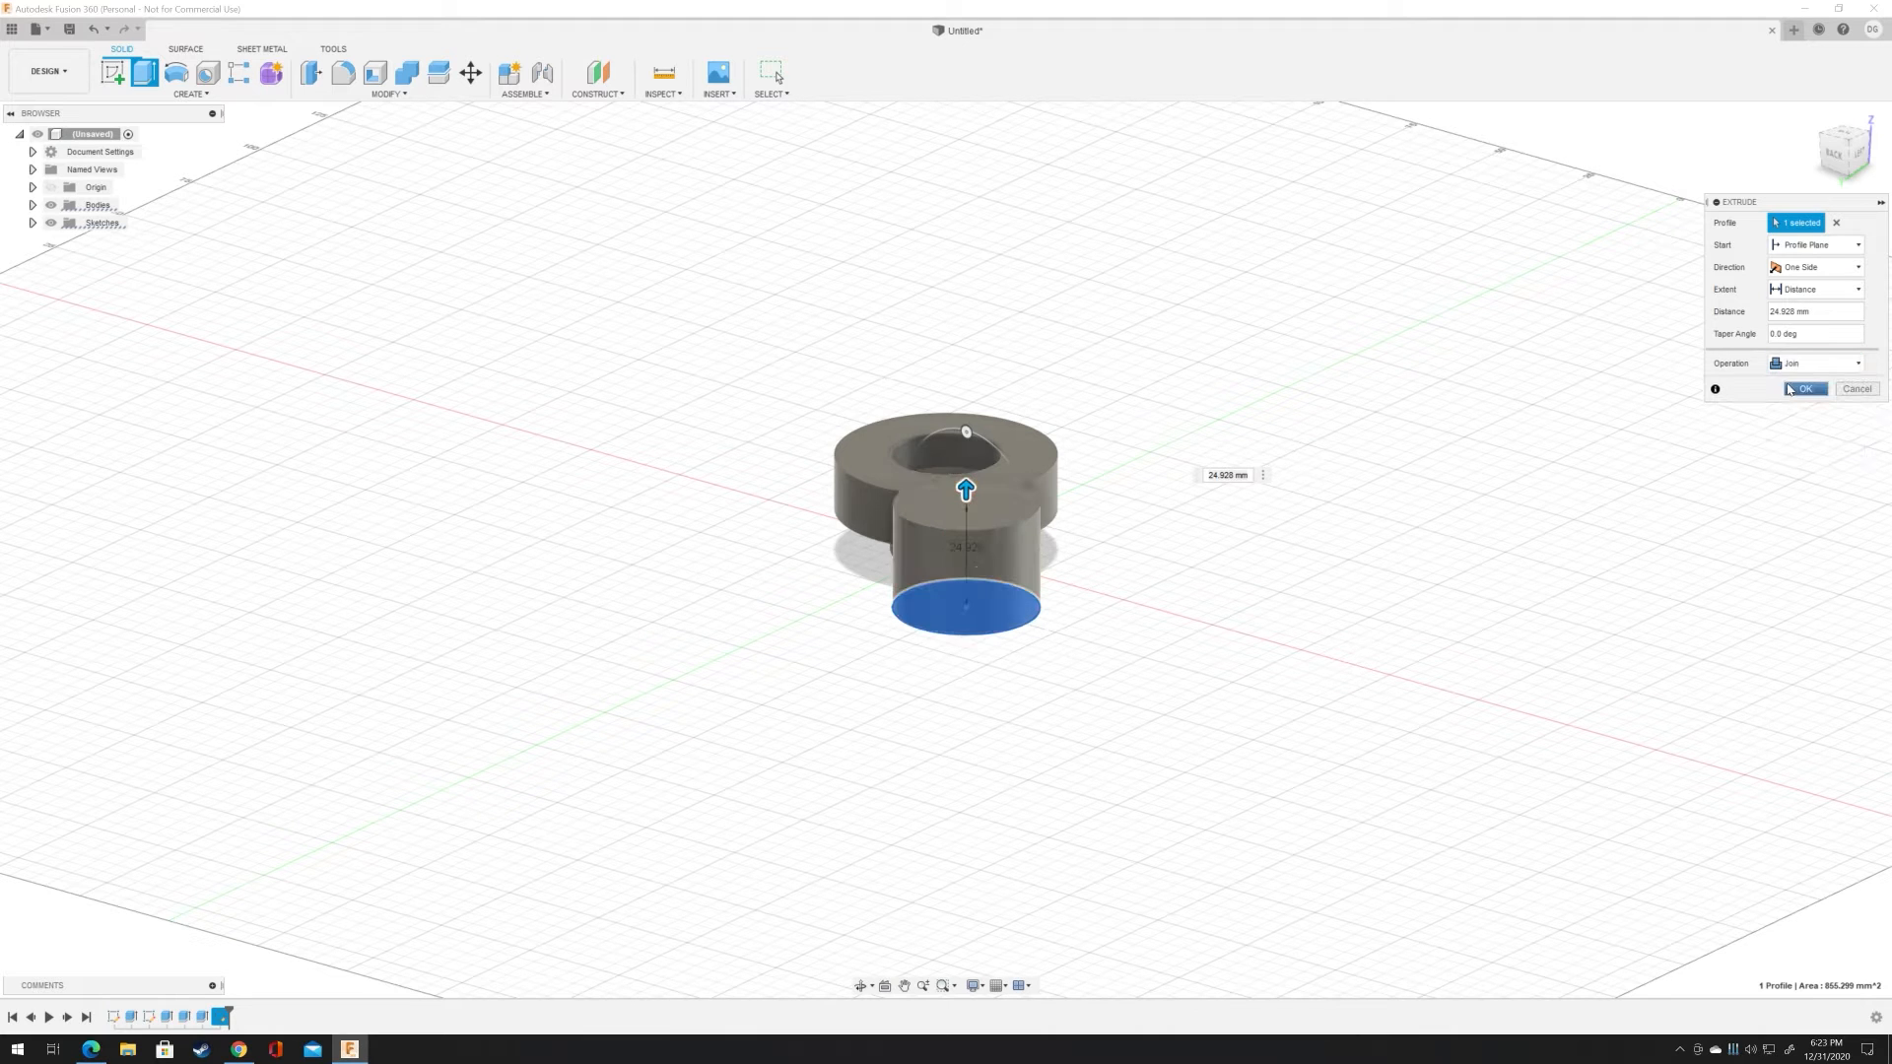
click(1800, 366)
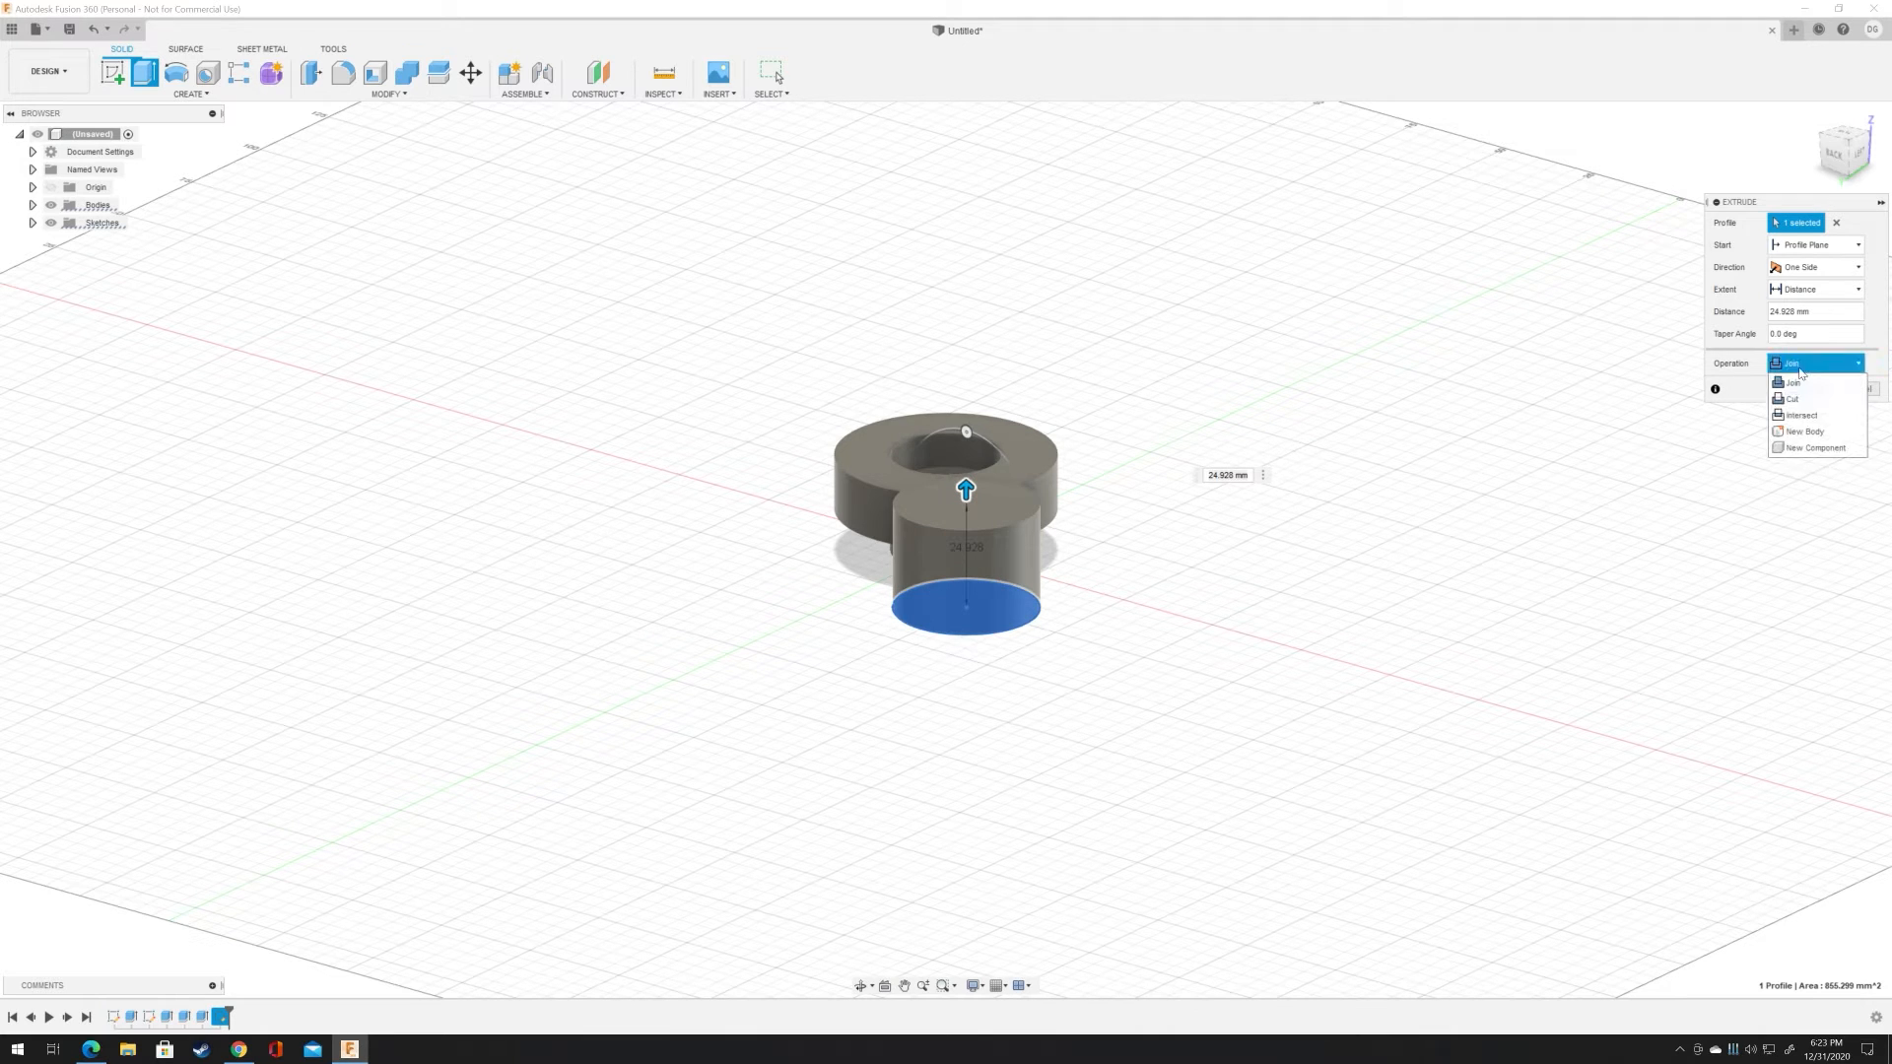
click(1791, 416)
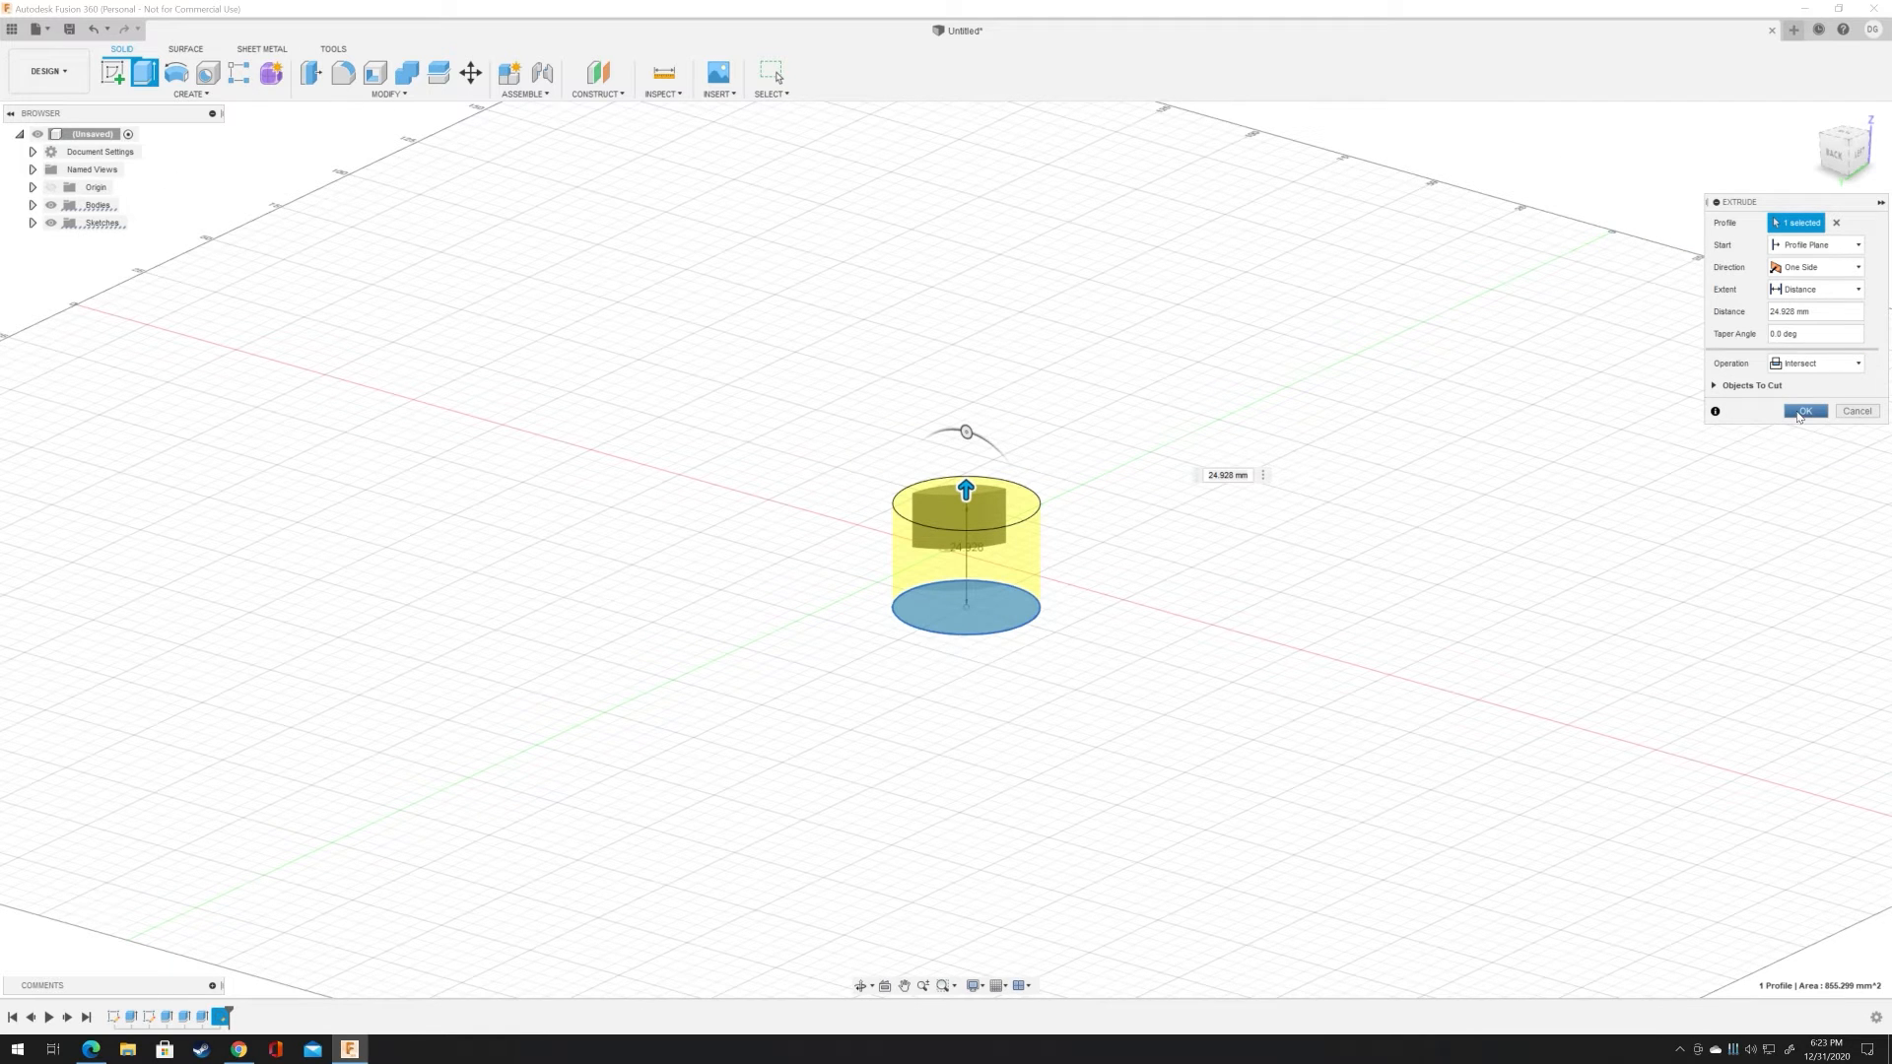
click(1793, 367)
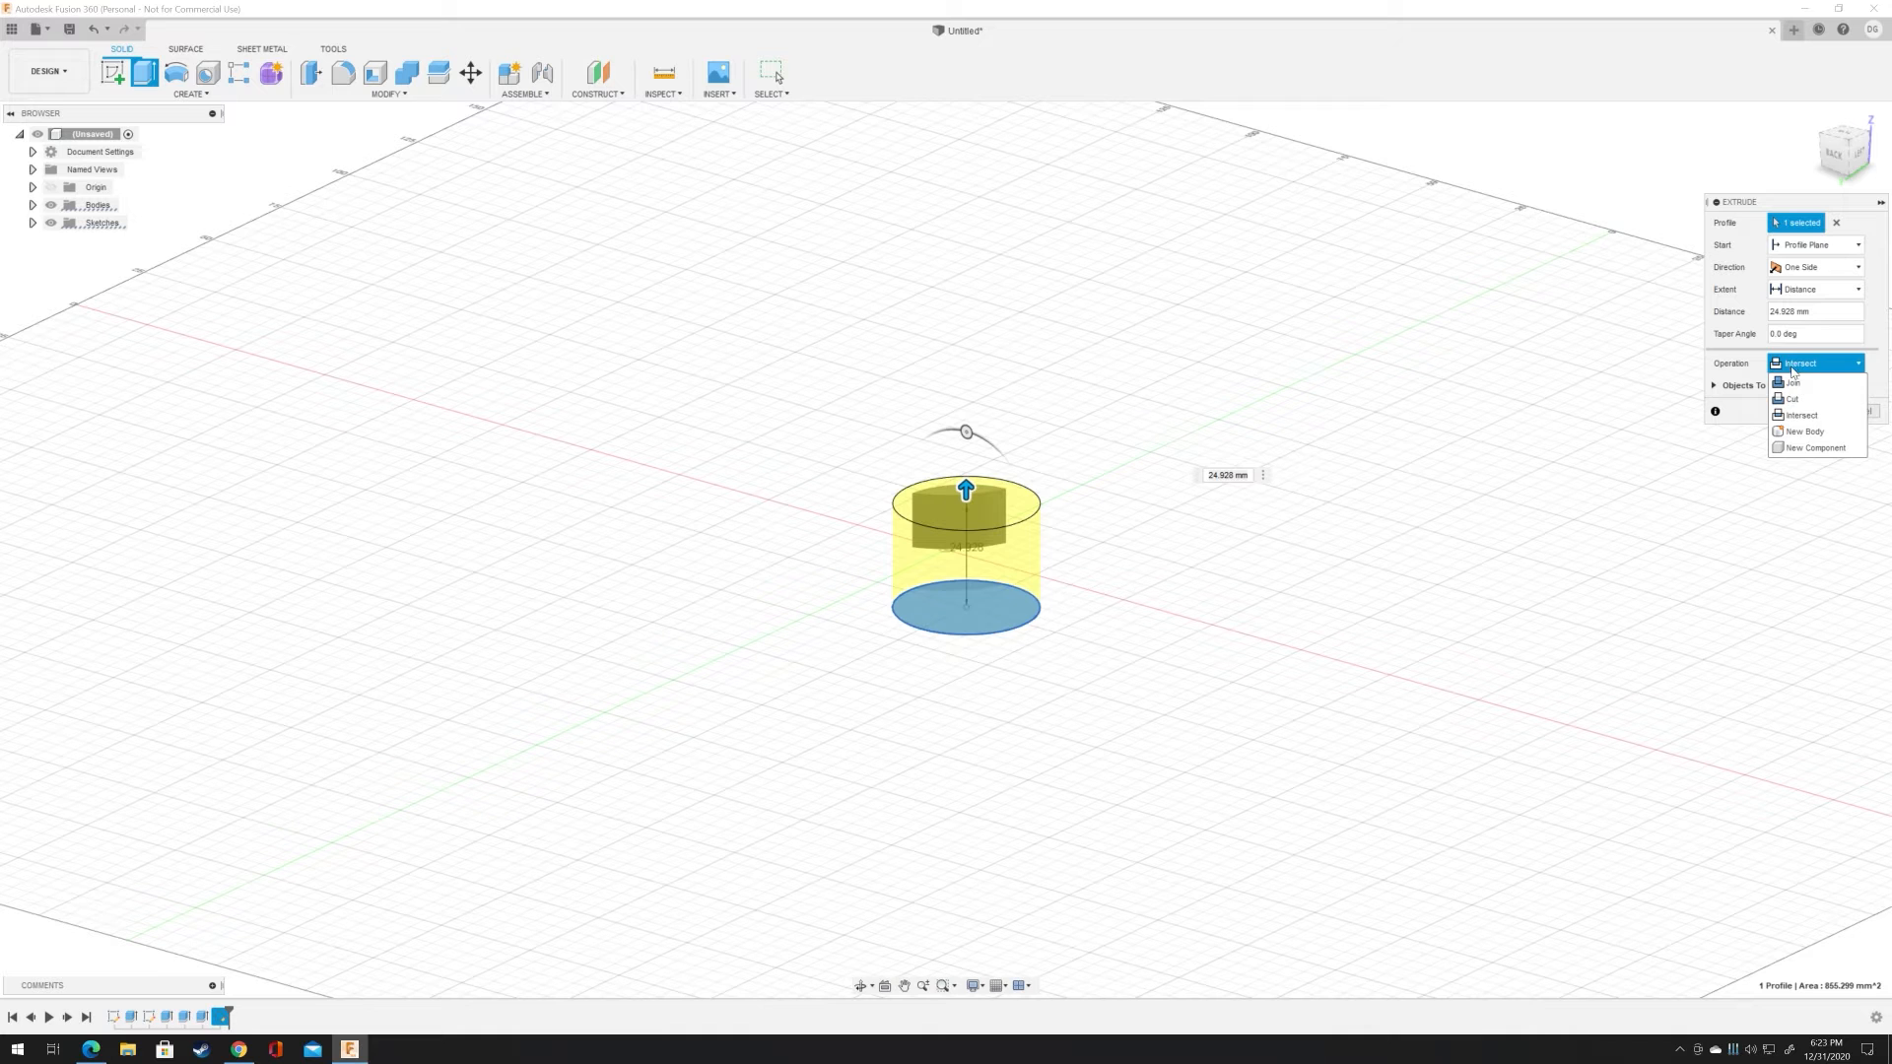
click(1794, 432)
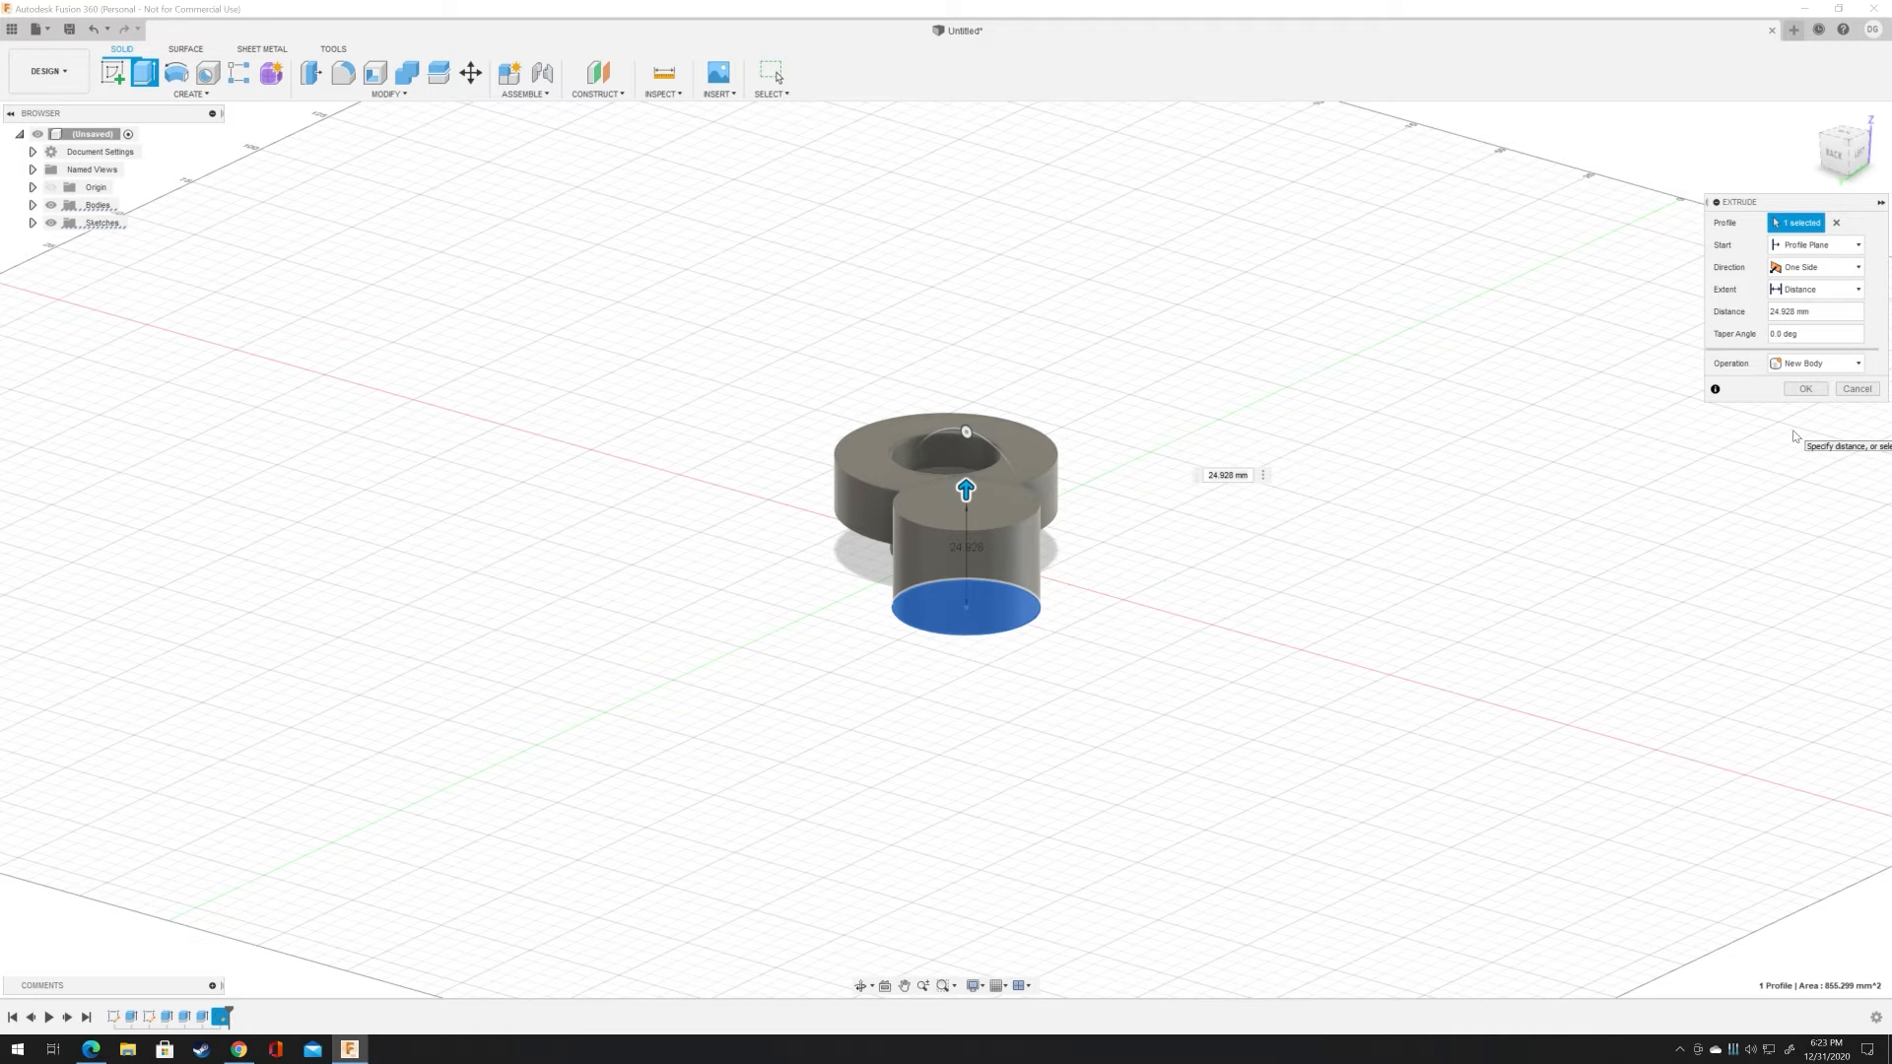
click(1796, 366)
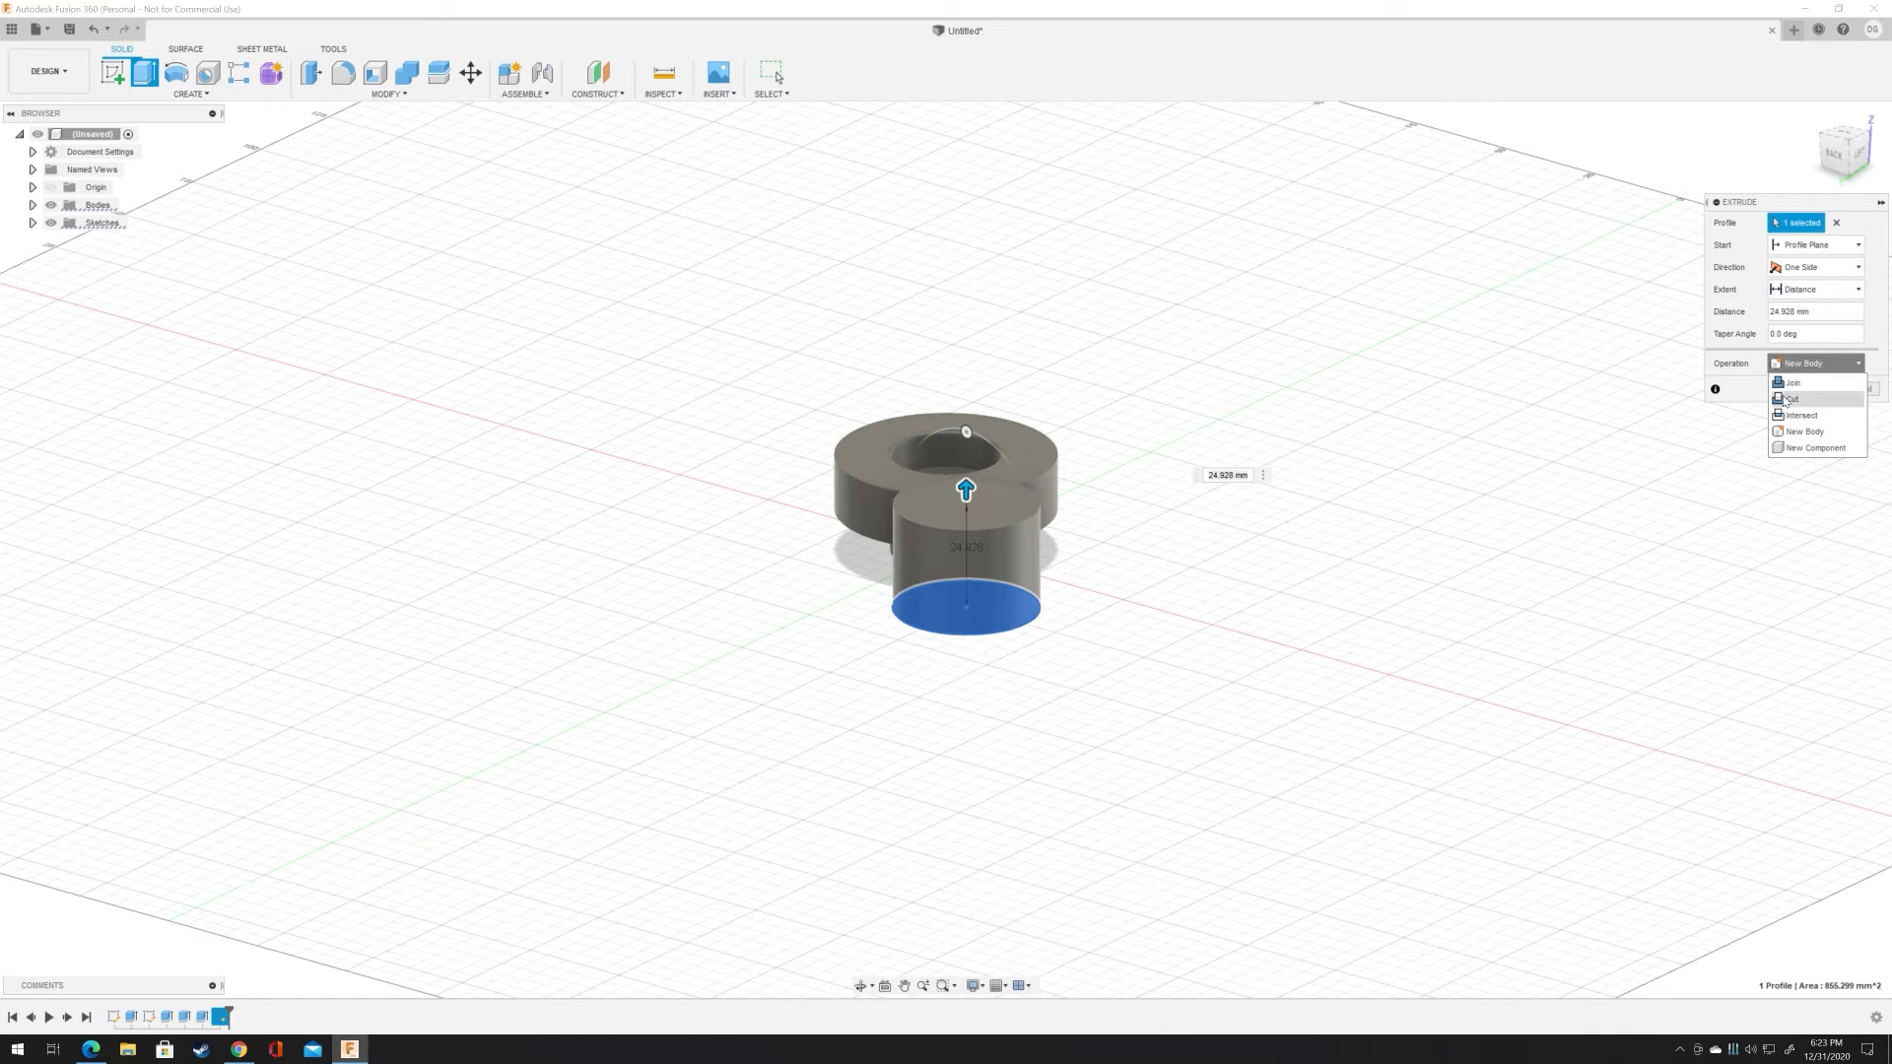
click(1788, 399)
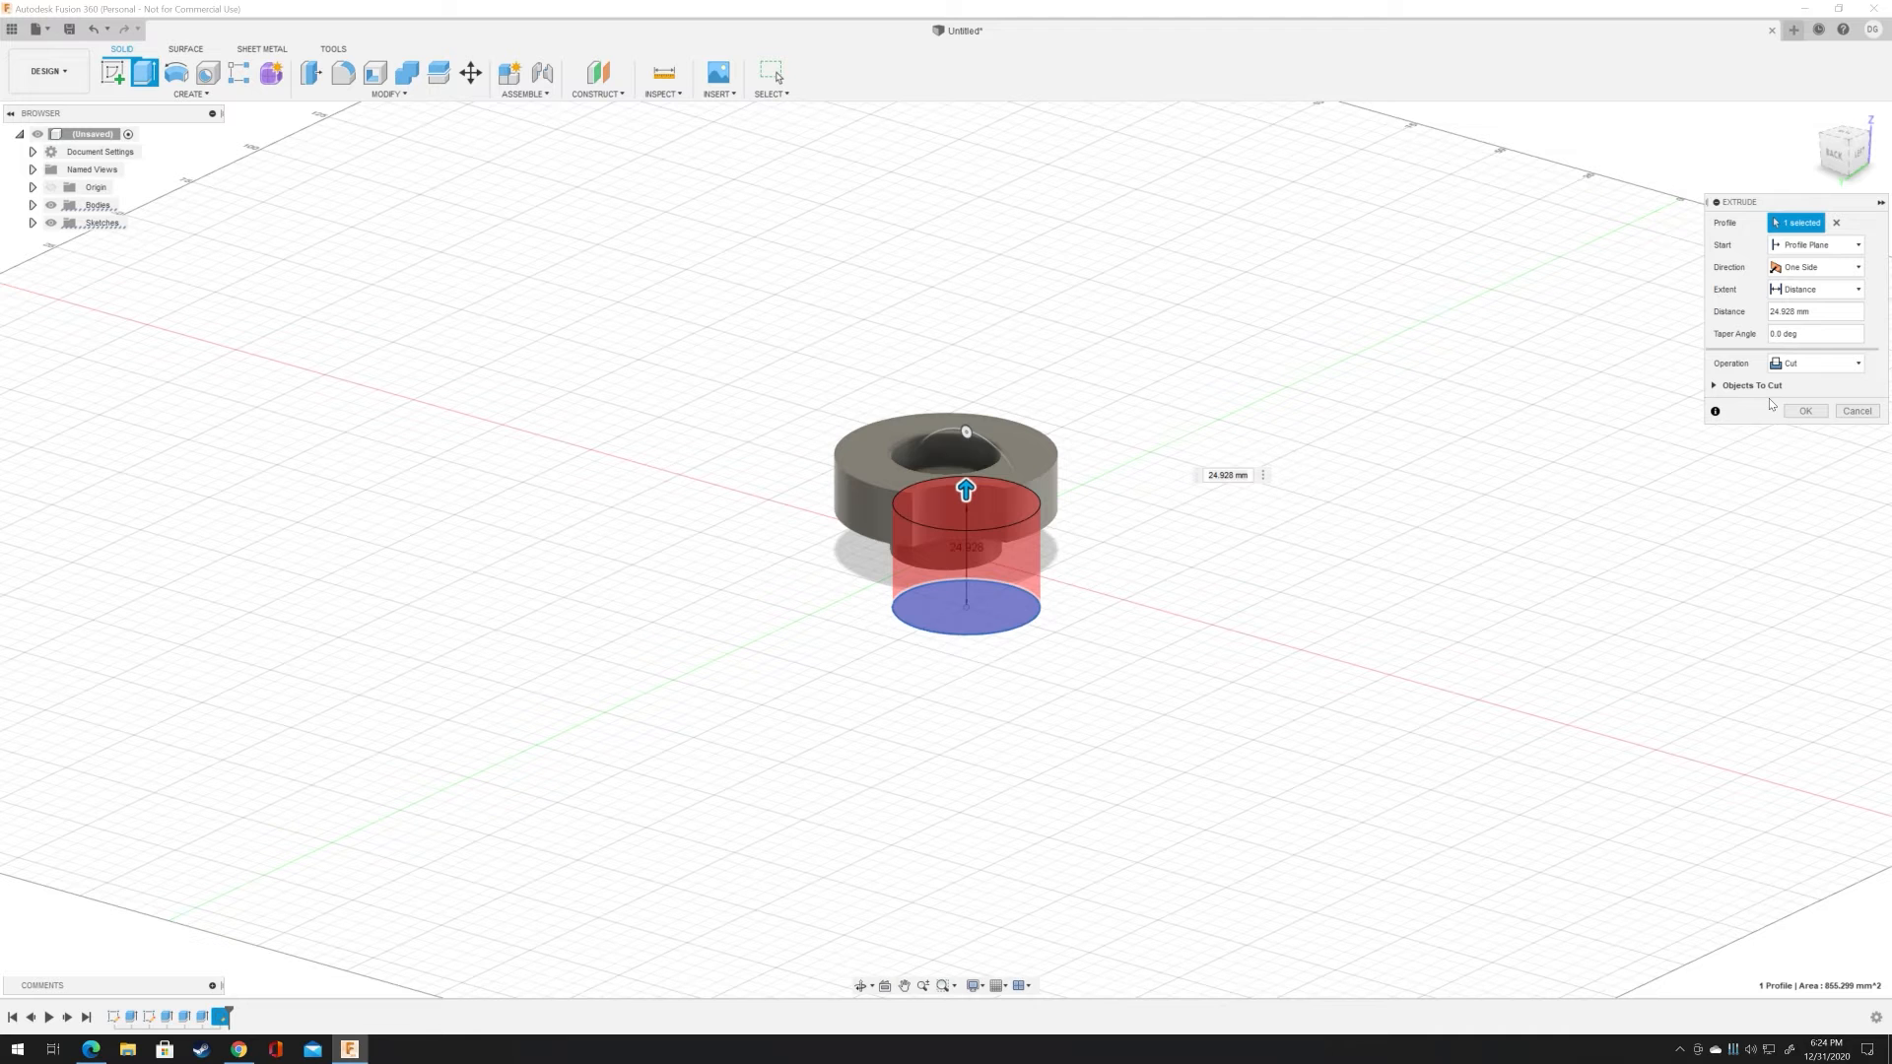
Step: Increase the cut's height to about 28 mm so it clears the ring, and complete the extrusion
drag(973, 494, 974, 480)
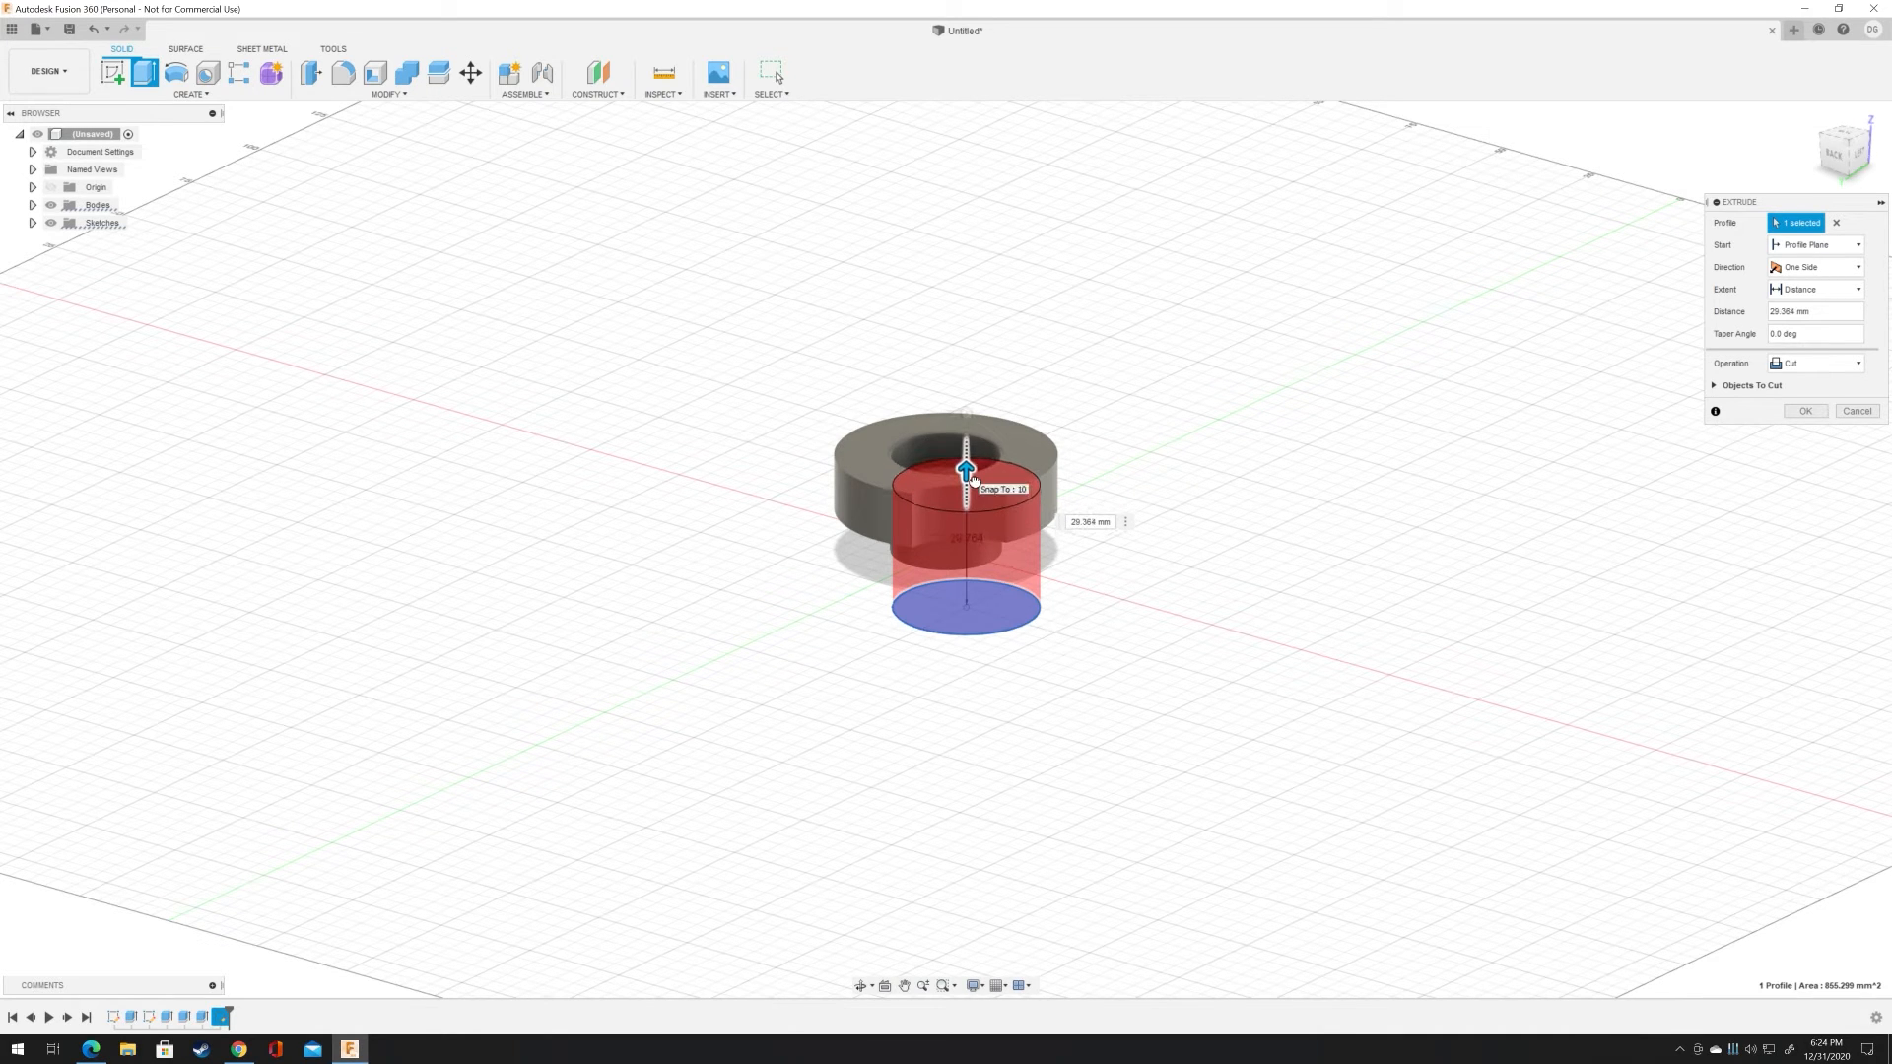
mouse_move(973, 480)
mouse_down()
mouse_move(966, 552)
mouse_move(965, 488)
mouse_up()
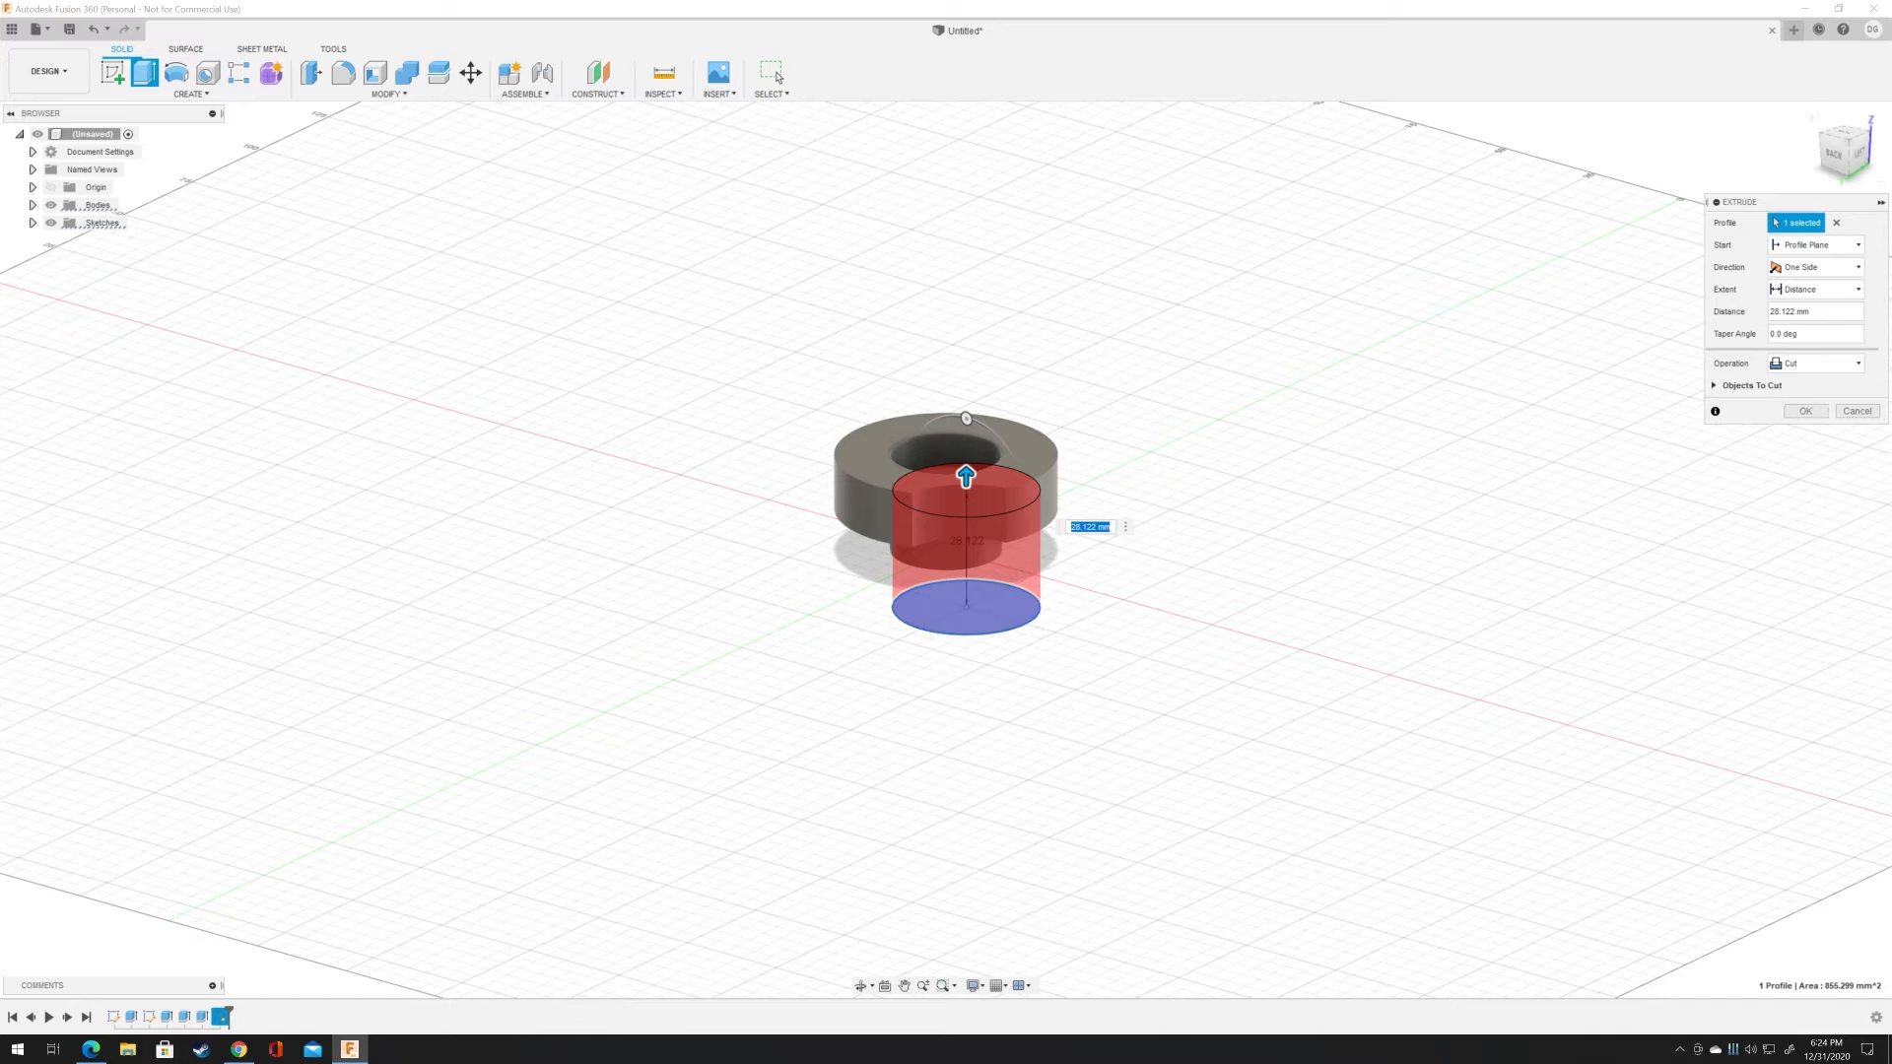
drag(1850, 162, 1855, 182)
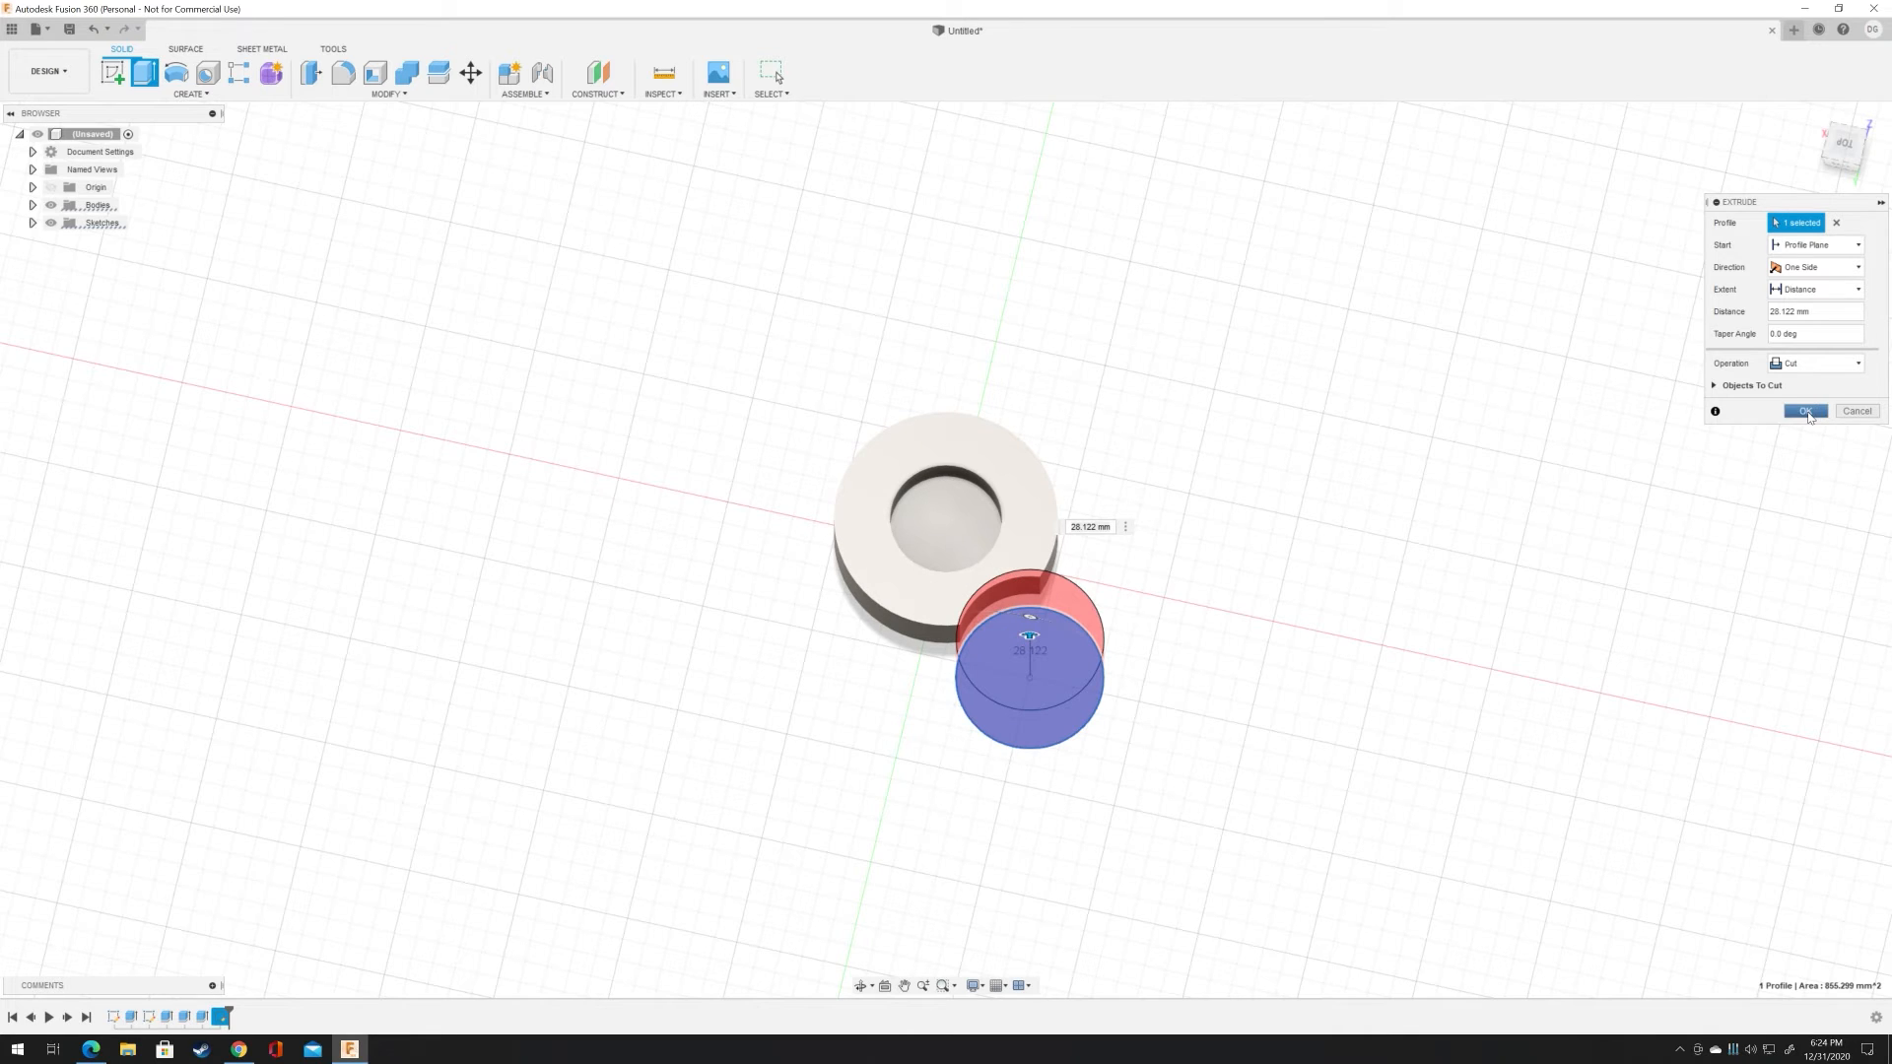
click(1805, 412)
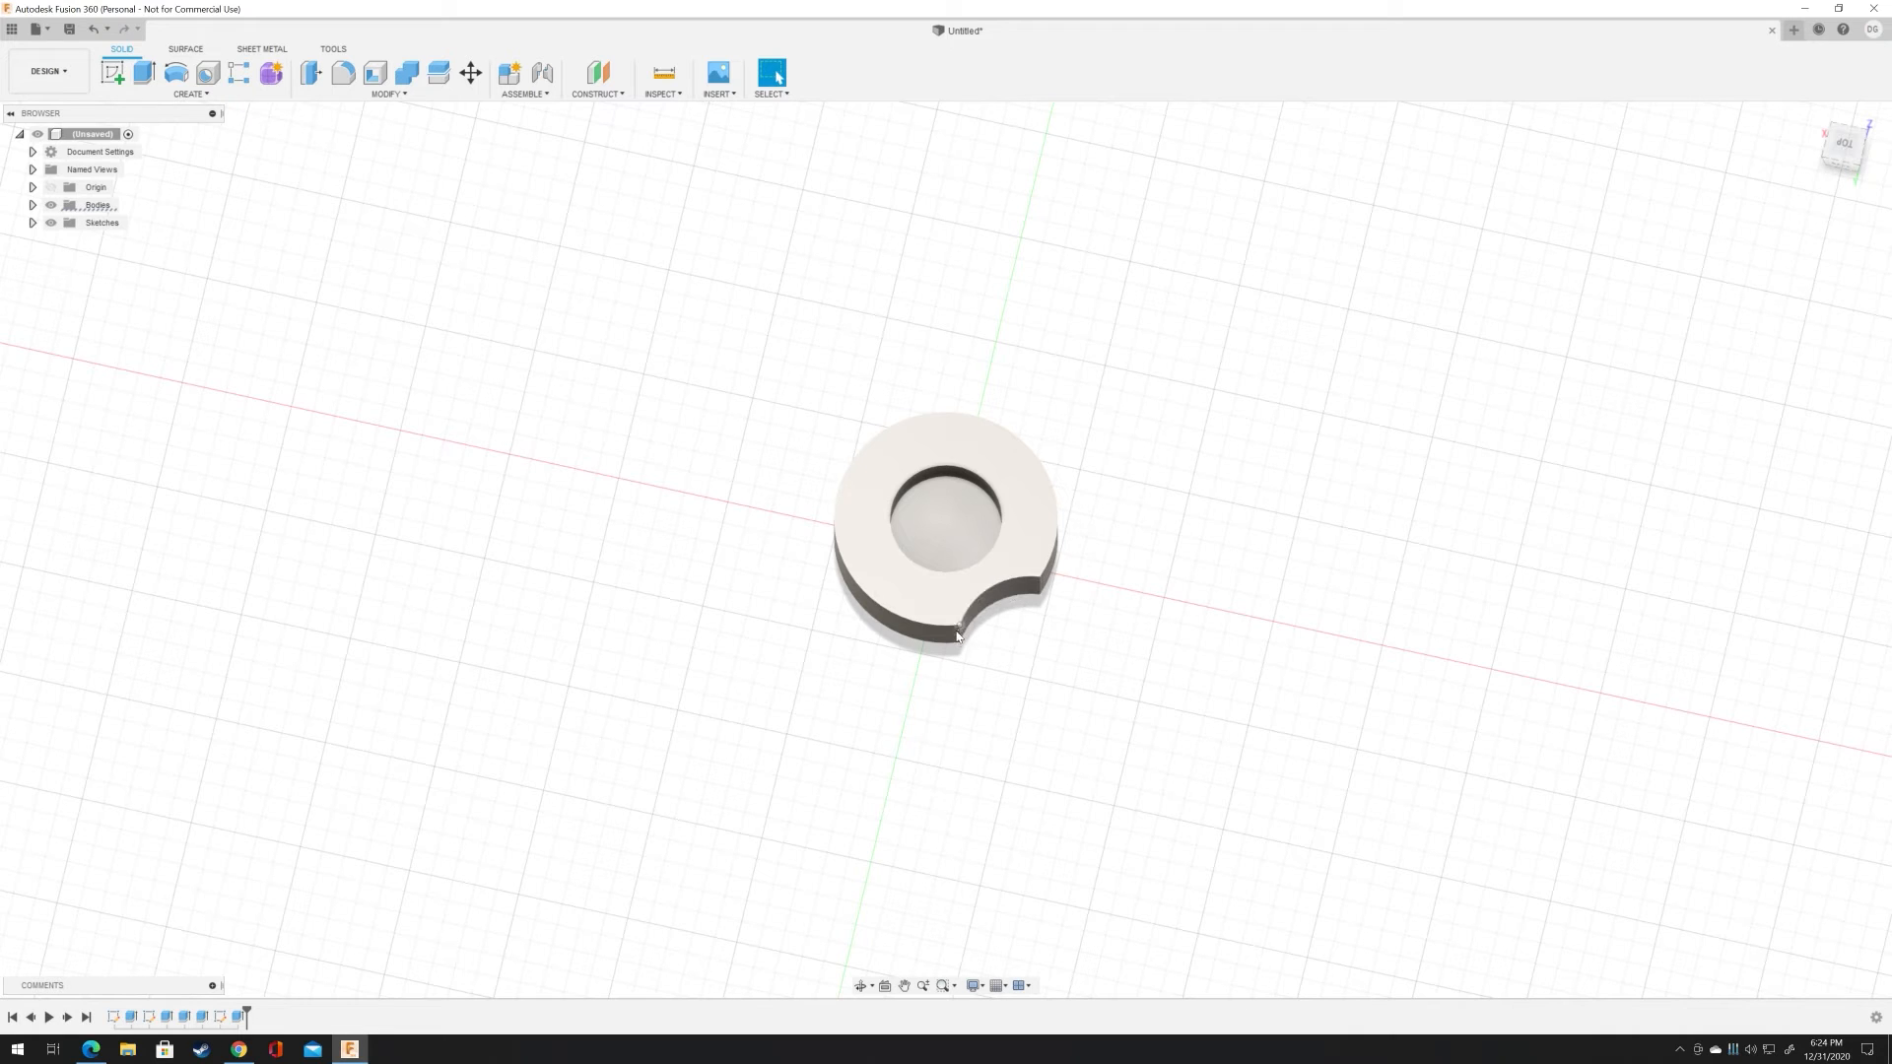
Step: Sketch a second 33 mm center diameter circle on the XY origin plane, centered 25 mm right of and 25 mm above the origin in top view
click(1843, 146)
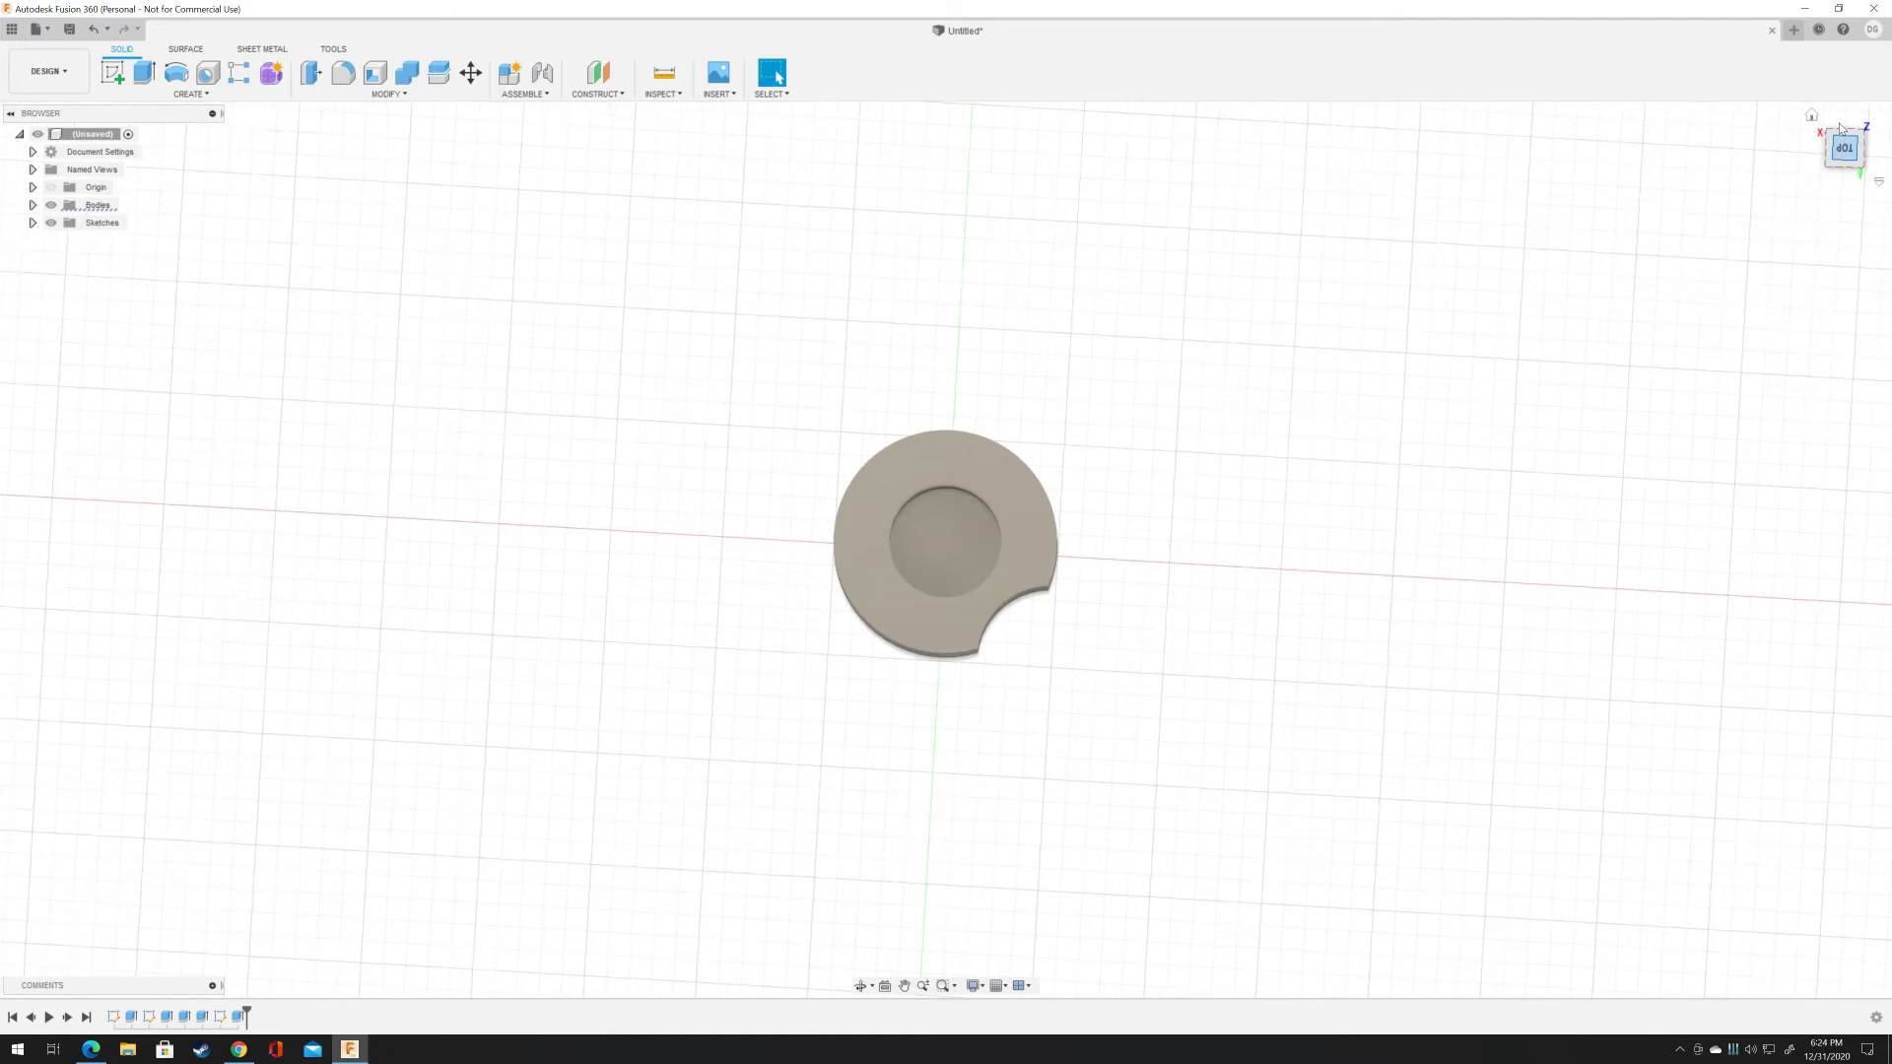
click(1870, 116)
click(1874, 119)
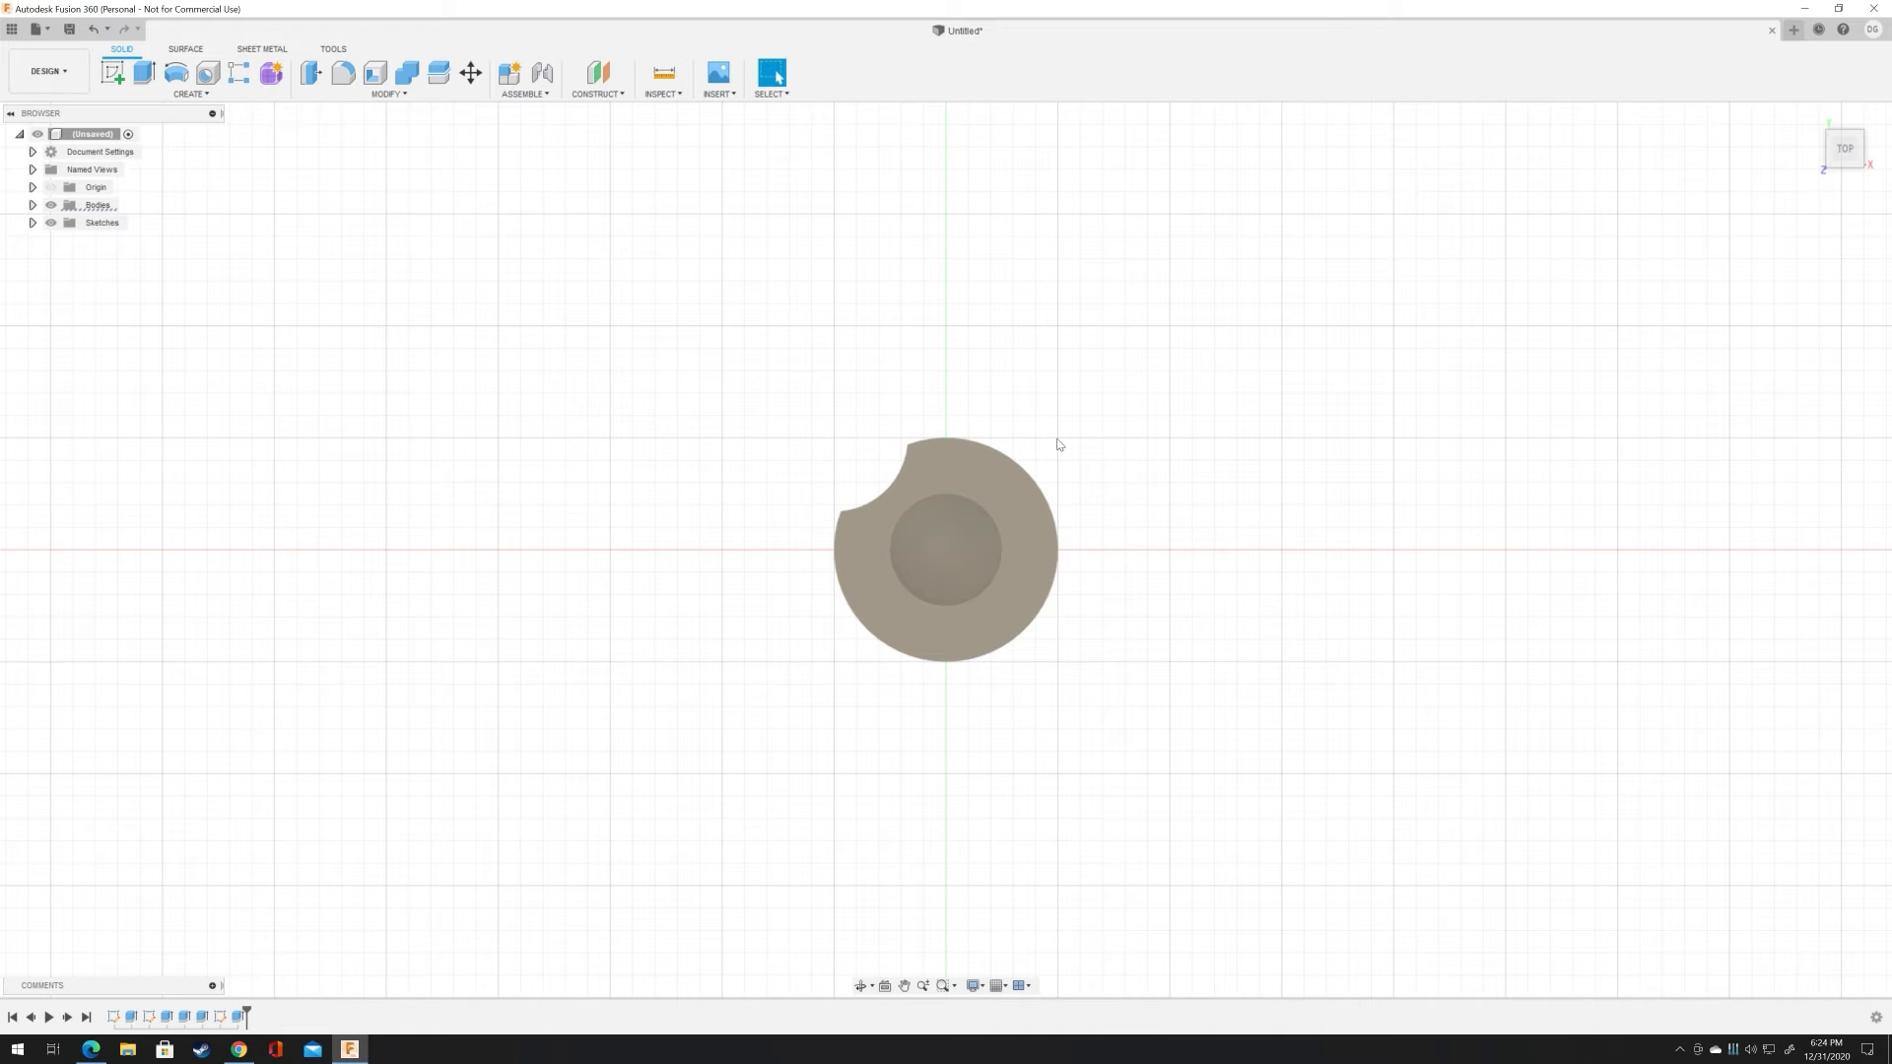
right_click(1058, 444)
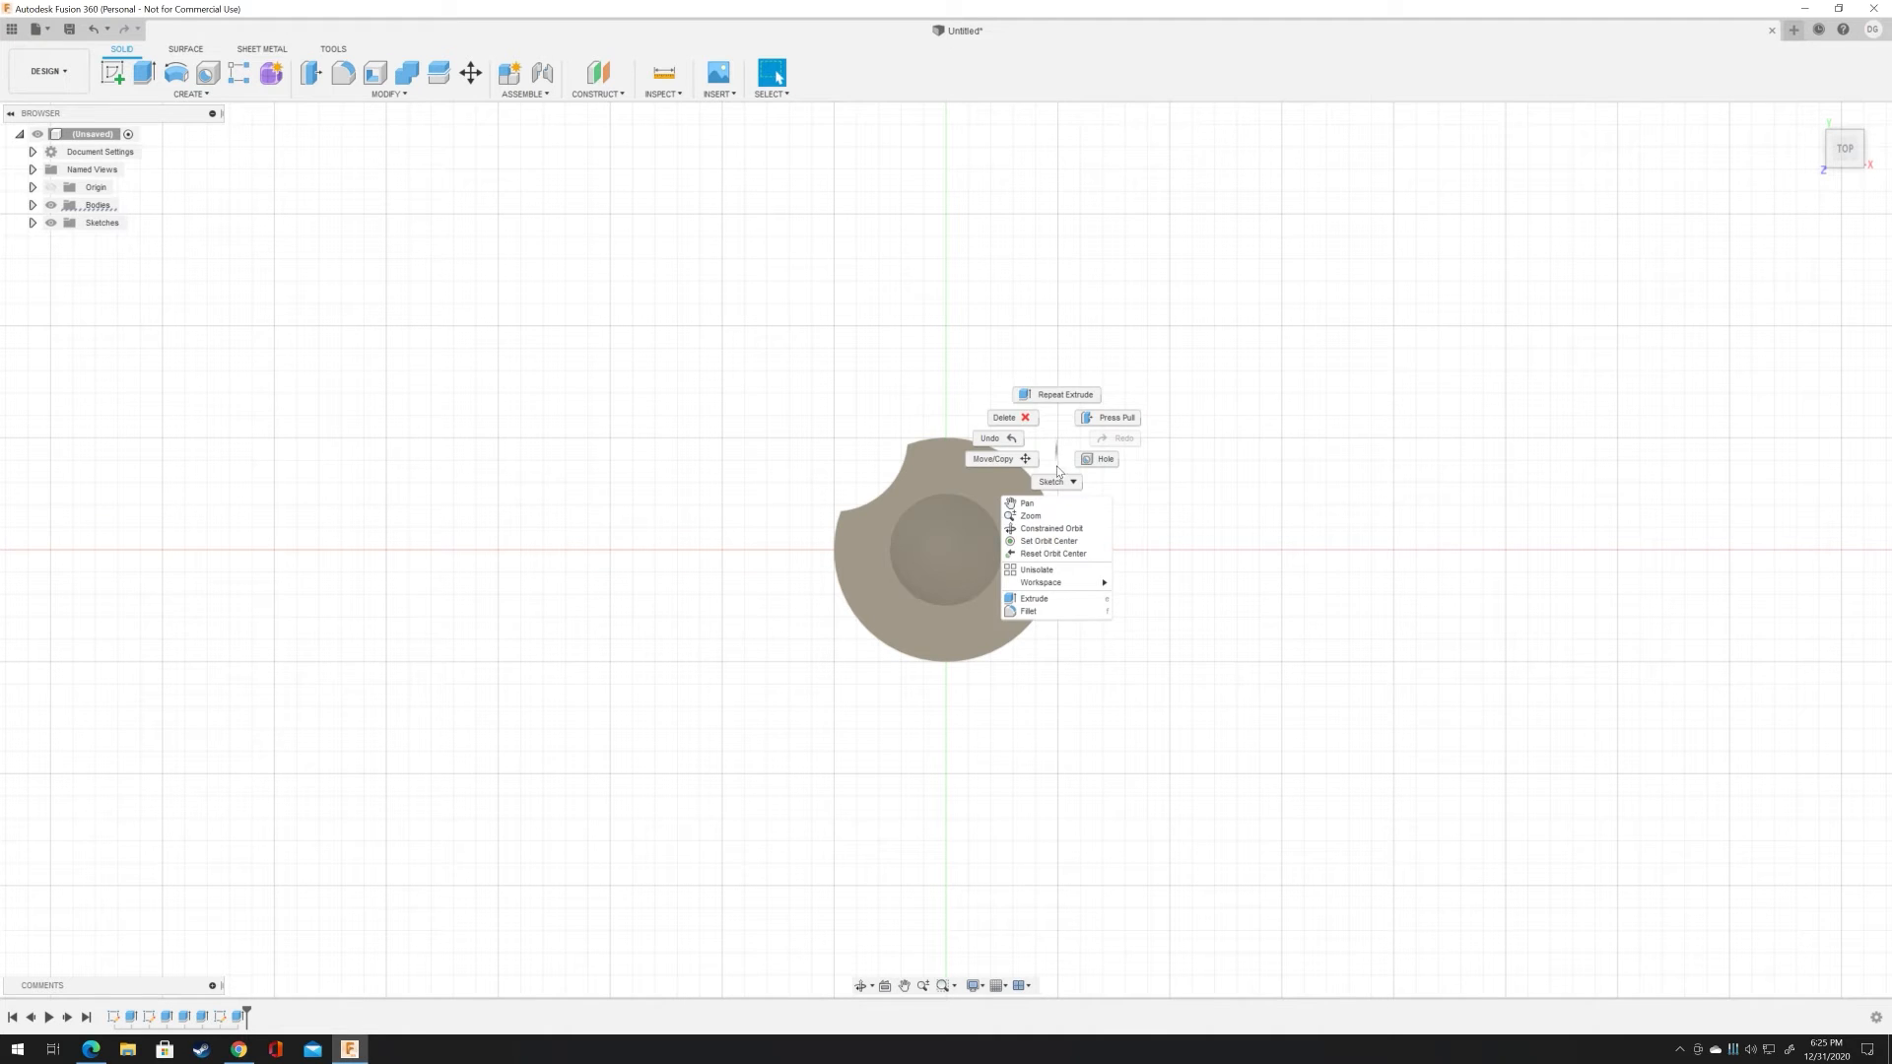
click(1054, 488)
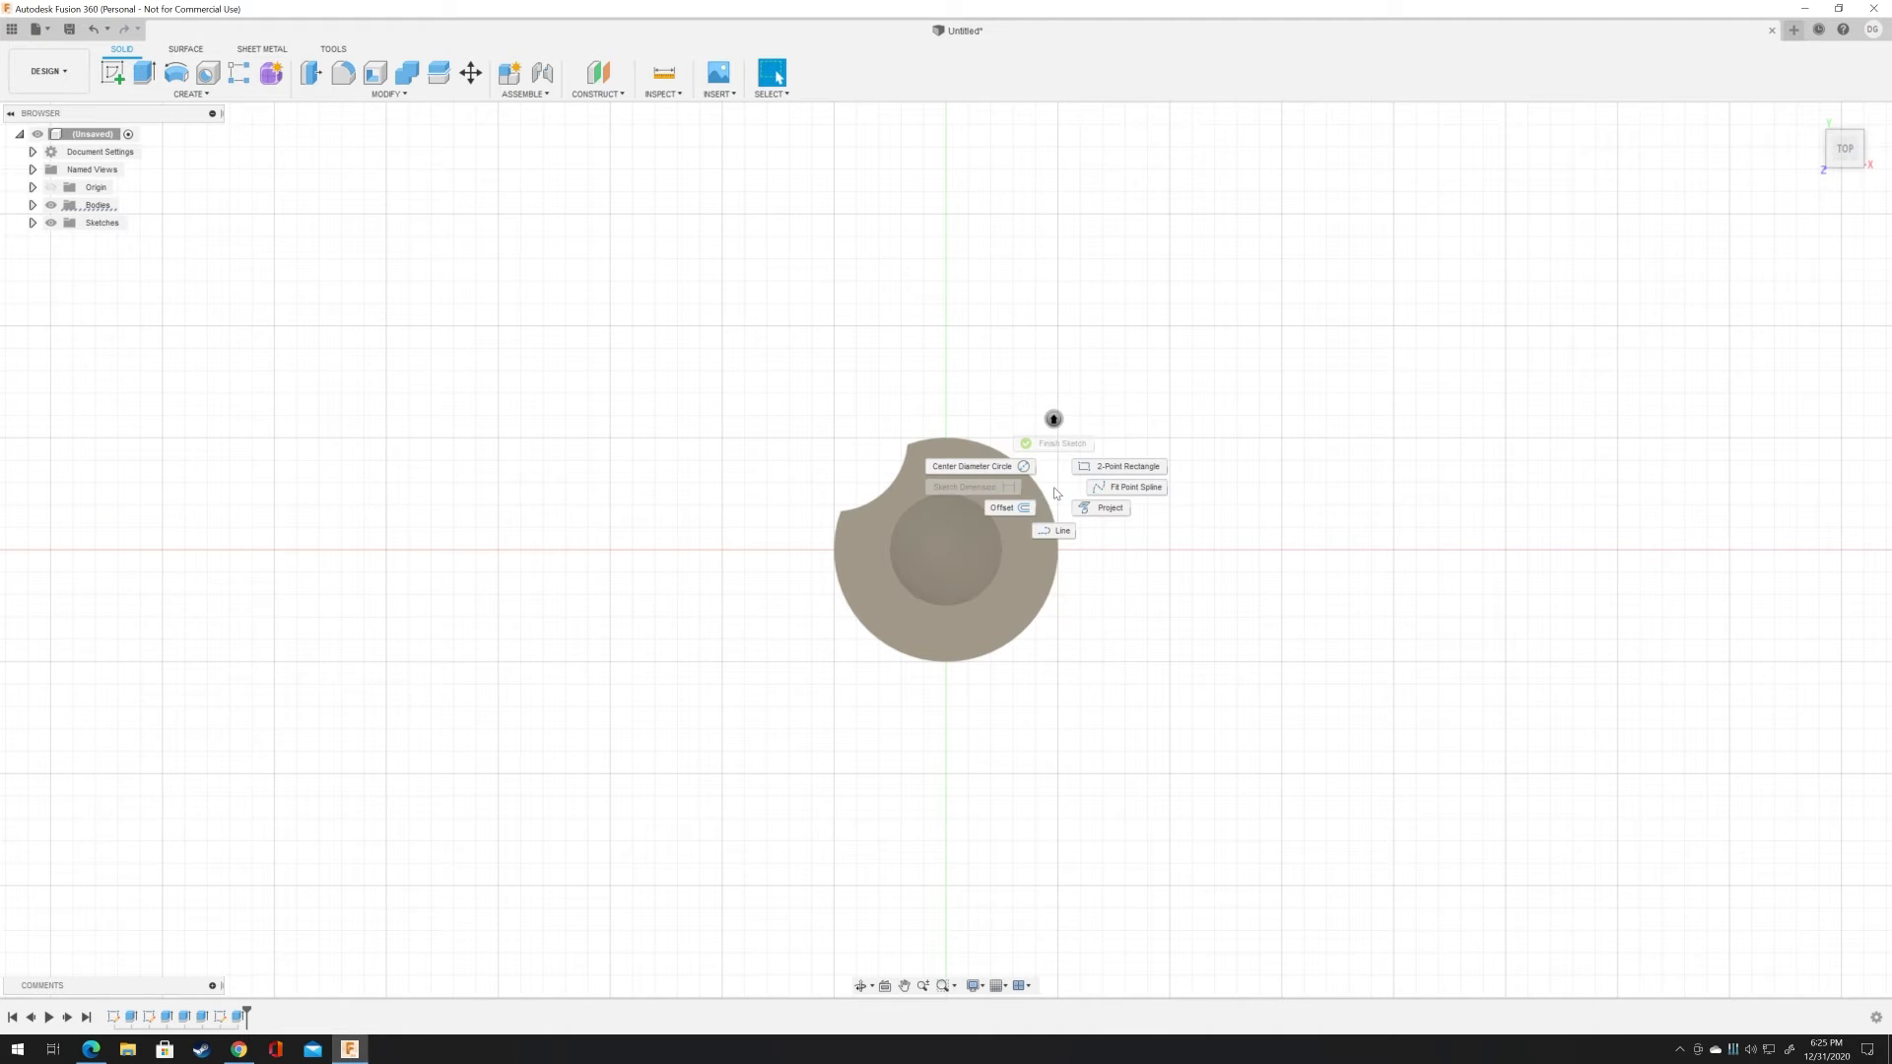
click(993, 472)
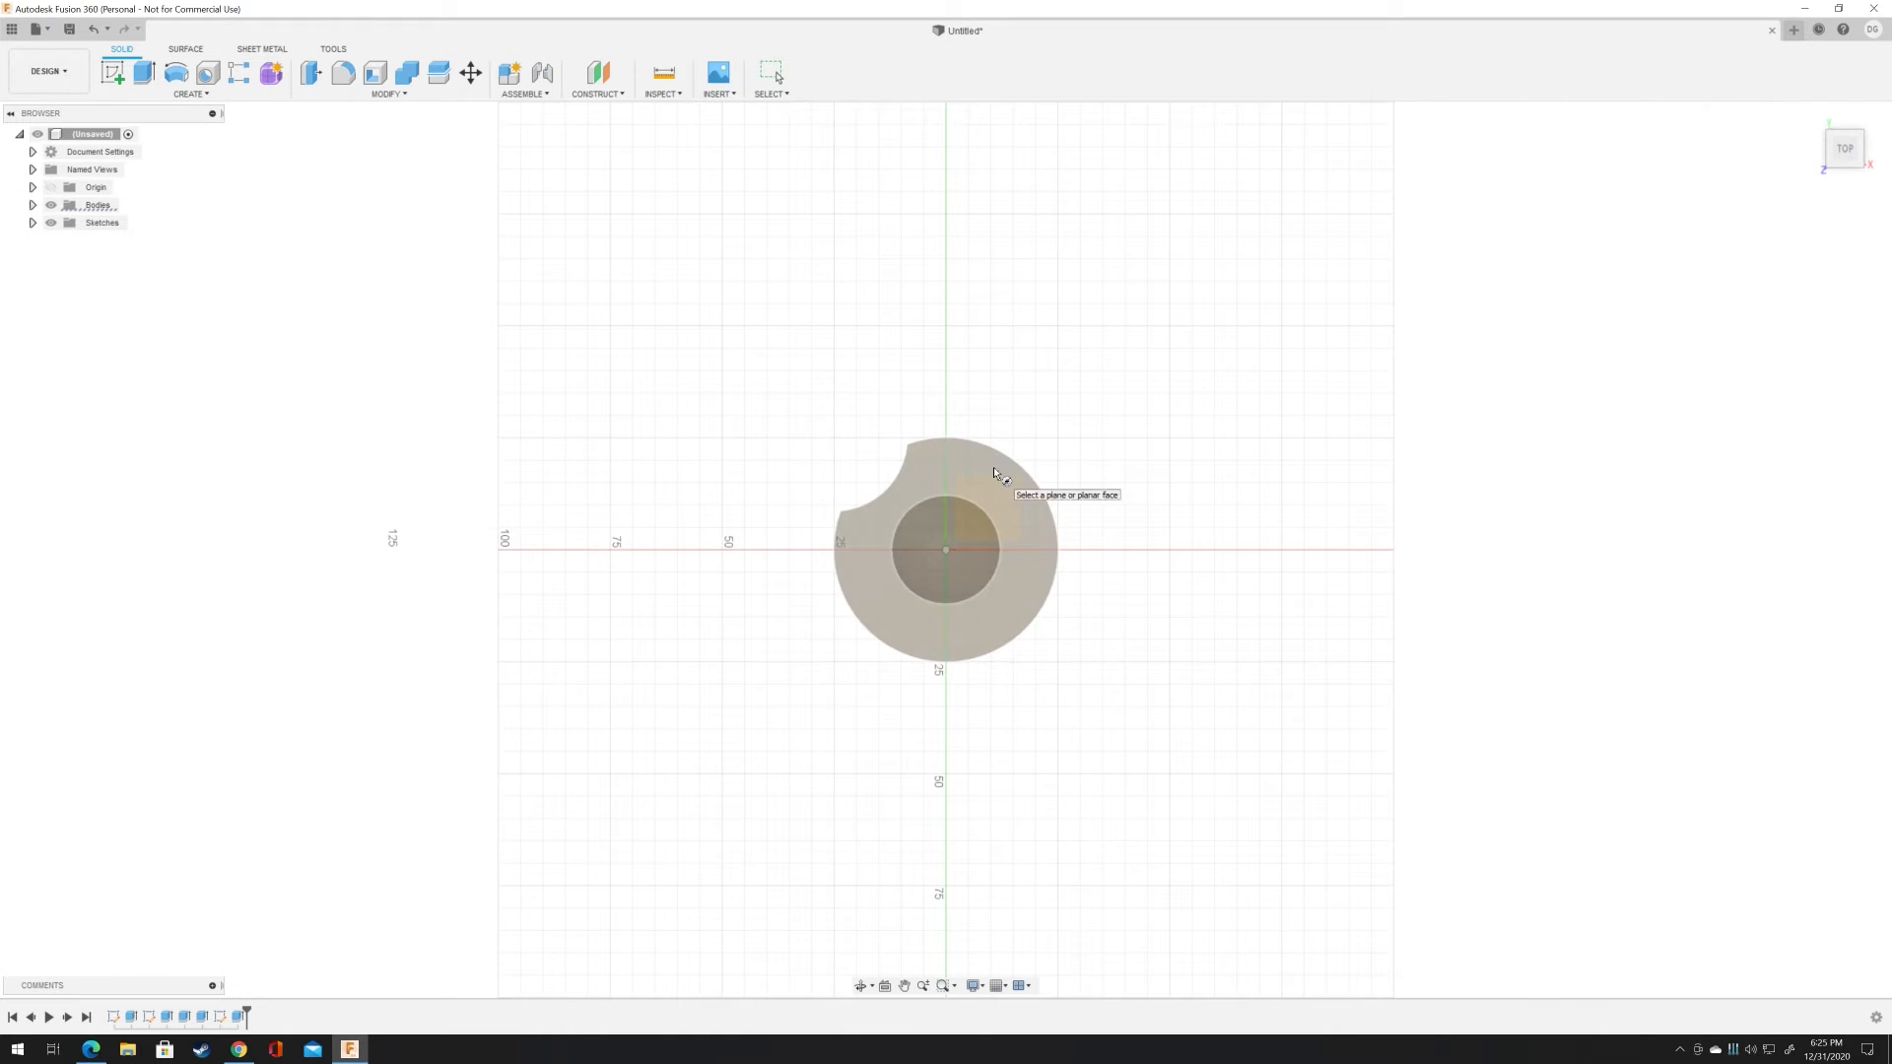
click(1061, 445)
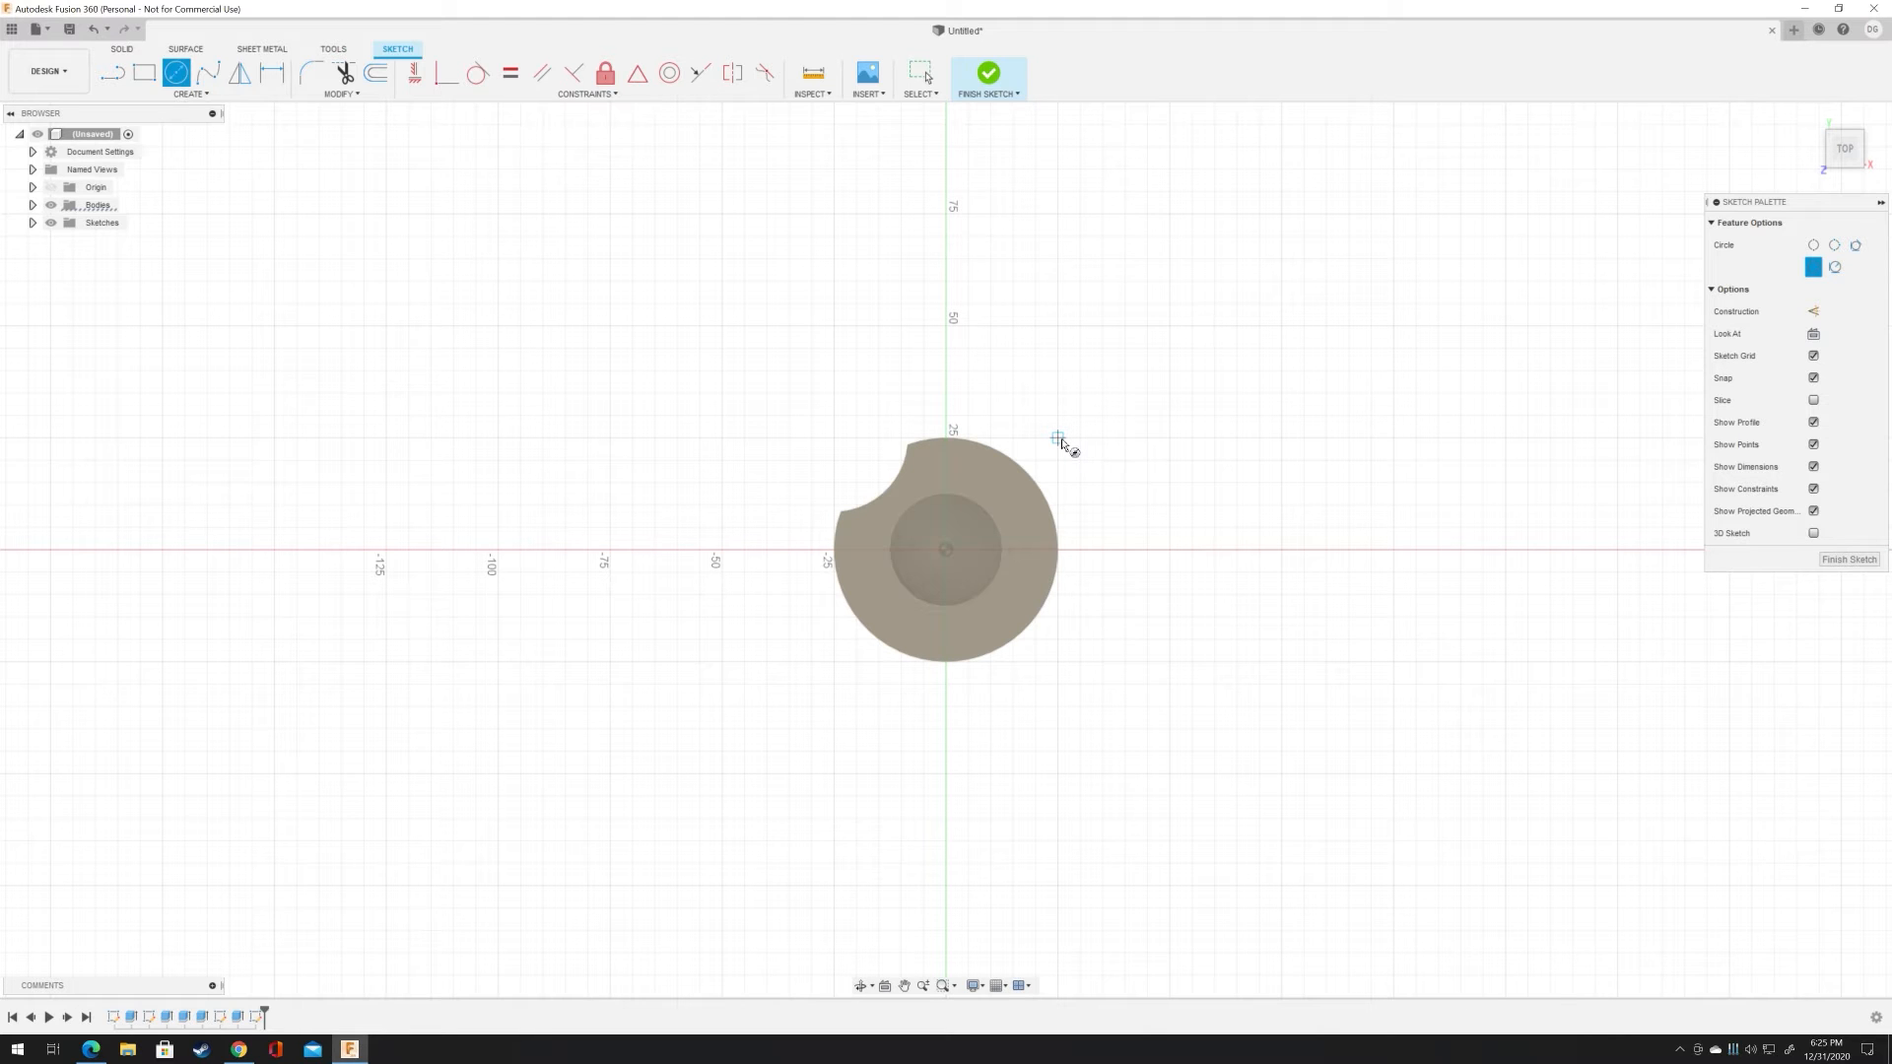
click(1057, 437)
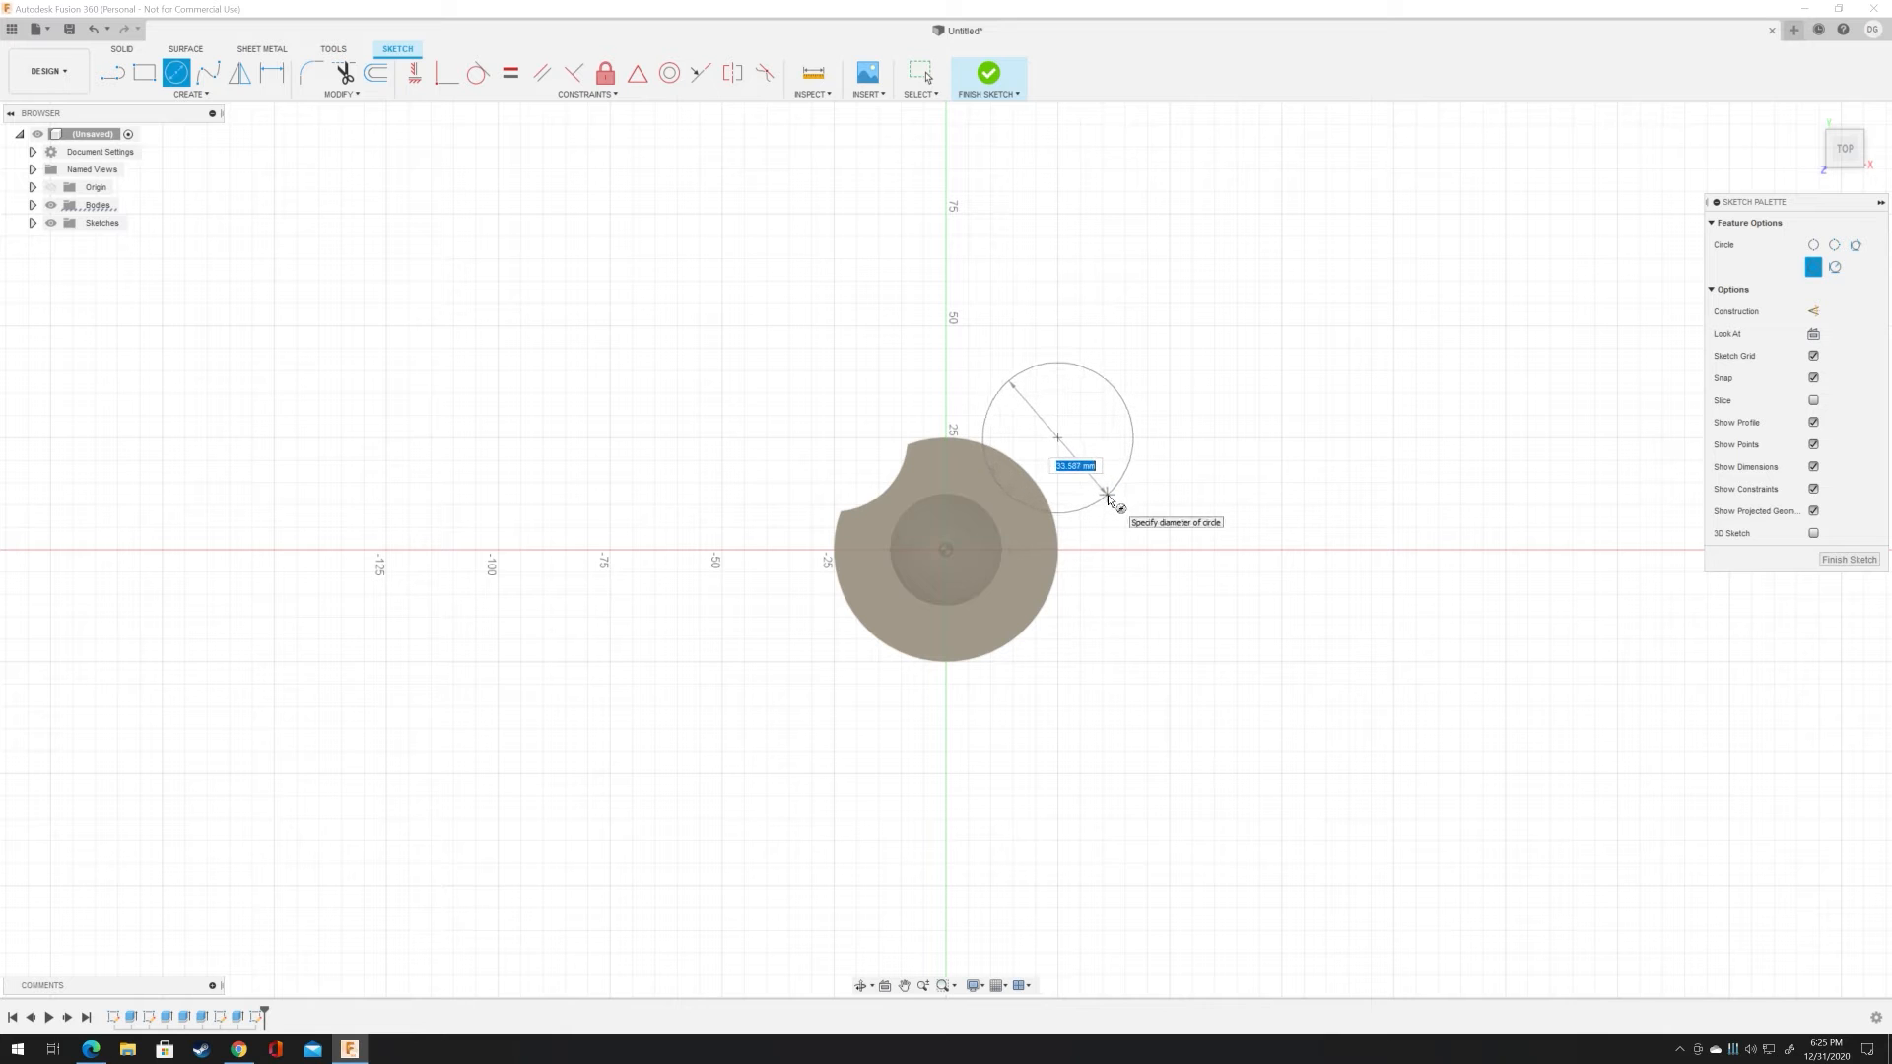
text(33)
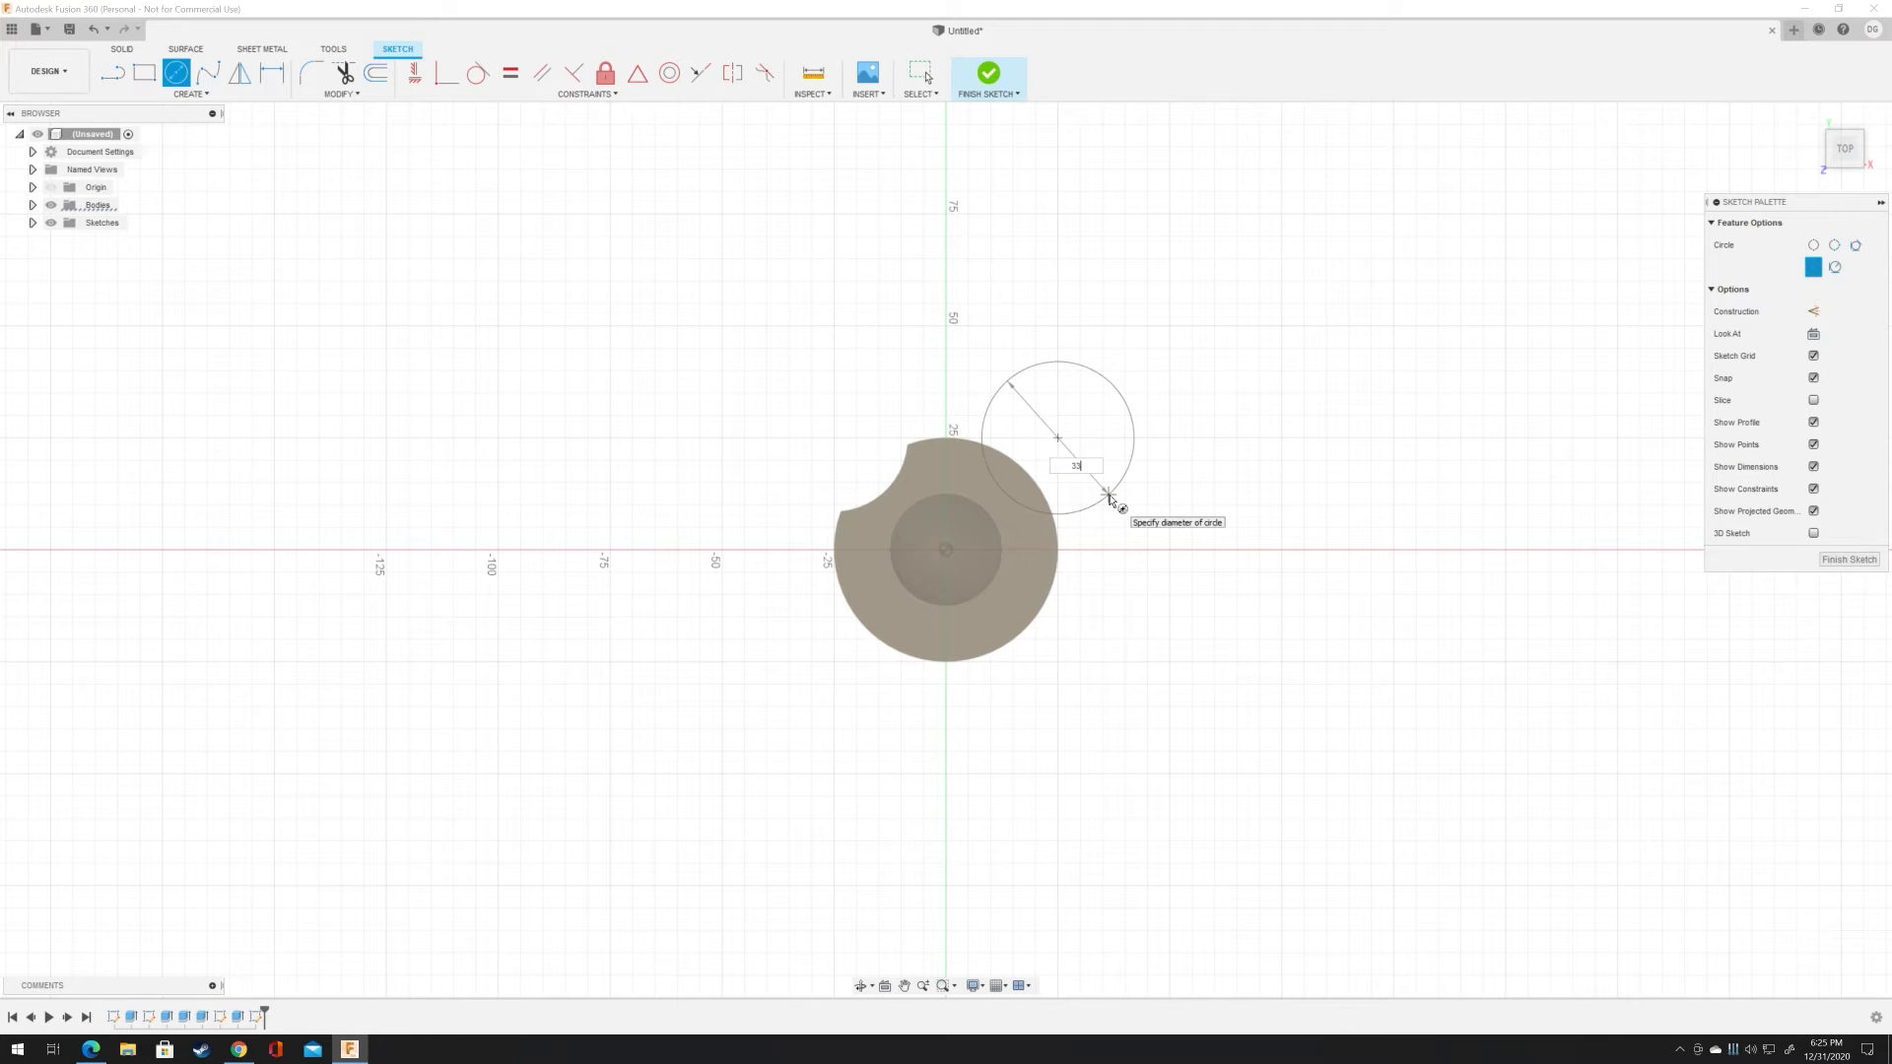
key(Return)
key(Escape)
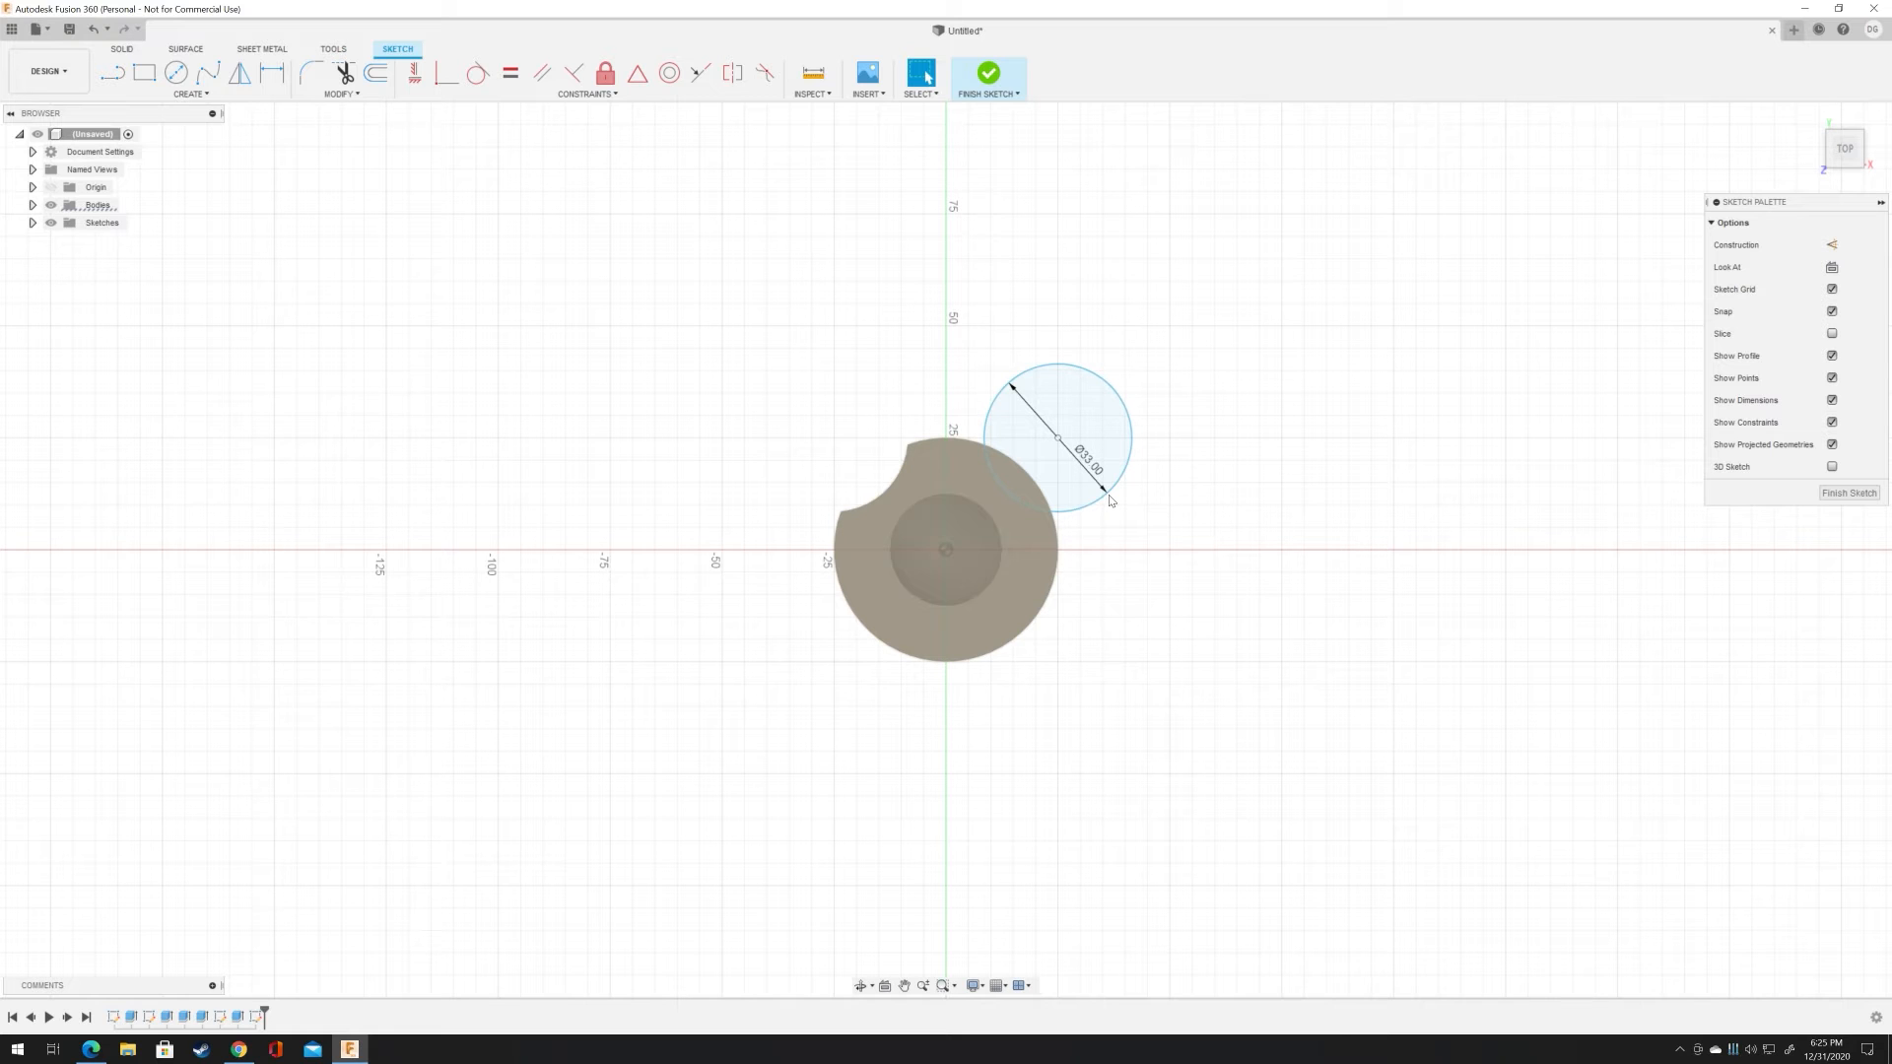
Step: Extrude the second 33 mm circle's profile upward about 27 mm as a Cut through the ring's edge
click(1089, 426)
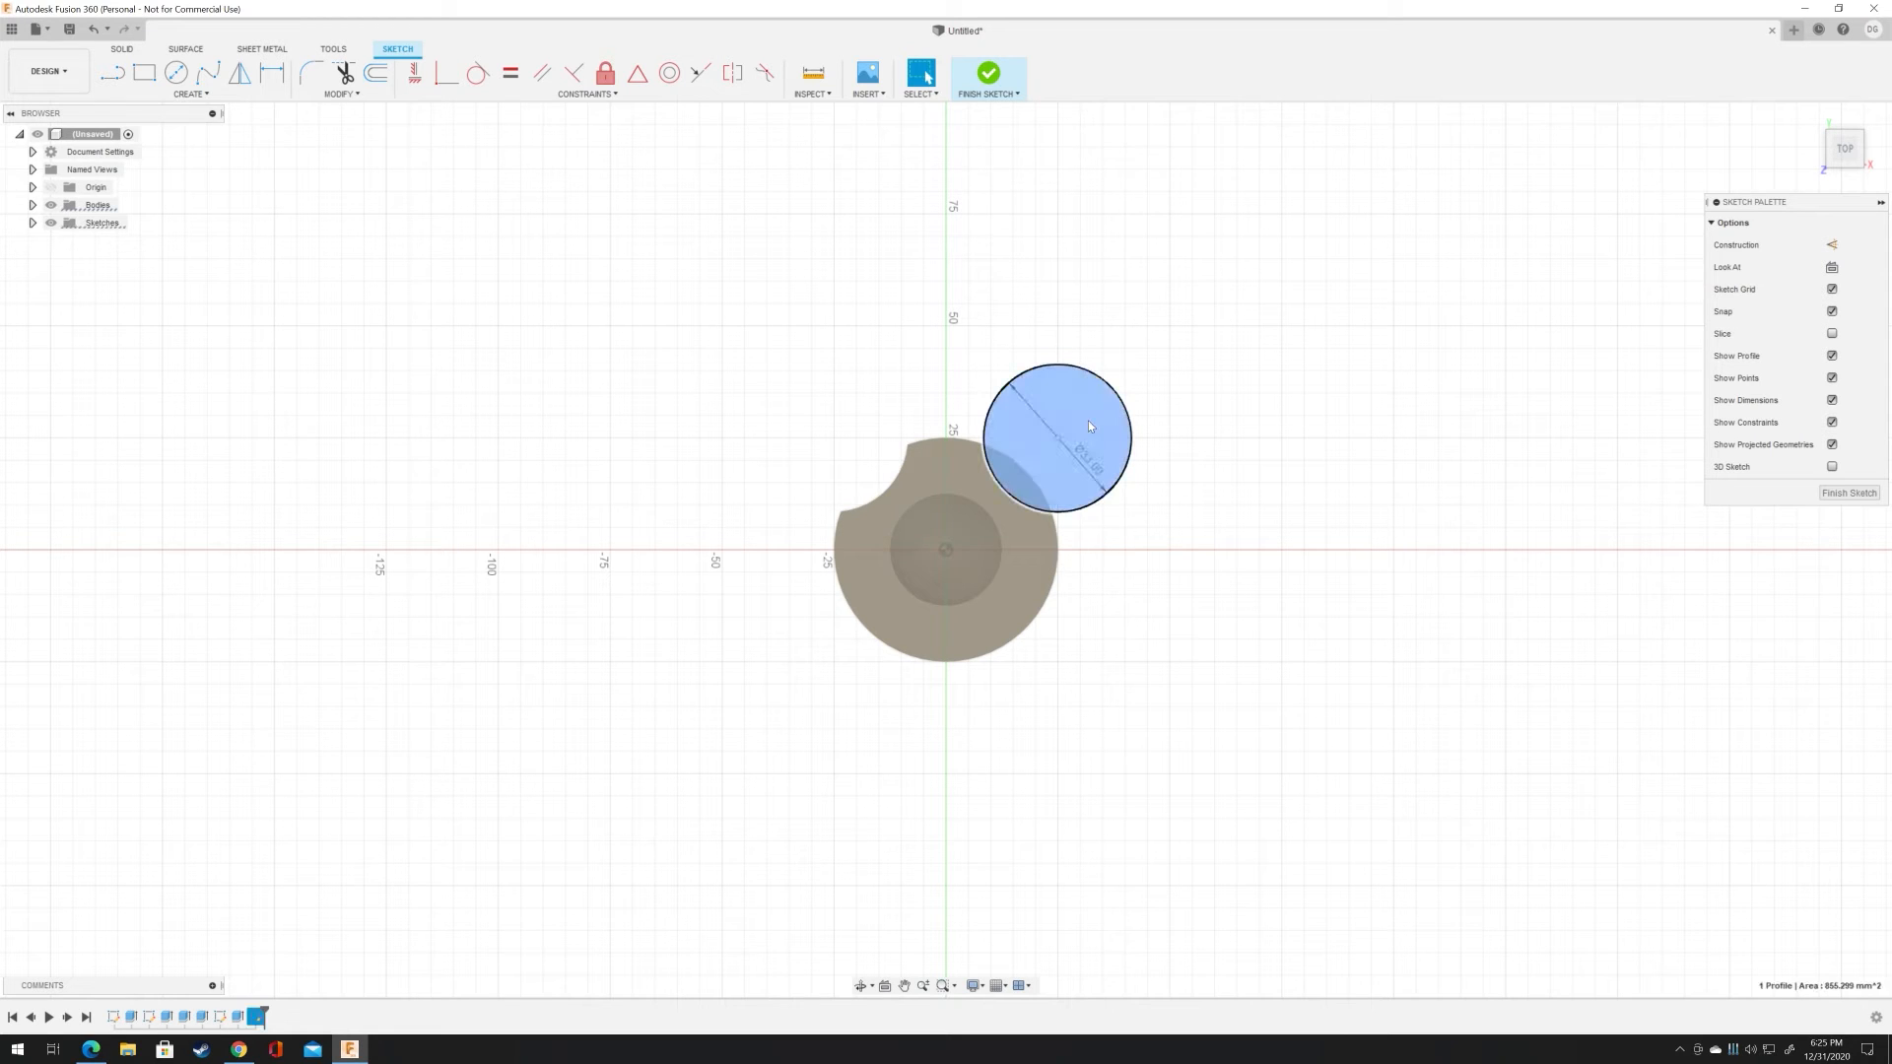
mouse_move(1247, 500)
middle_down()
mouse_move(1262, 483)
mouse_move(1280, 498)
middle_up()
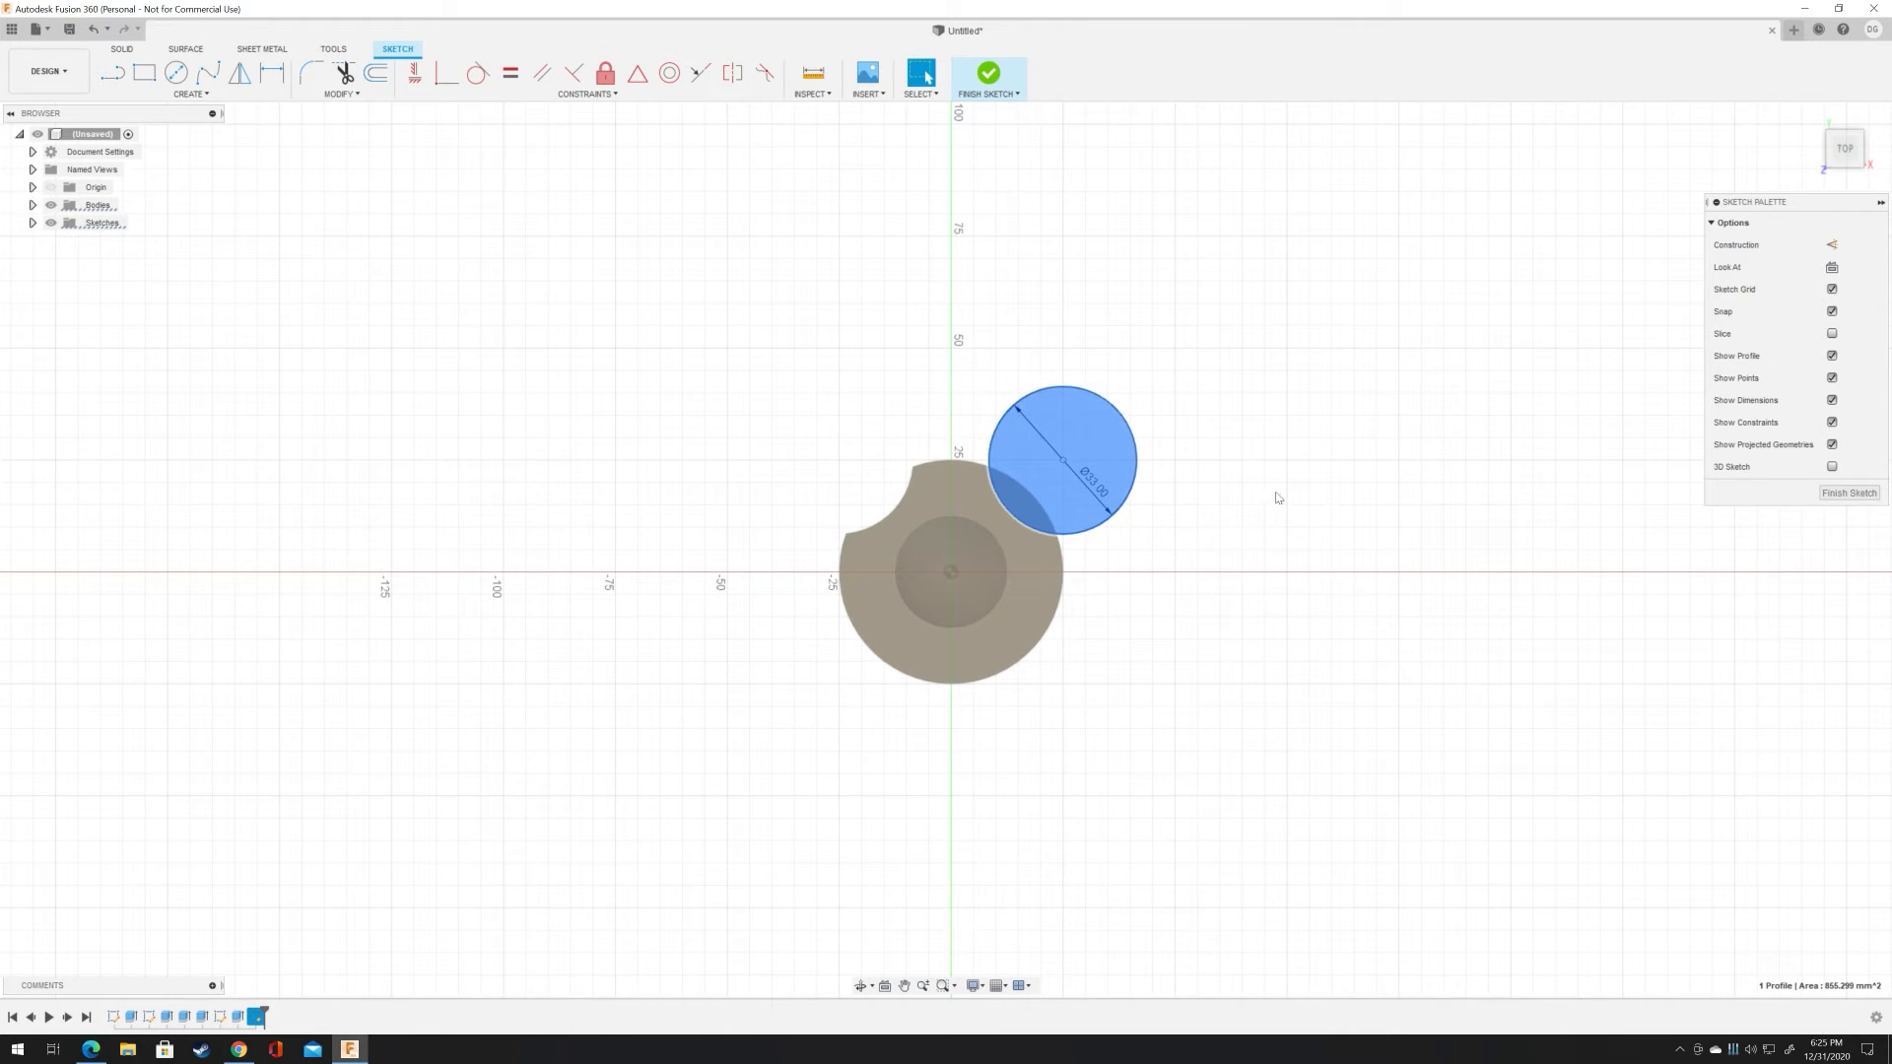
drag(1848, 156, 1840, 88)
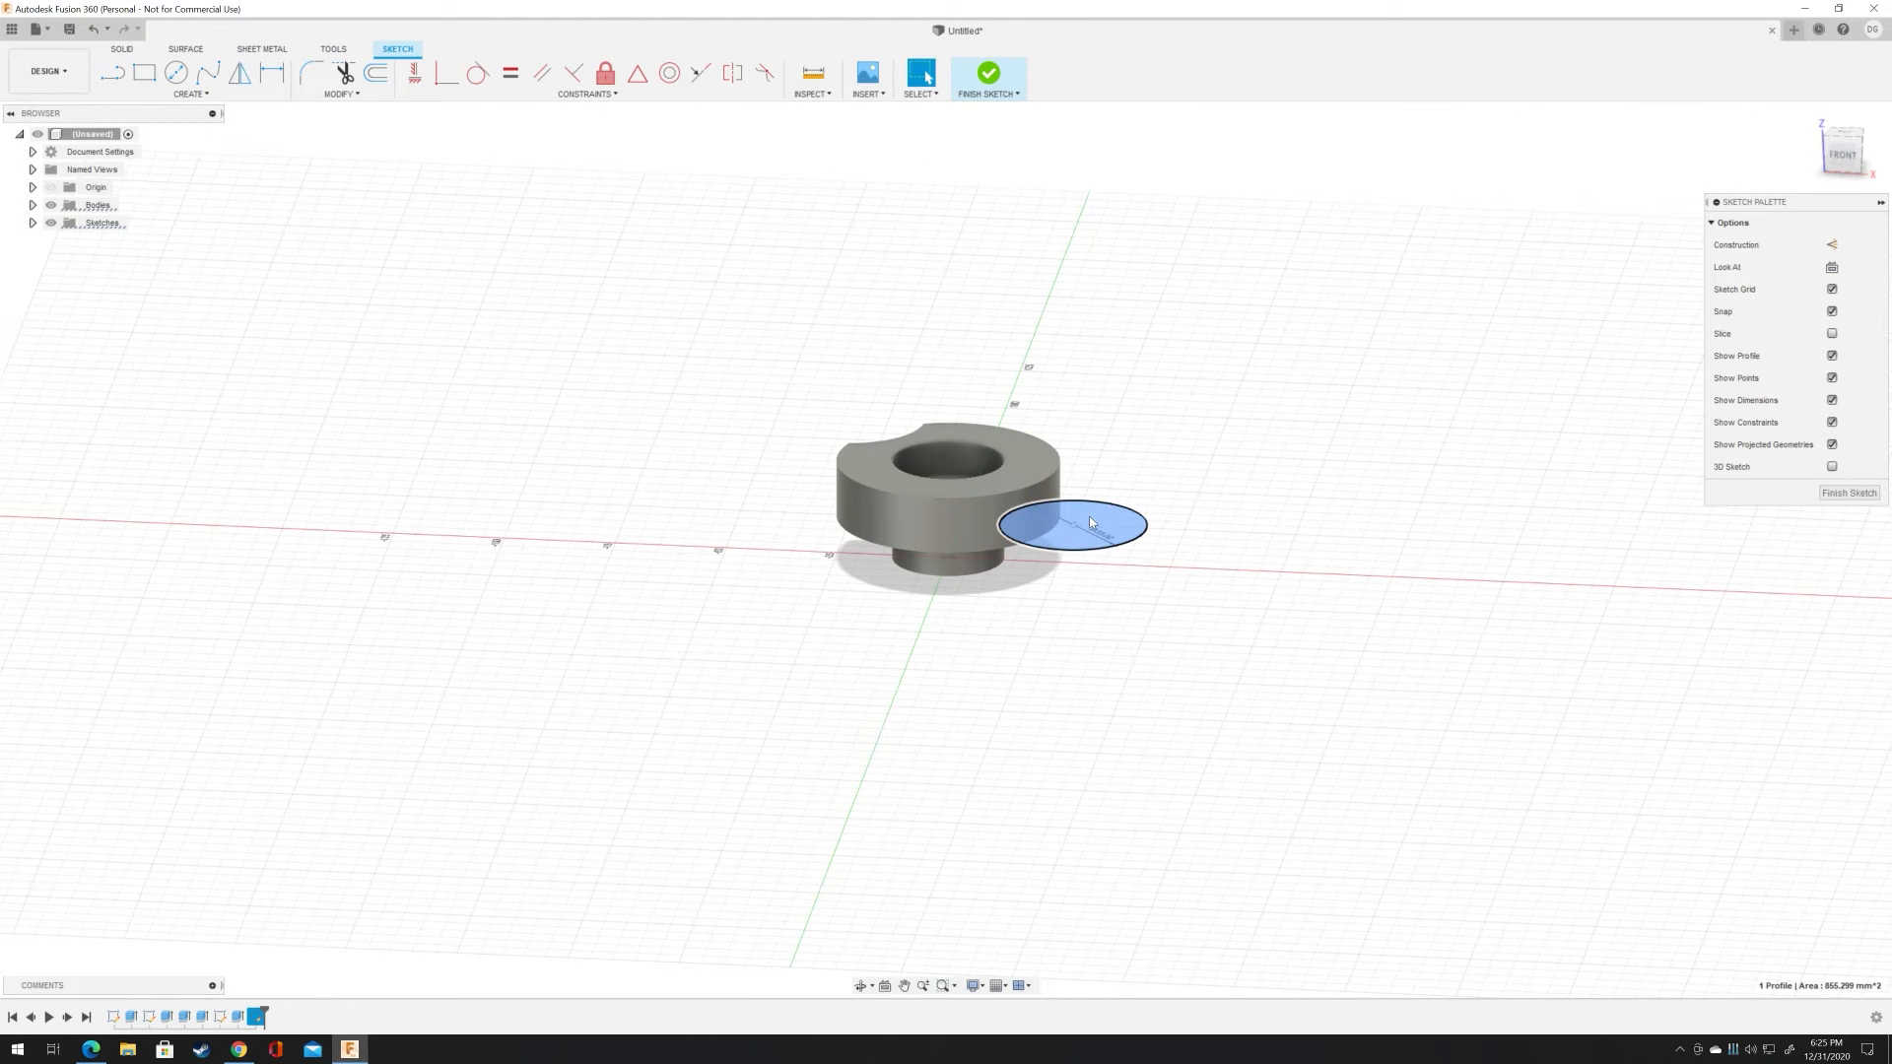
key(e)
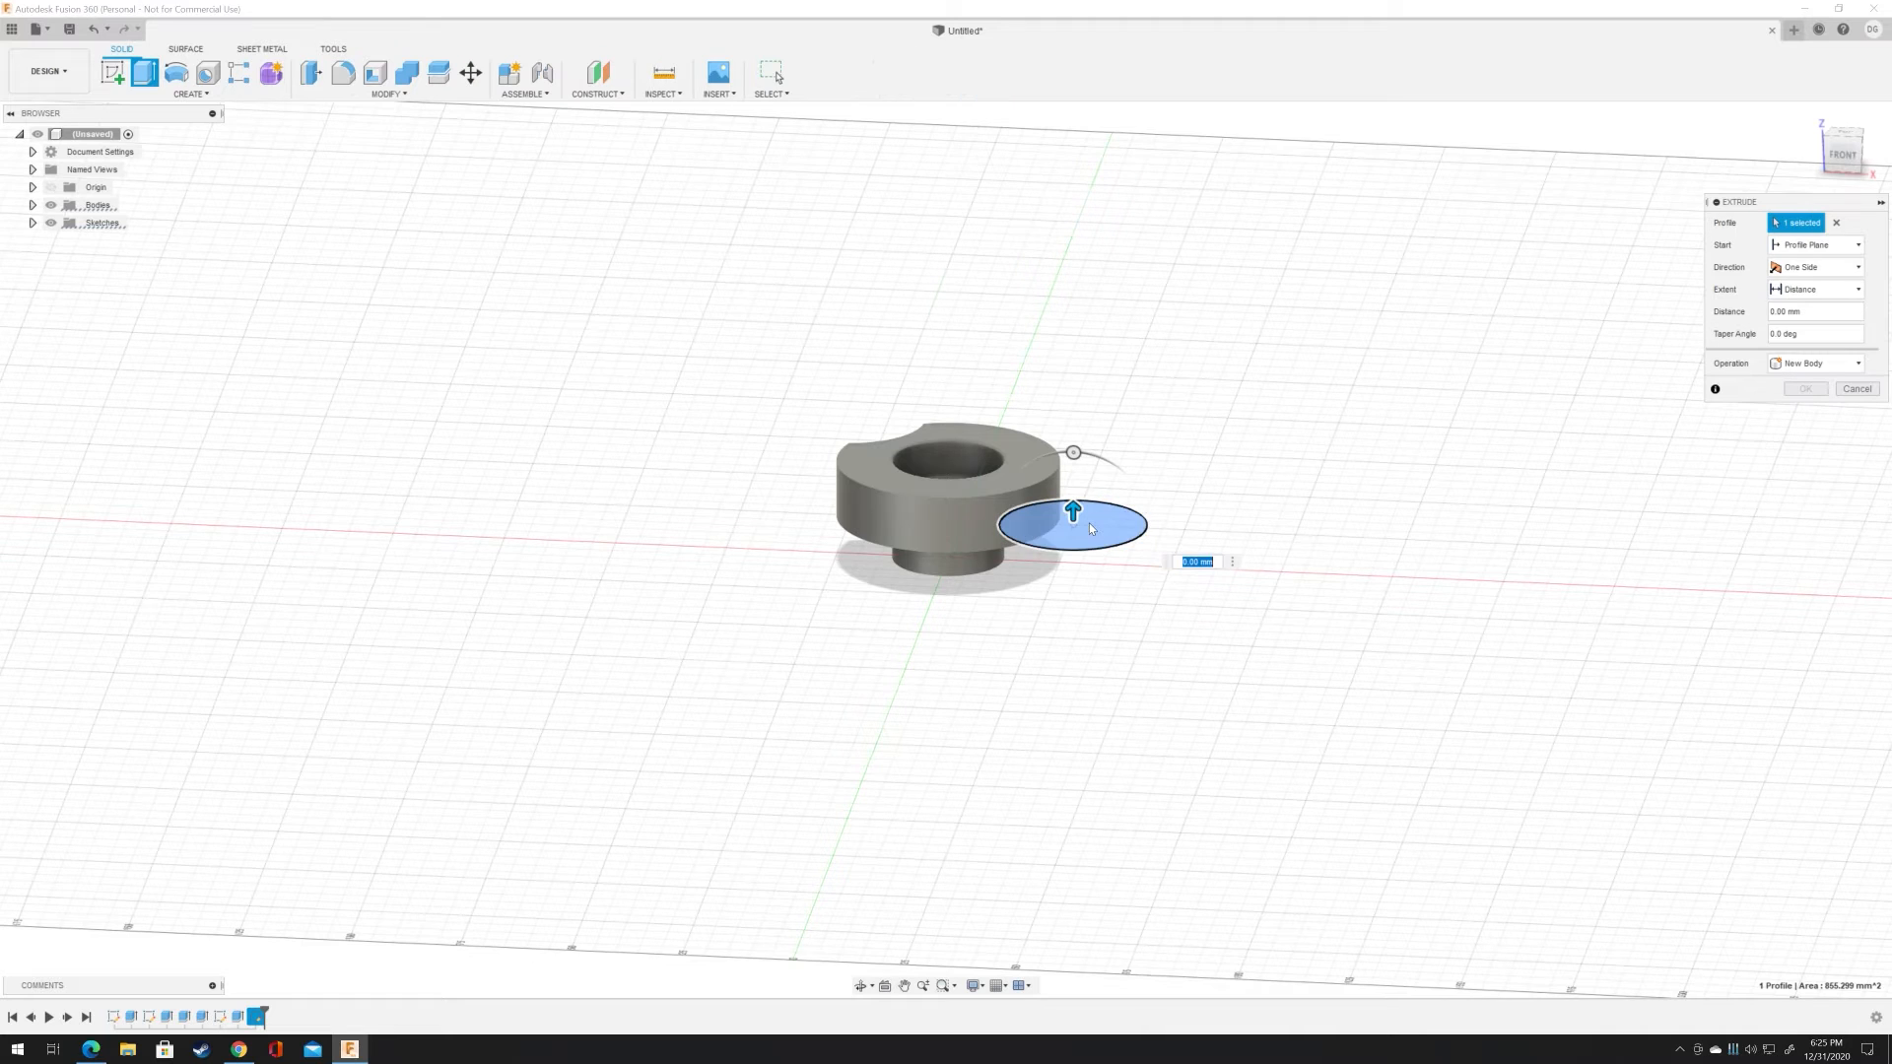
drag(1079, 524, 1055, 416)
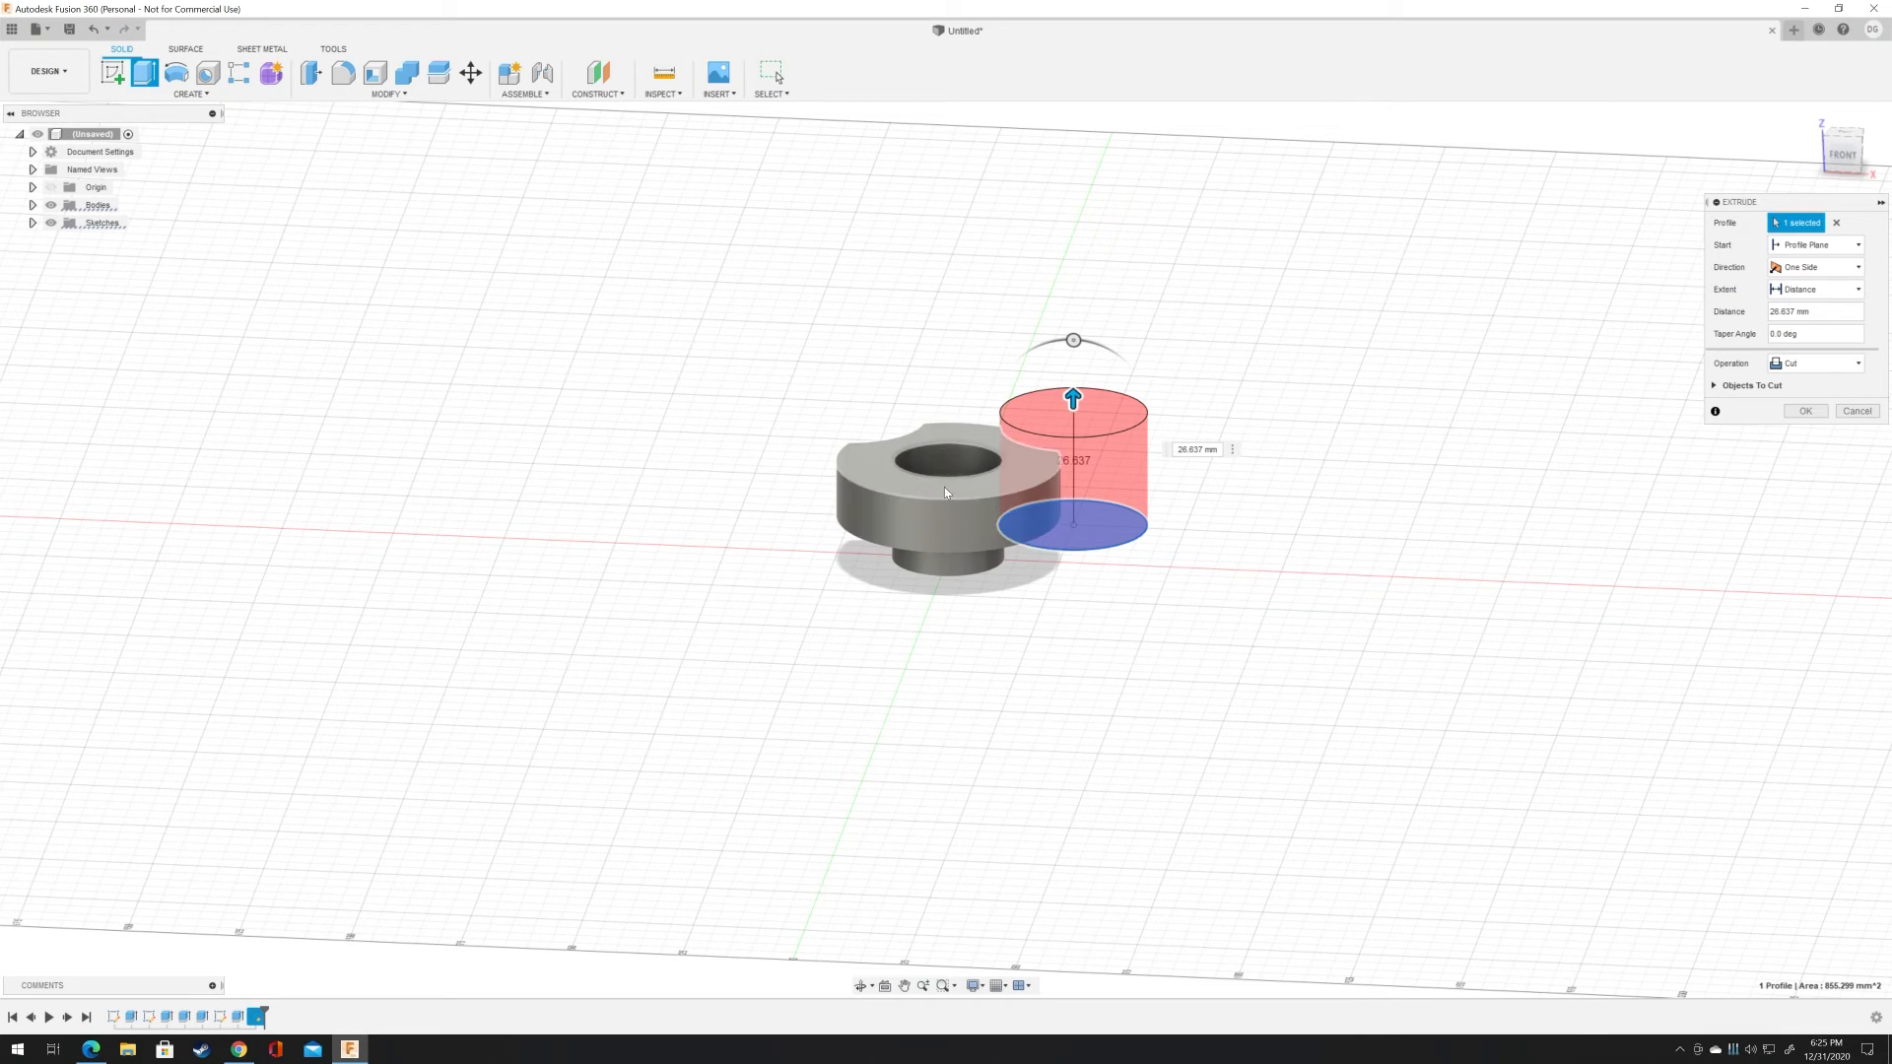
click(1805, 412)
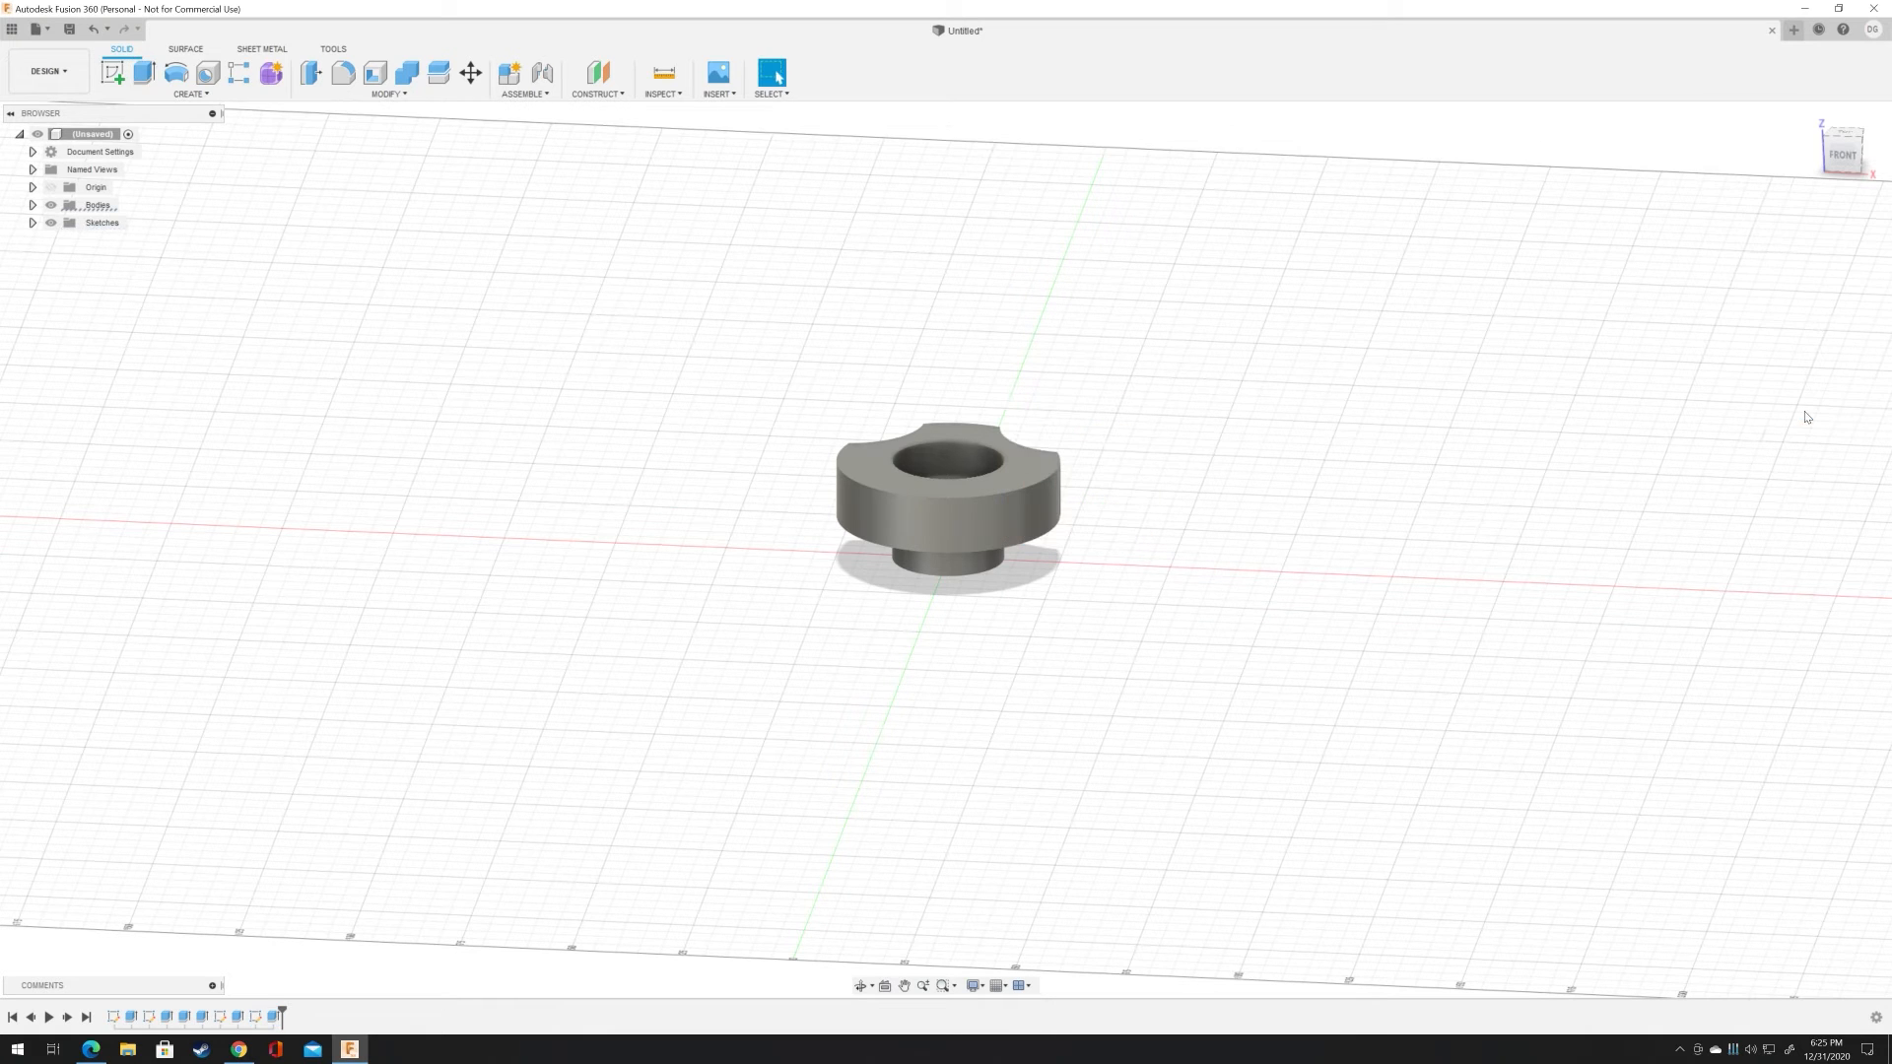
Step: Sketch a third 33 mm center diameter circle on the XY origin plane, centered 25 mm right of and 25 mm below the origin in top view
mouse_move(1851, 157)
mouse_down()
mouse_move(1844, 175)
mouse_move(1841, 138)
mouse_up()
click(1846, 151)
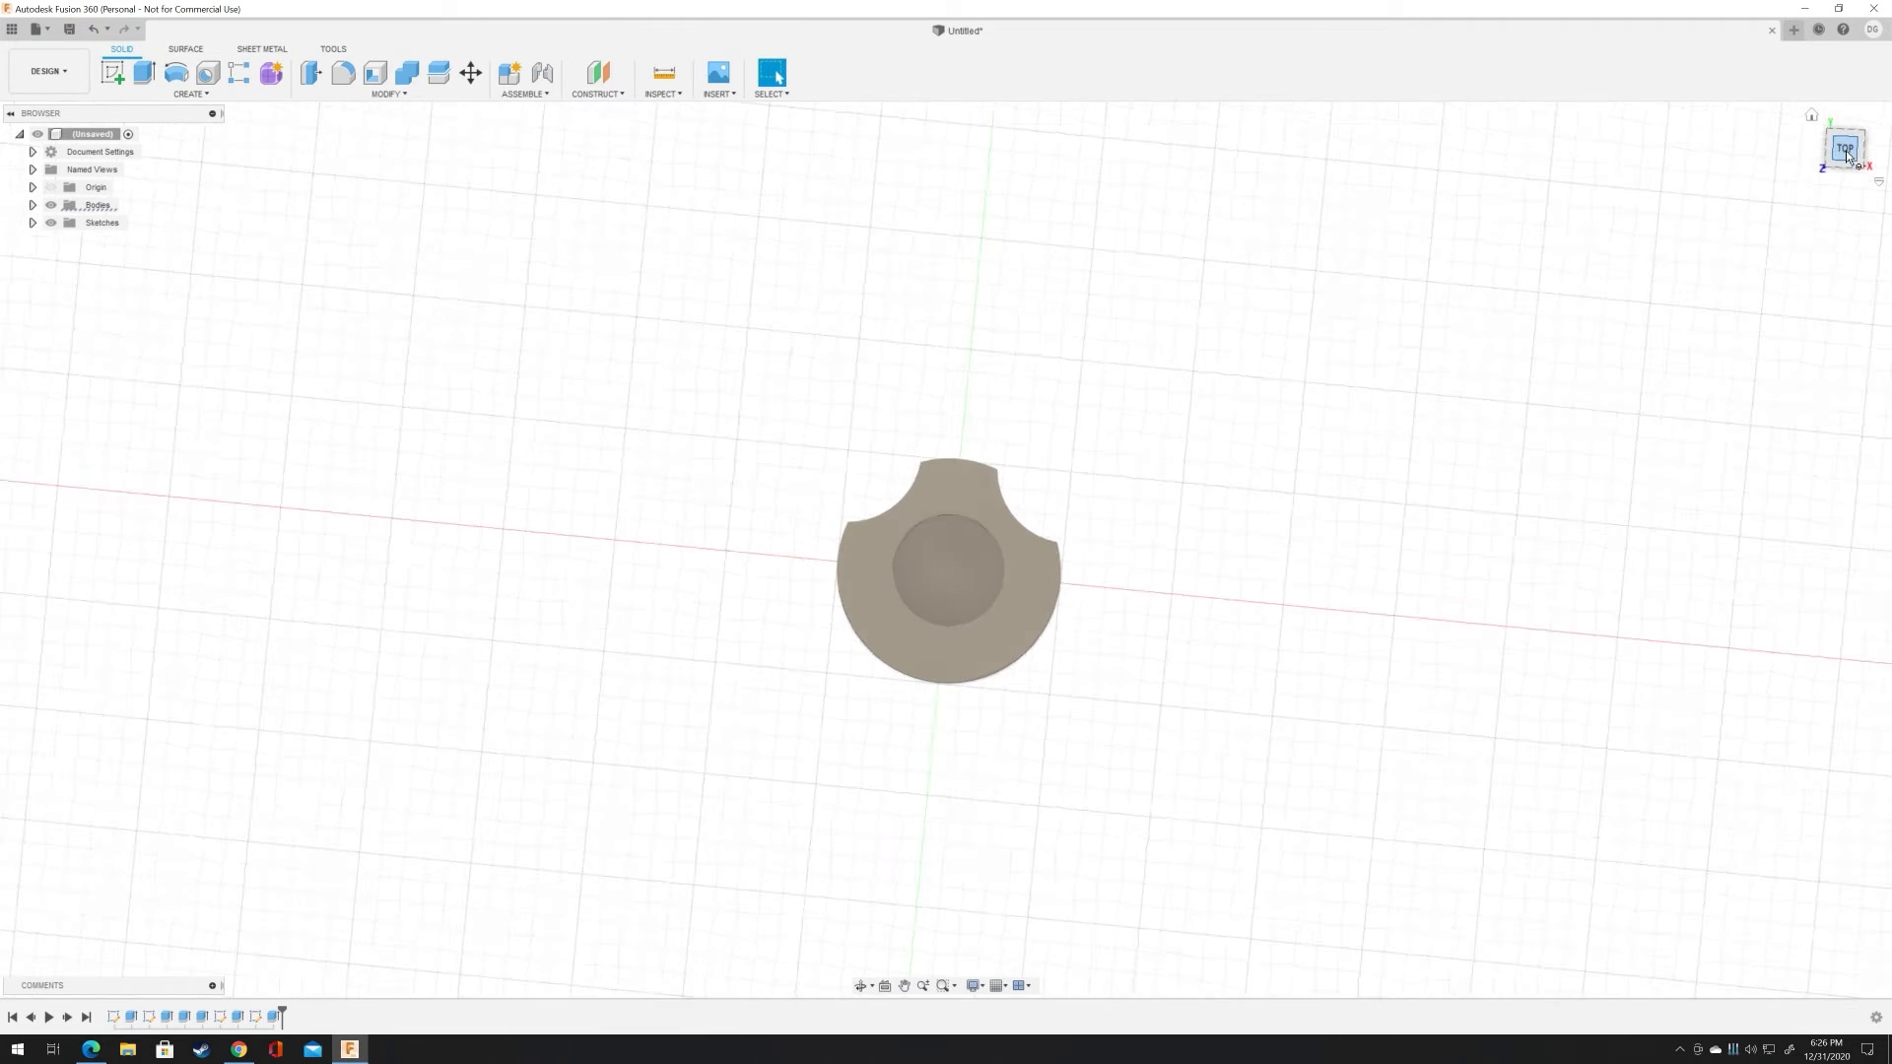
right_click(1060, 662)
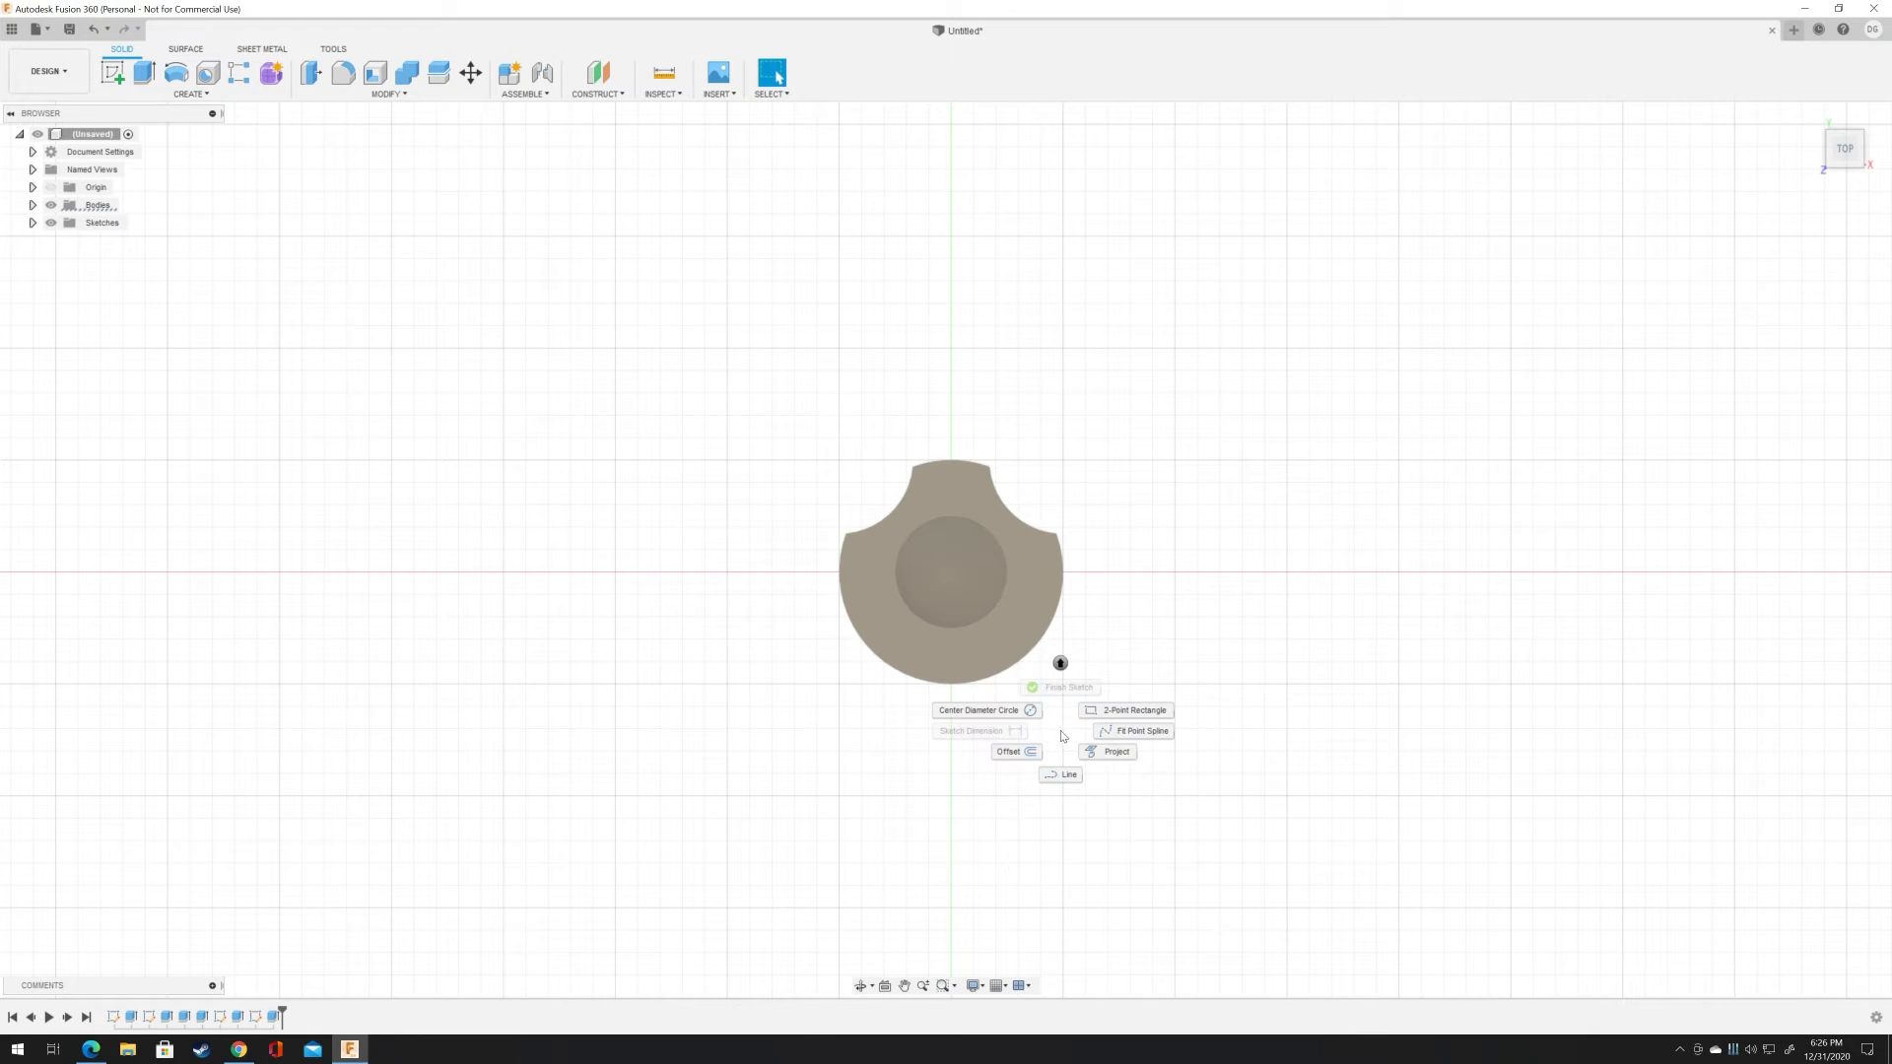
click(981, 710)
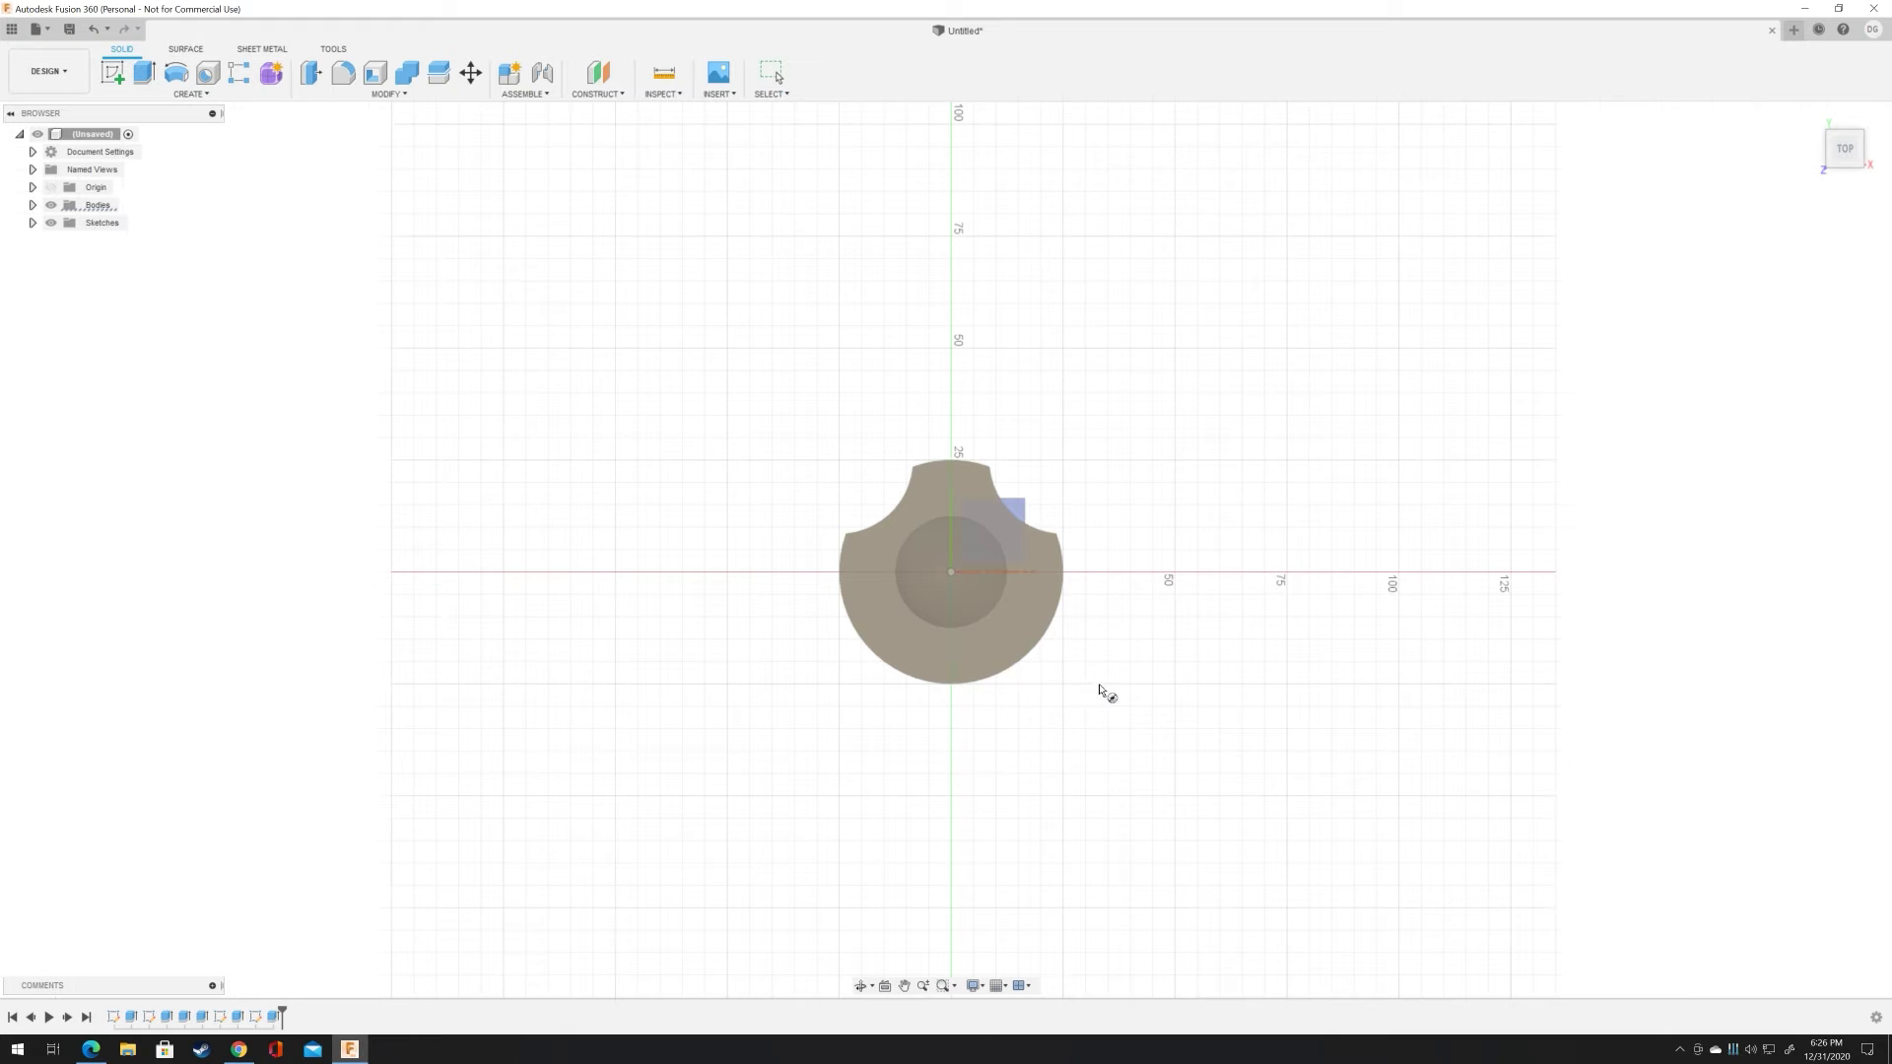
click(1065, 691)
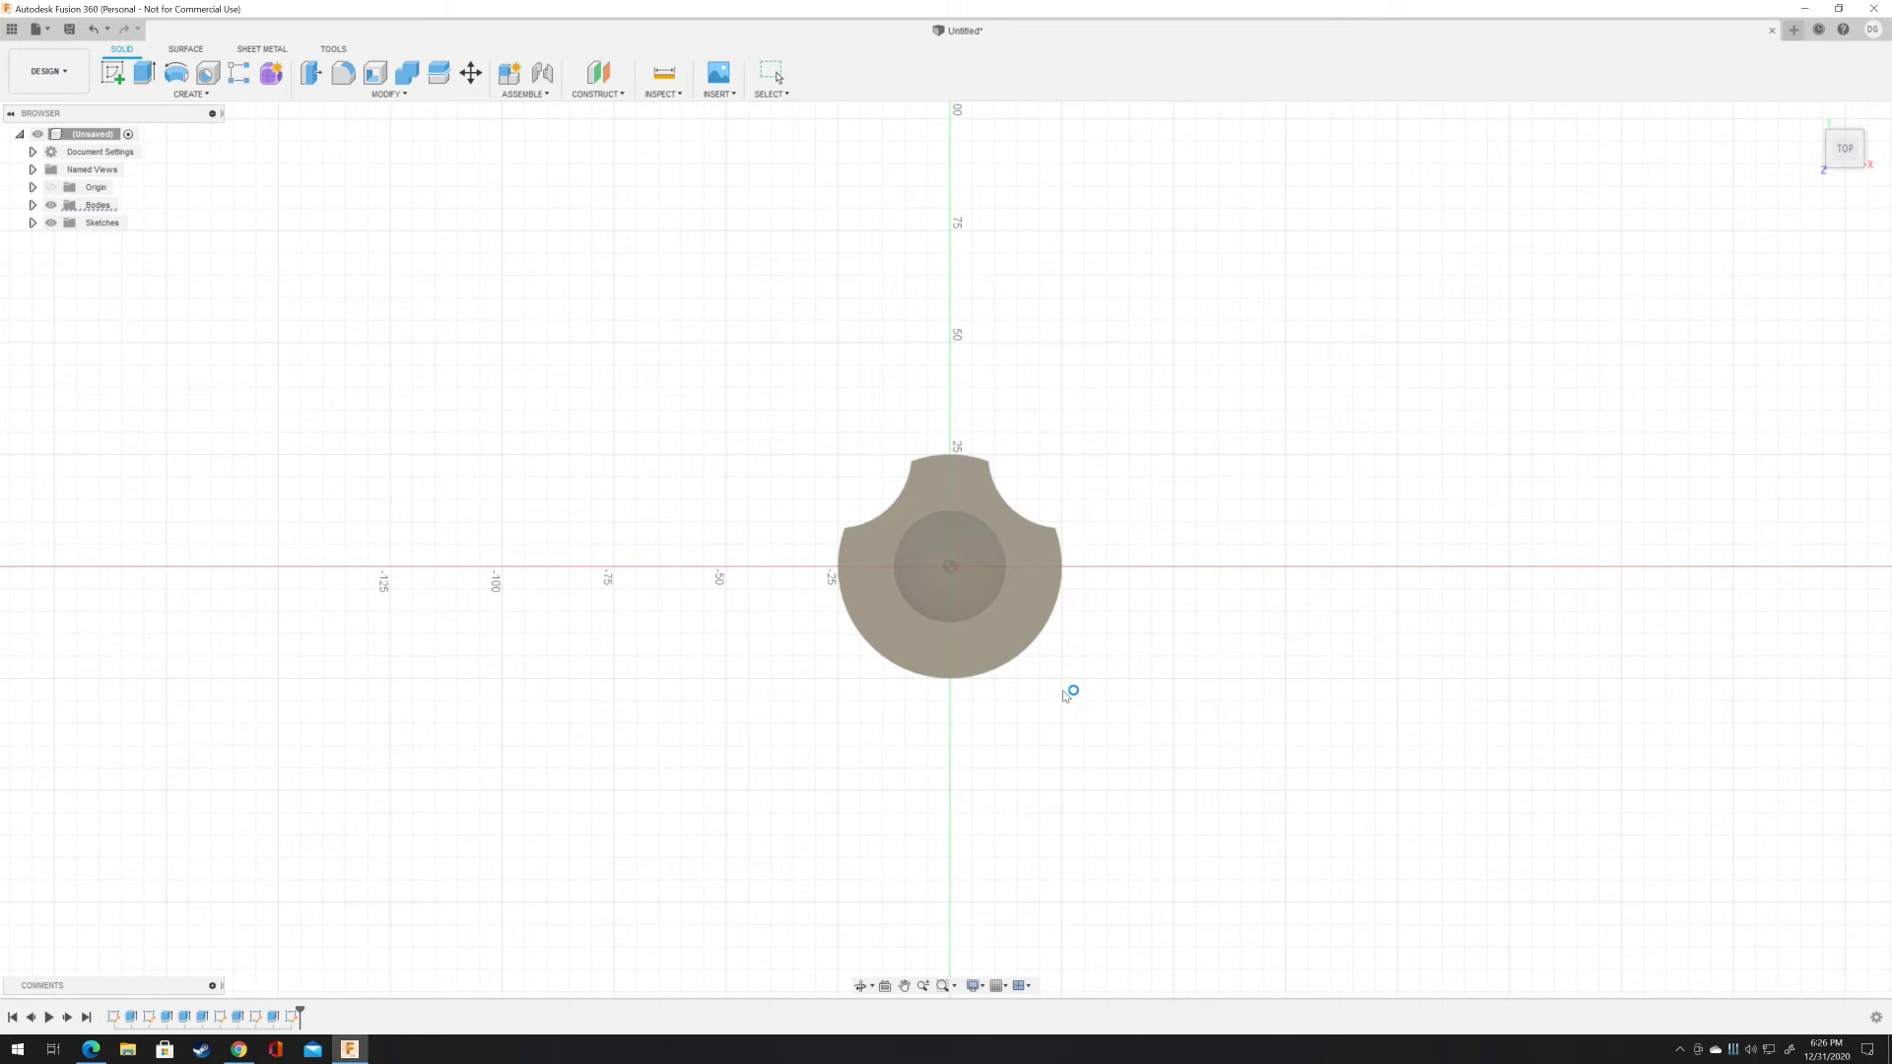
click(1057, 661)
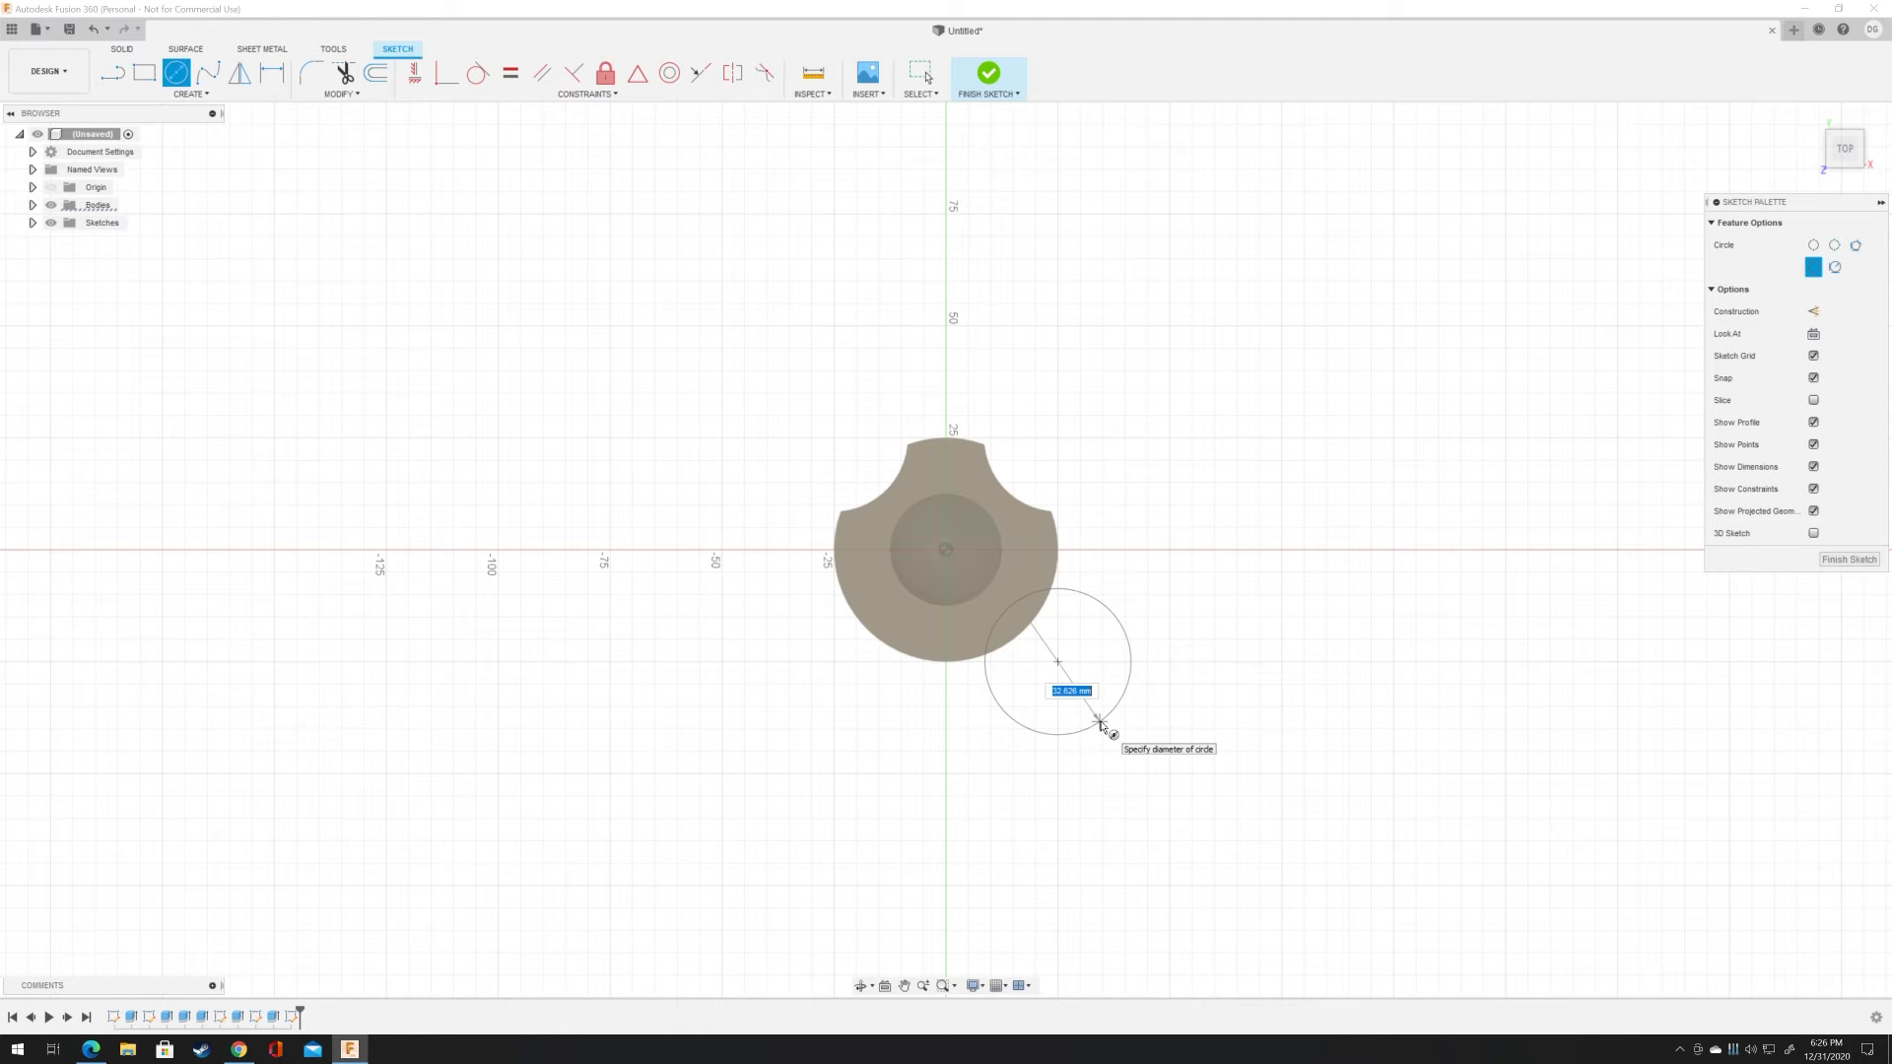
key(Tab)
key(Return)
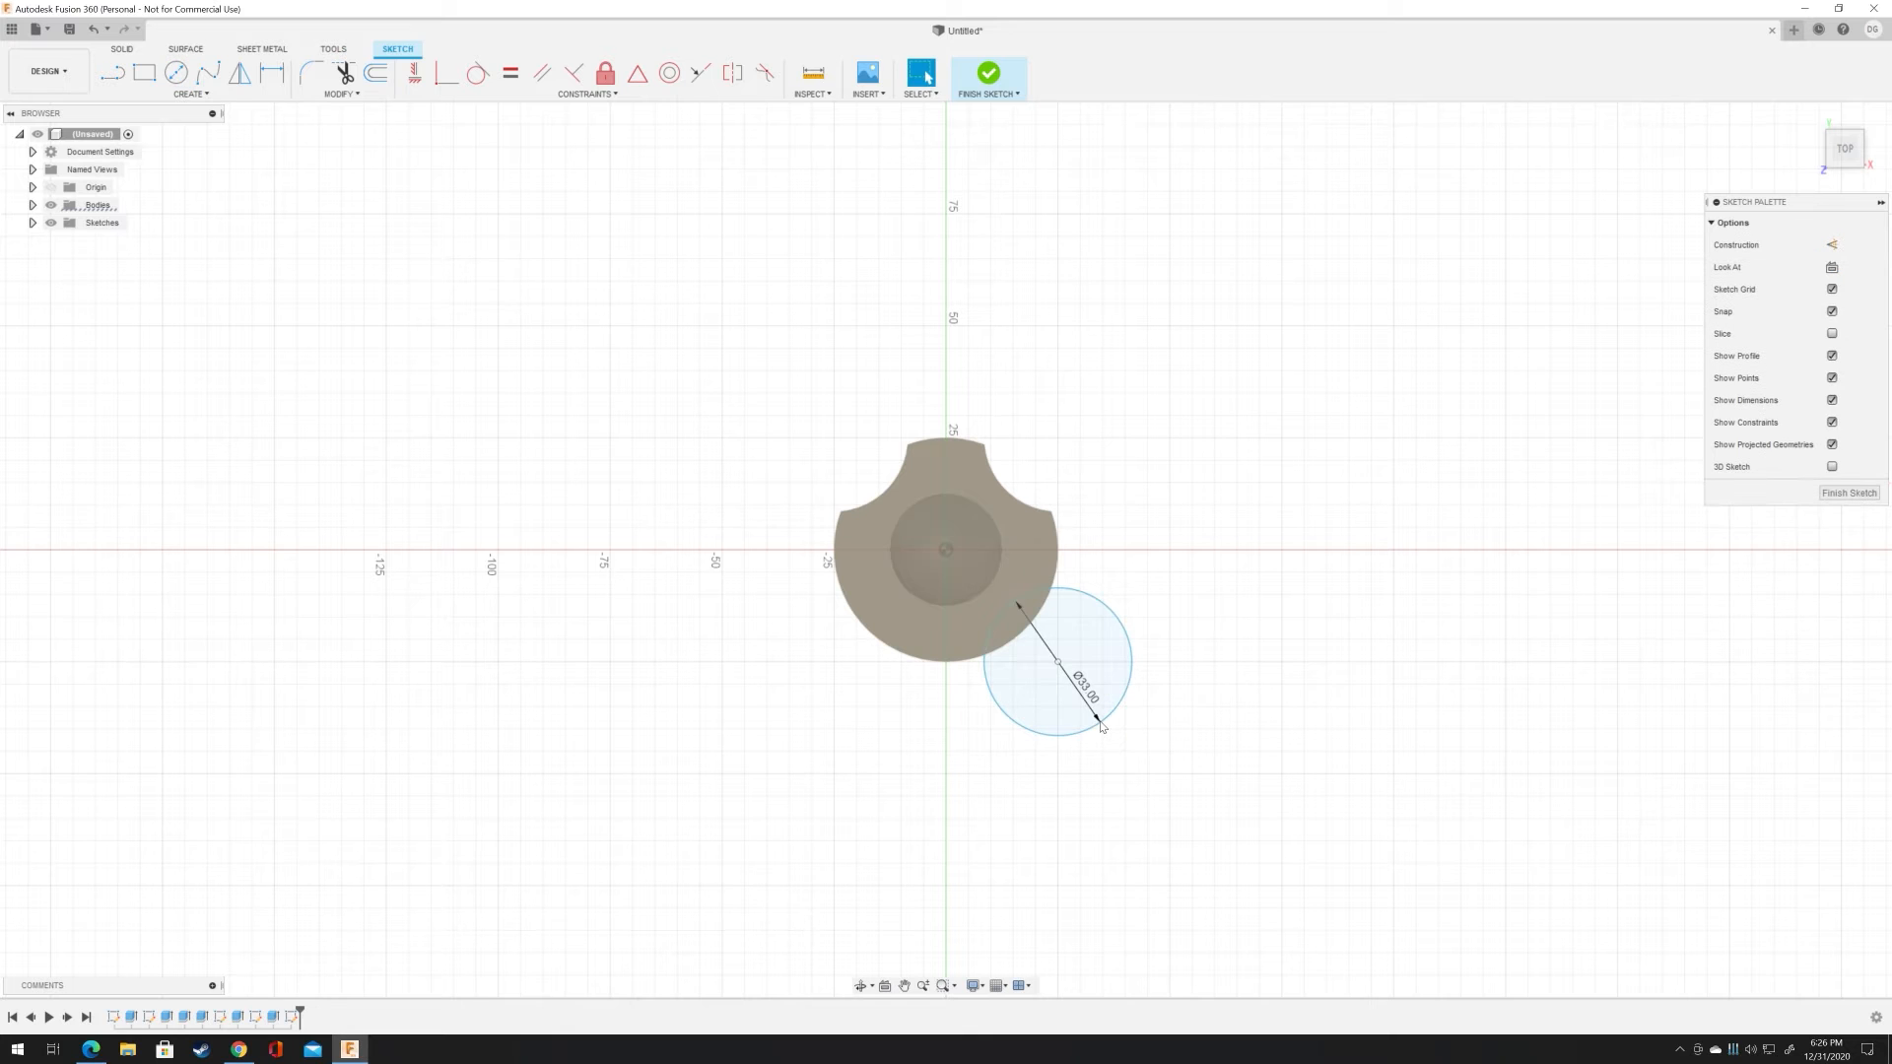
Step: Extrude the third 33 mm circle's profile upward about 34 mm as a Cut through the ring's edge
click(1076, 648)
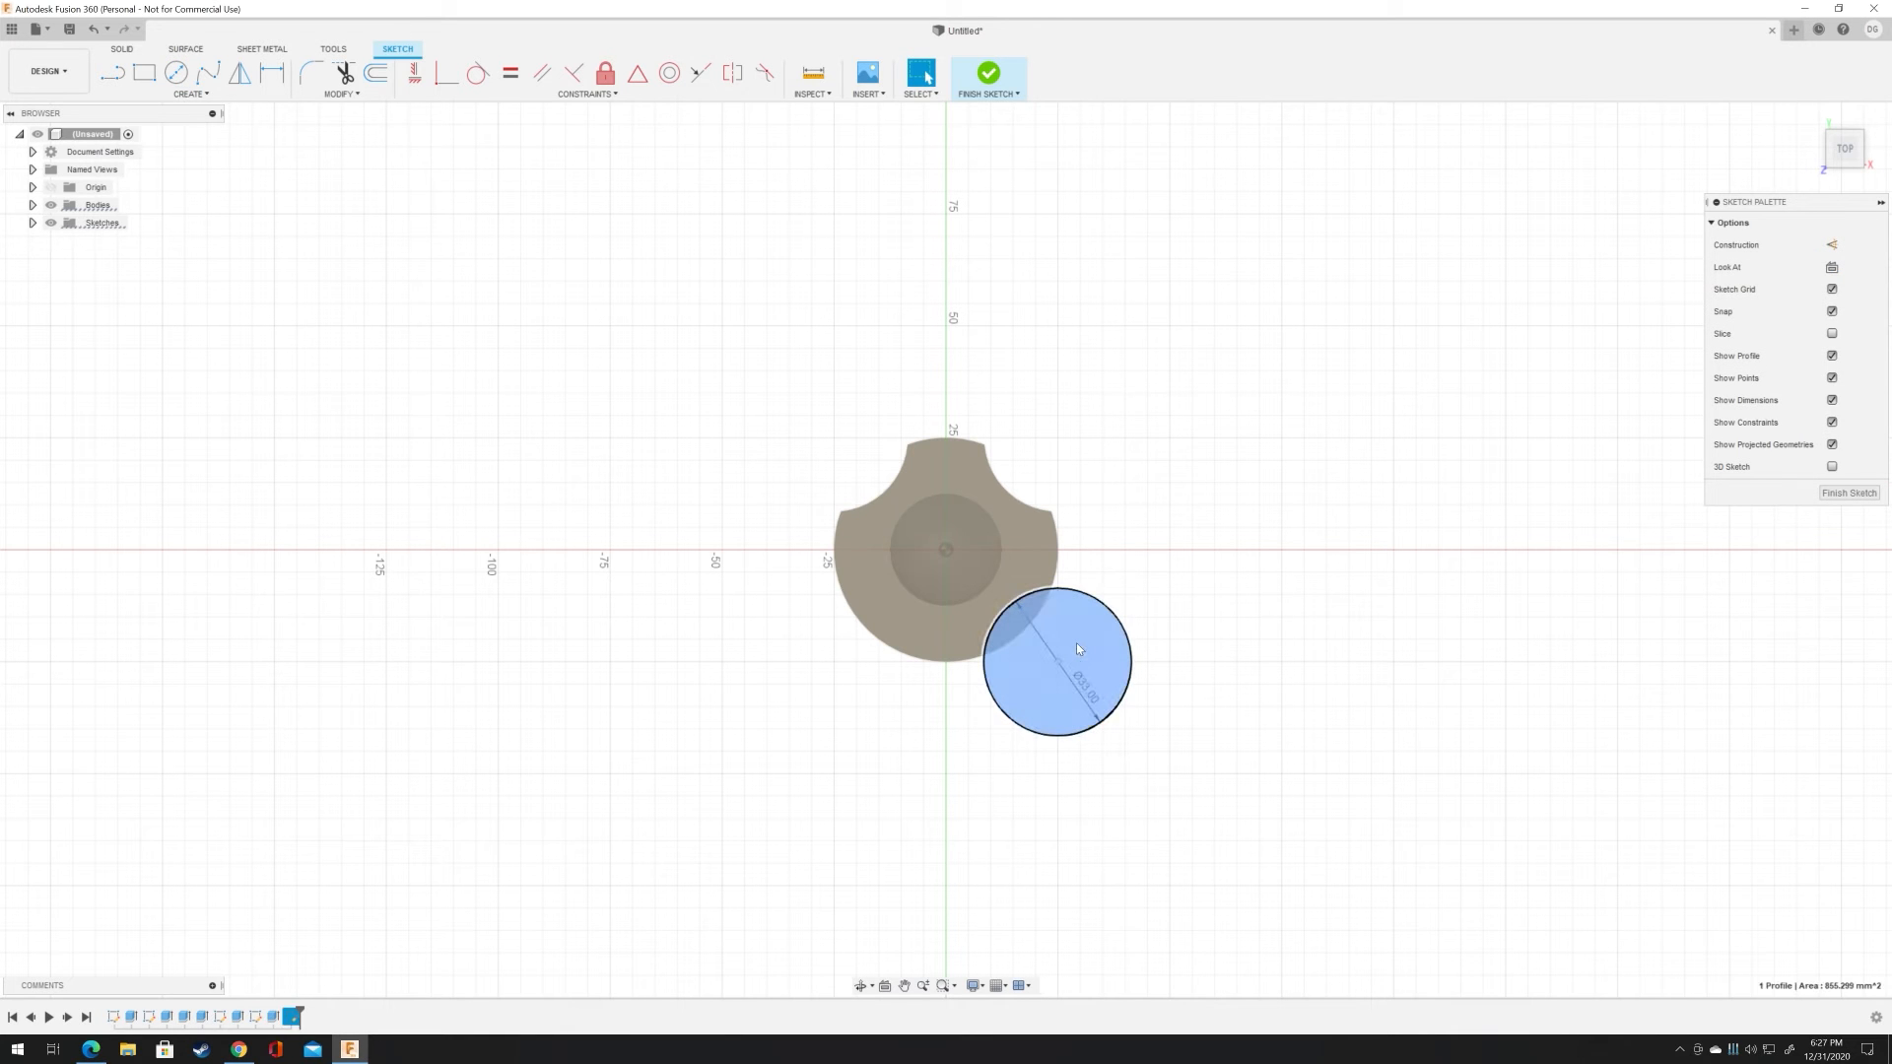
key(e)
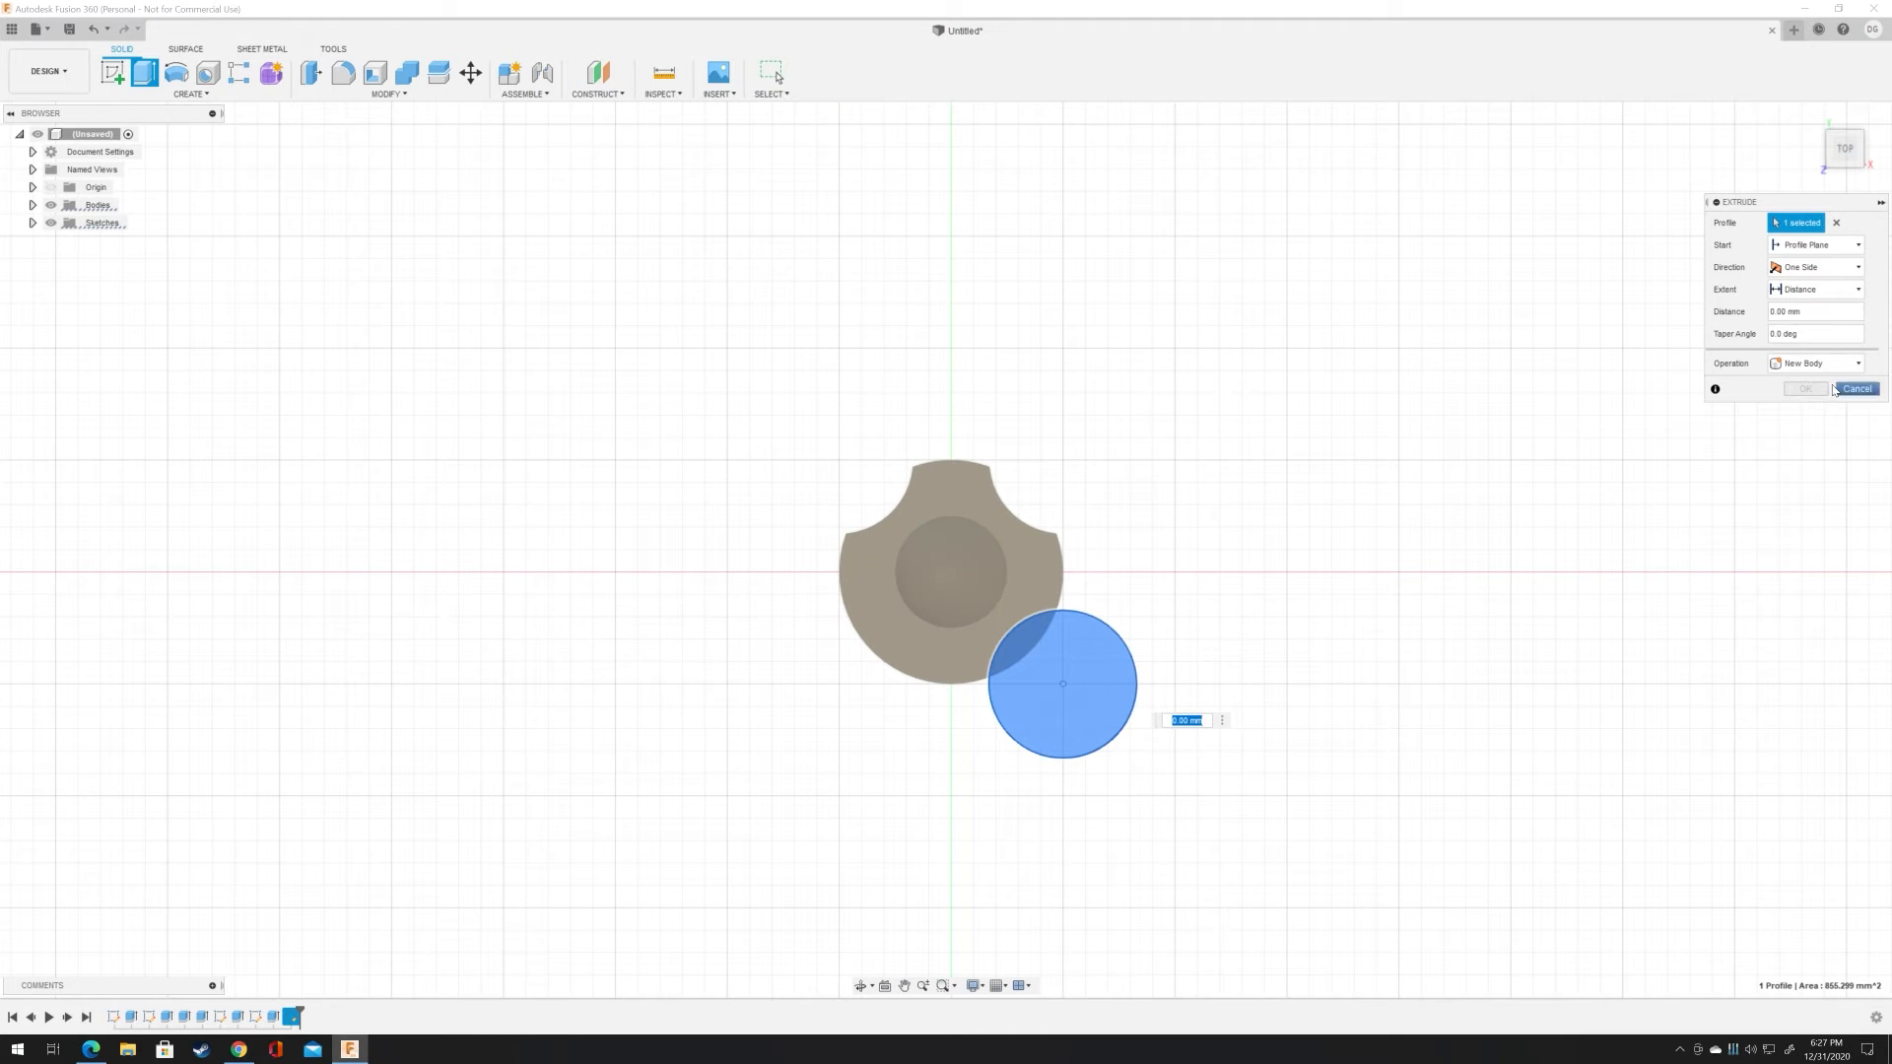
mouse_move(1846, 160)
drag(1844, 160, 1839, 123)
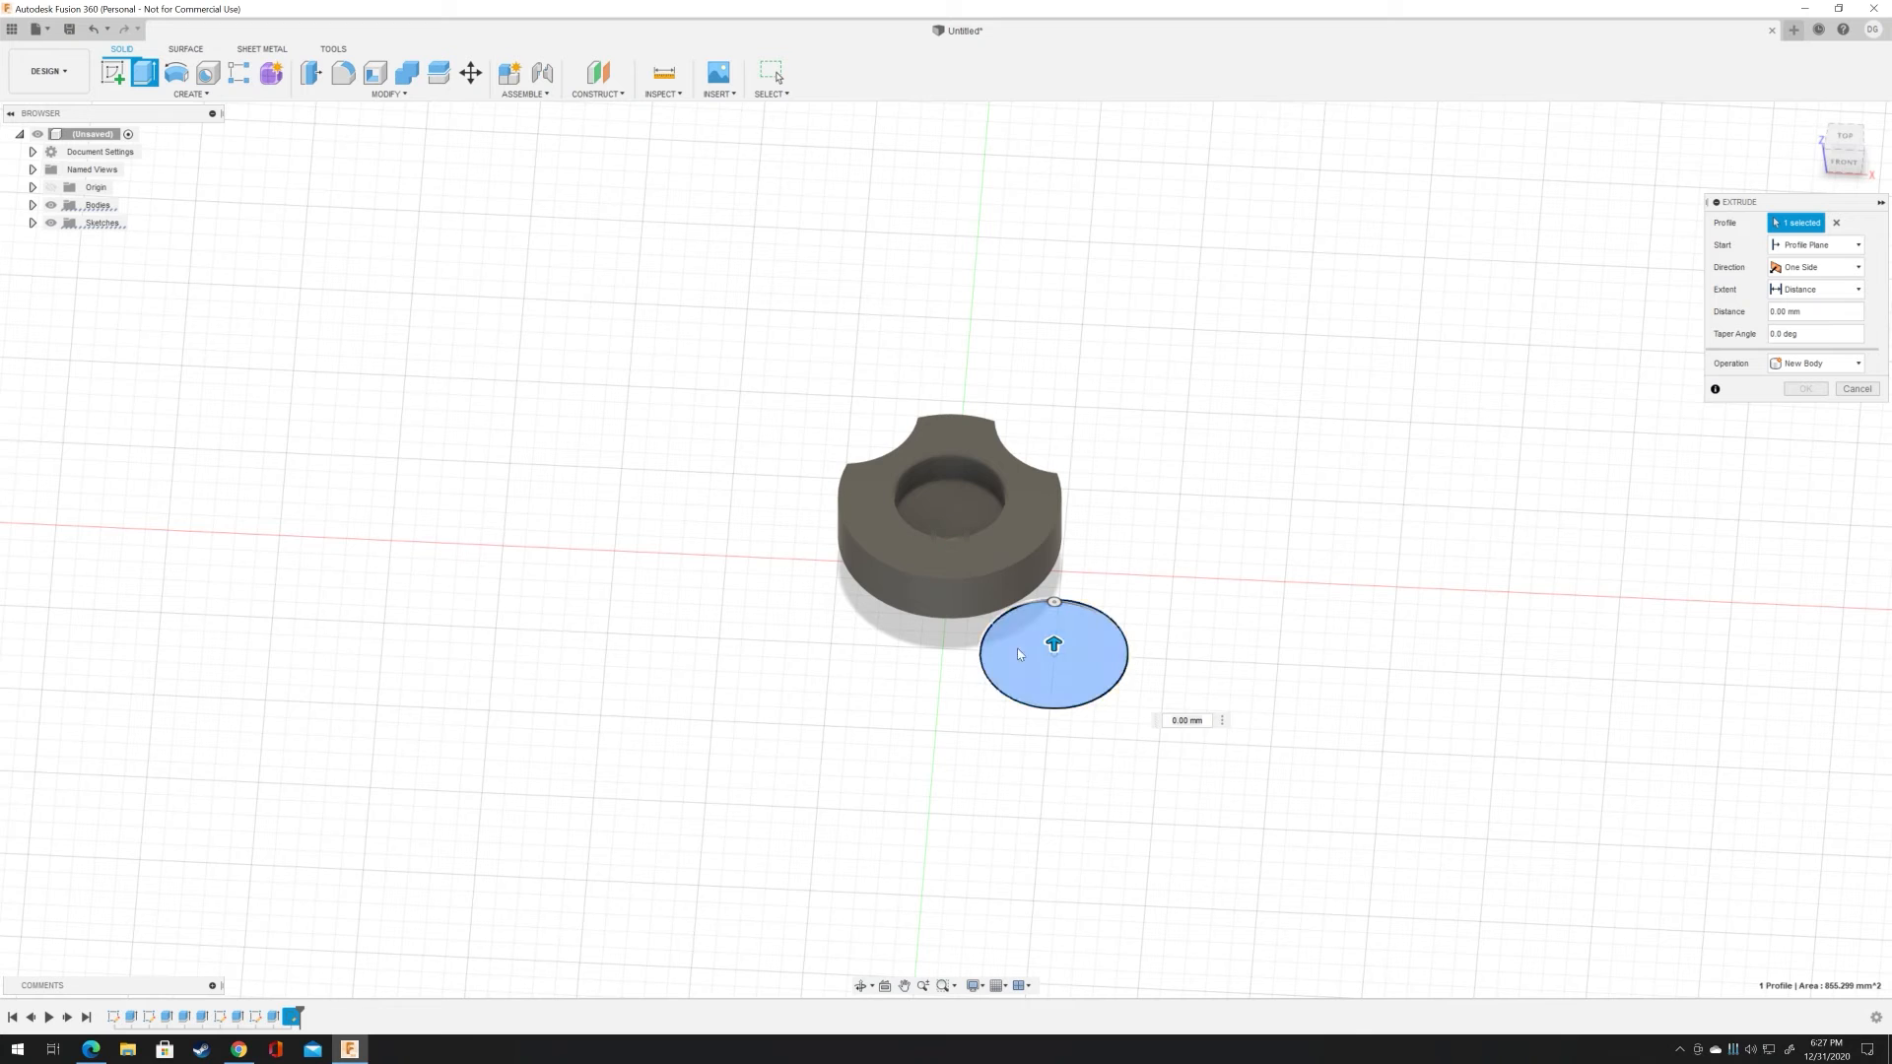
drag(1056, 652, 1042, 549)
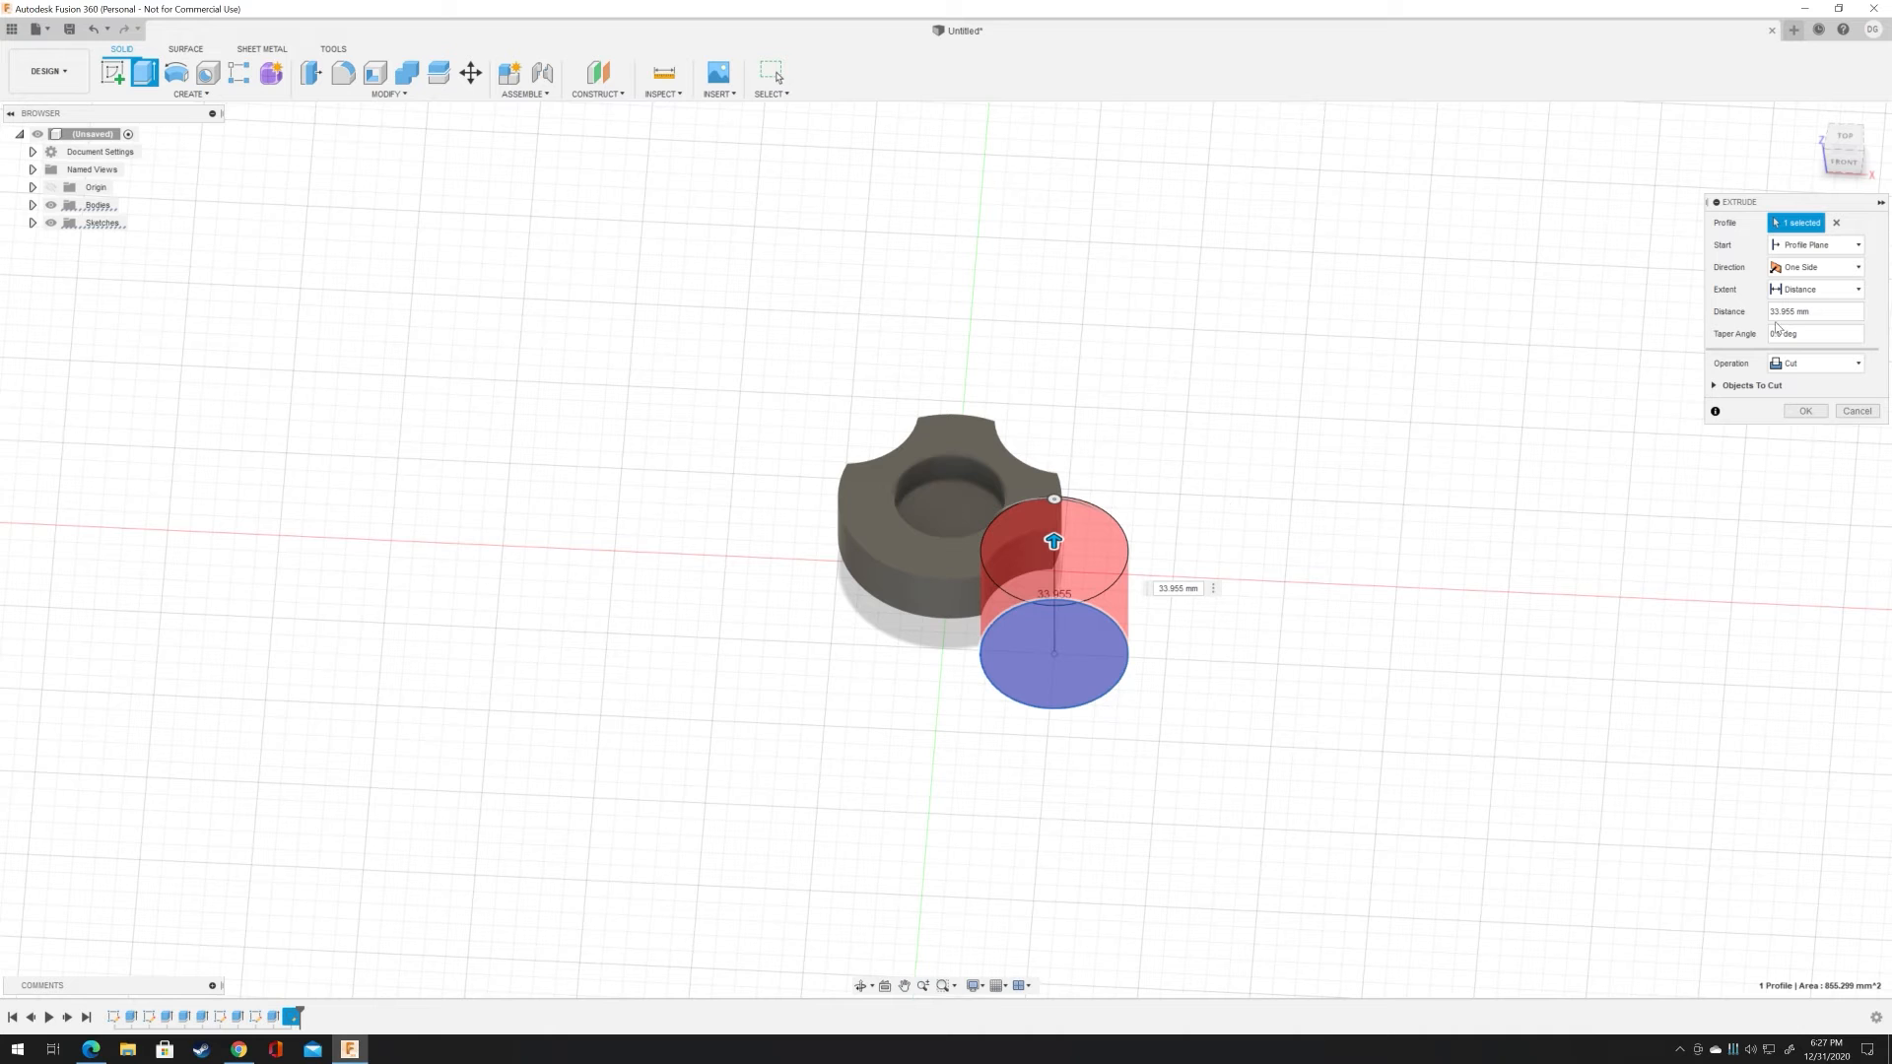
click(1820, 412)
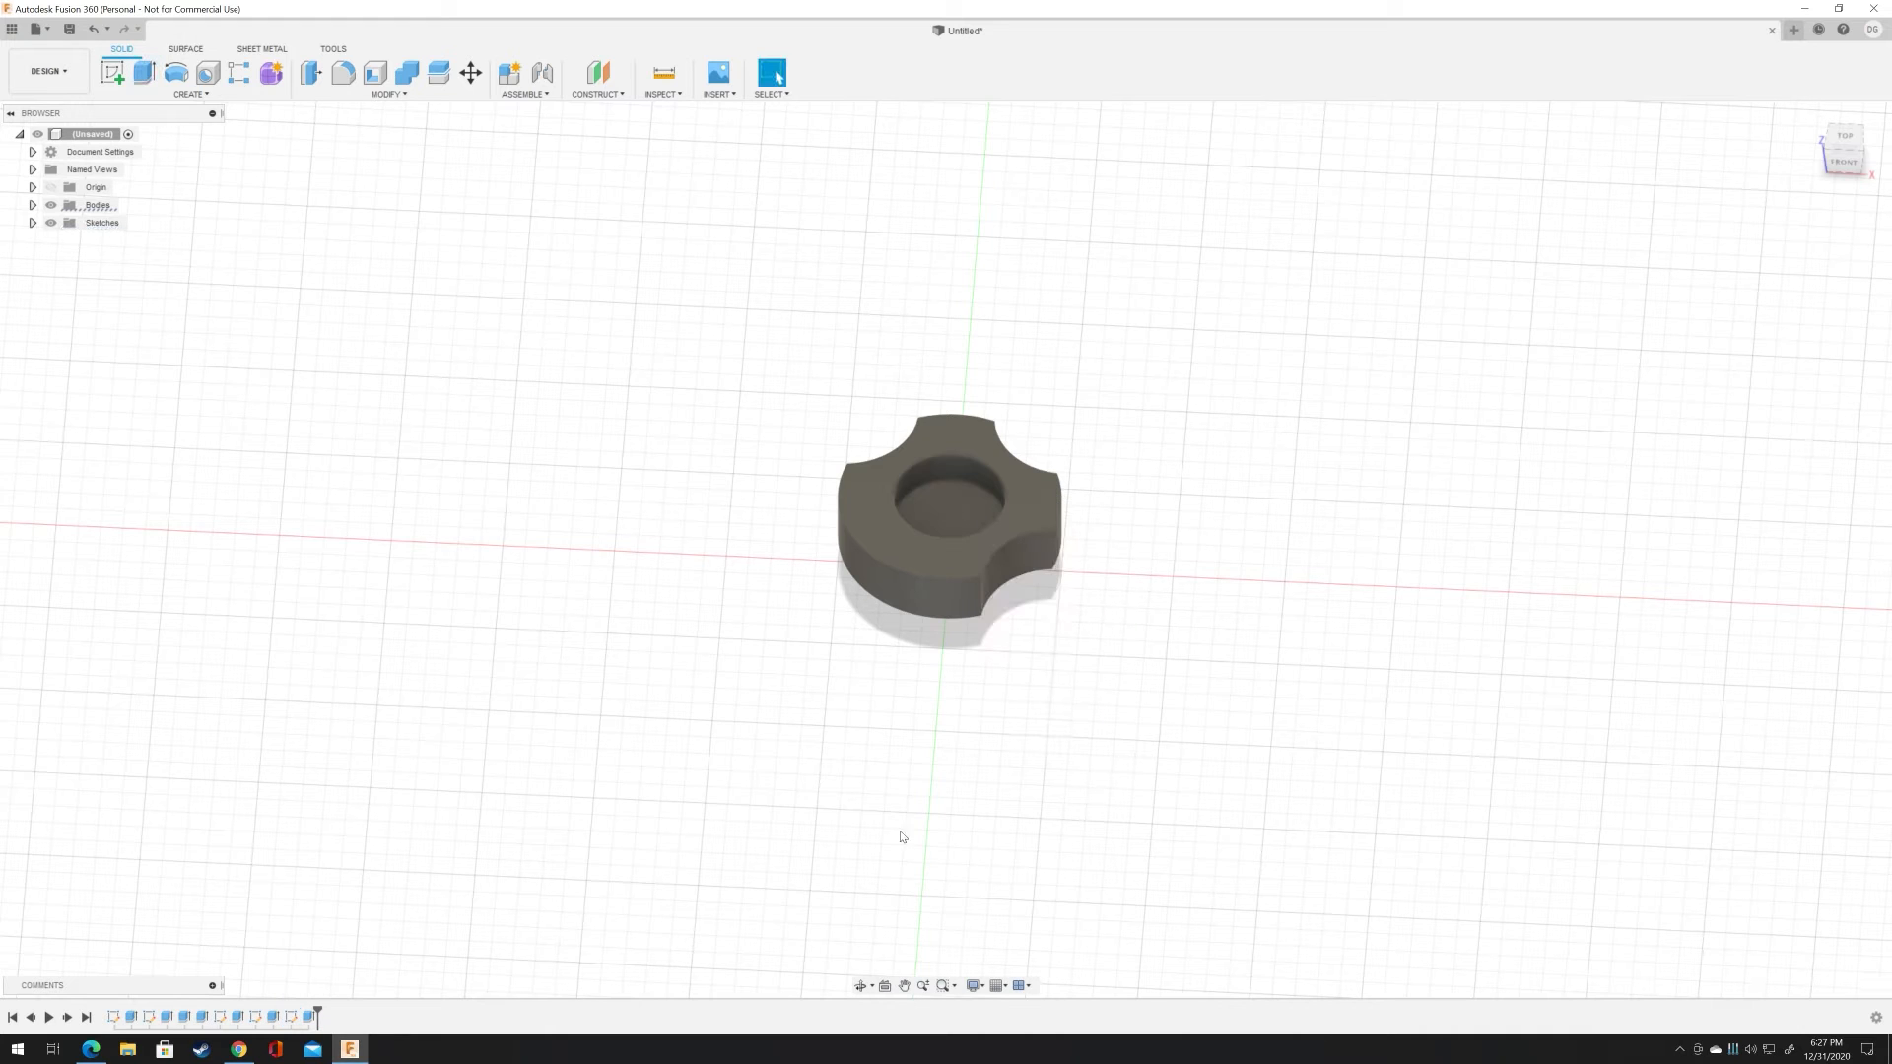
Step: Sketch a fourth 33 mm center diameter circle on the XY origin plane, centered 25 mm left of and 25 mm below the origin in top view
click(1851, 144)
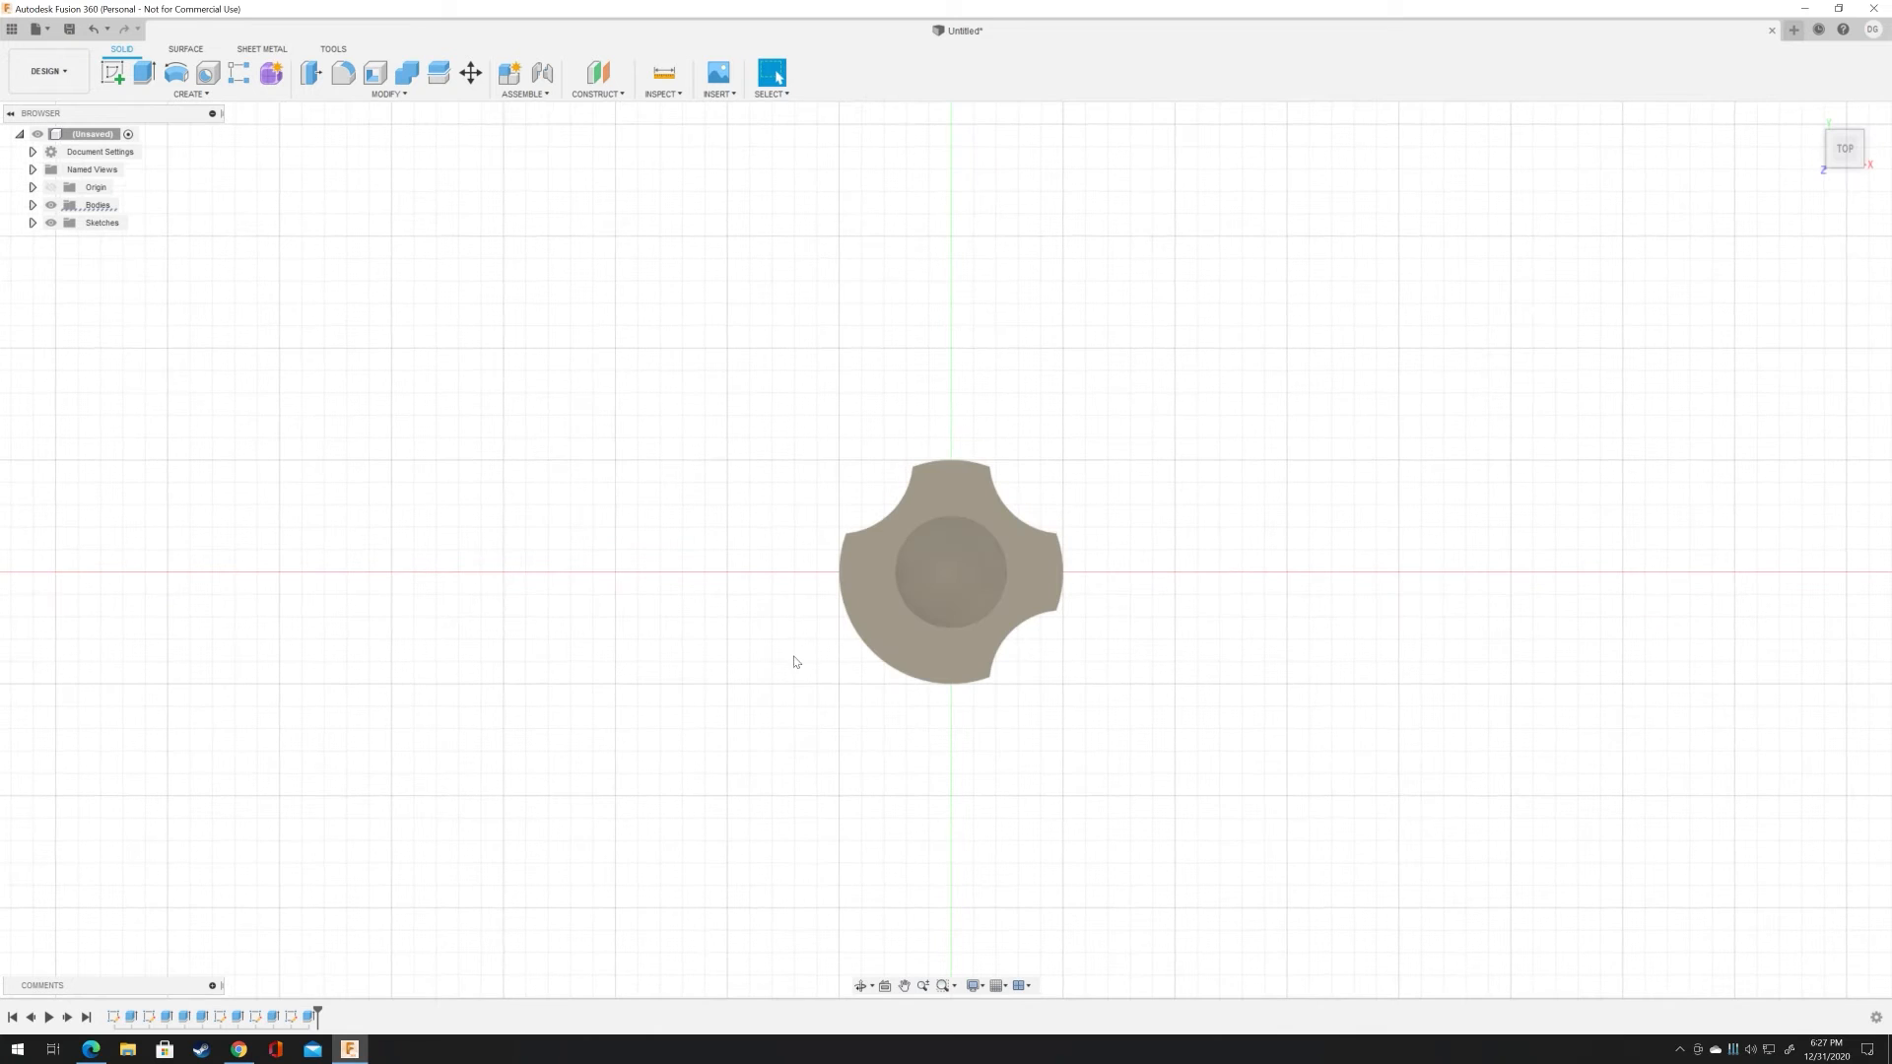
right_click(840, 689)
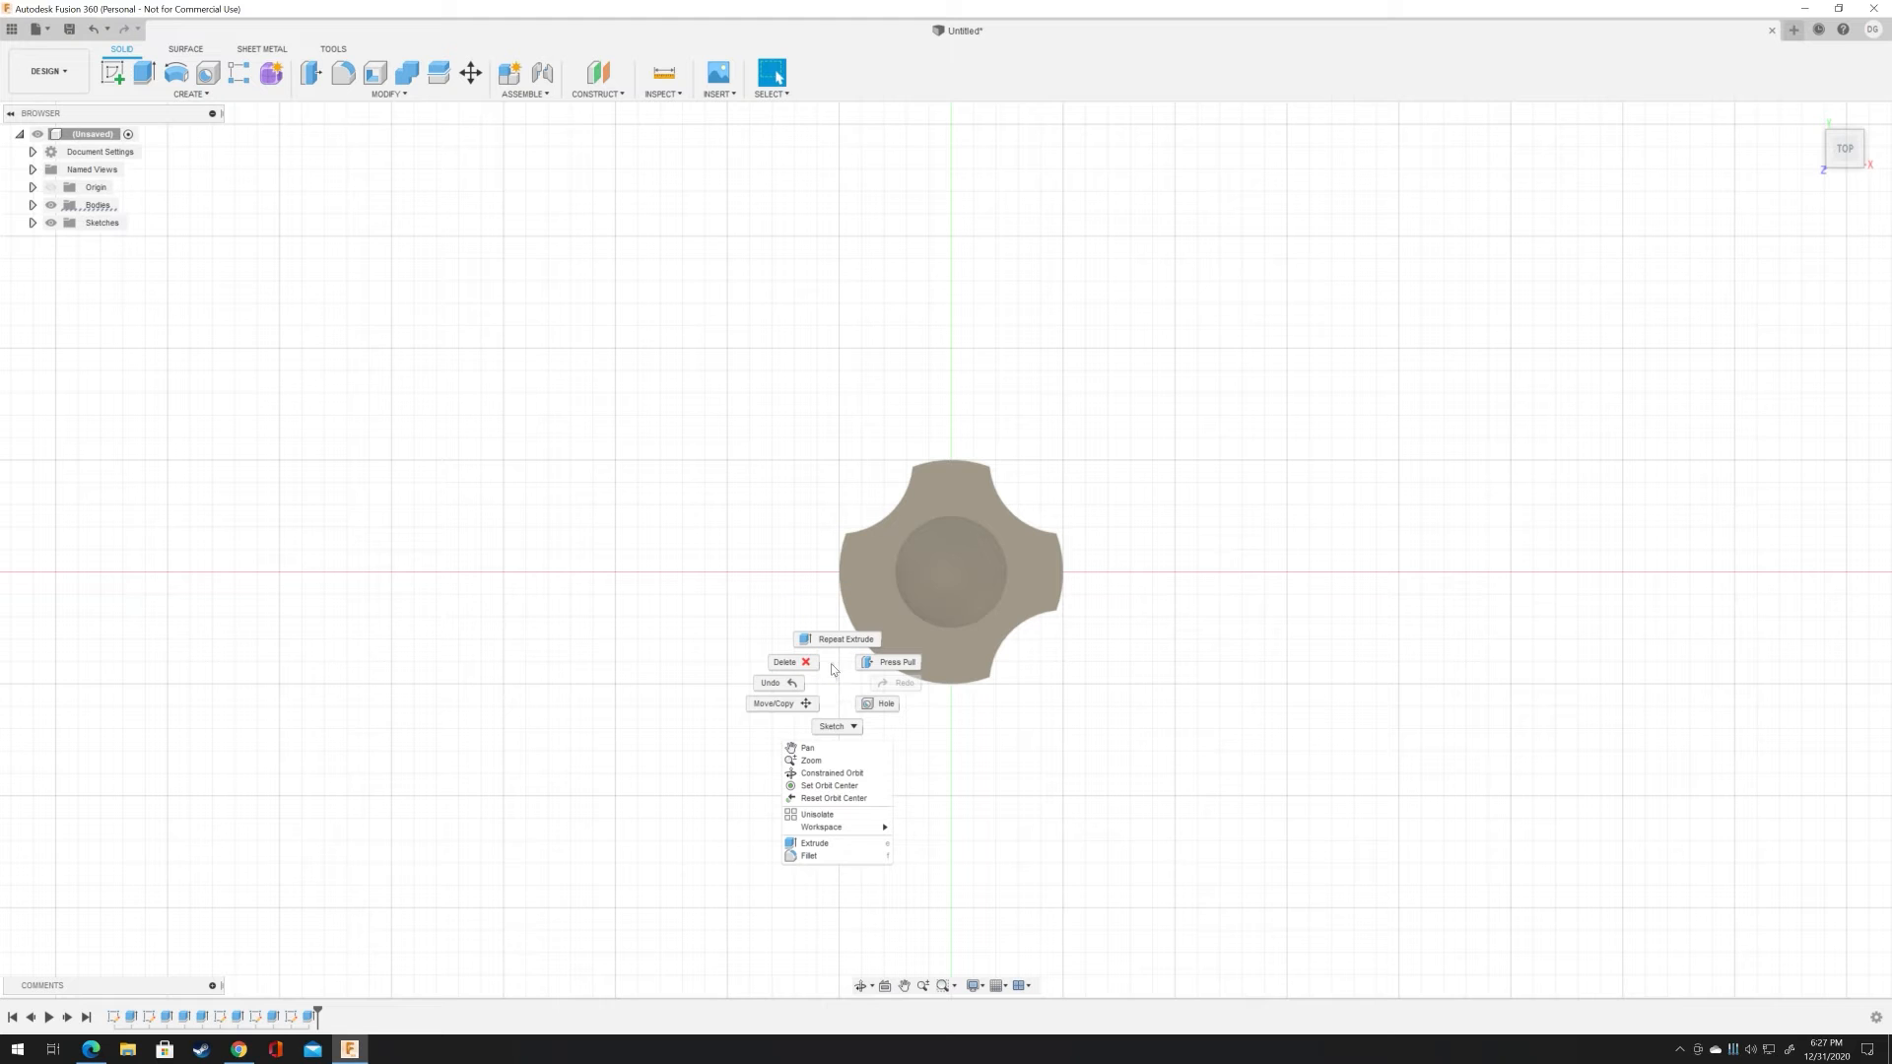
click(833, 726)
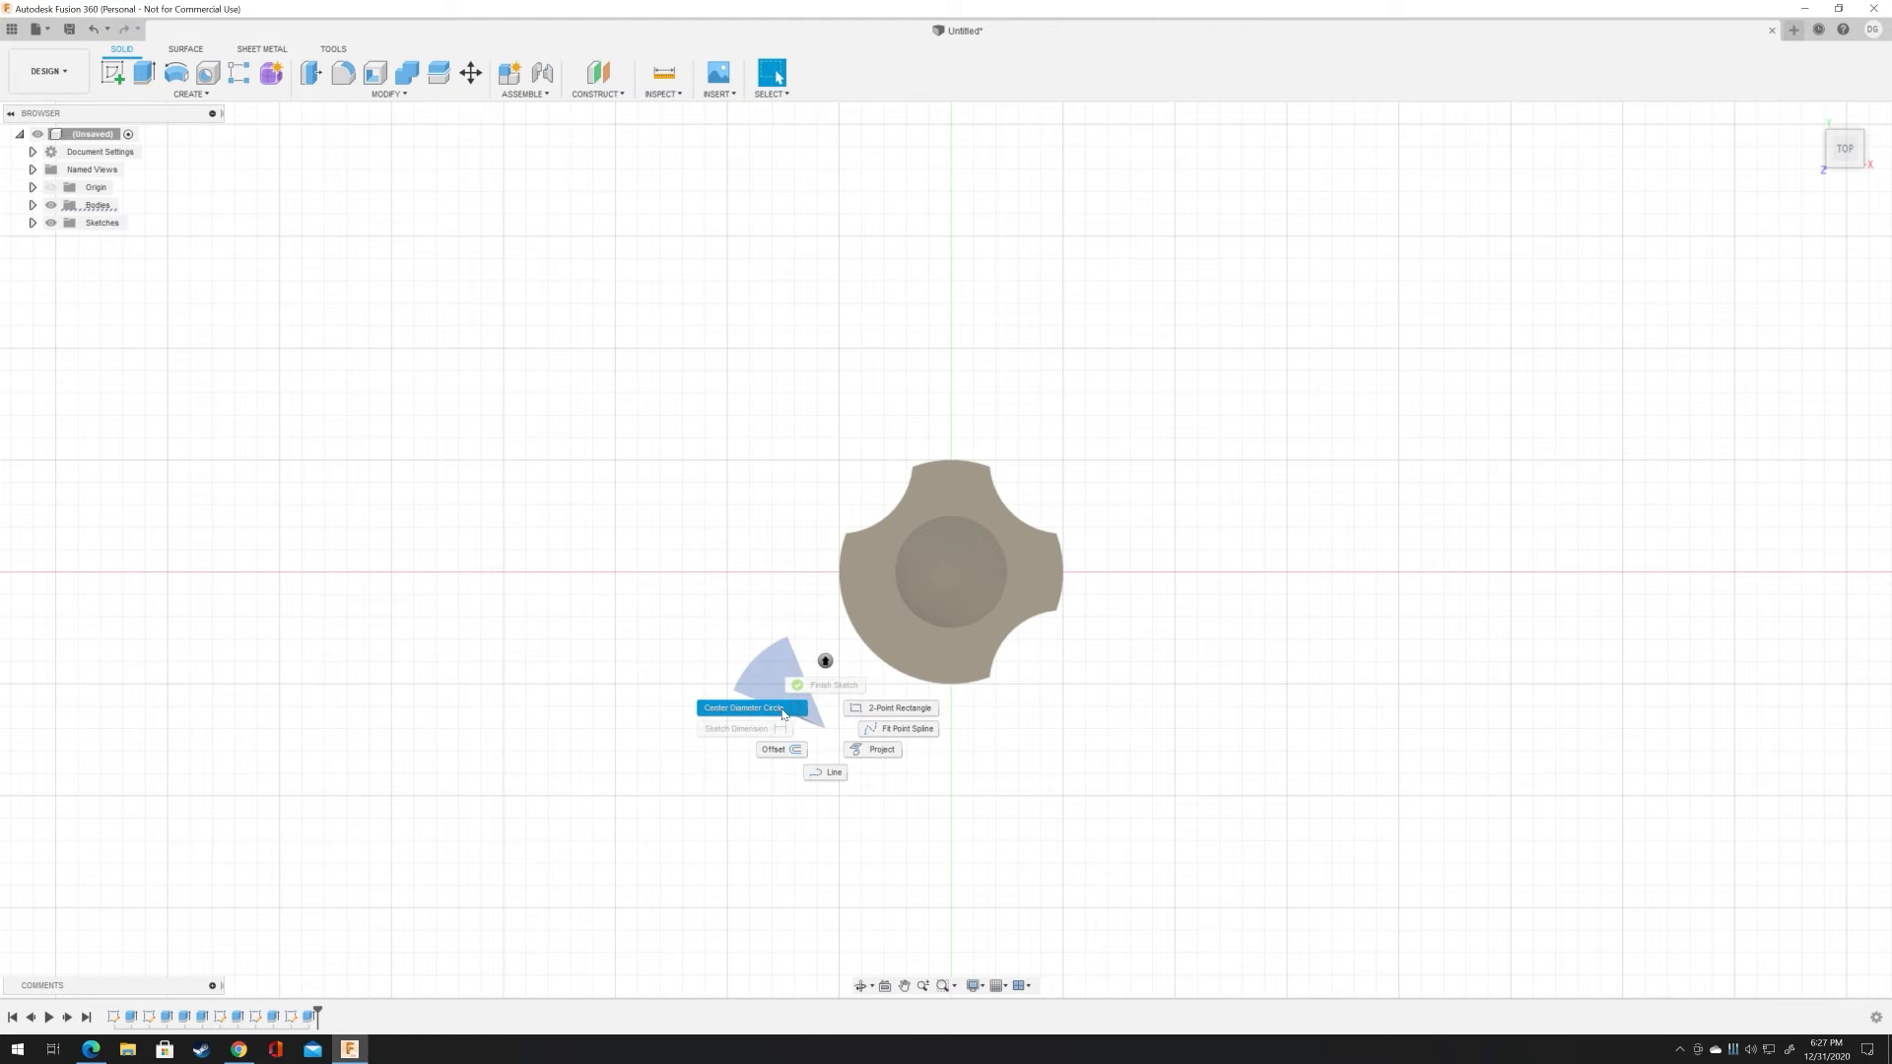
click(782, 714)
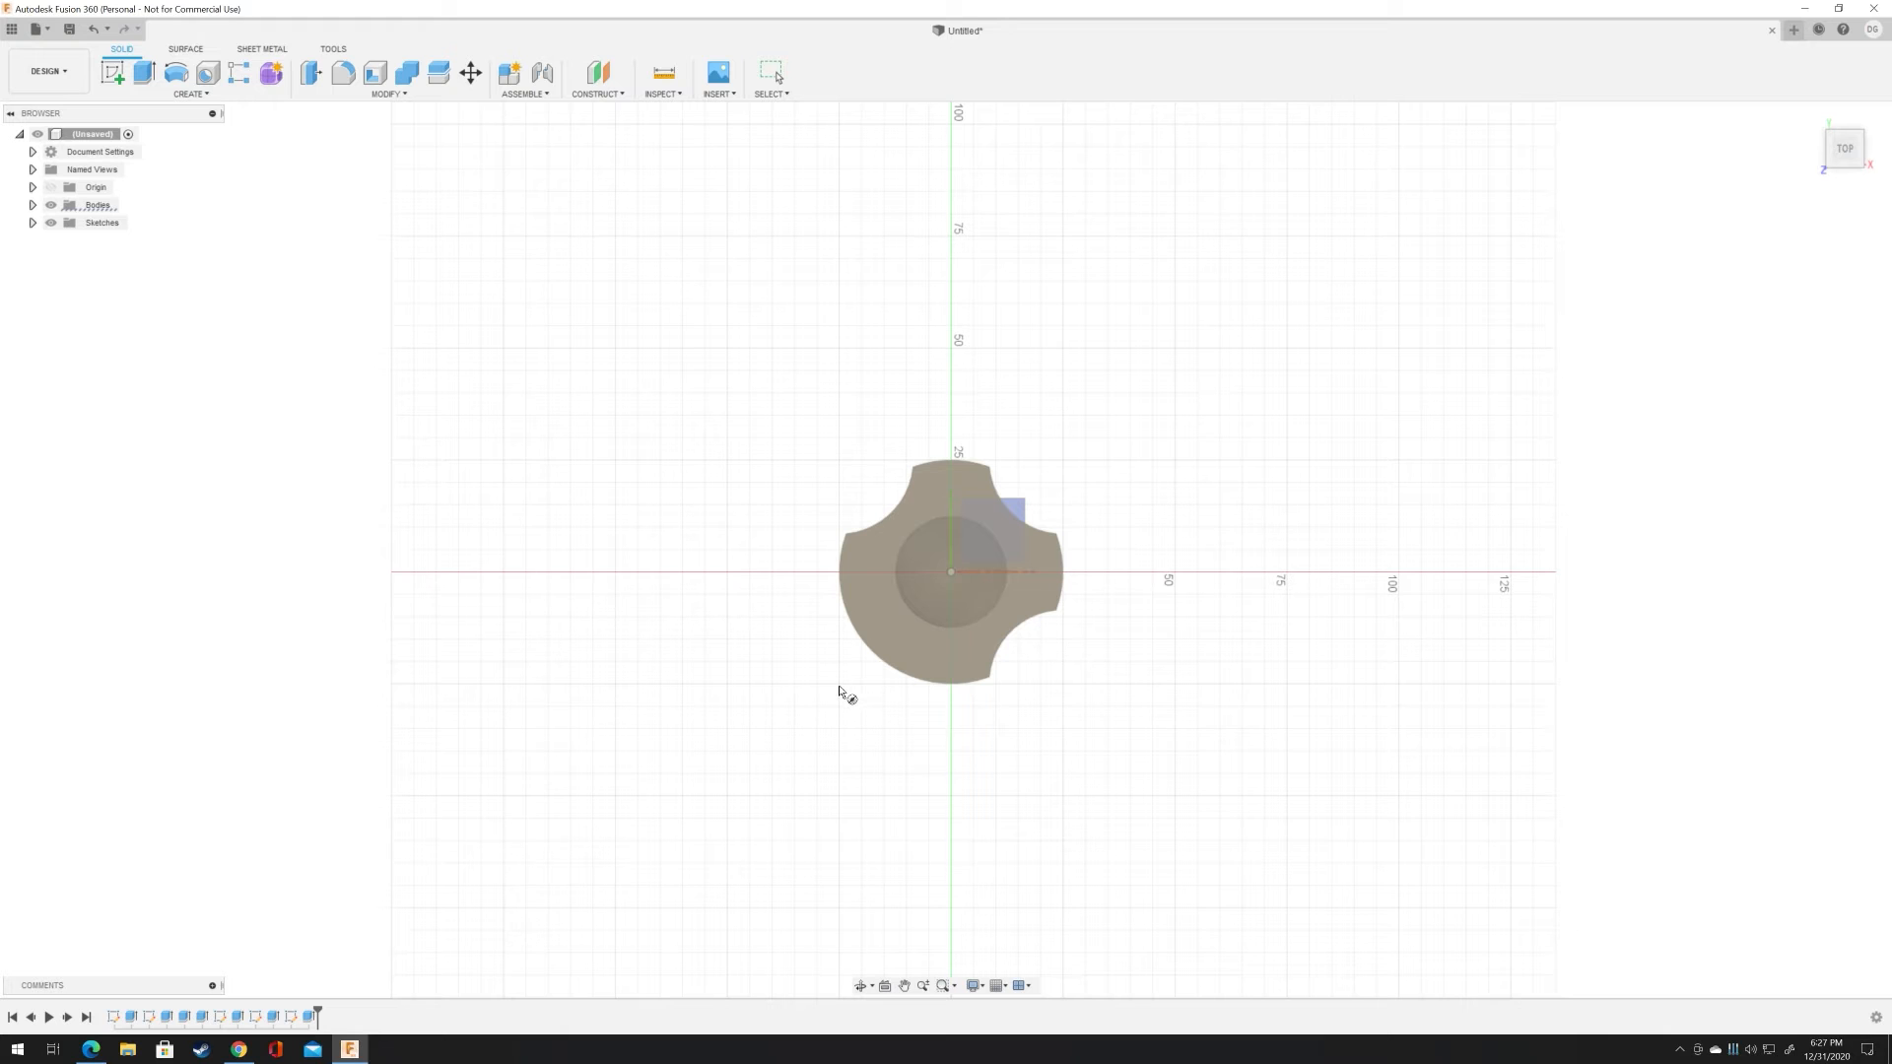
click(841, 690)
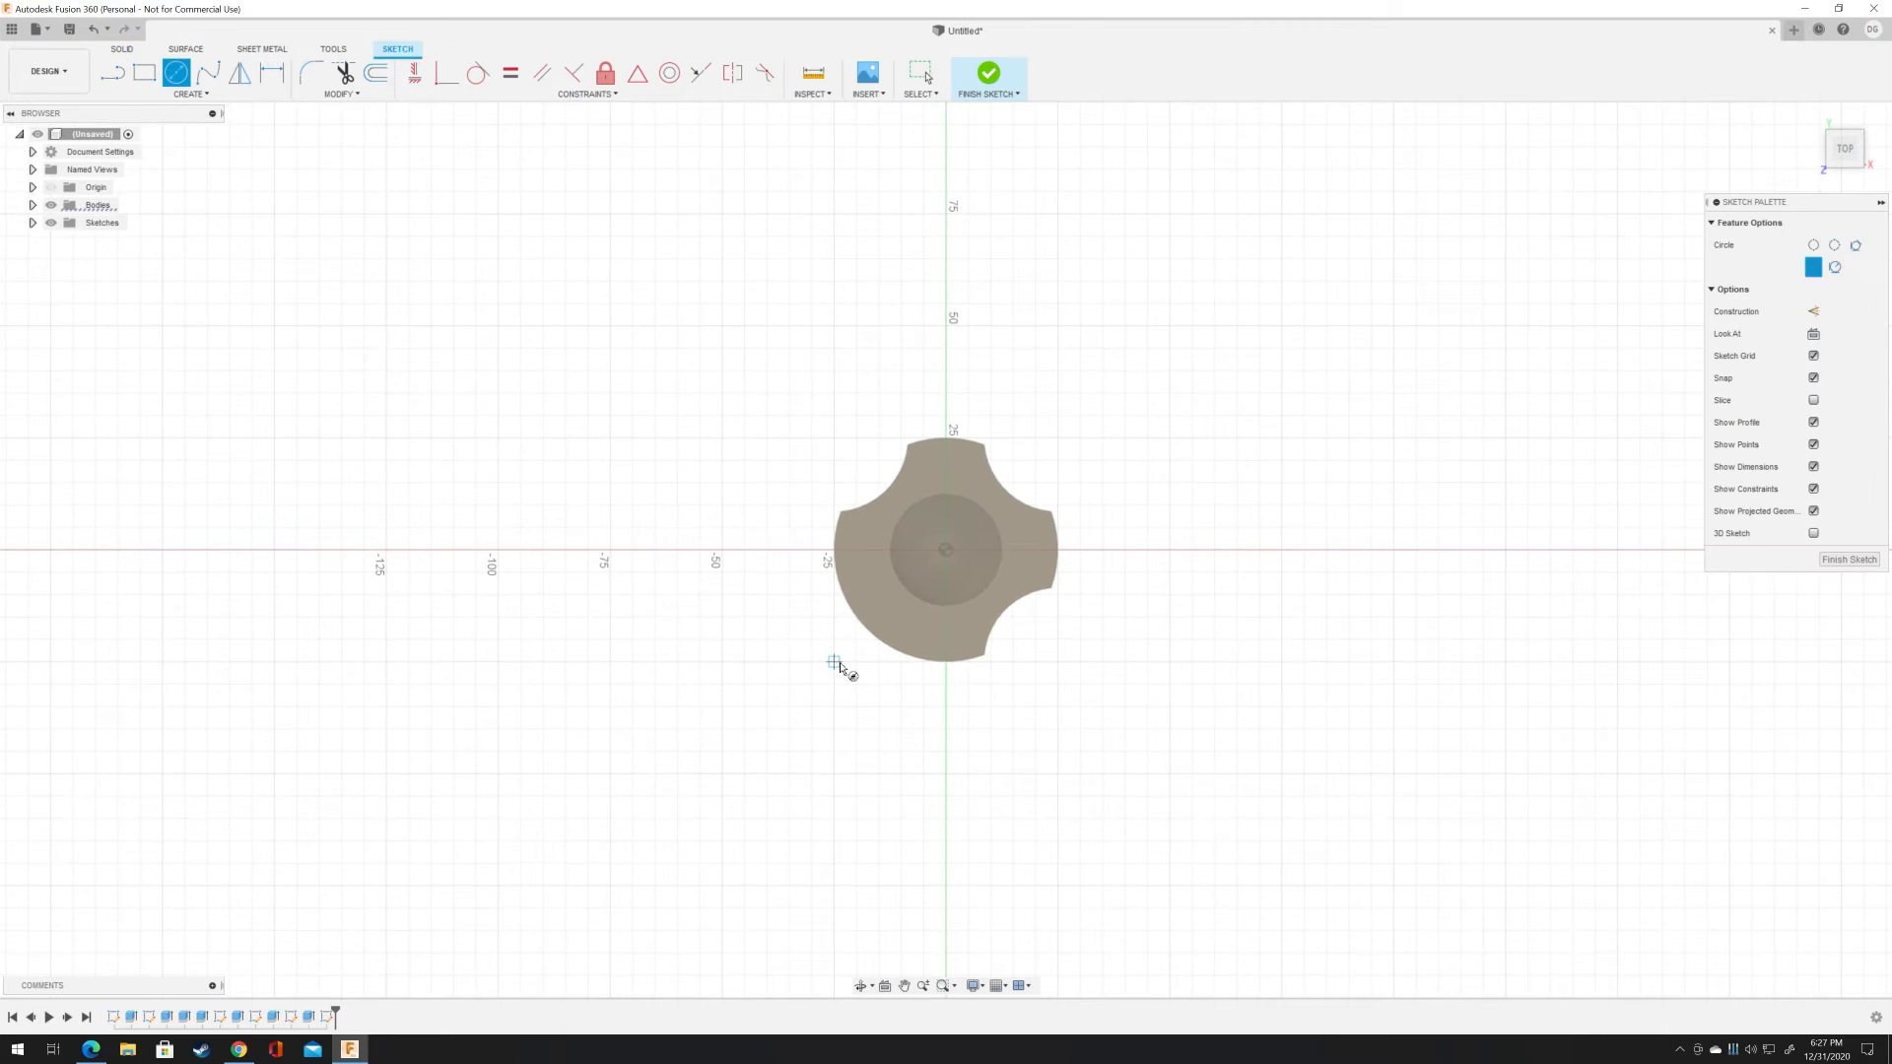
click(833, 662)
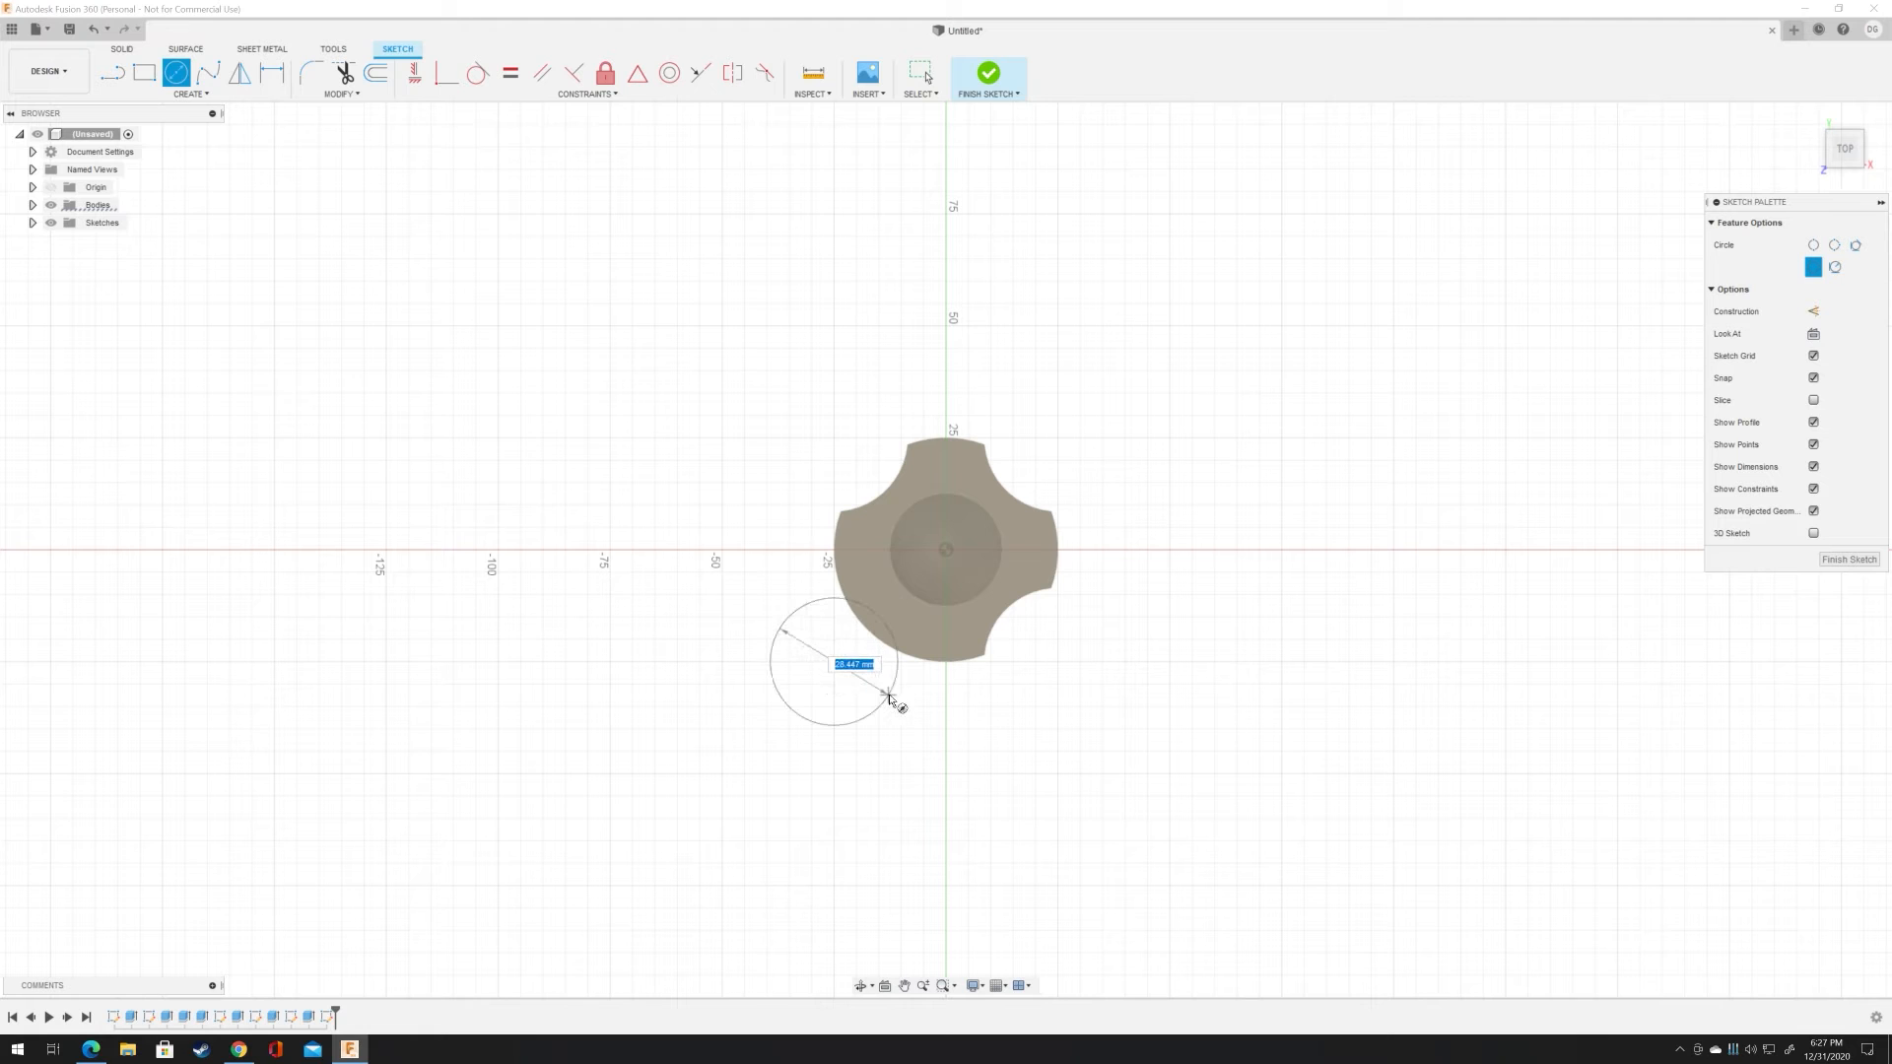
text(33)
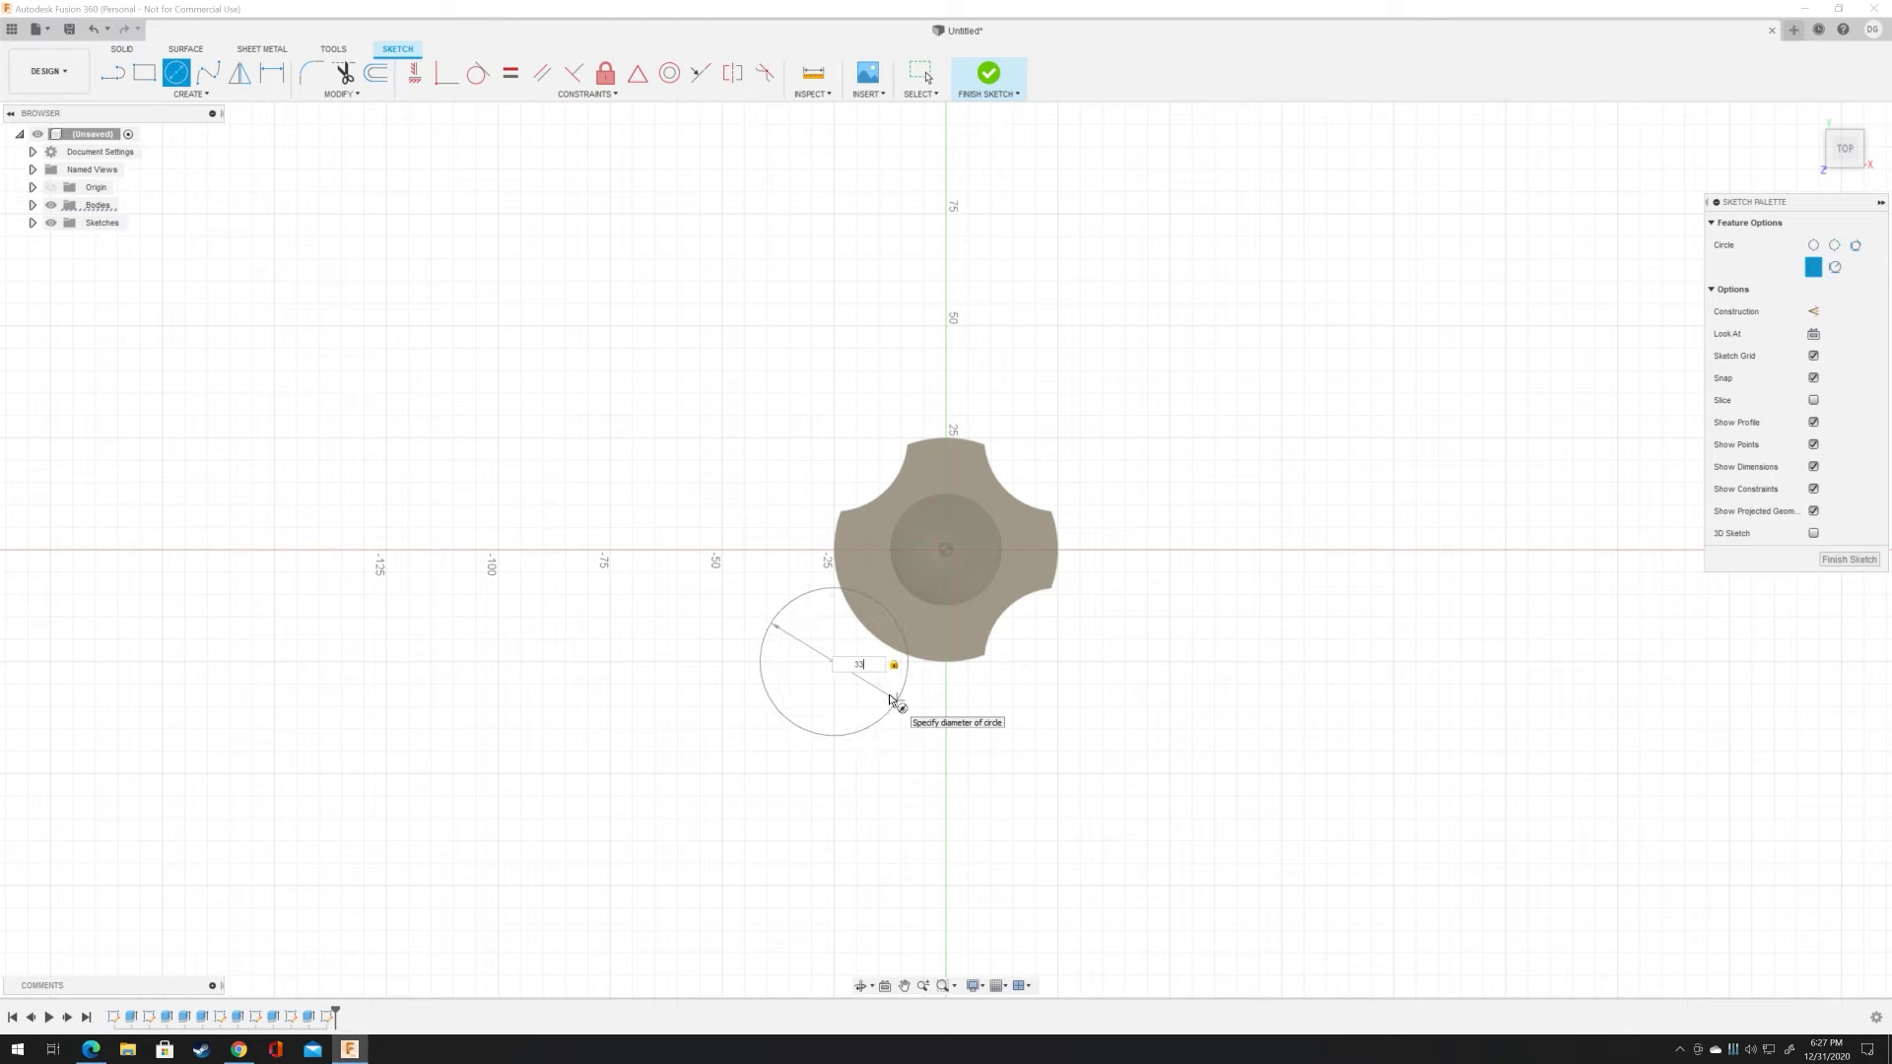
key(Return)
key(Return)
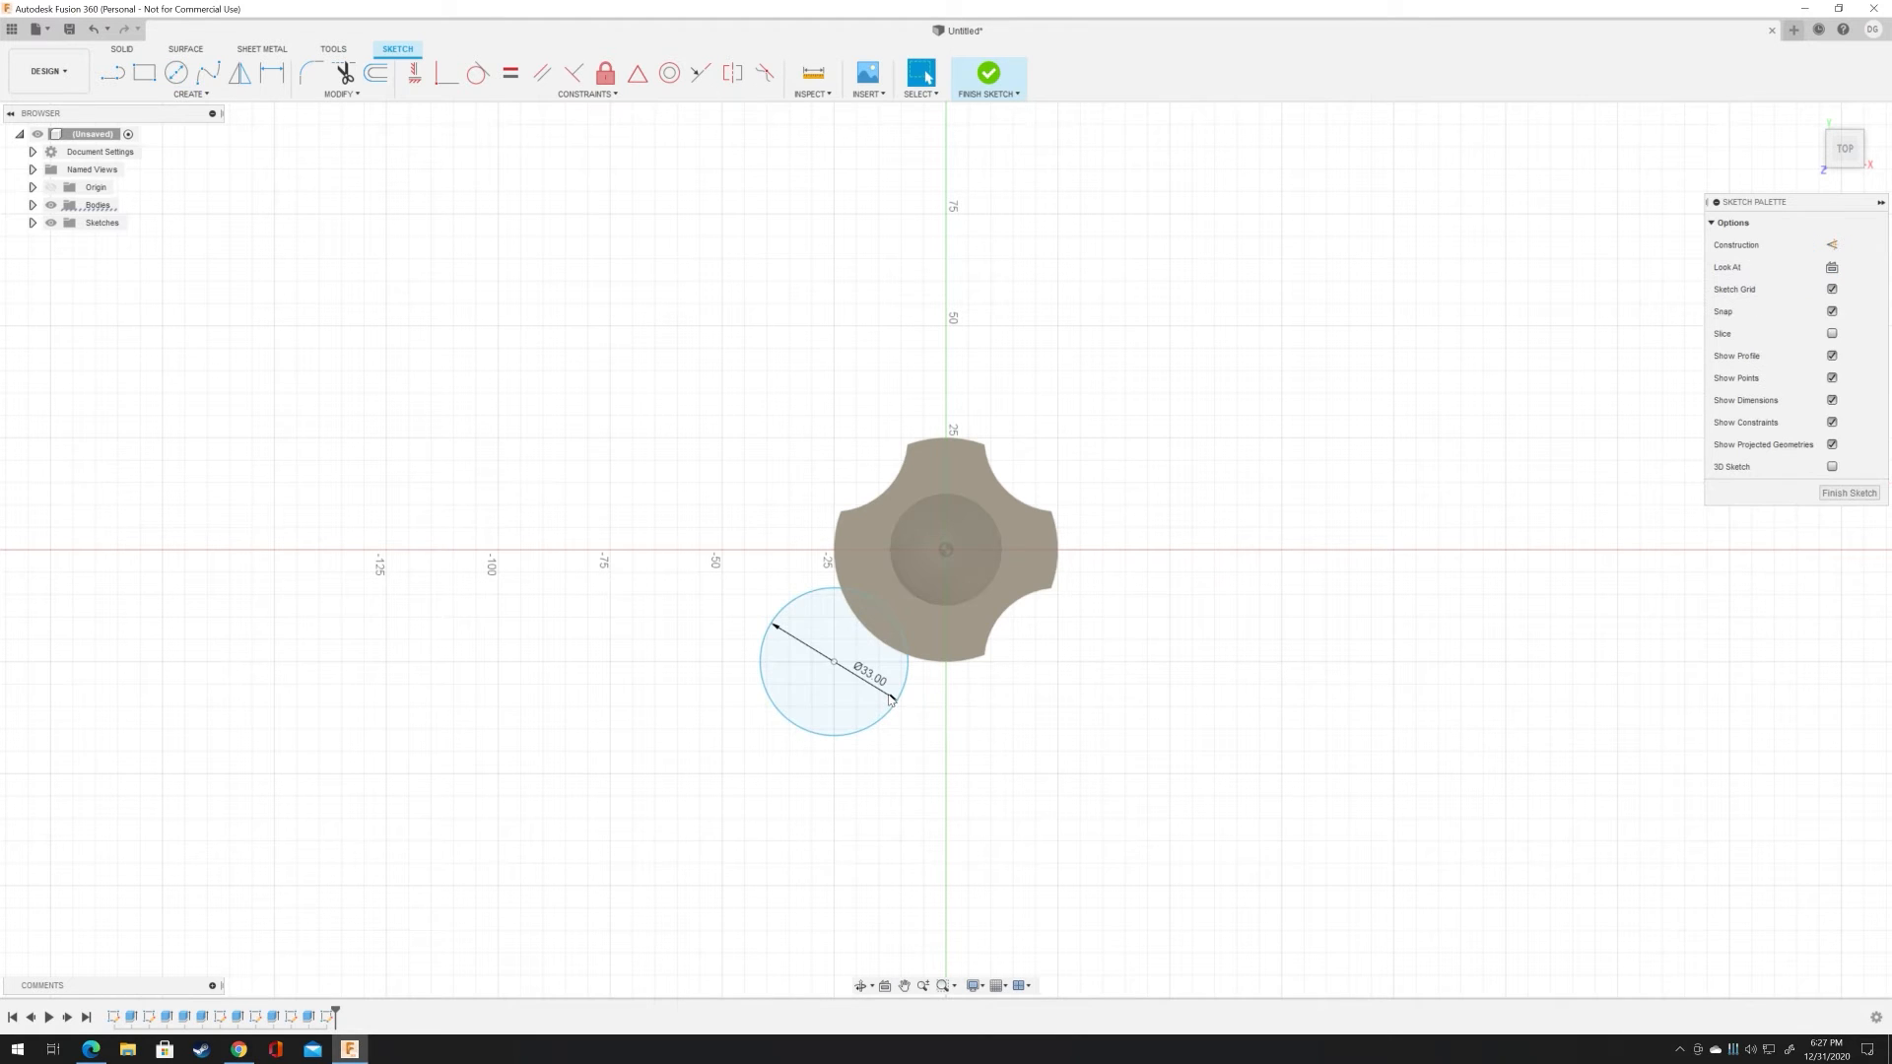
Step: Extrude the fourth 33 mm circle's profile upward about 37 mm as a Cut through the ring's edge
click(846, 685)
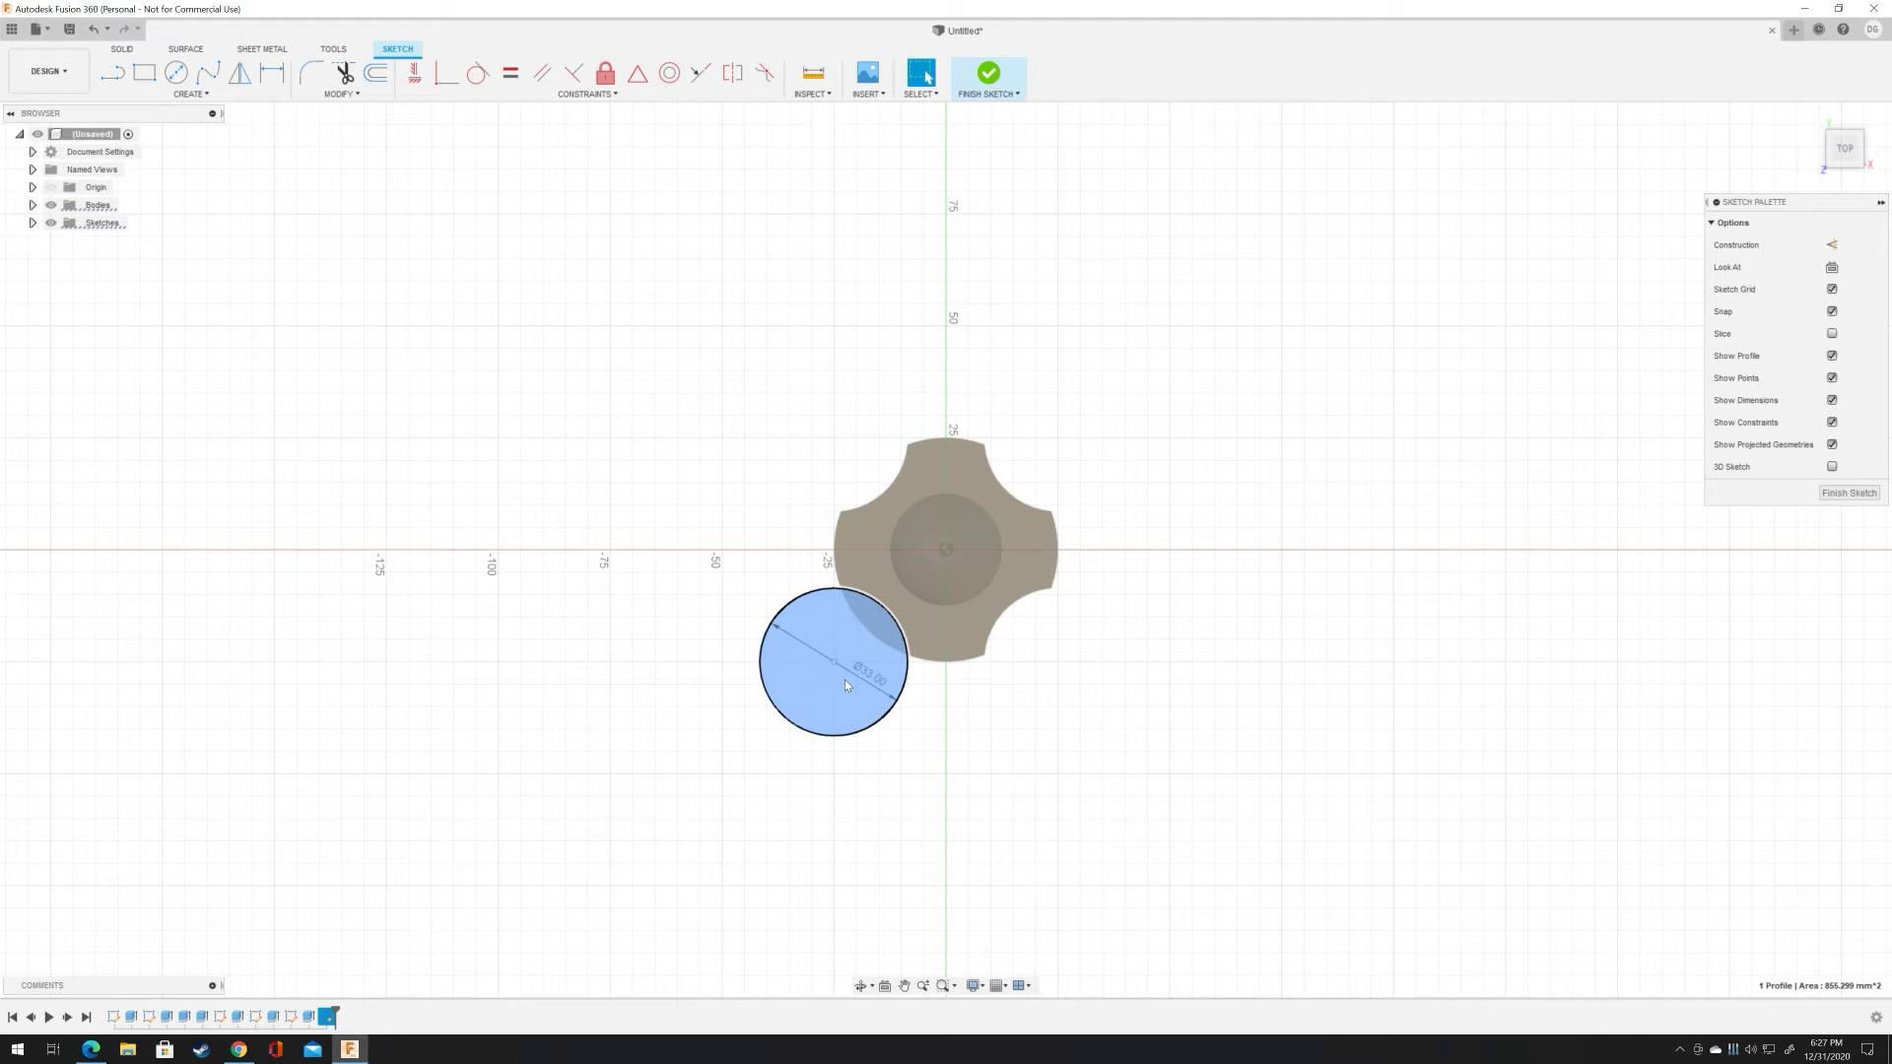
key(e)
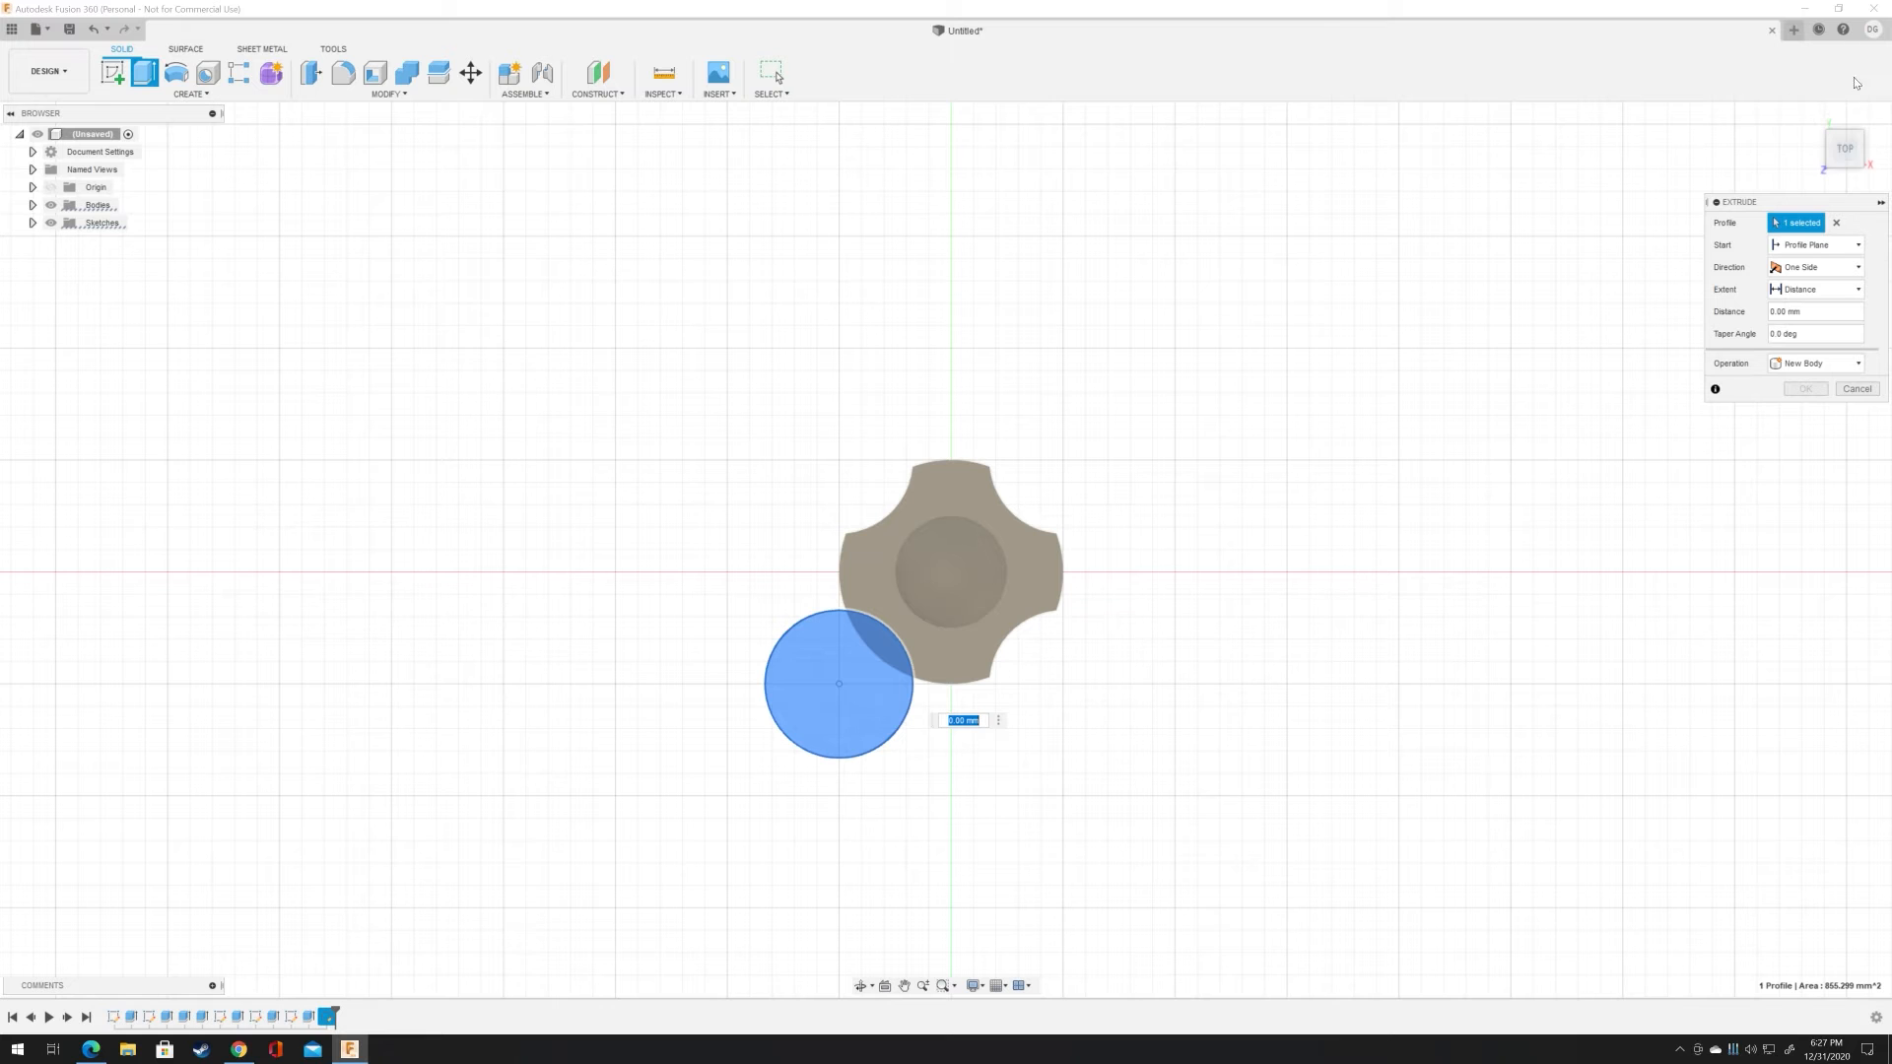
mouse_move(1856, 153)
mouse_down()
mouse_move(1857, 130)
mouse_move(1854, 172)
mouse_up()
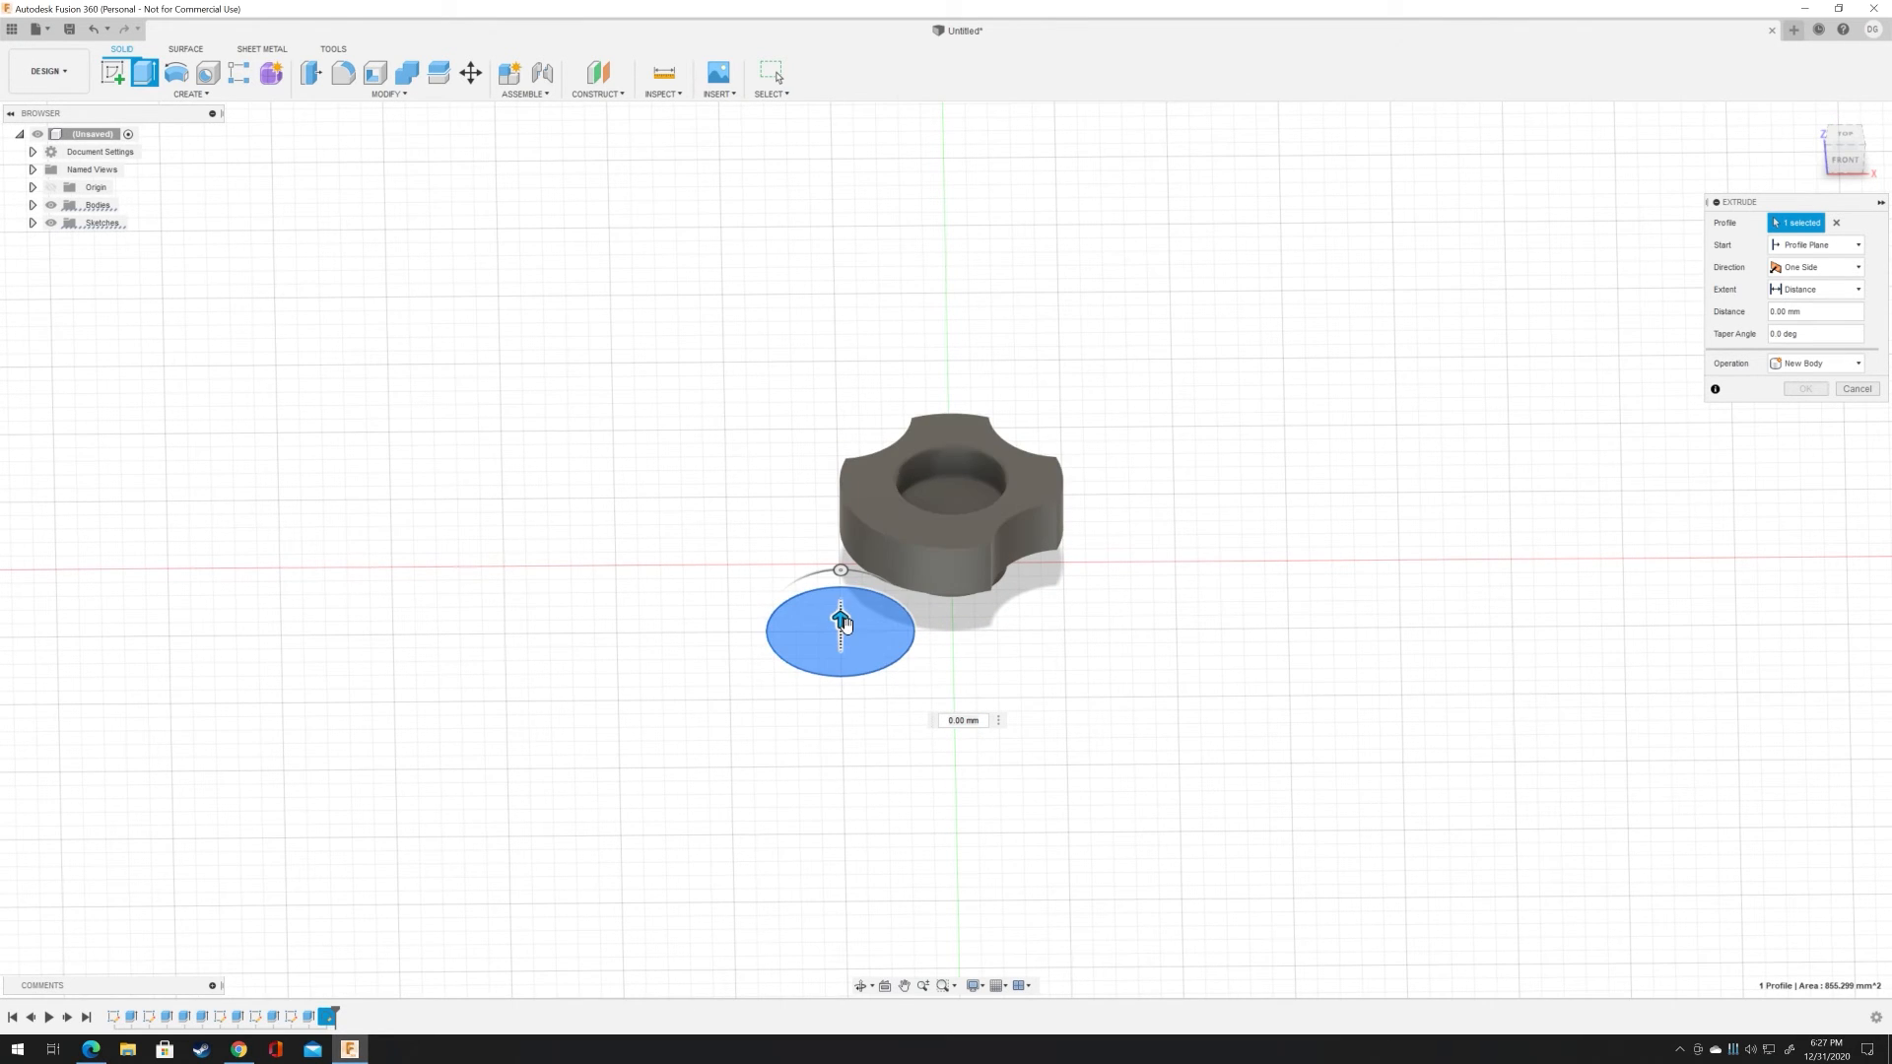
drag(841, 618, 859, 493)
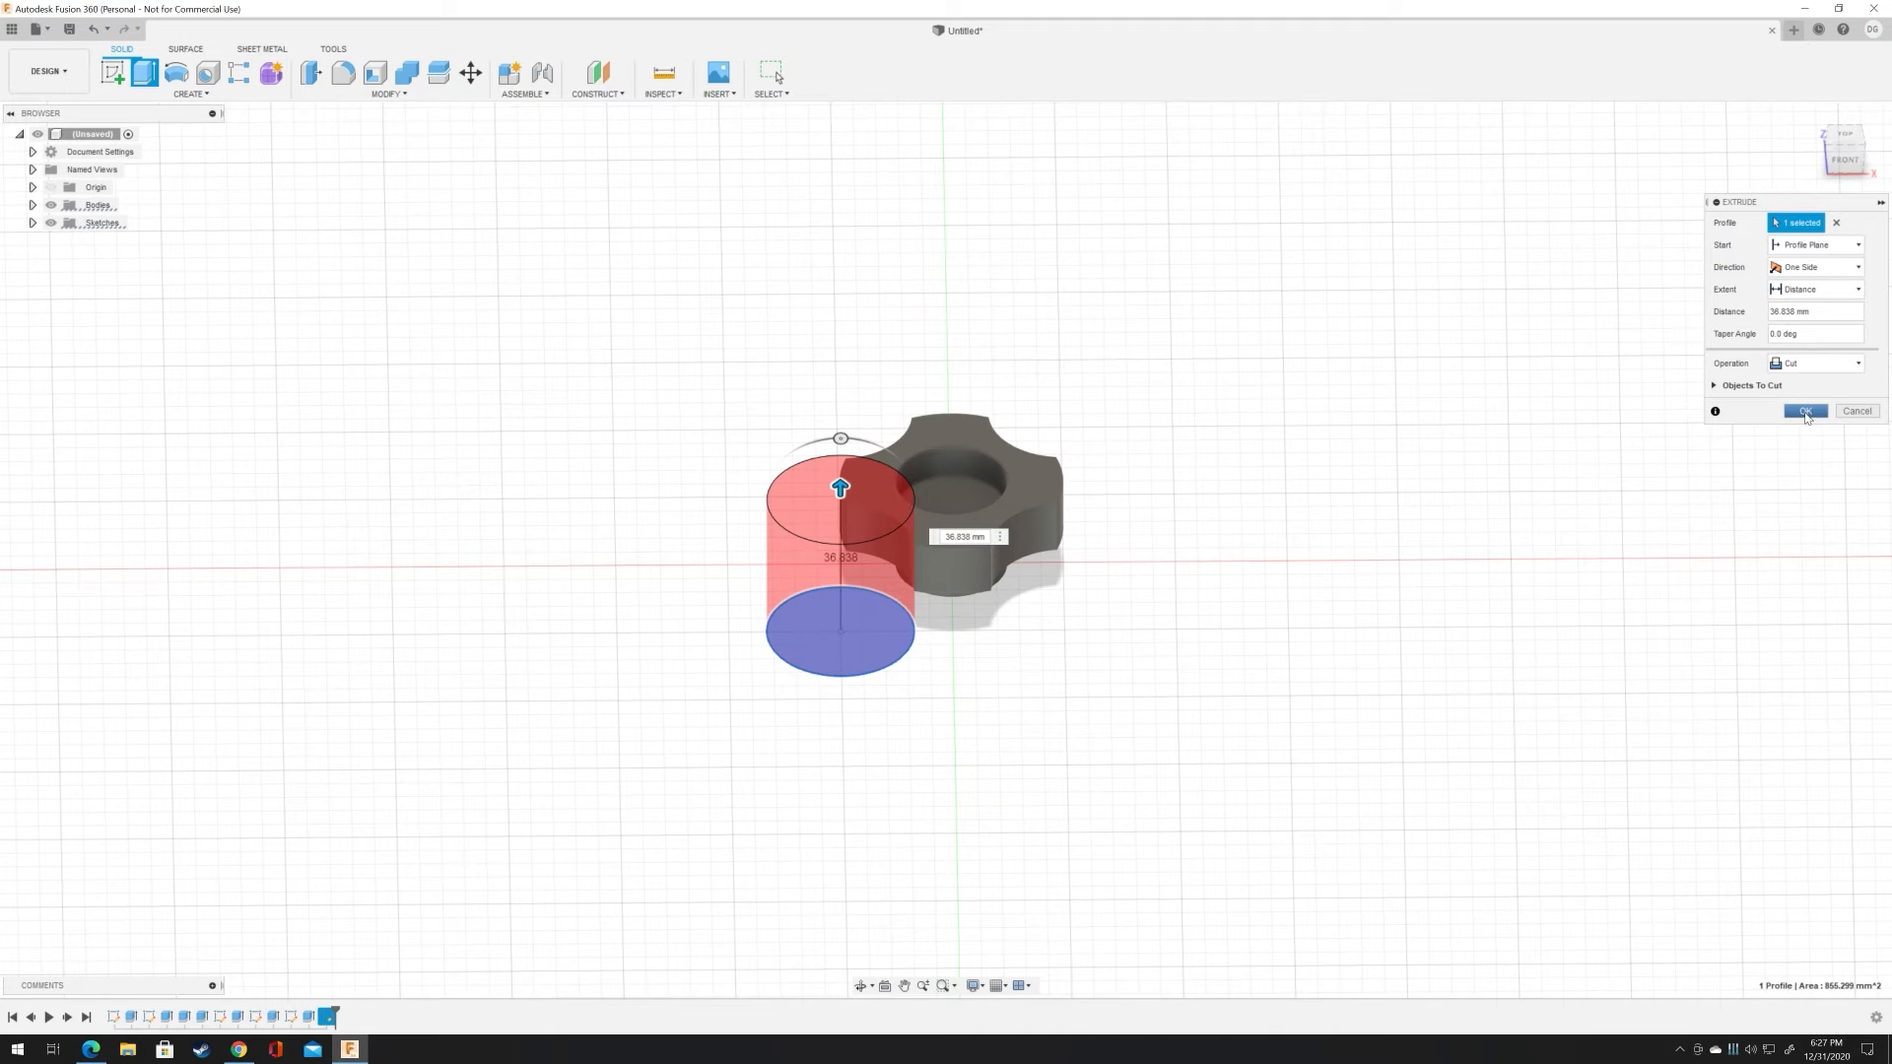
click(1806, 412)
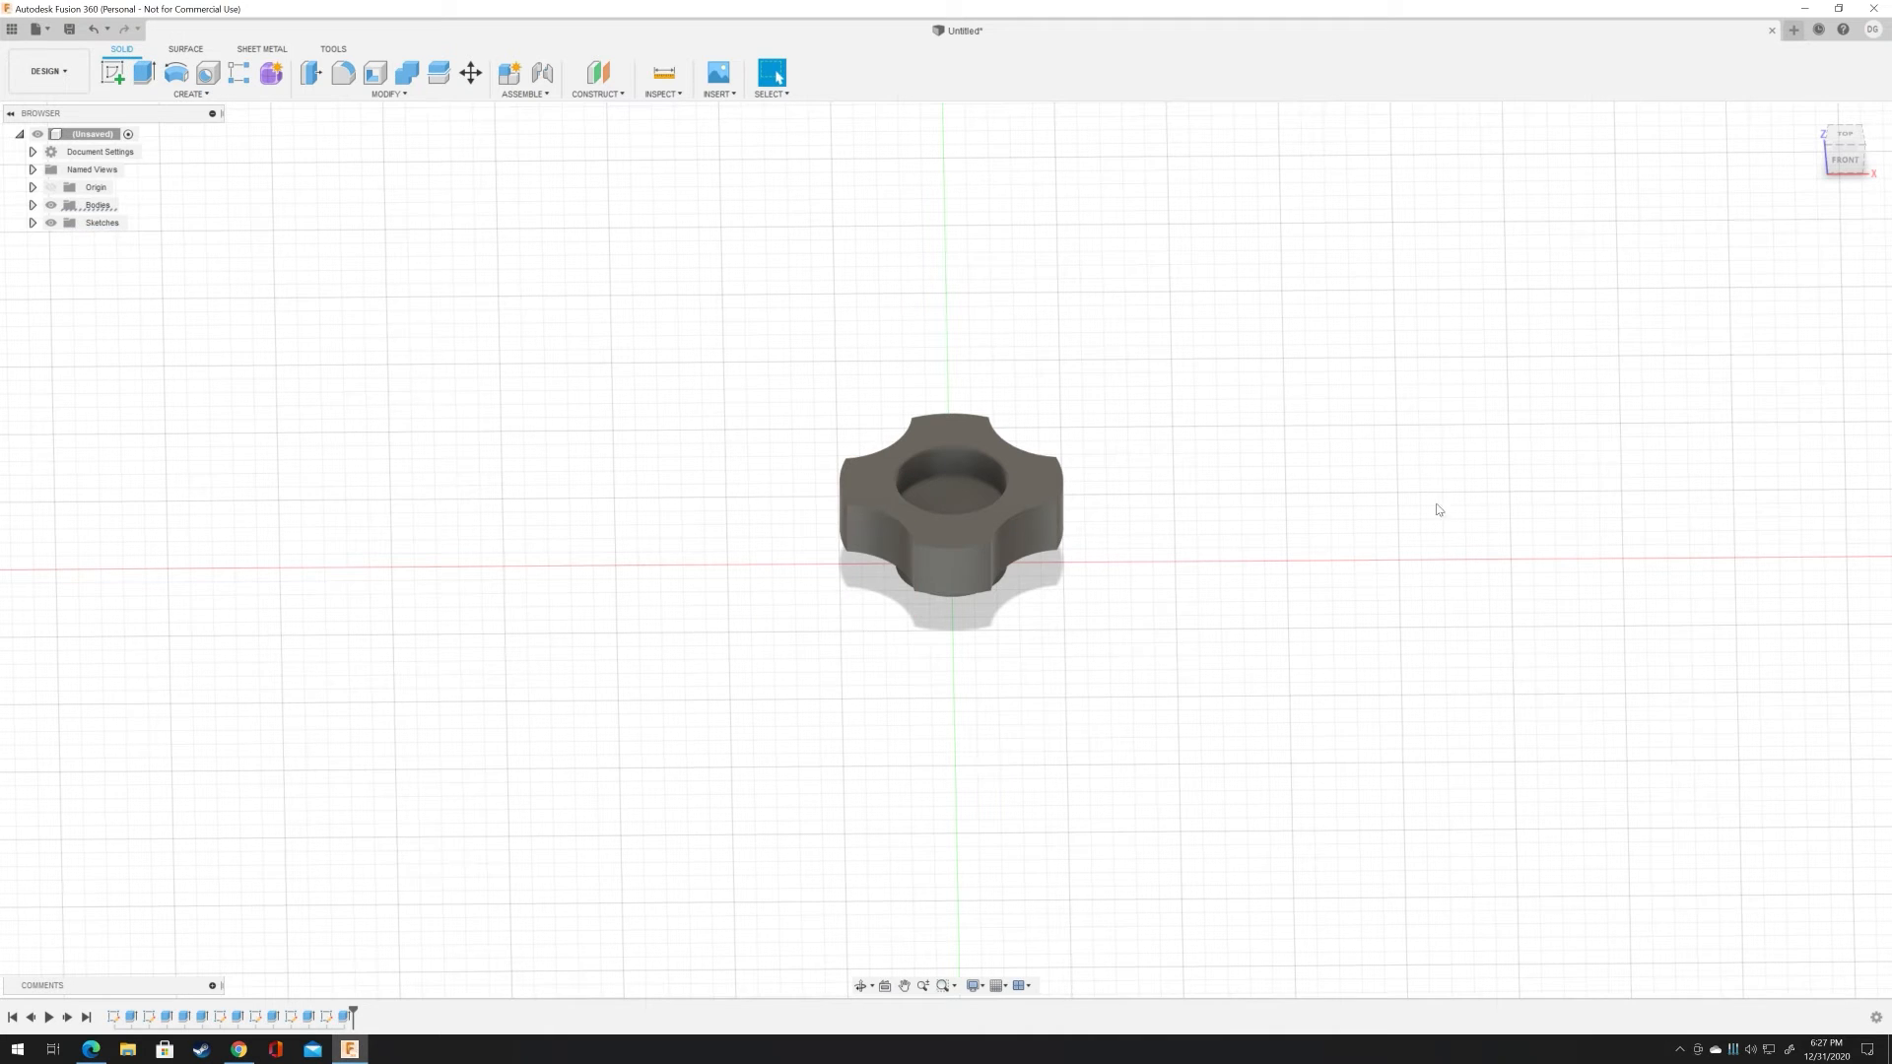
click(1846, 131)
mouse_move(1852, 200)
mouse_down()
mouse_move(1851, 219)
mouse_move(1845, 114)
mouse_move(1854, 208)
mouse_move(1862, 155)
mouse_move(1885, 158)
mouse_move(1852, 212)
mouse_move(1846, 158)
mouse_up()
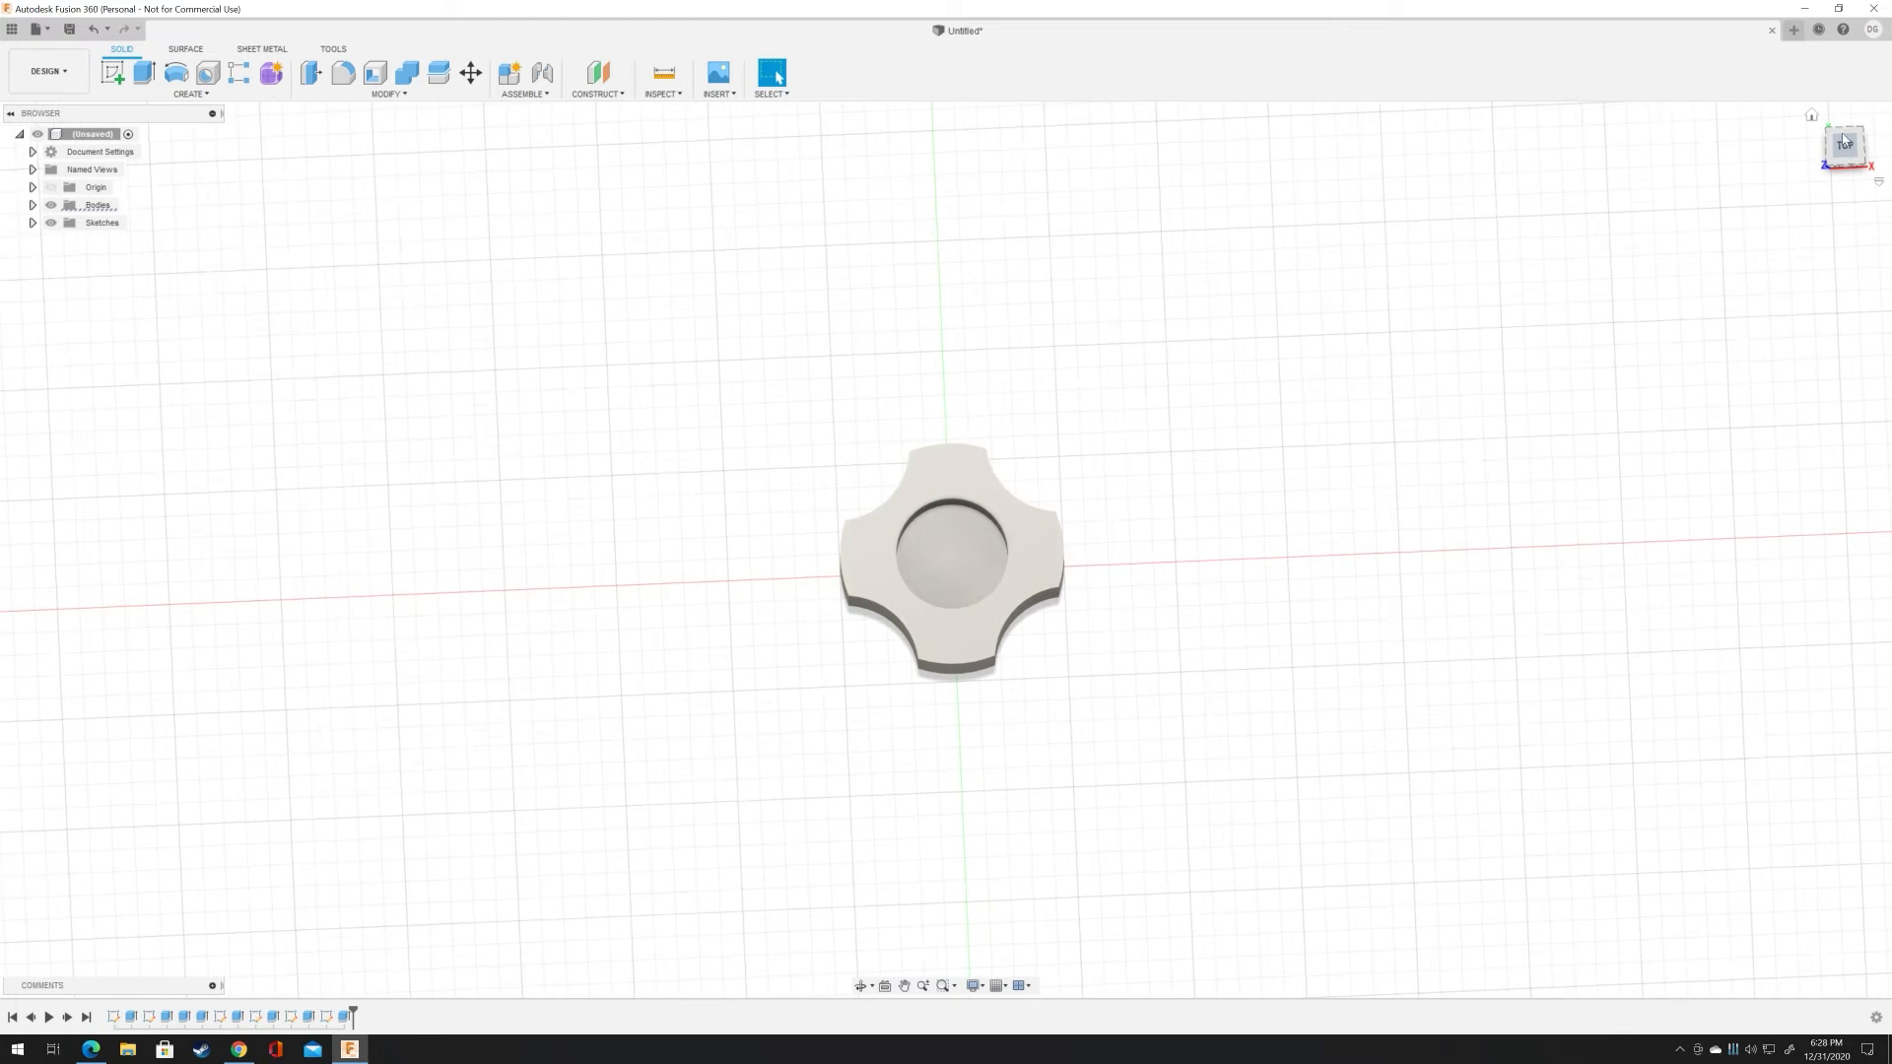
click(1845, 148)
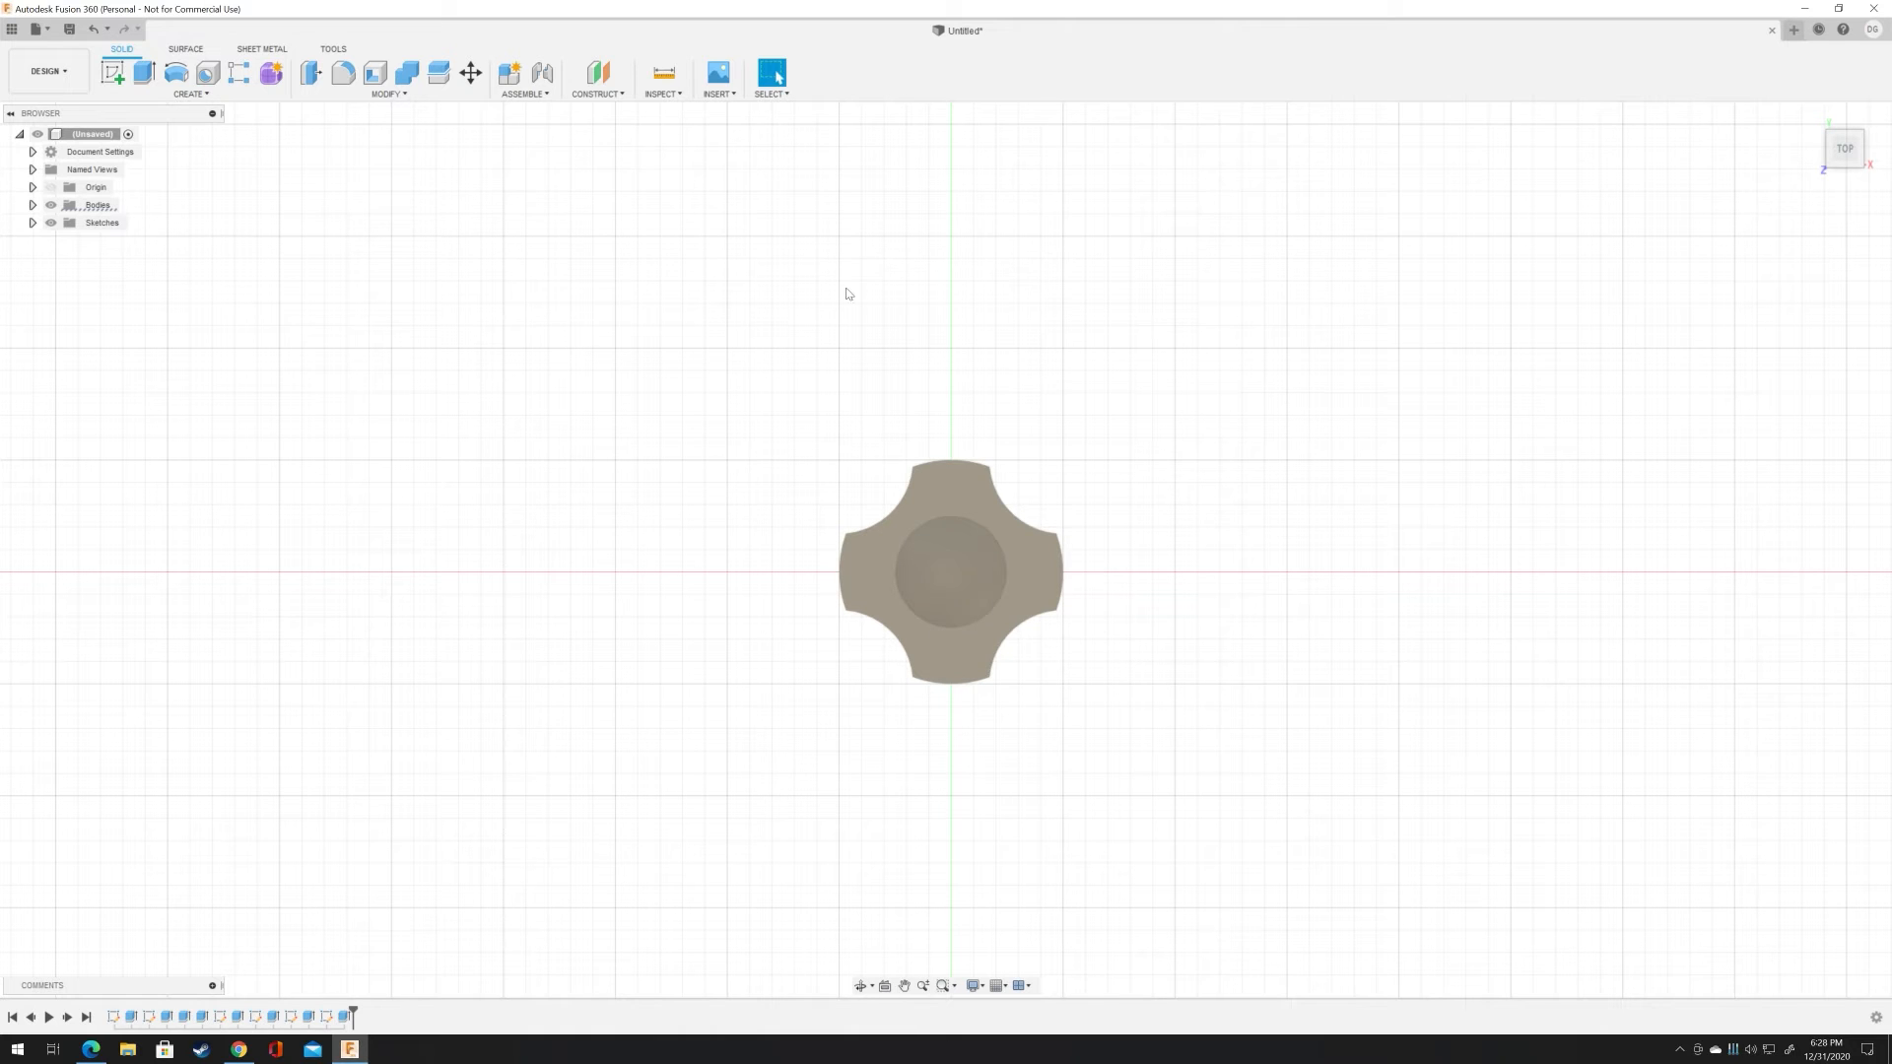
Step: Open the McMaster-Carr component catalog for insertion, move and enlarge its window, and look through the product categories
click(711, 98)
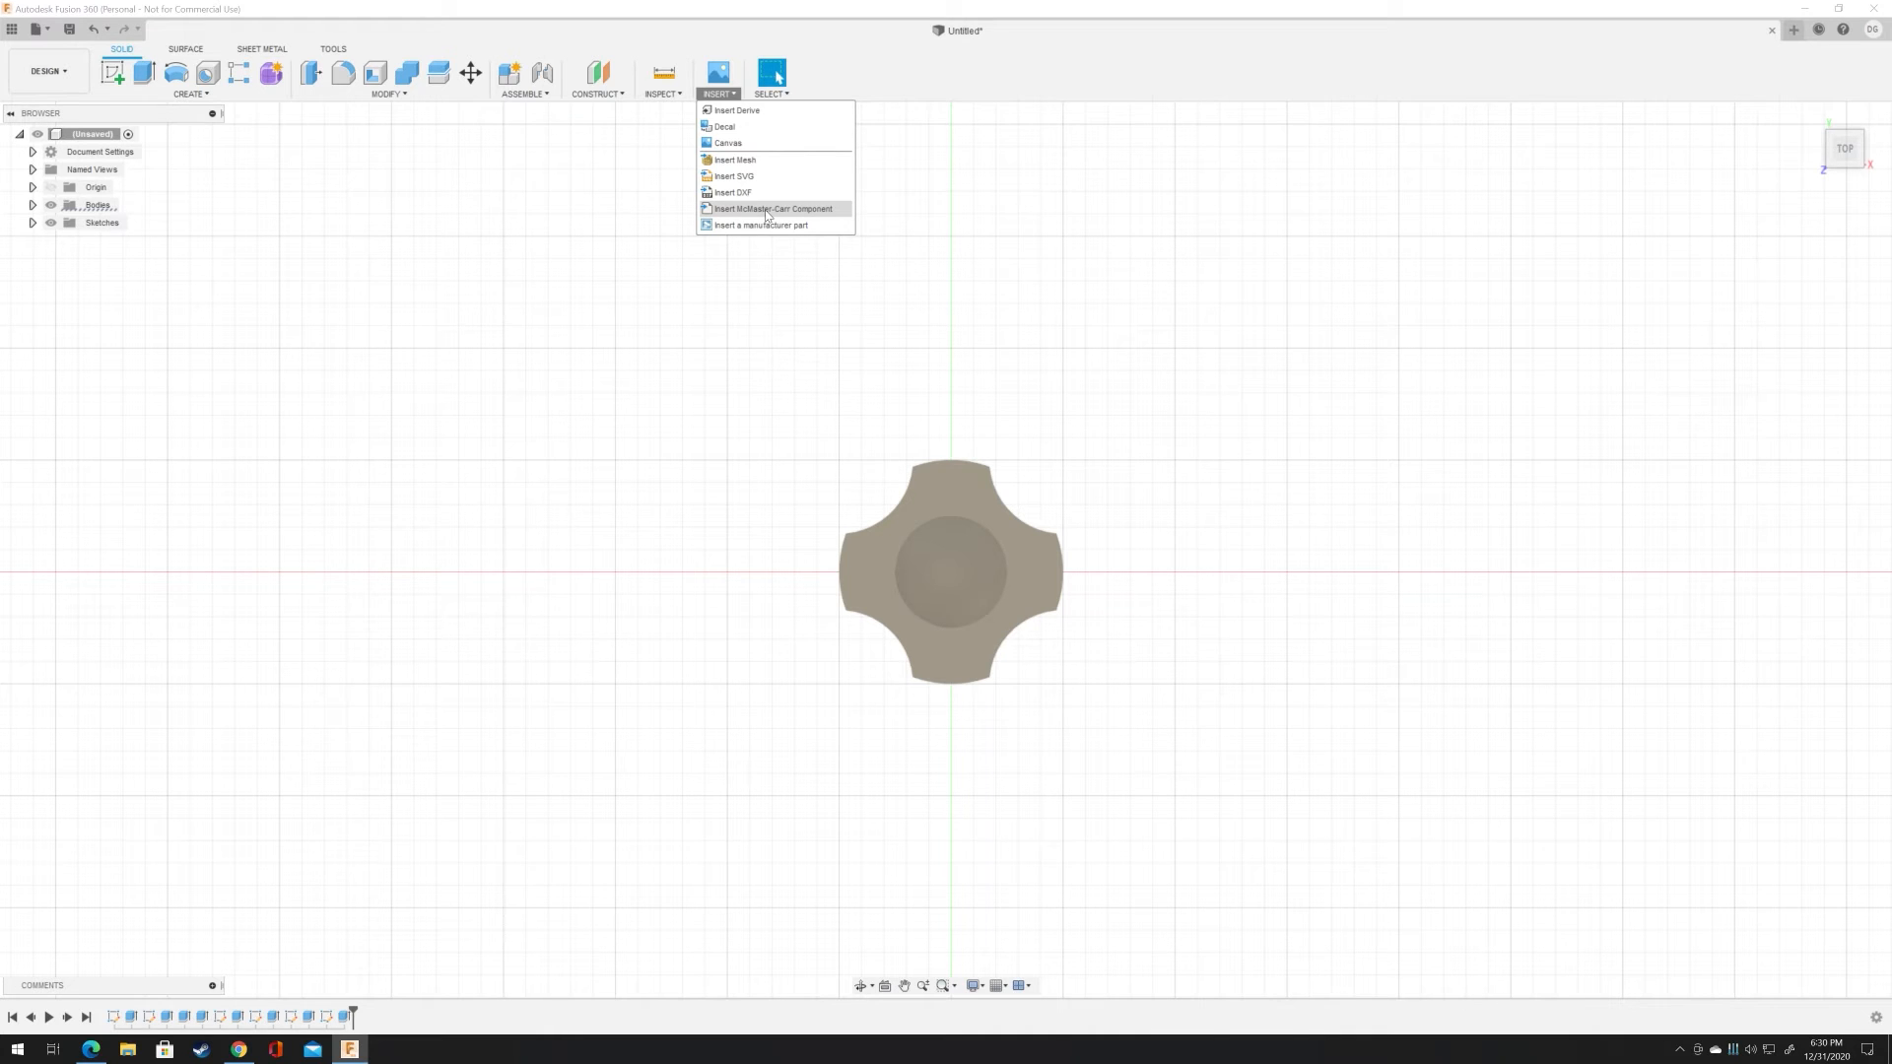
click(768, 210)
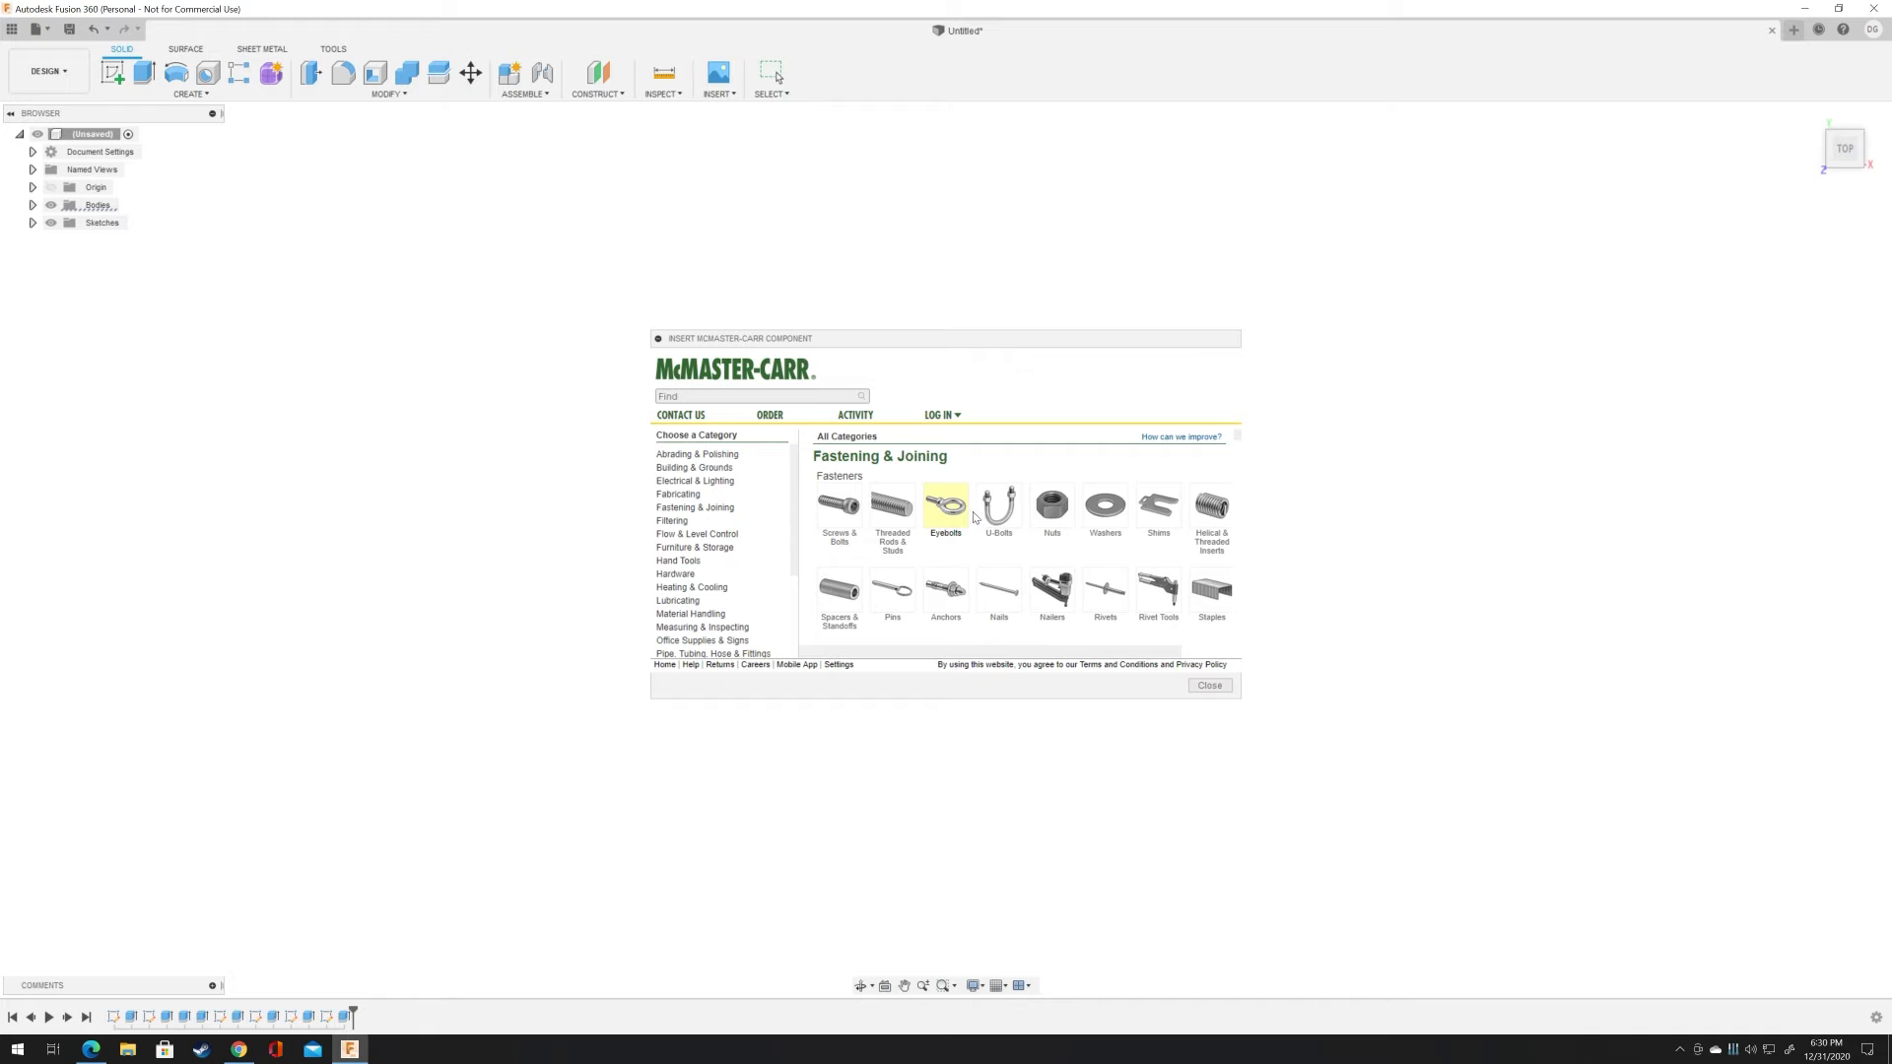
drag(1003, 332, 937, 228)
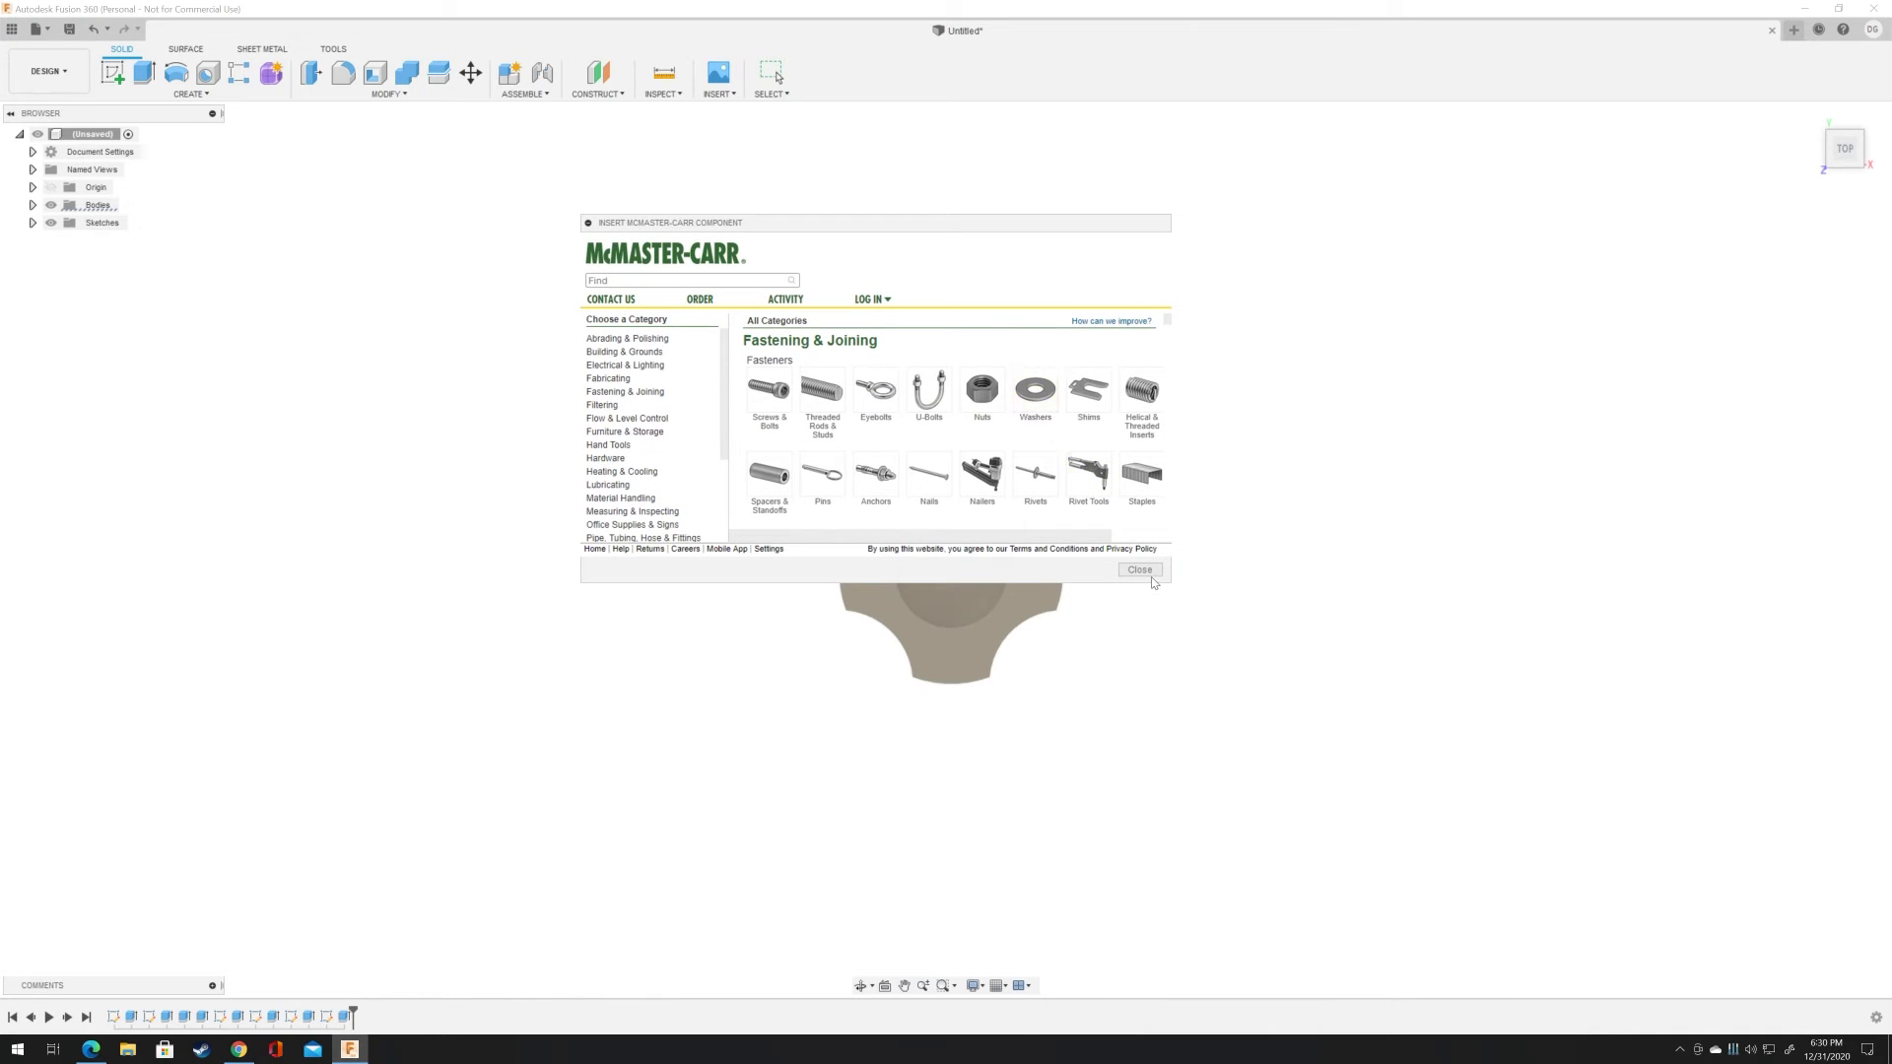
drag(1175, 587, 1405, 893)
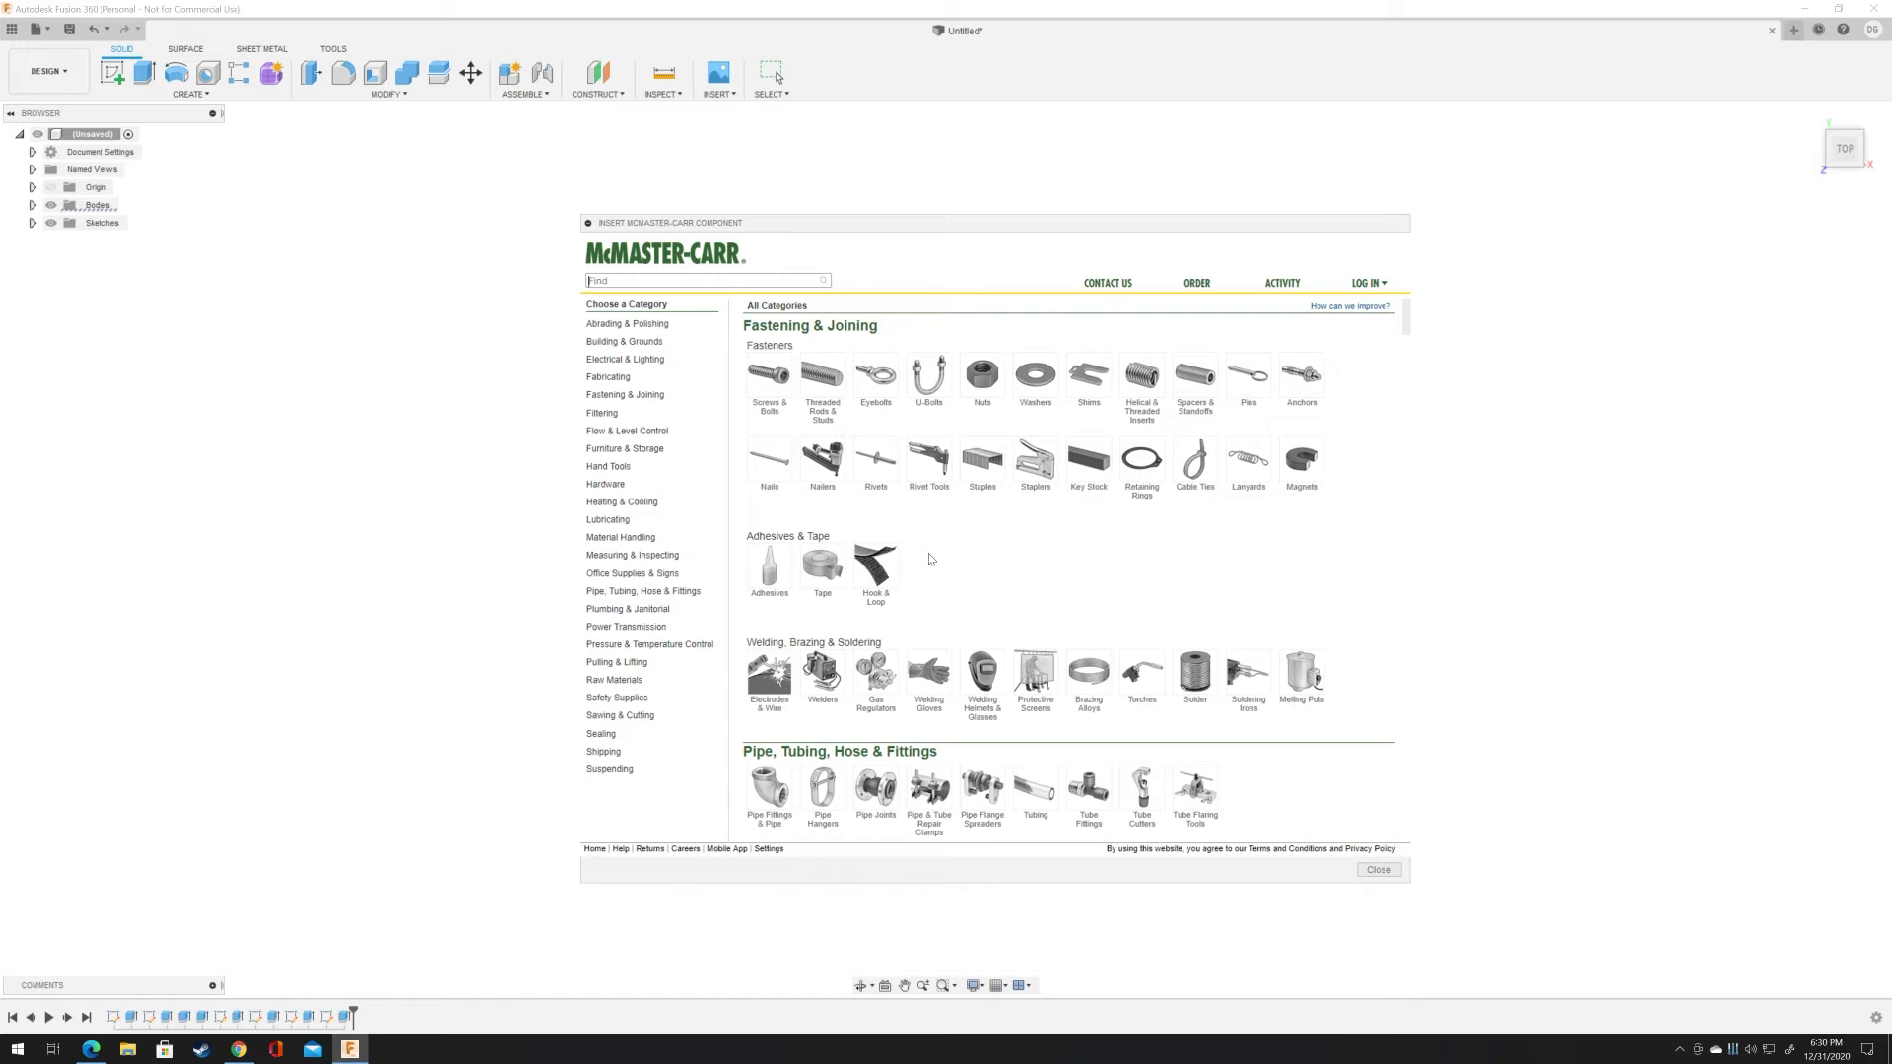
scroll(915, 569, down, 3)
scroll(912, 574, down, 2)
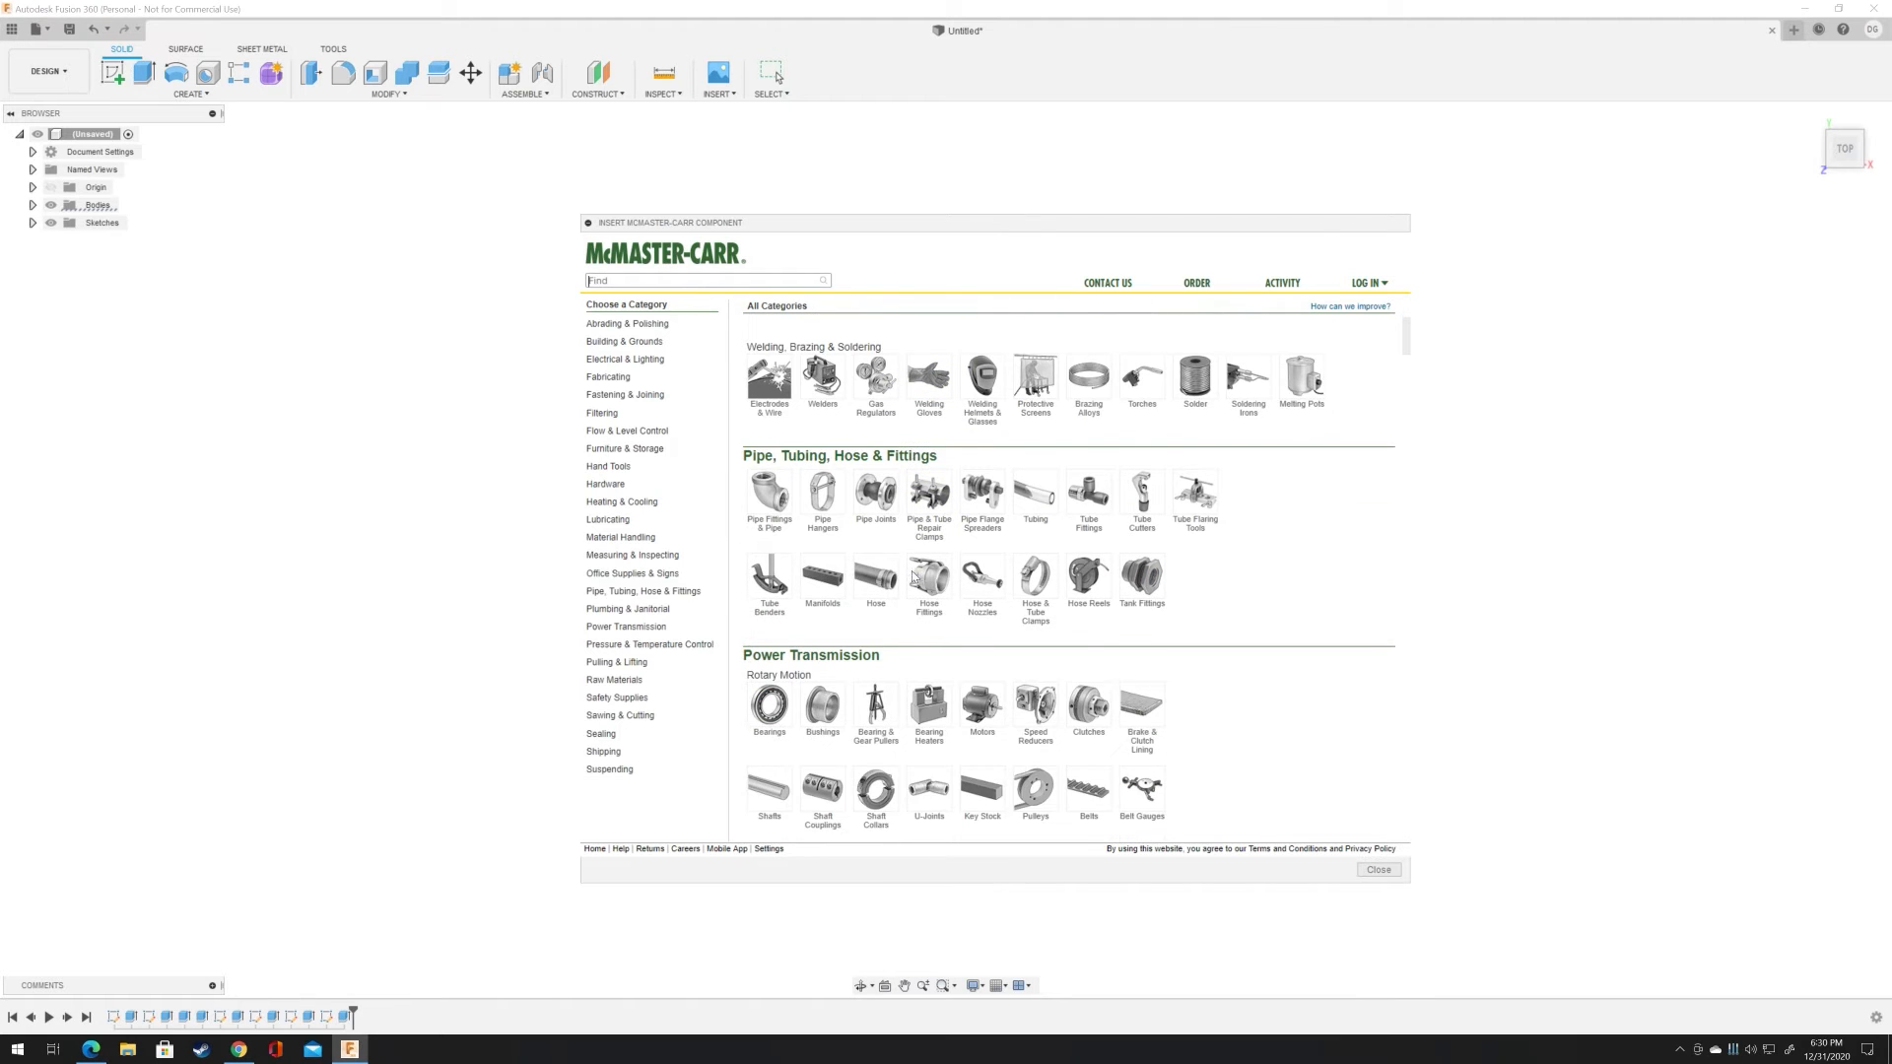
scroll(924, 591, up, 4)
scroll(930, 601, up, 1)
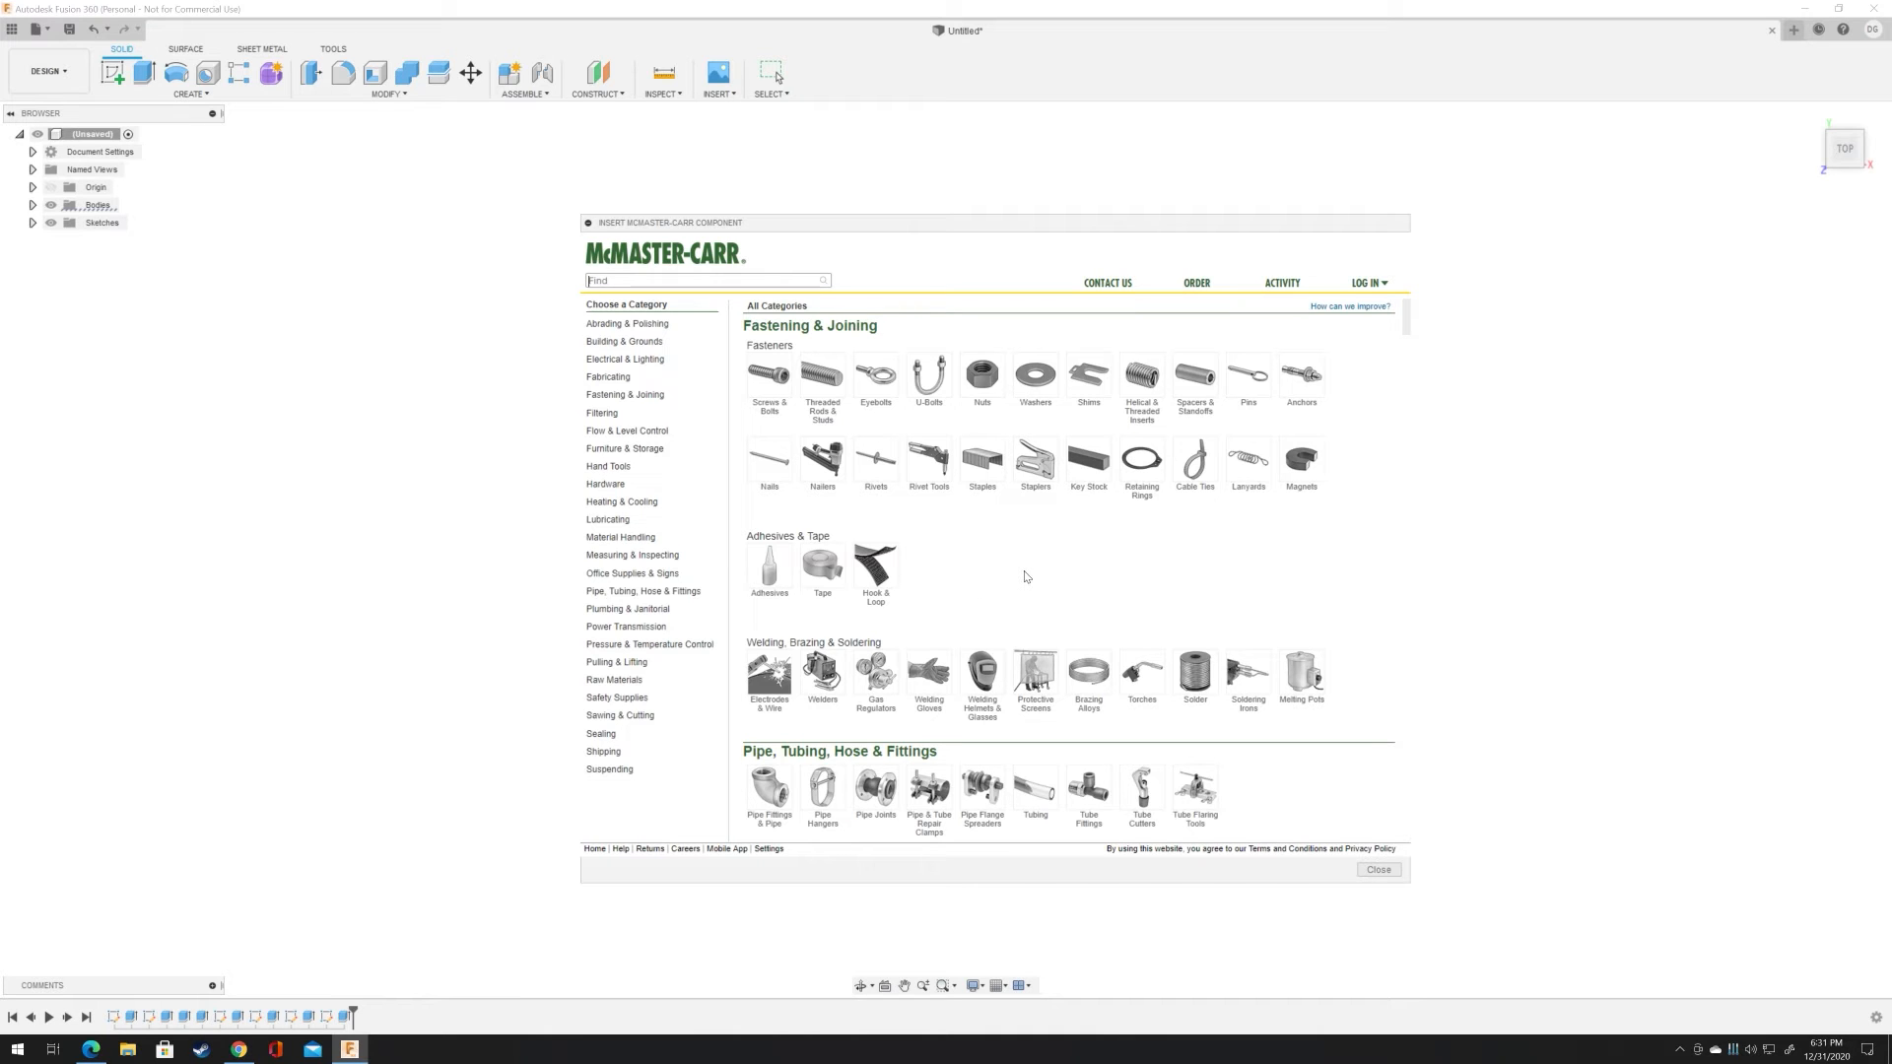
Step: Browse the Screws & Bolts category and open High-Strength Grade 8 Steel Hex Head Screws under Hex Head Screws
click(774, 390)
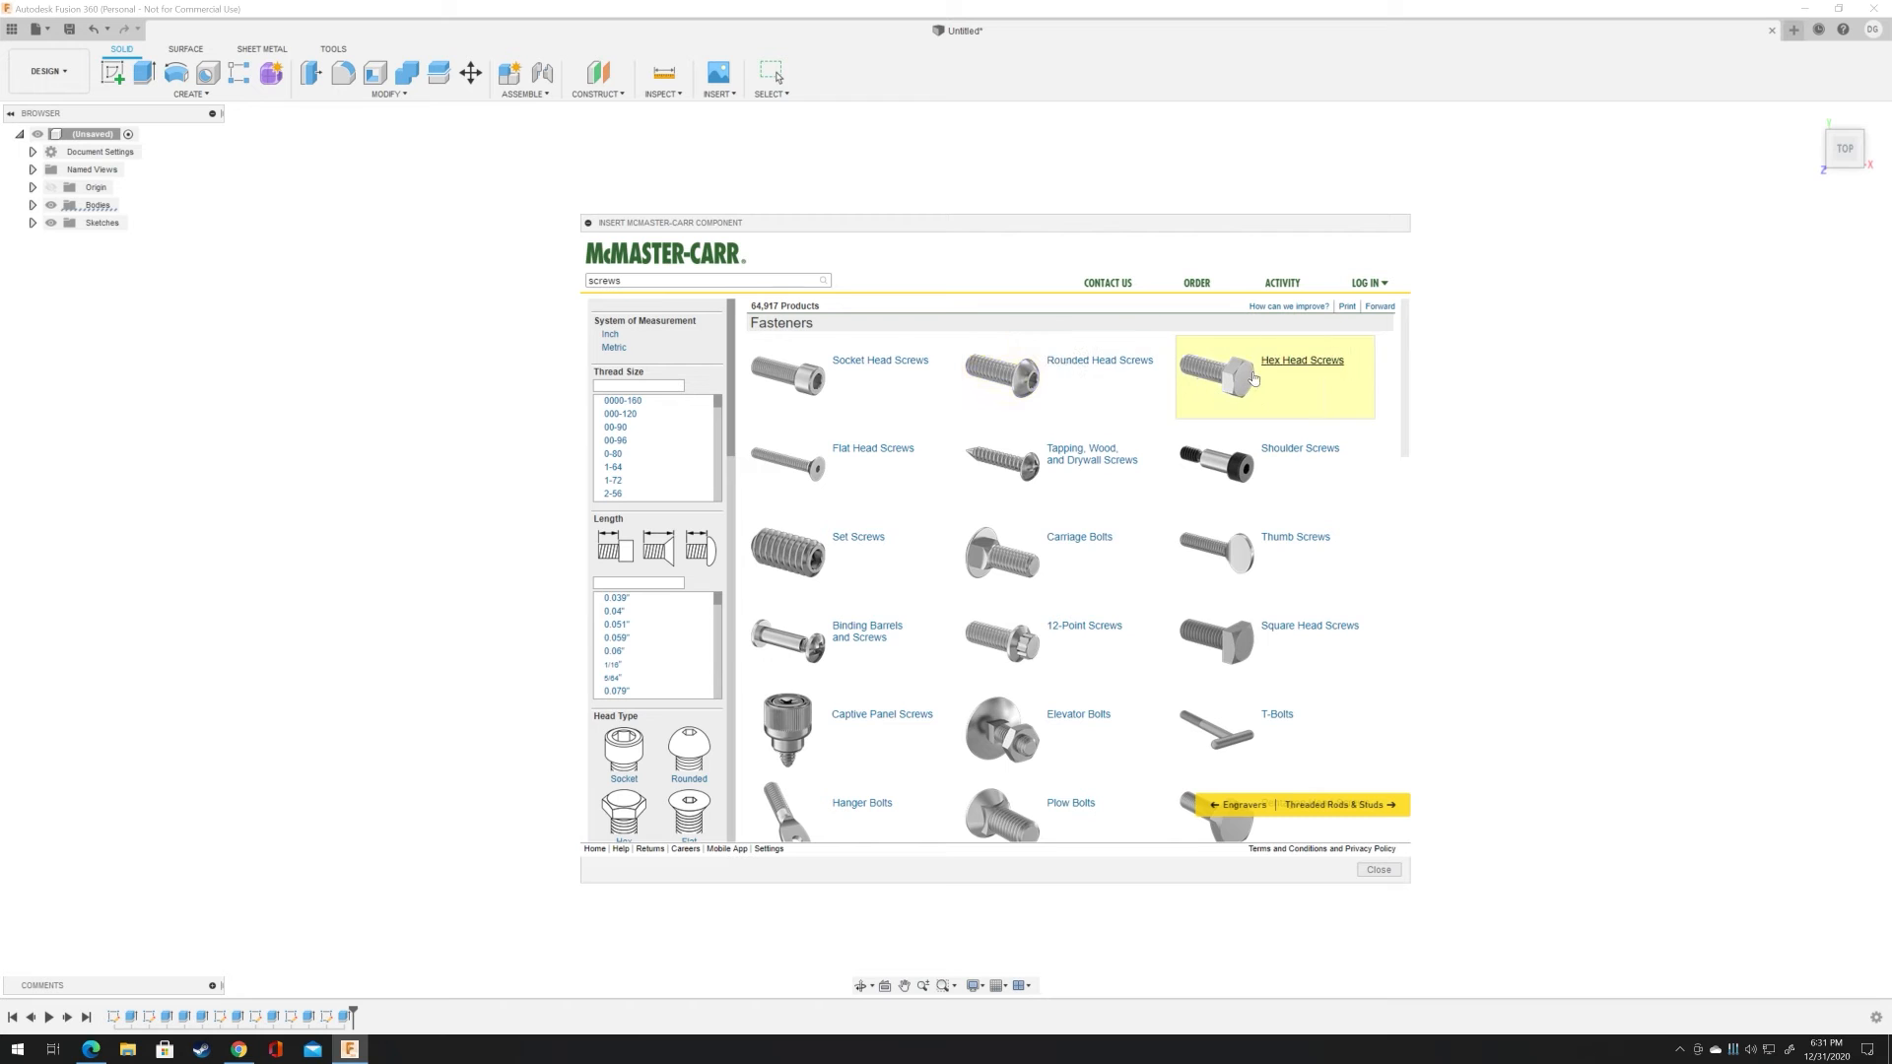
scroll(1062, 592, down, 1)
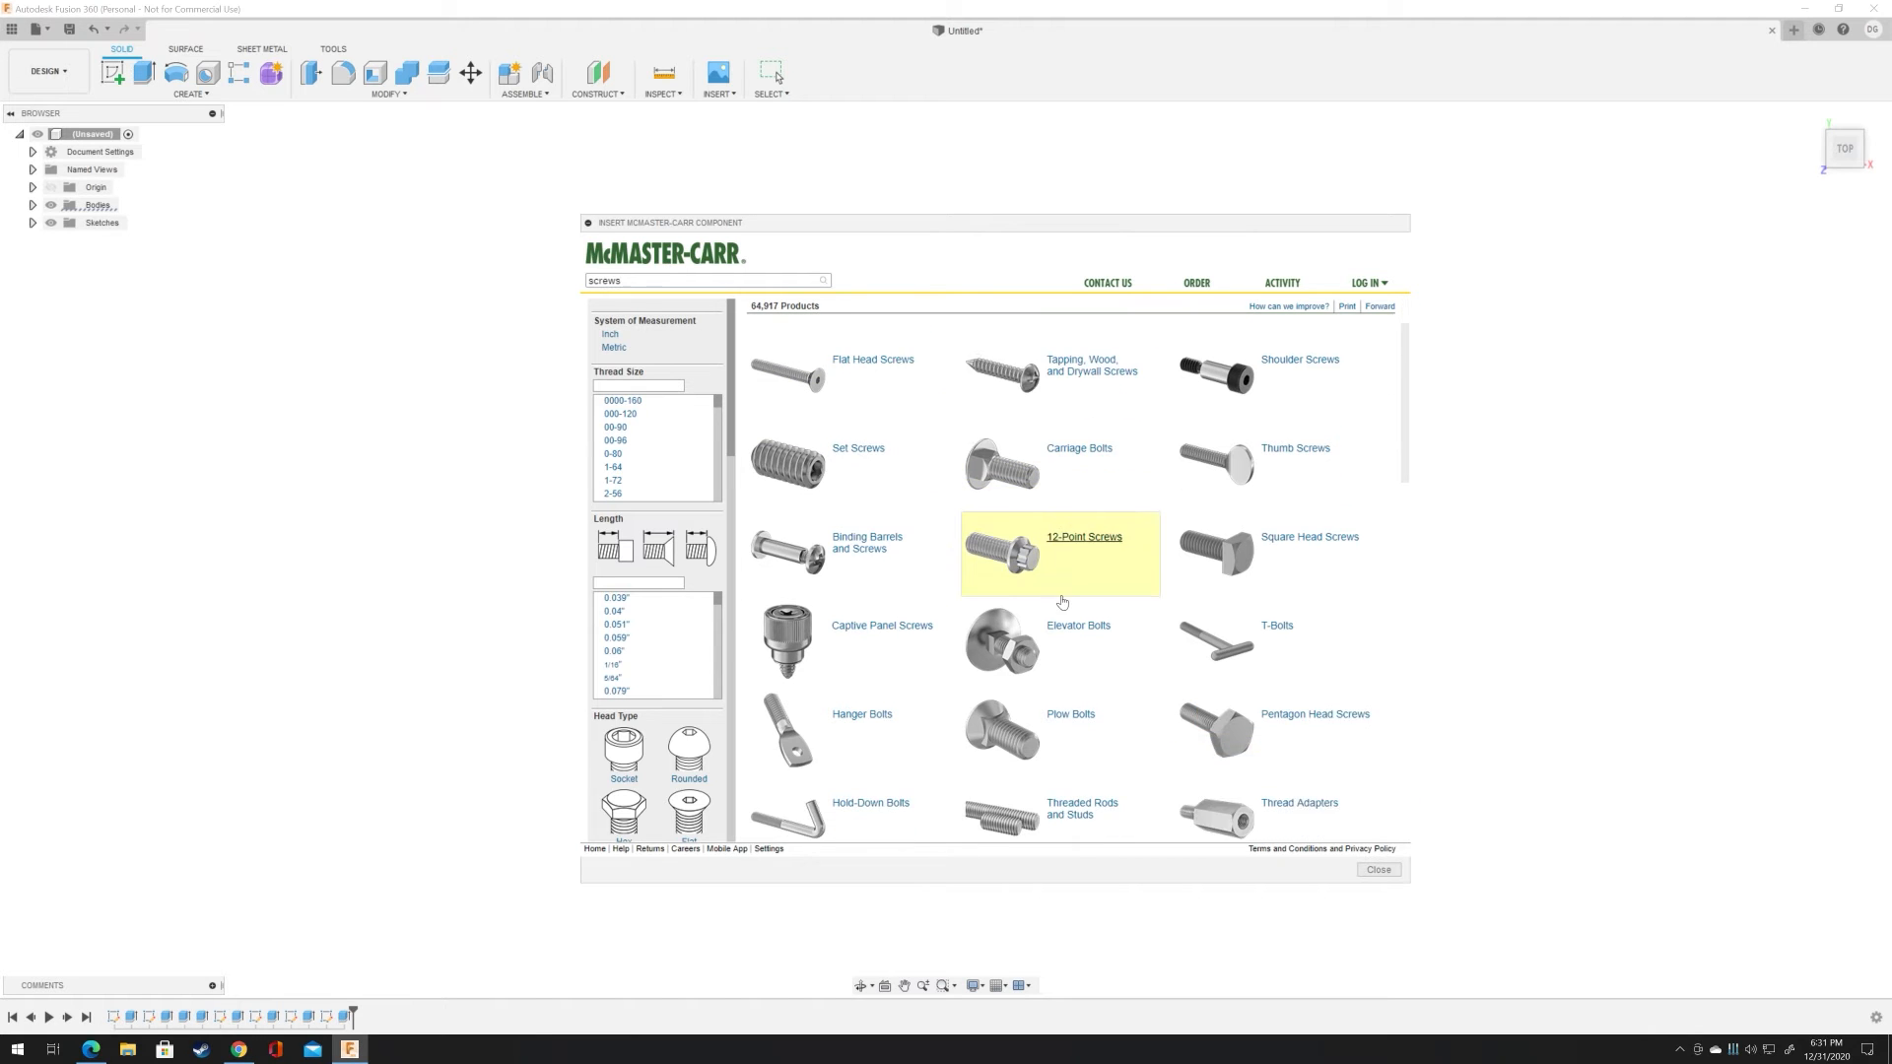
scroll(1062, 599, down, 4)
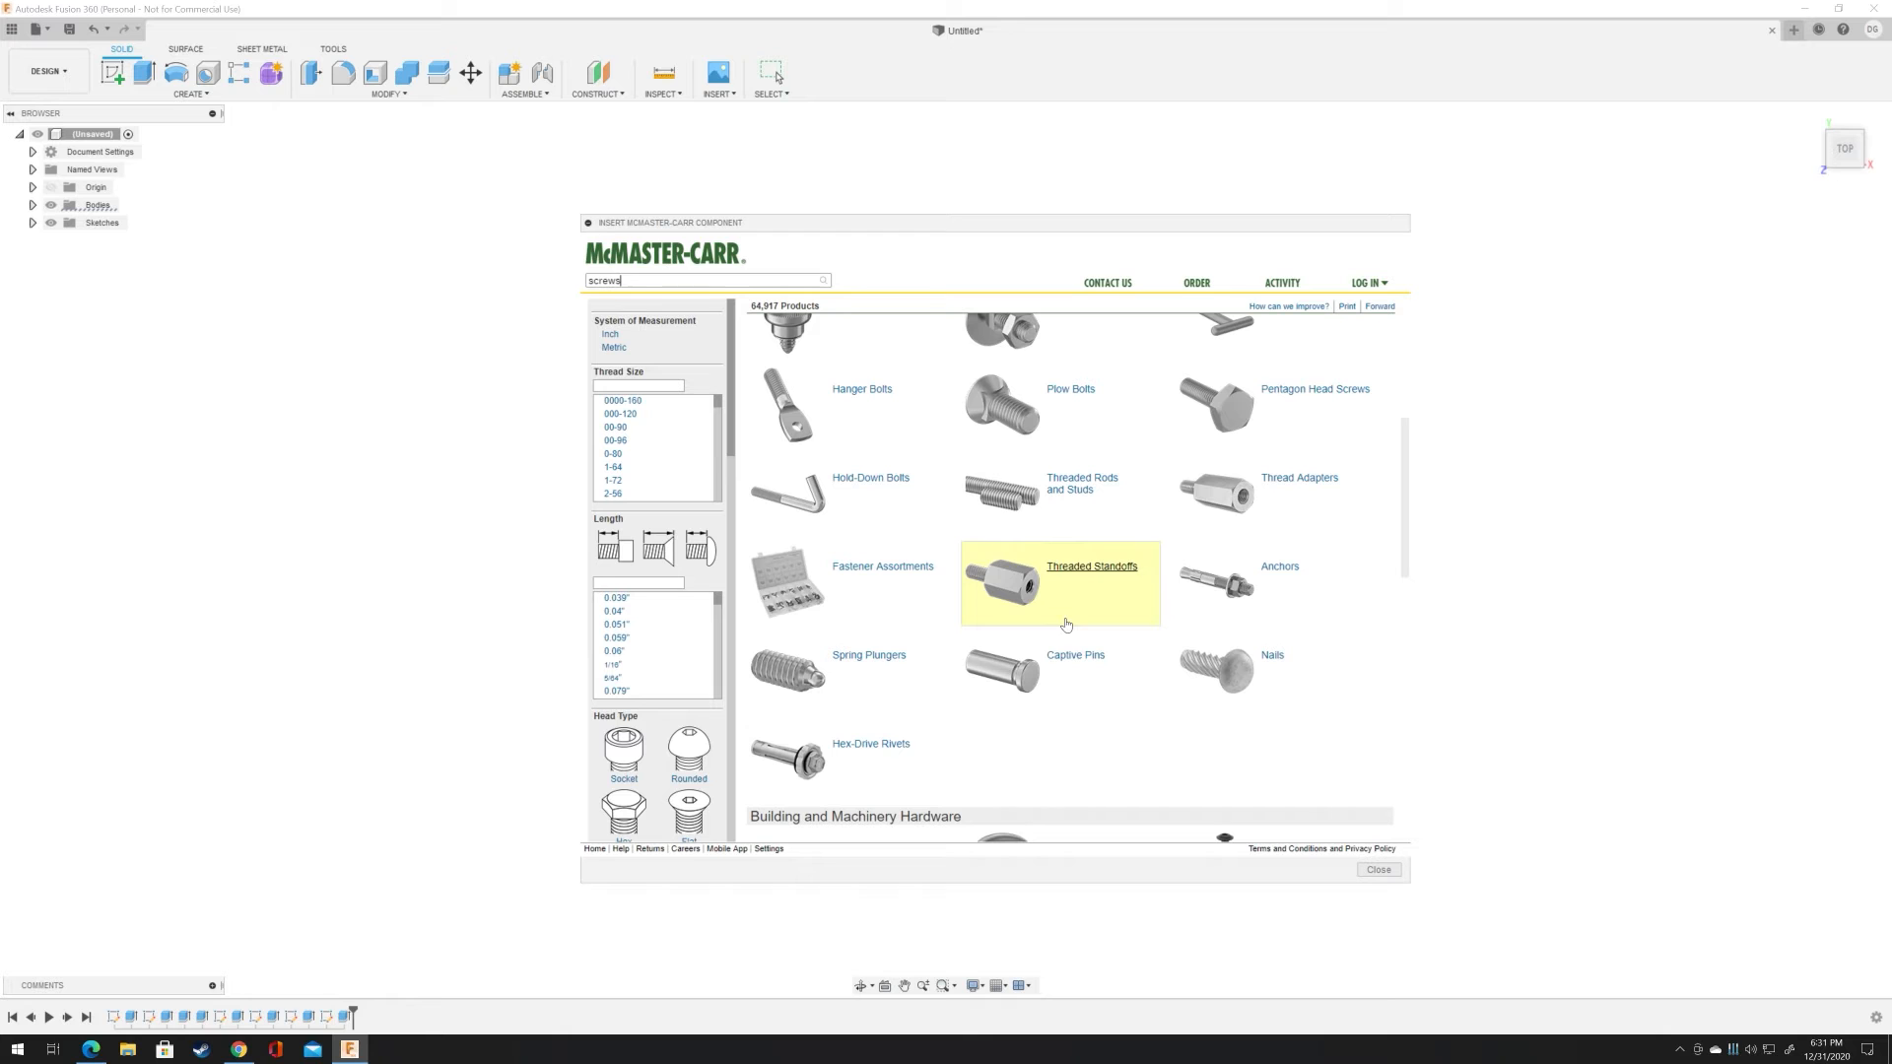
scroll(1060, 636, up, 3)
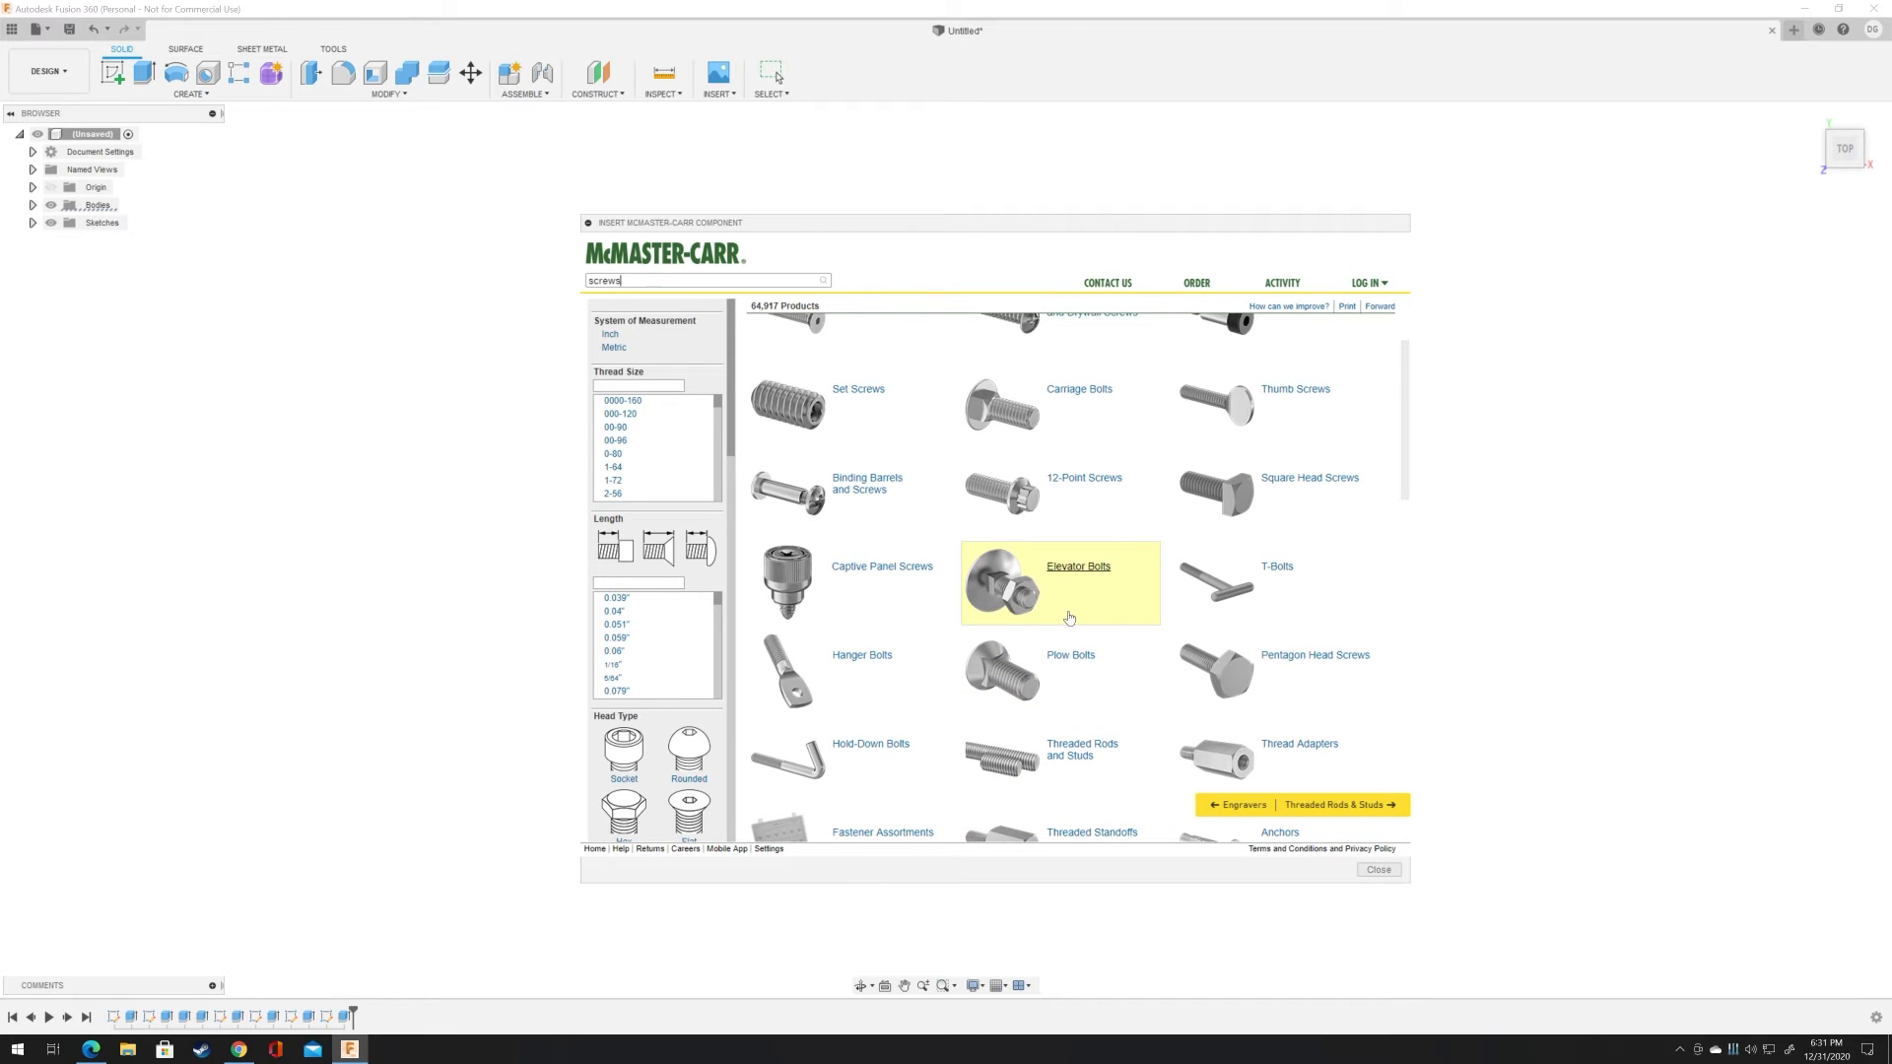
scroll(1070, 611, up, 2)
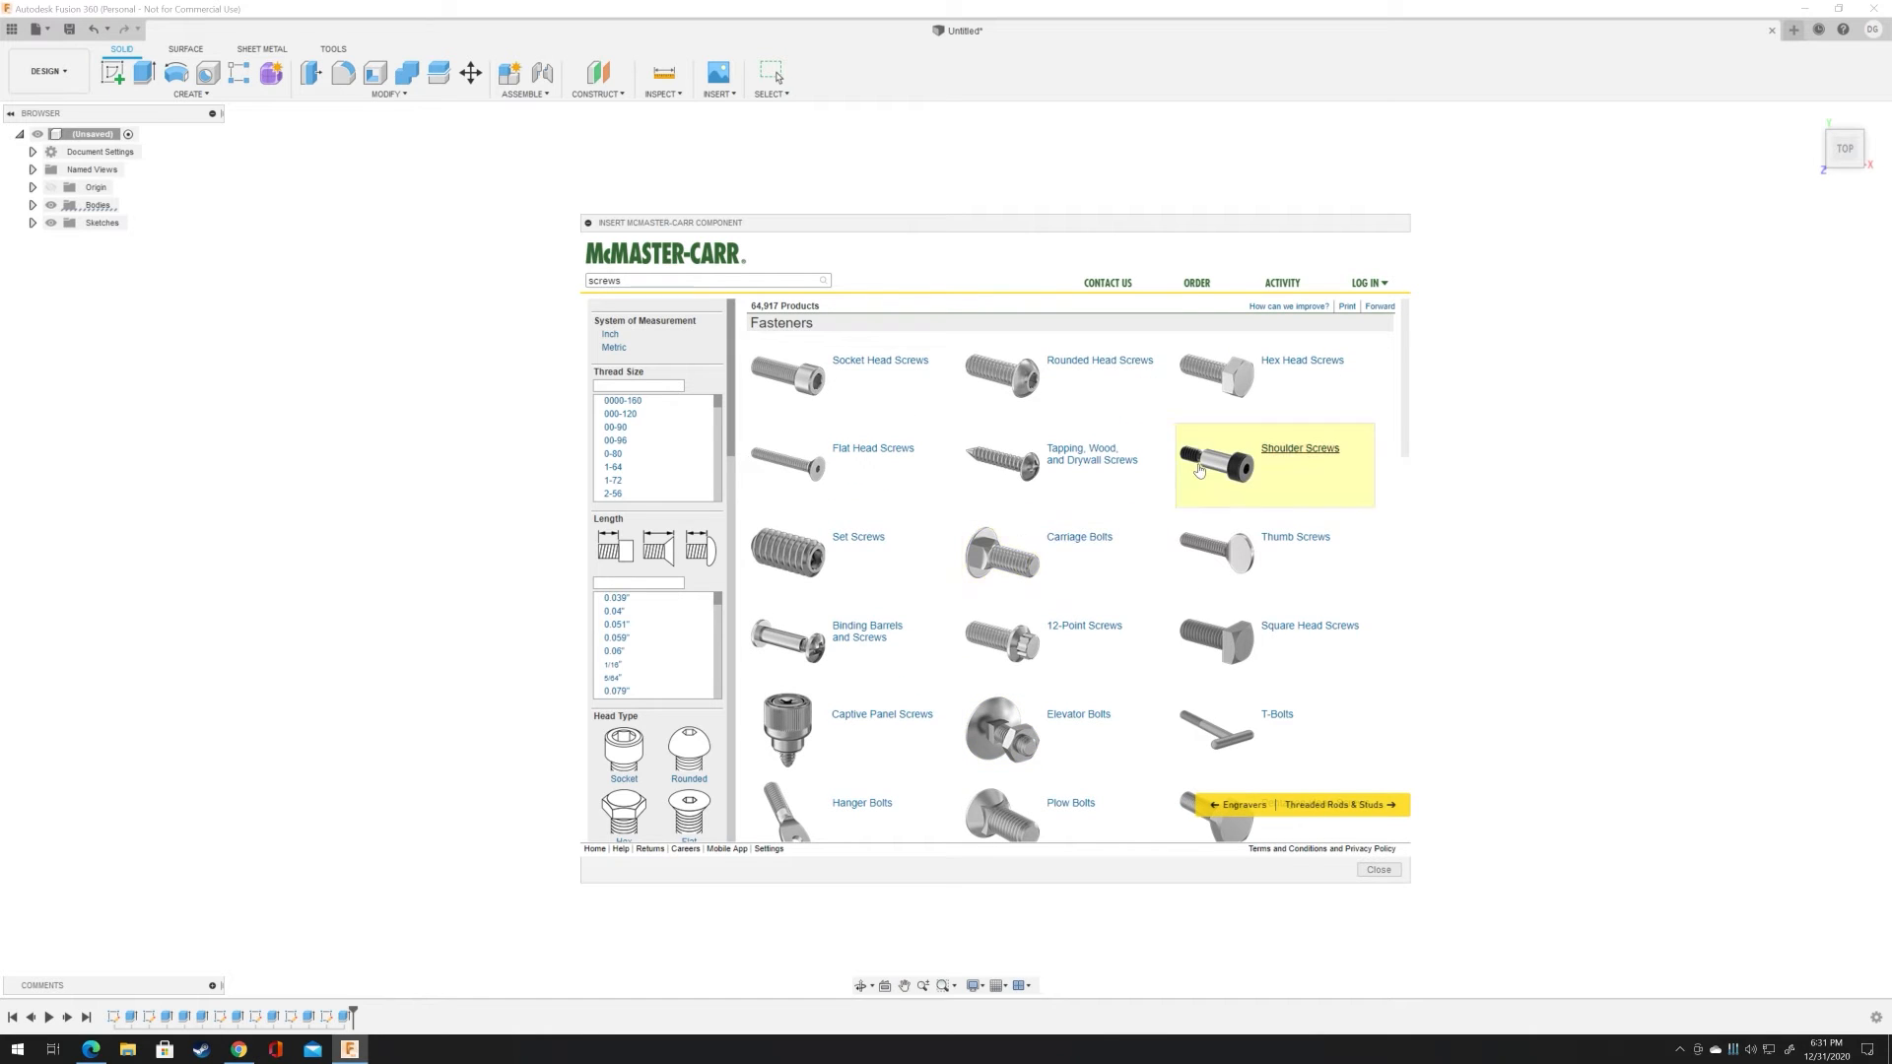
click(1295, 365)
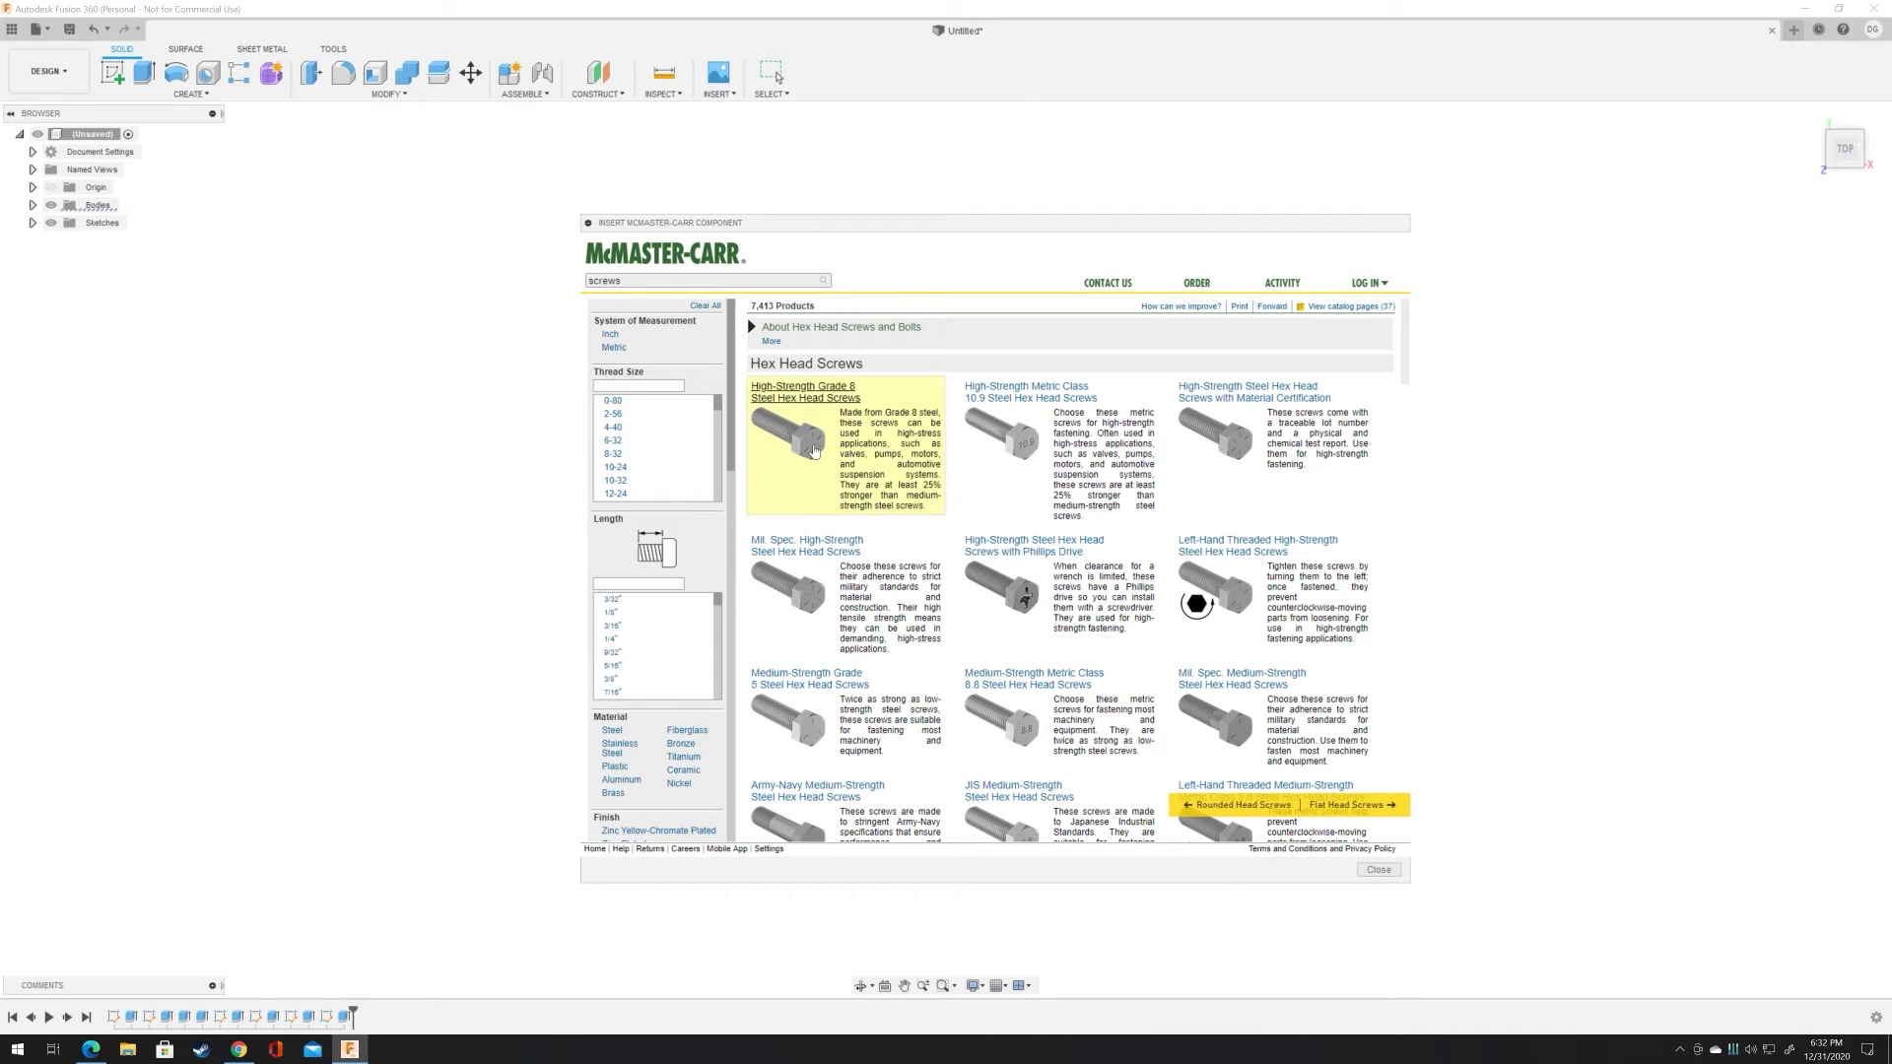
click(814, 451)
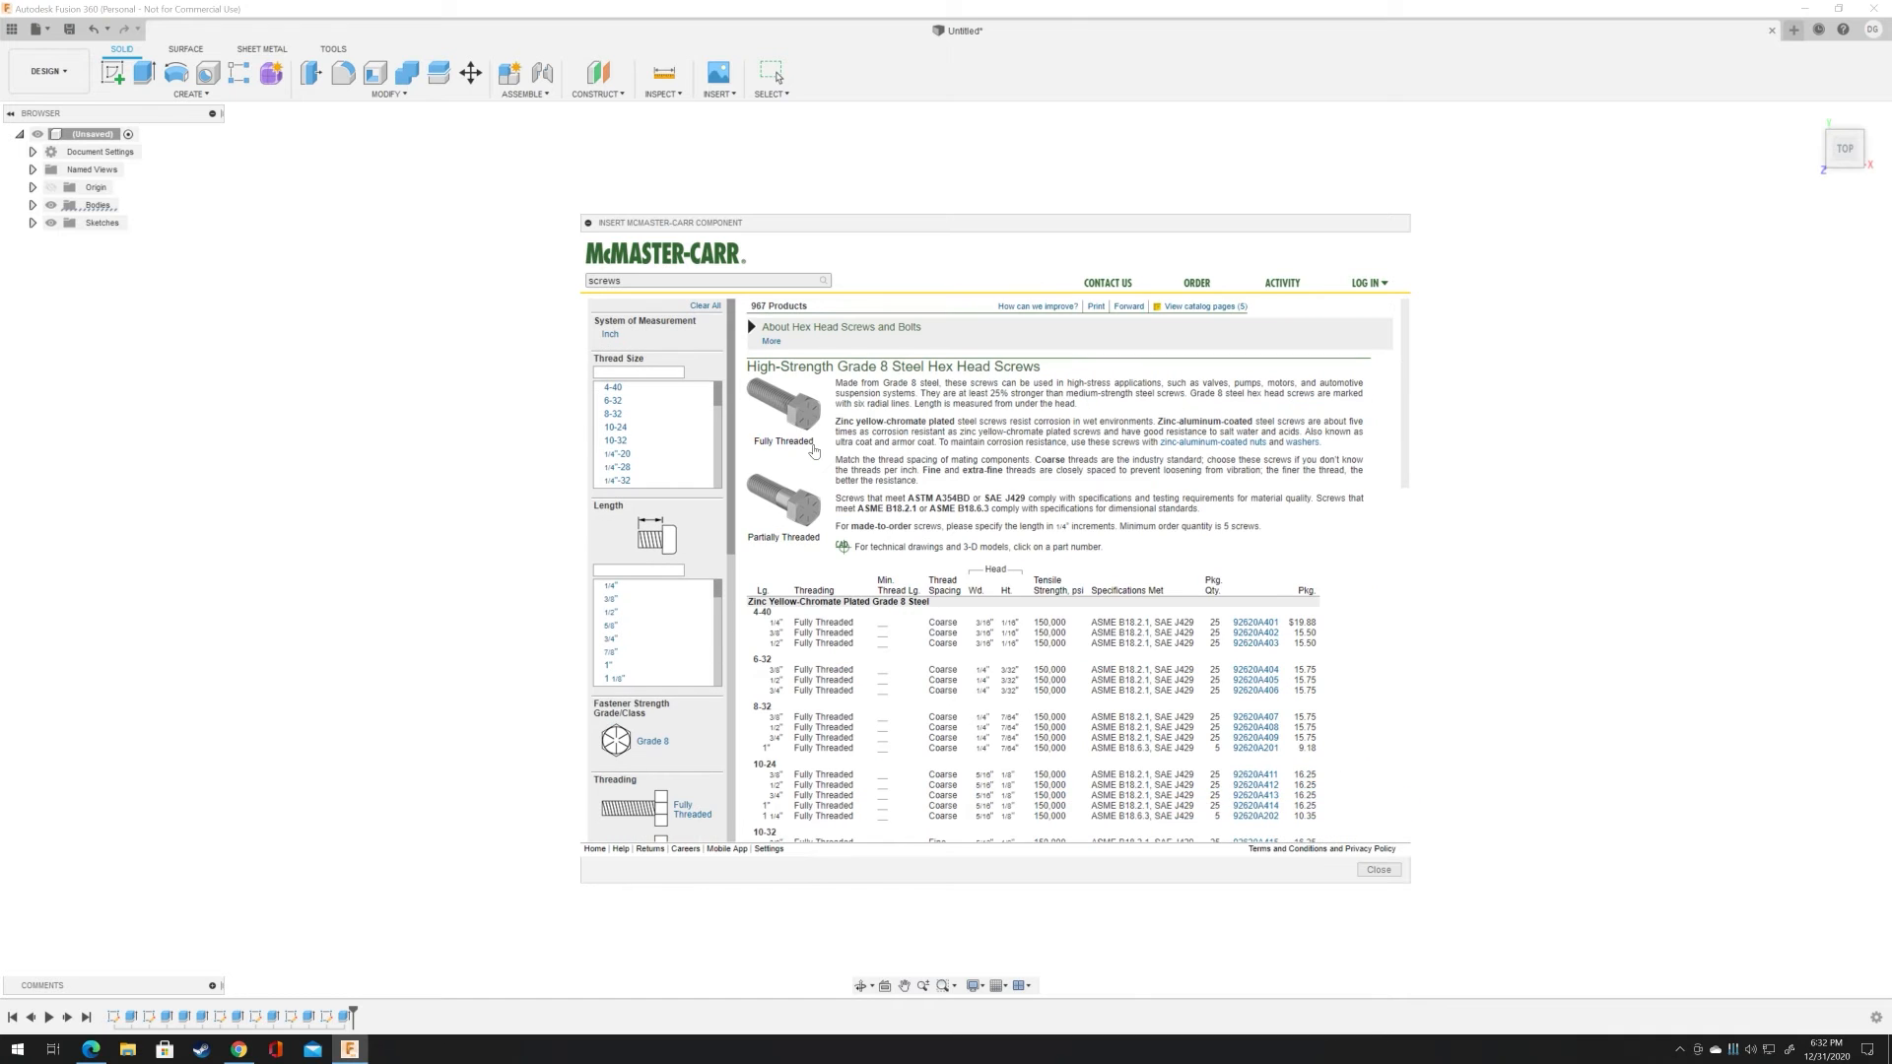
Step: Filter the Grade 8 hex head screws to a 1/4"-20 thread size and a 2" length
scroll(1102, 683, down, 10)
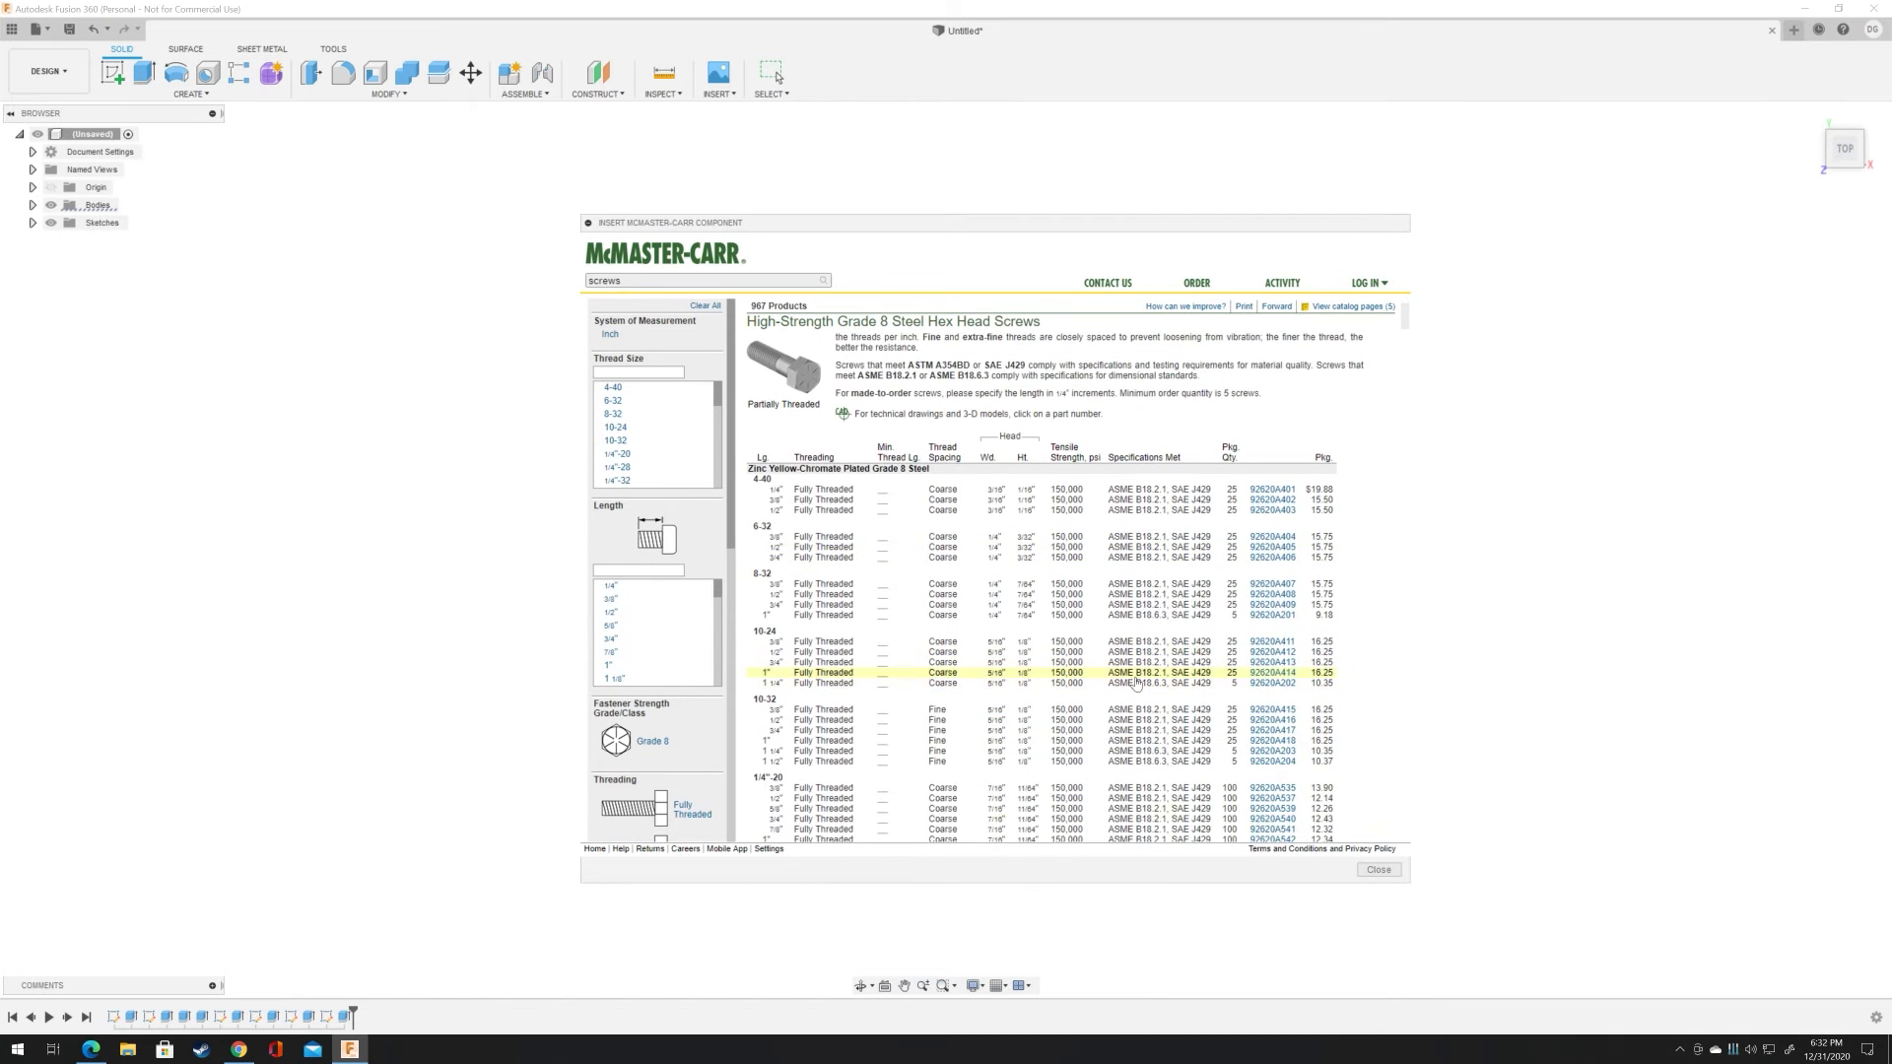
scroll(1102, 683, down, 4)
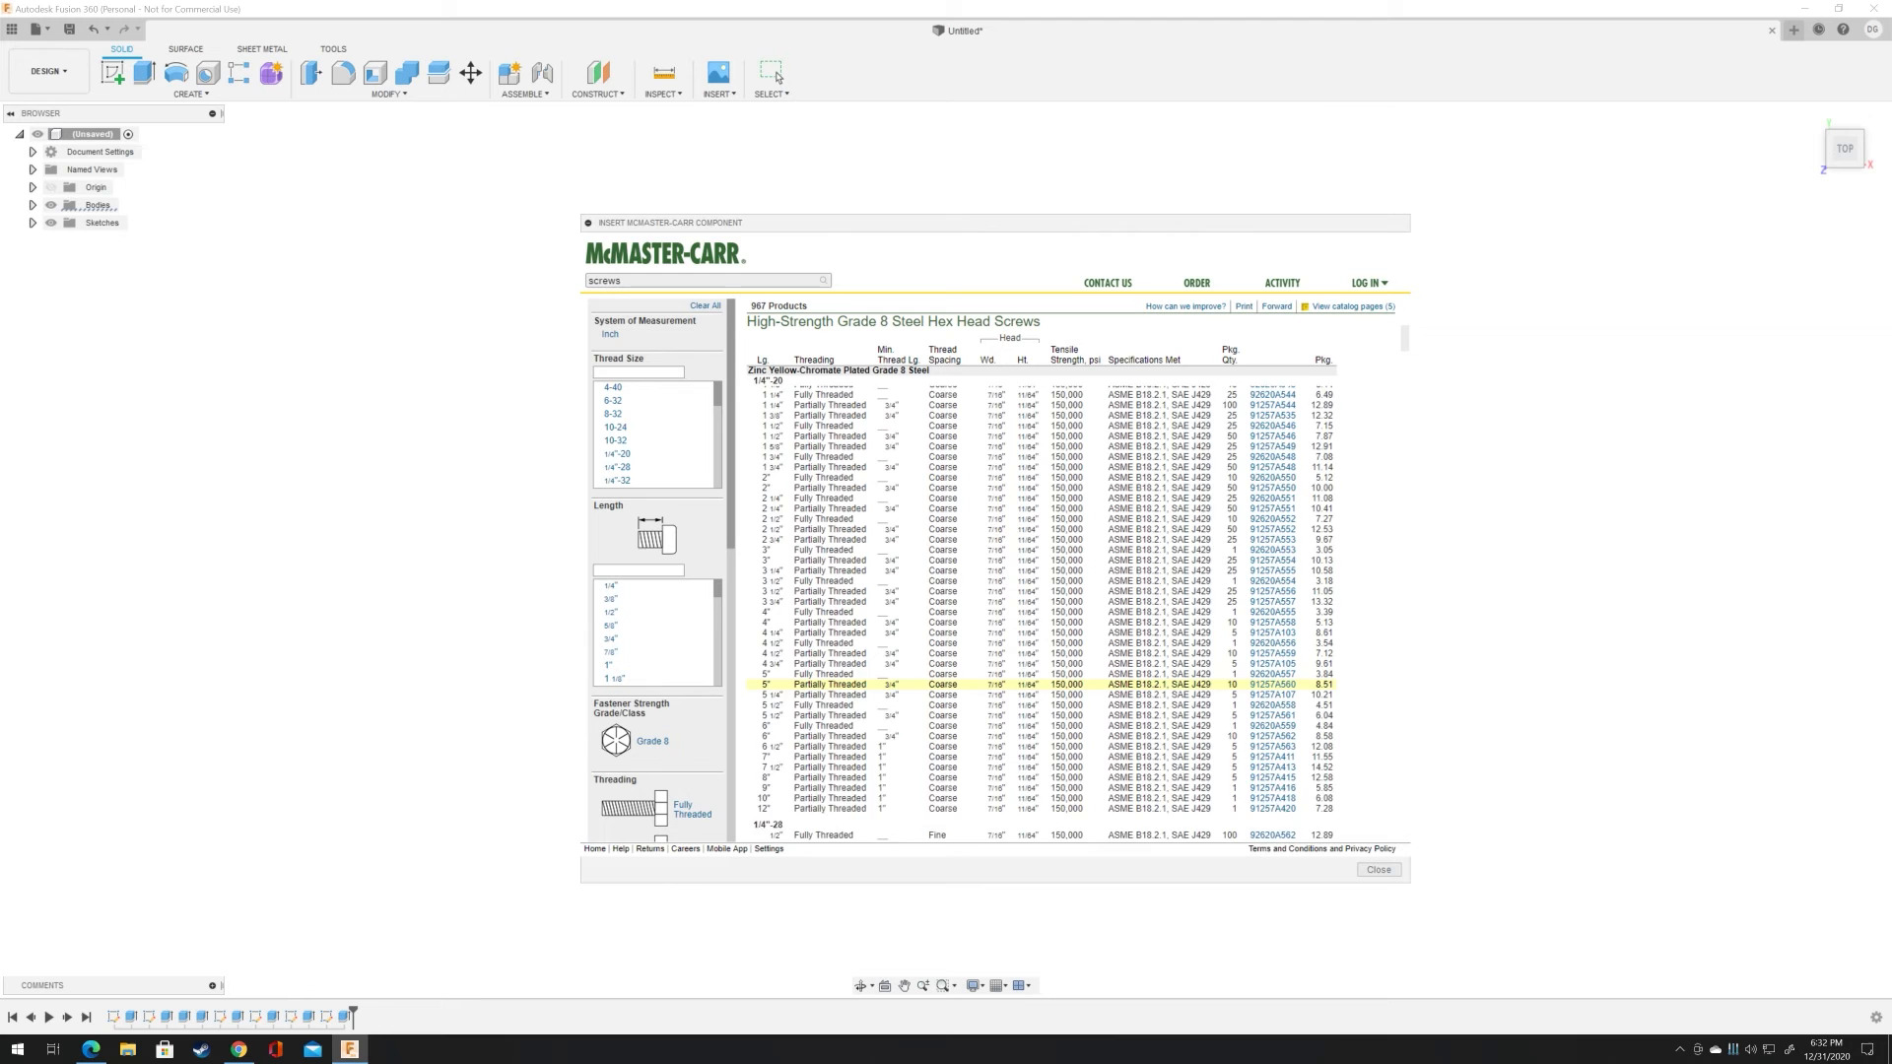
scroll(1065, 674, up, 14)
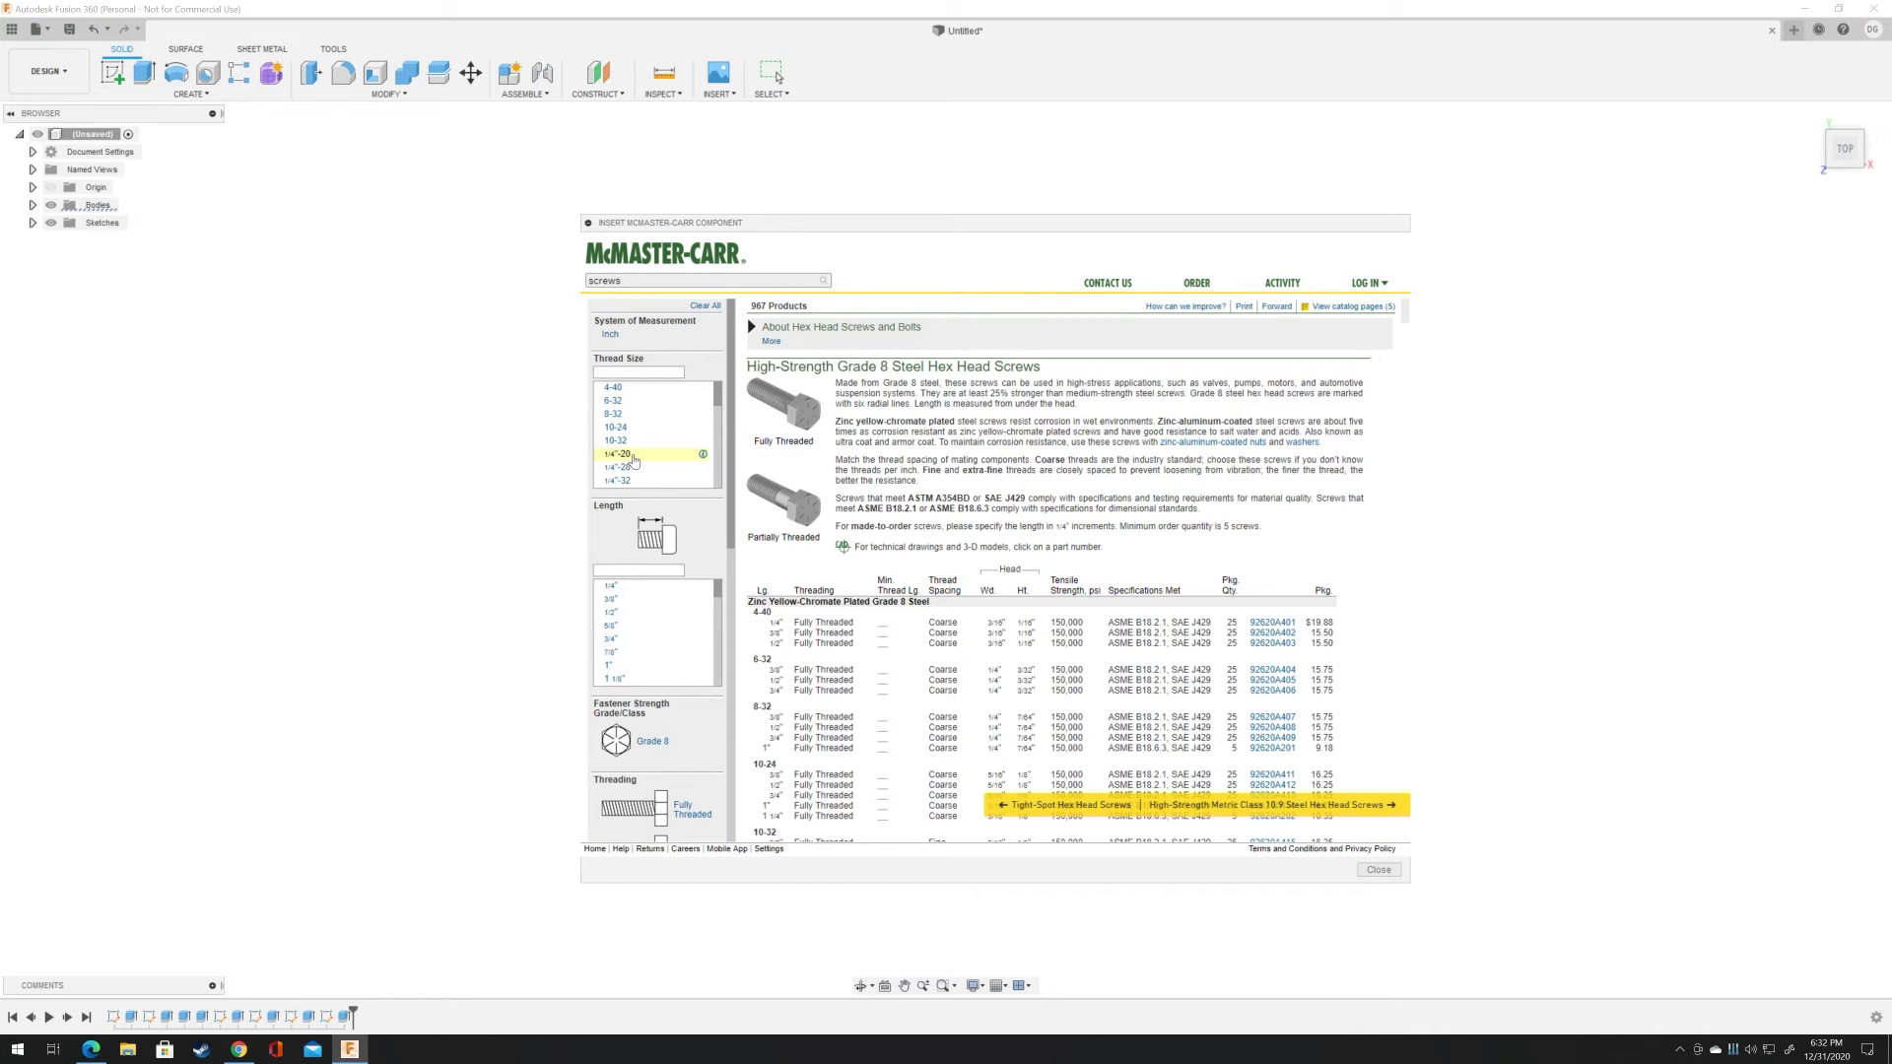
mouse_move(625, 460)
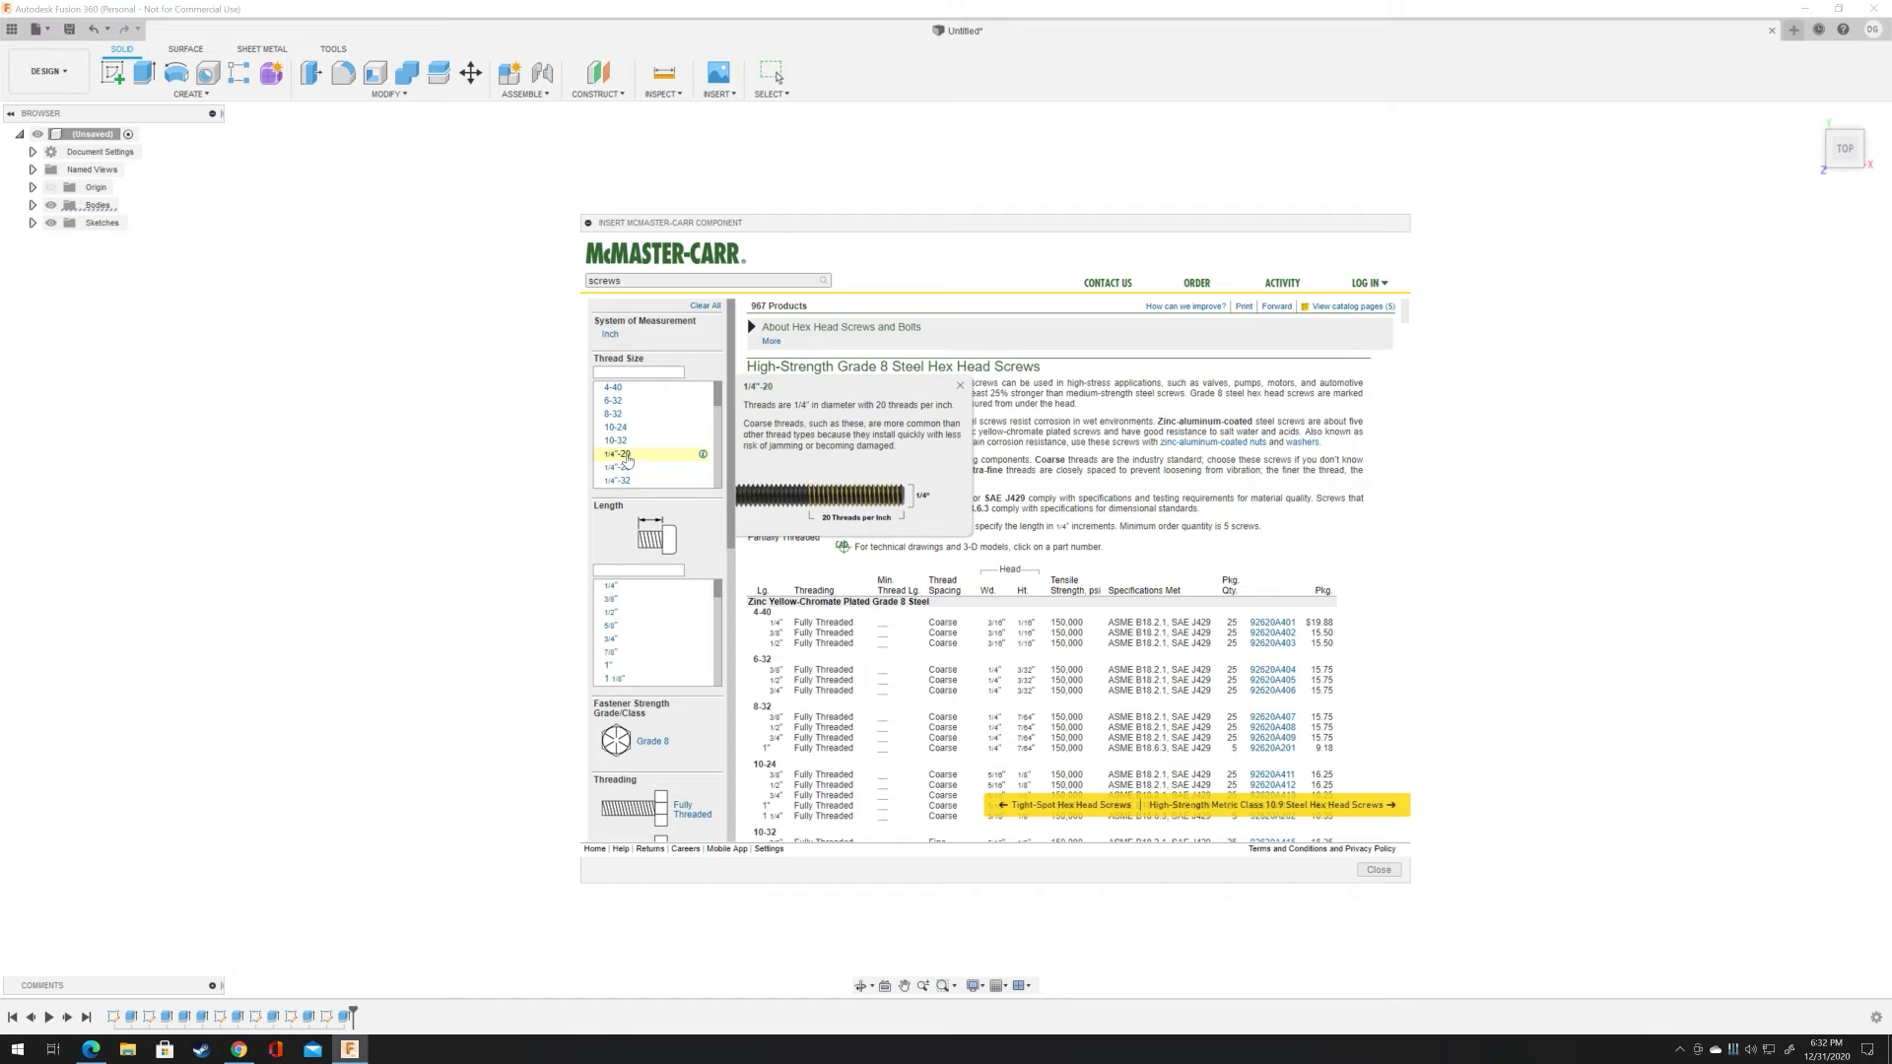
click(626, 456)
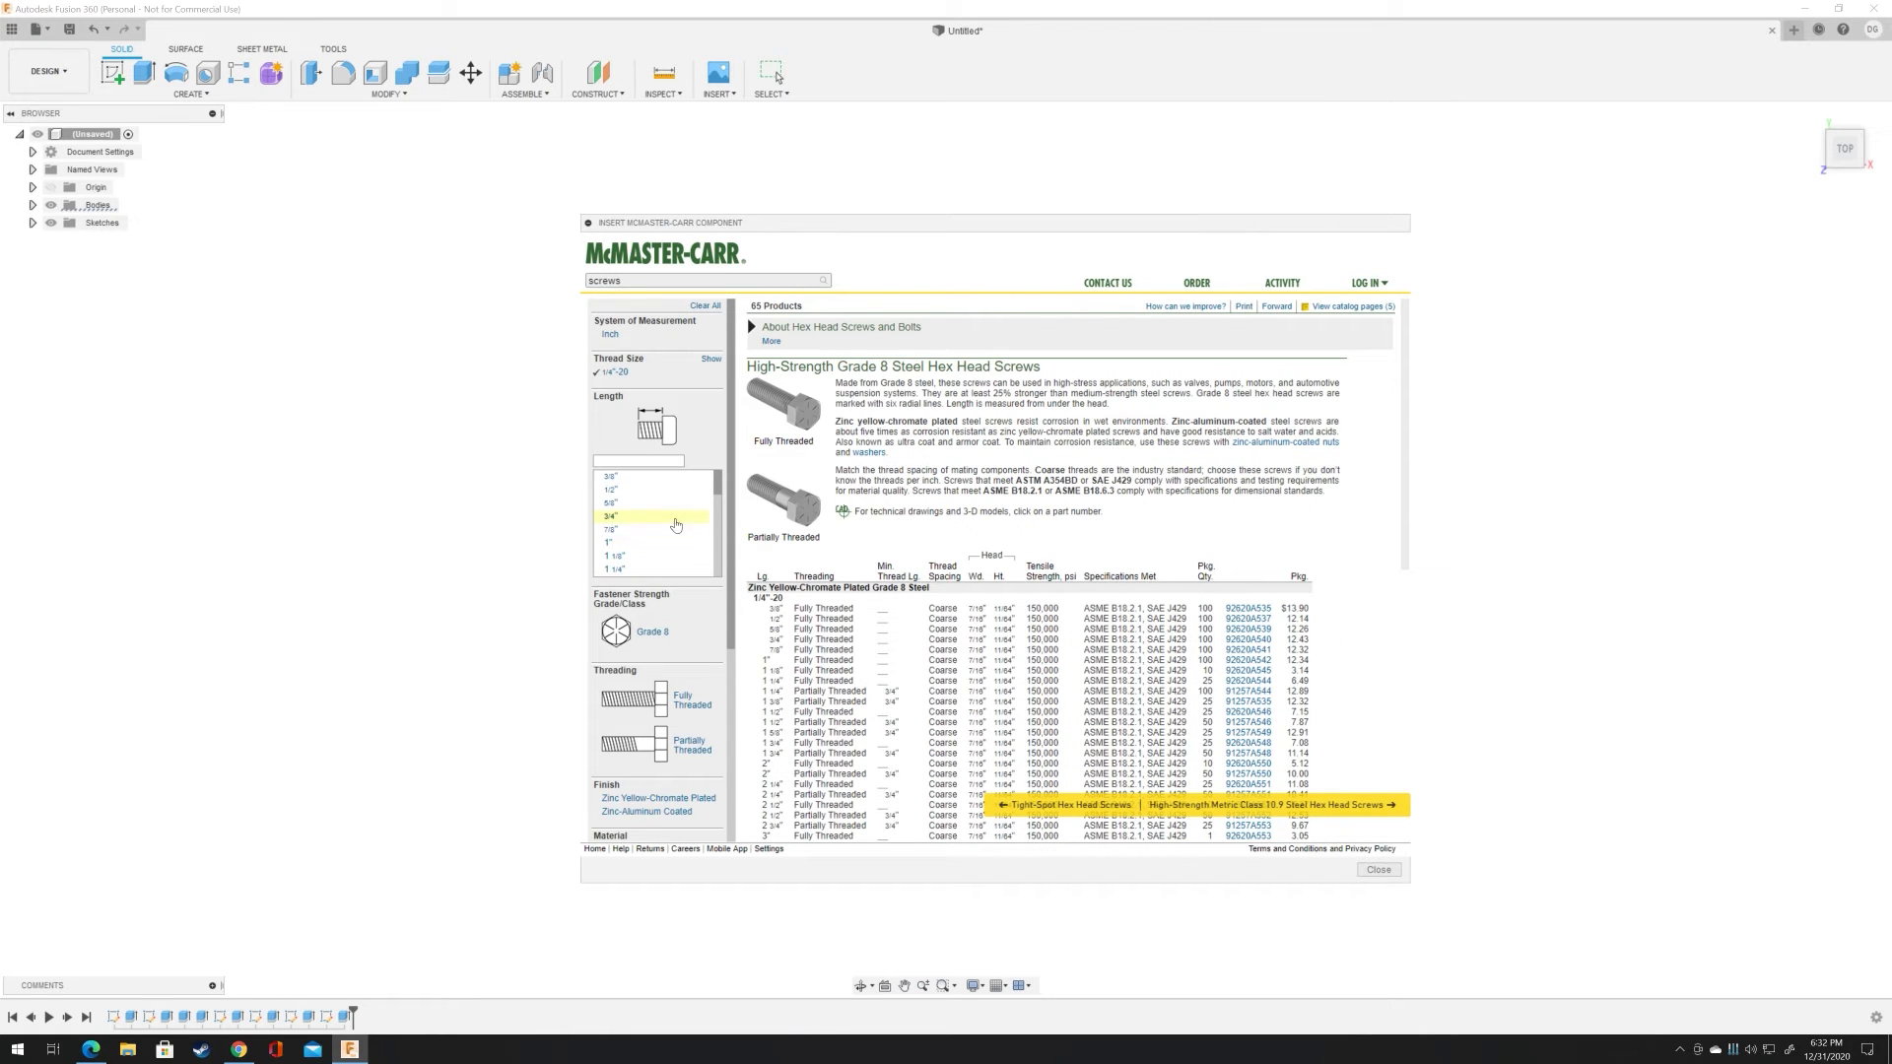
scroll(655, 537, down, 2)
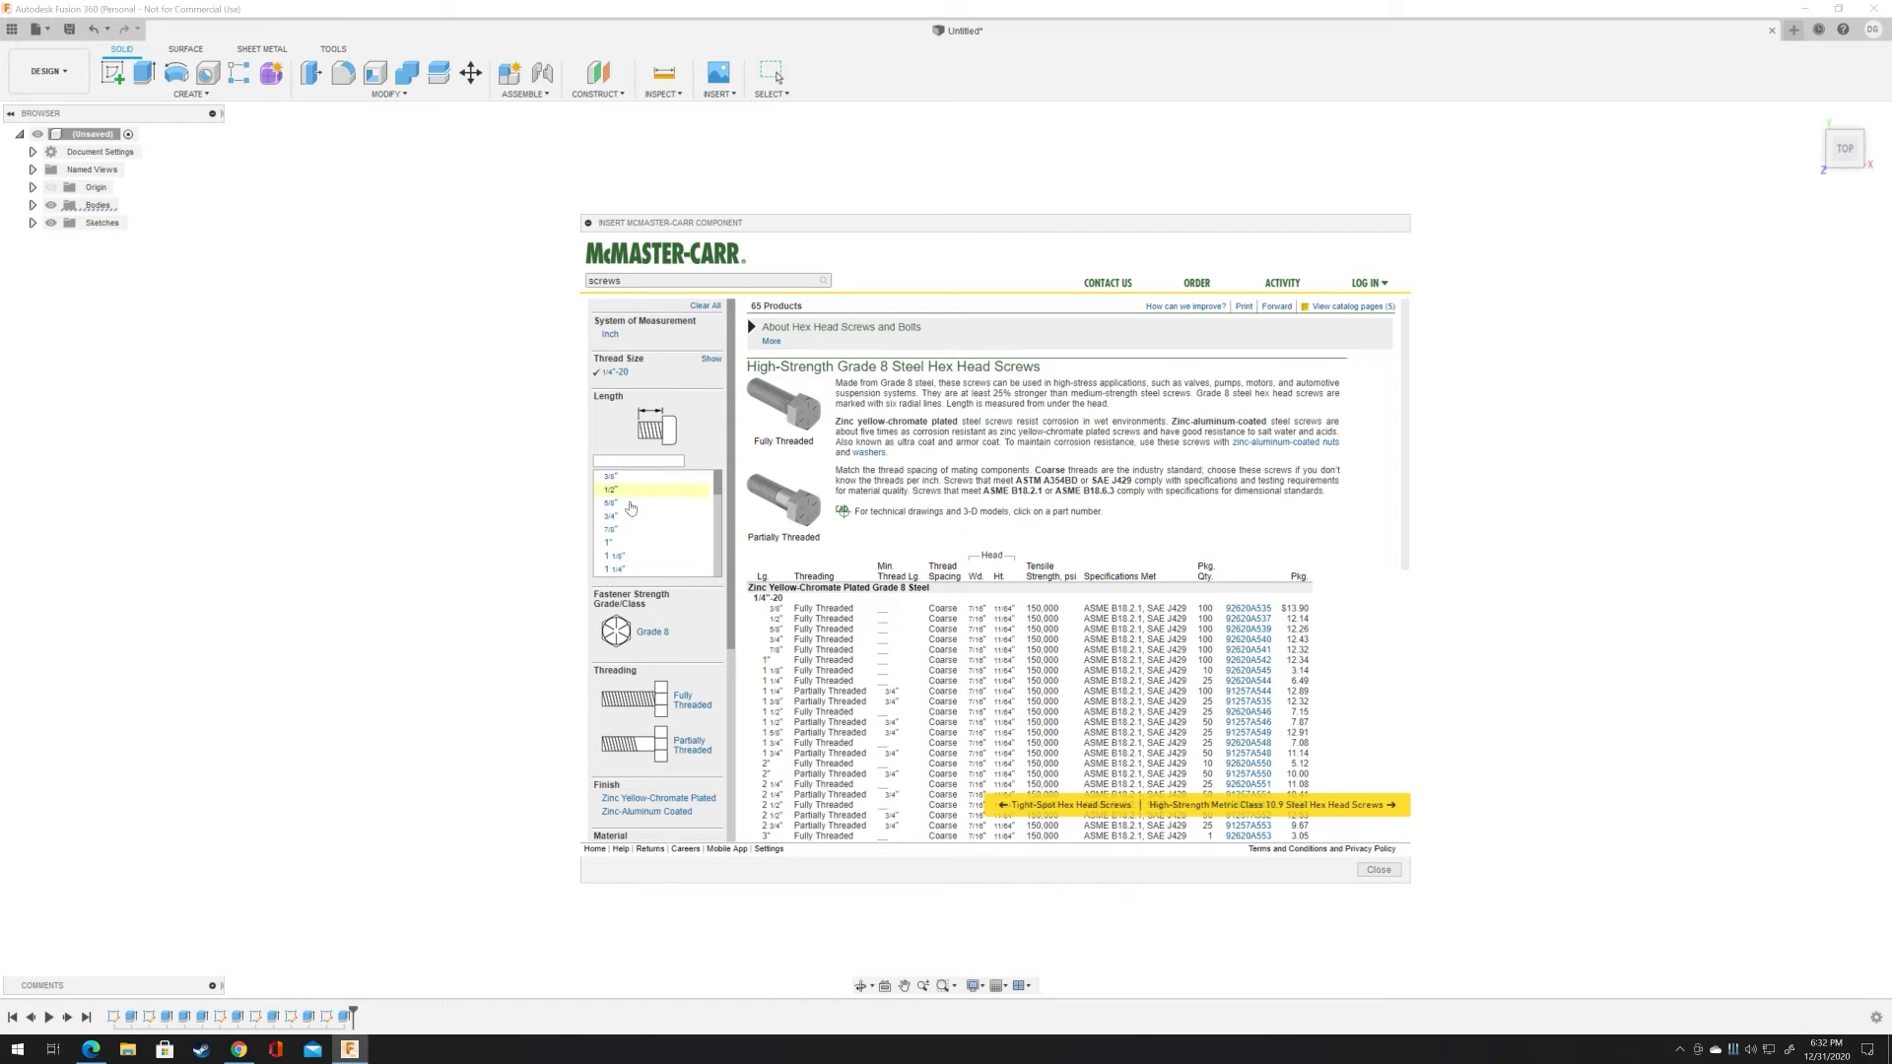
scroll(619, 550, down, 1)
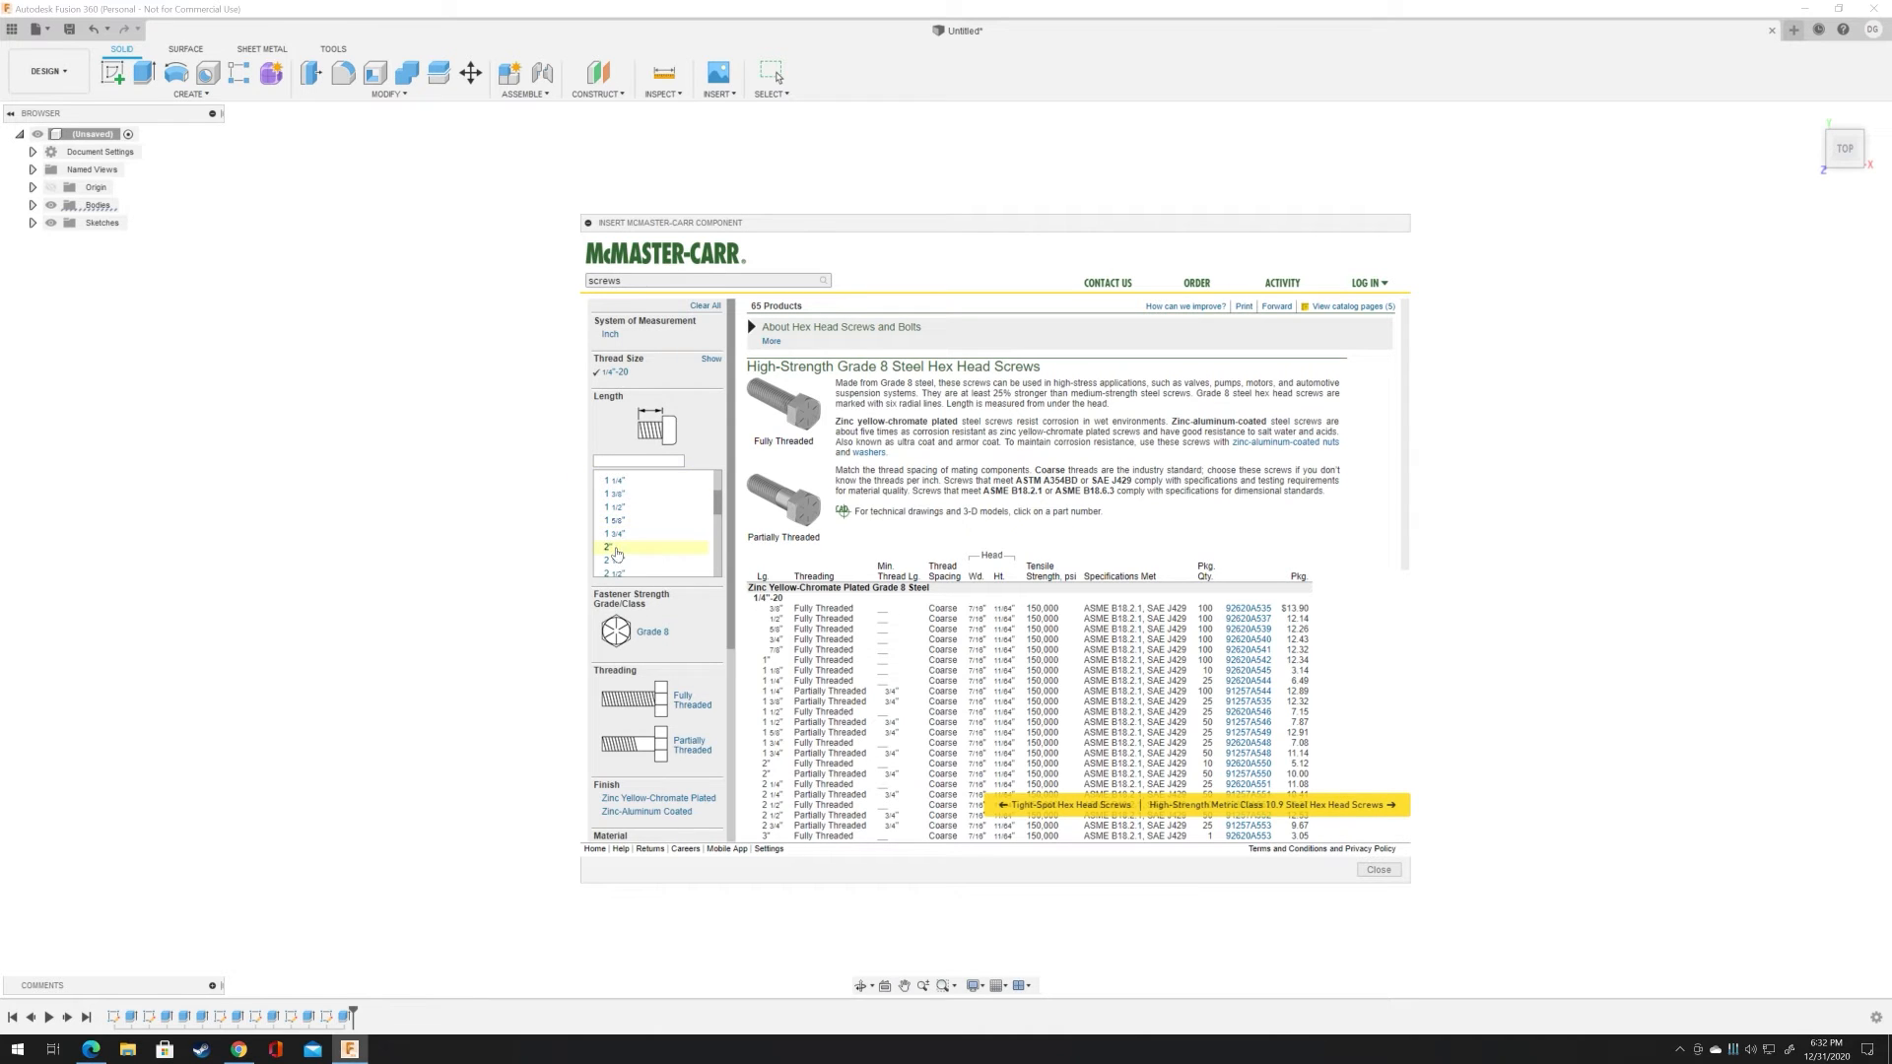
click(613, 548)
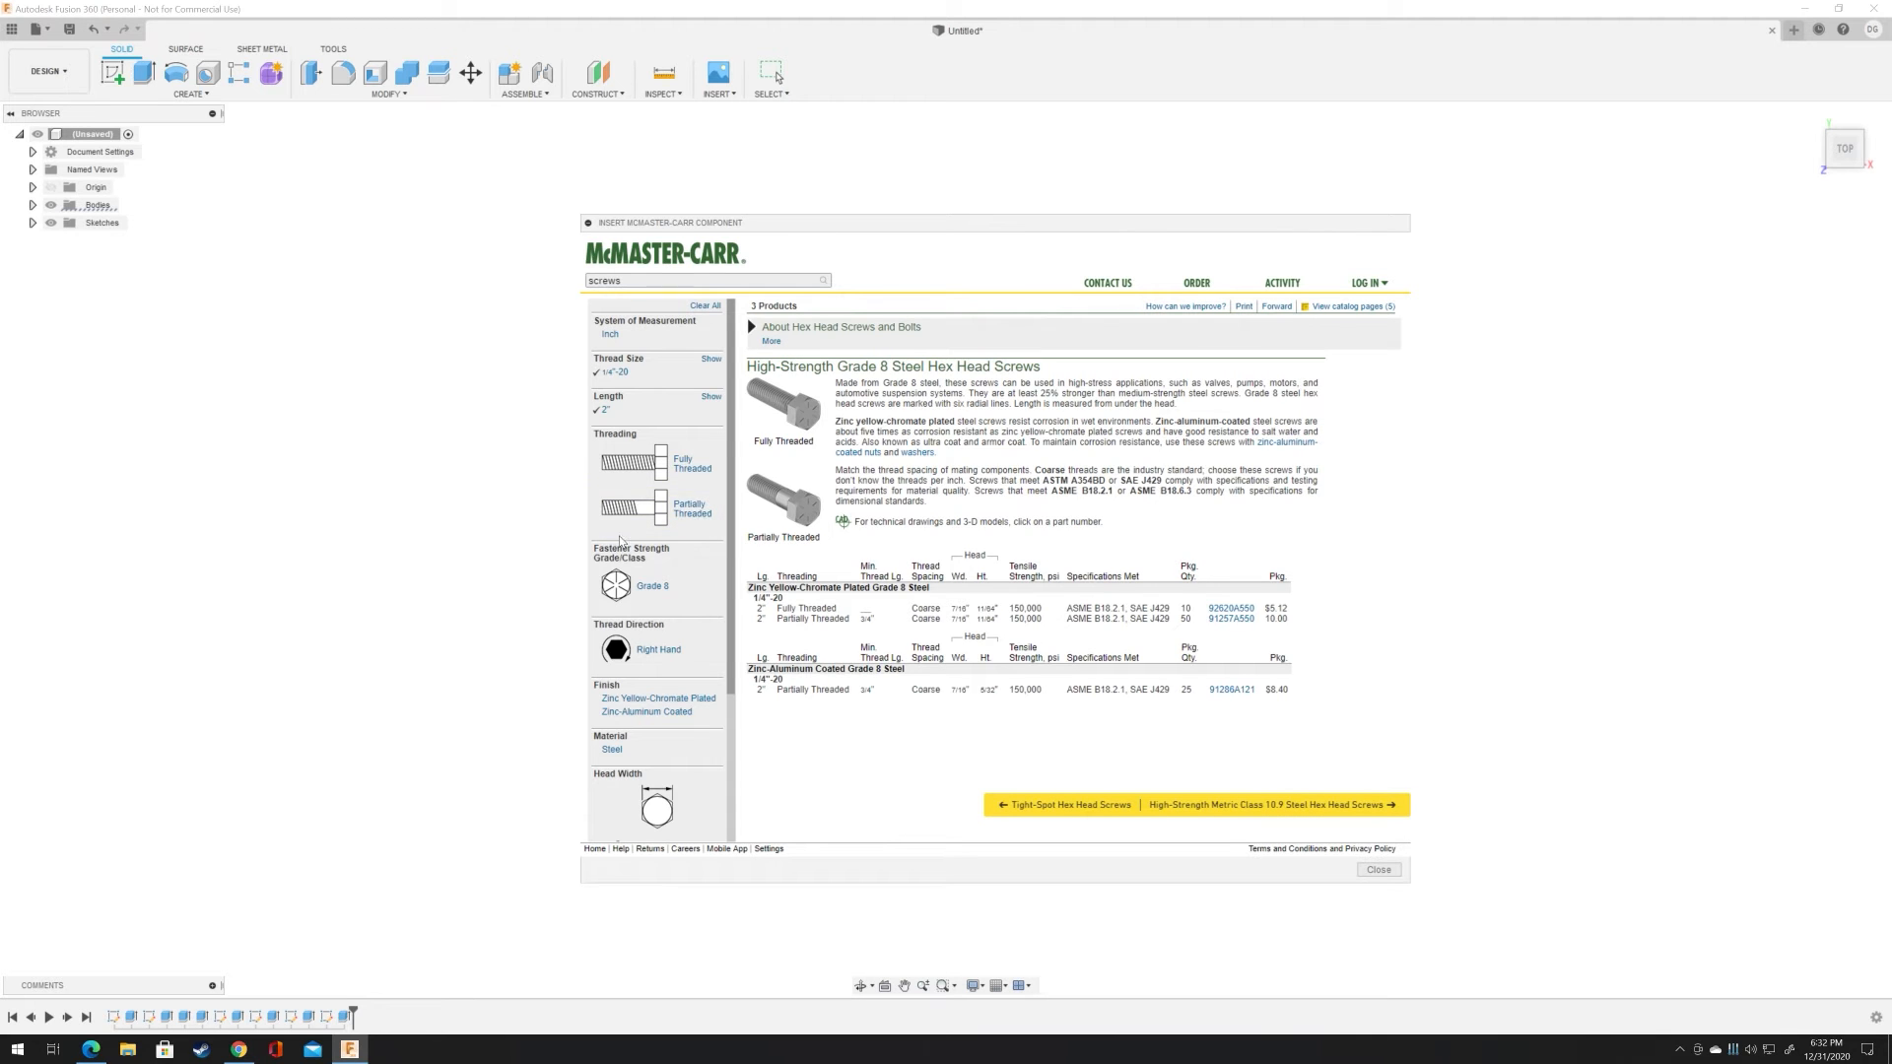
Step: Narrow the screws to Partially Threaded, Grade 8, Steel material and an 11/64" head height
click(702, 512)
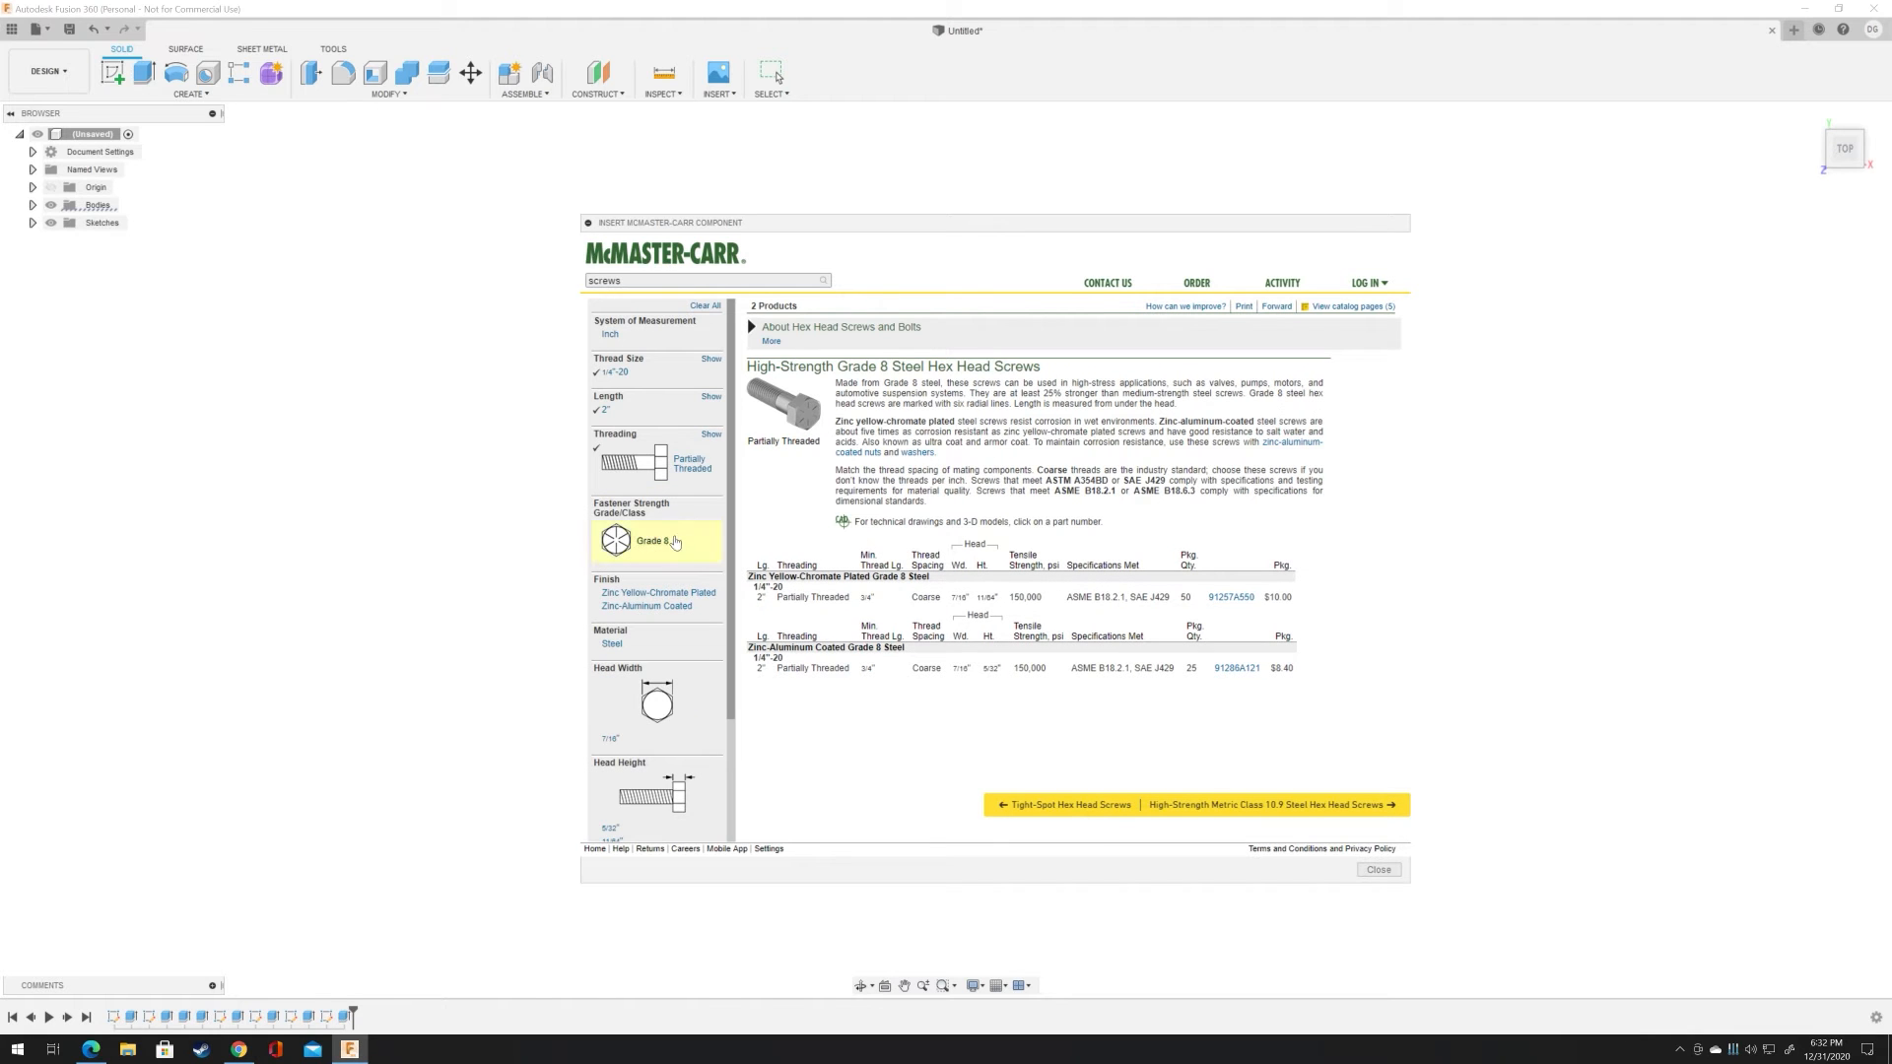
click(690, 544)
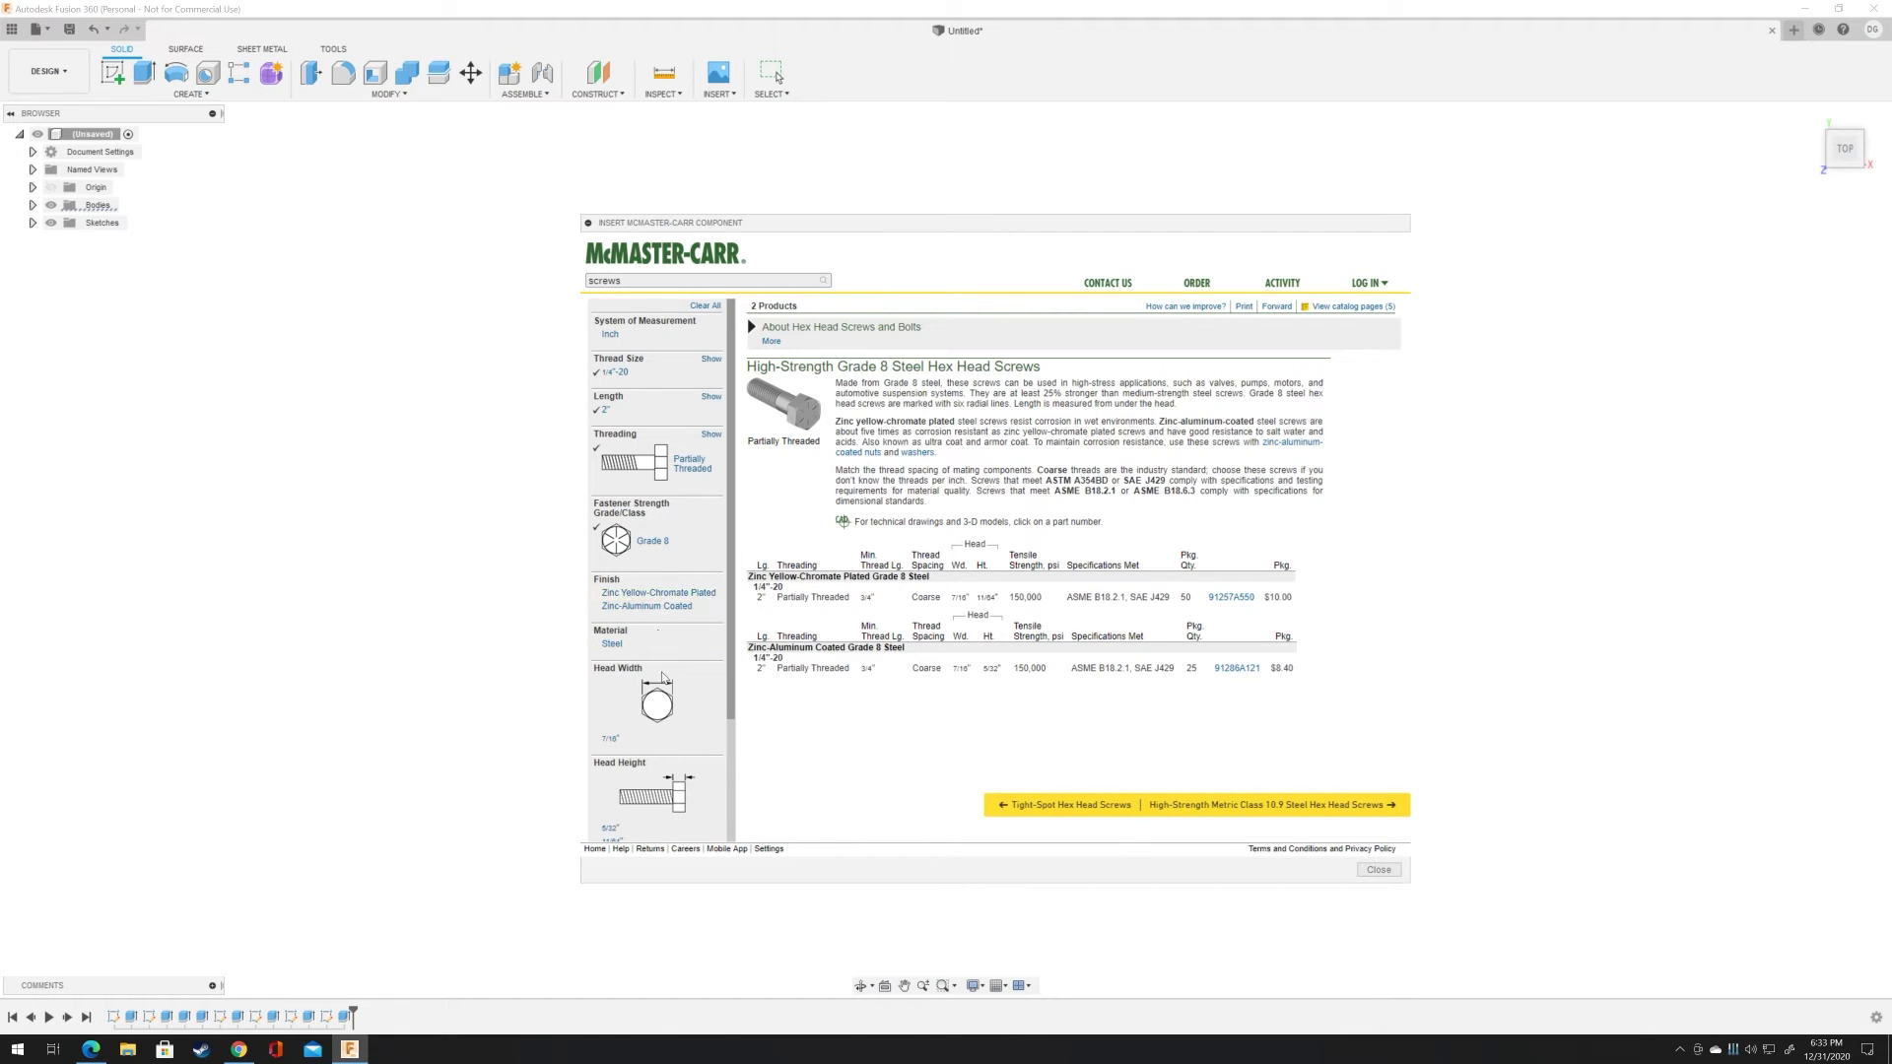
click(695, 646)
scroll(689, 701, down, 1)
scroll(688, 701, down, 1)
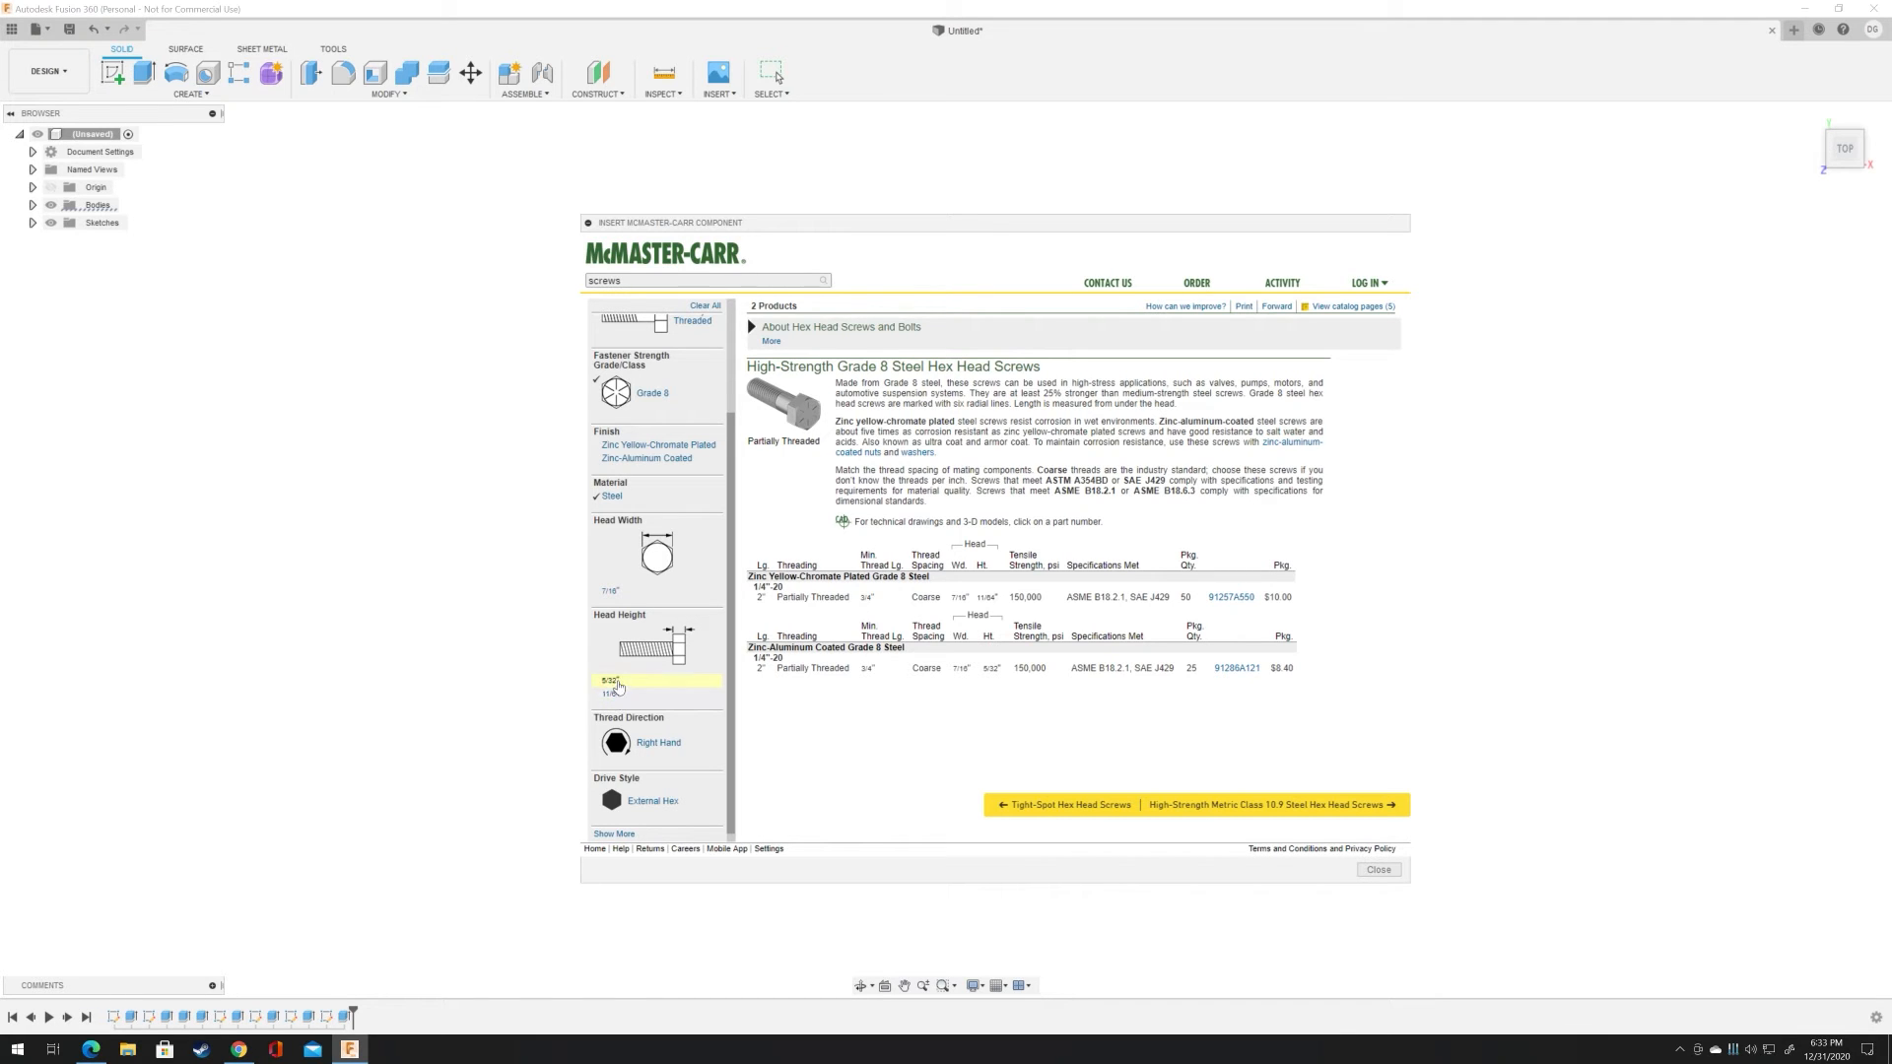
click(613, 695)
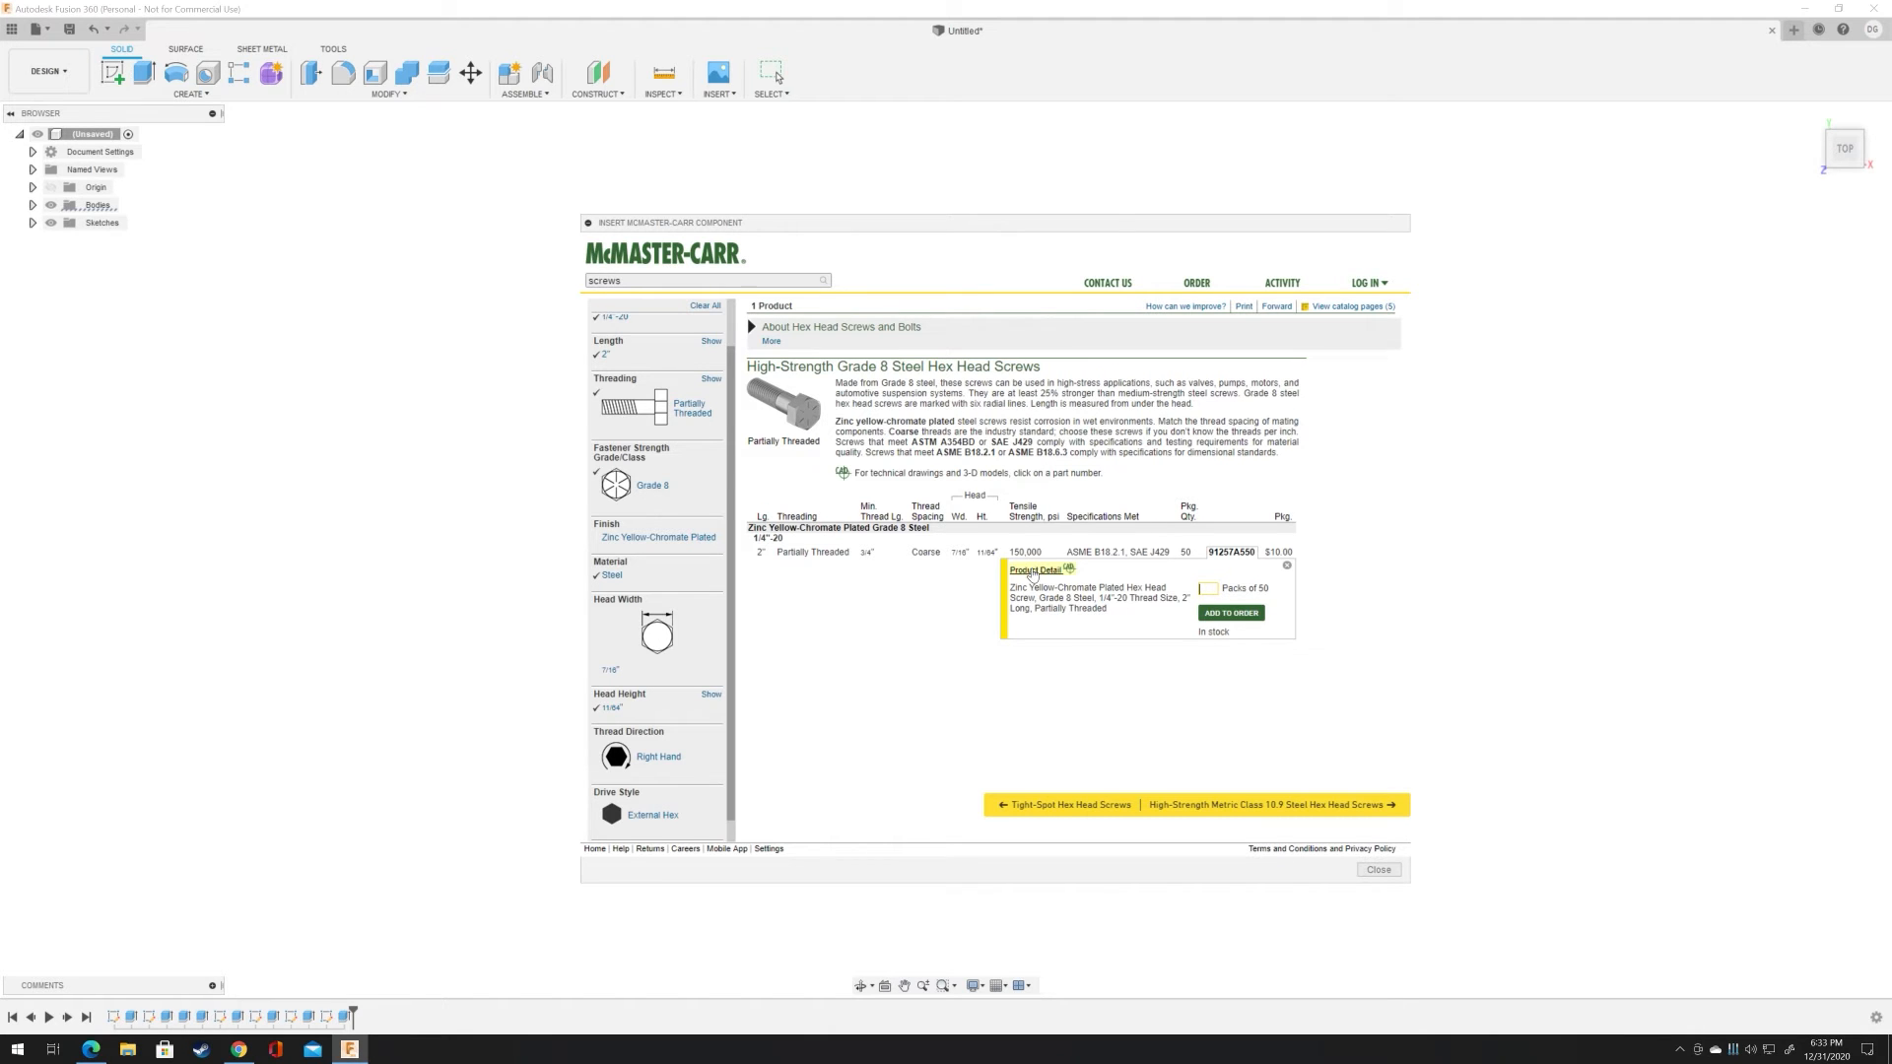
Step: Open the product detail of hex head screw 91257A550, review its drawing, and insert its 3-D STEP model into the design
click(1032, 571)
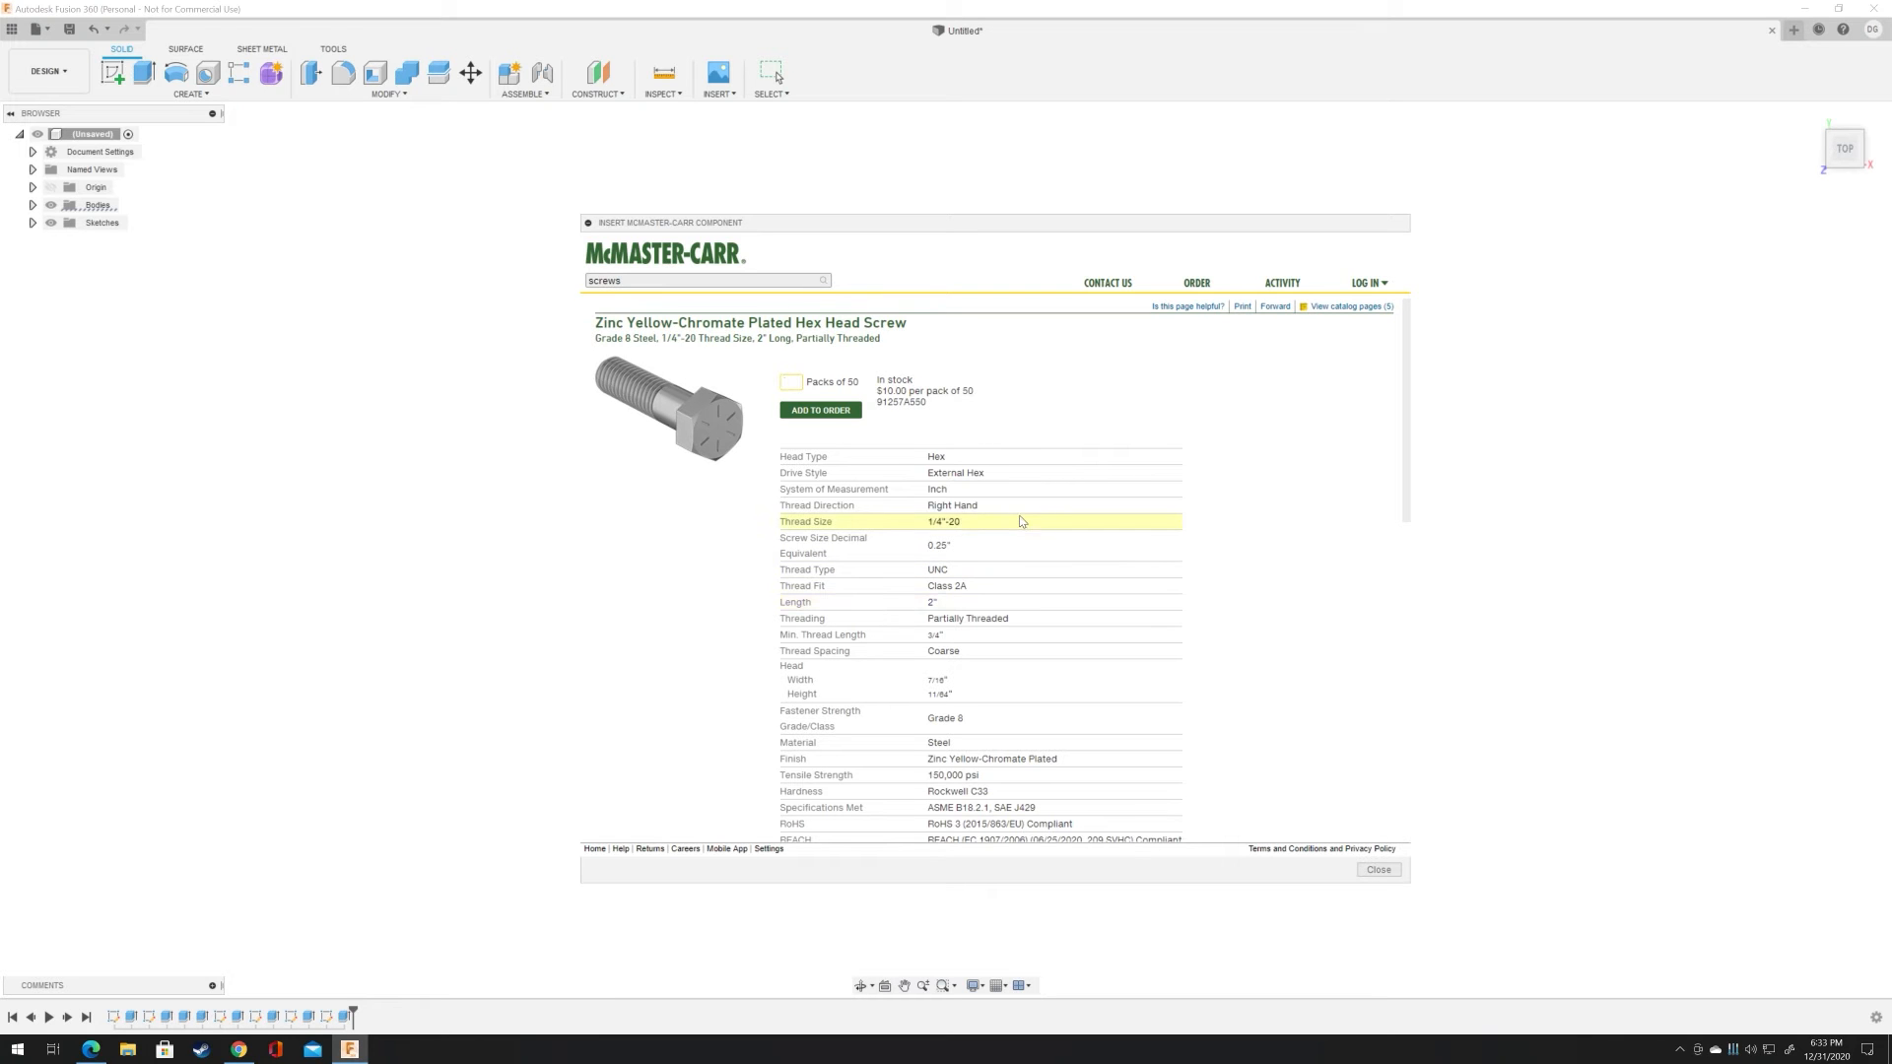
scroll(1021, 522, down, 2)
scroll(1020, 521, down, 7)
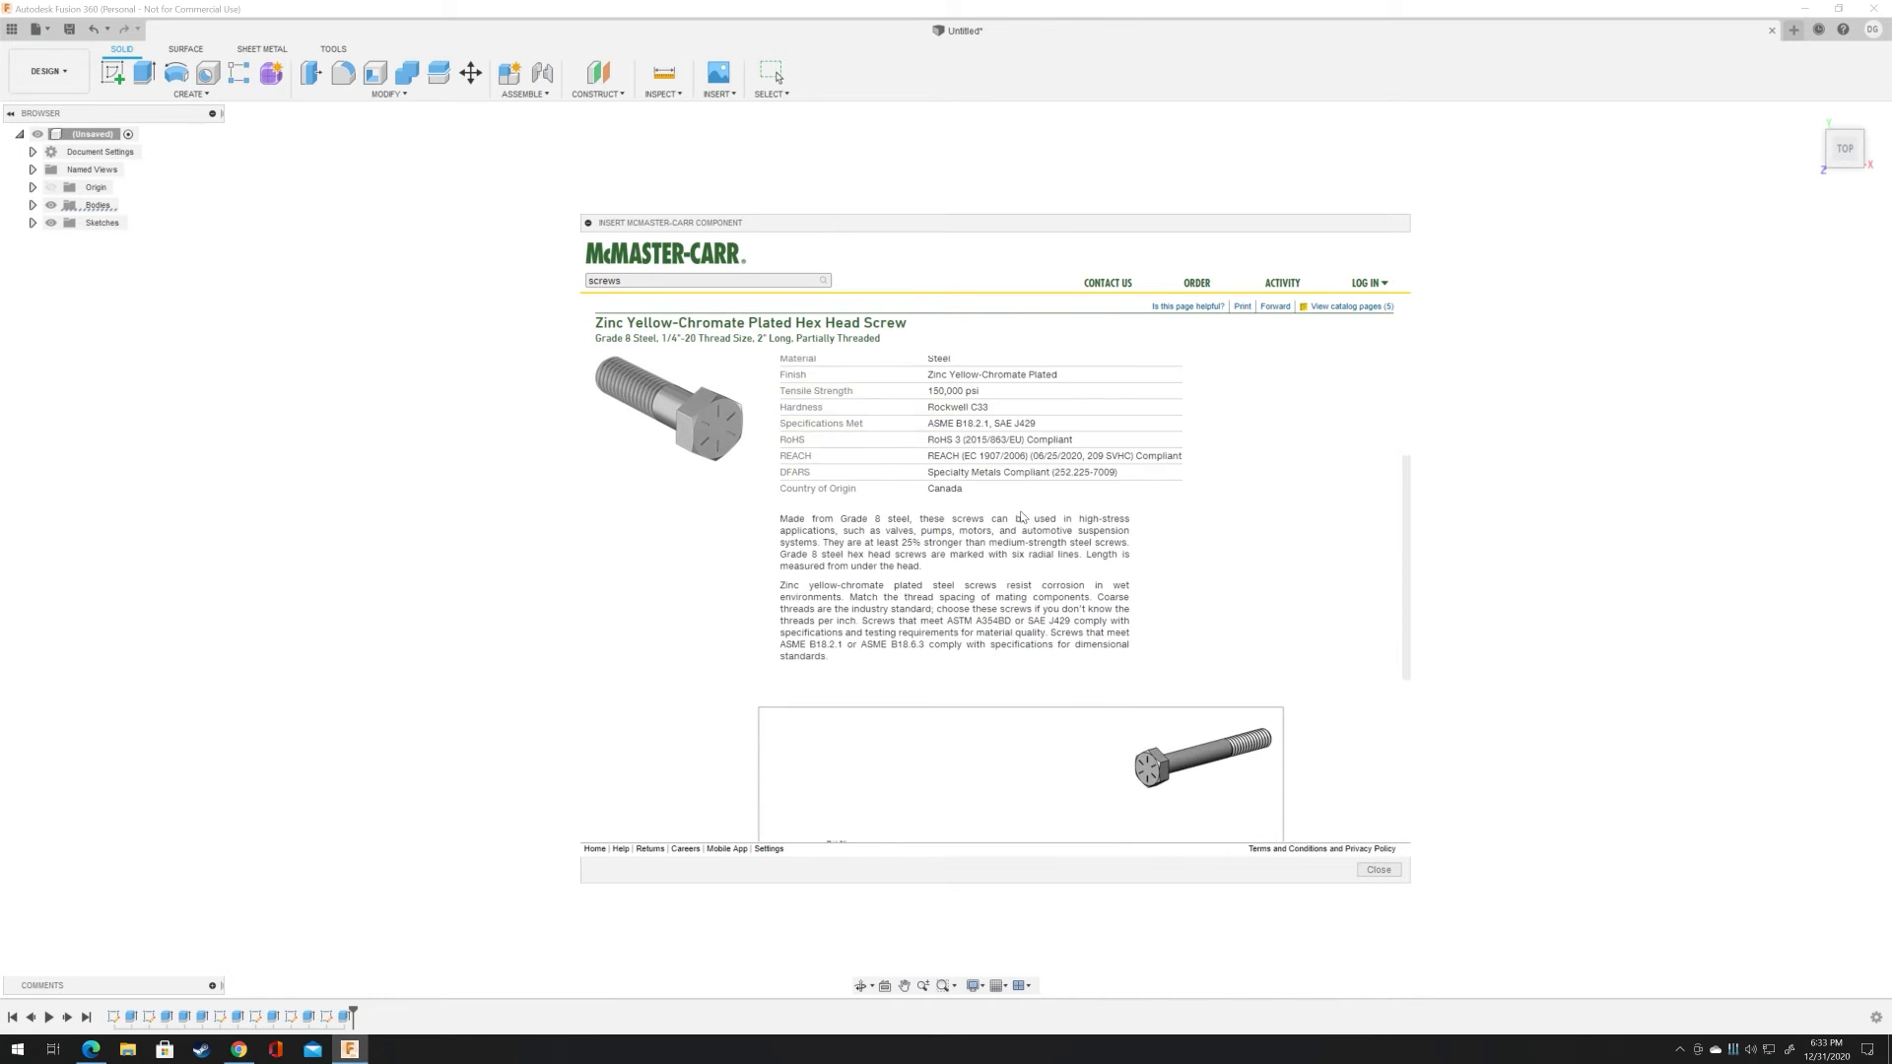
scroll(1034, 479, down, 2)
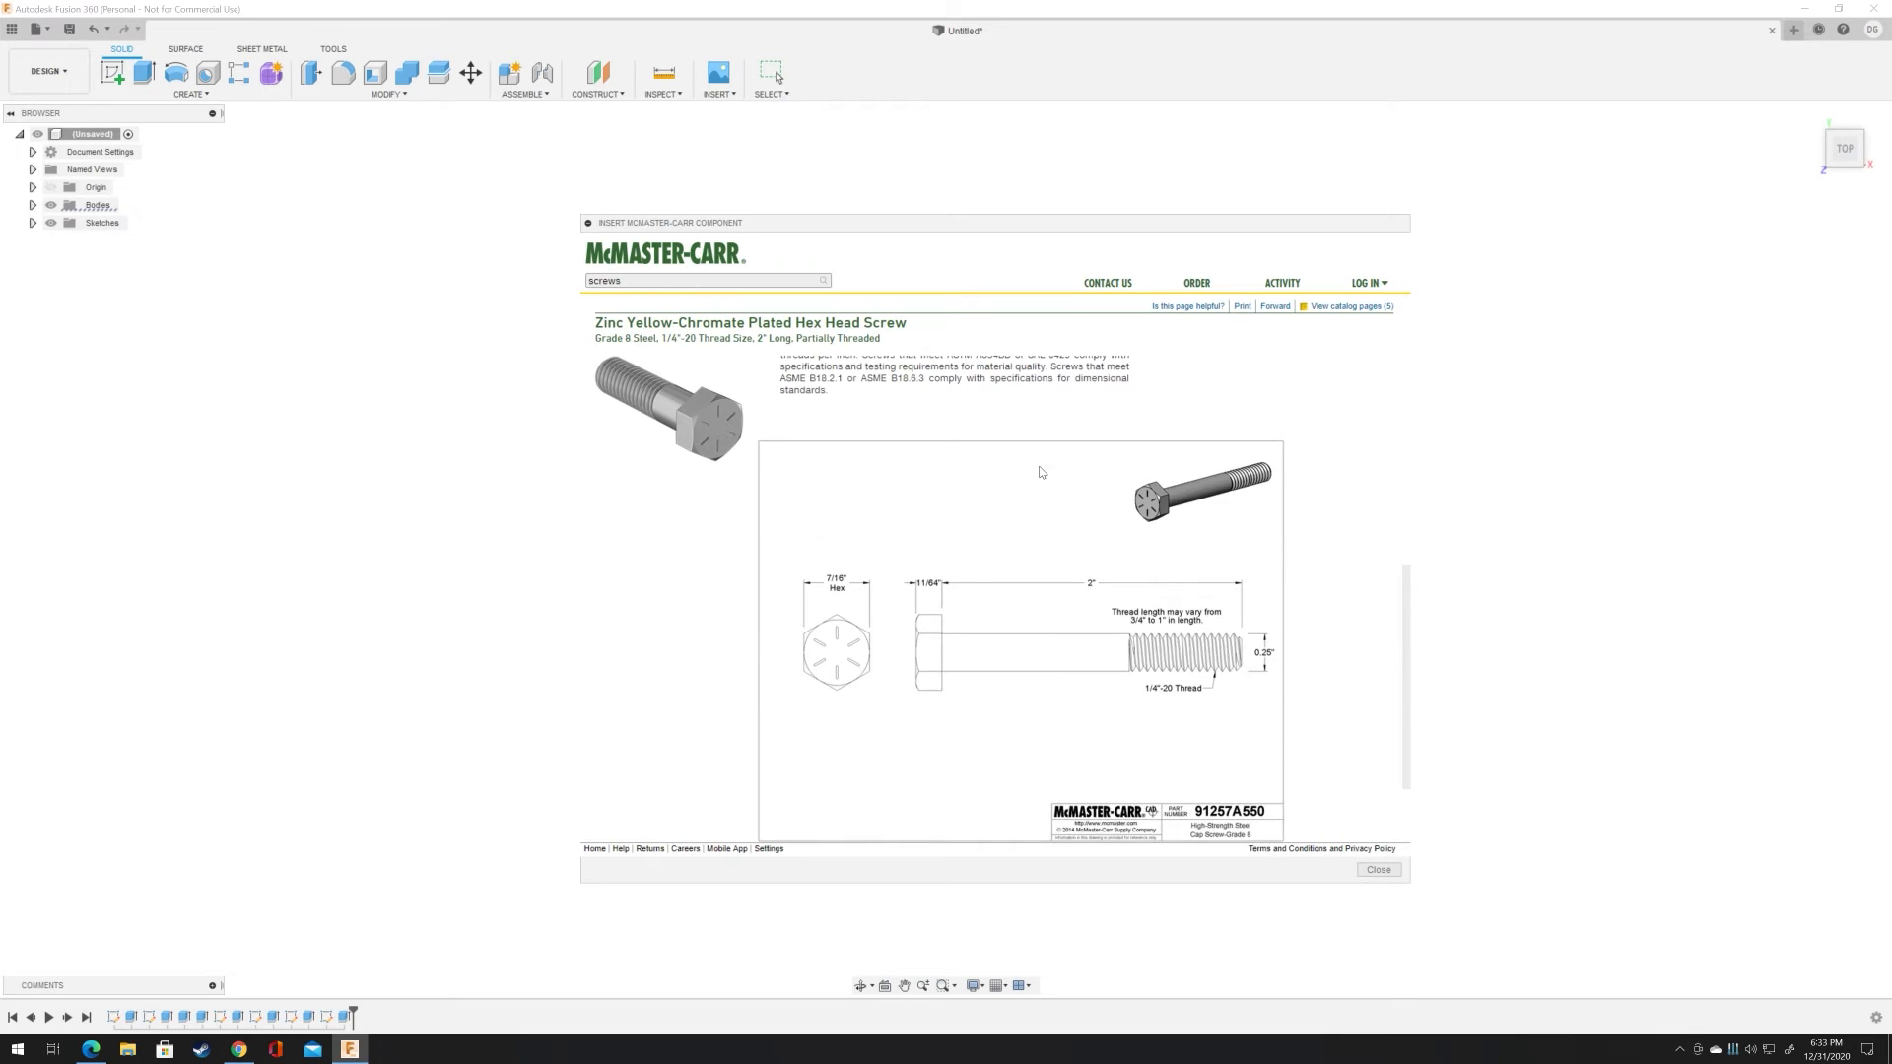
scroll(1034, 479, down, 1)
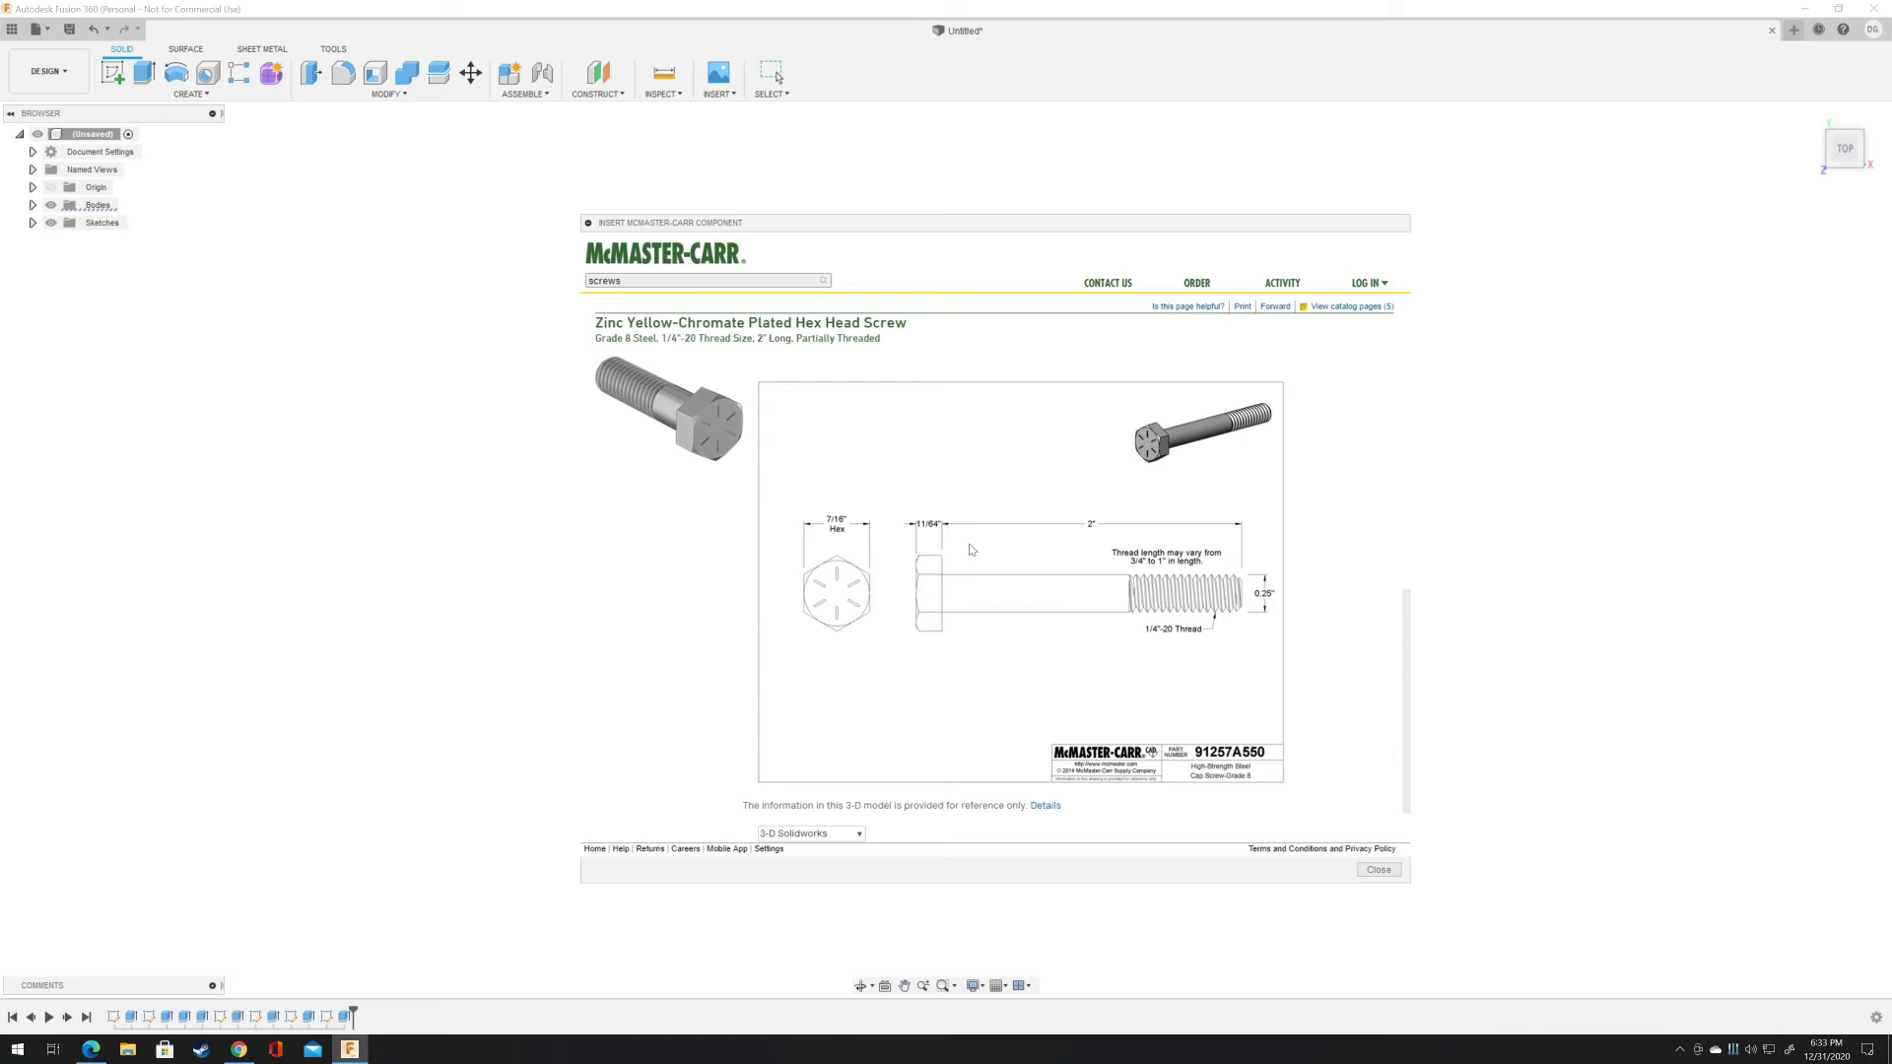
scroll(1032, 620, down, 1)
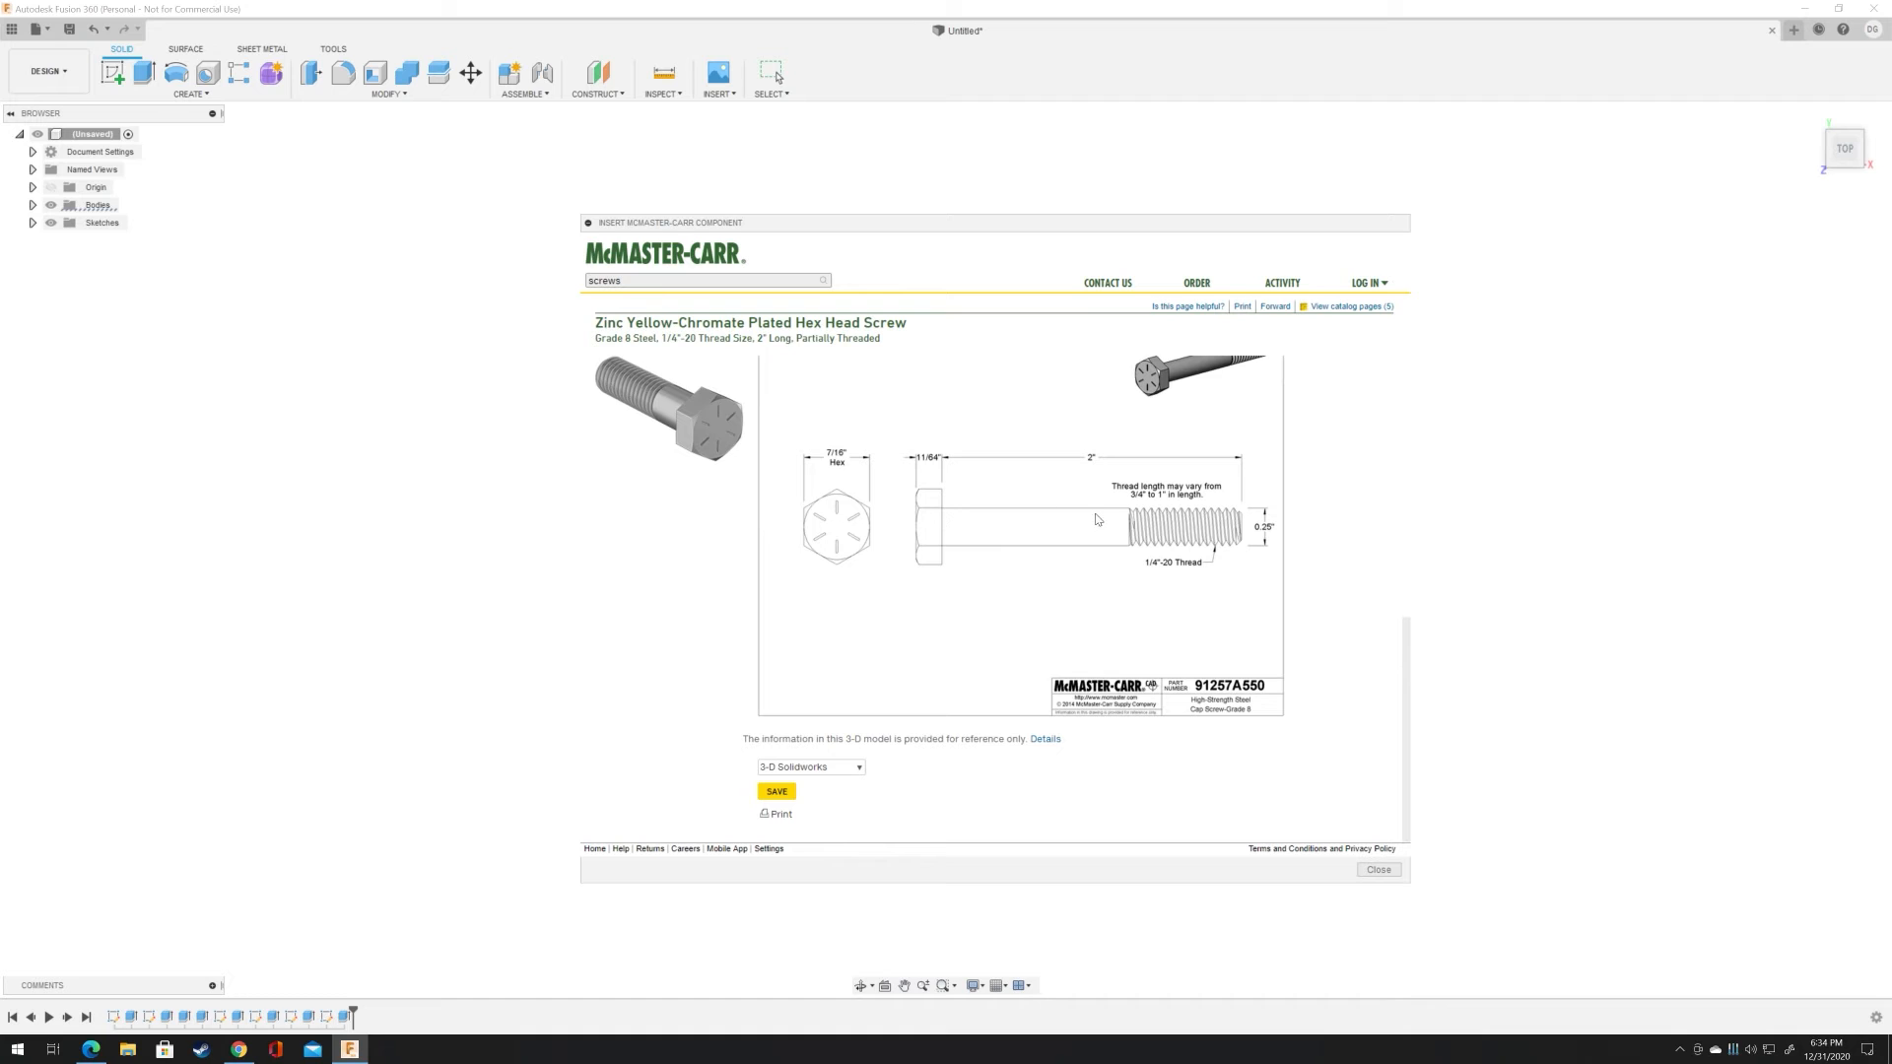
click(799, 768)
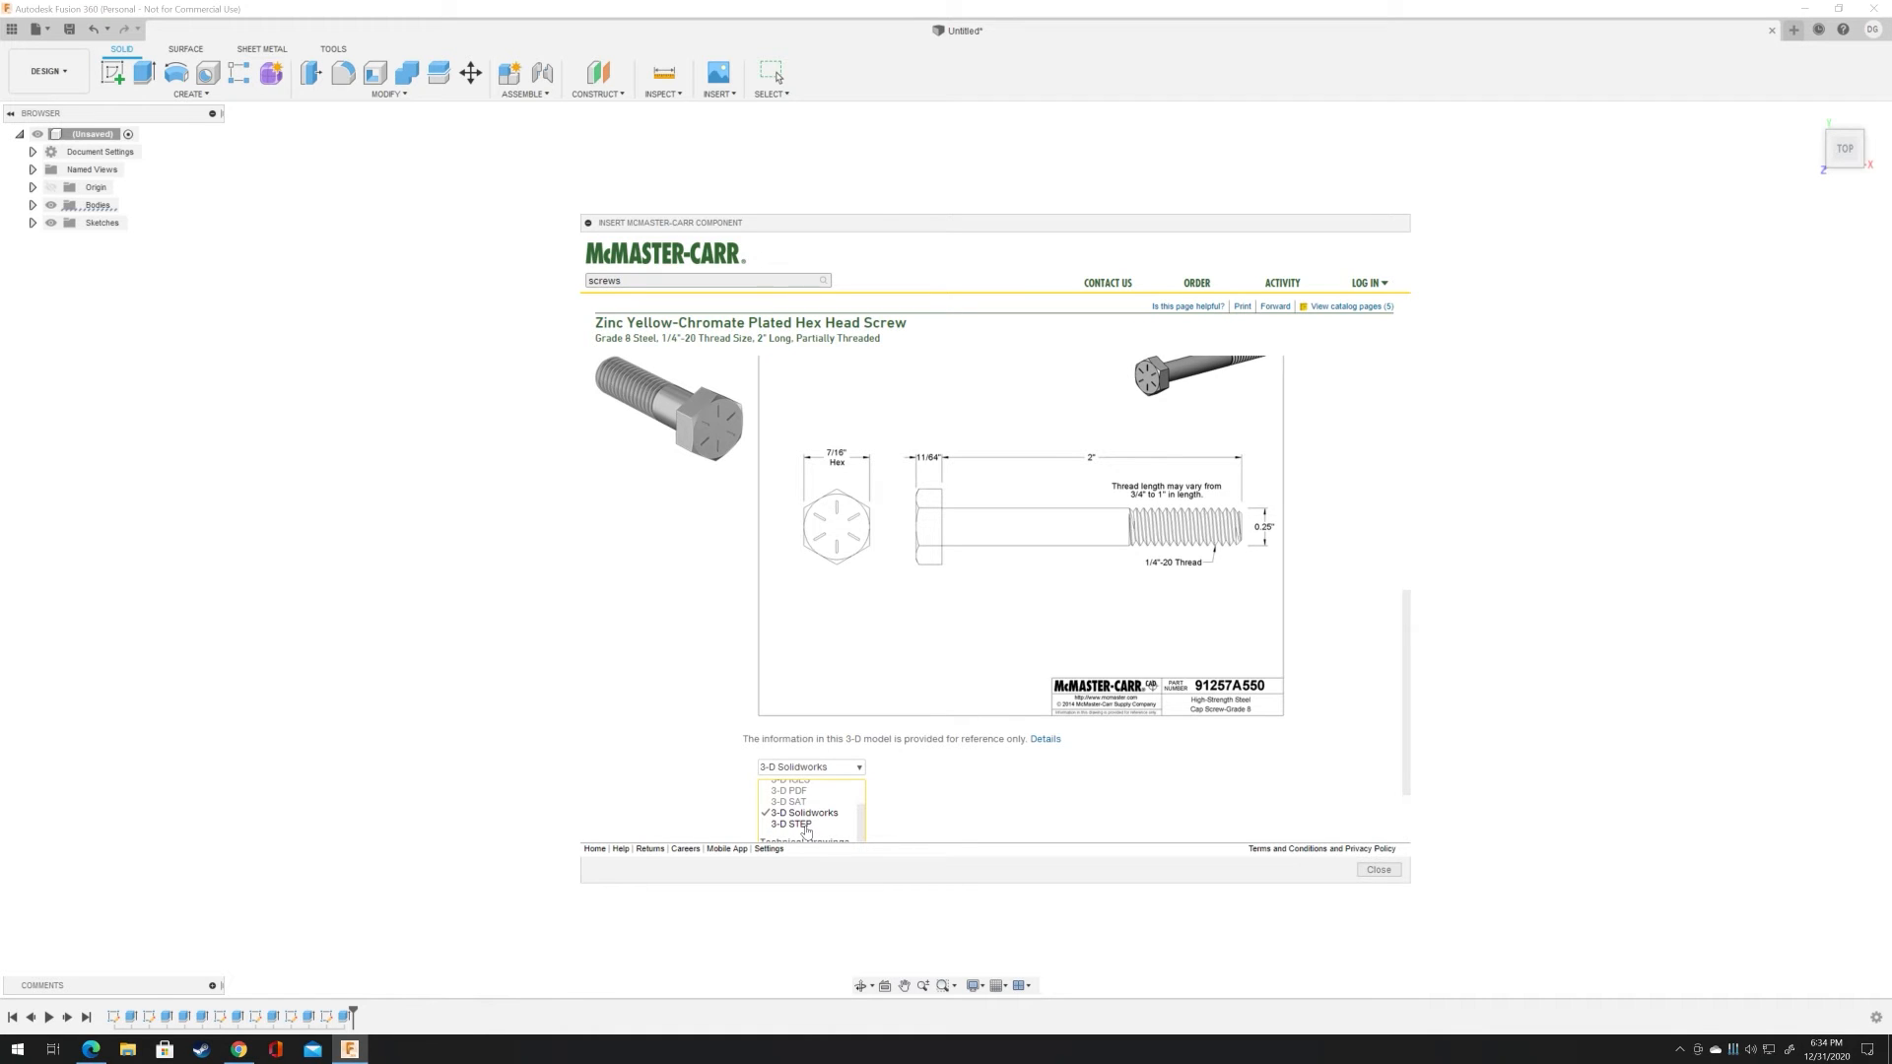
click(805, 826)
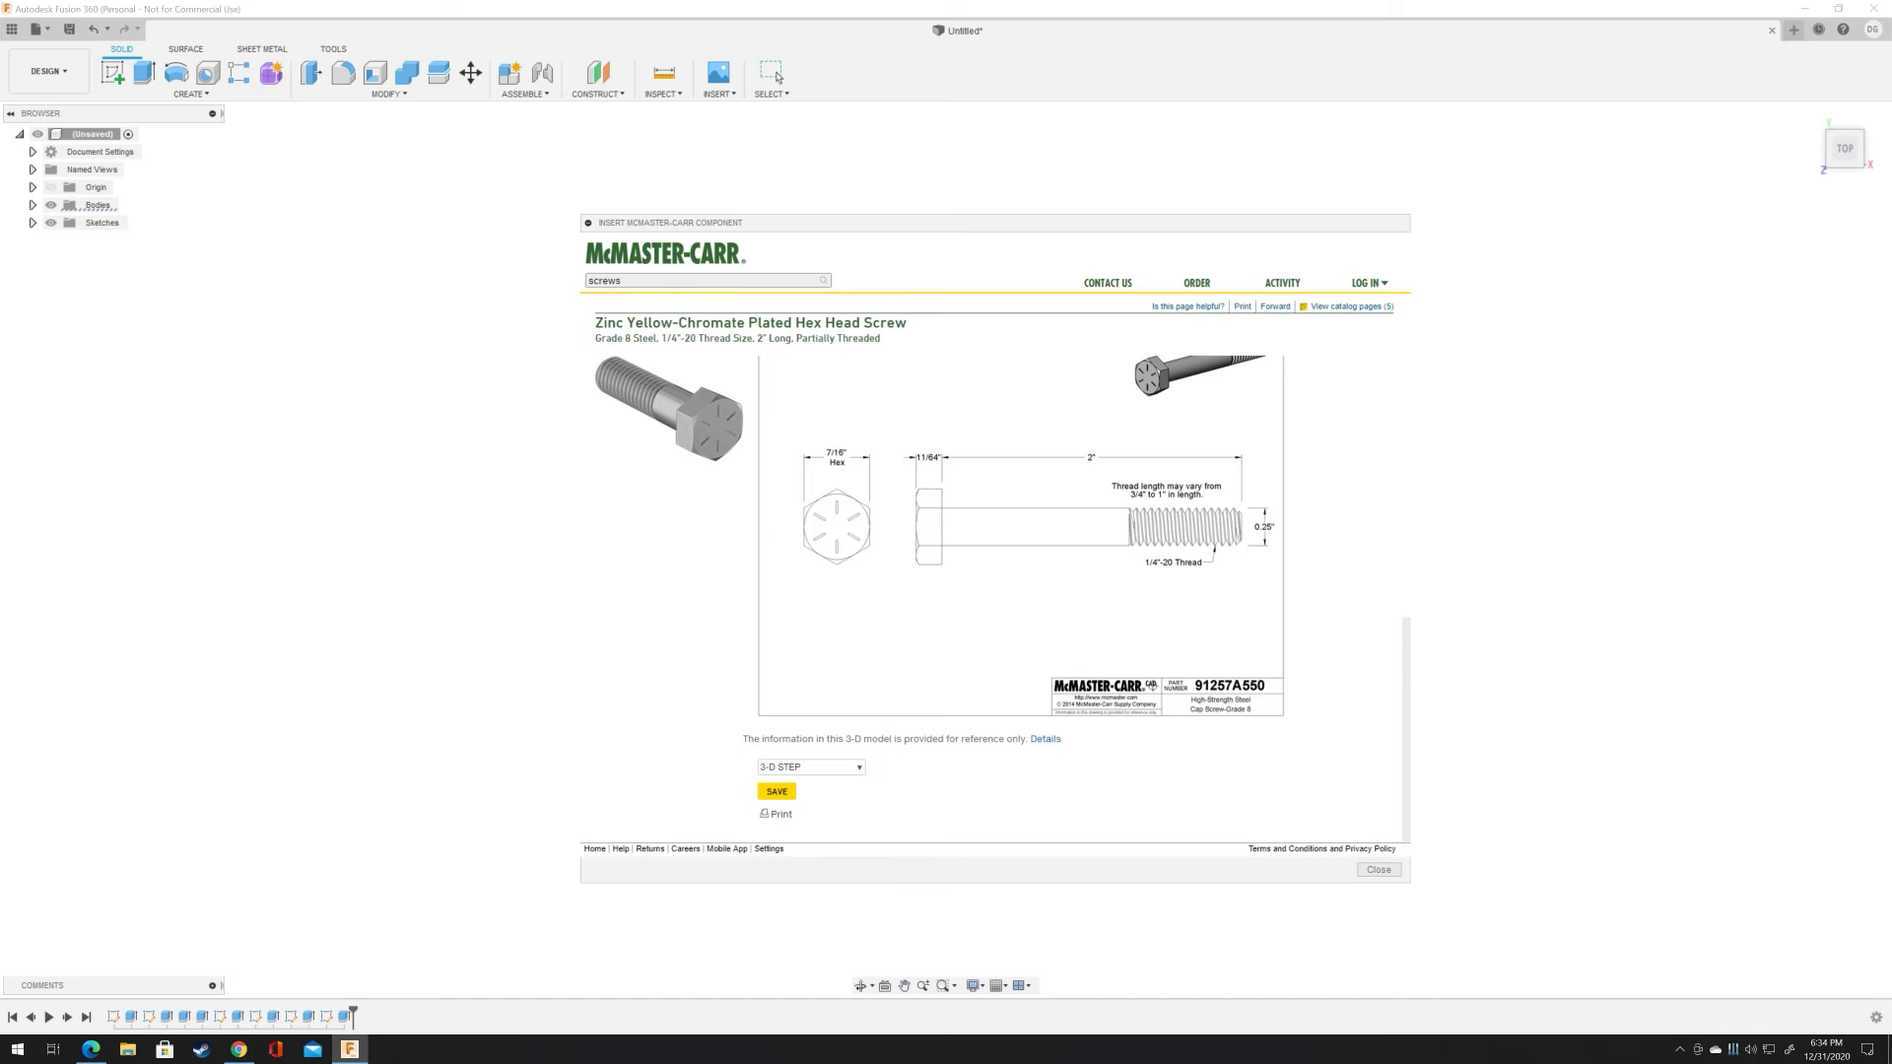
click(786, 798)
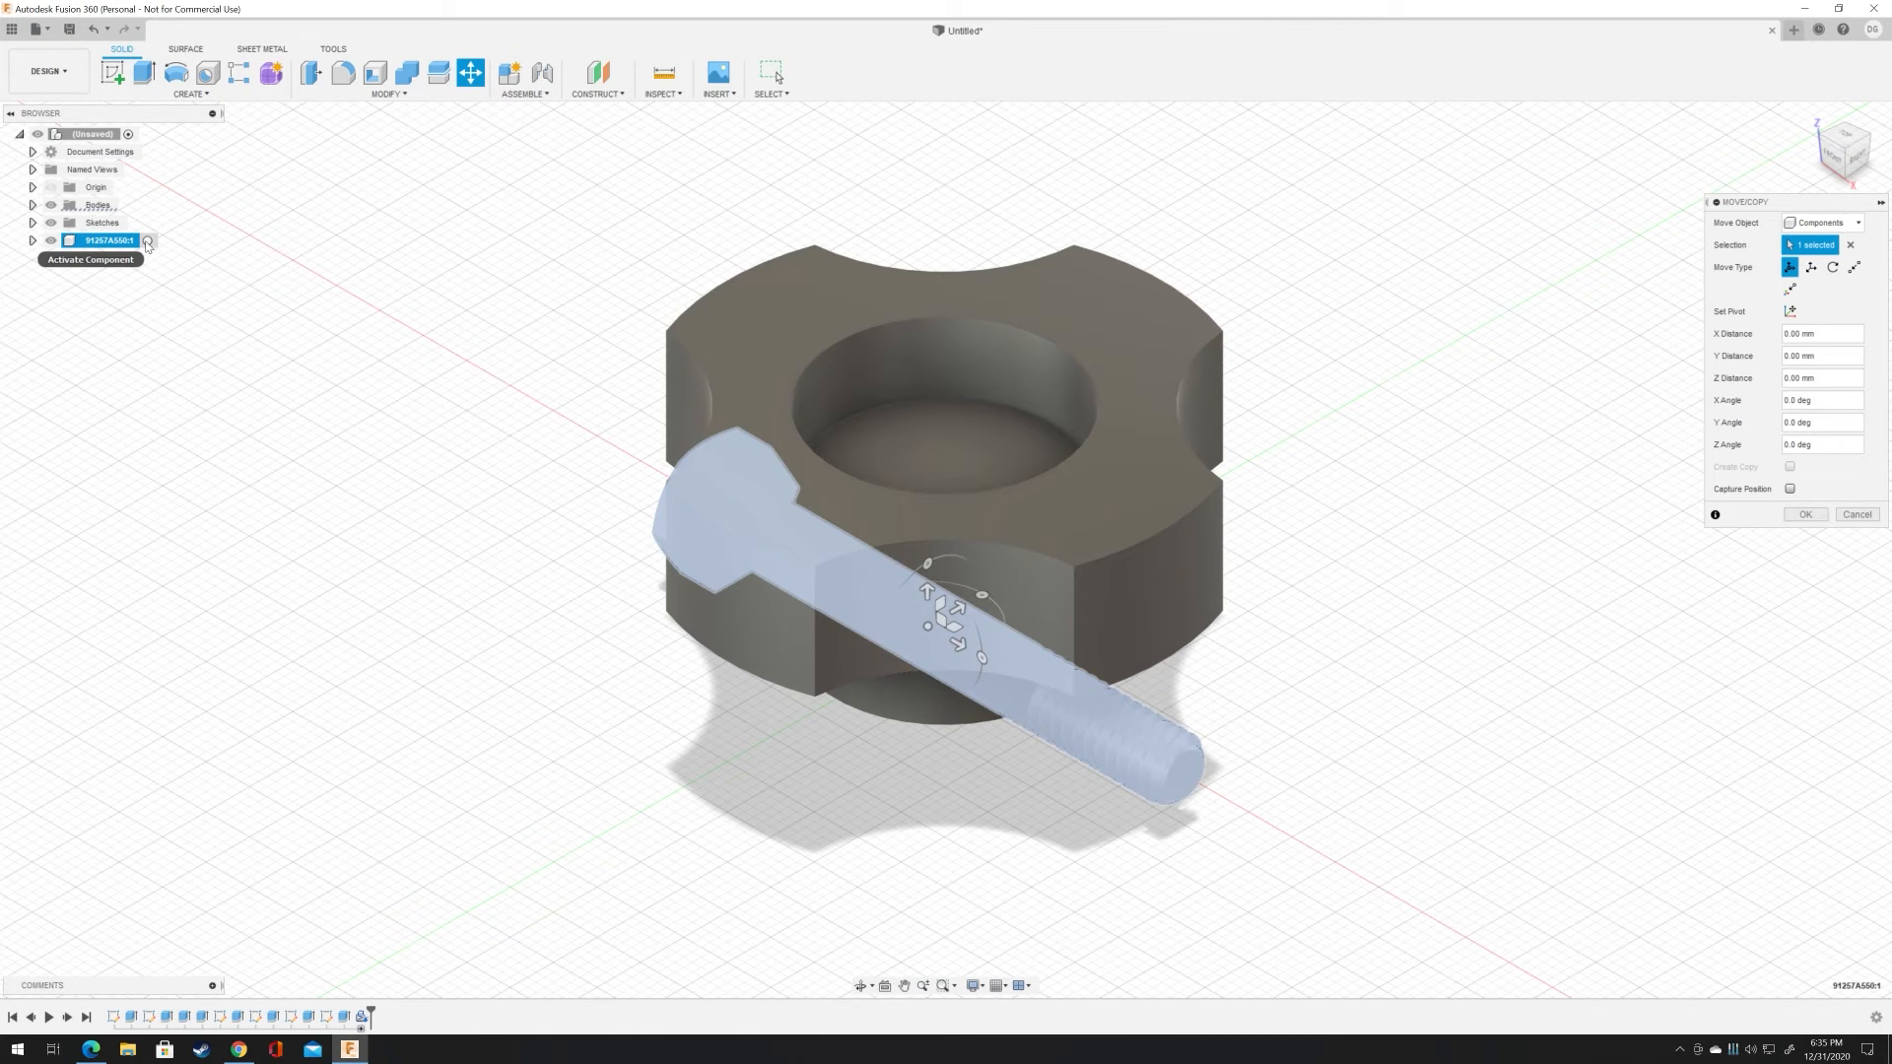
Step: Activate the inserted 91257A550 hex head screw component
click(148, 241)
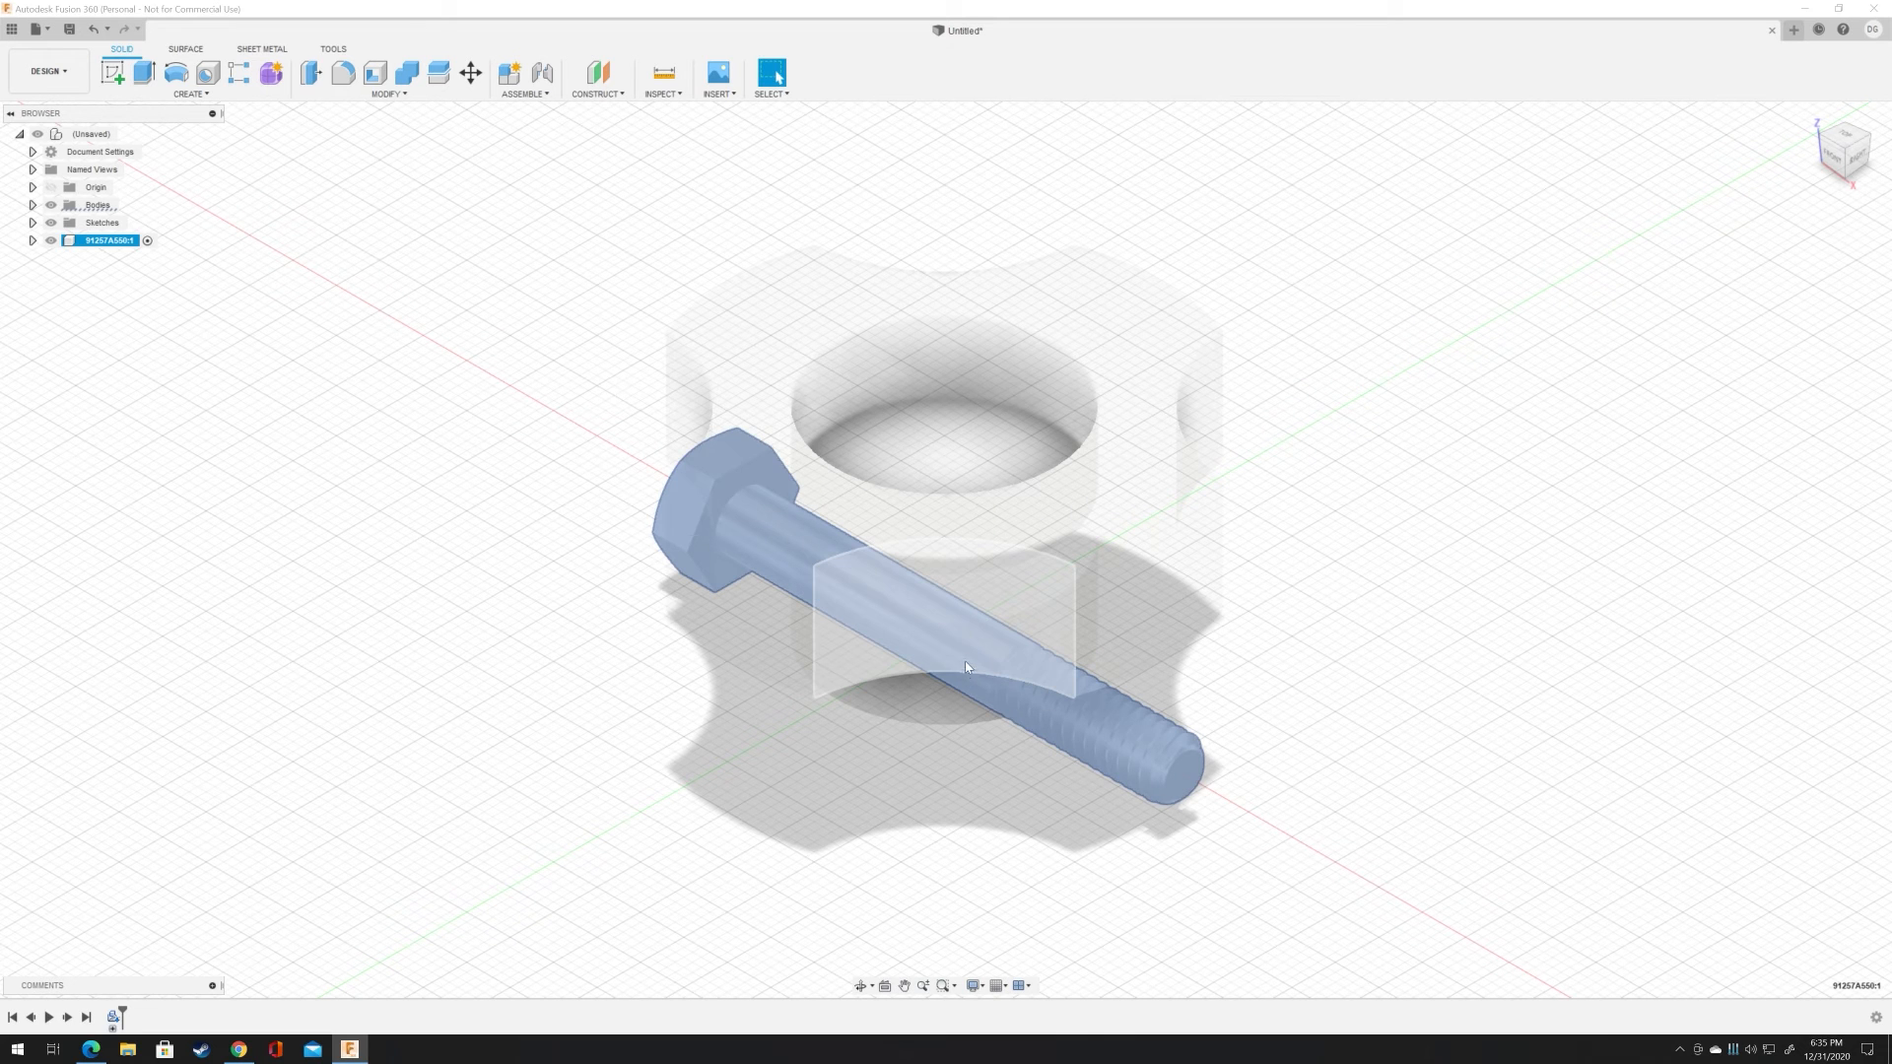
click(948, 636)
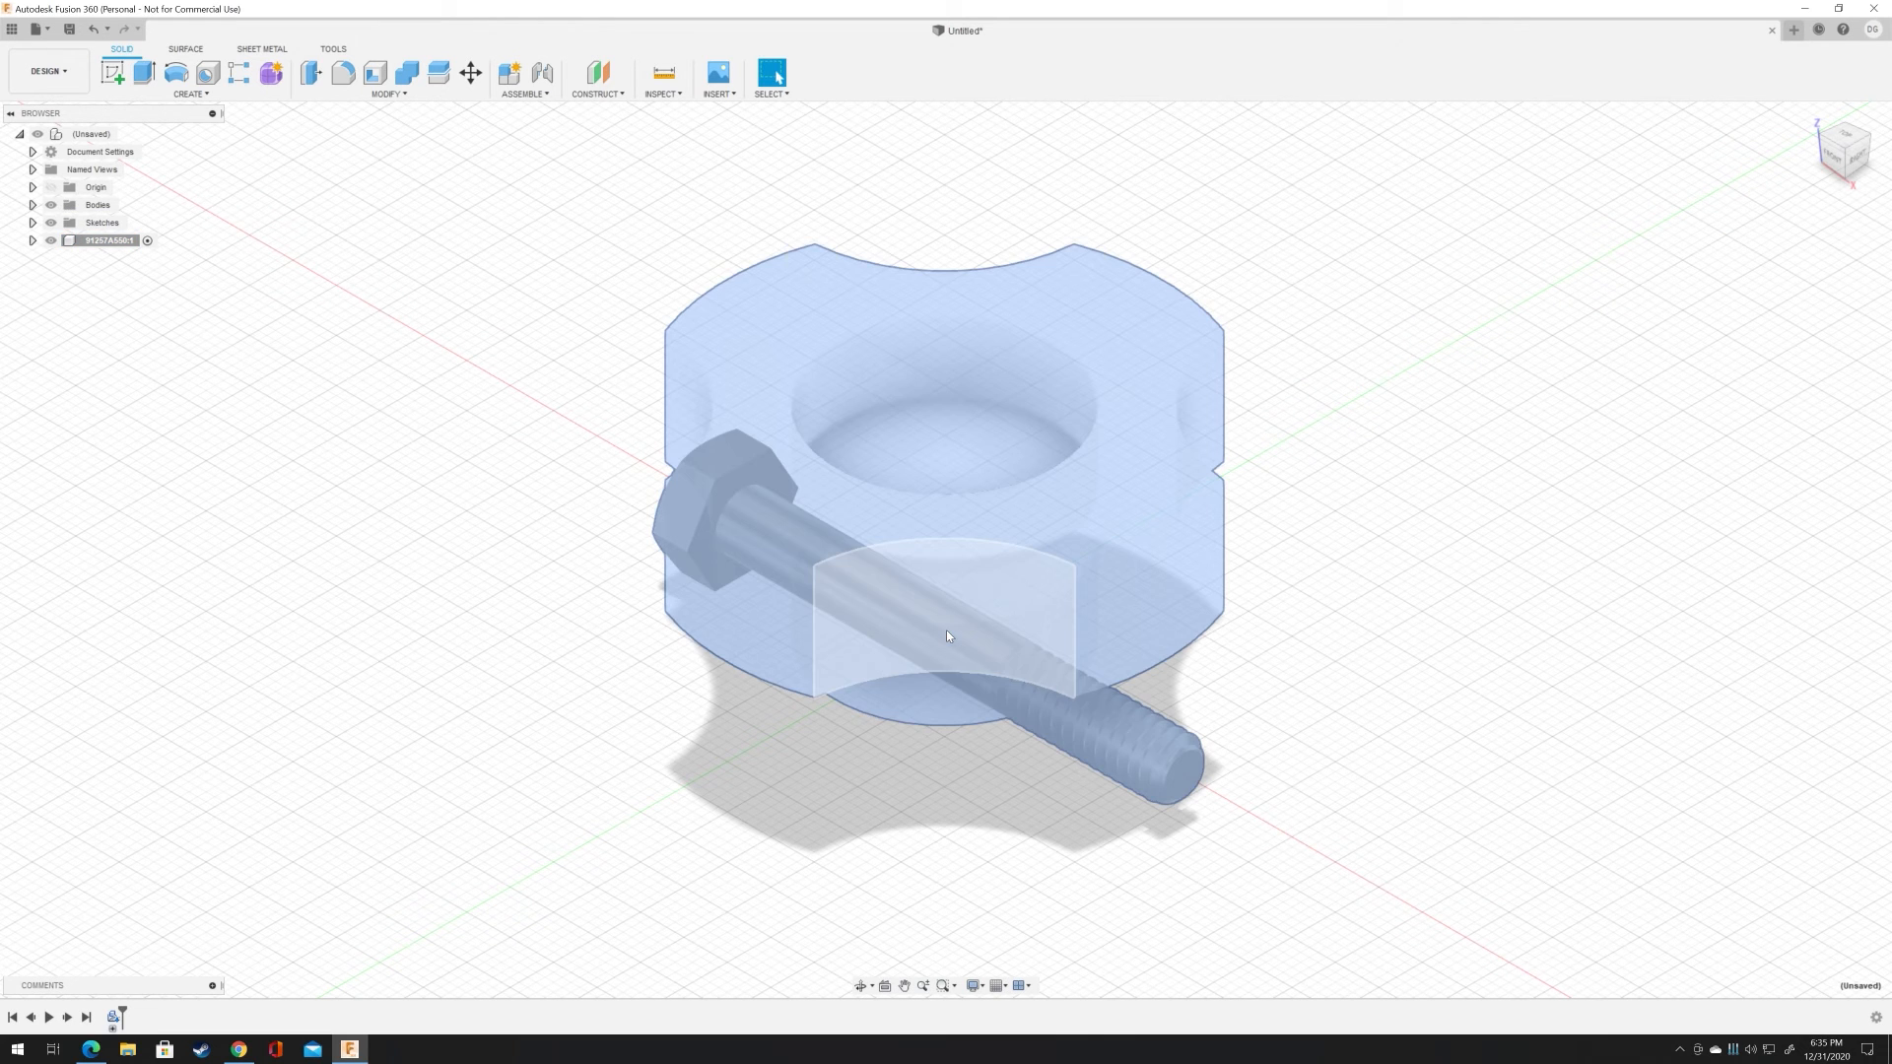
mouse_move(1419, 837)
middle_down()
mouse_move(1445, 760)
mouse_move(1421, 817)
middle_up()
scroll(1435, 698, up, 4)
scroll(1424, 702, down, 5)
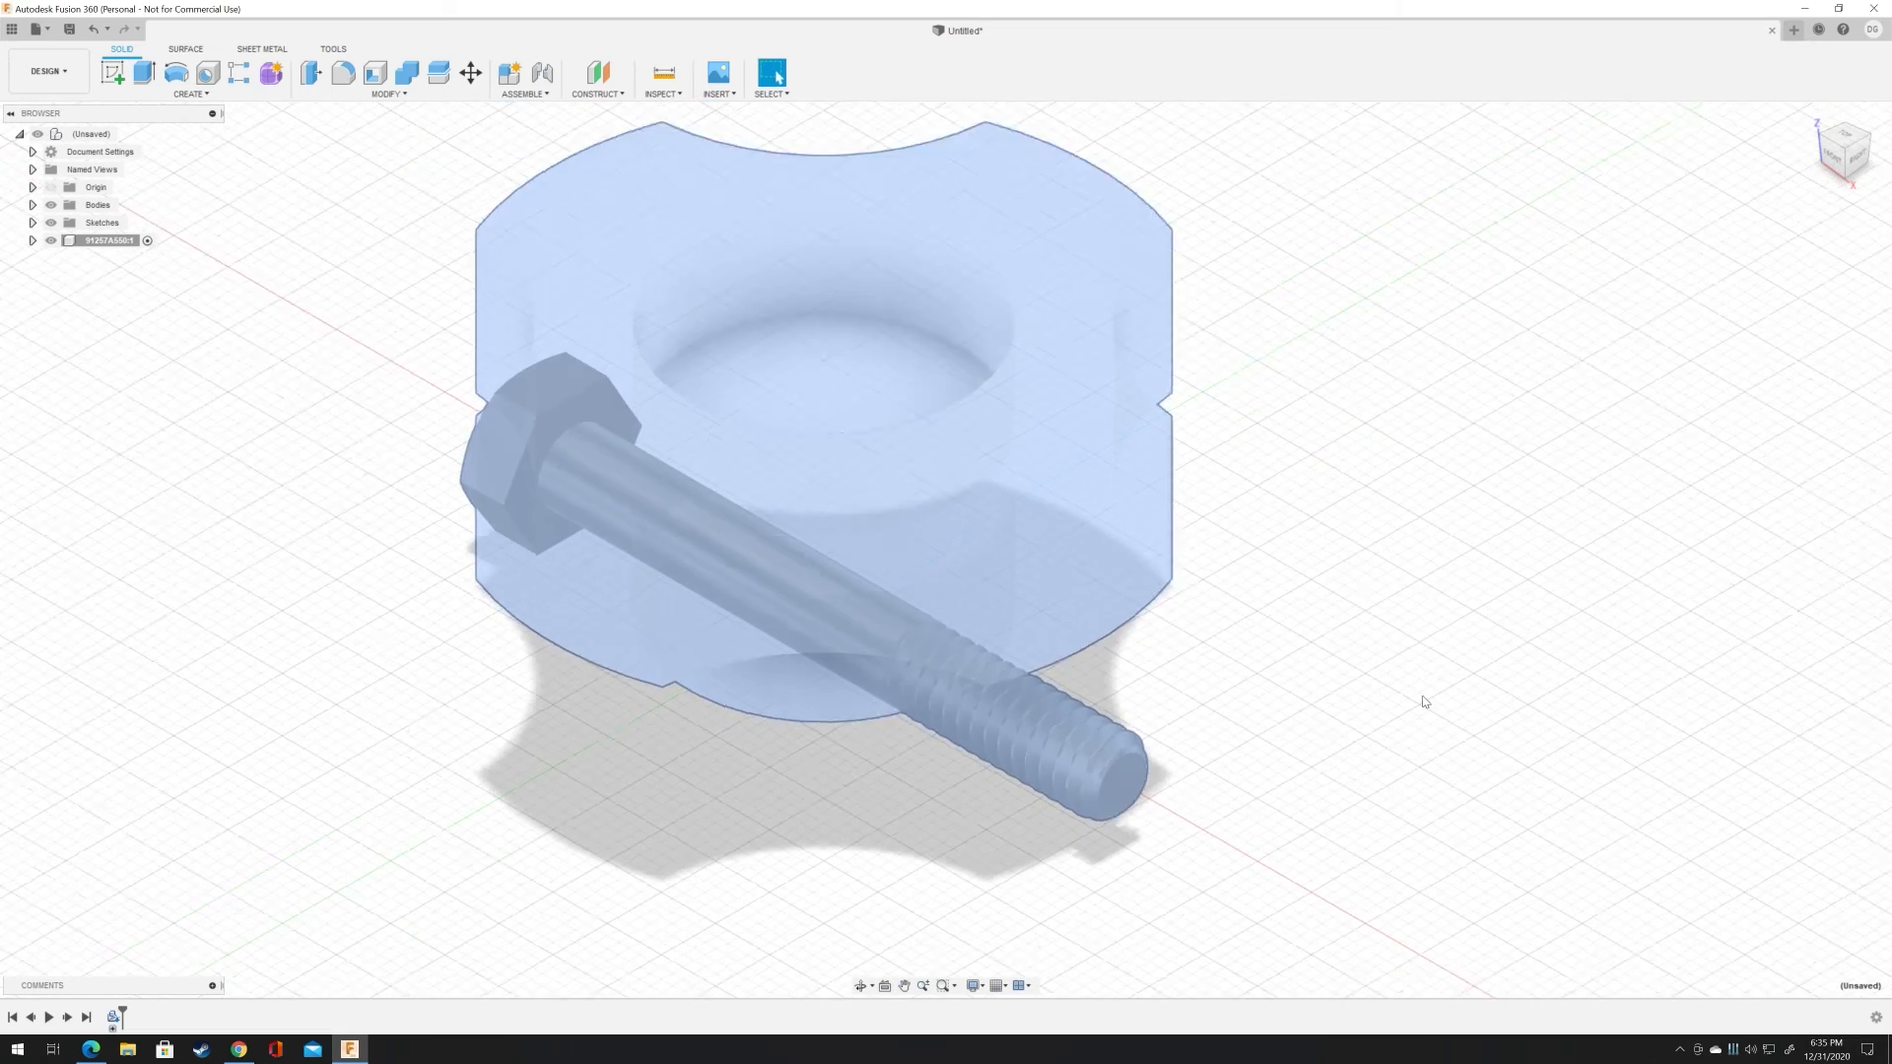
right_drag(1410, 706, 1416, 674)
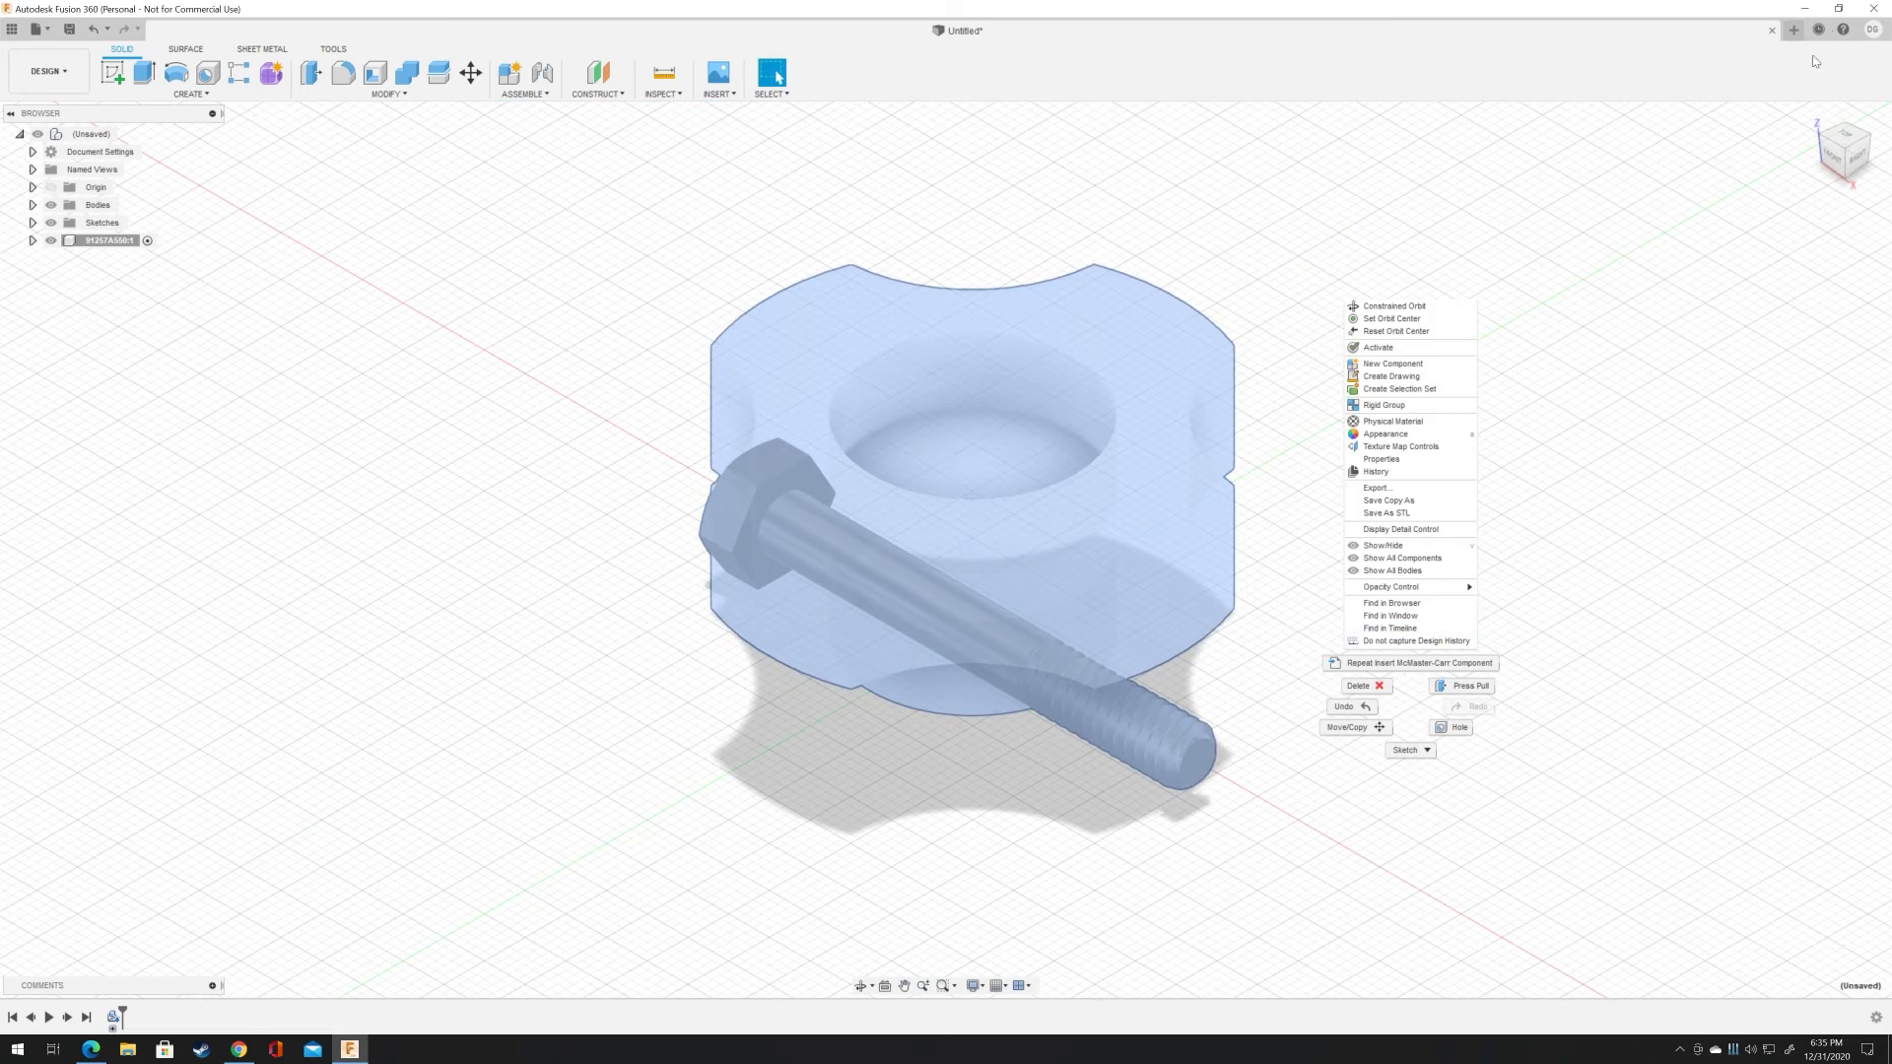
click(1849, 132)
drag(1845, 139, 1844, 69)
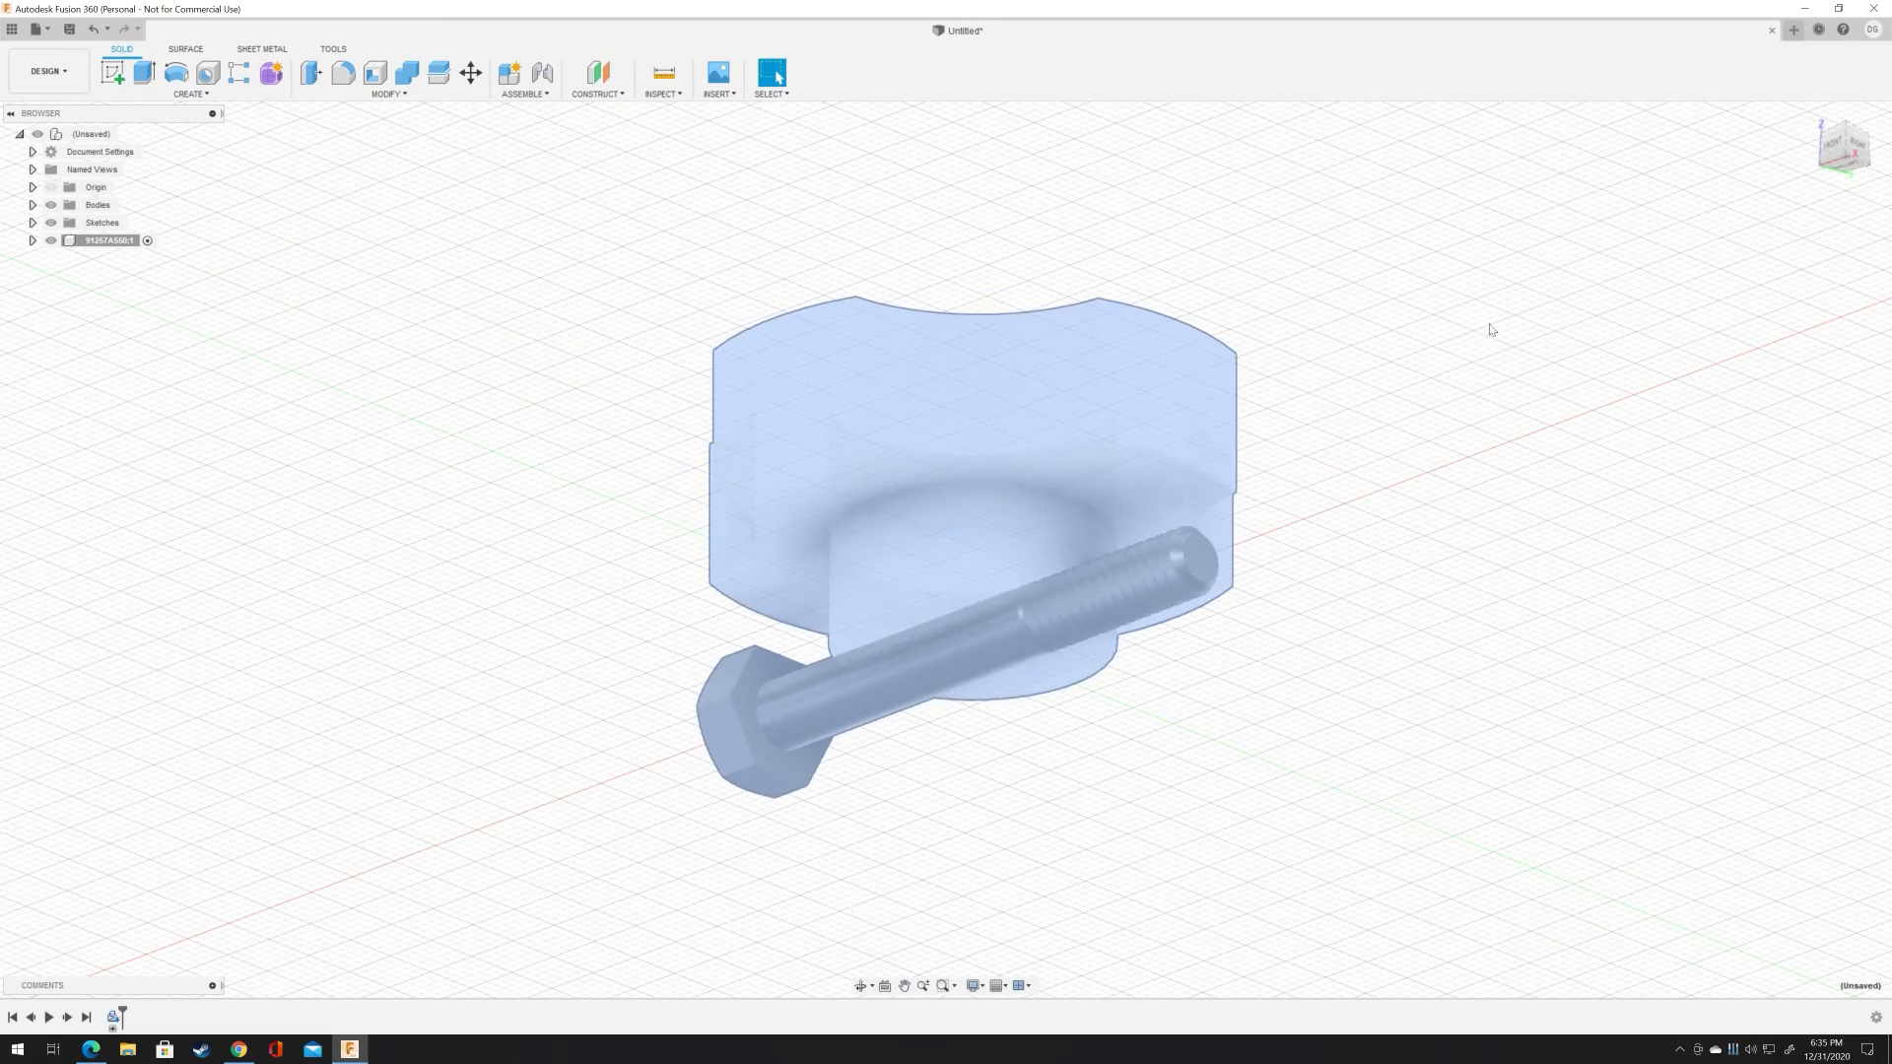
Step: Rotate the screw 90° about the Y axis with Move/Copy so it stands vertically with its head up
click(808, 698)
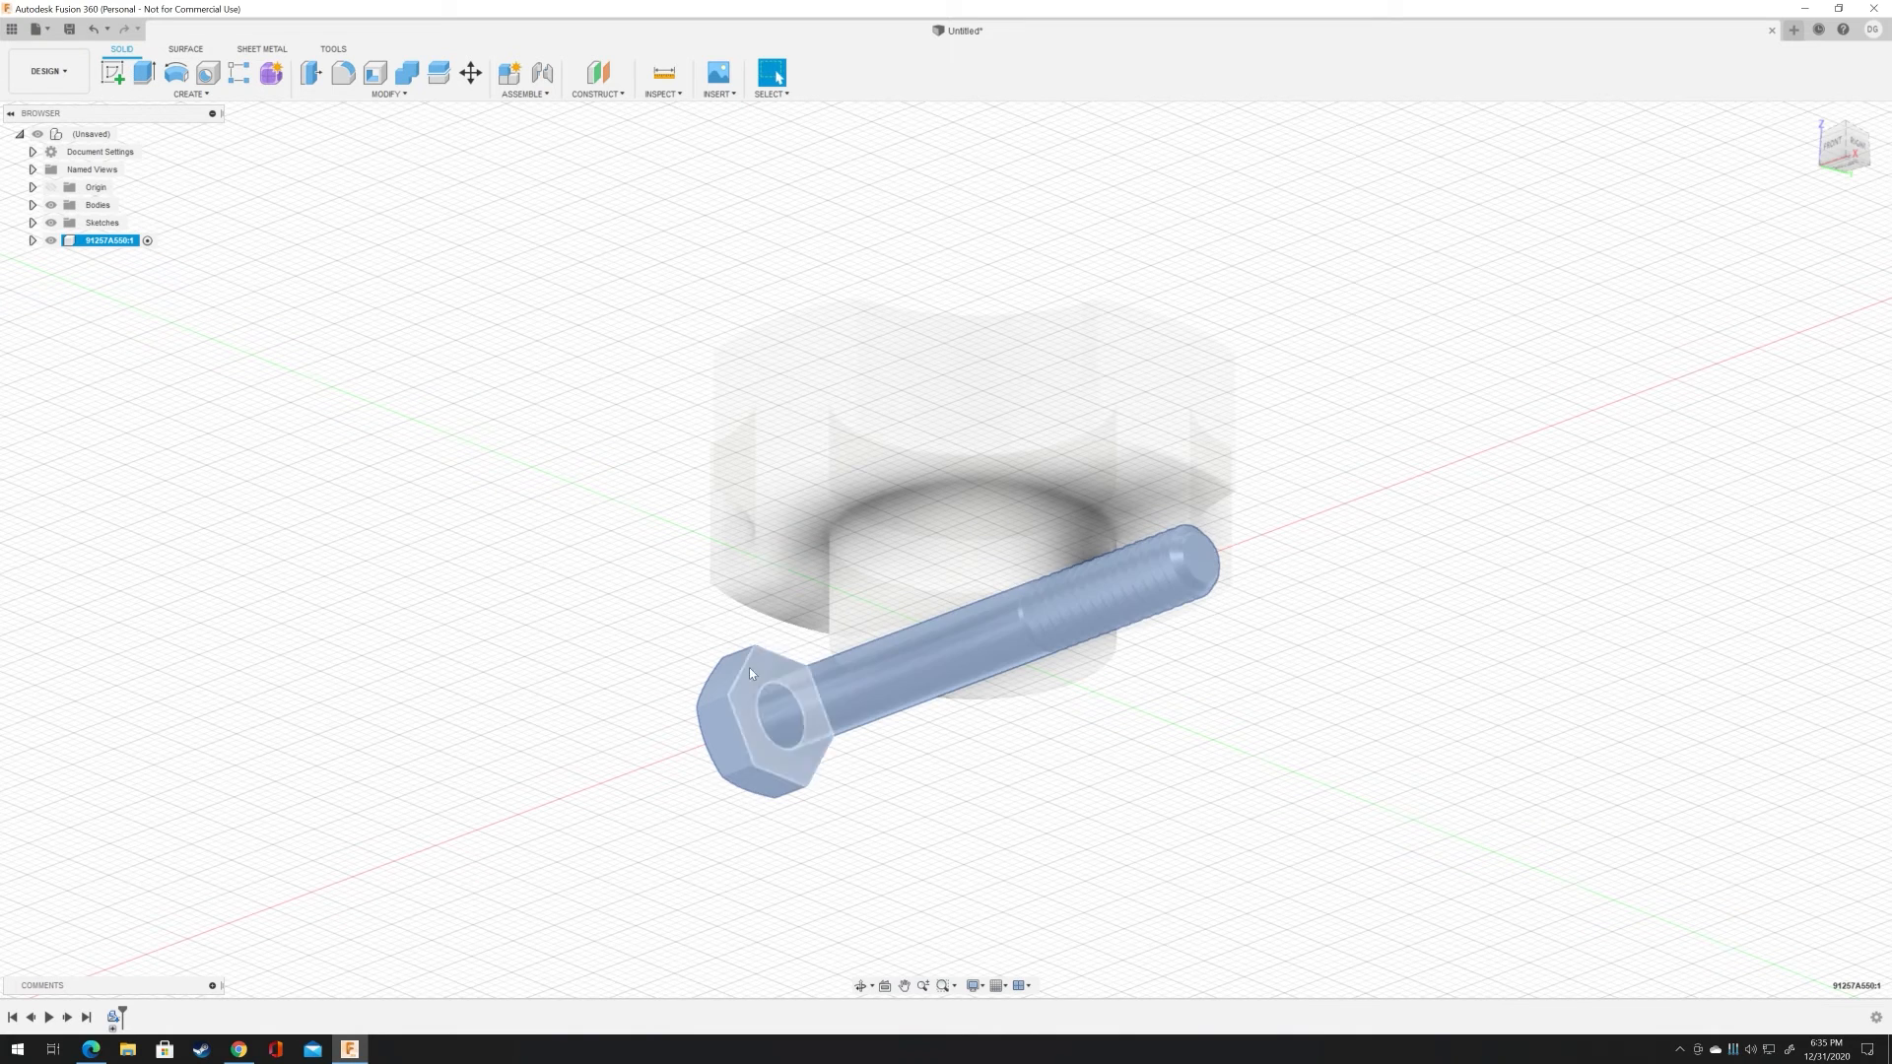
right_click(827, 700)
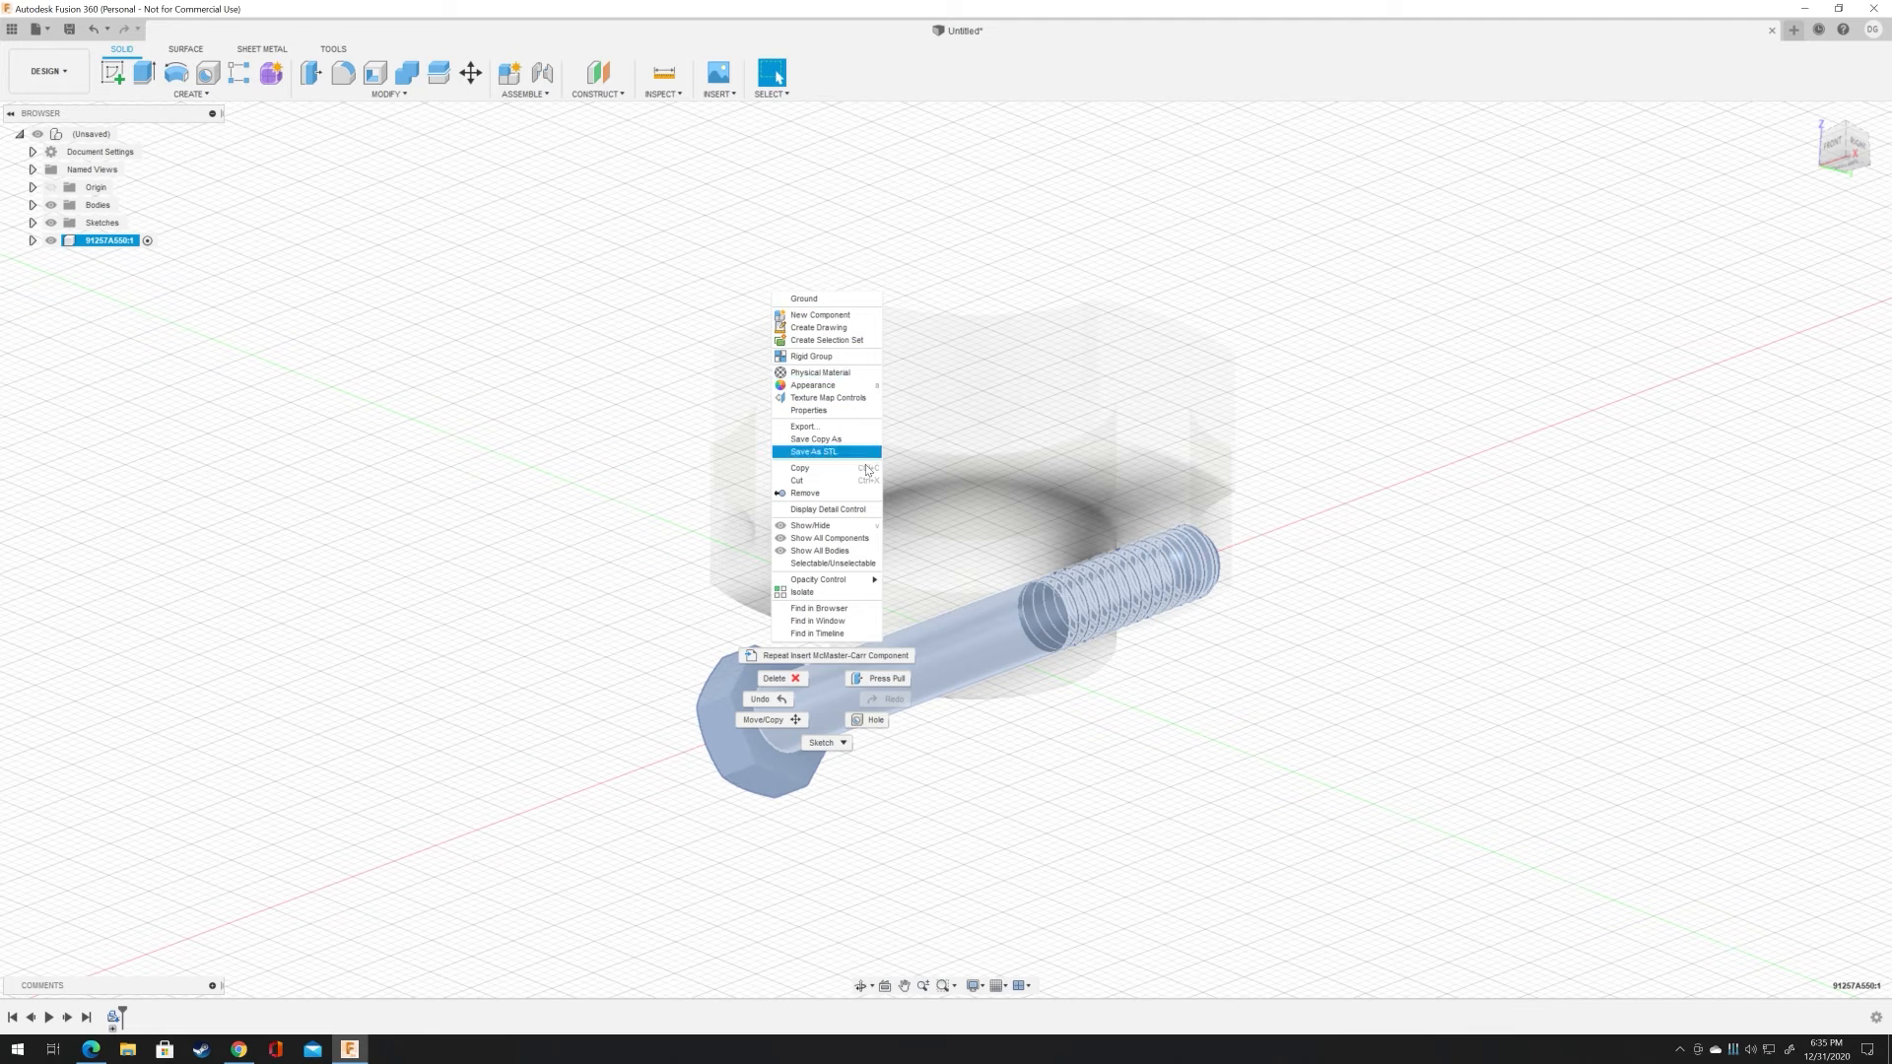
click(785, 720)
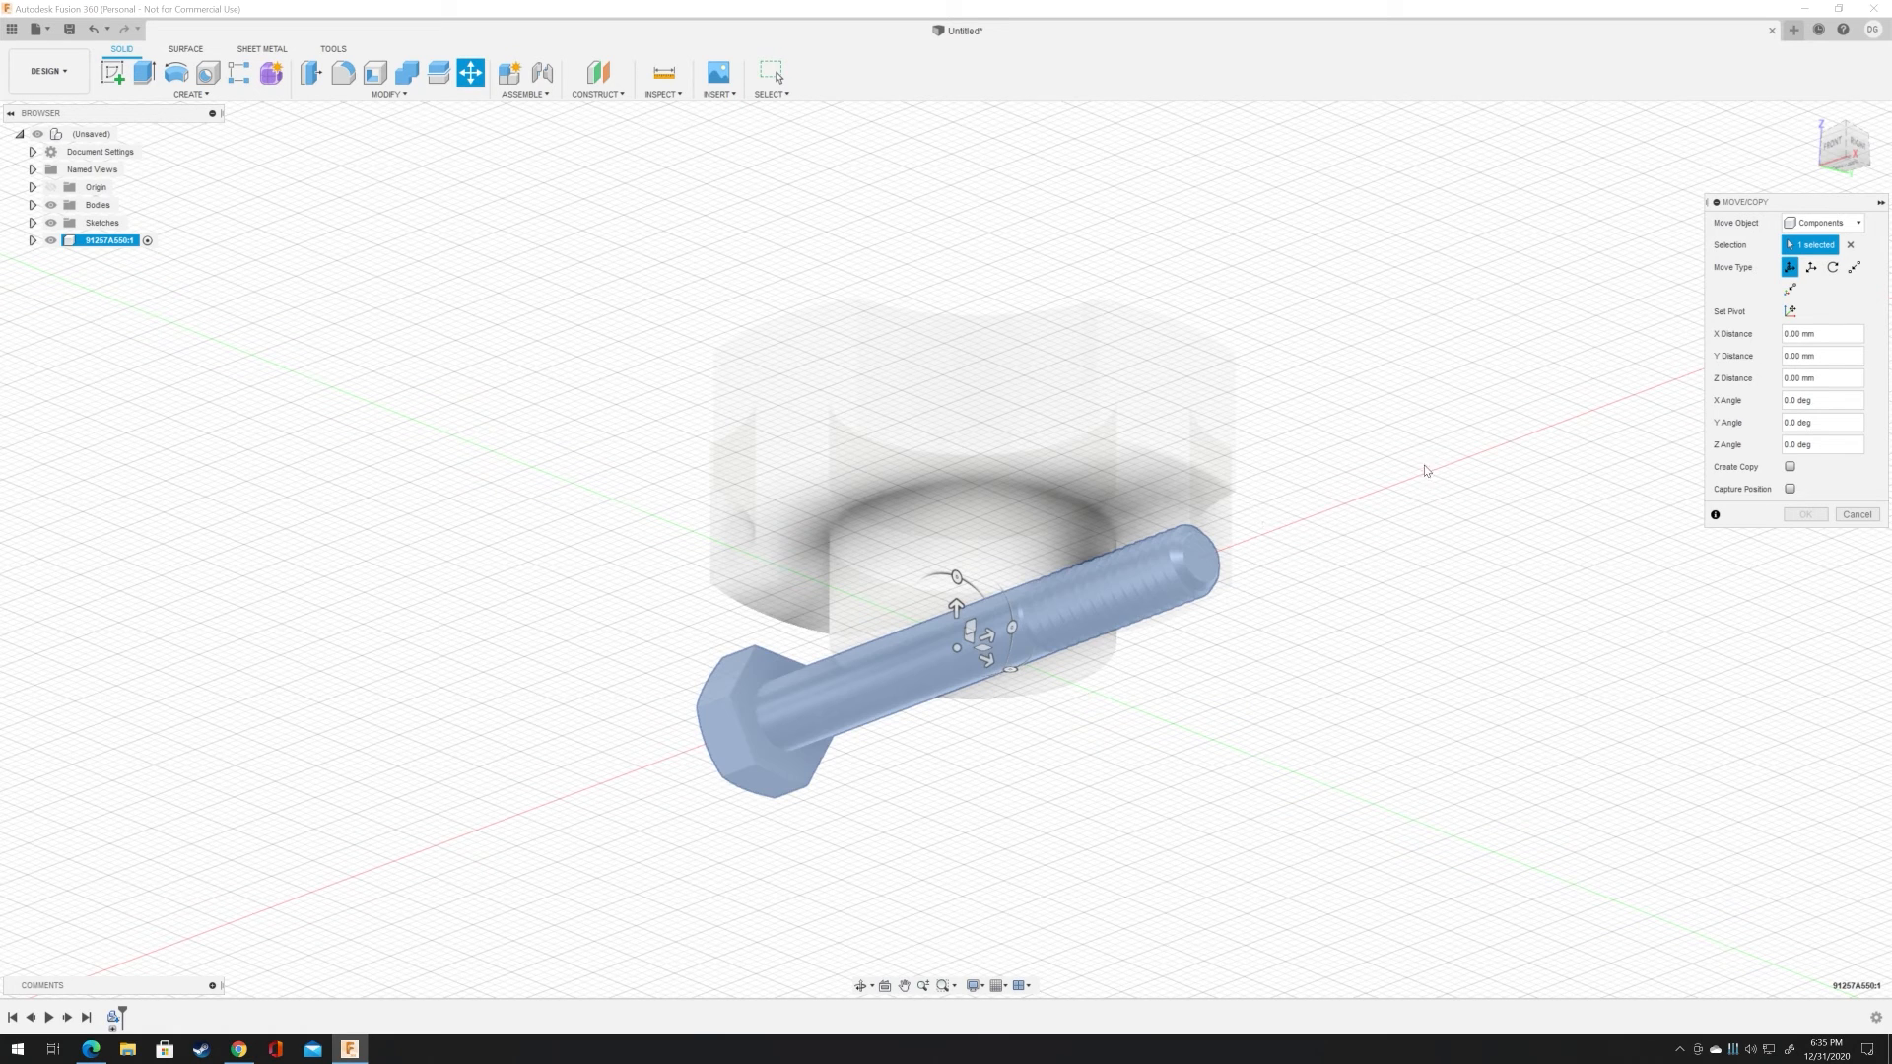
click(1842, 153)
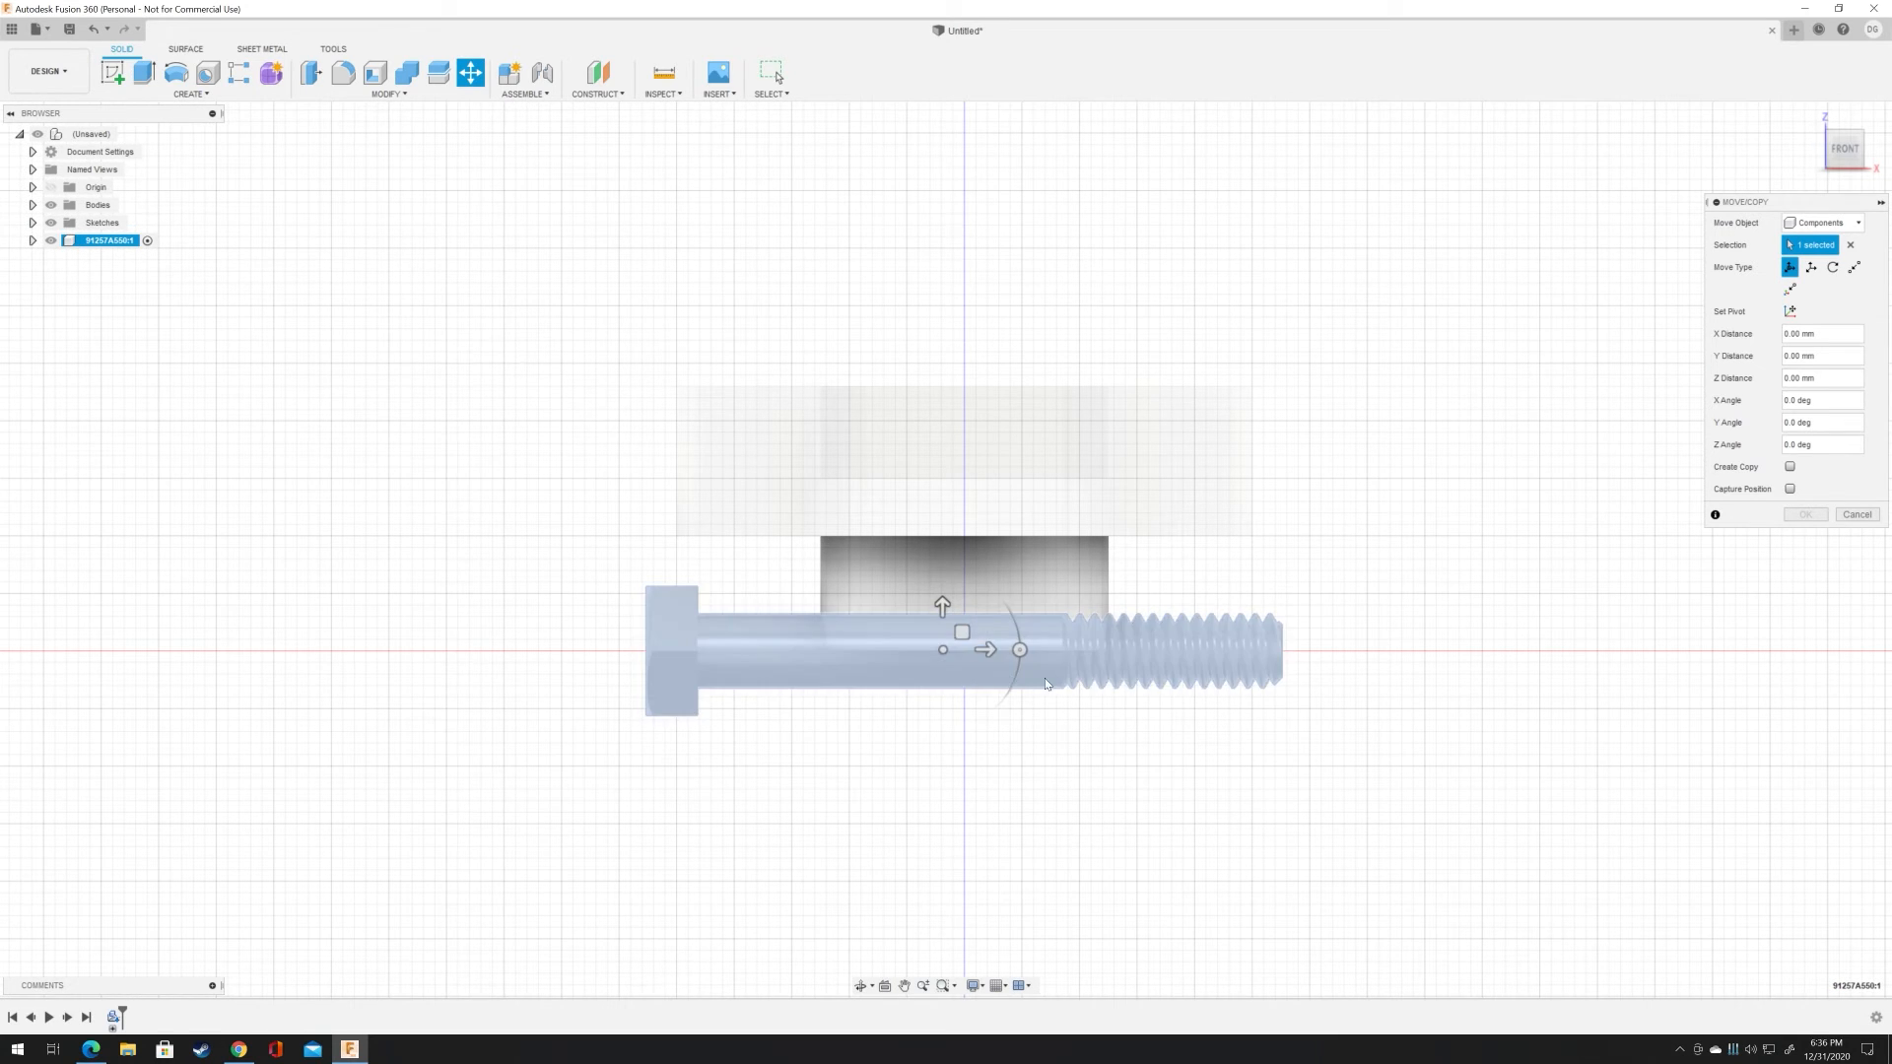
drag(1029, 661, 937, 735)
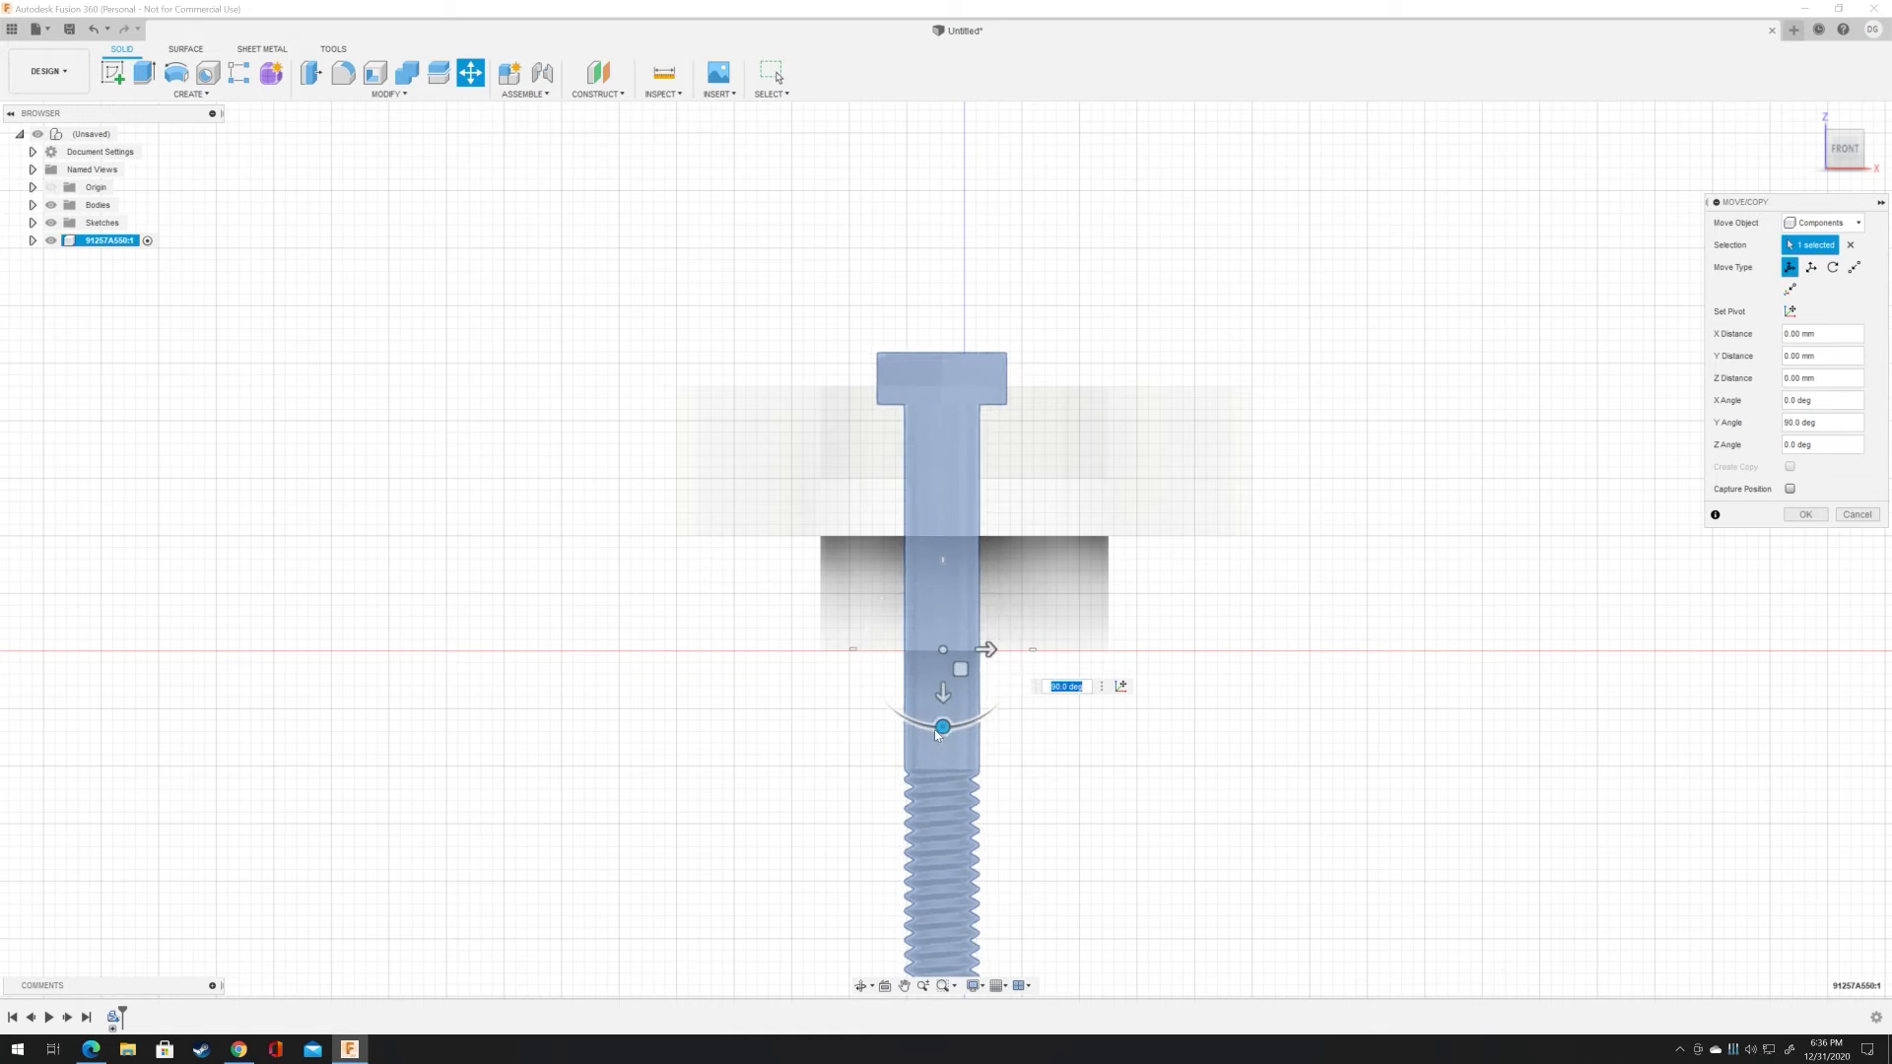
Step: Shift the upright screw sideways about 1.93 mm along the move's Z direction to line it up with the knob's centre axis
click(988, 652)
drag(998, 667, 1017, 667)
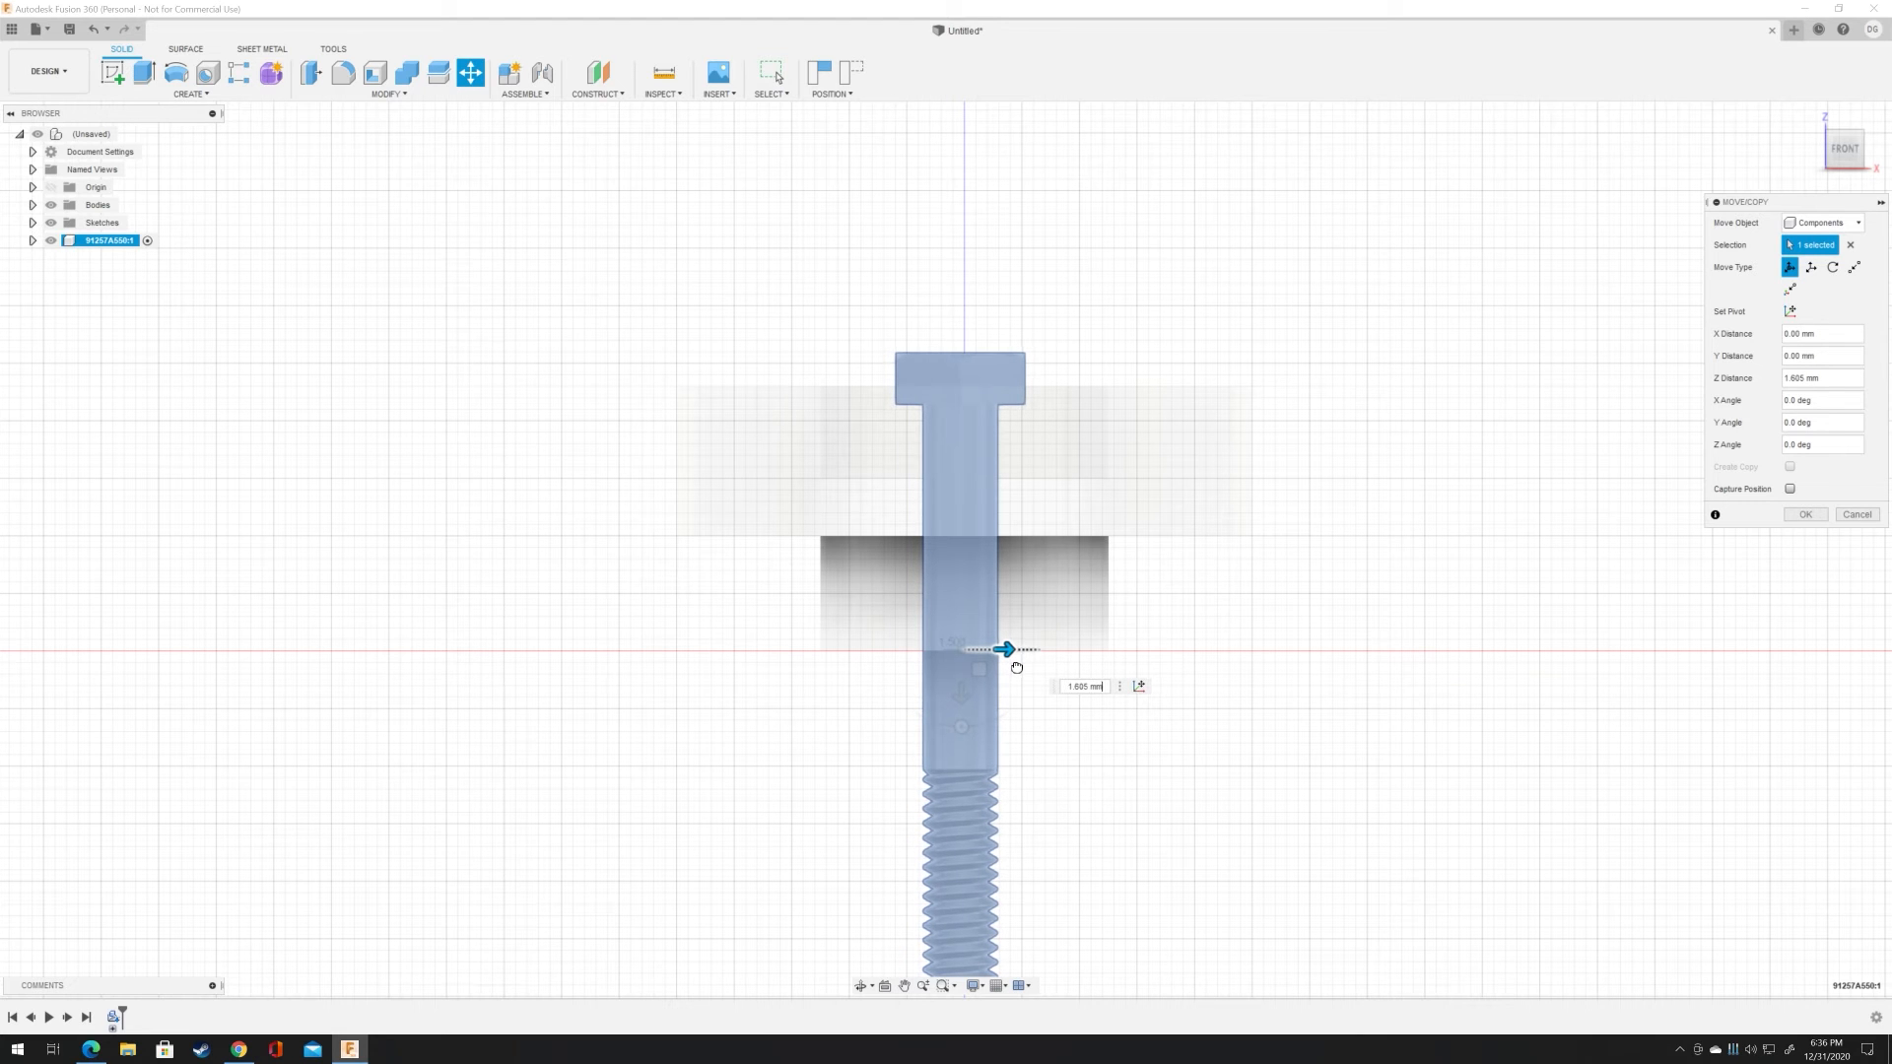
drag(1017, 667, 1021, 667)
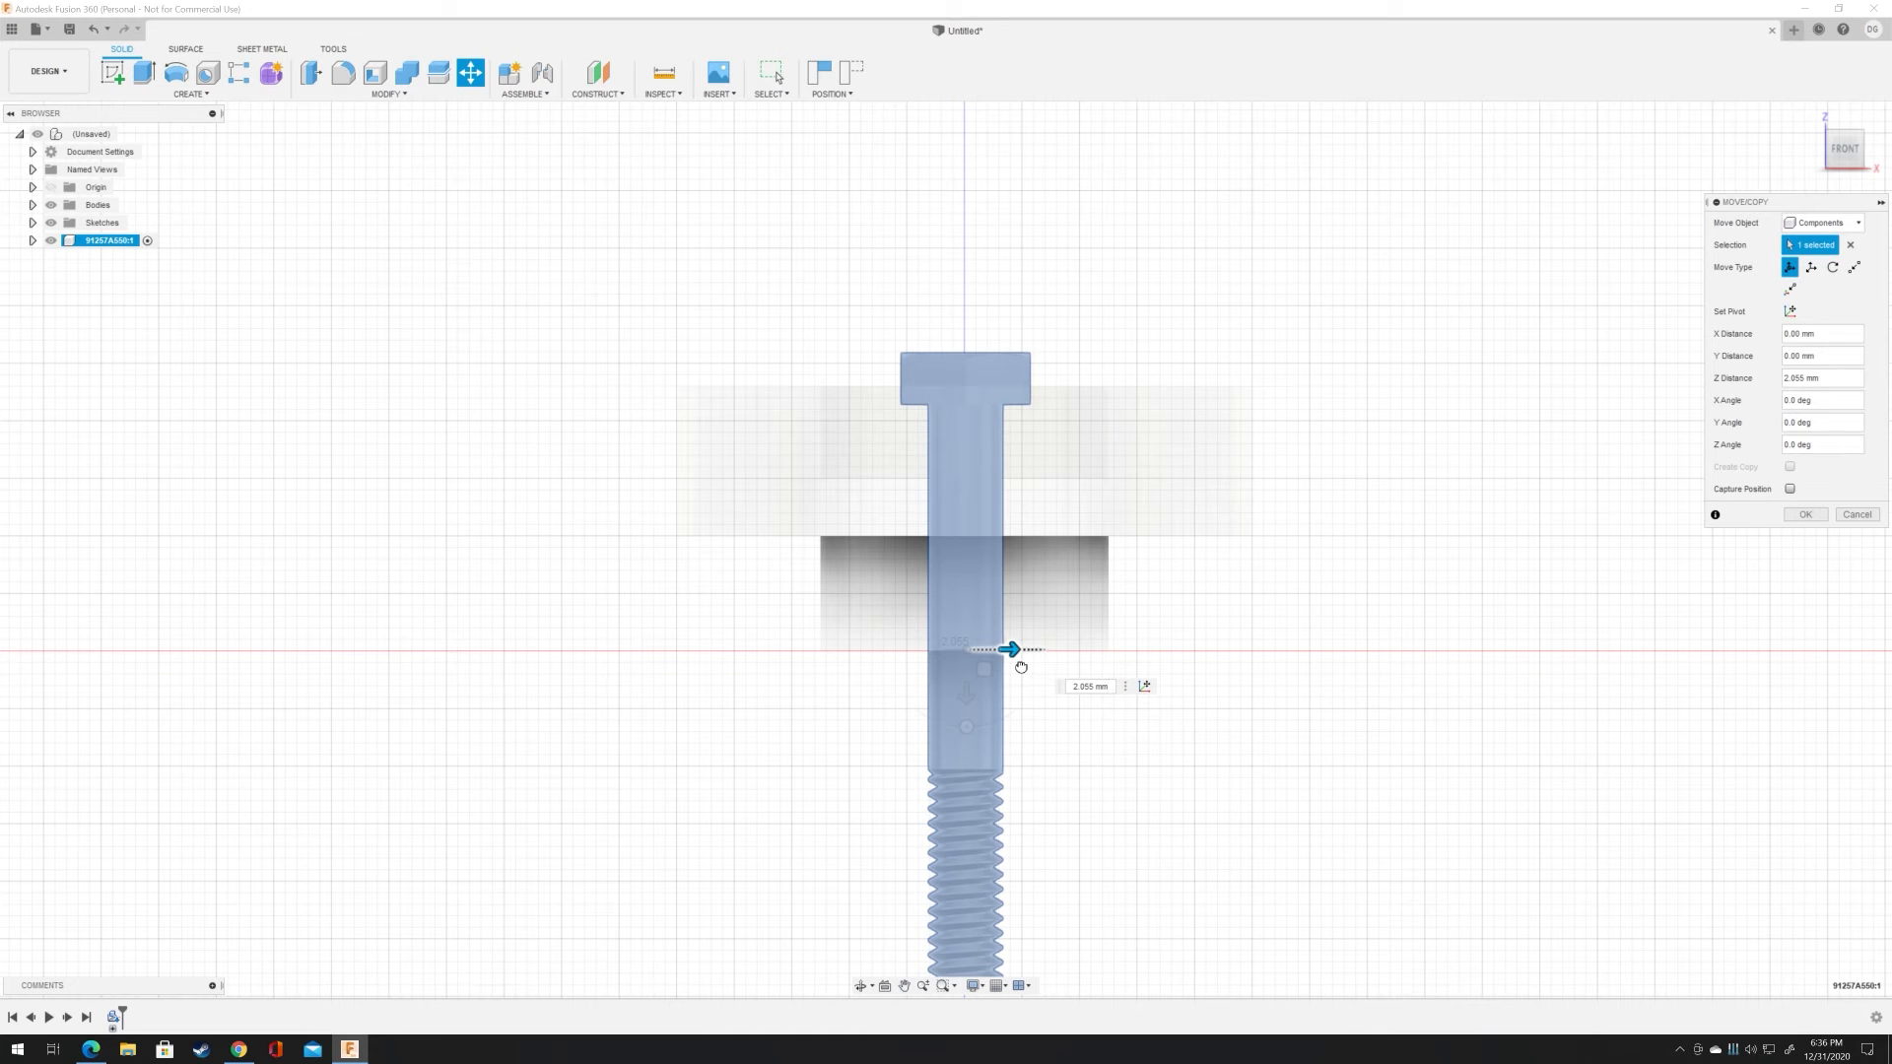
drag(1020, 667, 1021, 667)
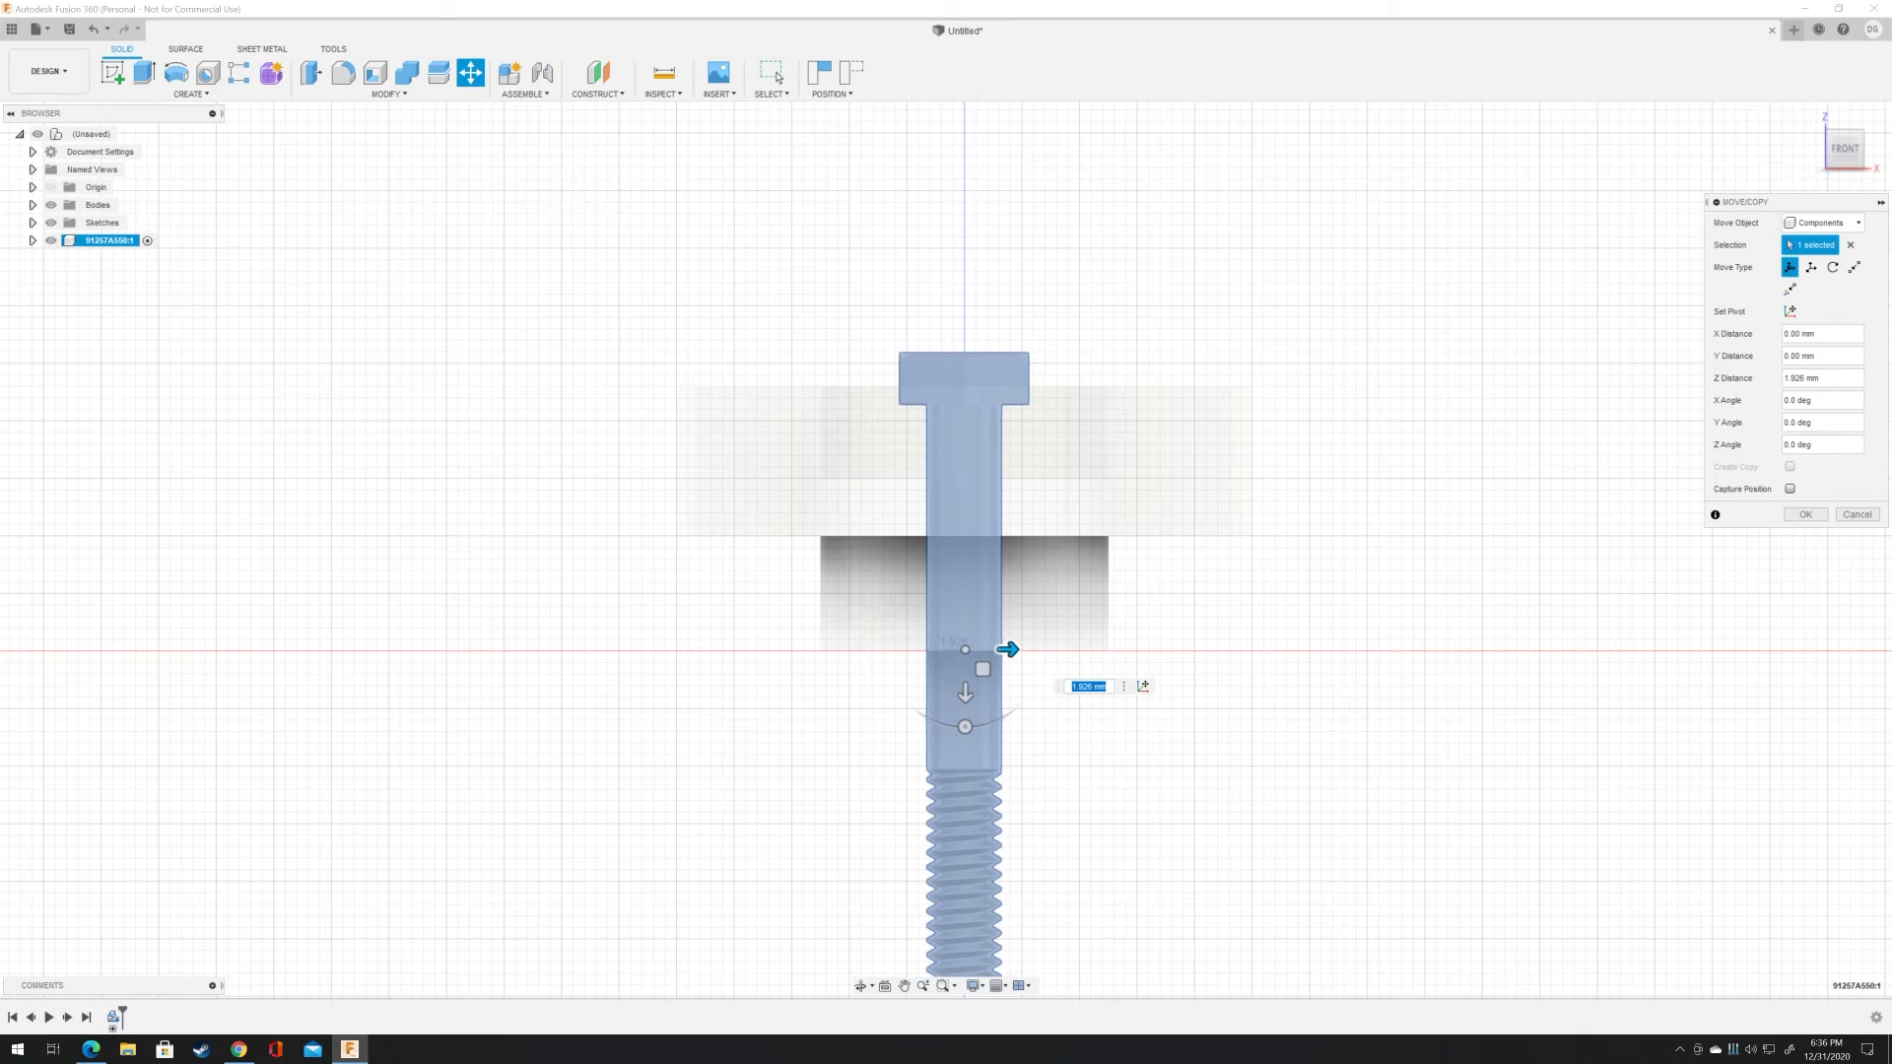
Step: Fine-tune the screw head's centring in the knob's round recess by about -0.064 mm in both the Y and Z directions
click(1850, 131)
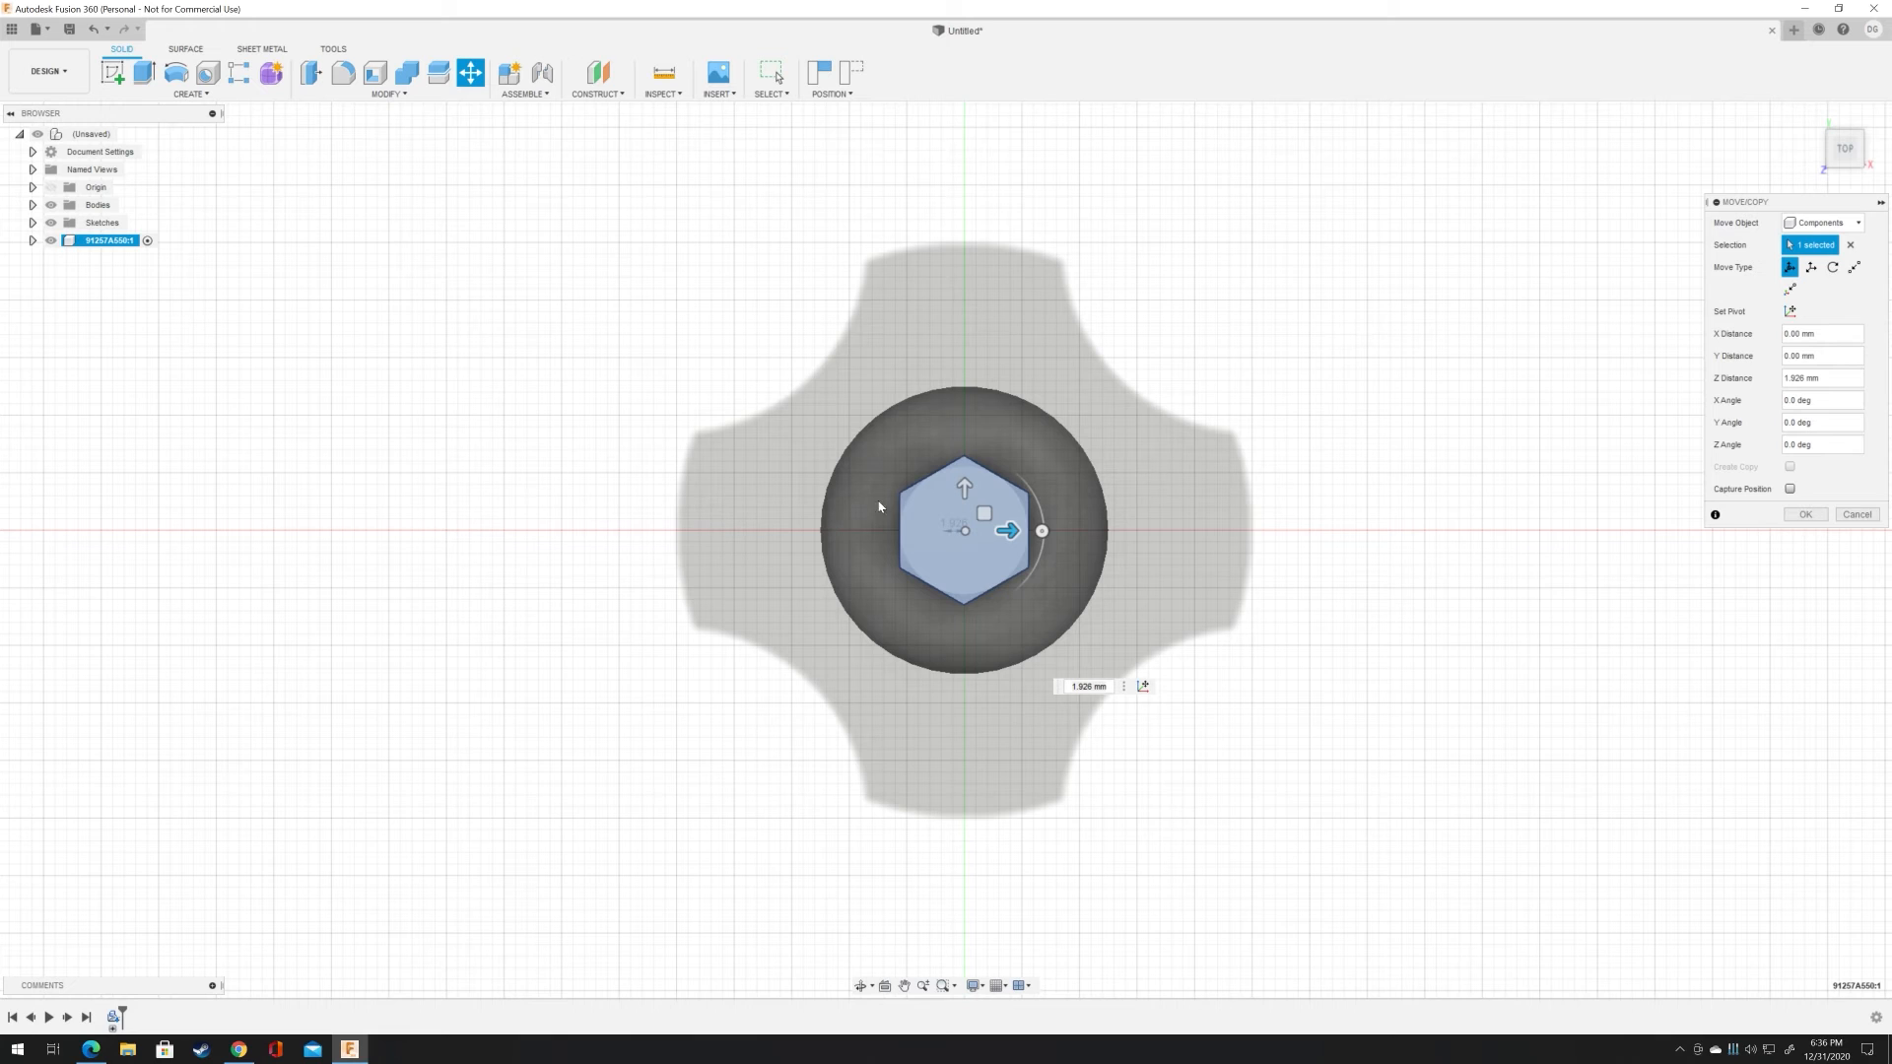
click(970, 498)
drag(970, 499, 968, 497)
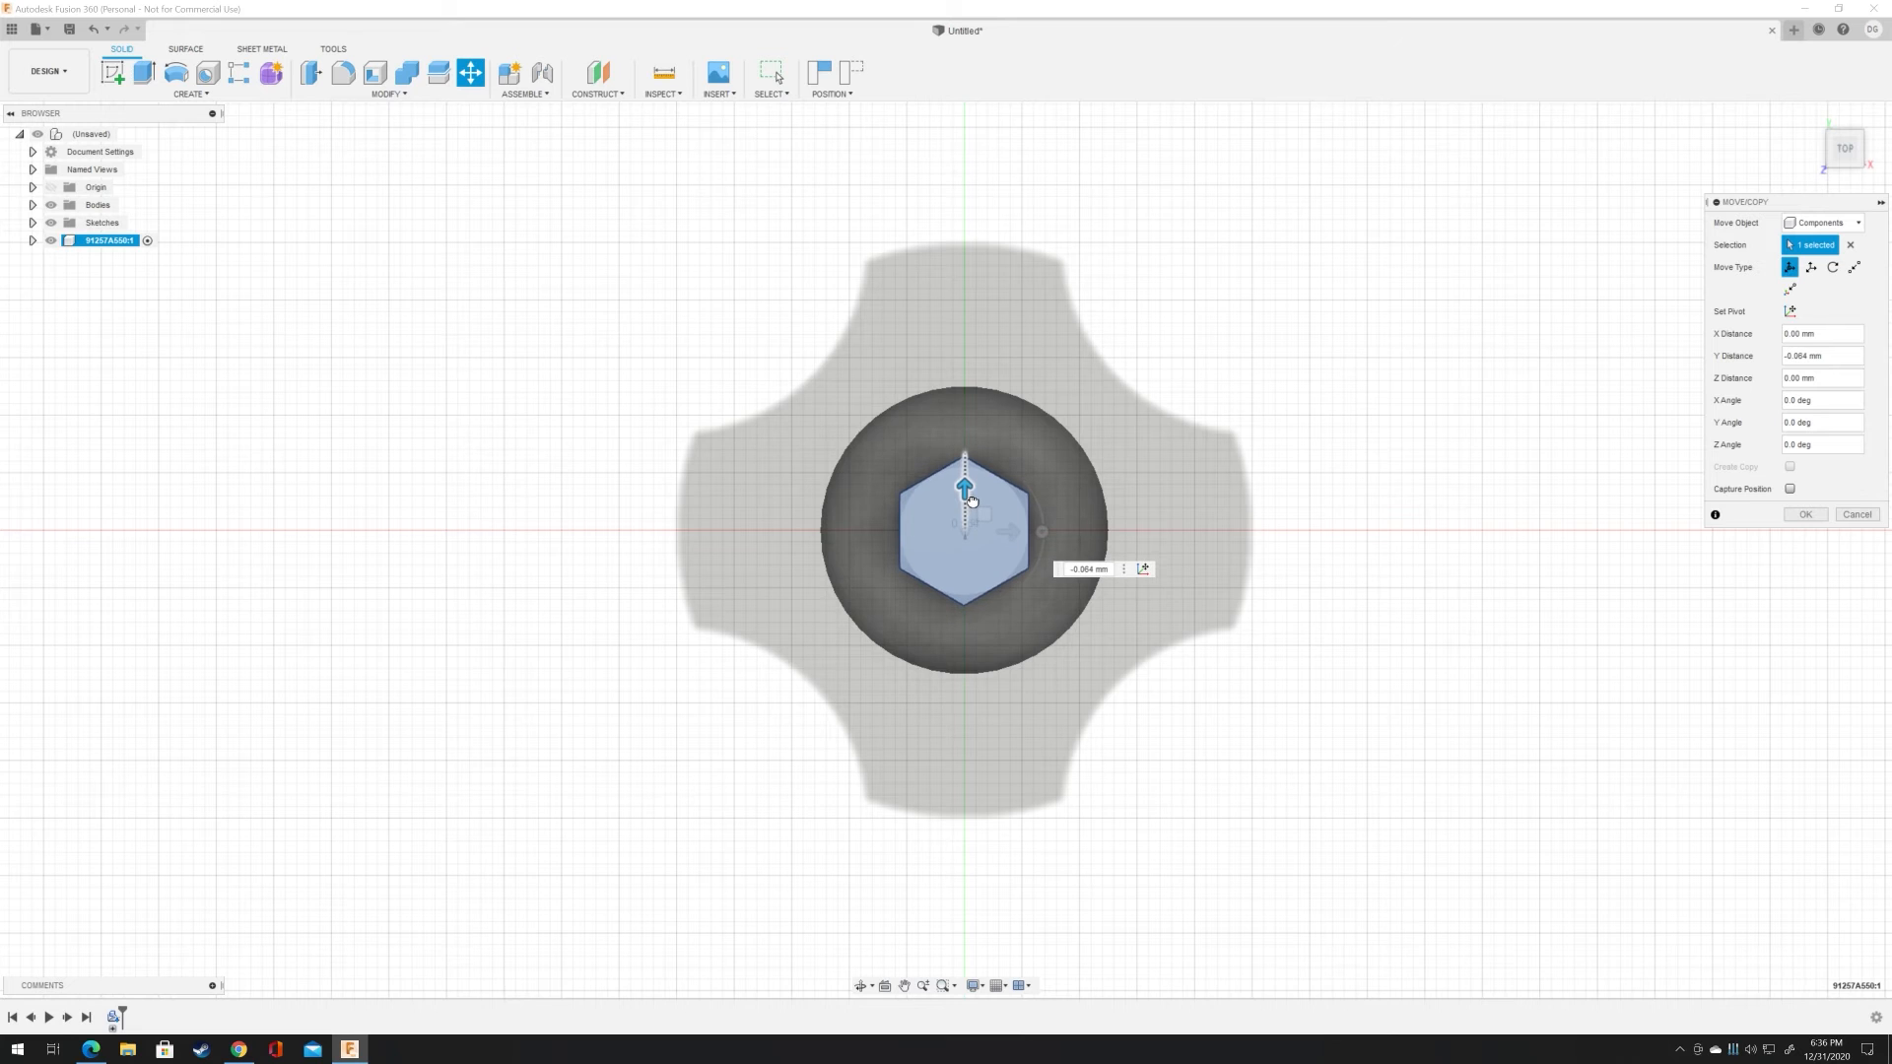
click(1014, 540)
drag(1015, 547, 1014, 545)
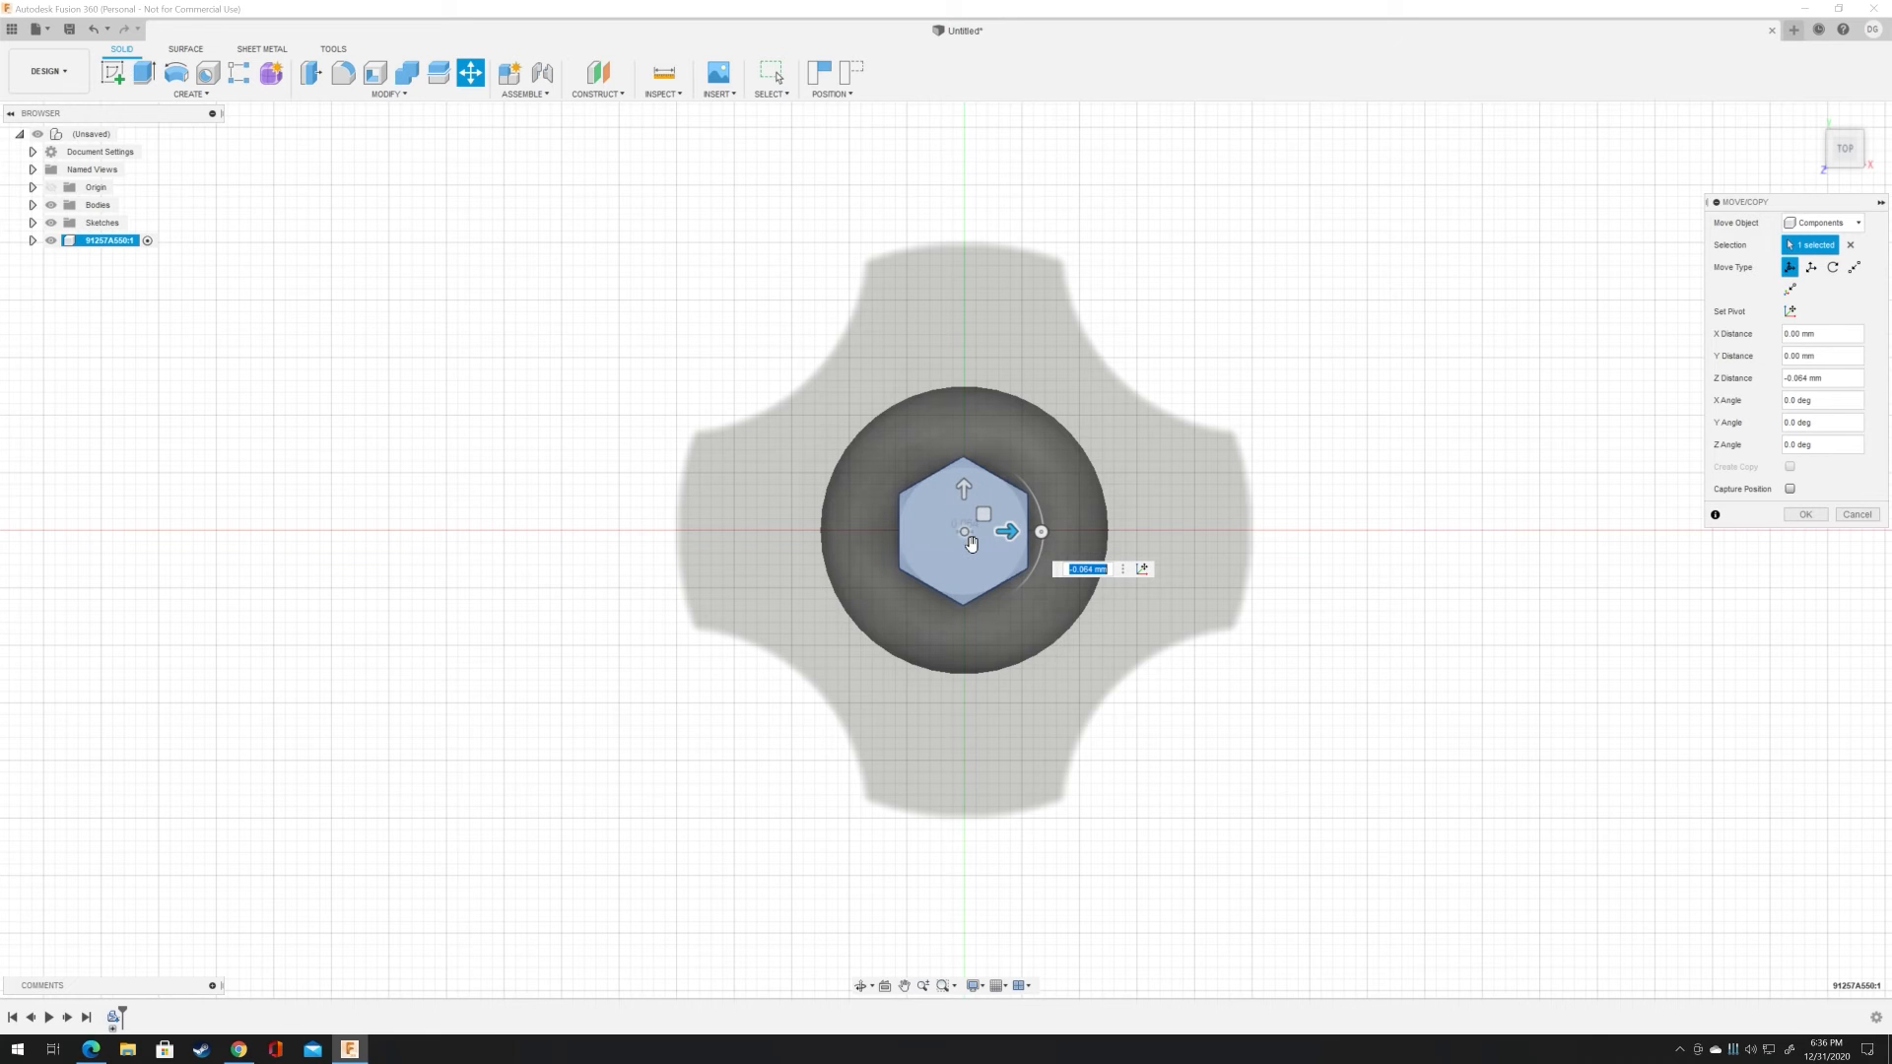
click(967, 533)
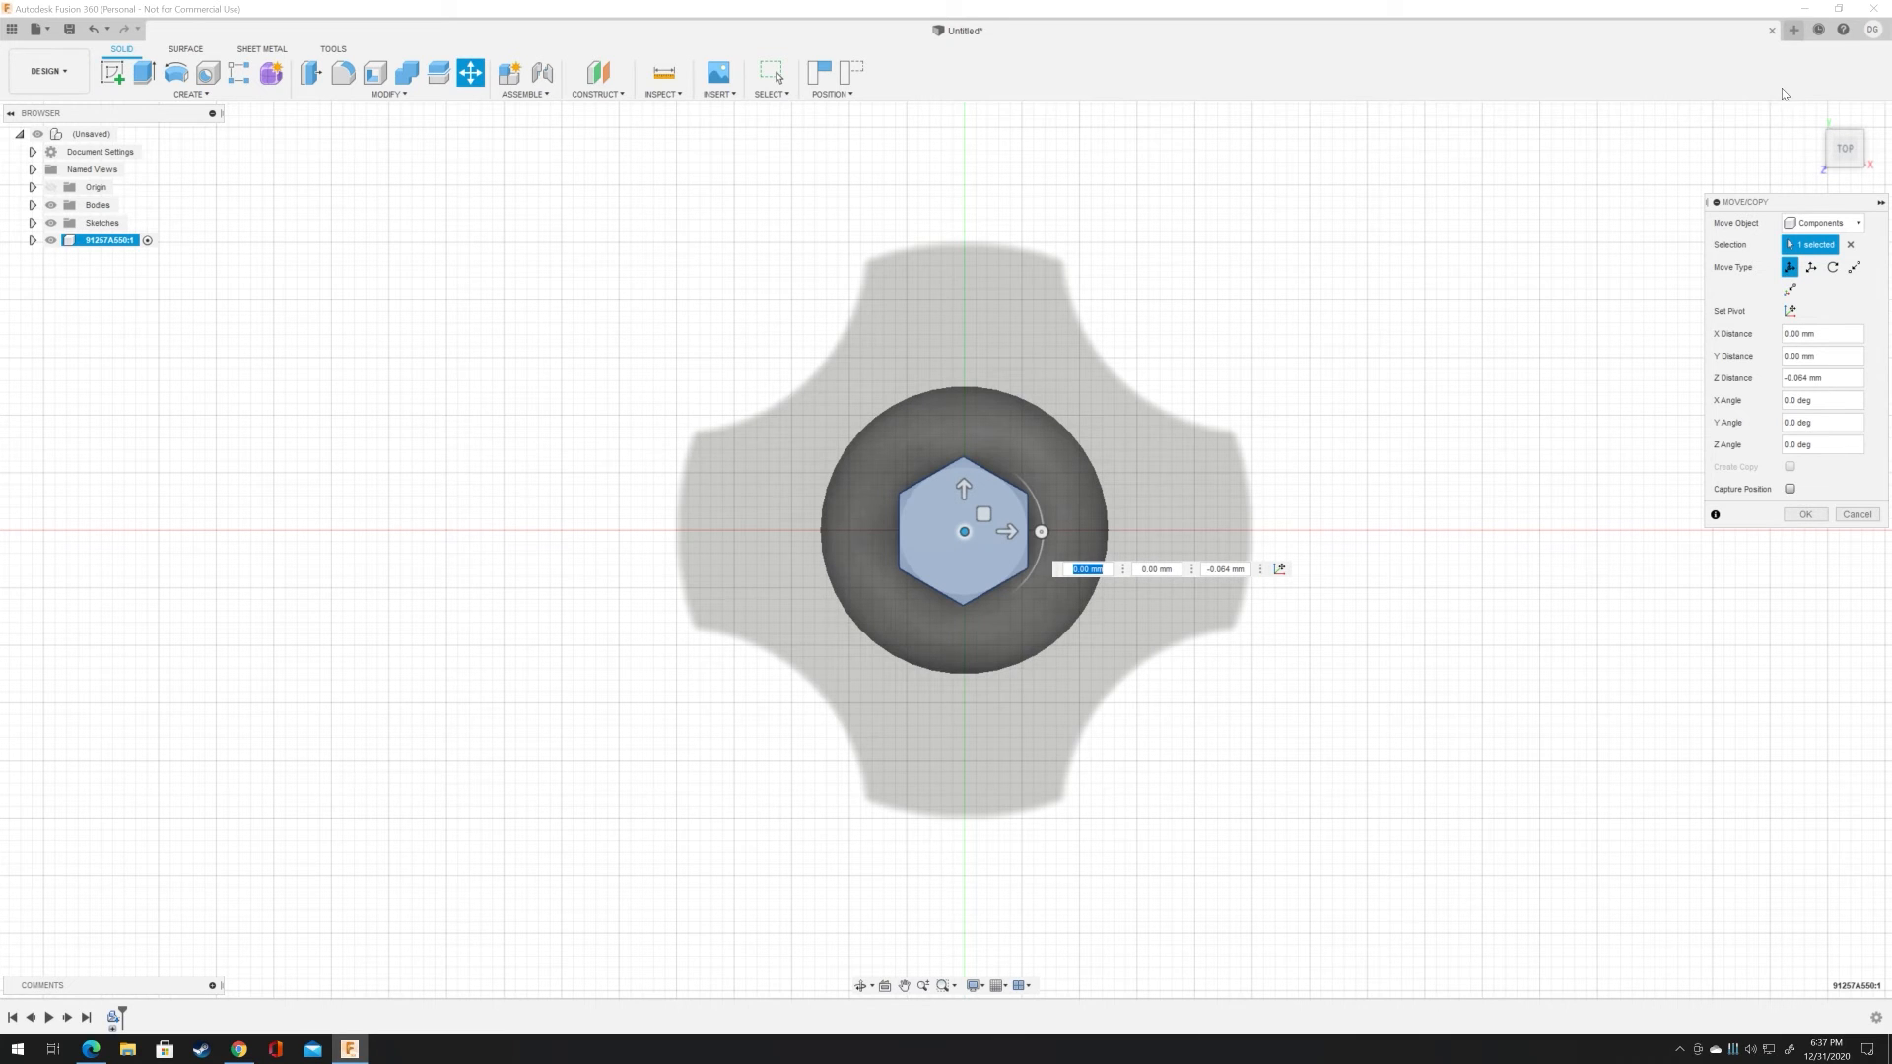
Step: Lower the screw about 10.21 mm along its axis so its head sits inside the knob, and accept the move
click(1845, 179)
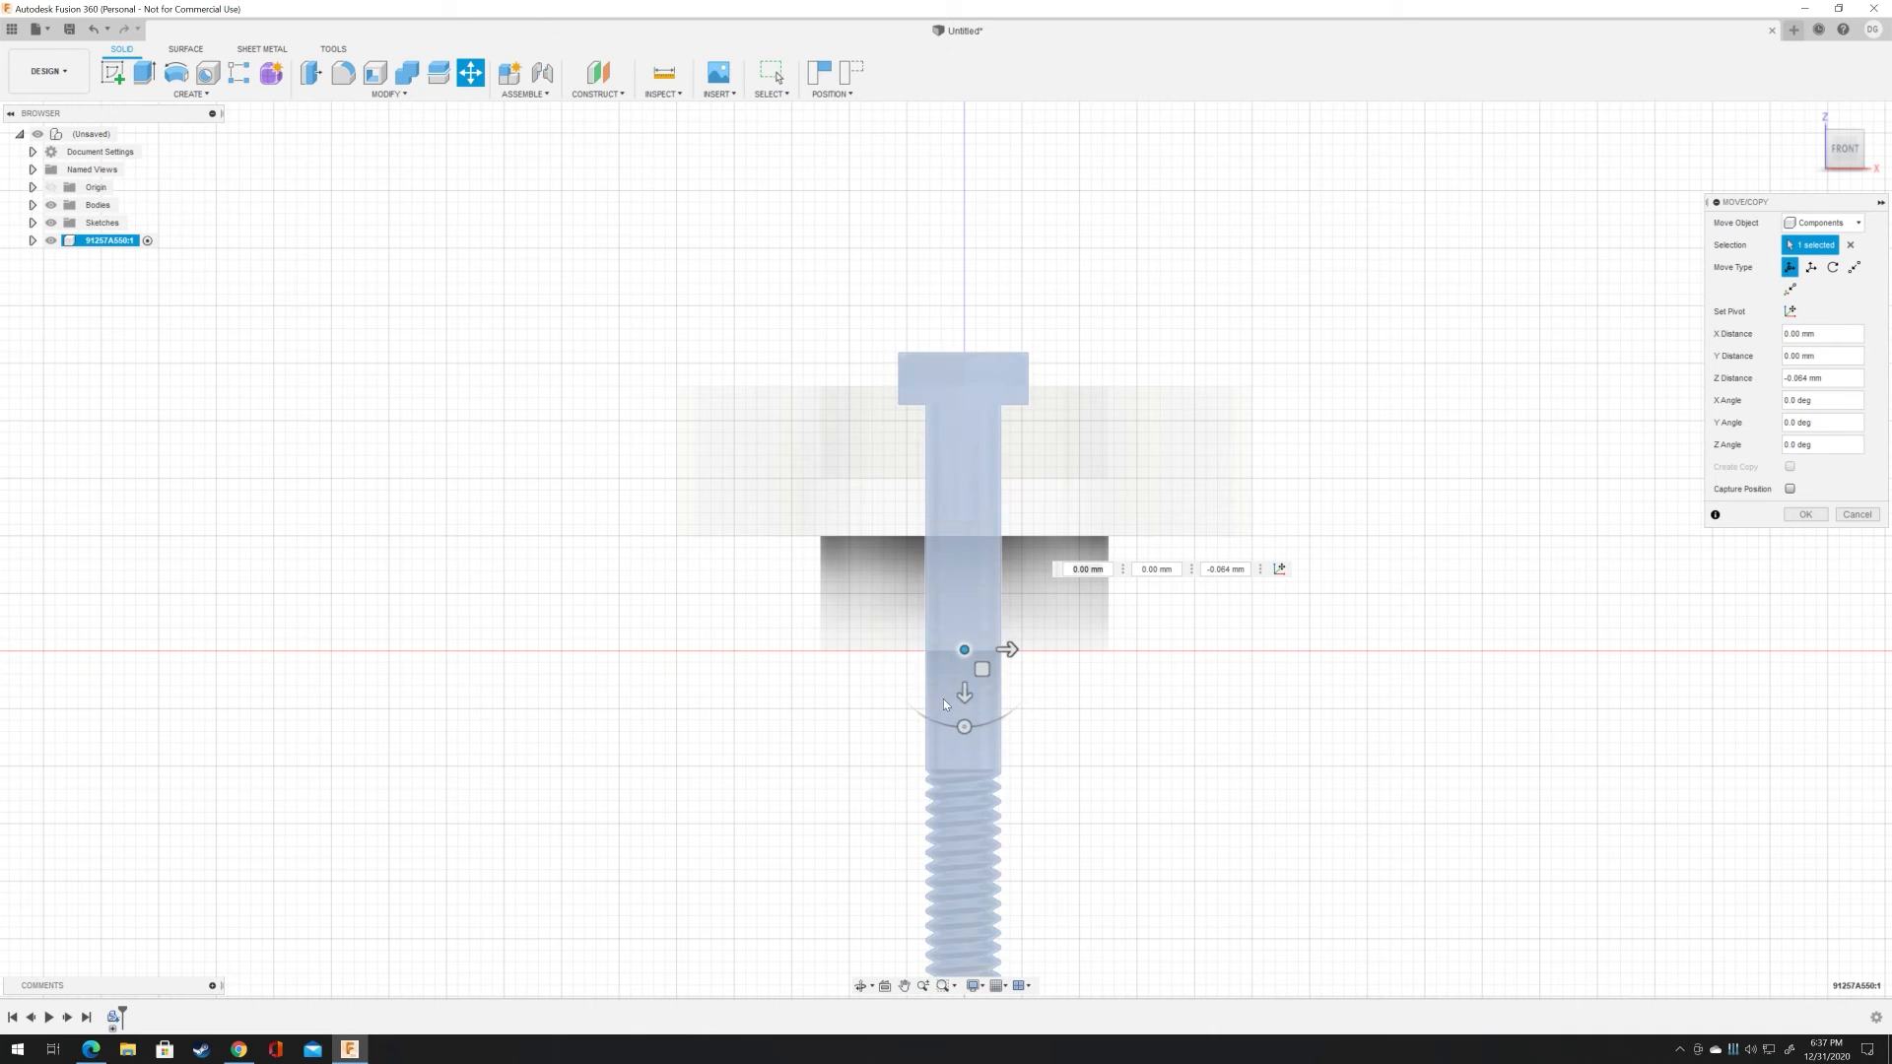
drag(968, 707, 985, 831)
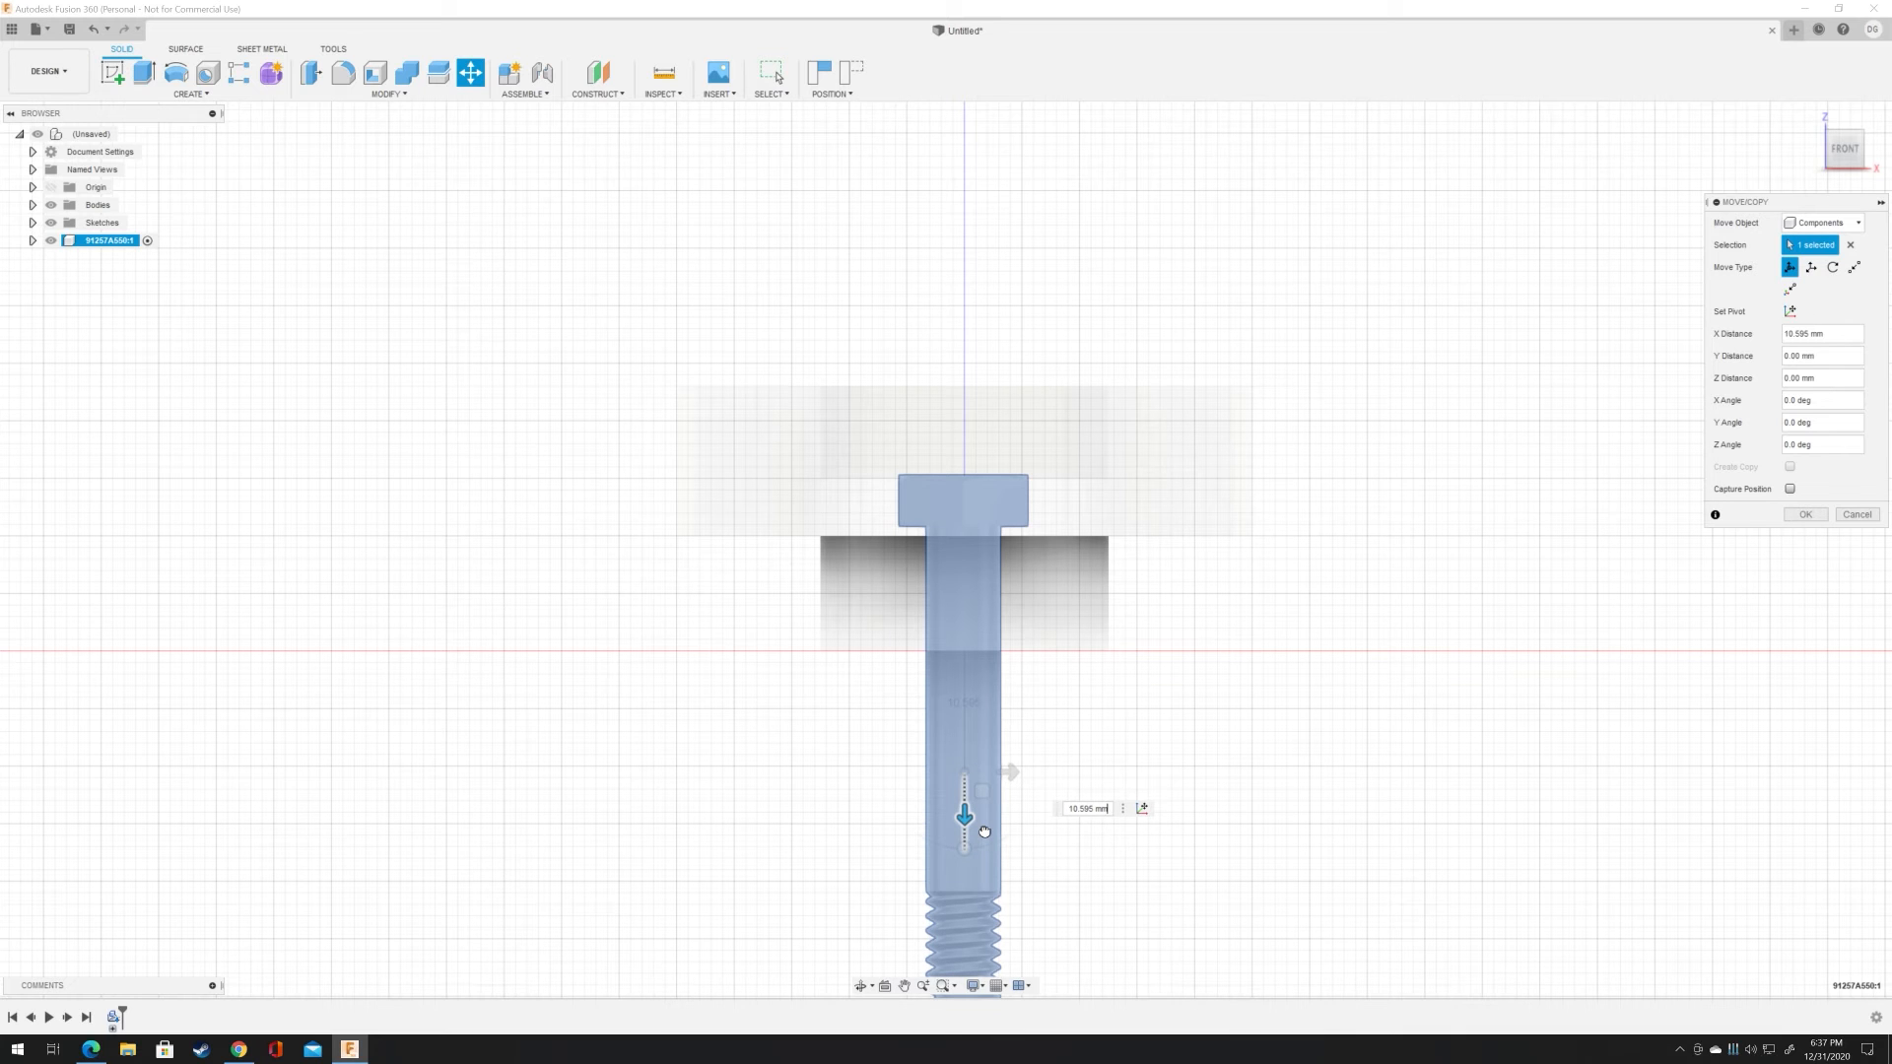
drag(986, 832, 986, 833)
mouse_move(1848, 149)
mouse_down()
mouse_move(1857, 347)
mouse_move(1854, 150)
mouse_up()
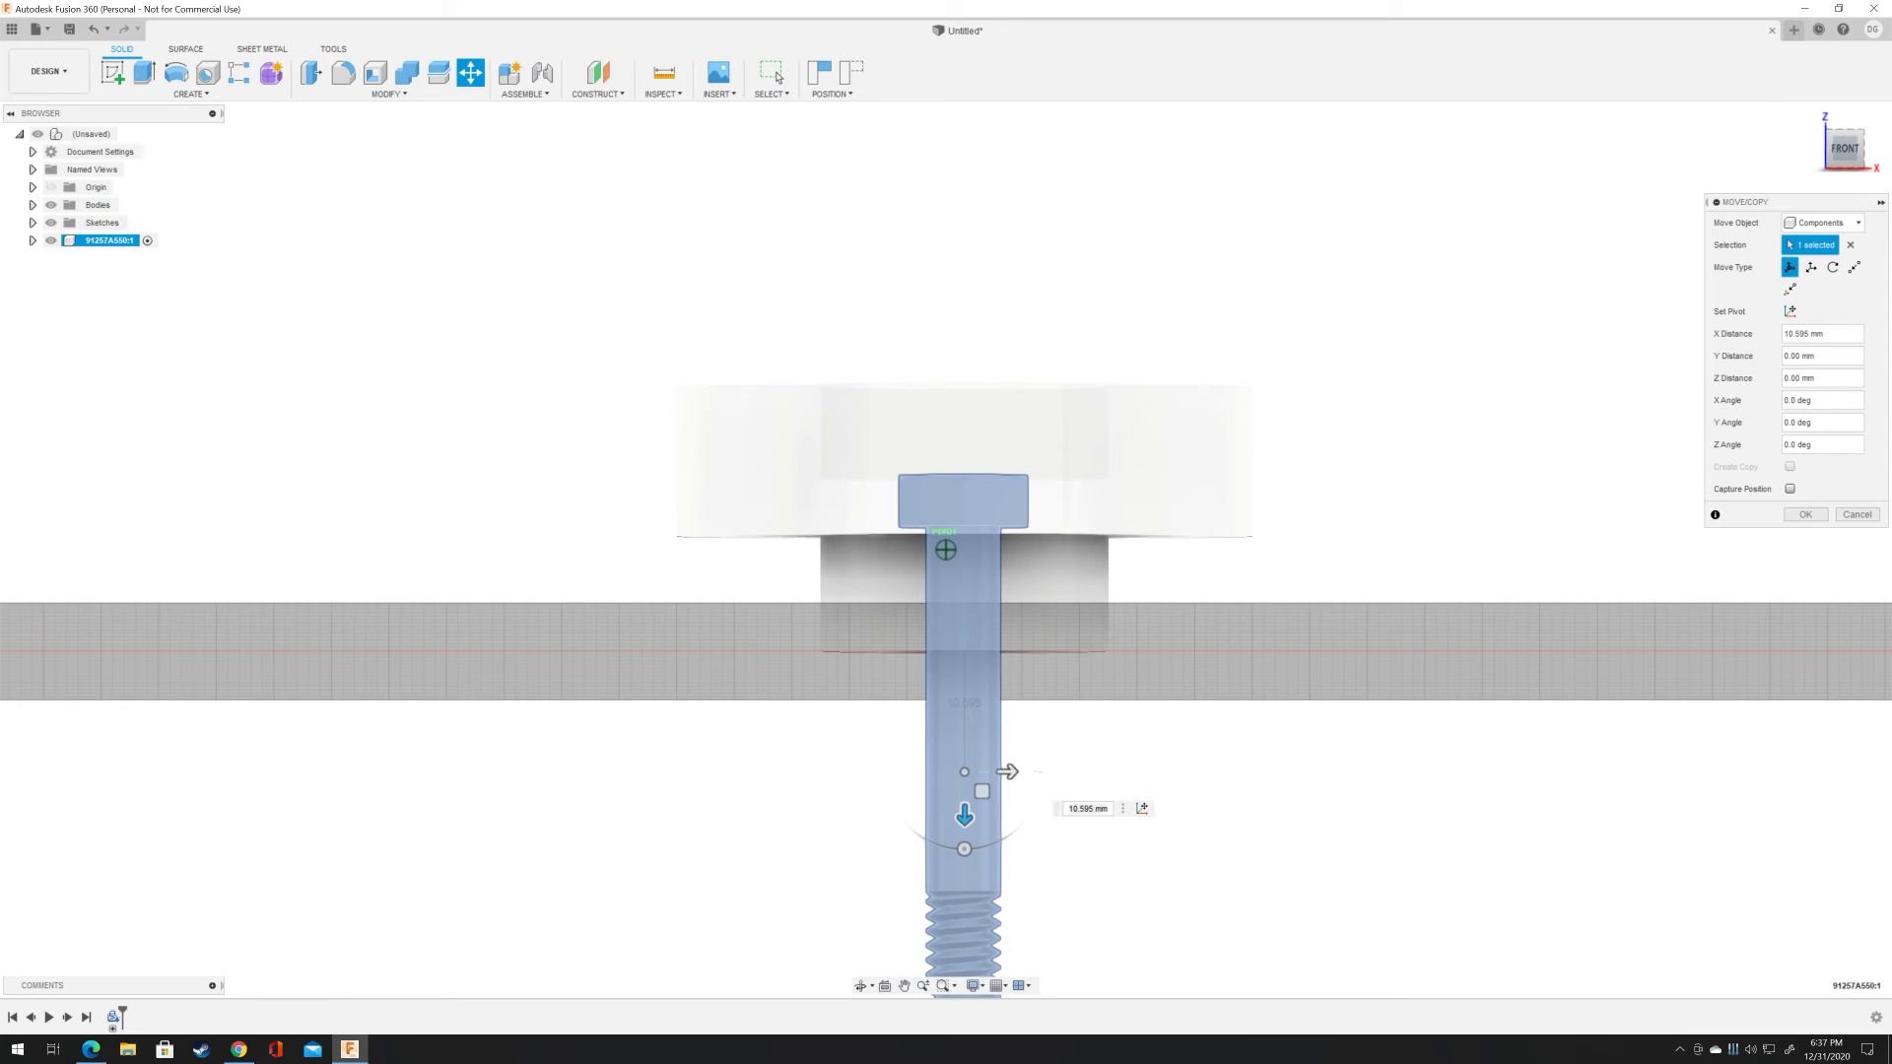
click(1860, 163)
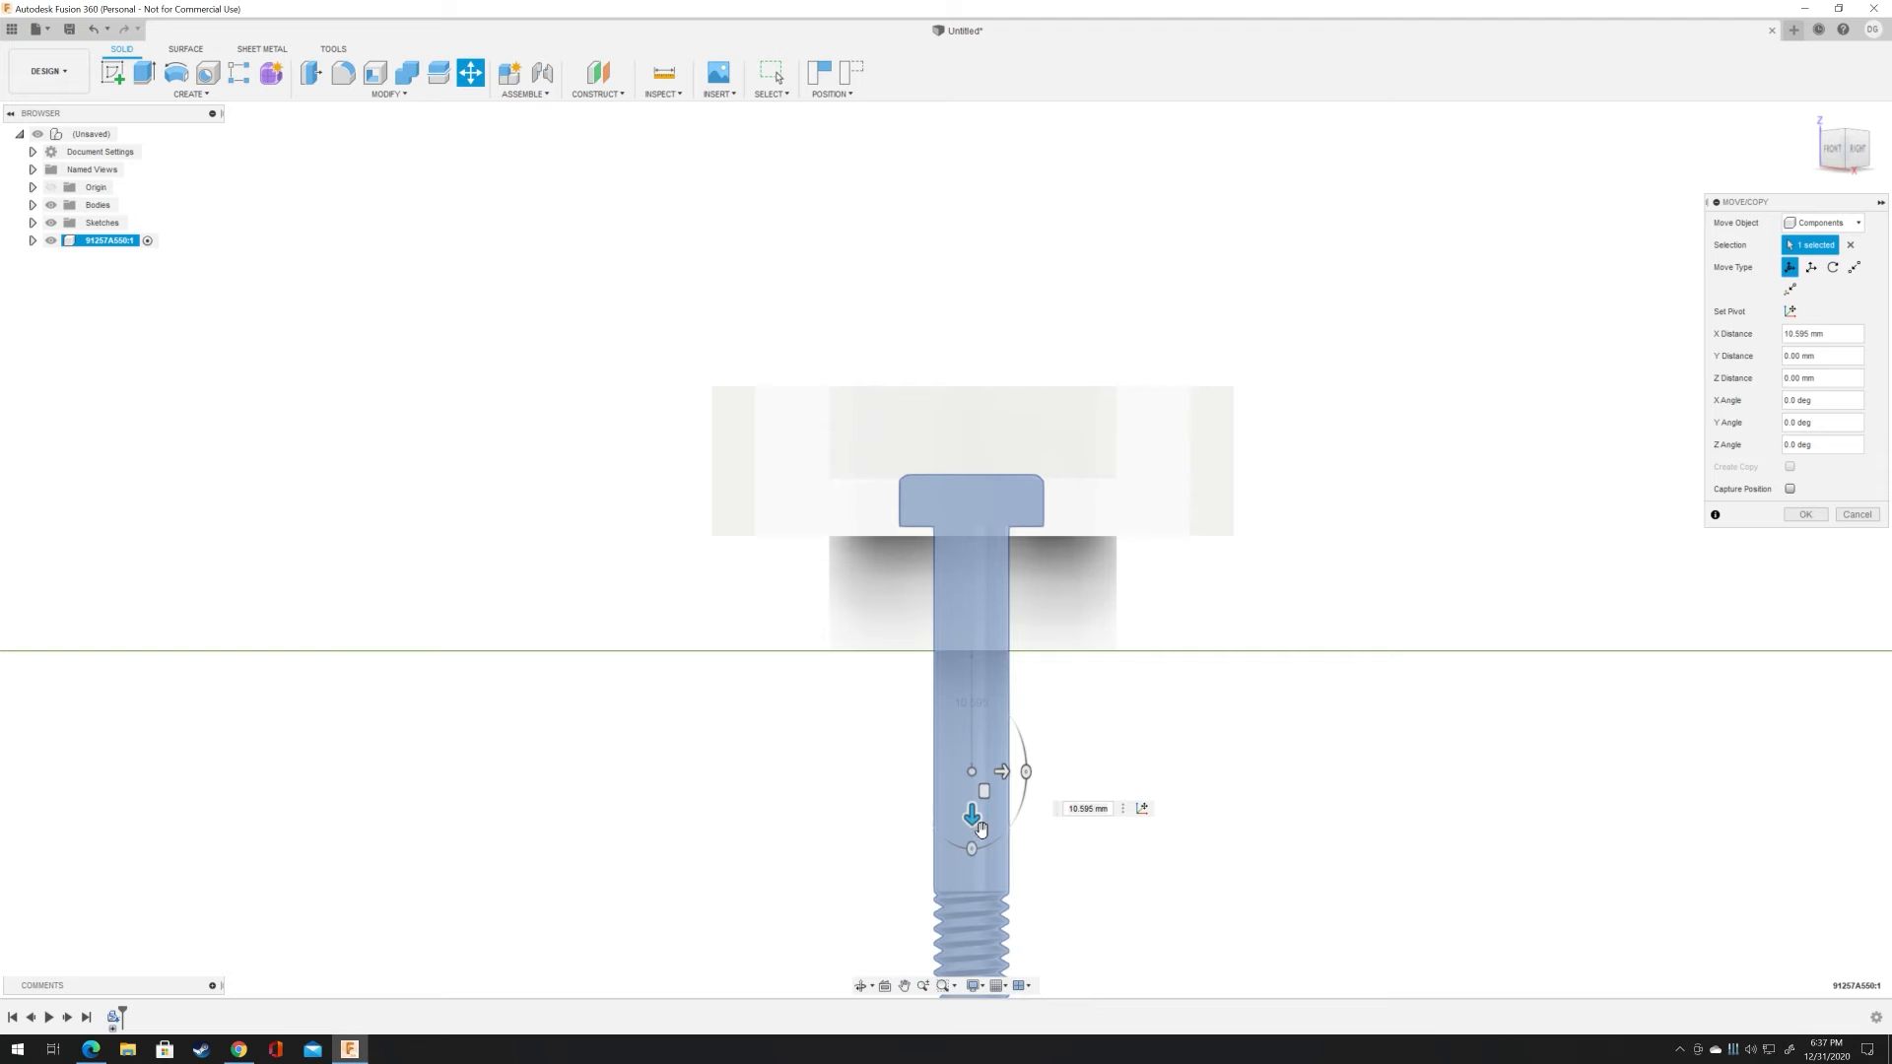
drag(979, 830, 980, 826)
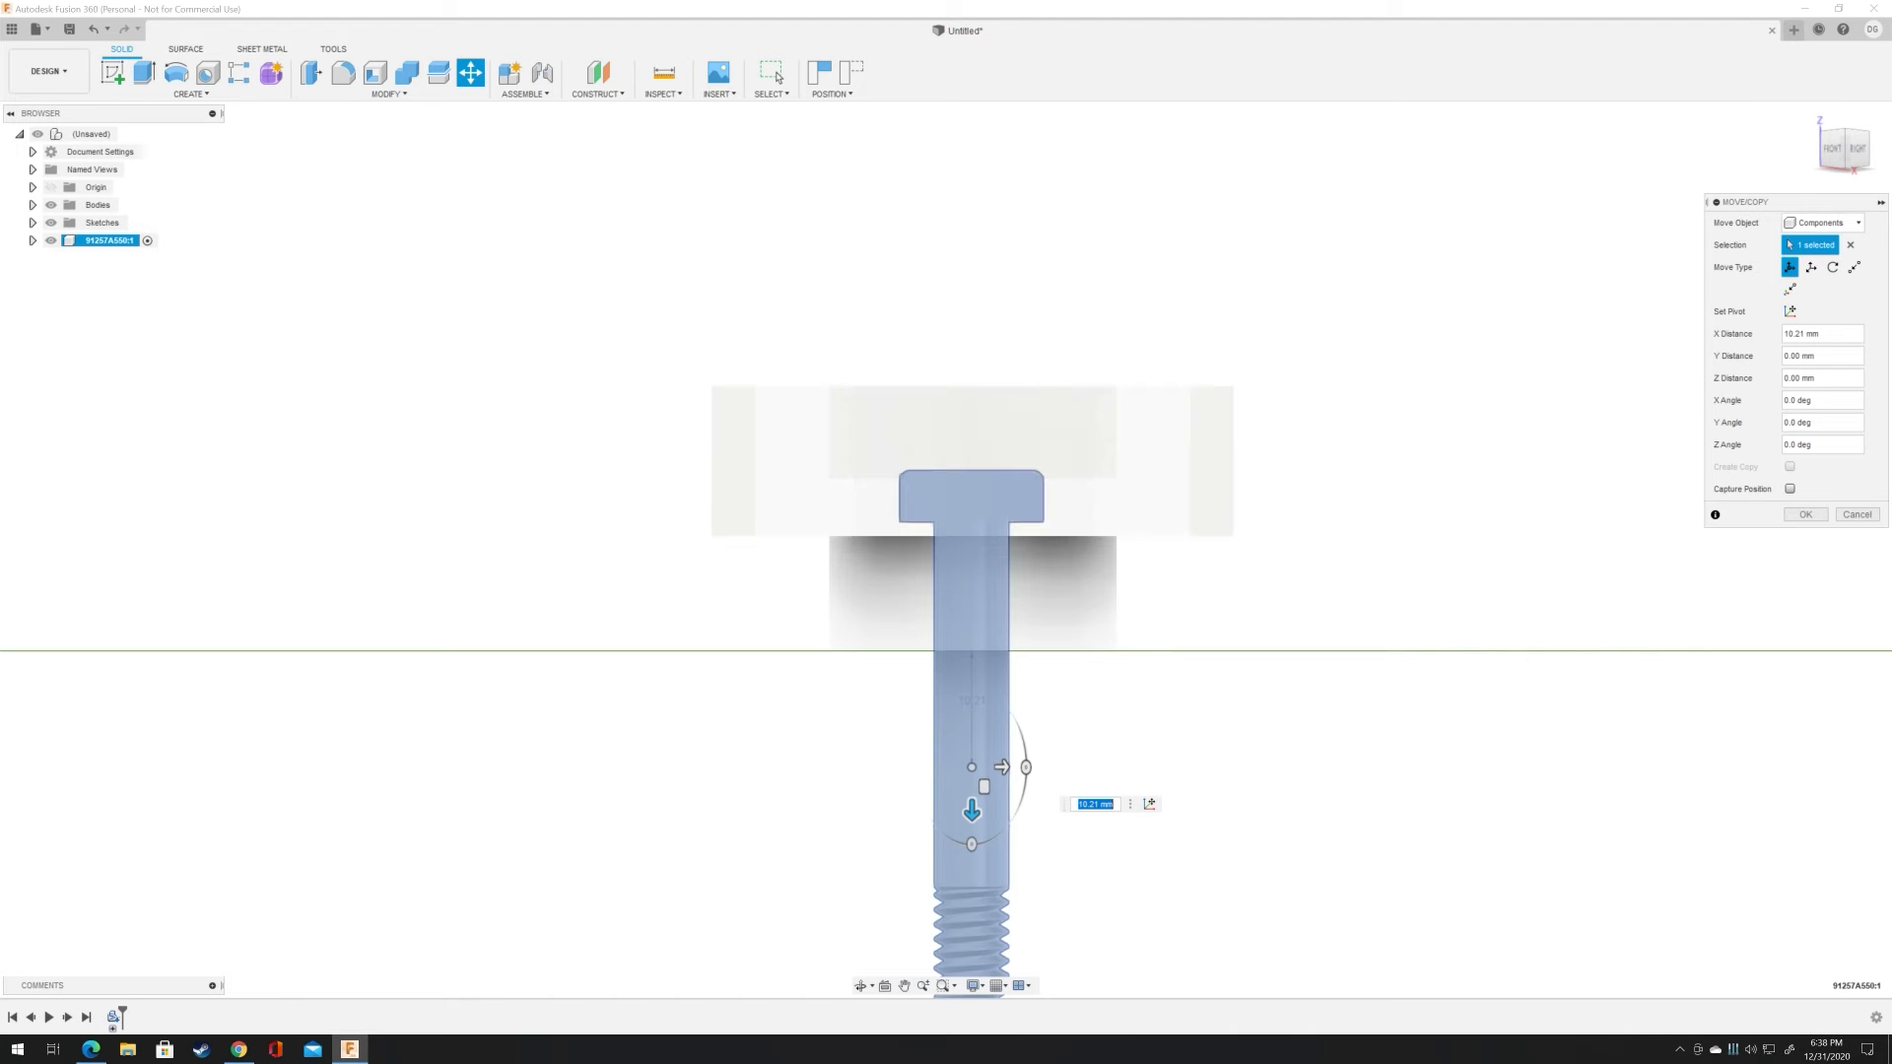
click(1867, 155)
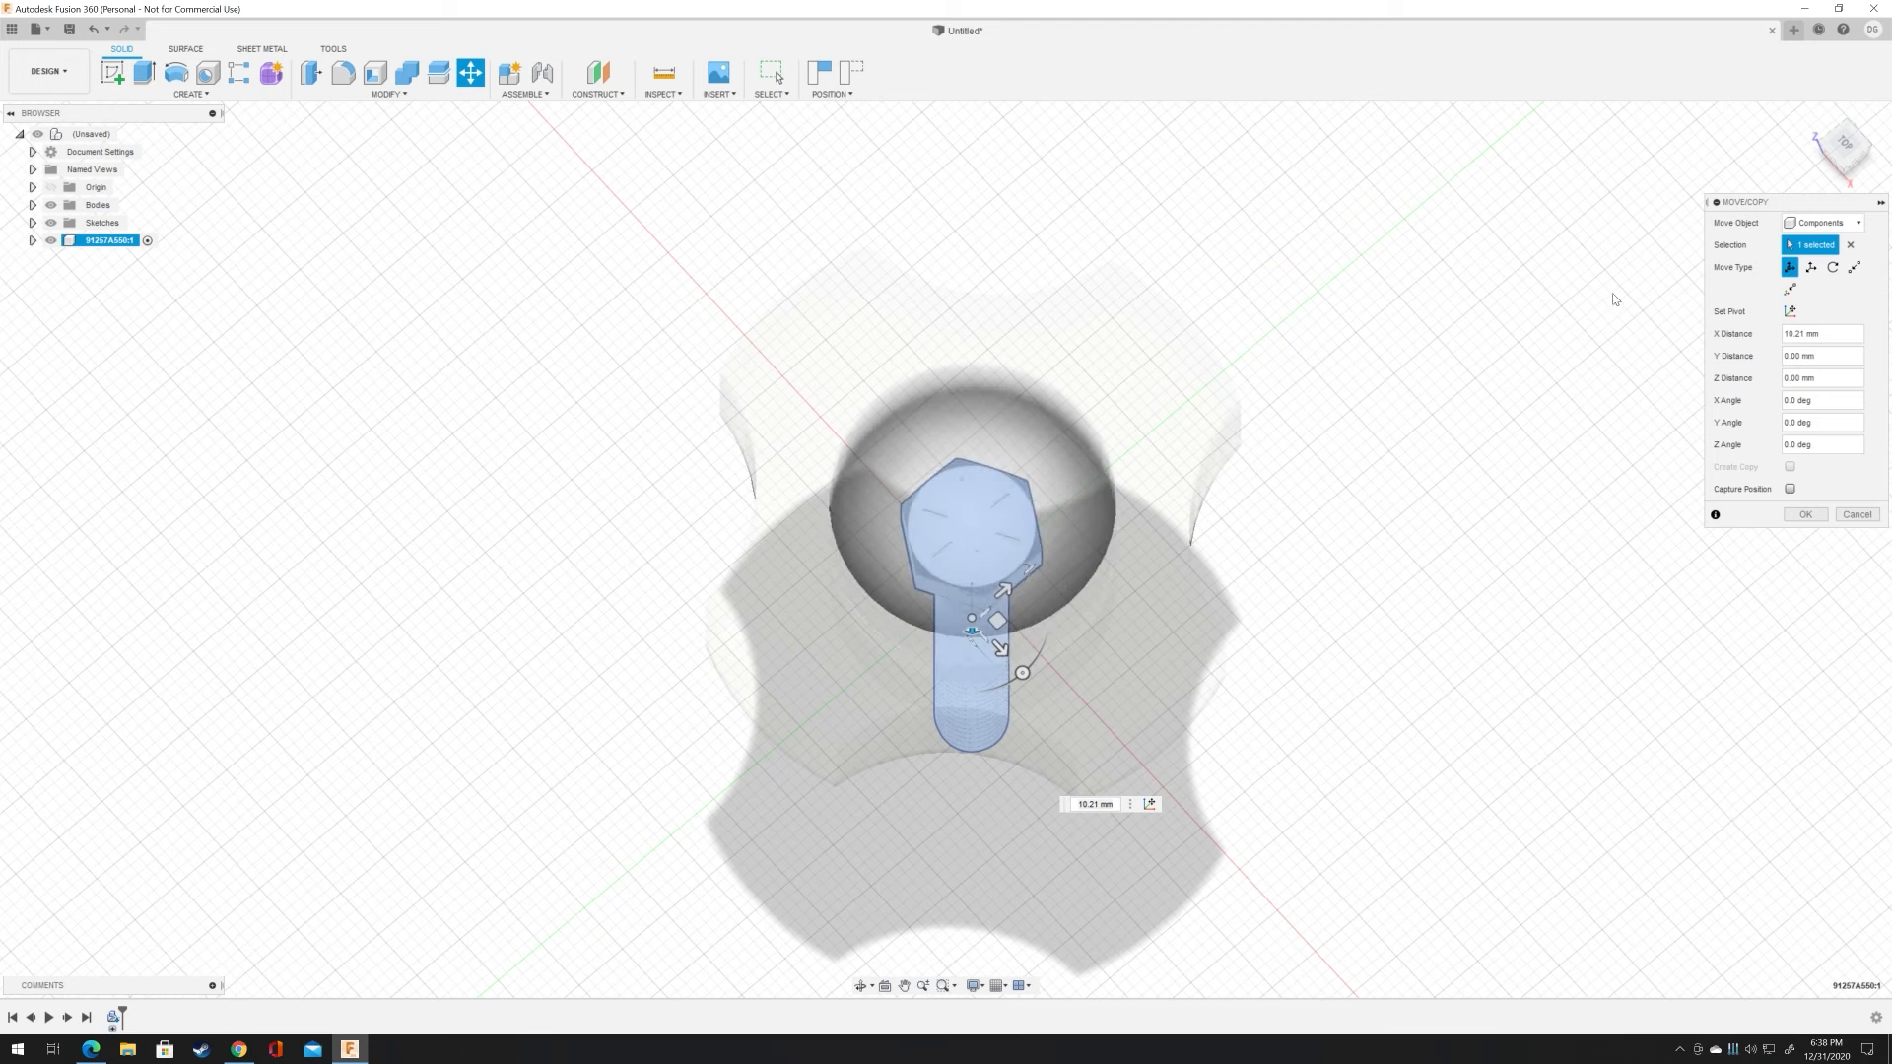
click(1805, 516)
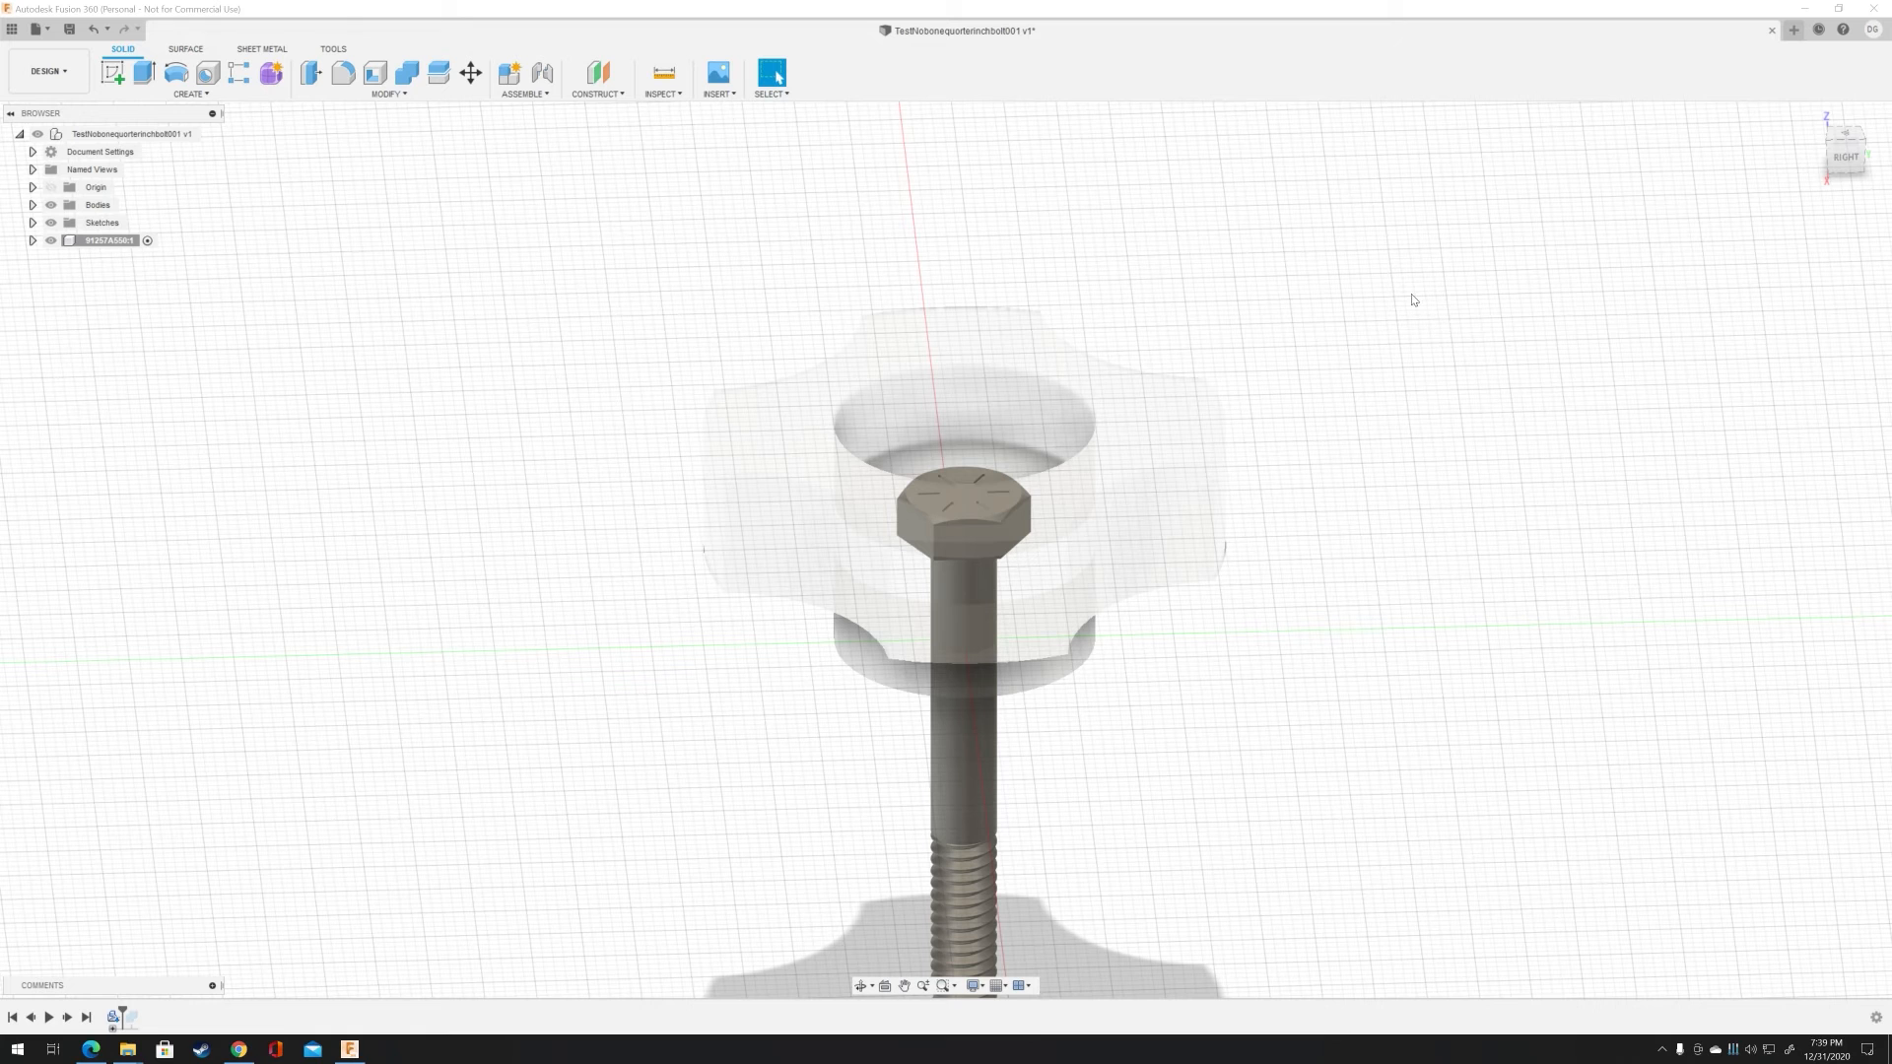
Step: Examine the screw's position within the knob from above, from the side and at oblique angles
right_click(1405, 438)
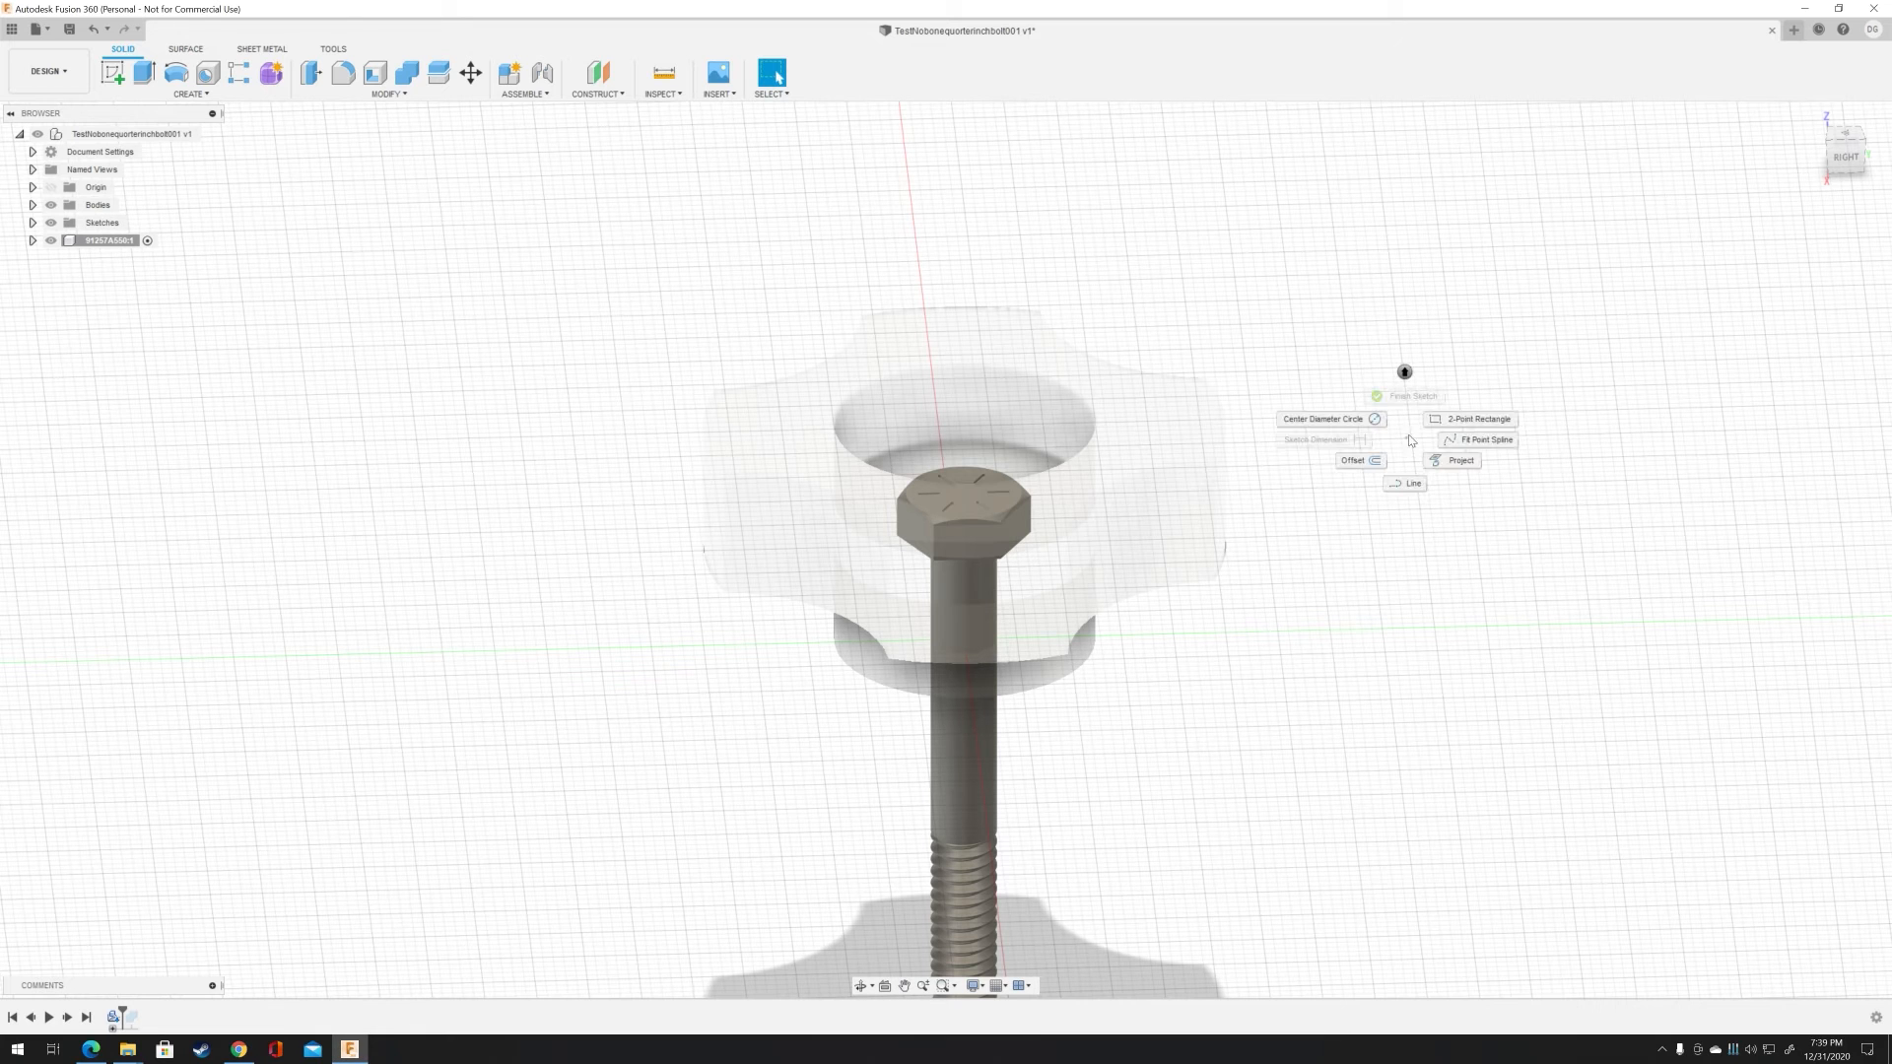
key(Escape)
middle_drag(1410, 421, 1426, 431)
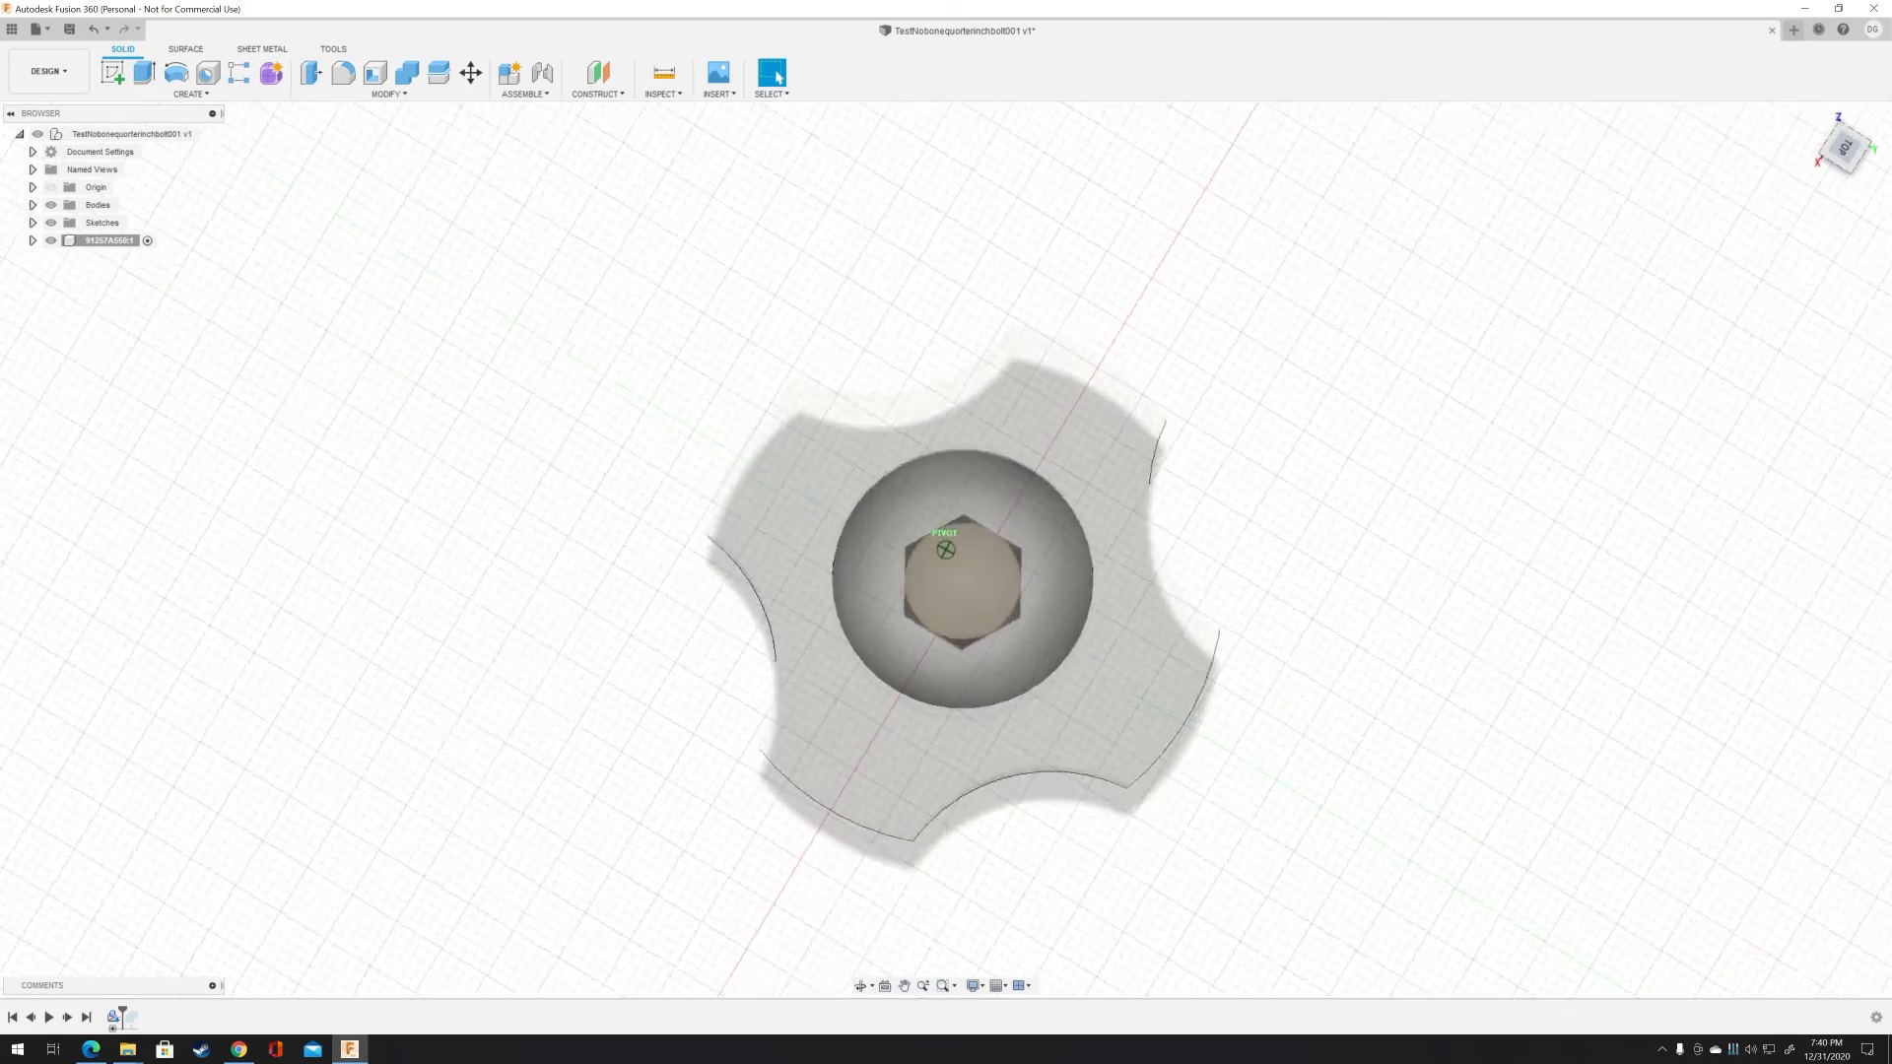
mouse_move(1847, 156)
mouse_down()
mouse_move(1866, 148)
mouse_move(1858, 185)
mouse_move(1844, 148)
mouse_up()
click(1846, 162)
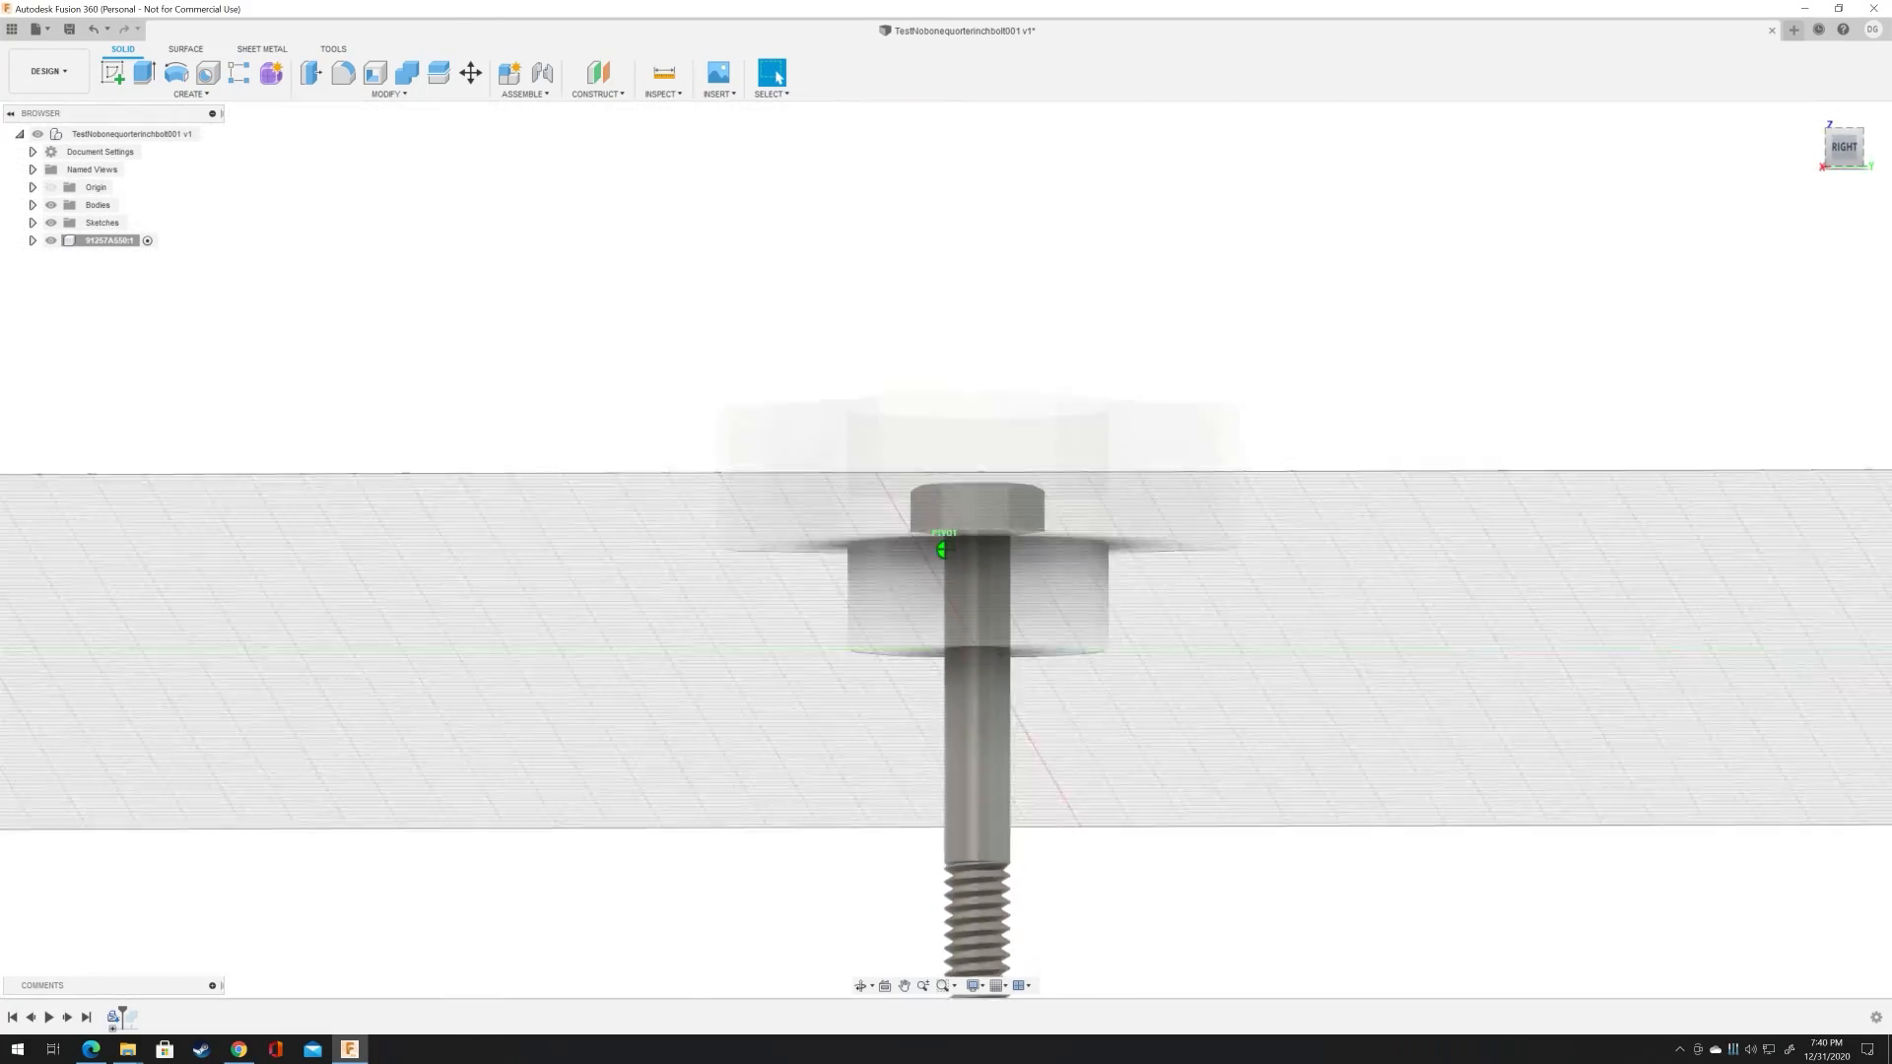
mouse_move(1844, 148)
mouse_down()
mouse_move(1843, 132)
mouse_move(1843, 178)
mouse_up()
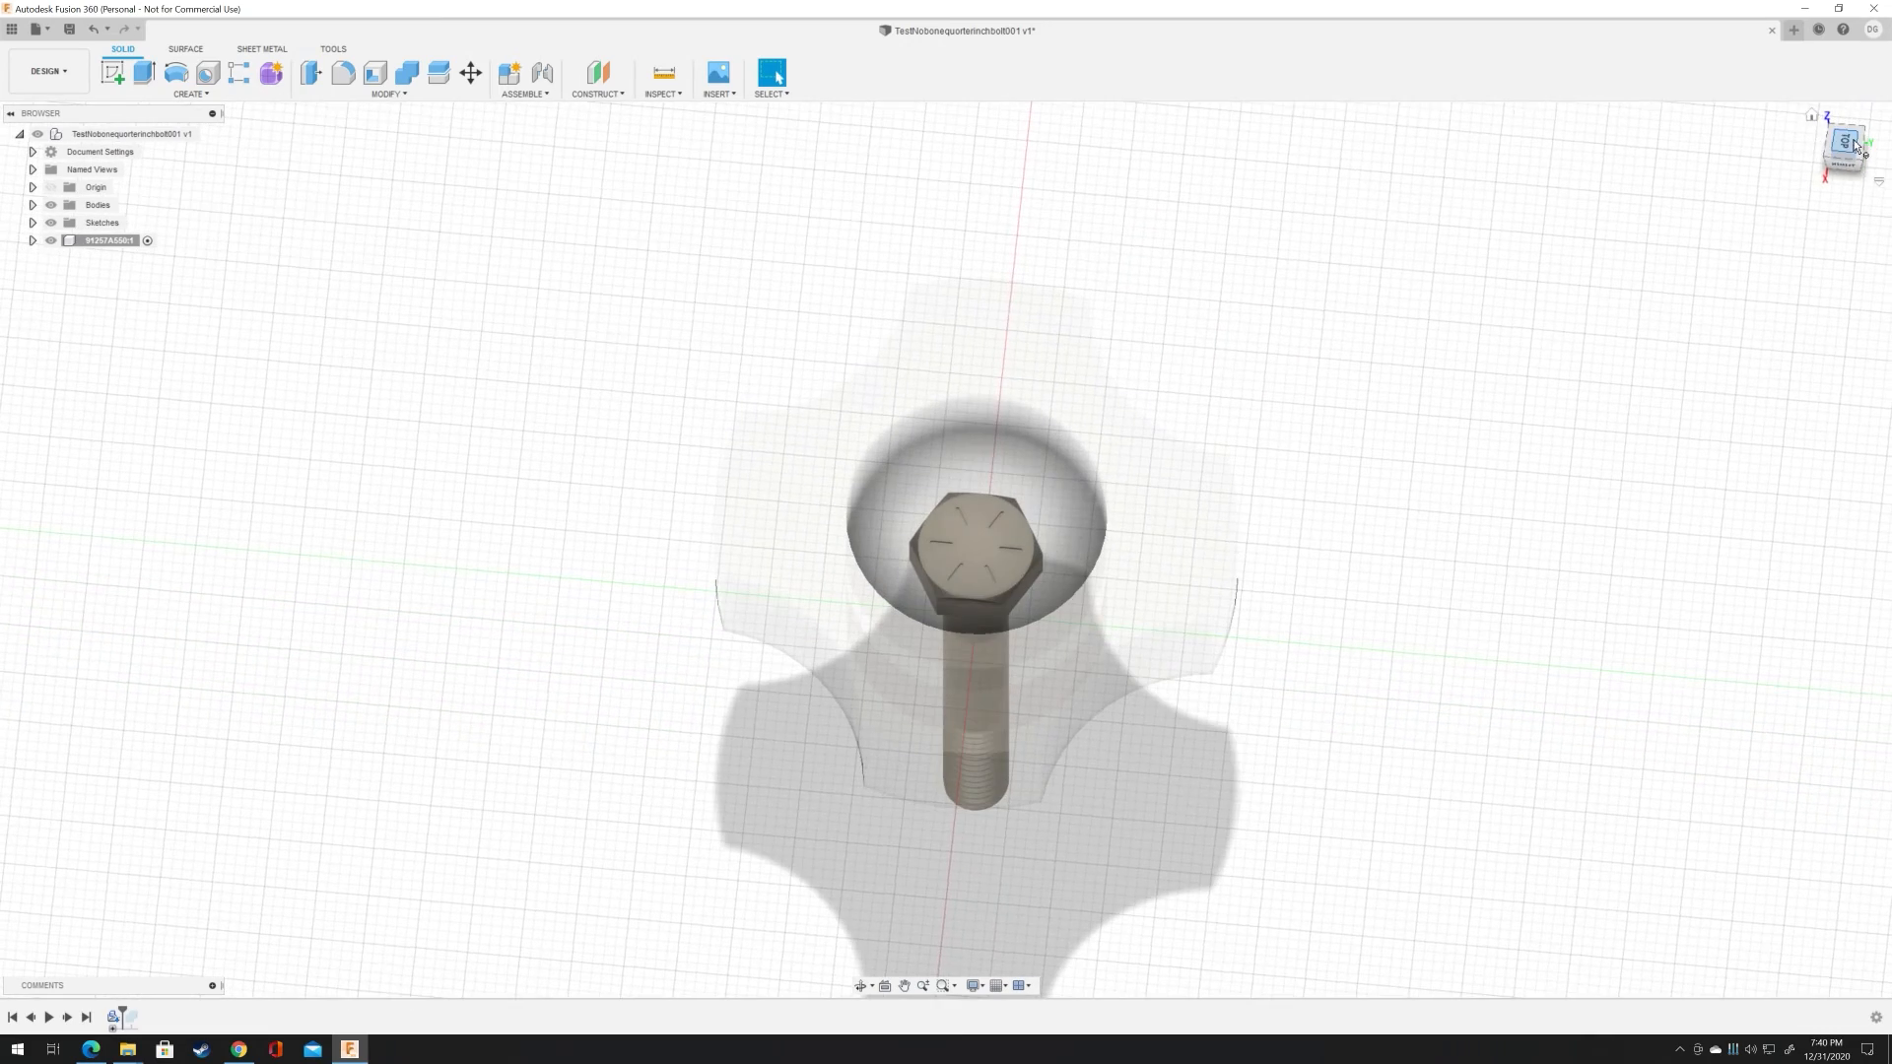
double_click(102, 243)
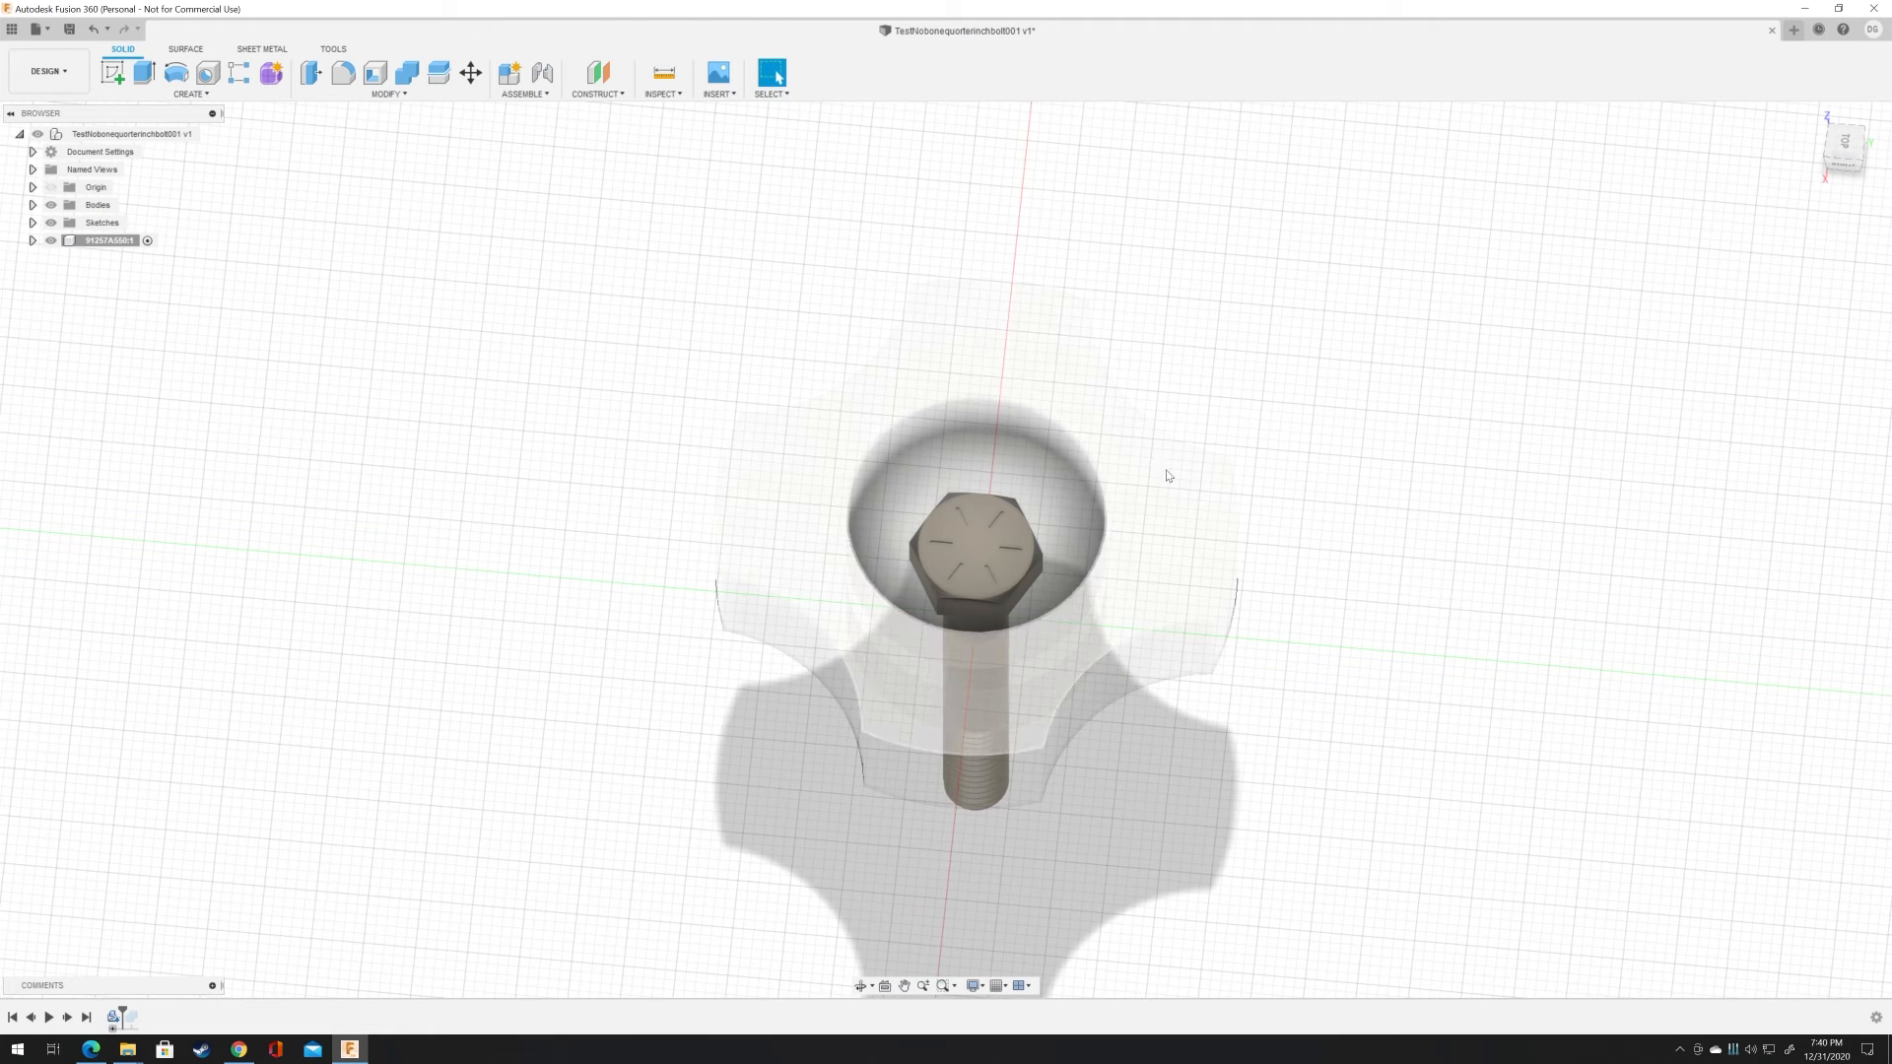
click(1845, 158)
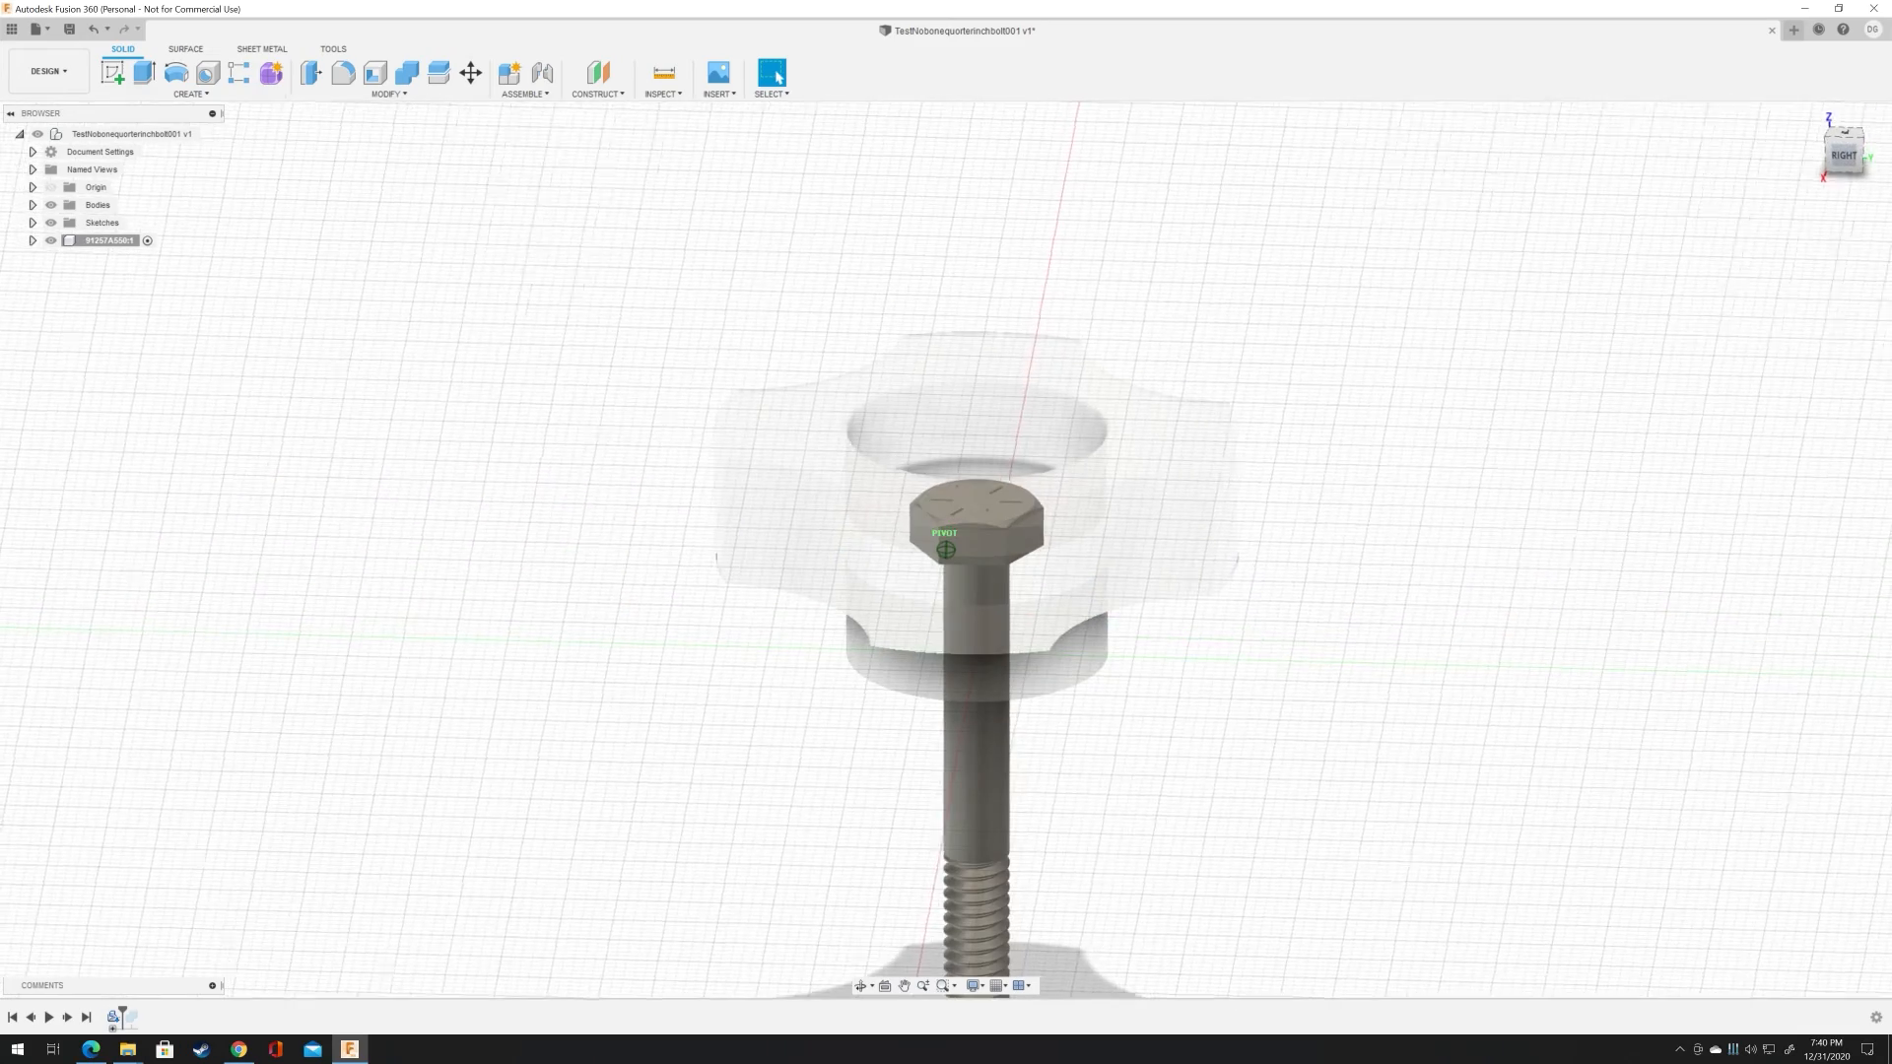
drag(1845, 158, 1837, 256)
shift+middle_drag(945, 670, 945, 520)
mouse_move(1846, 136)
mouse_down()
mouse_move(1845, 120)
mouse_move(1845, 169)
mouse_up()
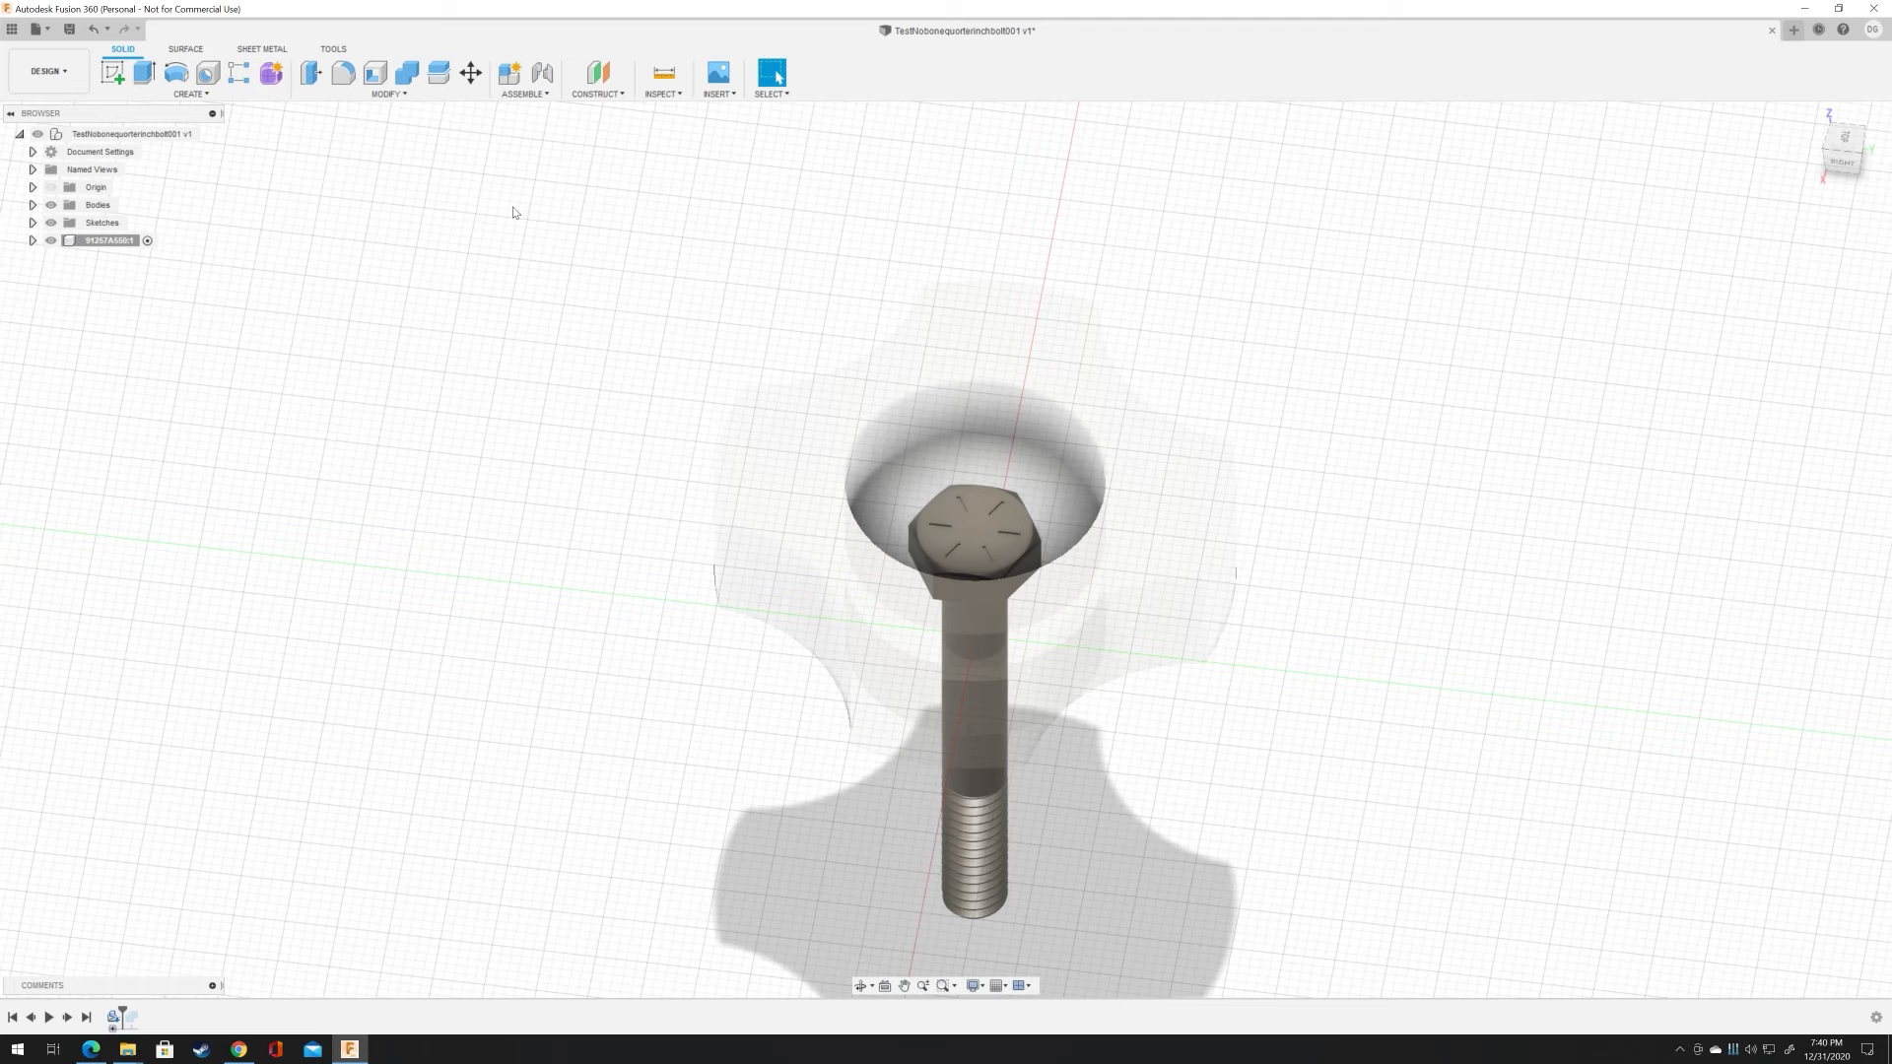
Step: Activate the top-level design so the knob body is editable again
click(210, 135)
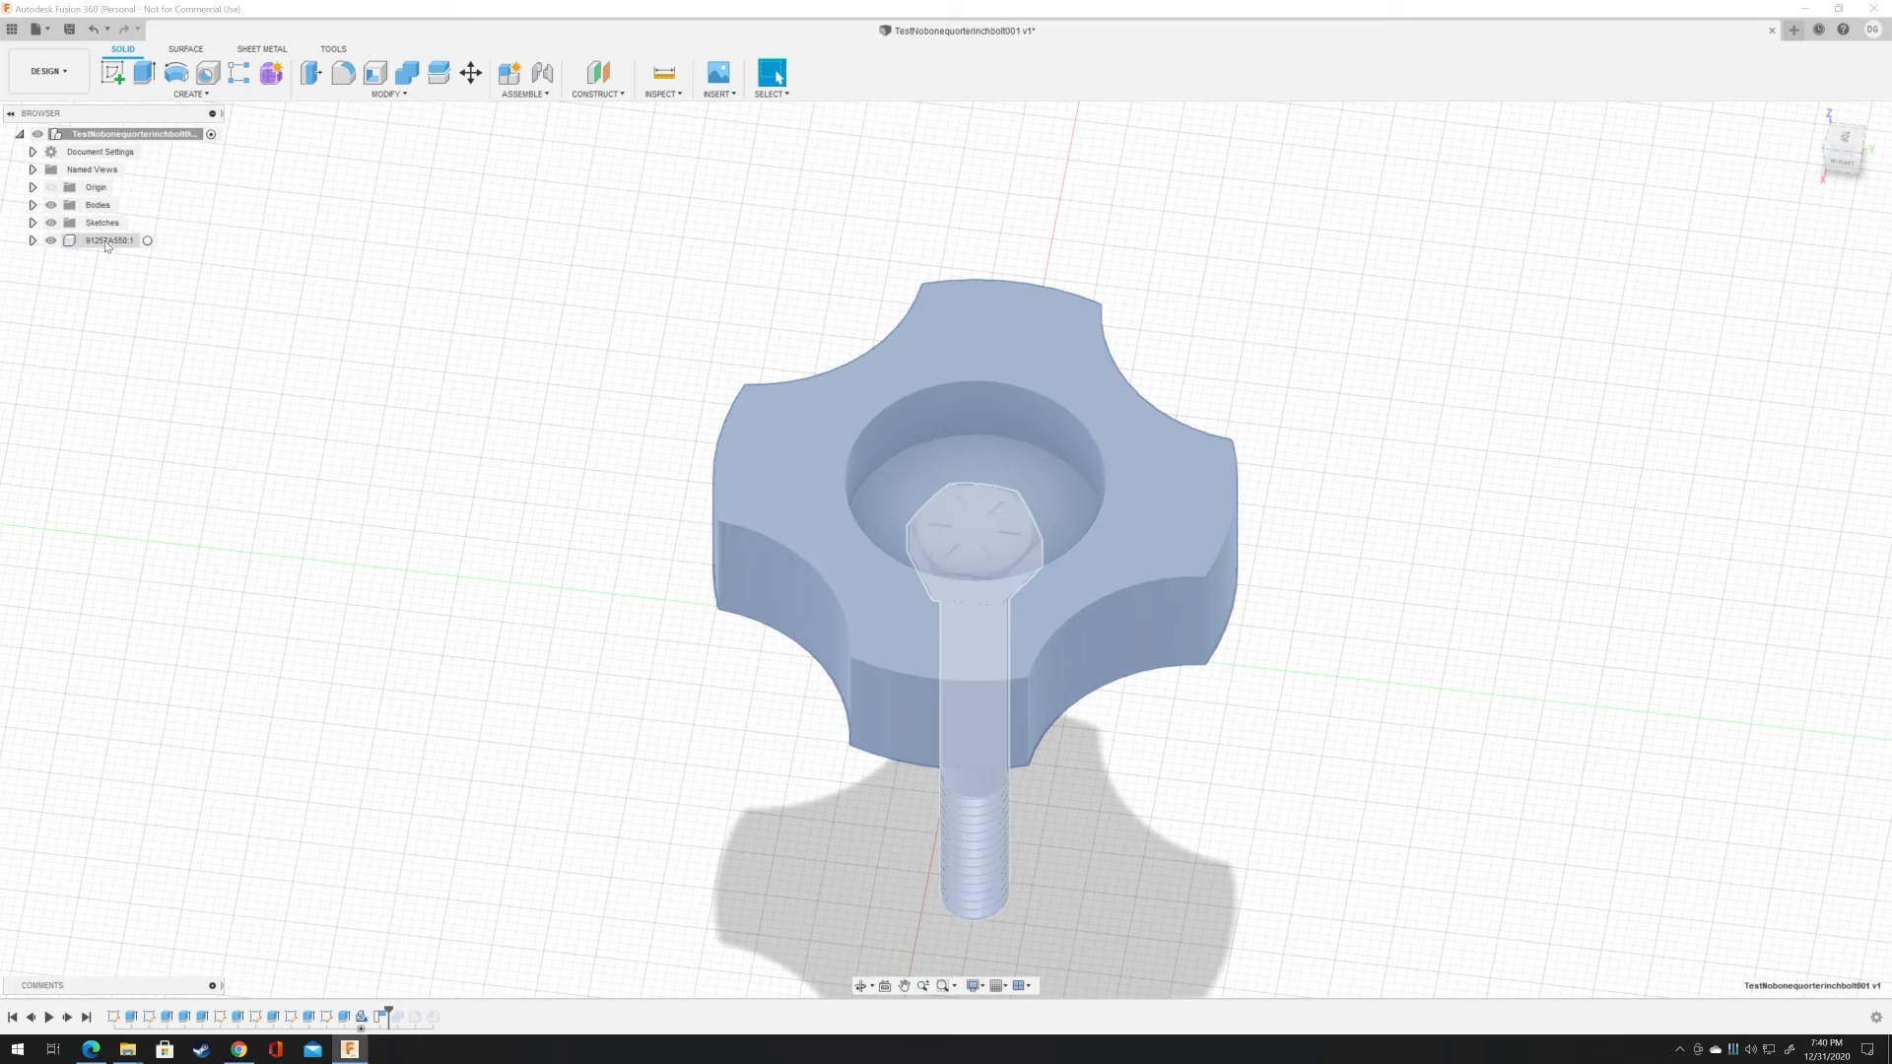
drag(1844, 138, 1869, 190)
click(1863, 143)
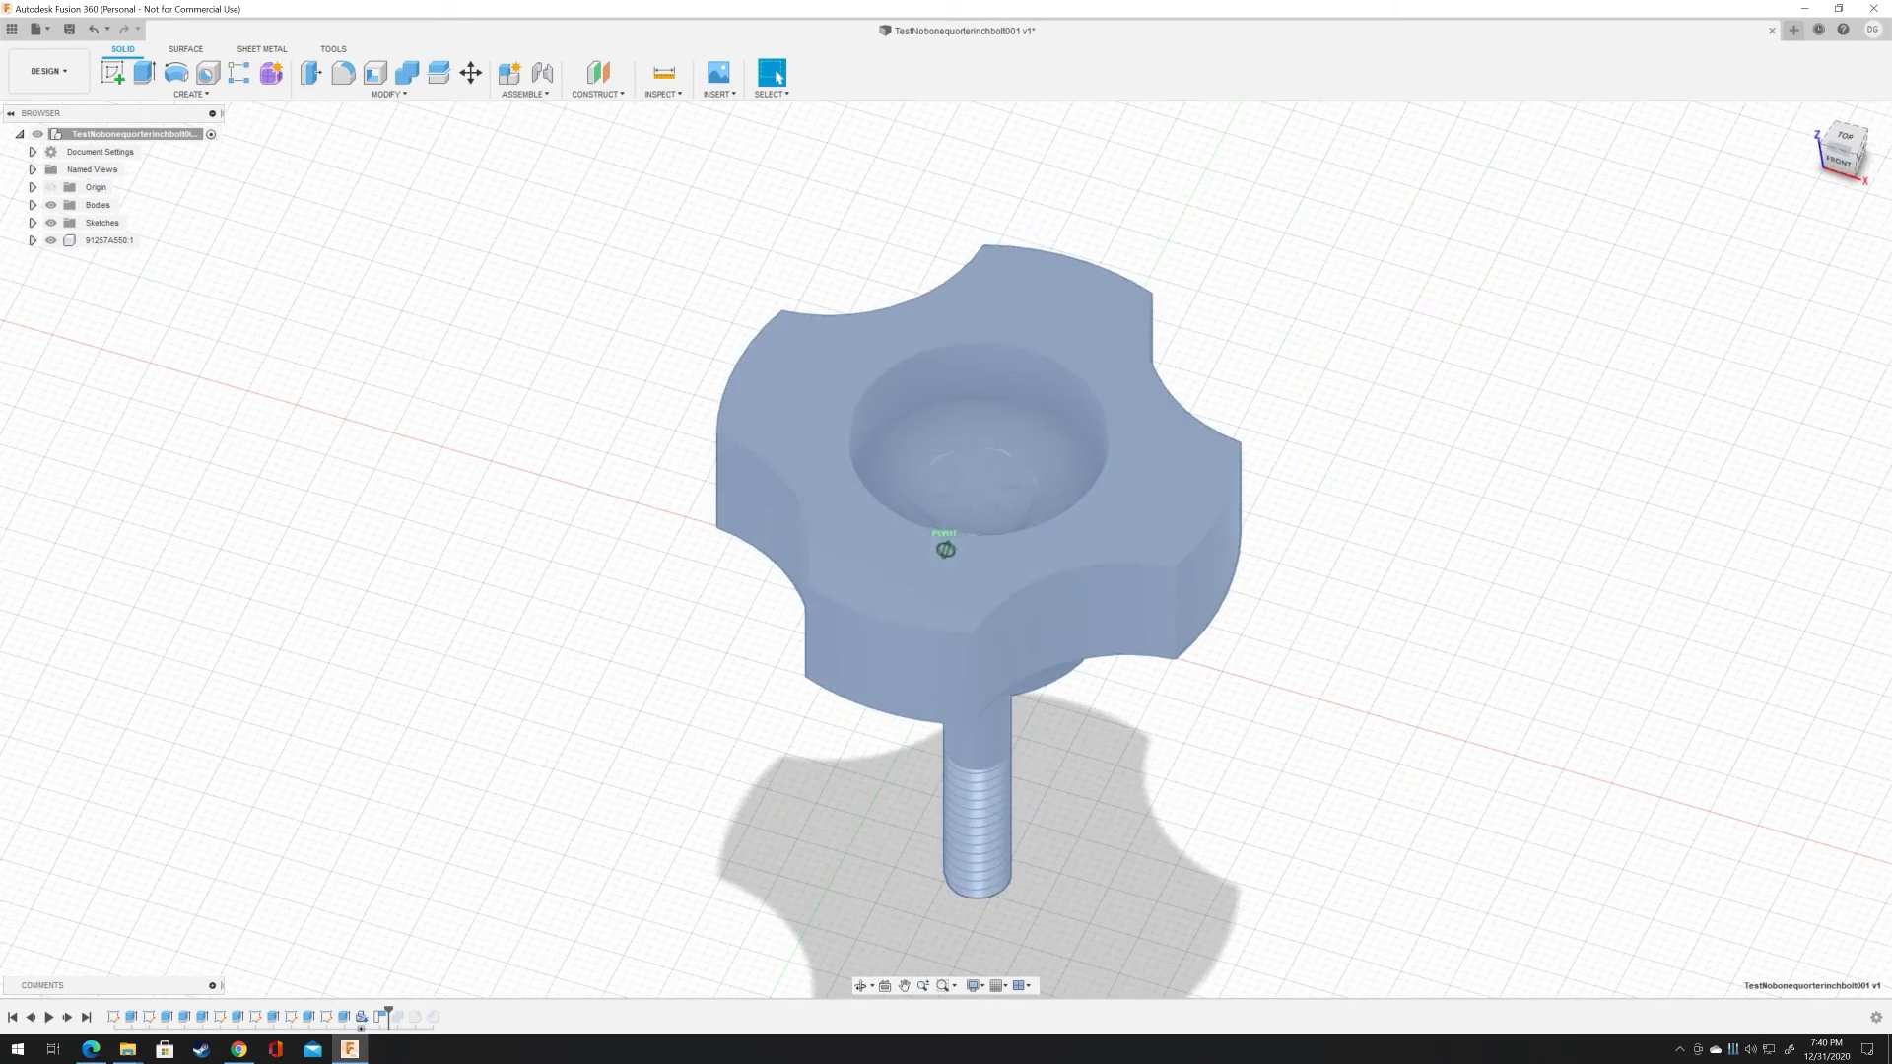
Step: Combine with the Cut operation, using the knob as target body and the hex head screw as tool body, without keeping the tool
click(1845, 136)
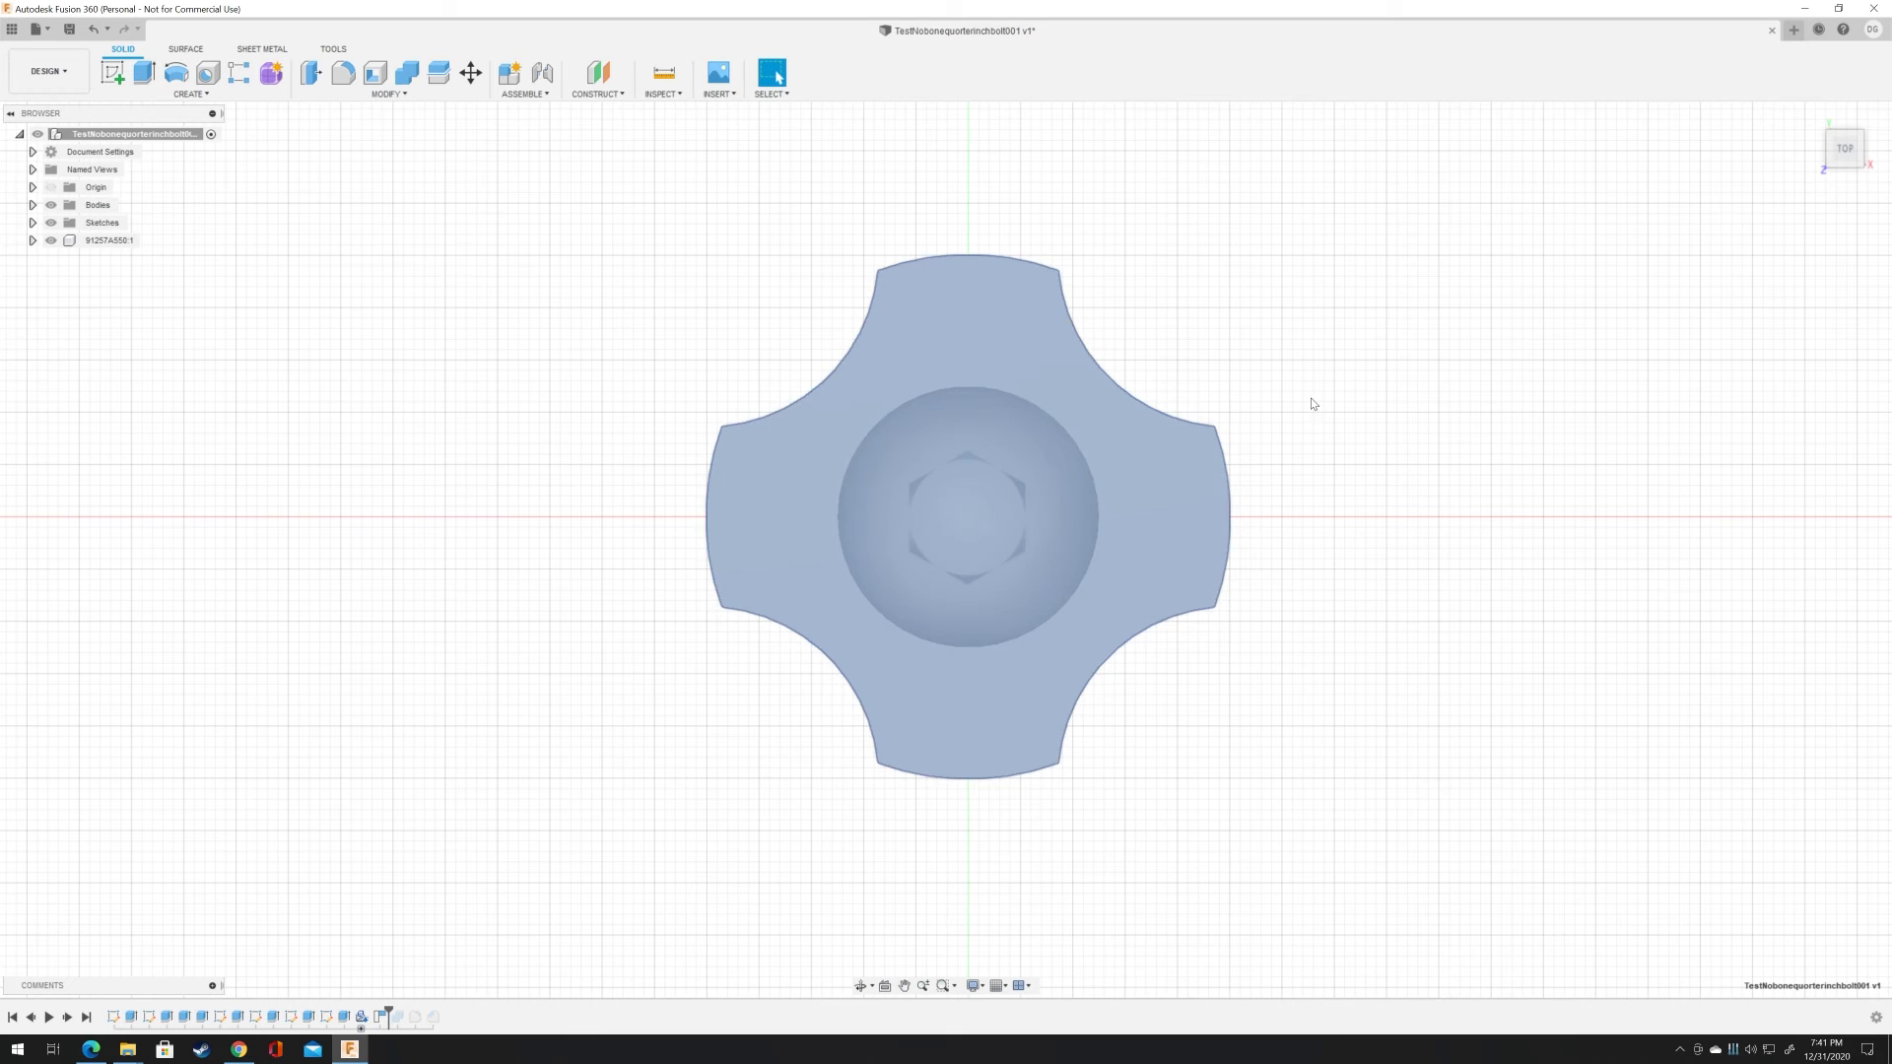
click(407, 71)
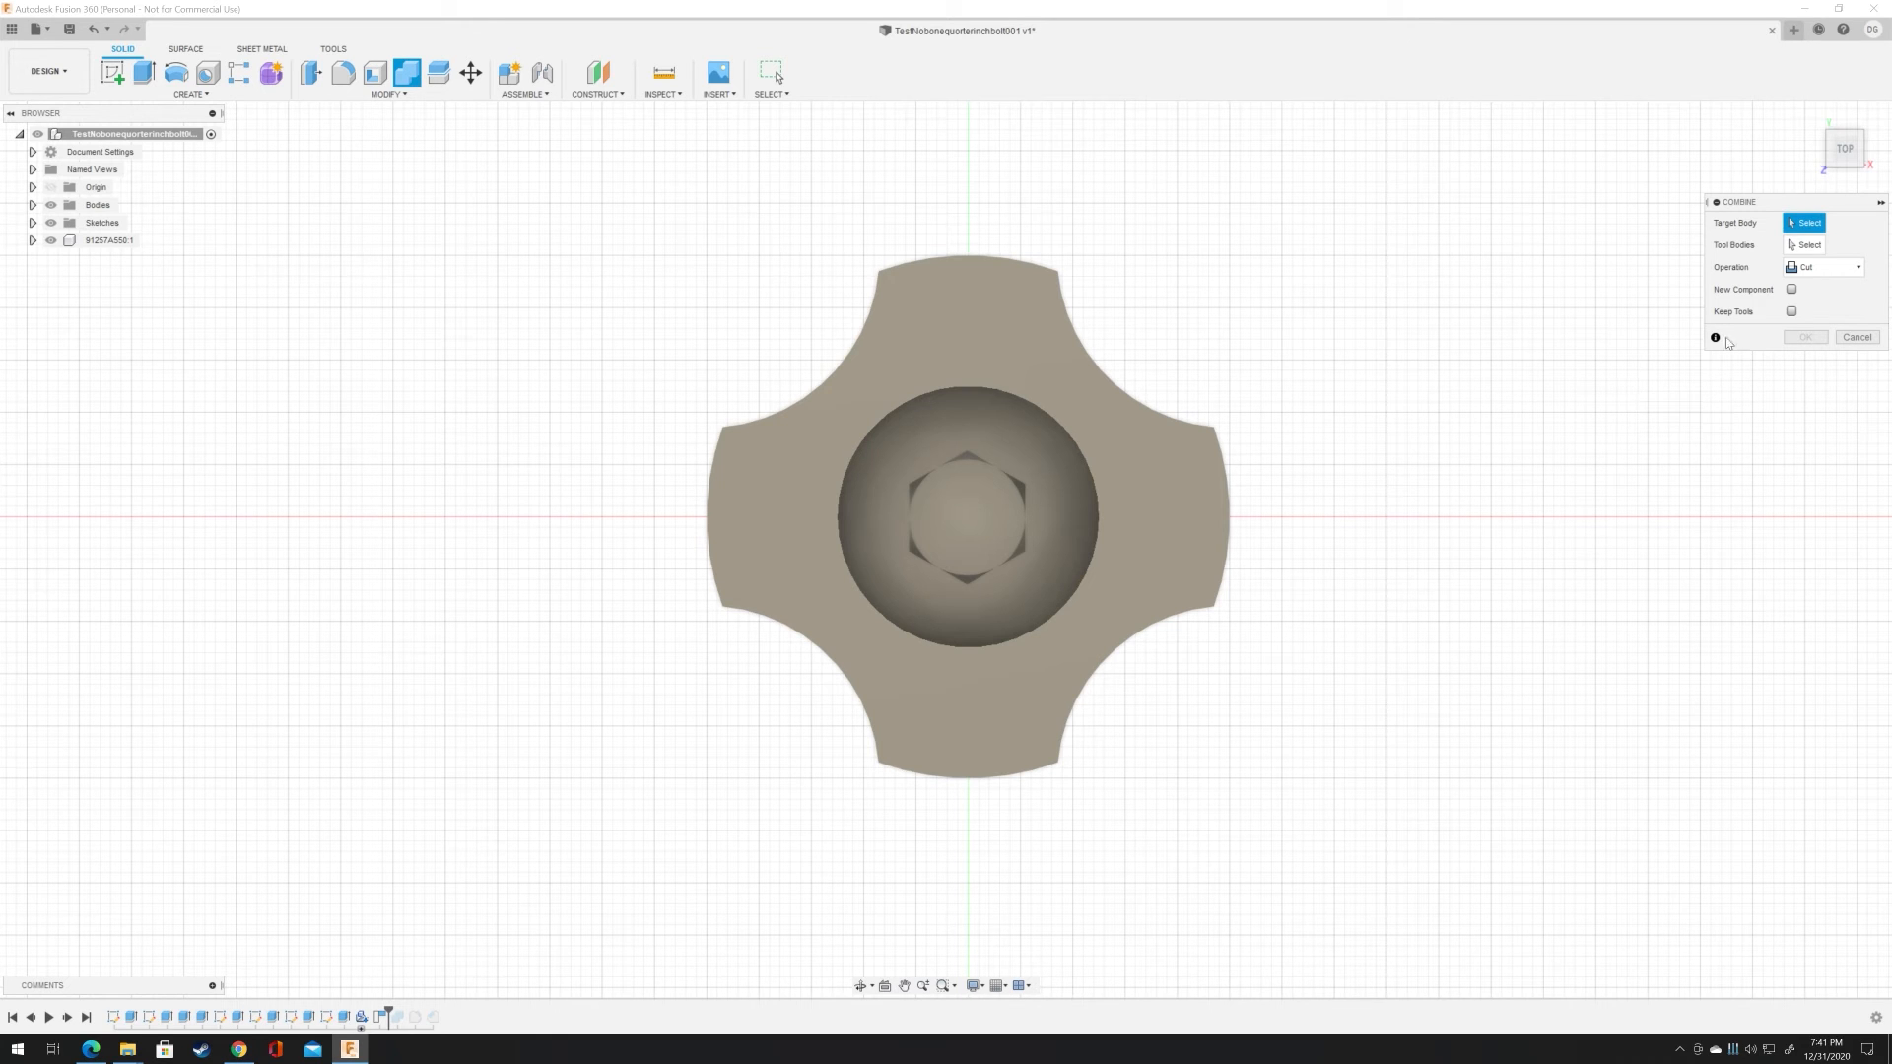
click(1819, 268)
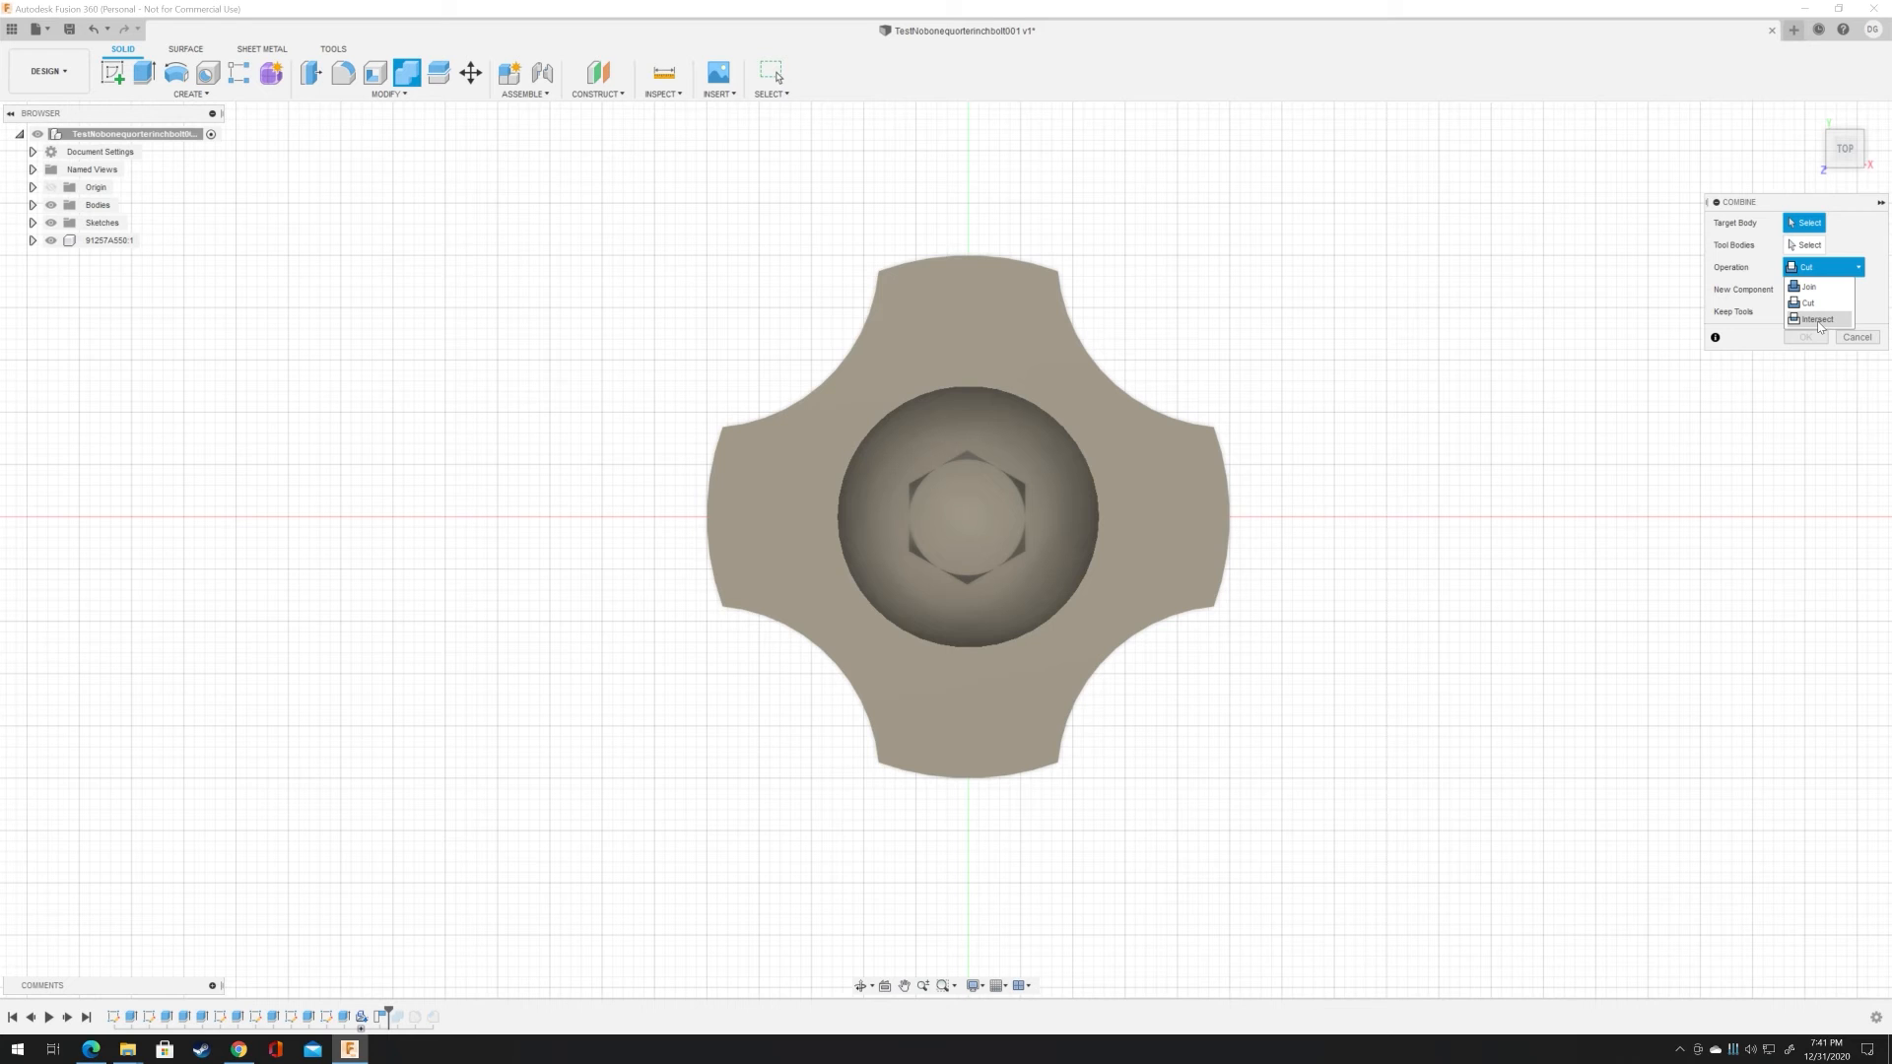
click(1621, 237)
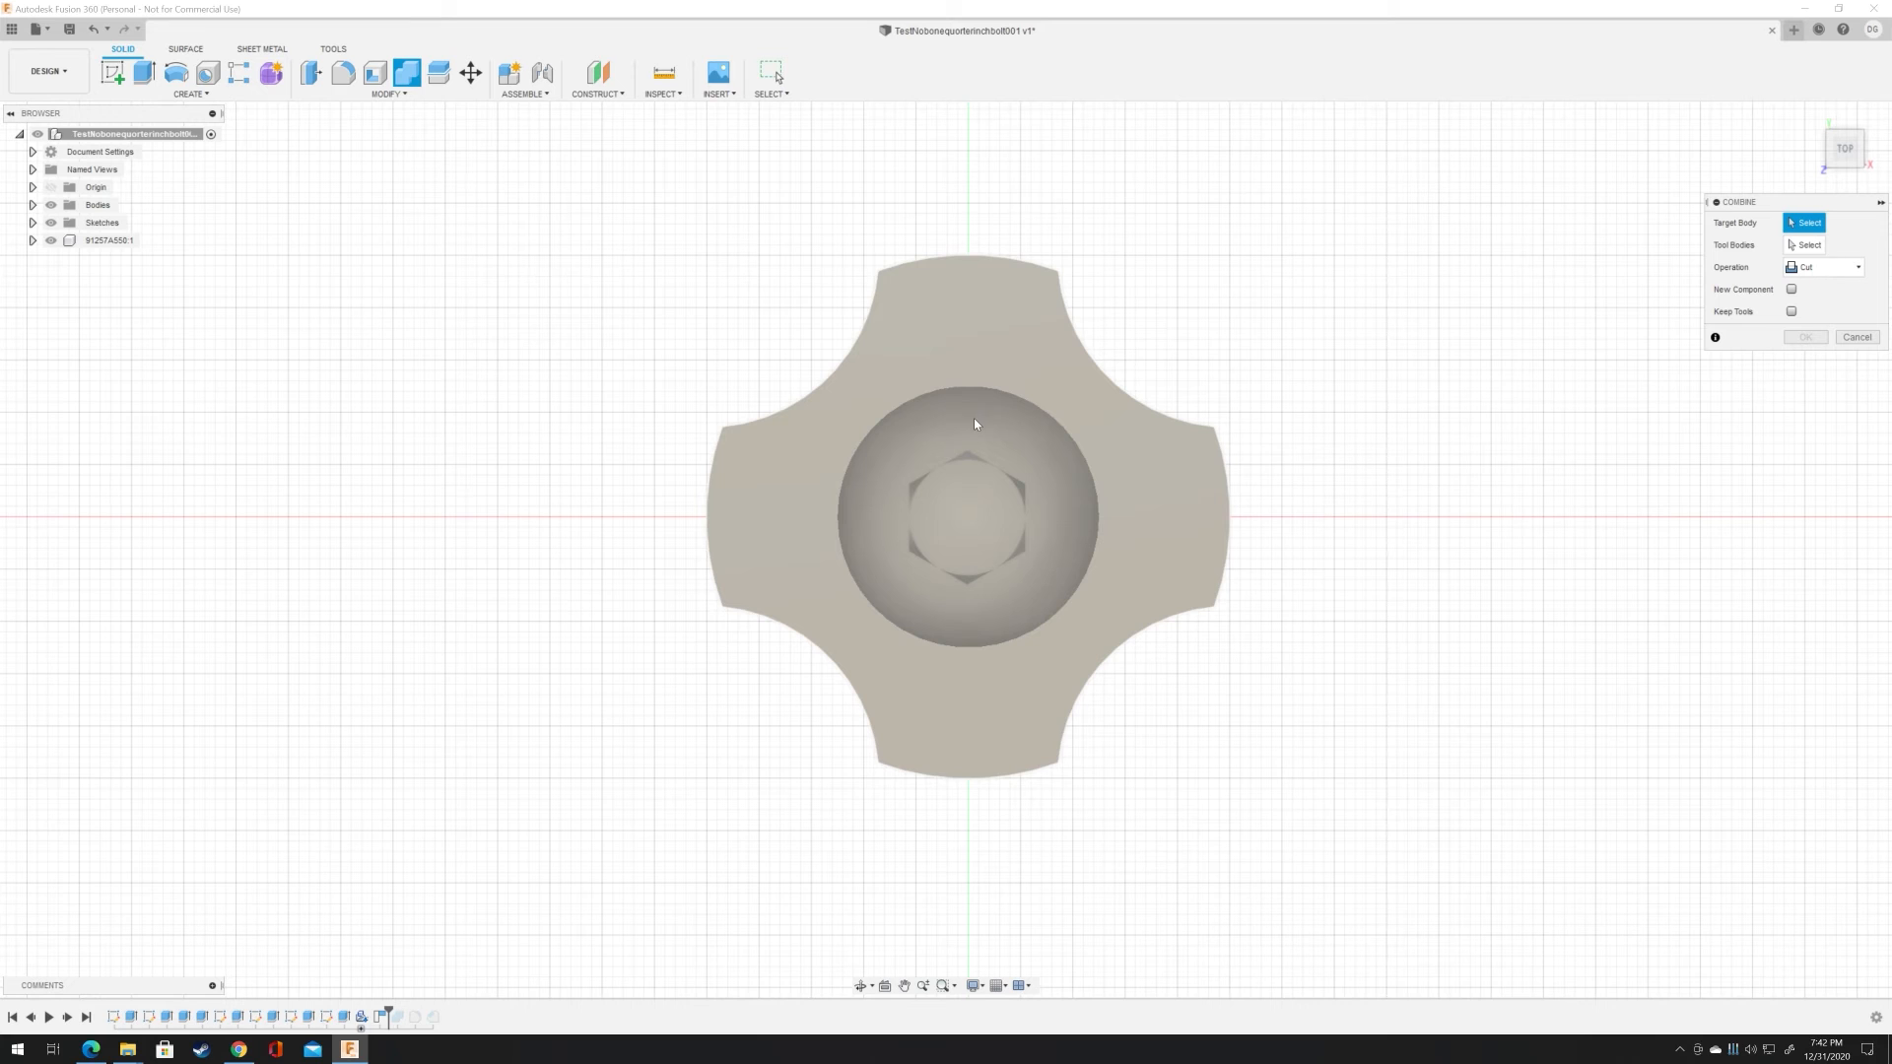
click(970, 424)
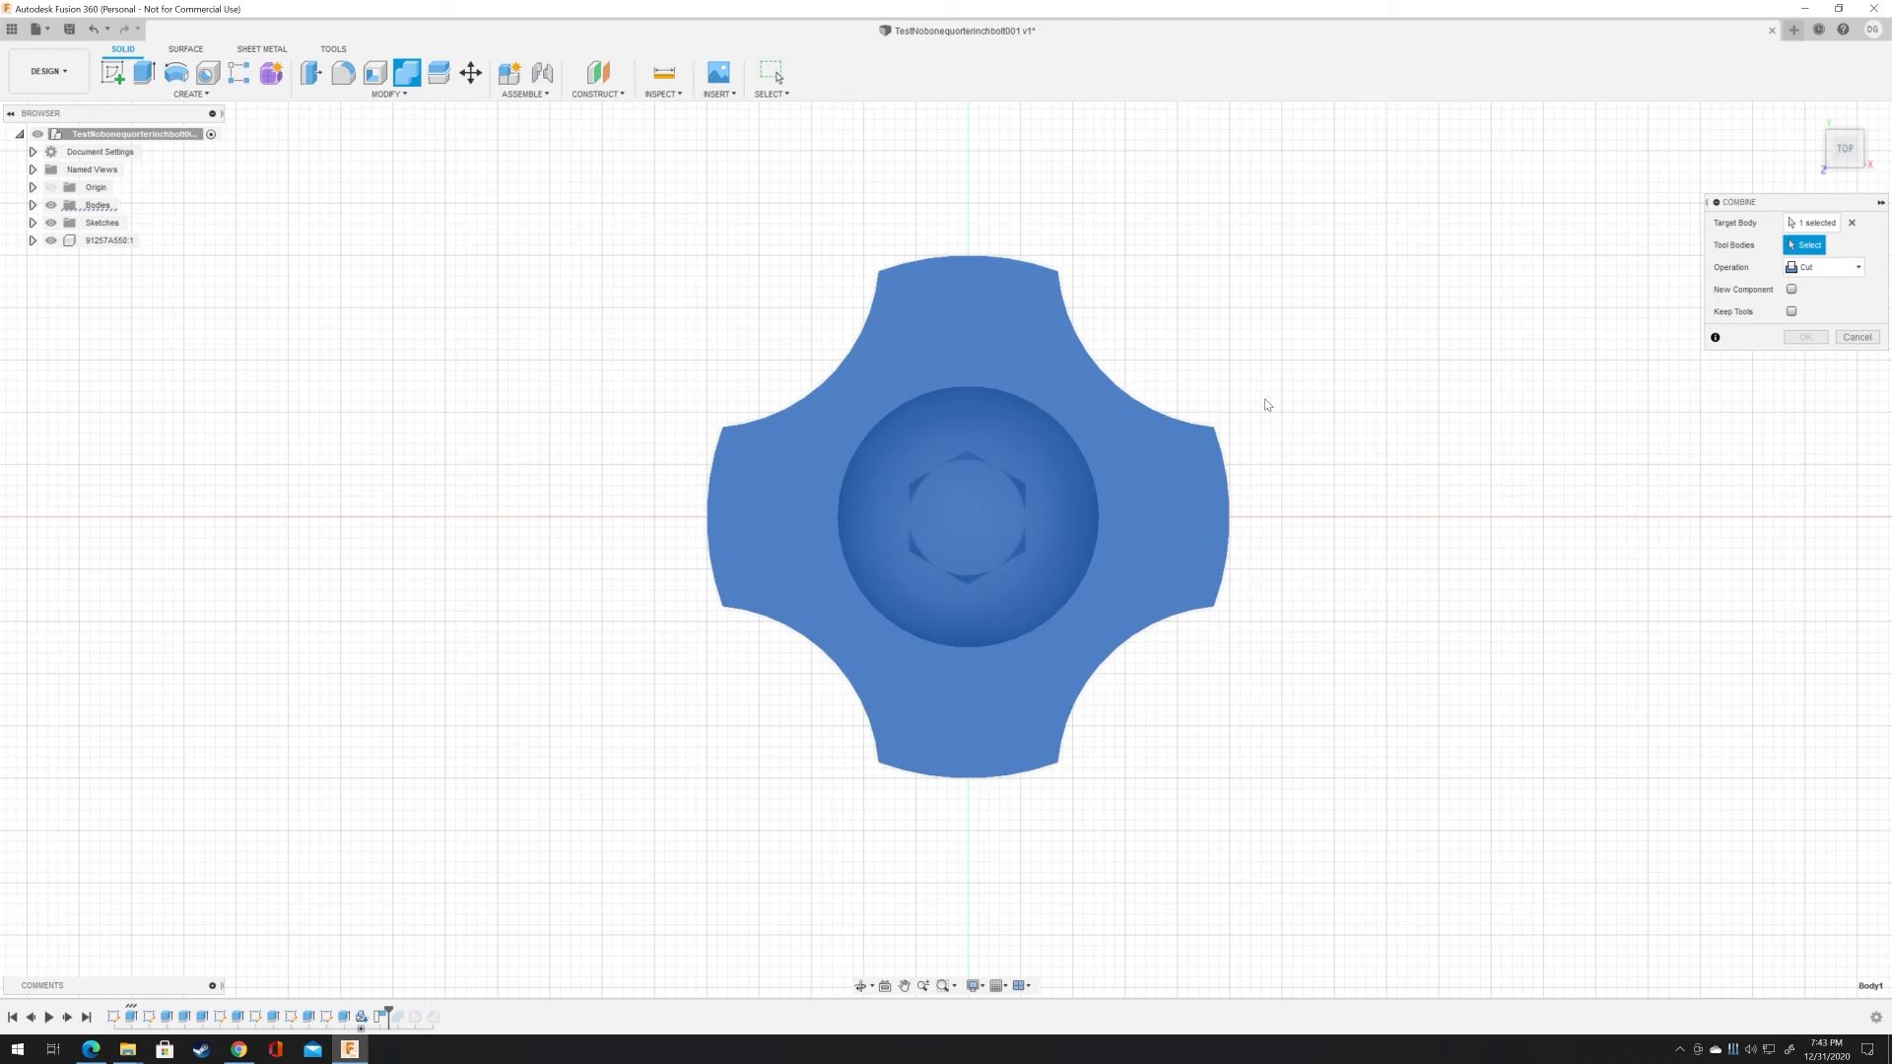
click(961, 522)
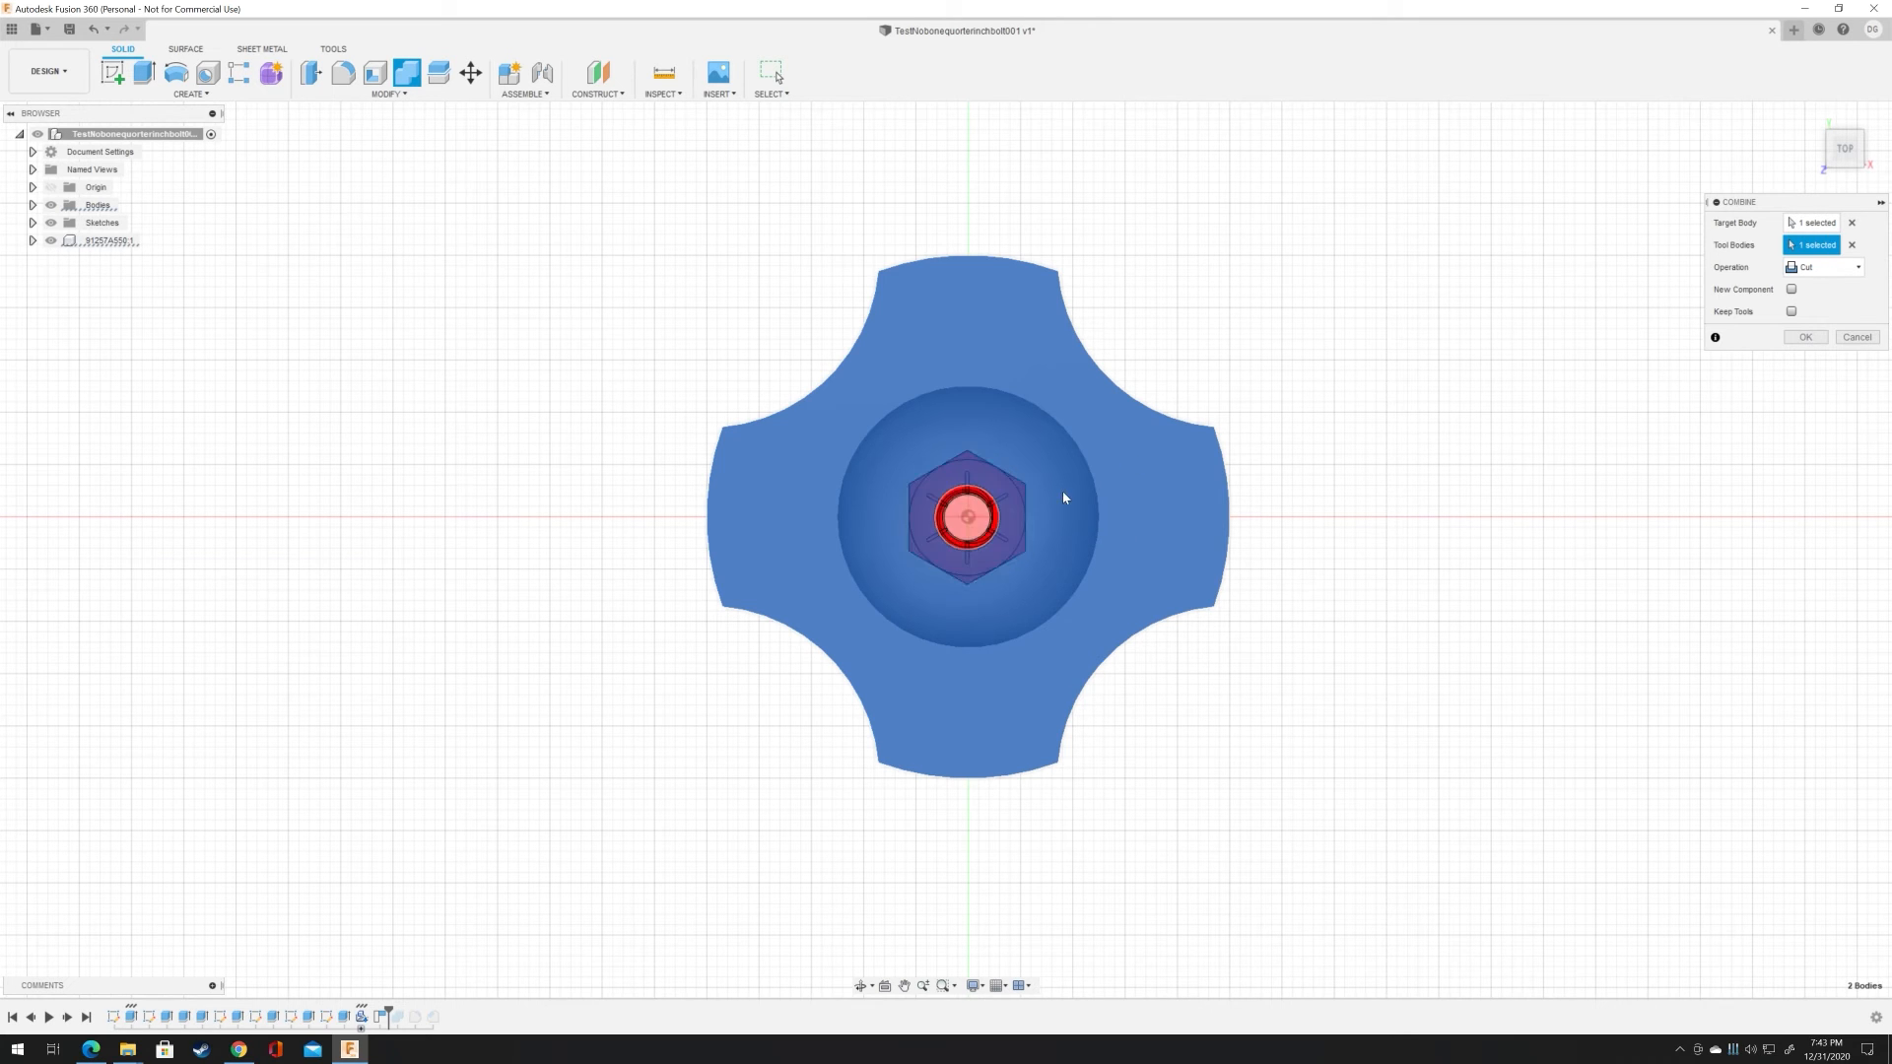
click(1805, 338)
click(1845, 156)
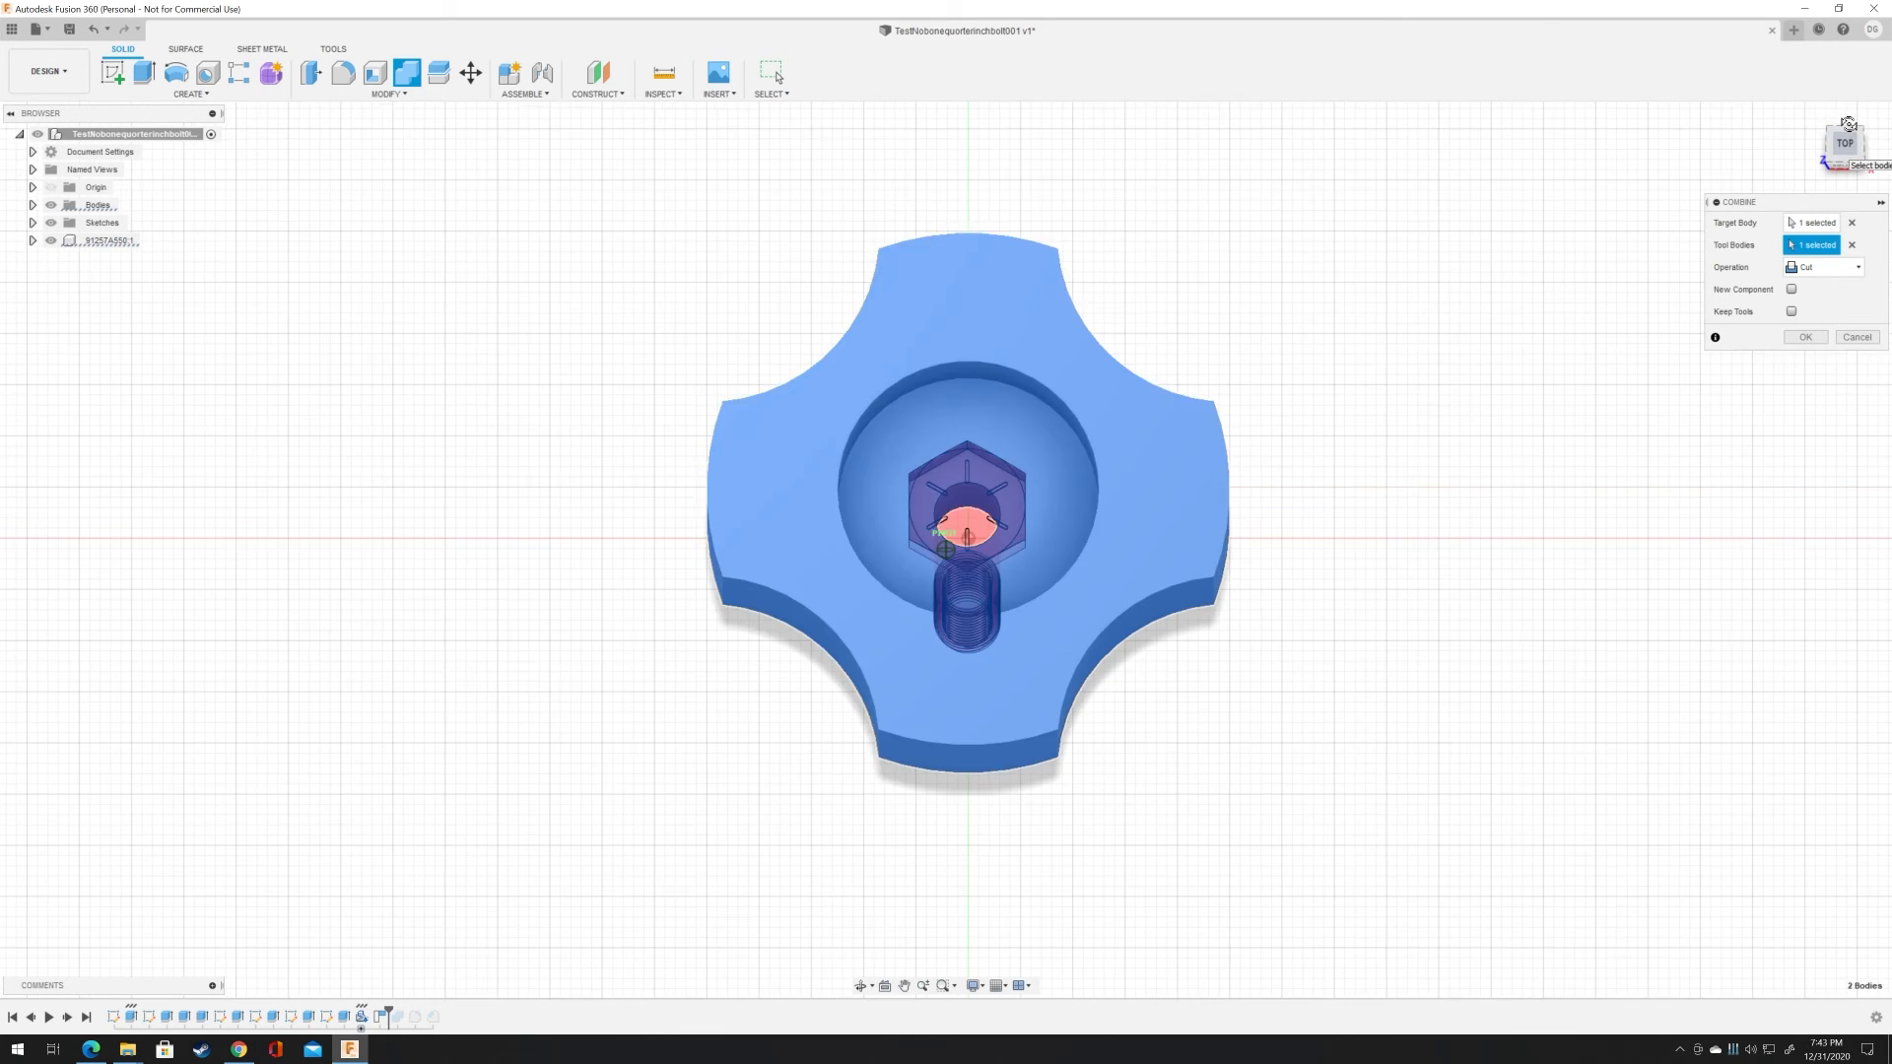
mouse_move(1842, 155)
mouse_down()
mouse_move(1841, 79)
mouse_move(1842, 207)
mouse_move(1827, 173)
mouse_move(1861, 172)
mouse_move(1840, 163)
mouse_up()
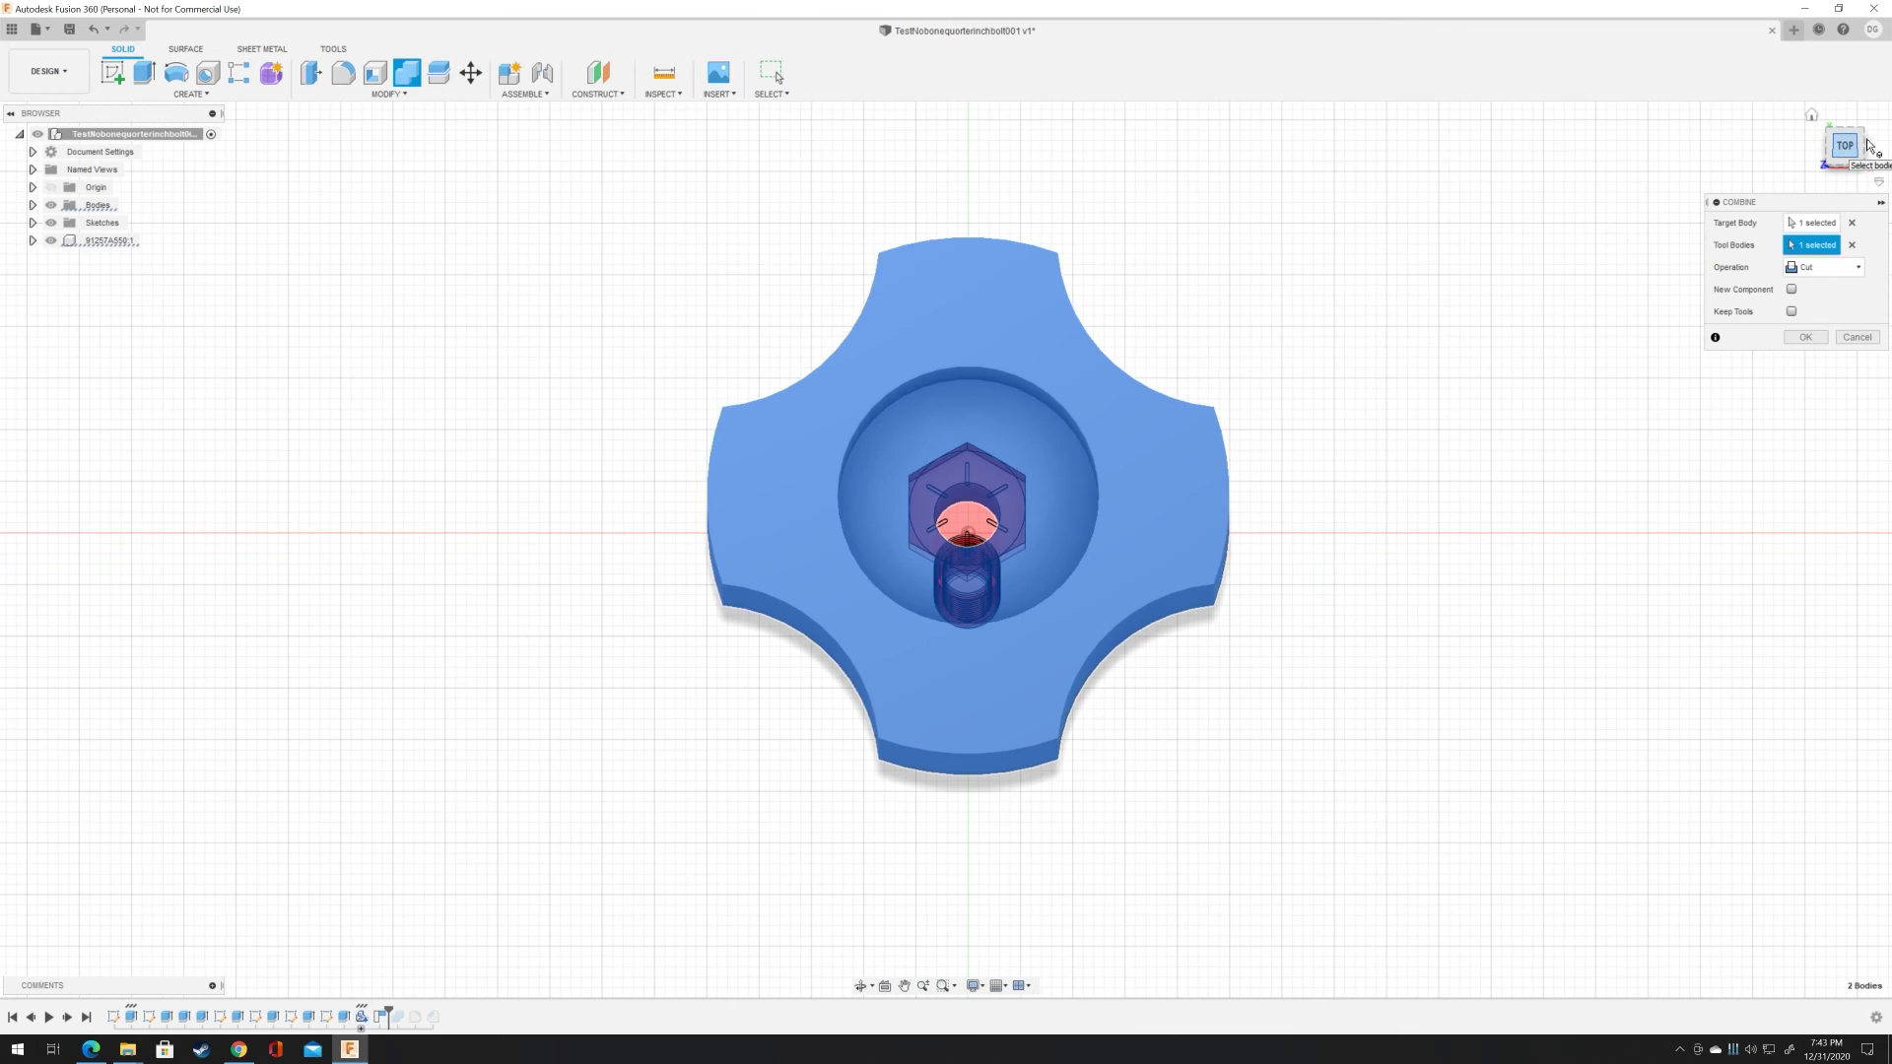
click(1806, 340)
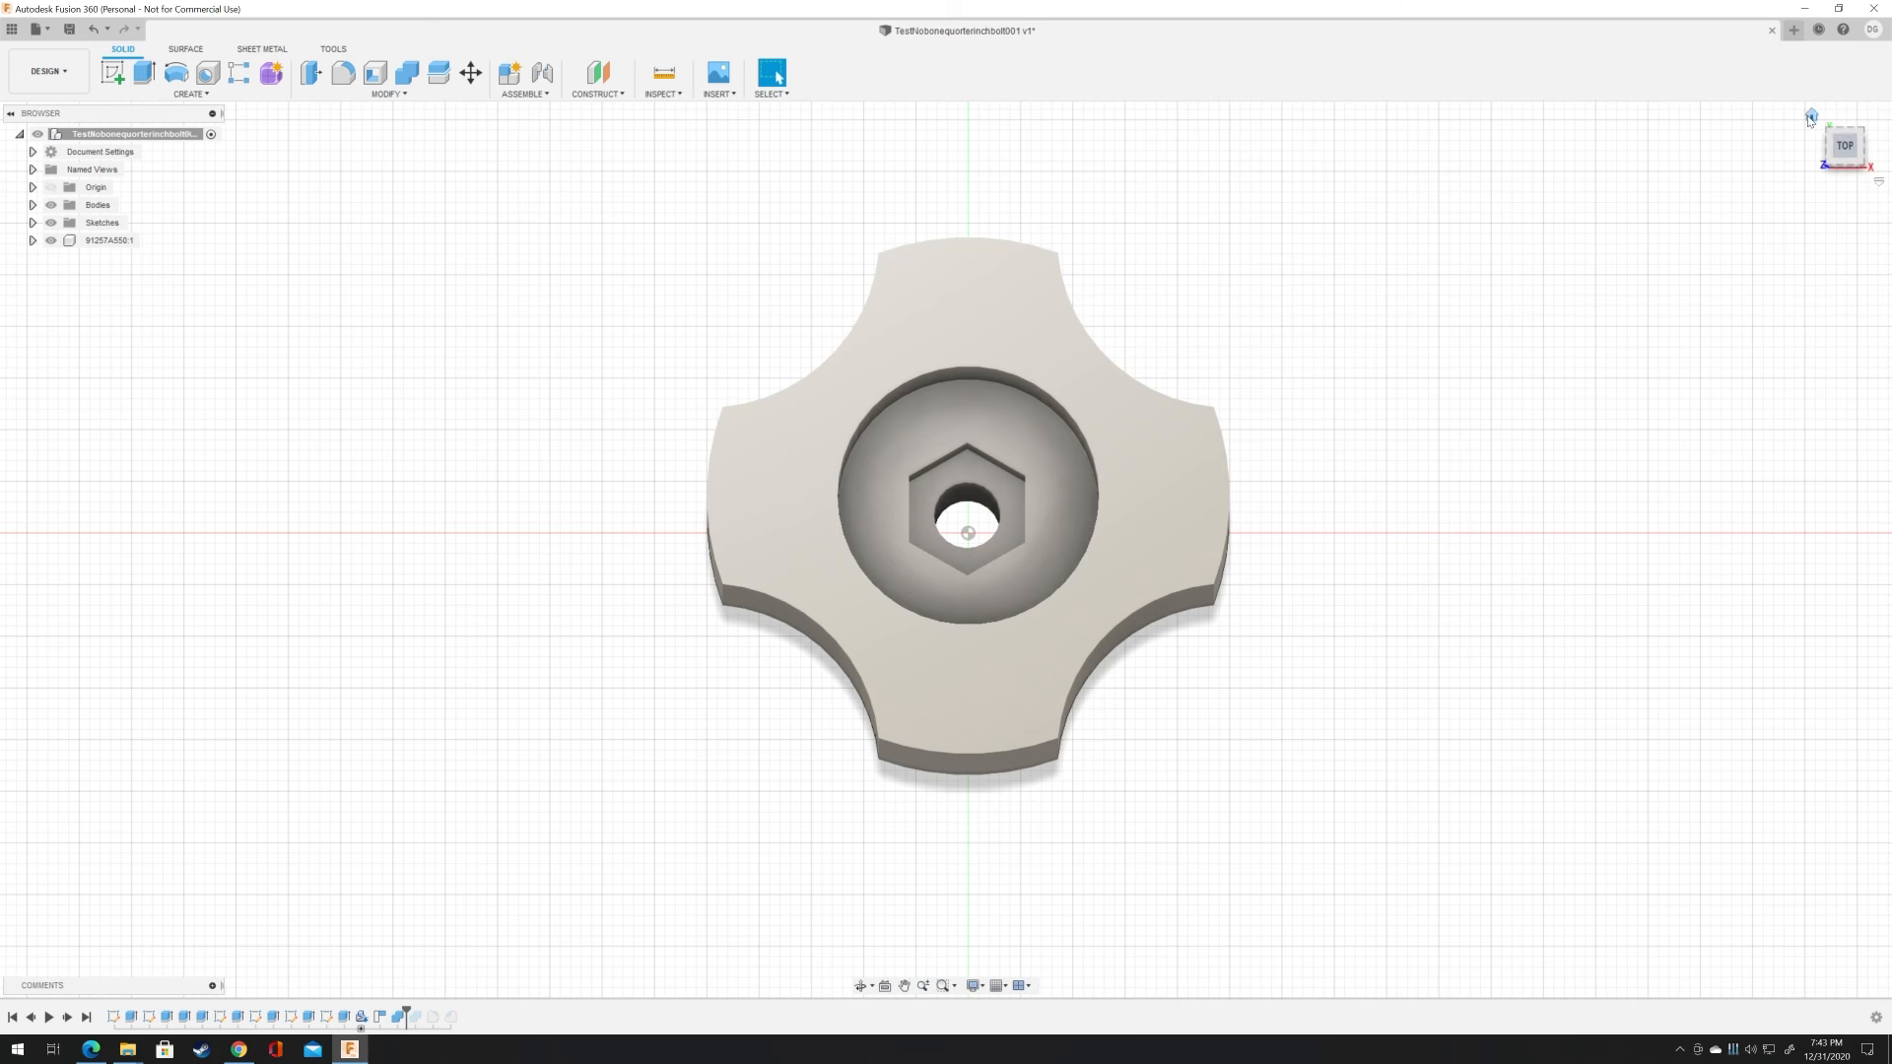
Step: Examine the hexagonal pocket and through-hole cut into the knob from above and at oblique angles
mouse_move(1841, 149)
mouse_down()
mouse_move(1836, 45)
mouse_move(1837, 181)
mouse_move(1840, 138)
mouse_up()
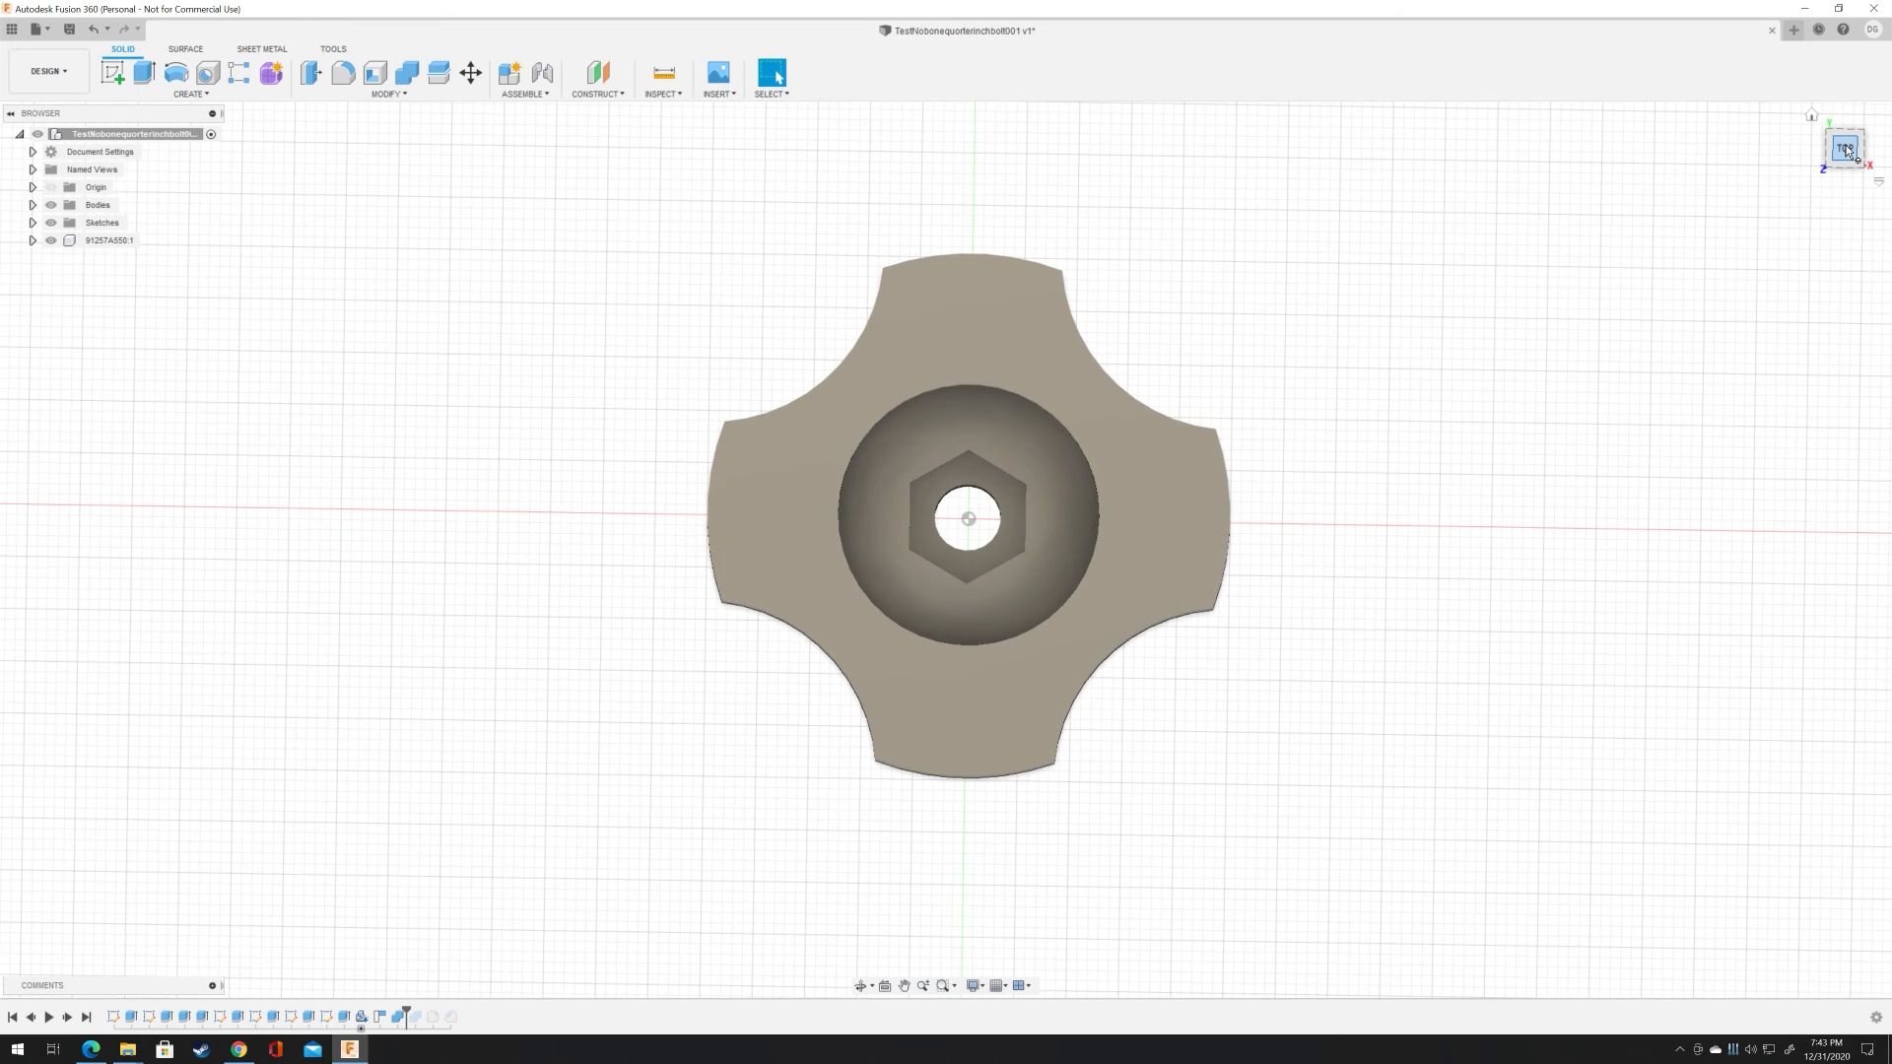
click(1845, 146)
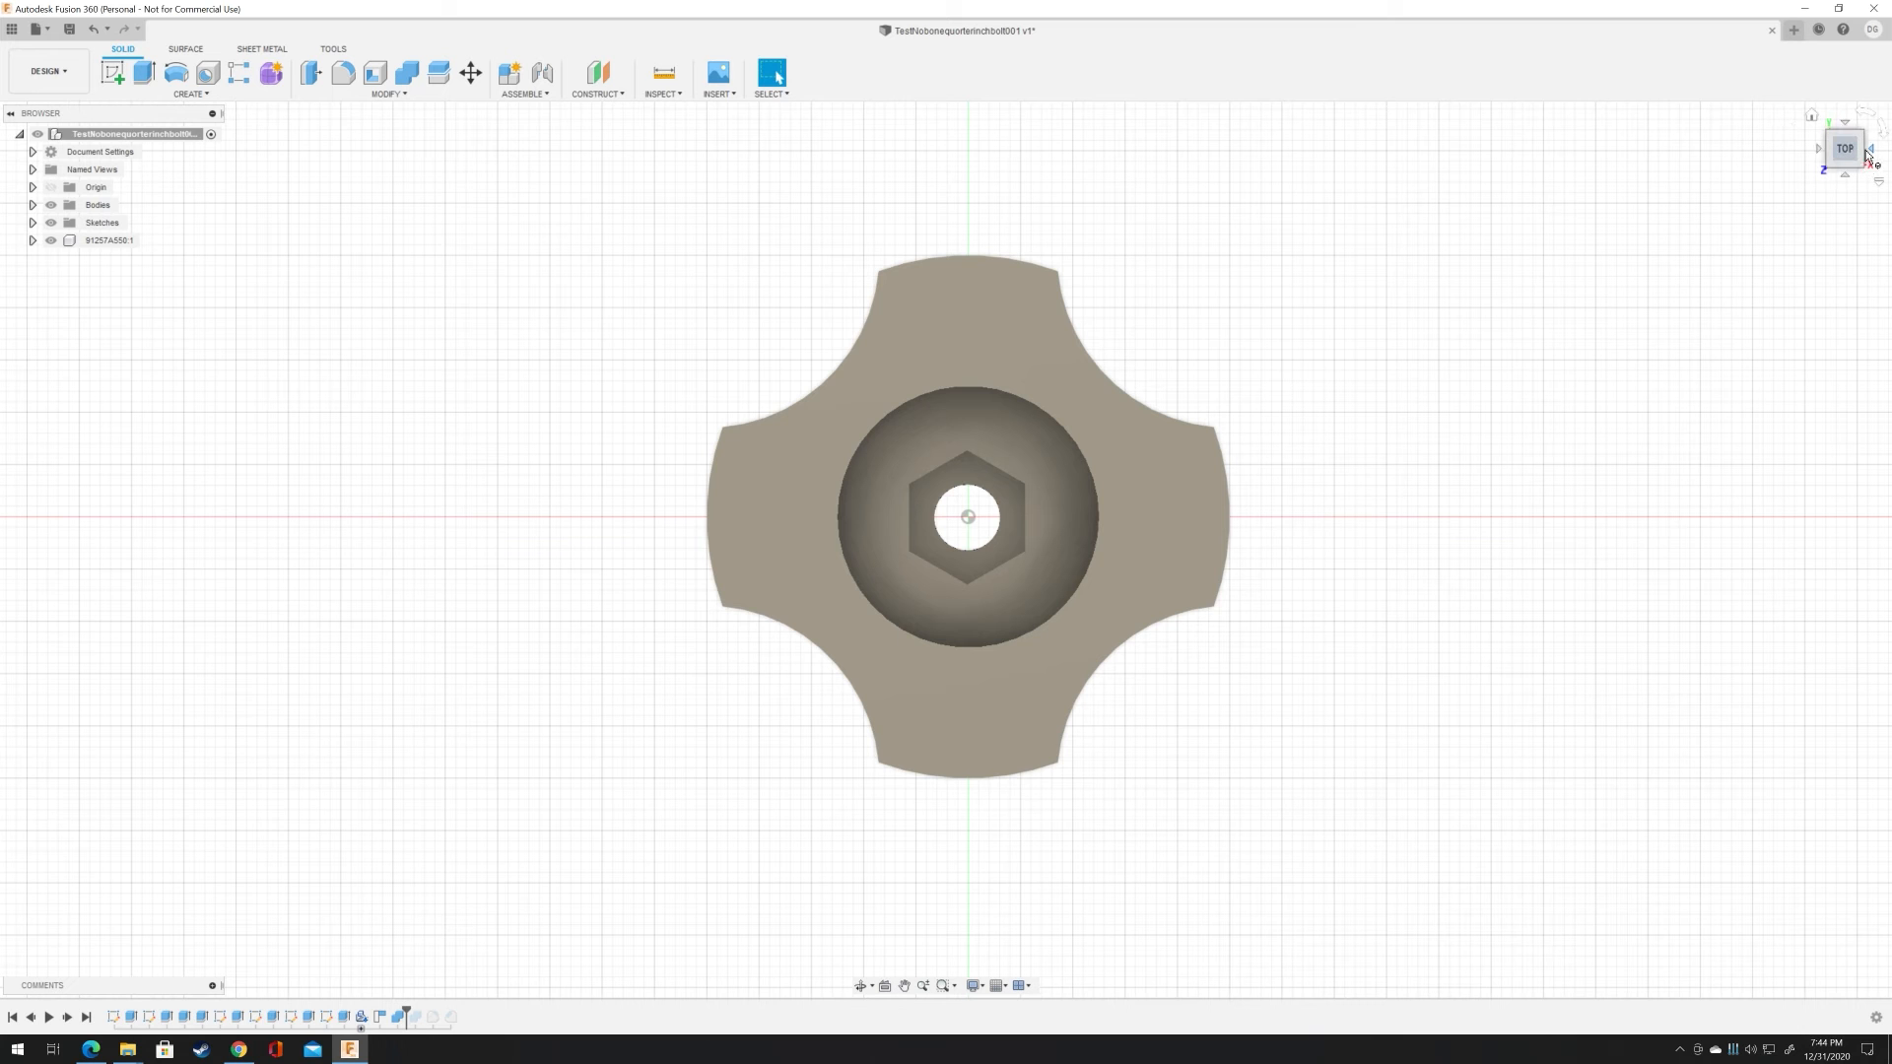
drag(1846, 150, 1856, 299)
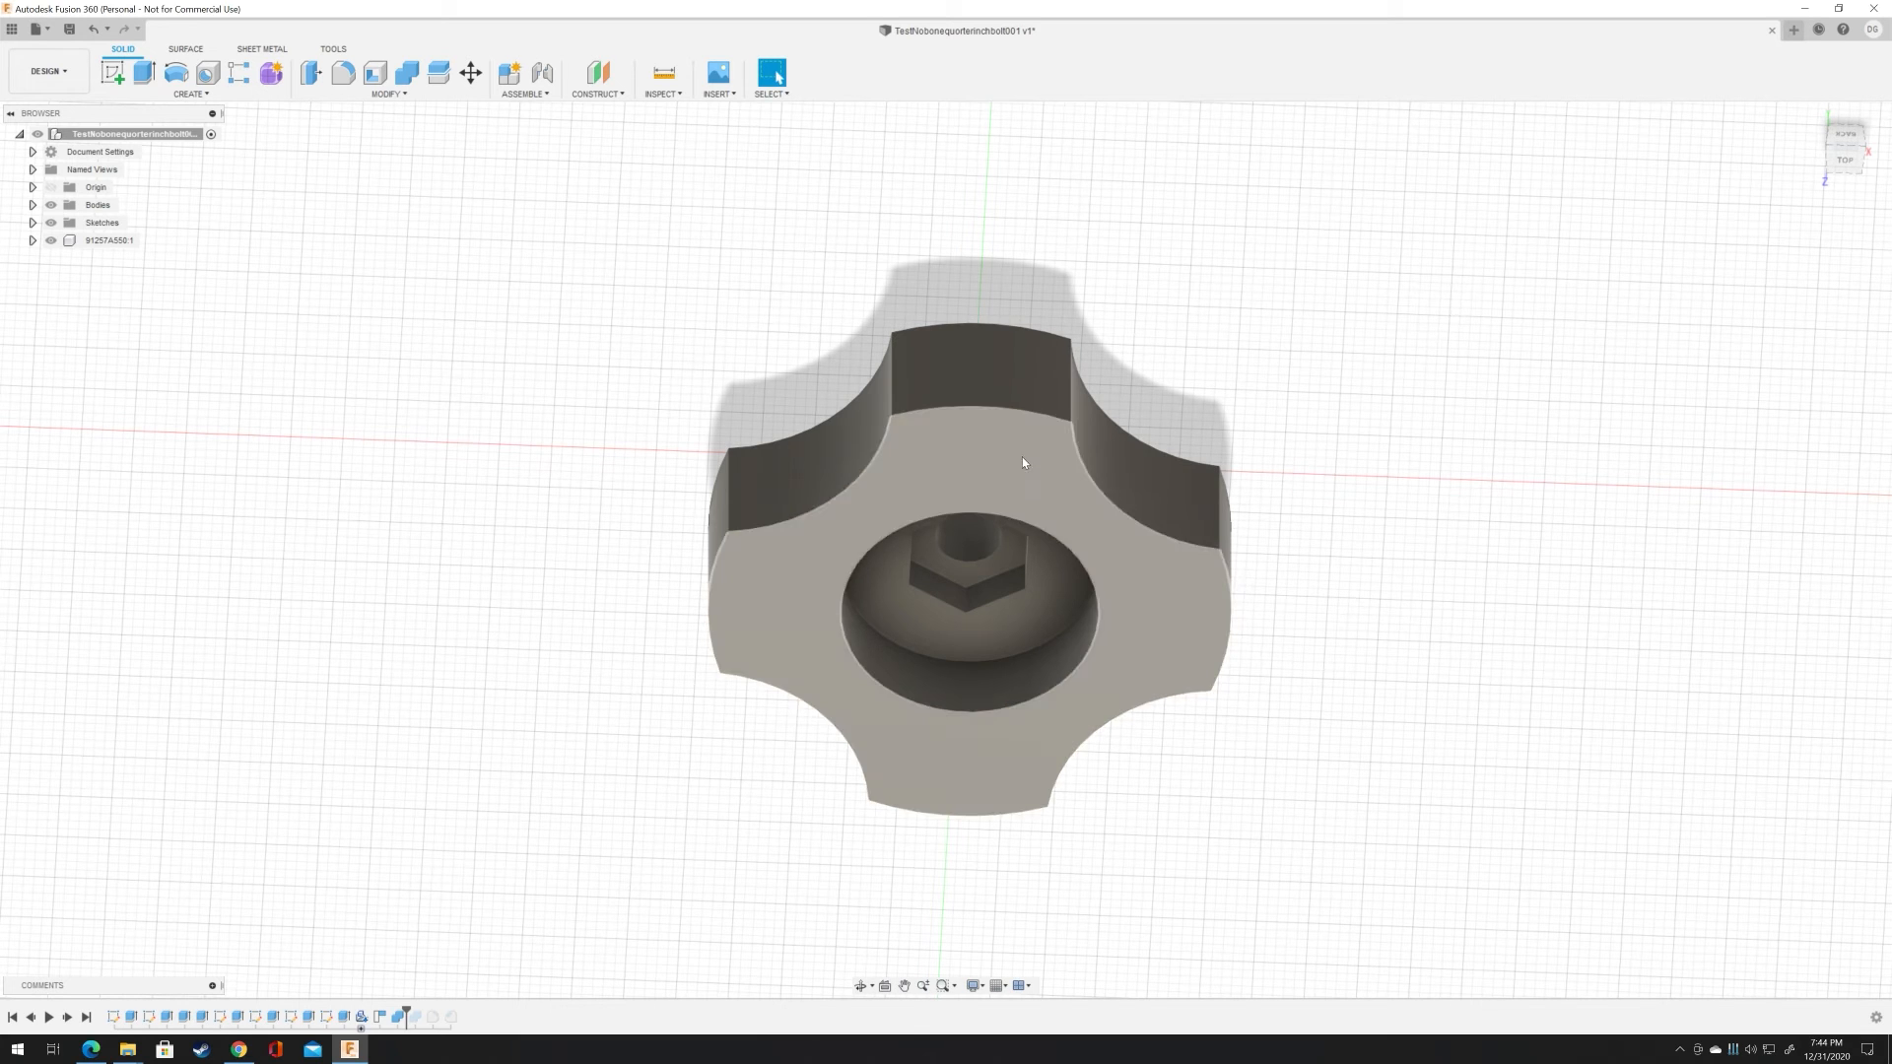
click(1845, 159)
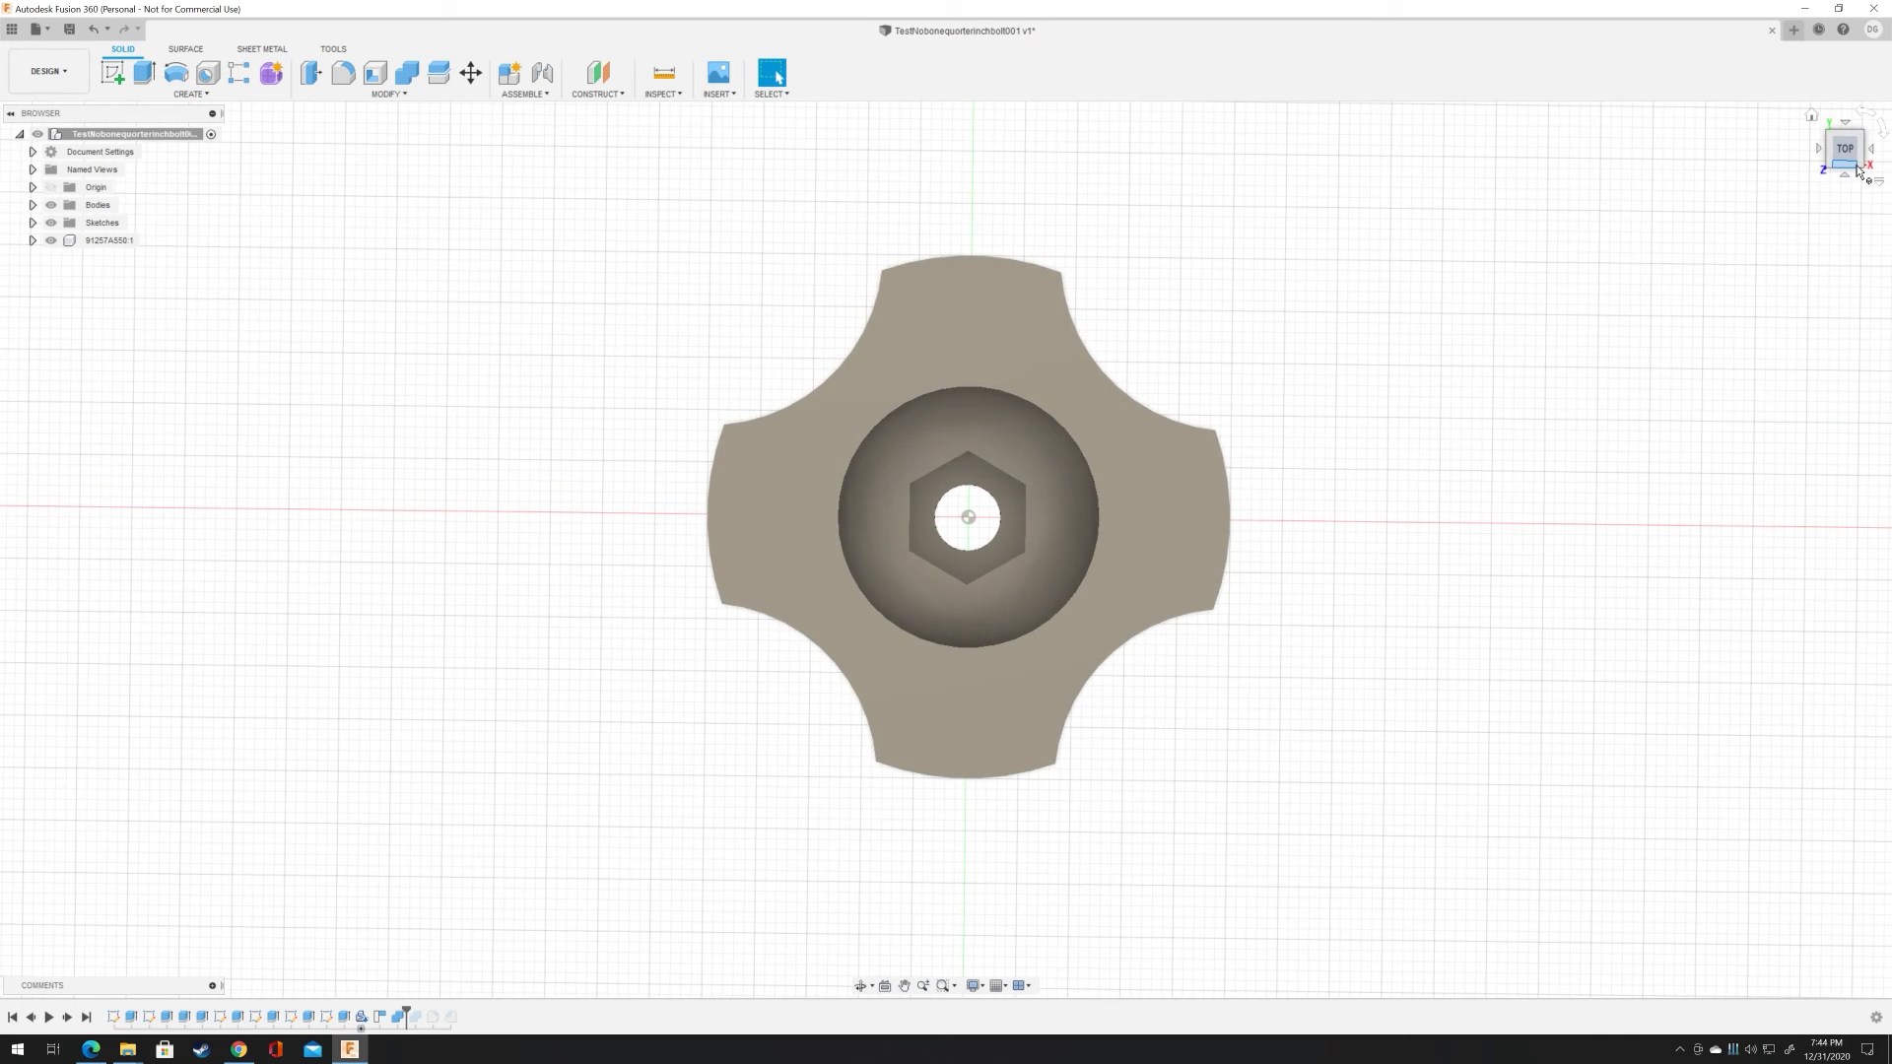
click(1846, 164)
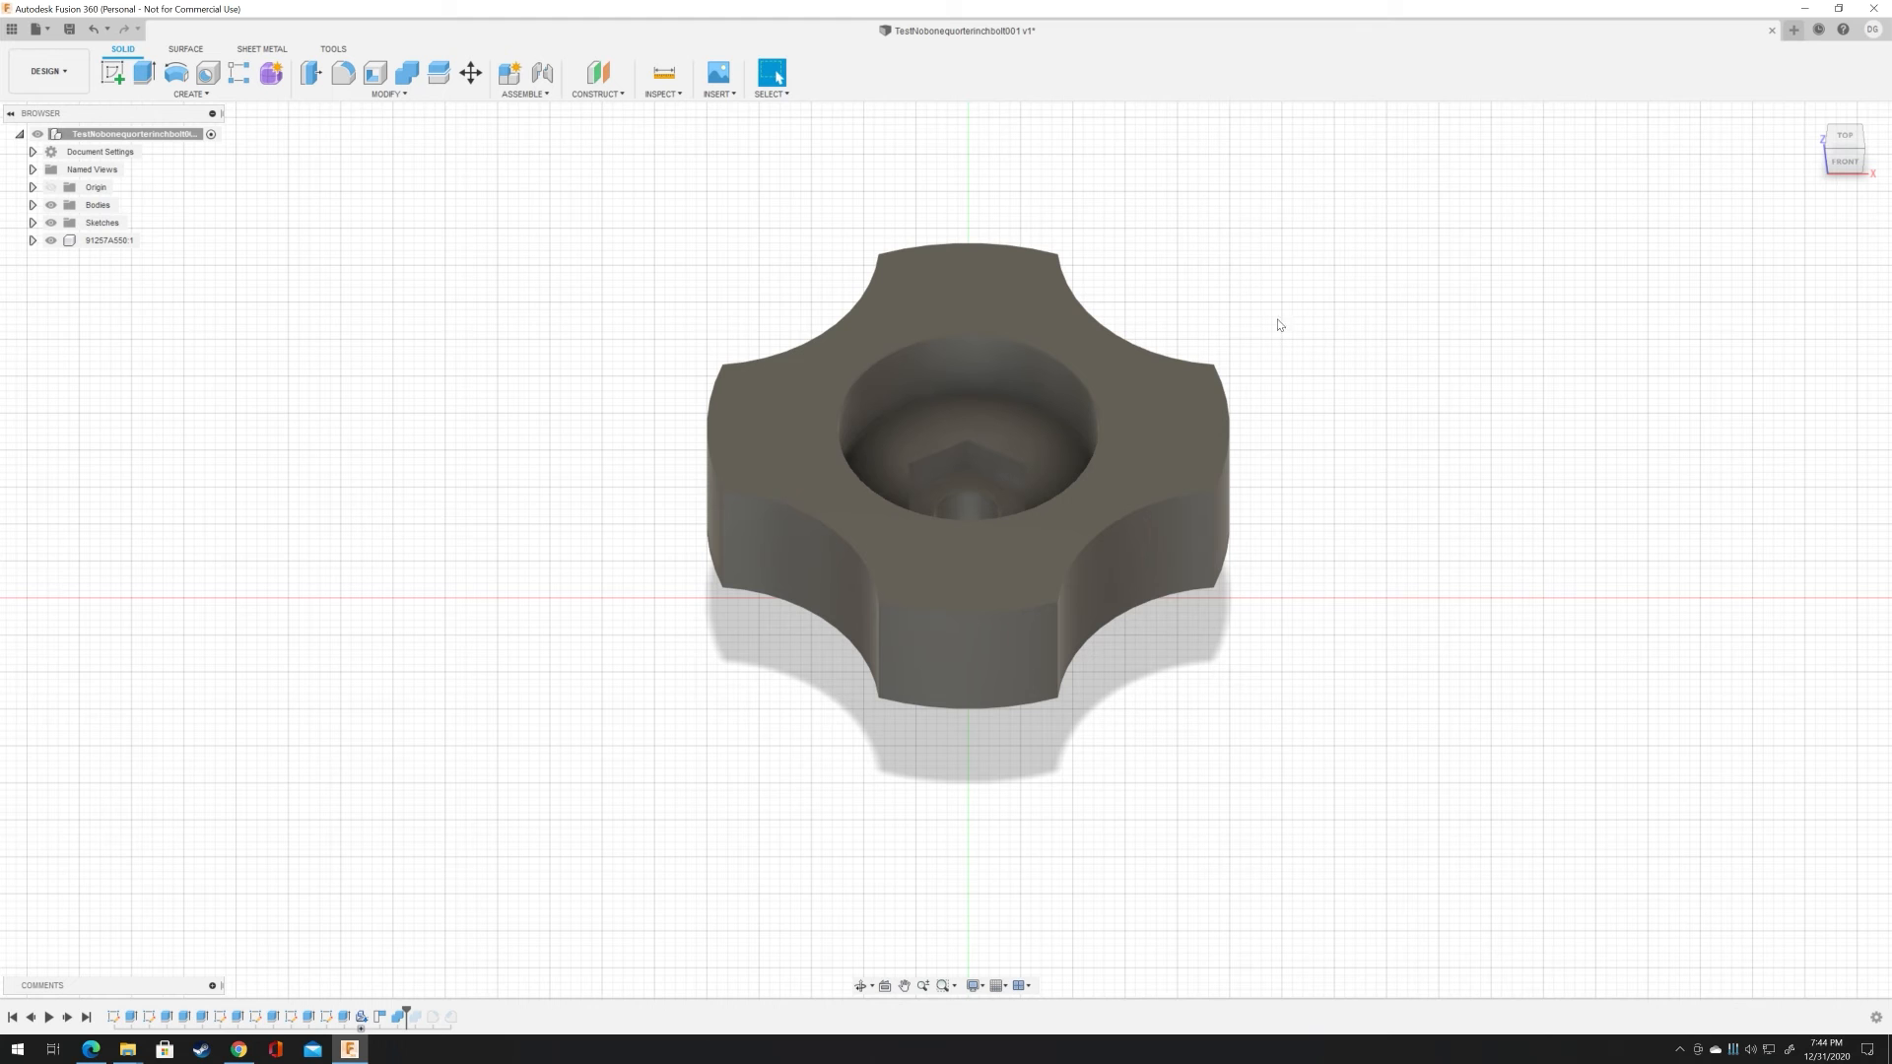
Step: Fillet the eight outer edges around the knob's scalloped top face with a constant 4.5 mm radius
click(1845, 136)
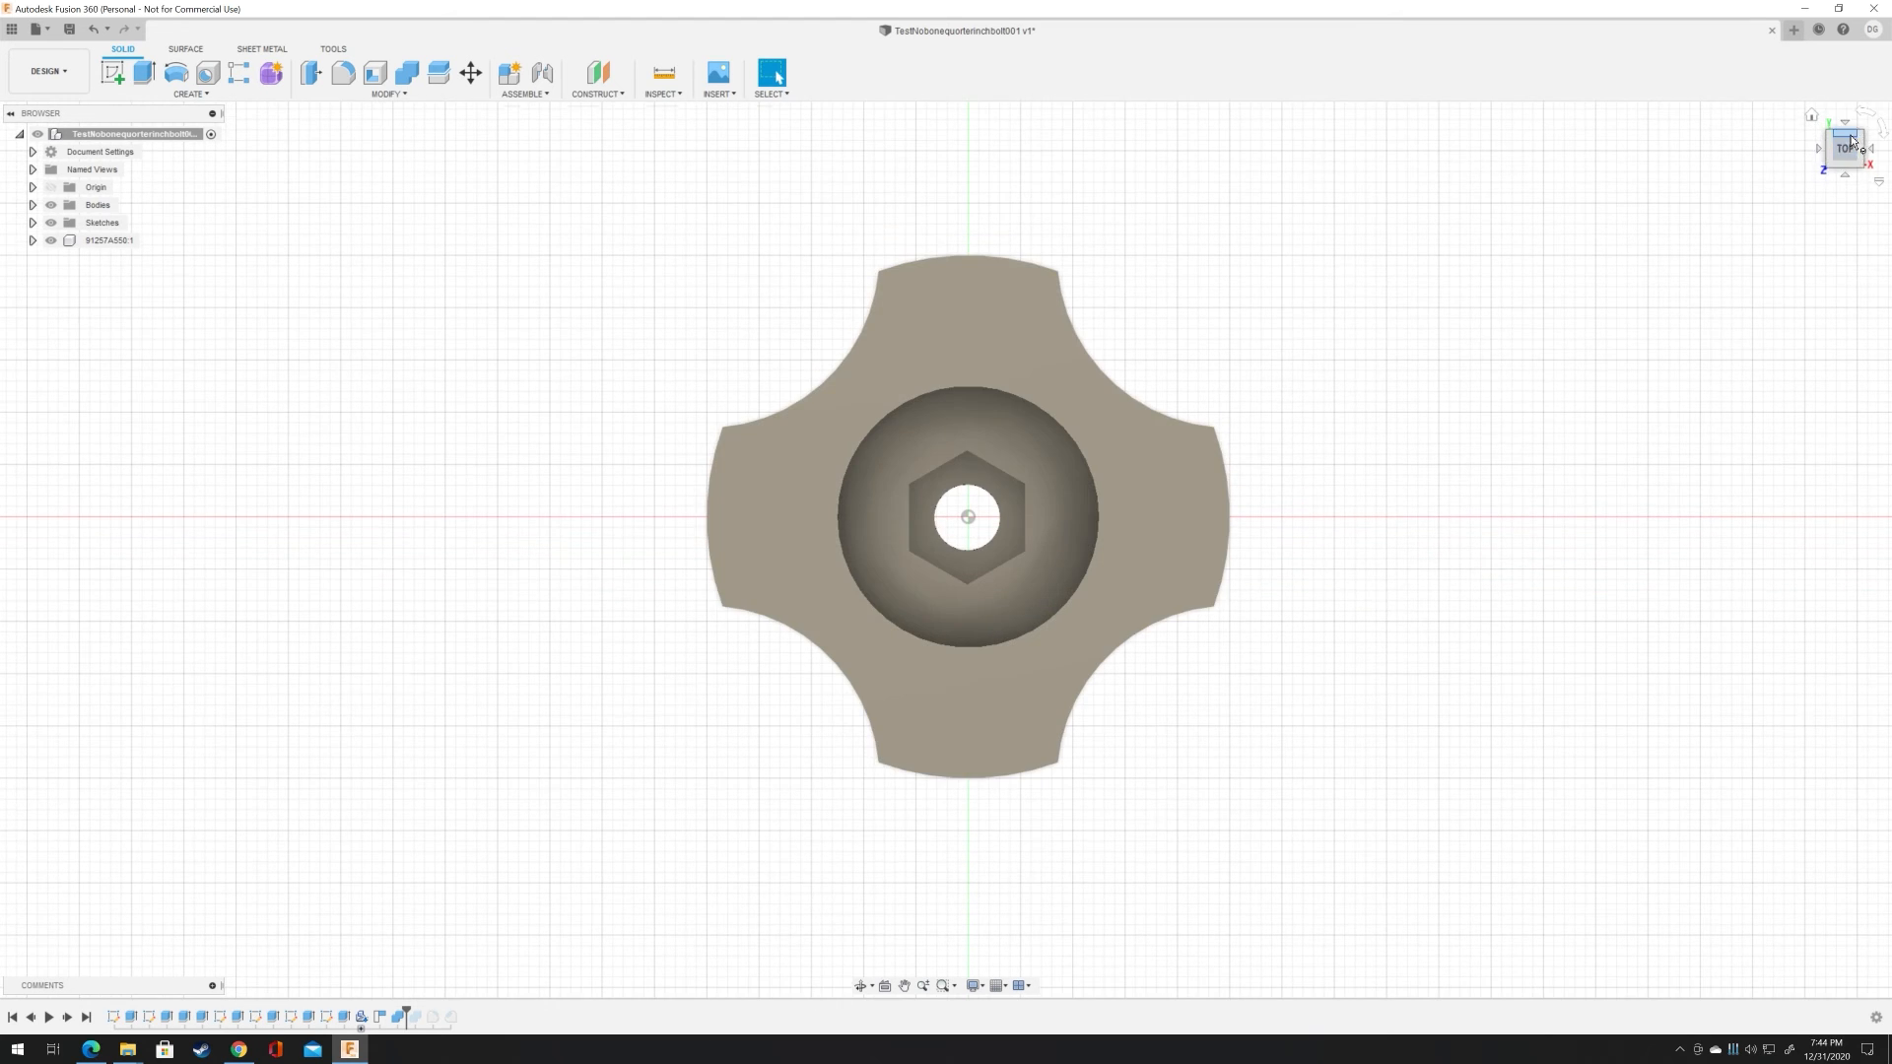
click(972, 259)
click(1086, 359)
click(1227, 516)
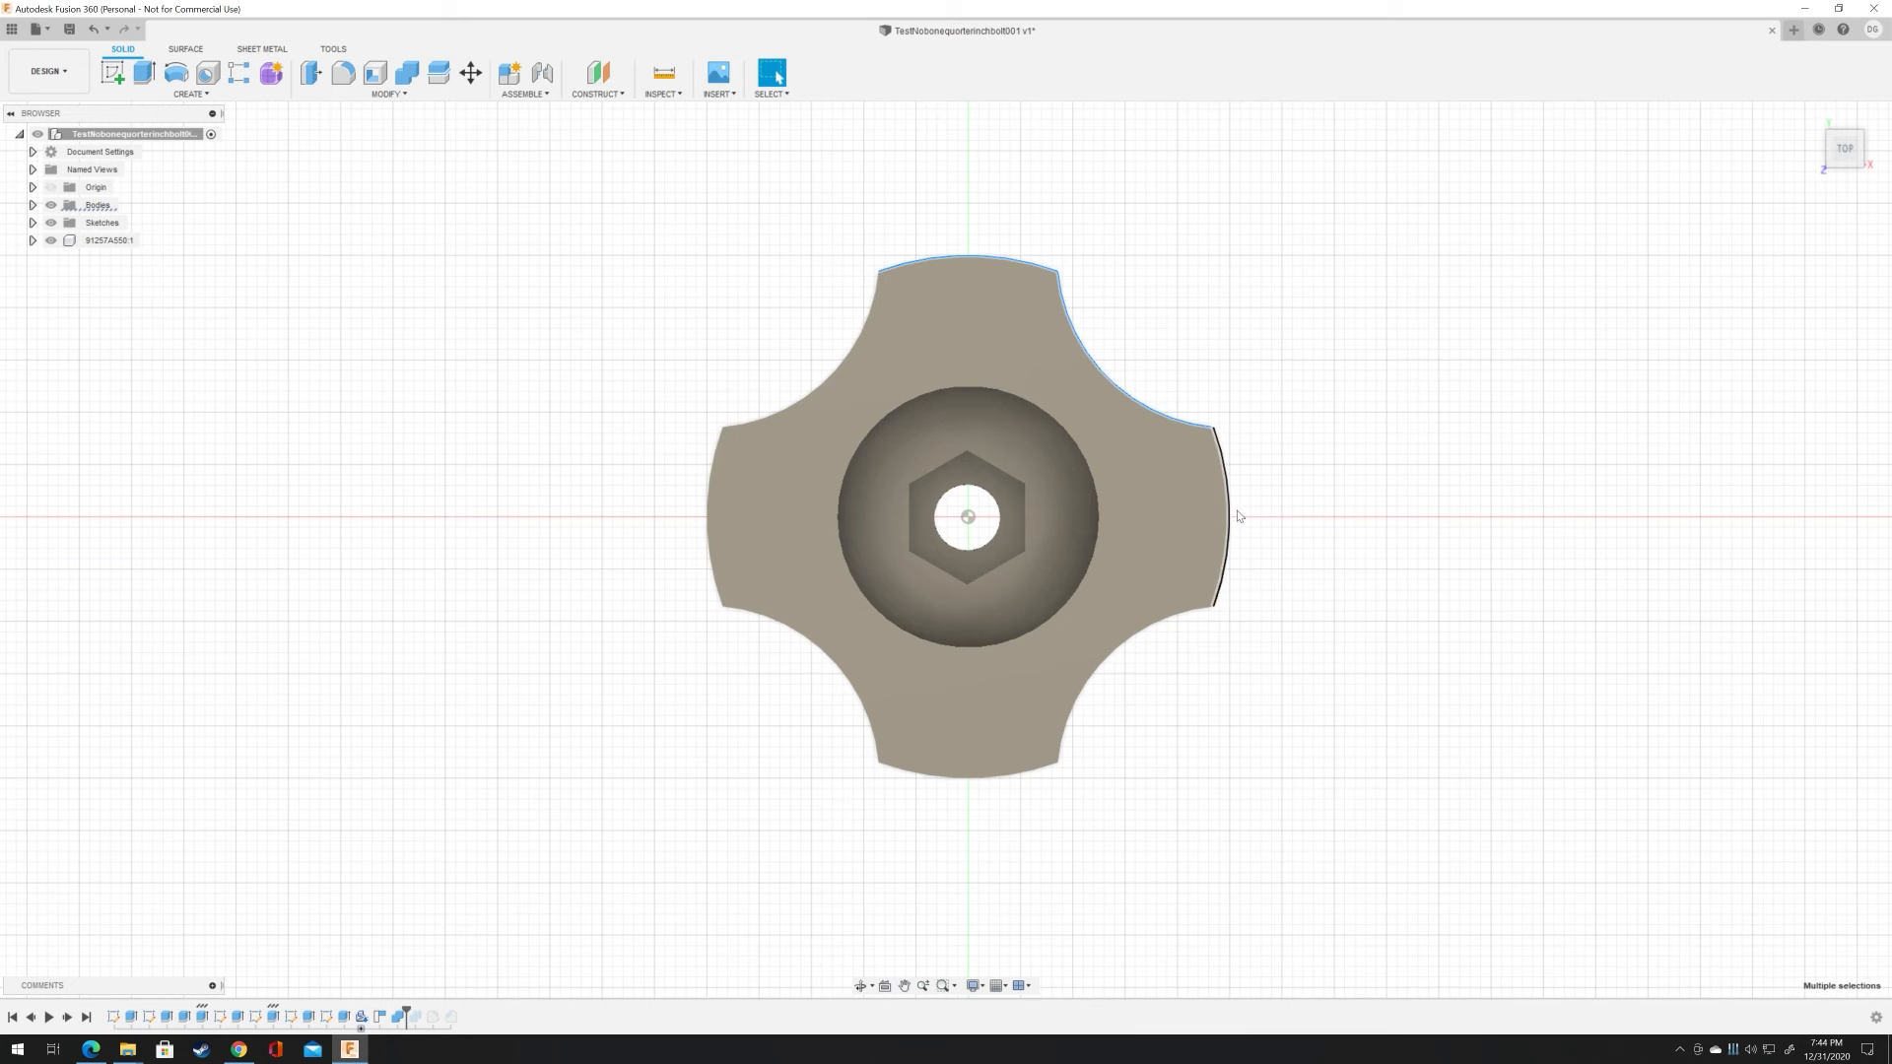
ctrl+click(1112, 662)
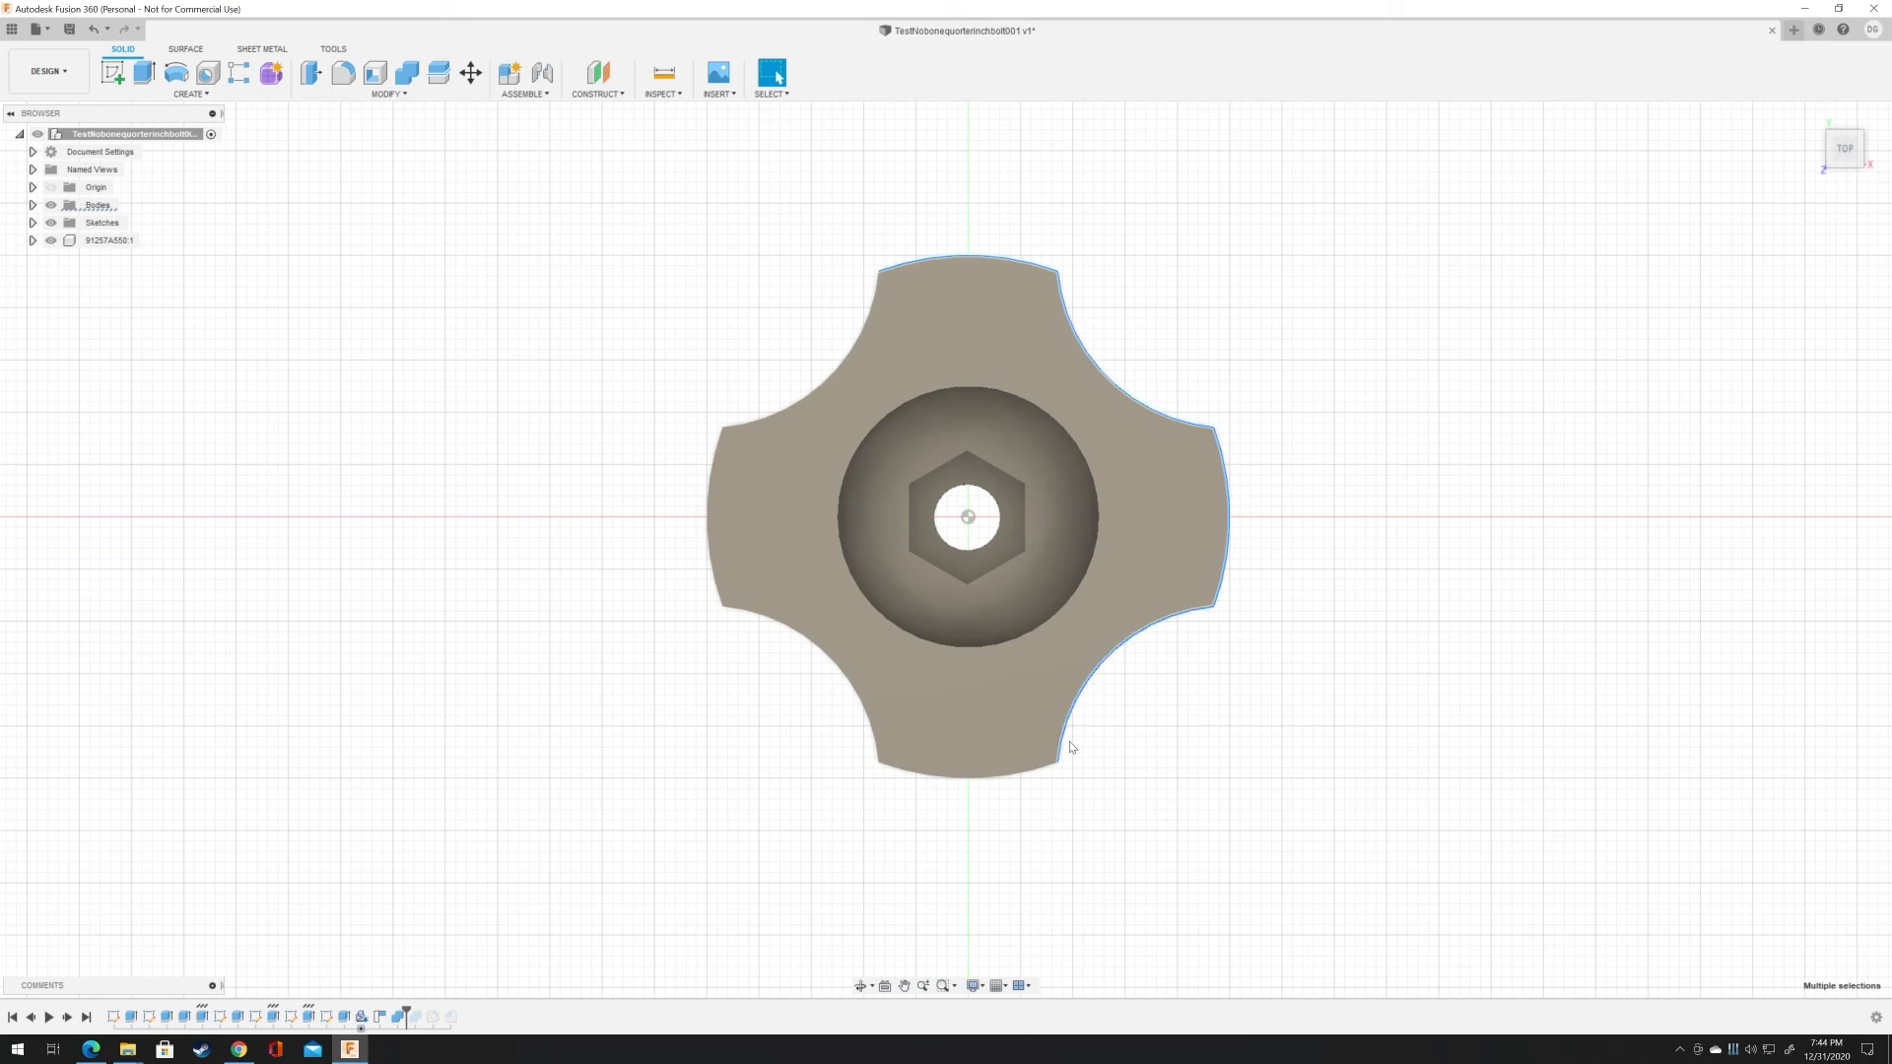
ctrl+click(990, 777)
ctrl+click(852, 695)
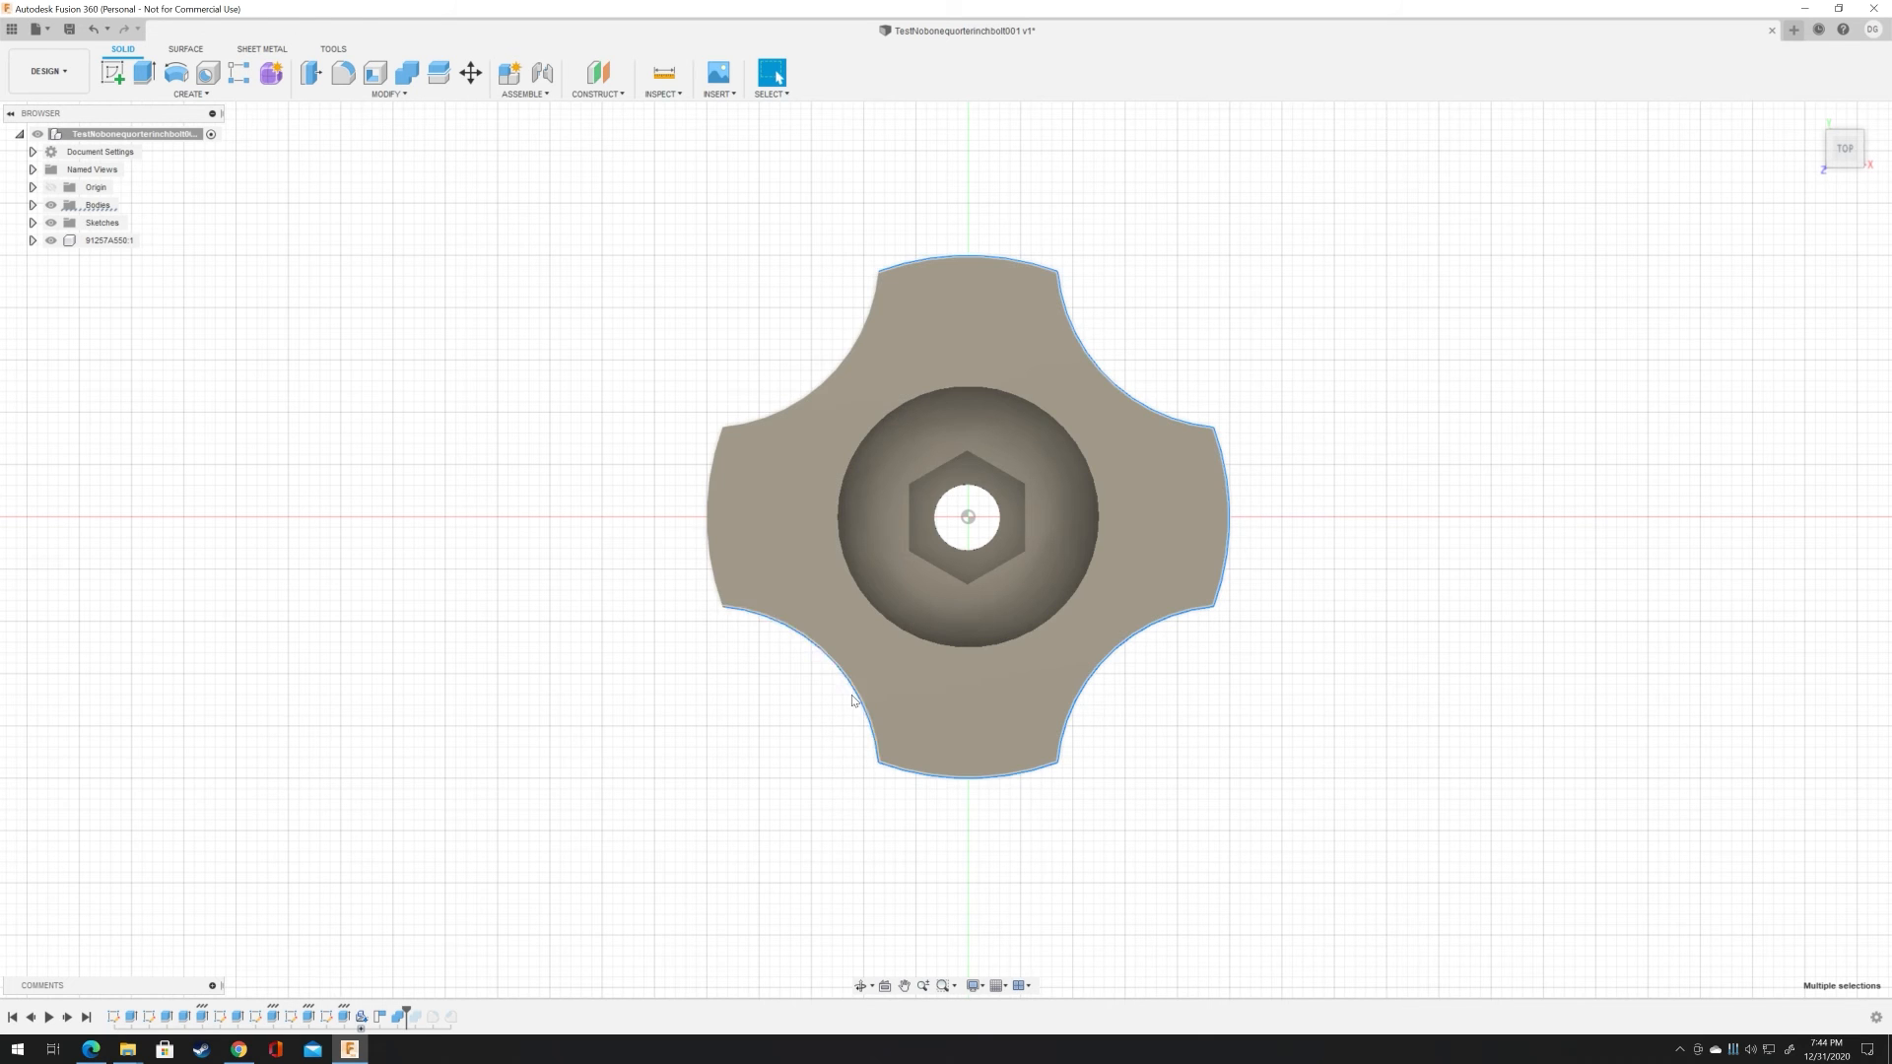
ctrl+click(706, 504)
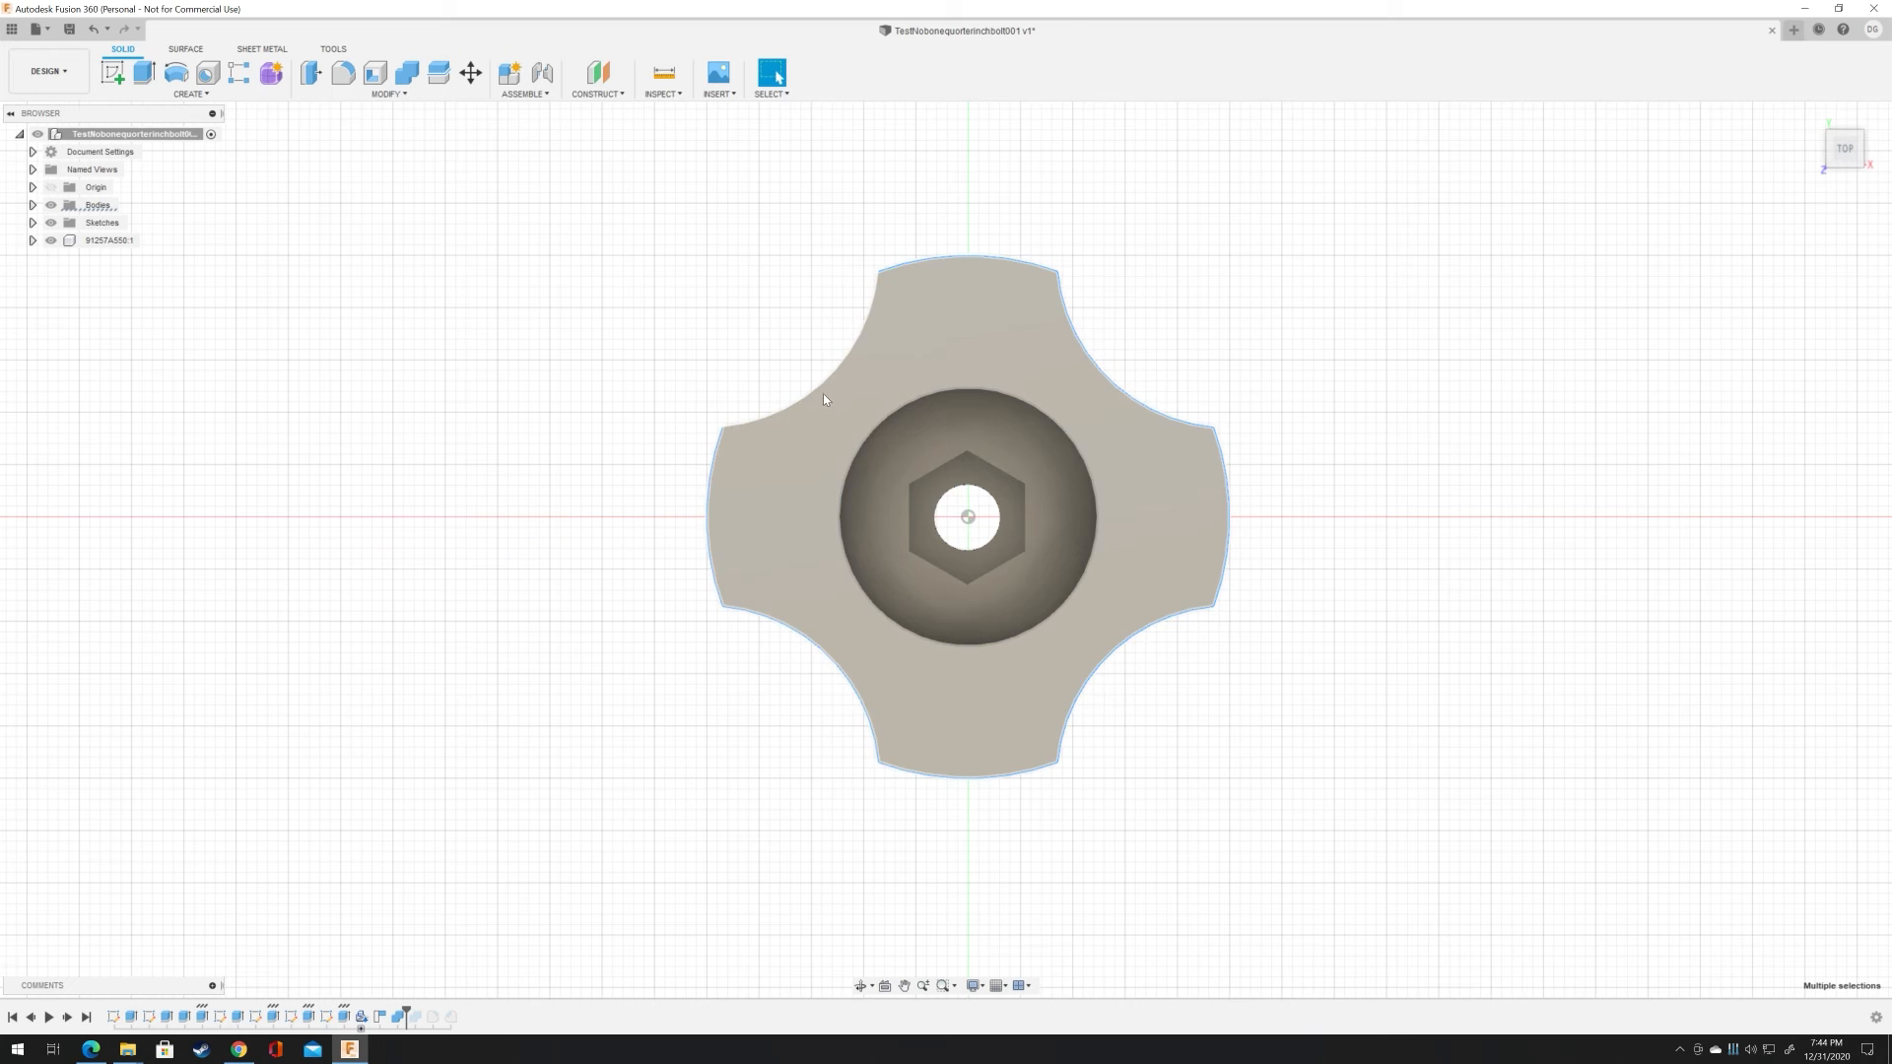
ctrl+click(819, 389)
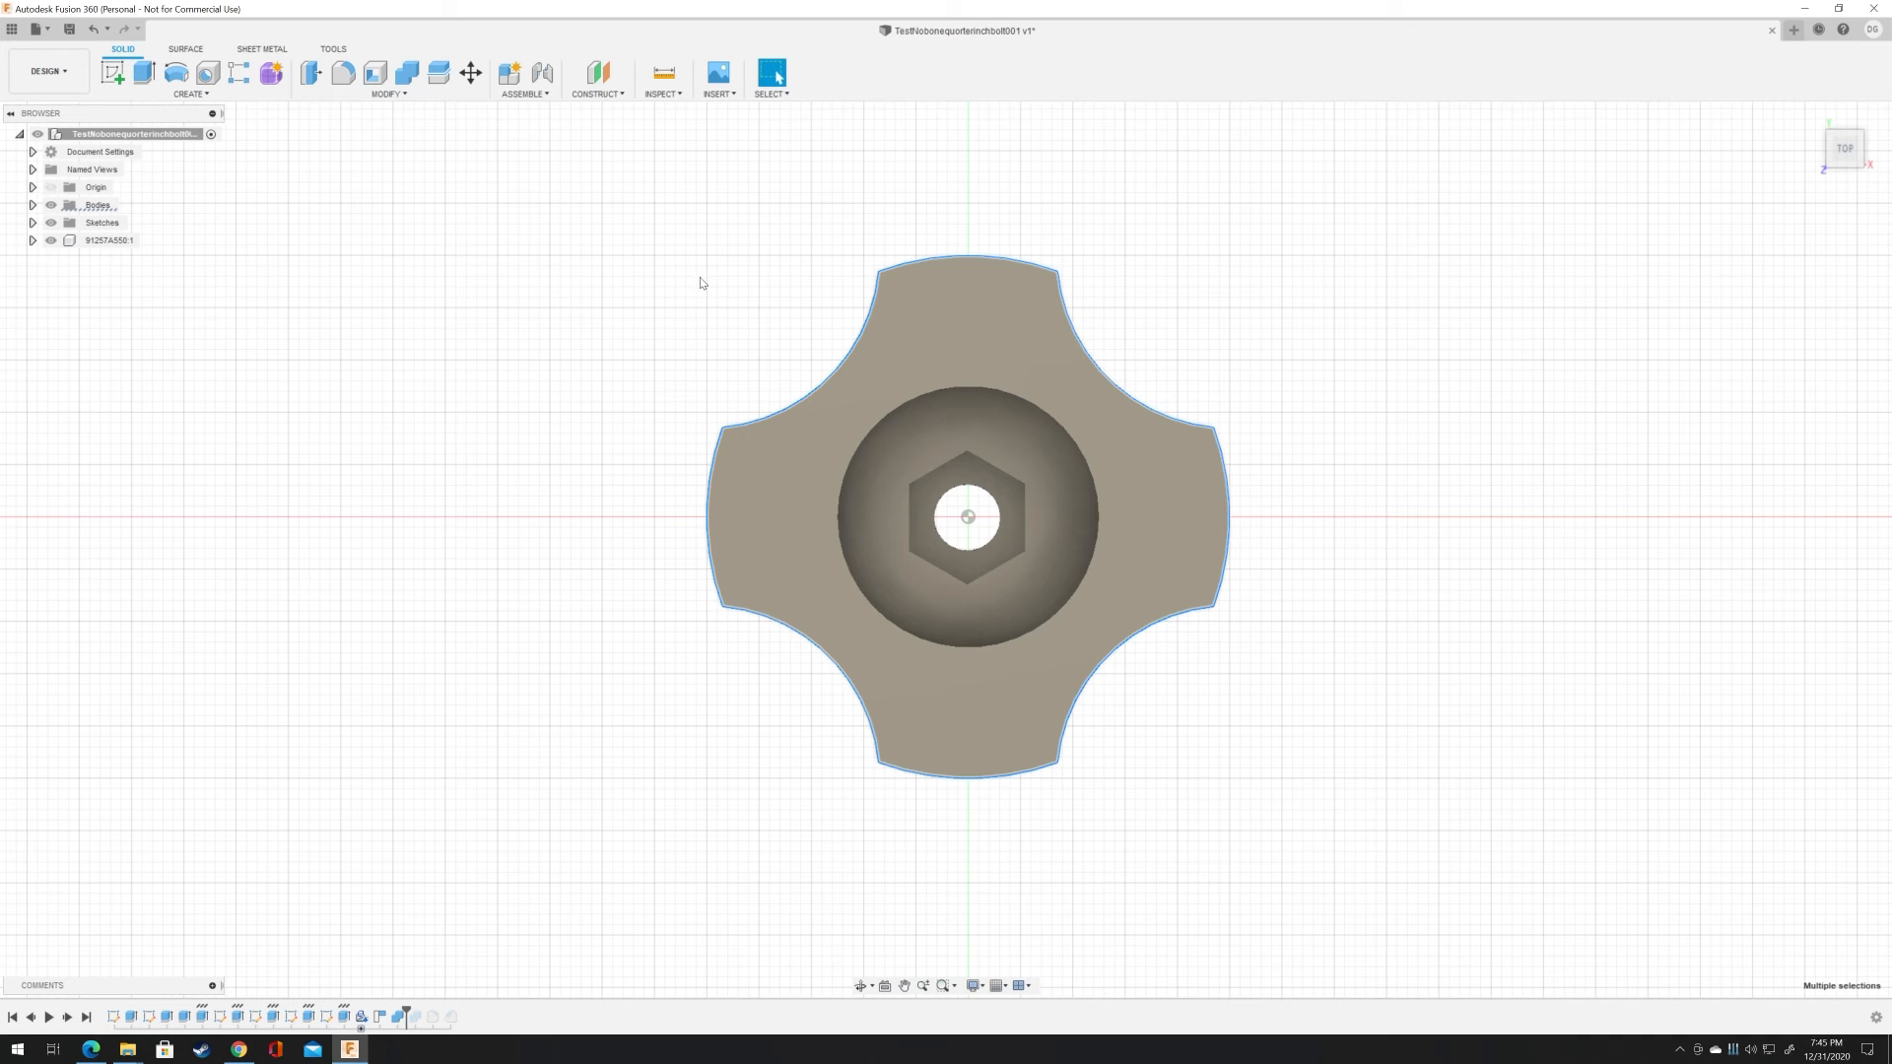
key(f)
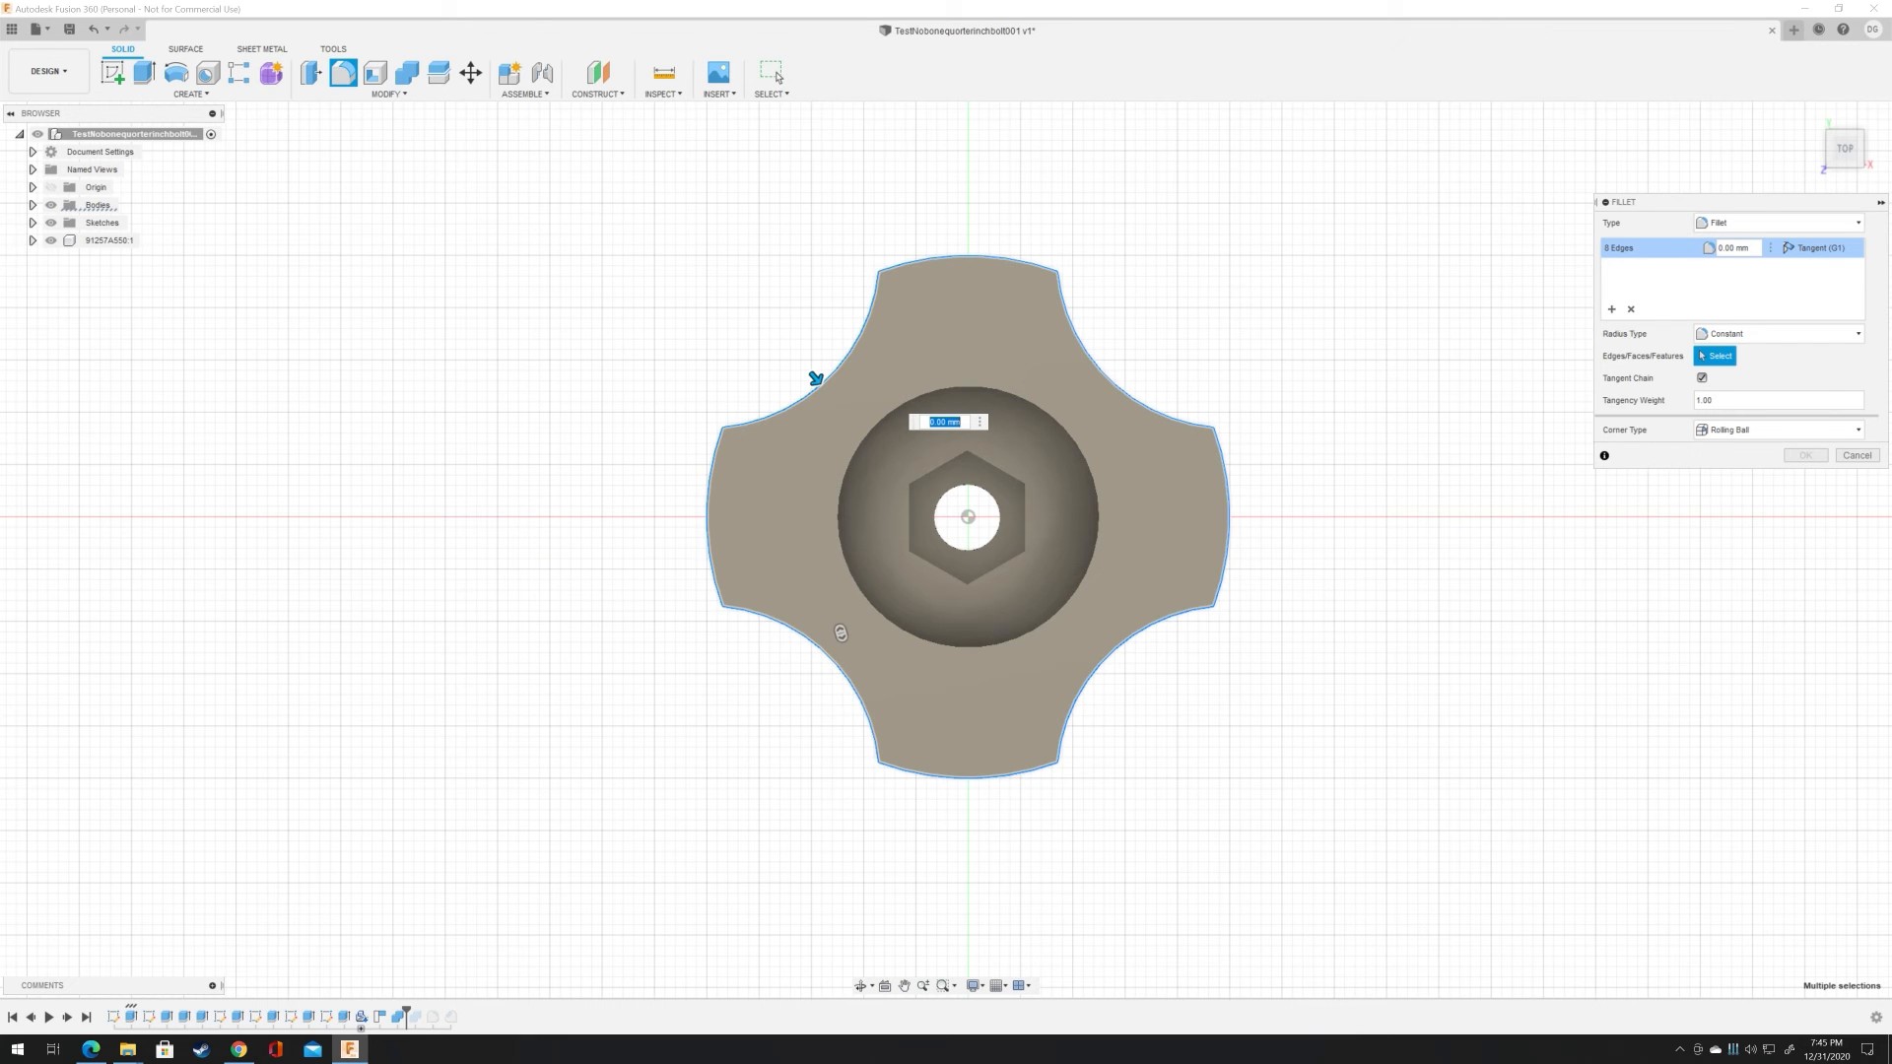
click(1738, 247)
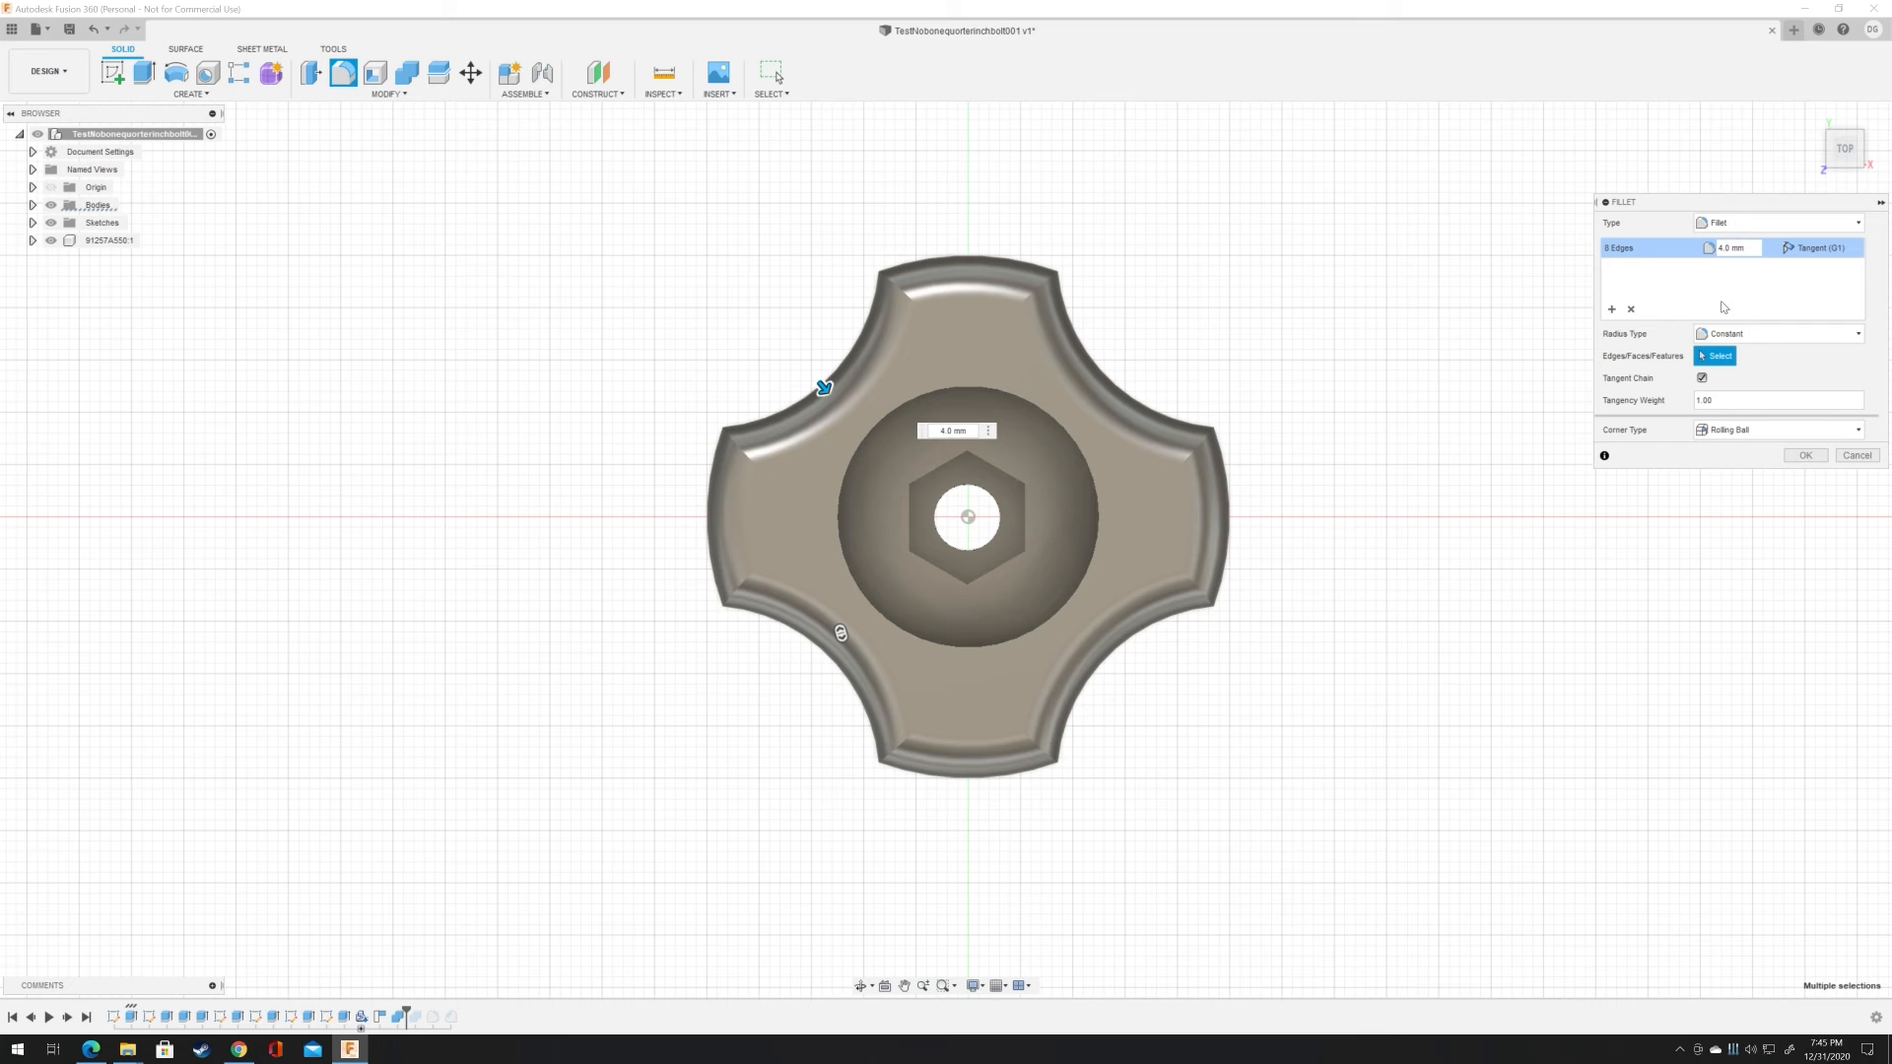
text(5)
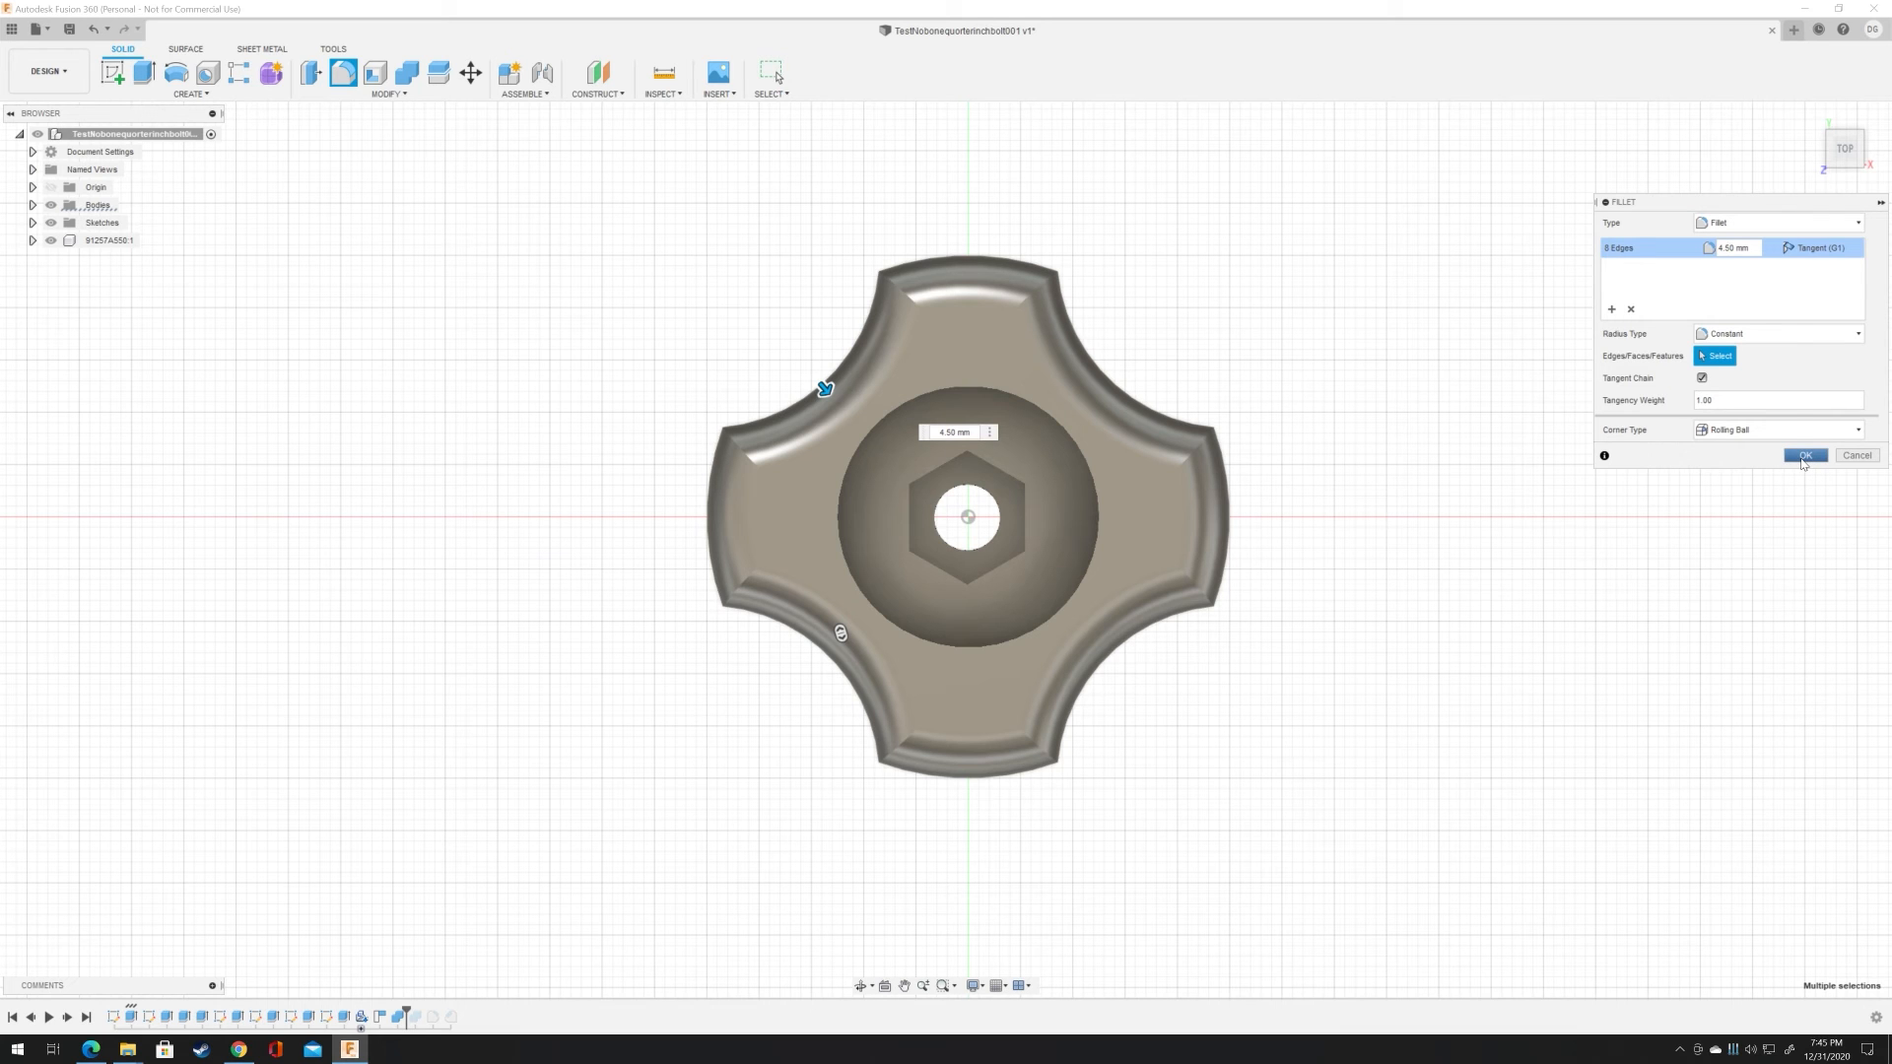
click(1804, 456)
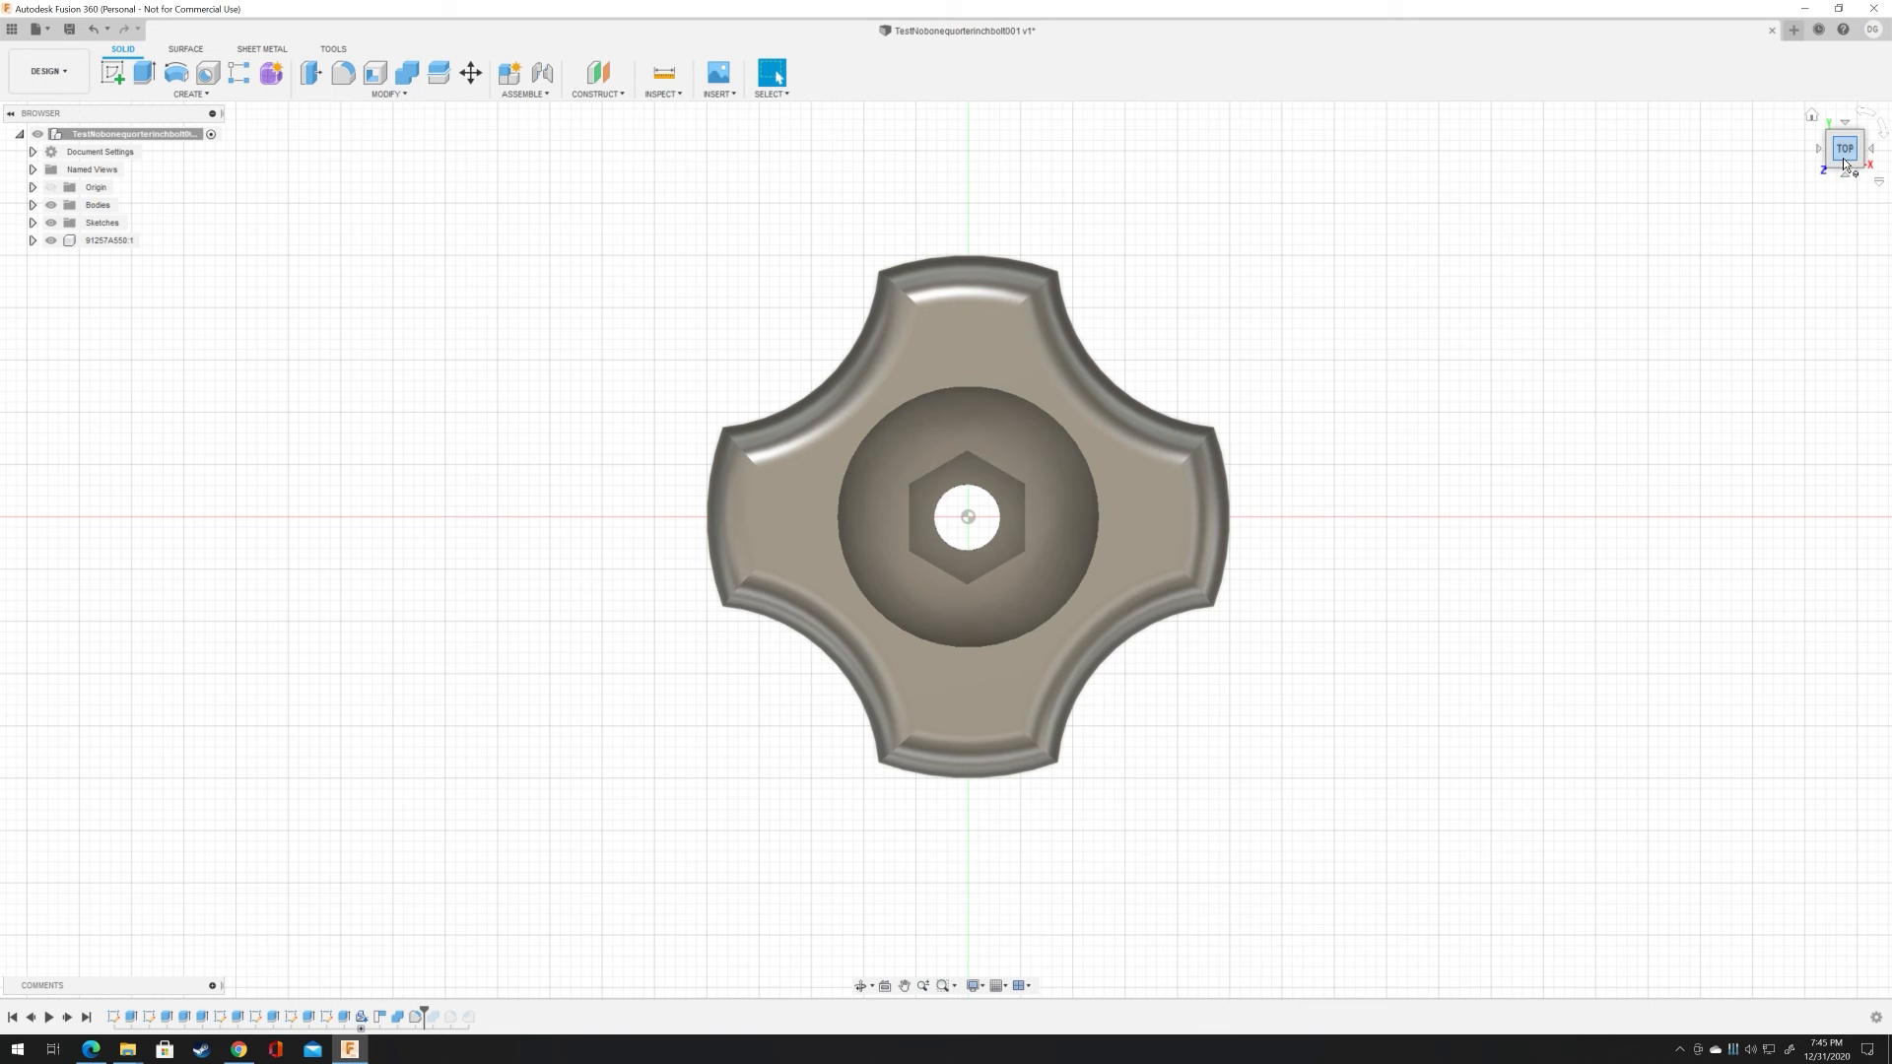
Step: Chamfer the eight outer edges around the knob's scalloped underside with an equal distance of 4.7 mm
mouse_move(1844, 164)
mouse_down()
mouse_move(1844, 63)
mouse_move(1831, 160)
mouse_move(1749, 148)
mouse_move(1693, 90)
mouse_up()
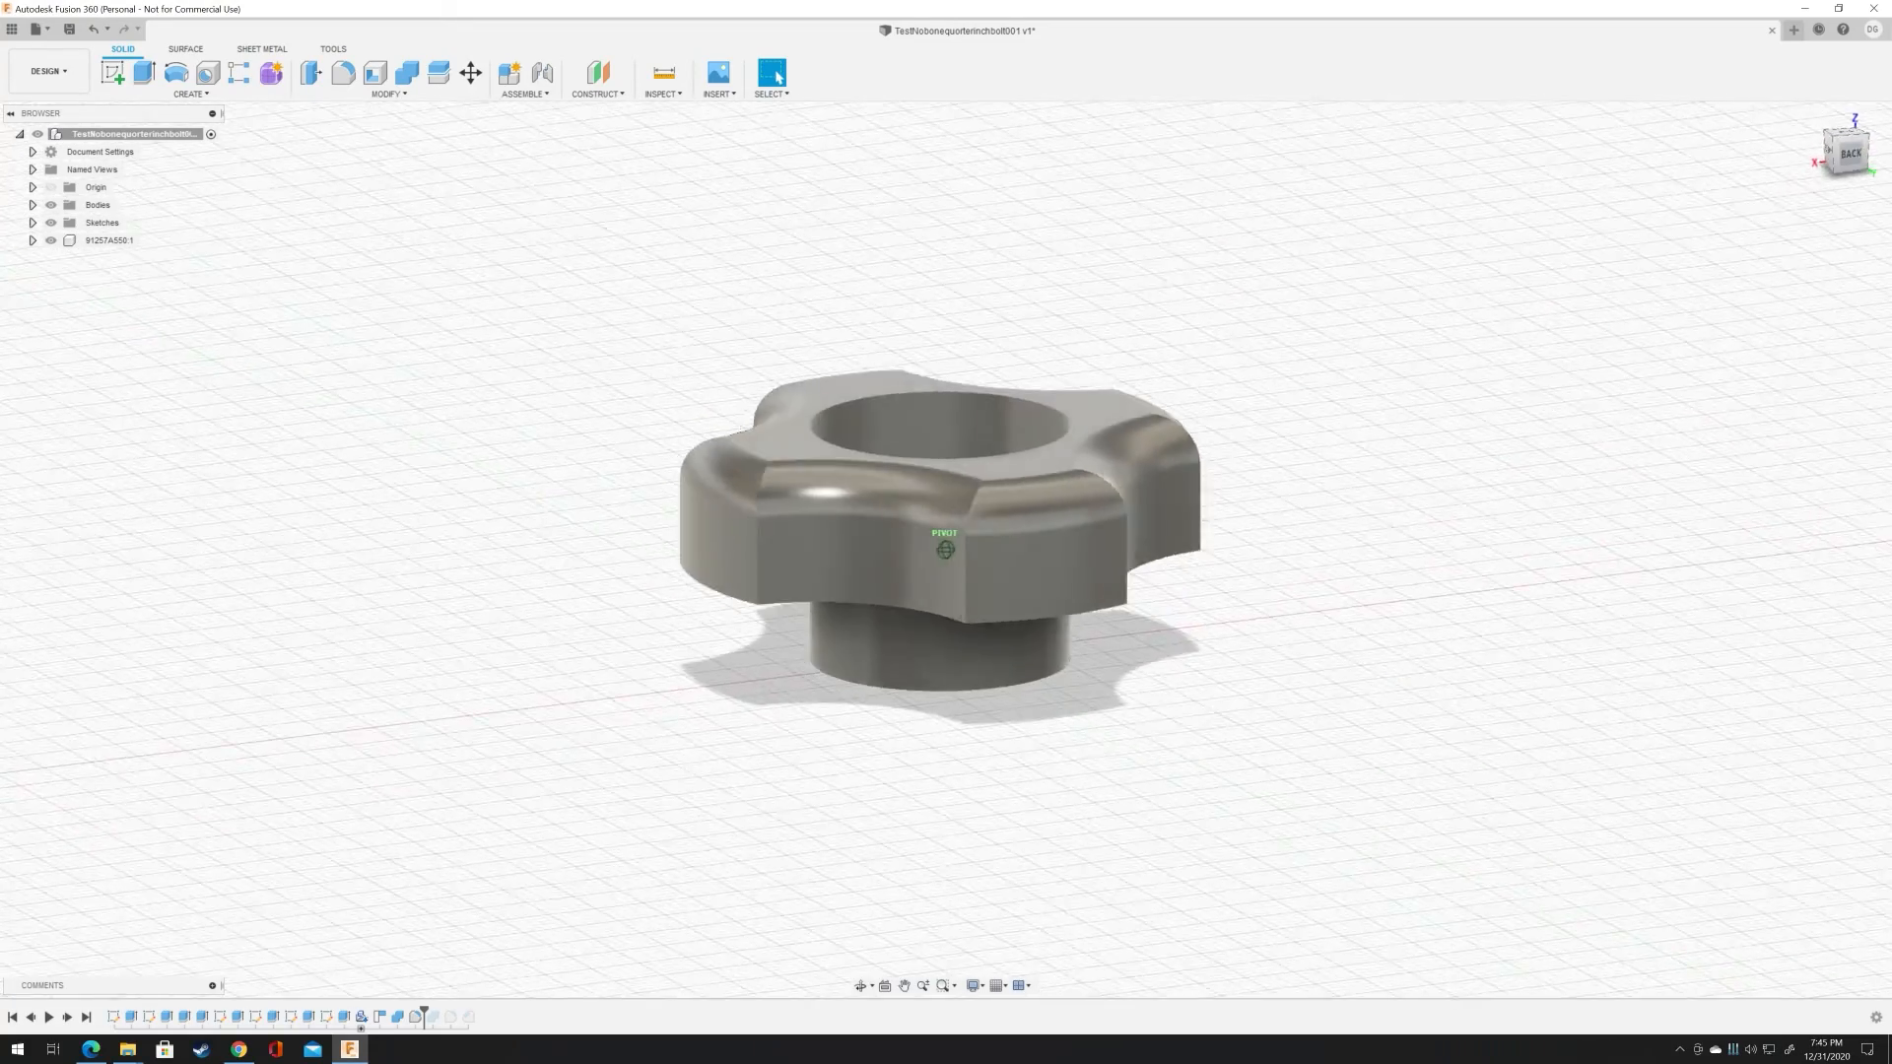
mouse_move(1621, 71)
mouse_down()
mouse_move(1704, 116)
mouse_move(1676, 126)
mouse_move(1700, 3)
mouse_move(1703, 24)
mouse_up()
click(1857, 162)
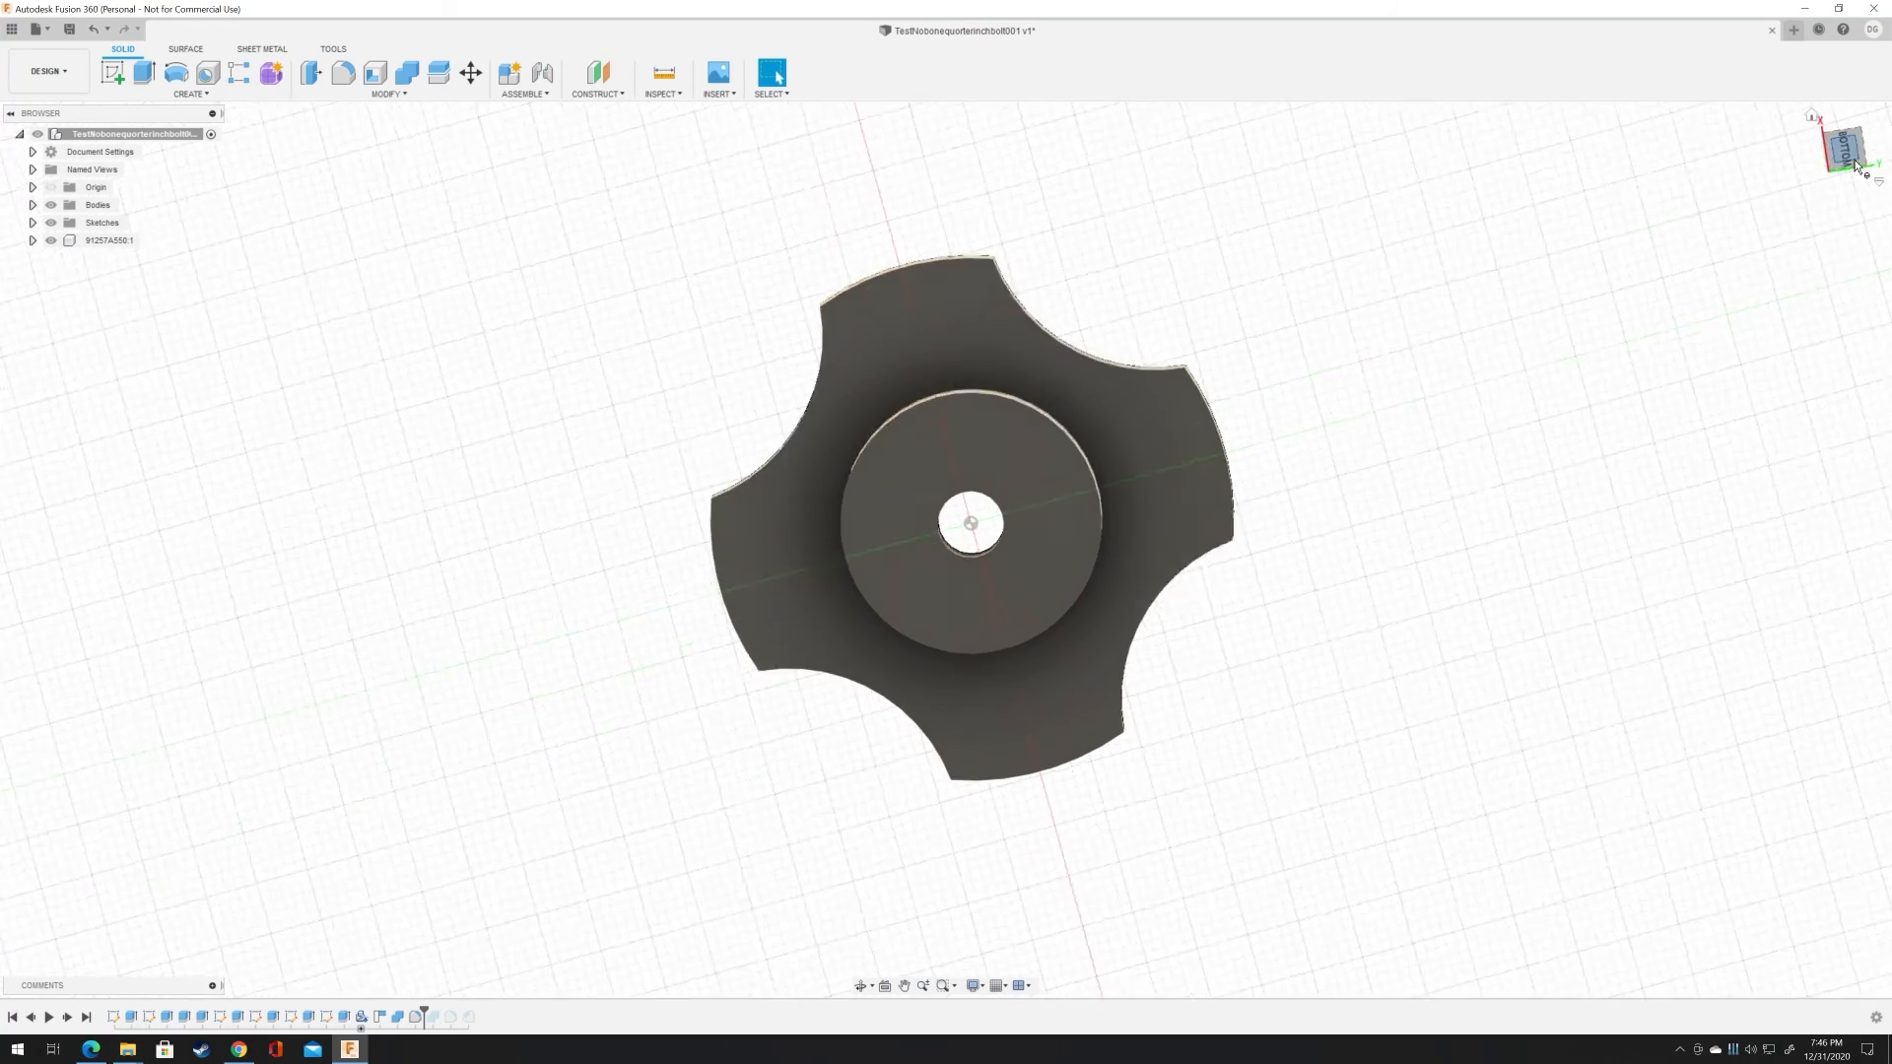
click(1869, 115)
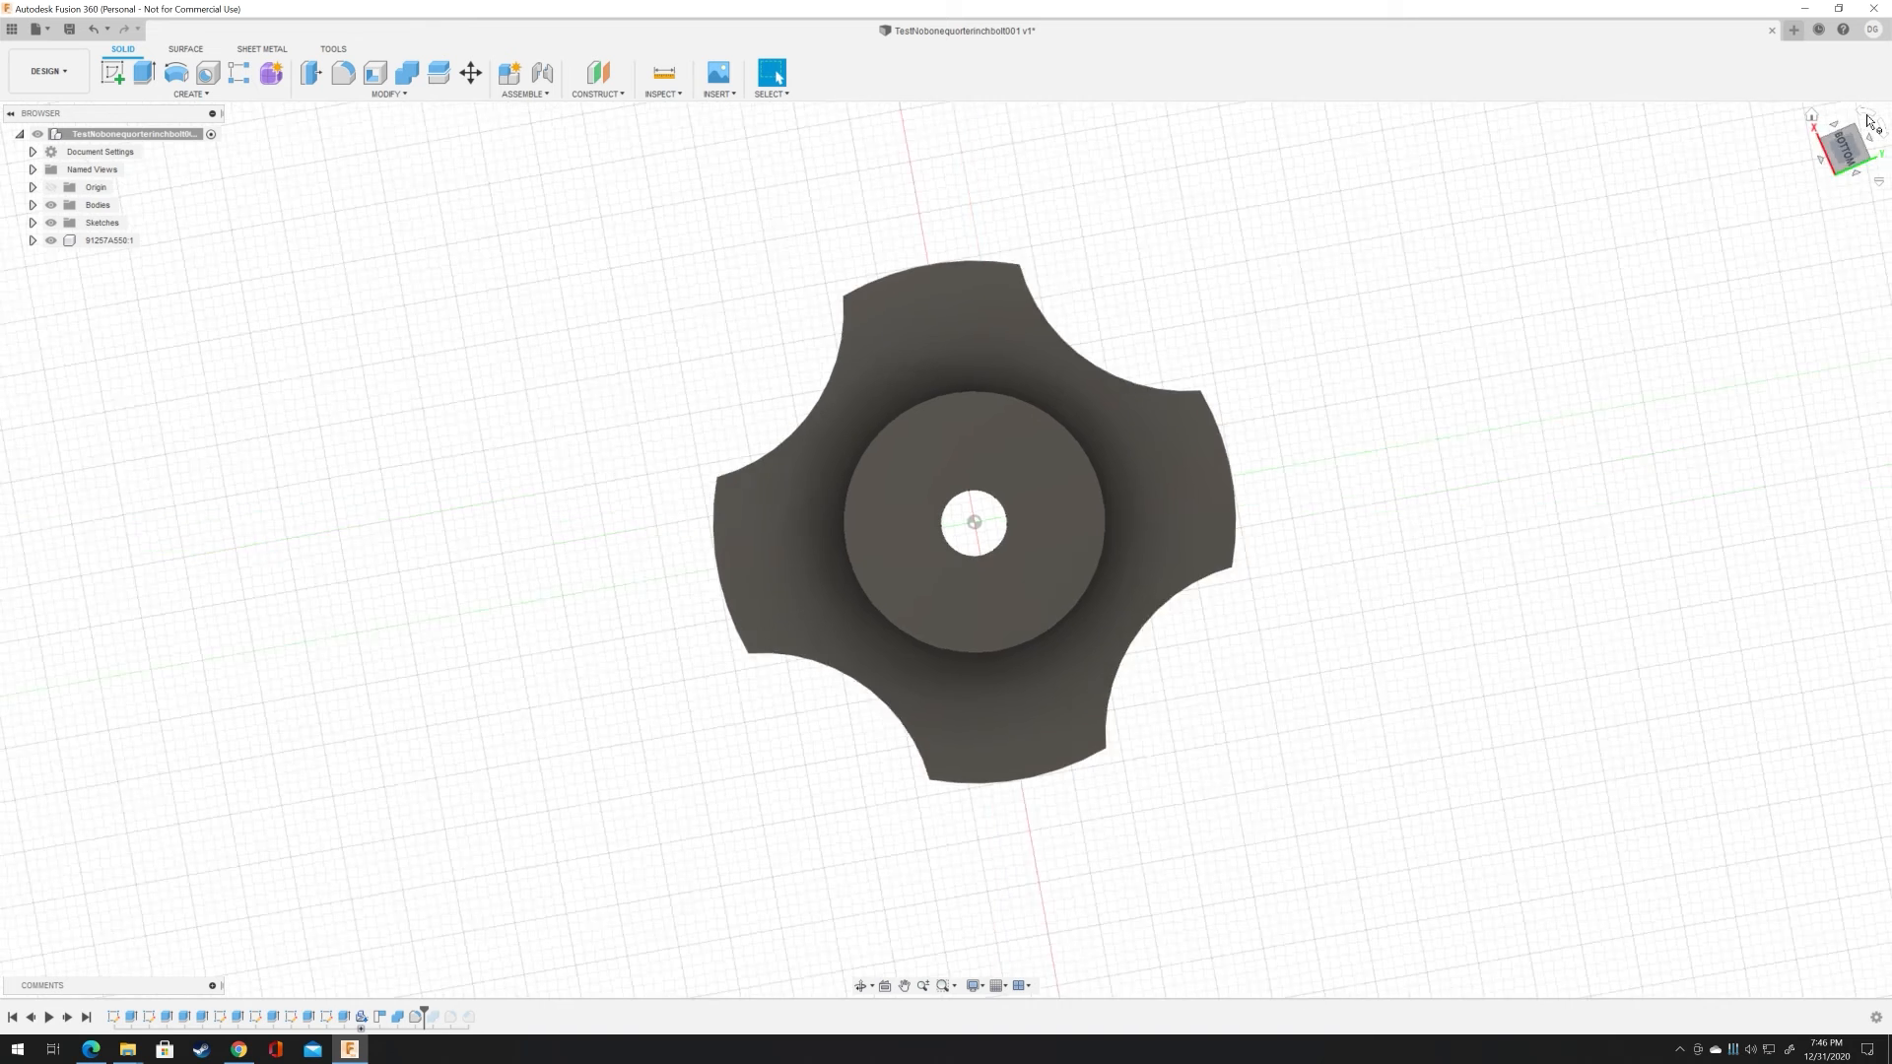
click(916, 262)
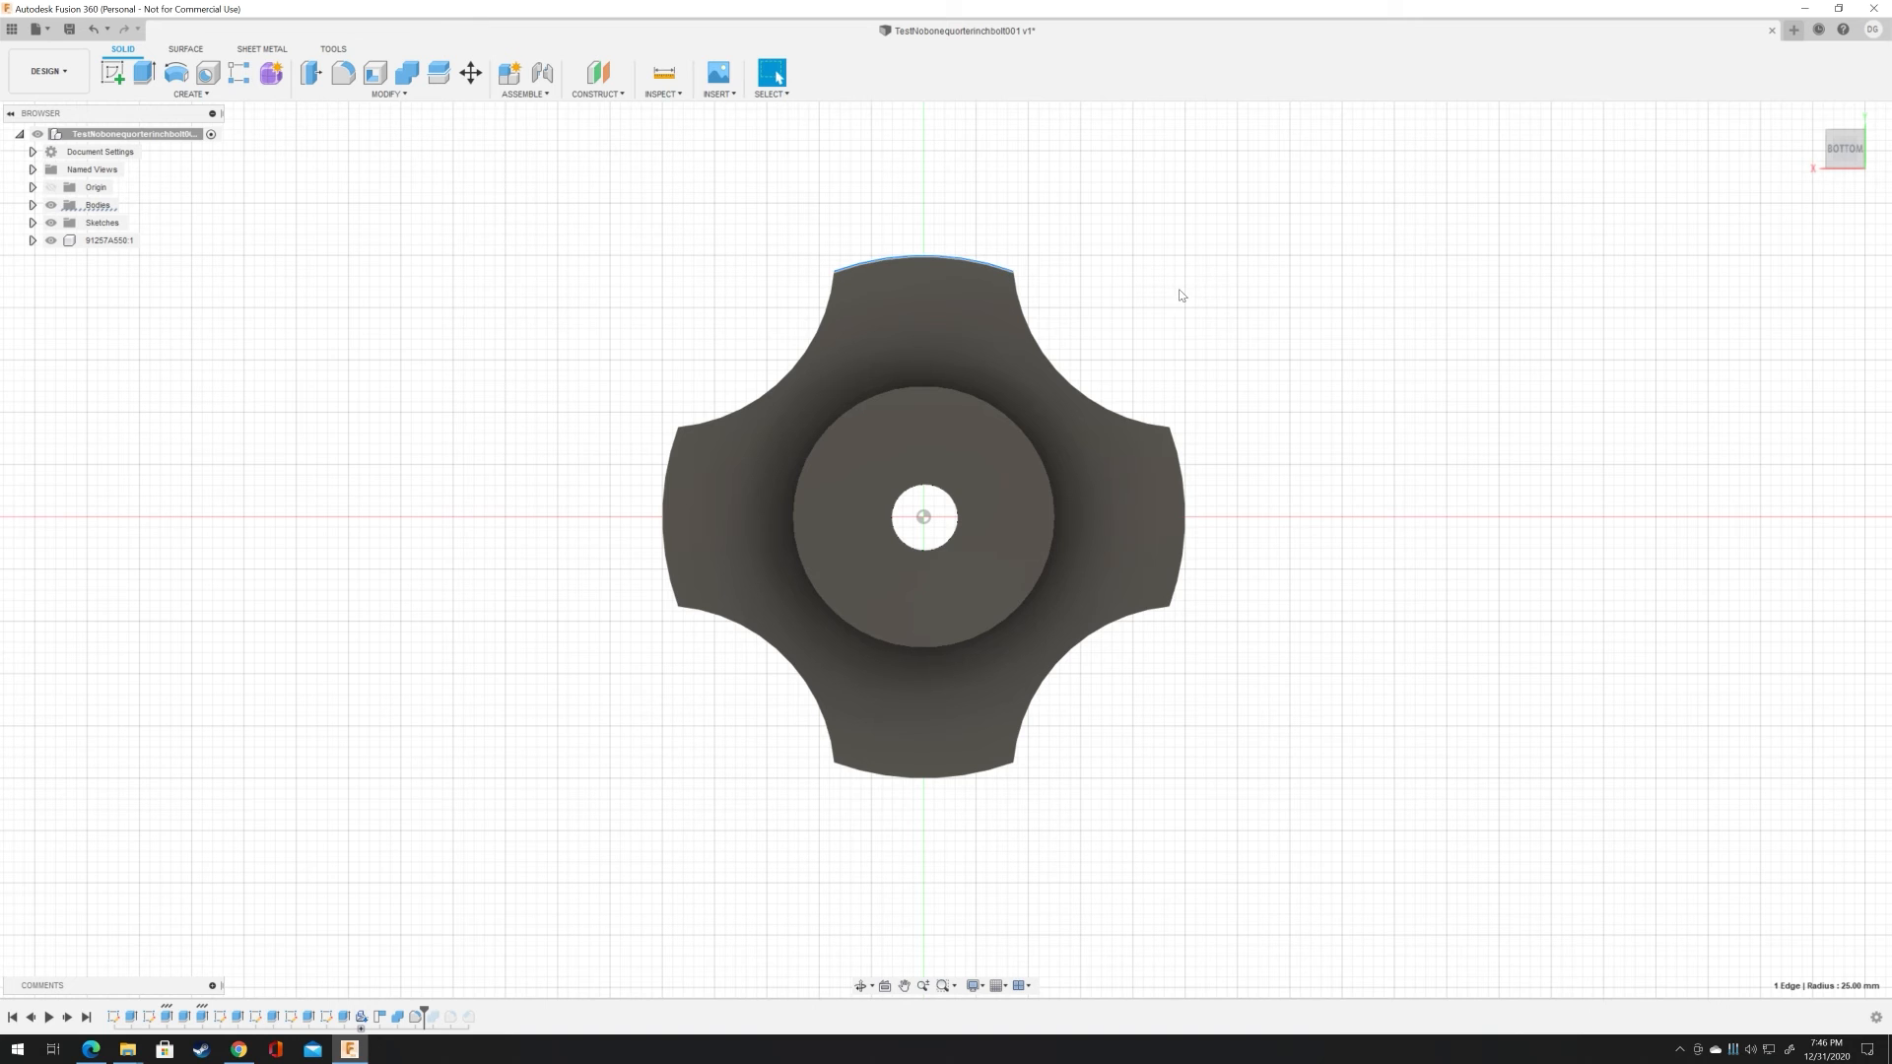
ctrl+click(1063, 383)
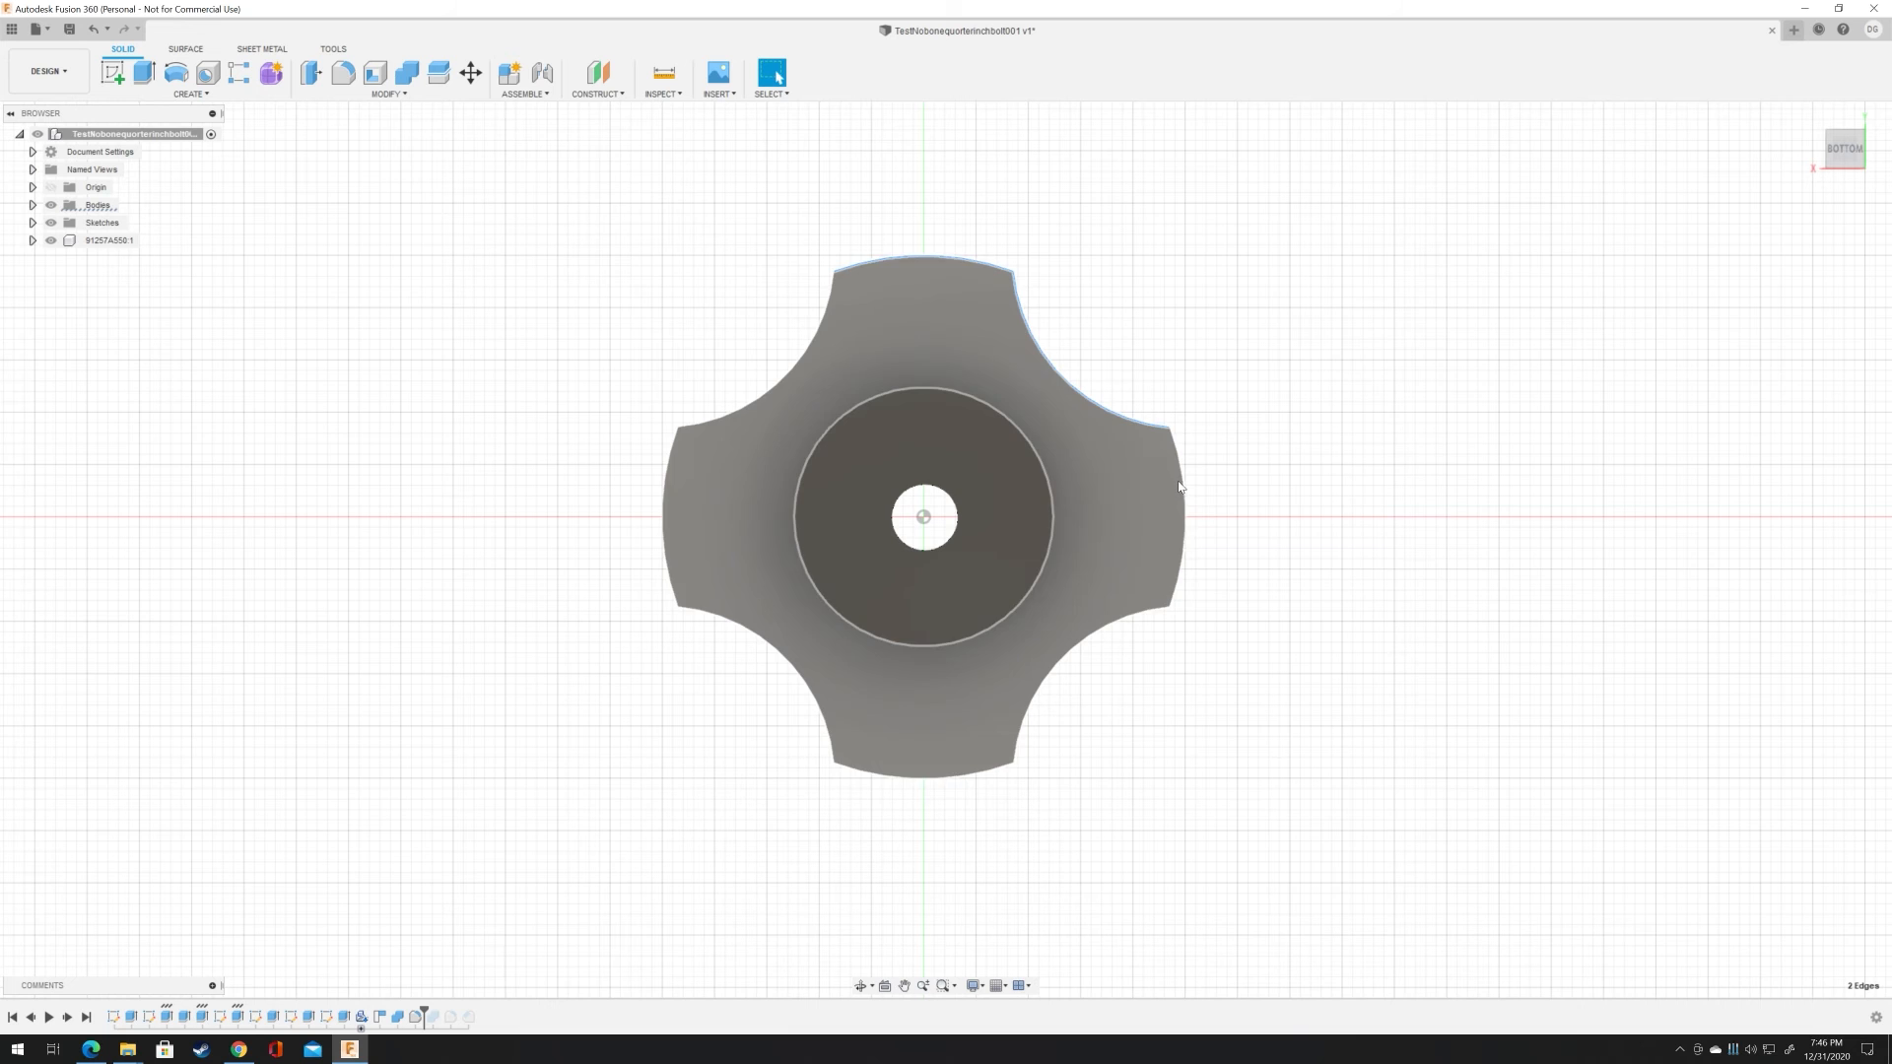
ctrl+click(1180, 488)
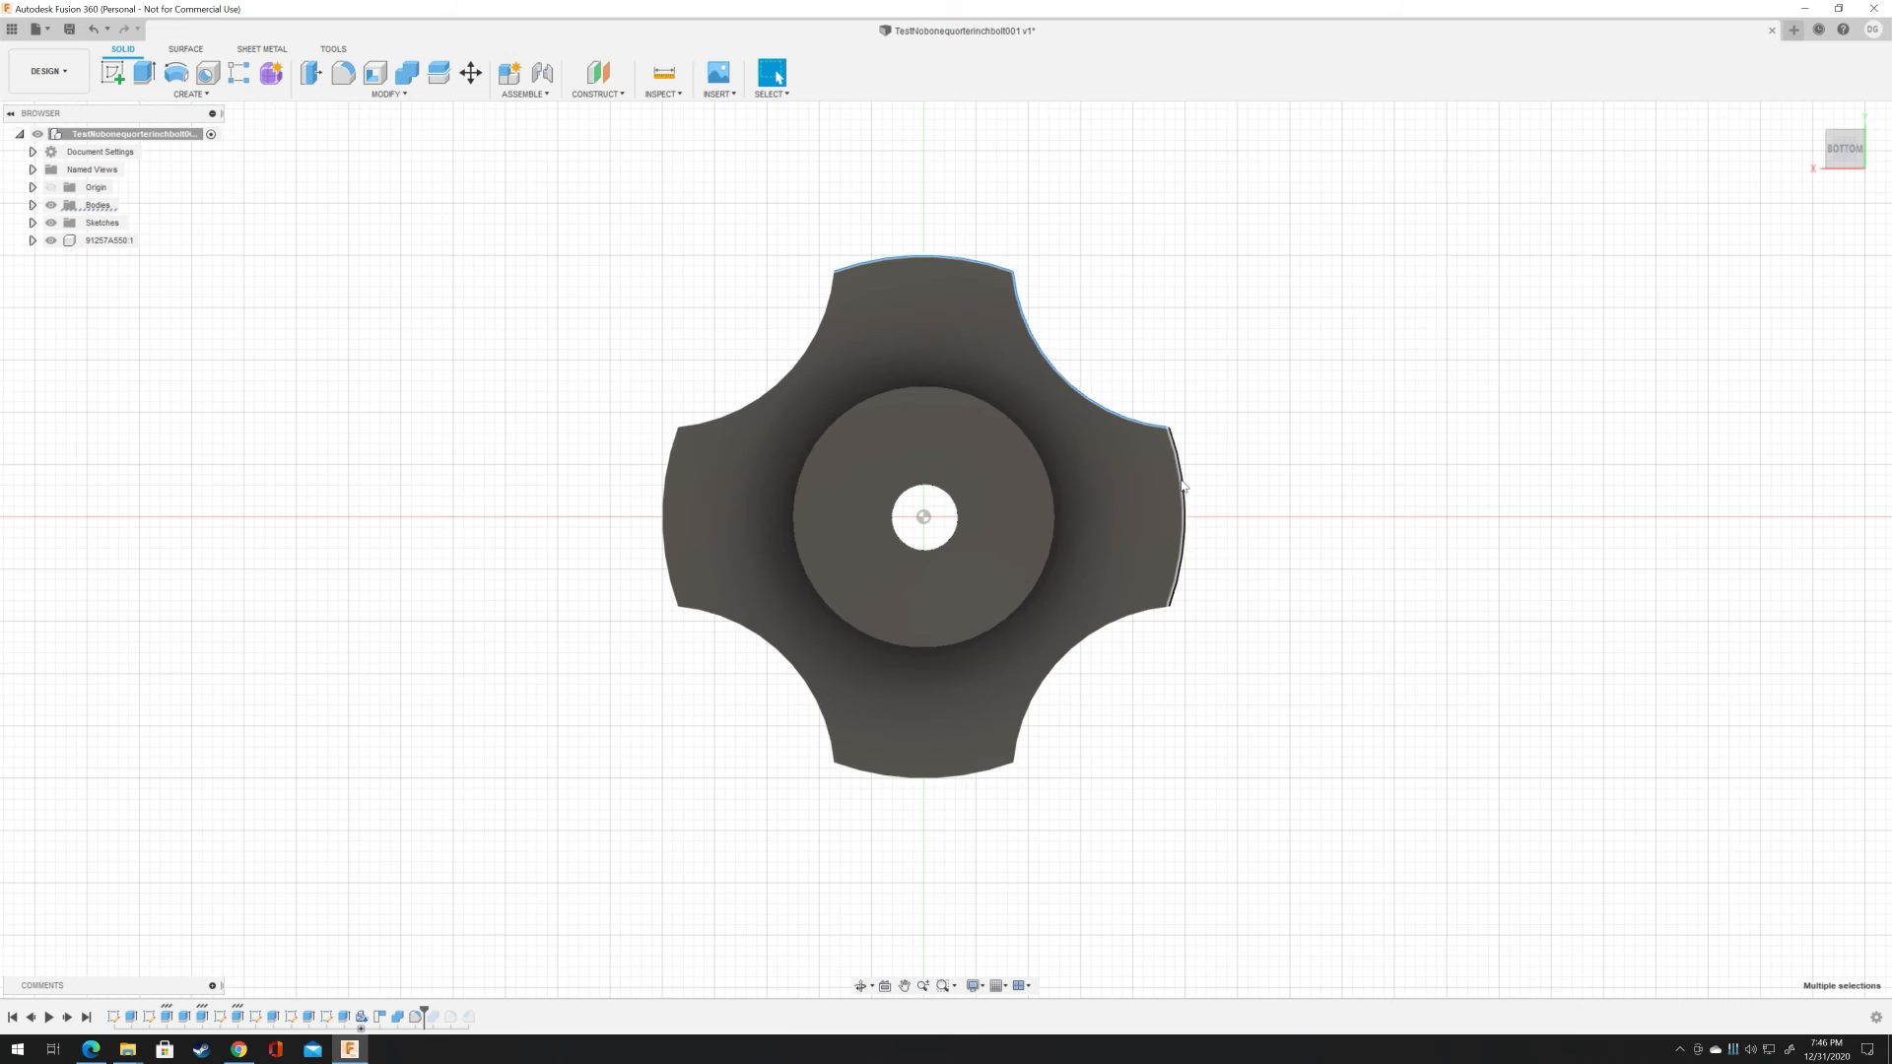
ctrl+click(1061, 655)
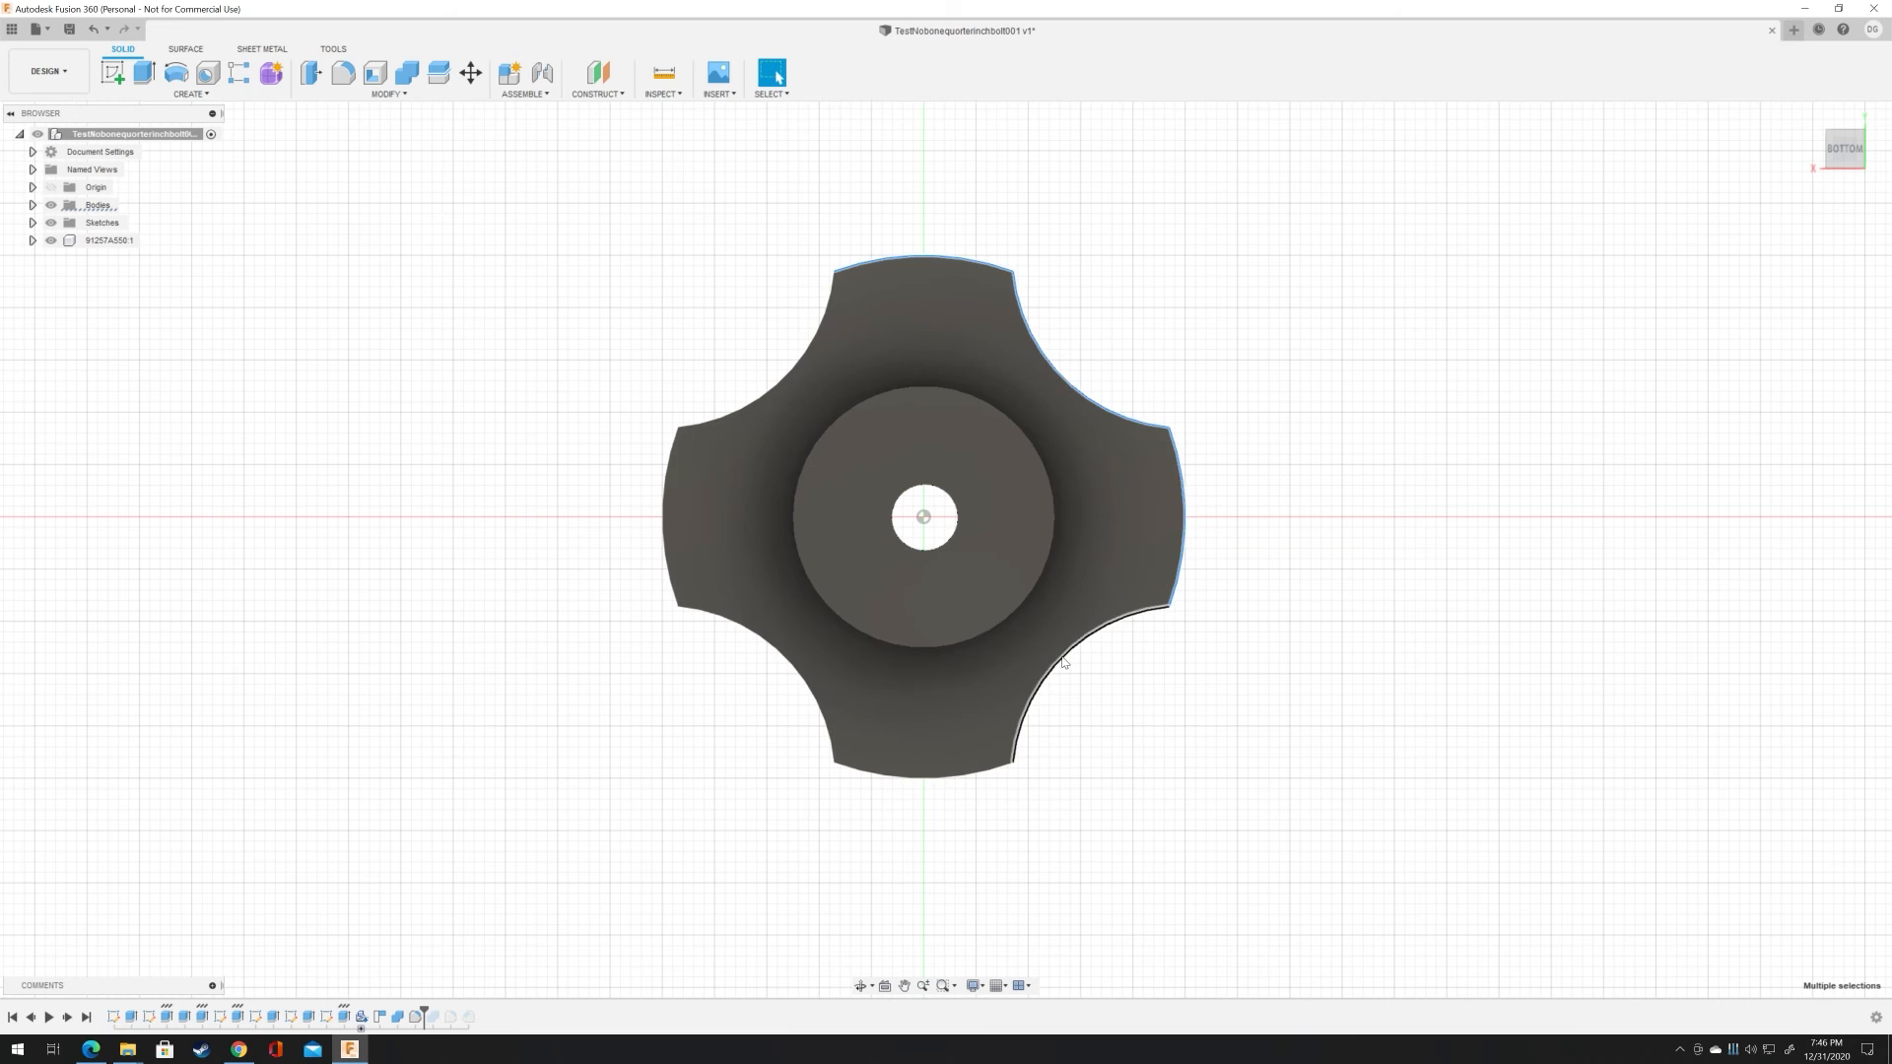
ctrl+click(949, 777)
ctrl+click(783, 650)
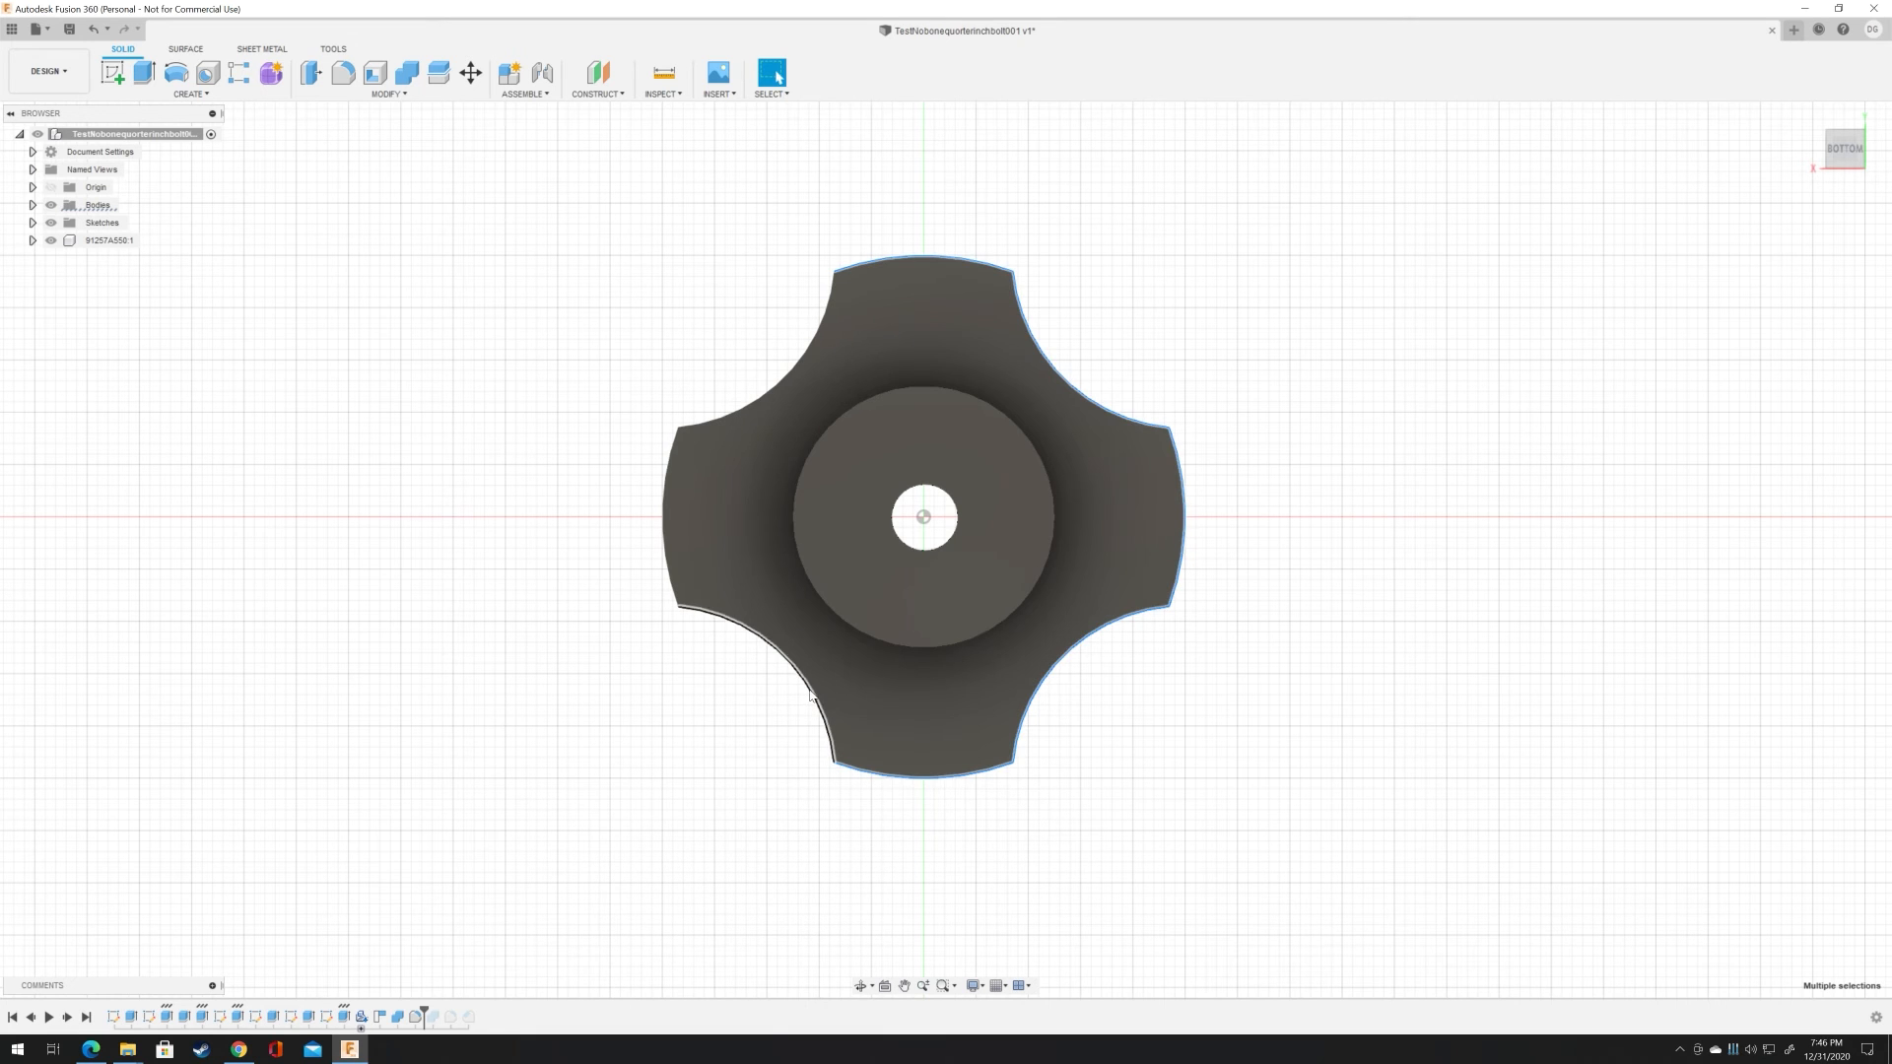
ctrl+click(667, 540)
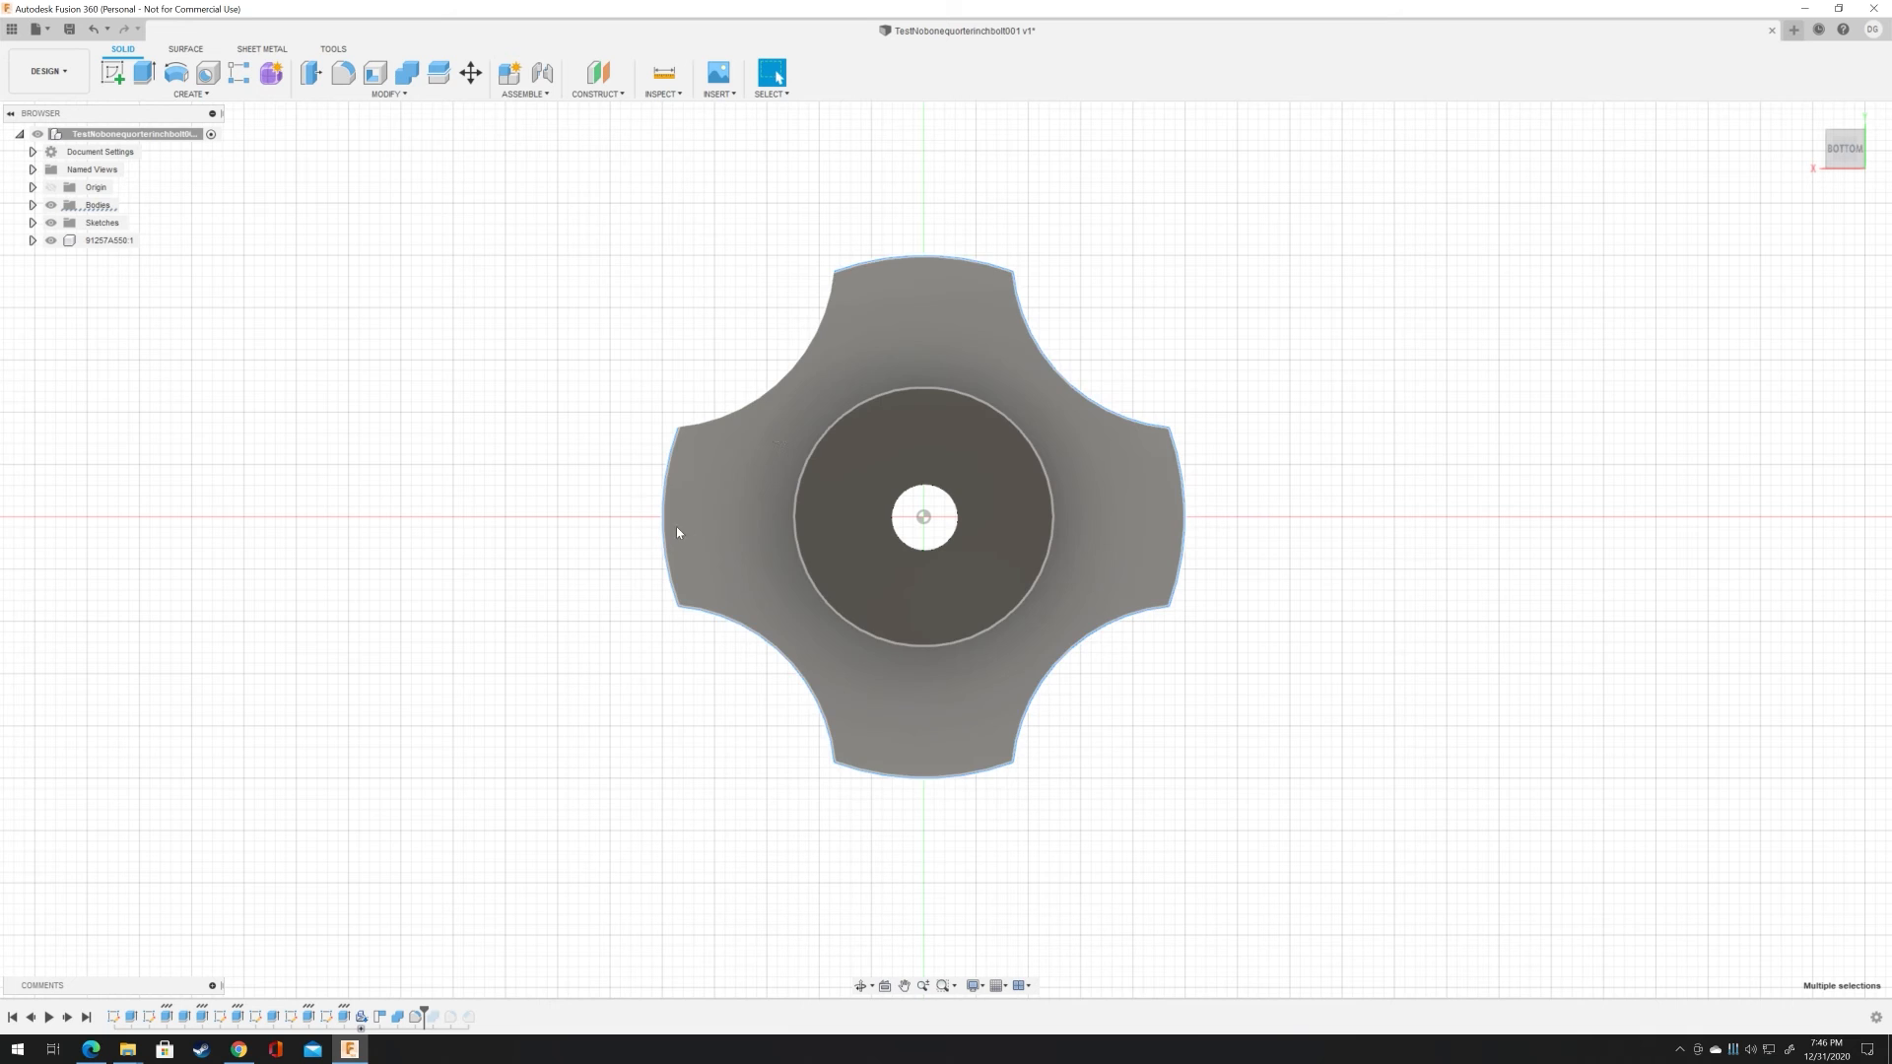
ctrl+click(790, 374)
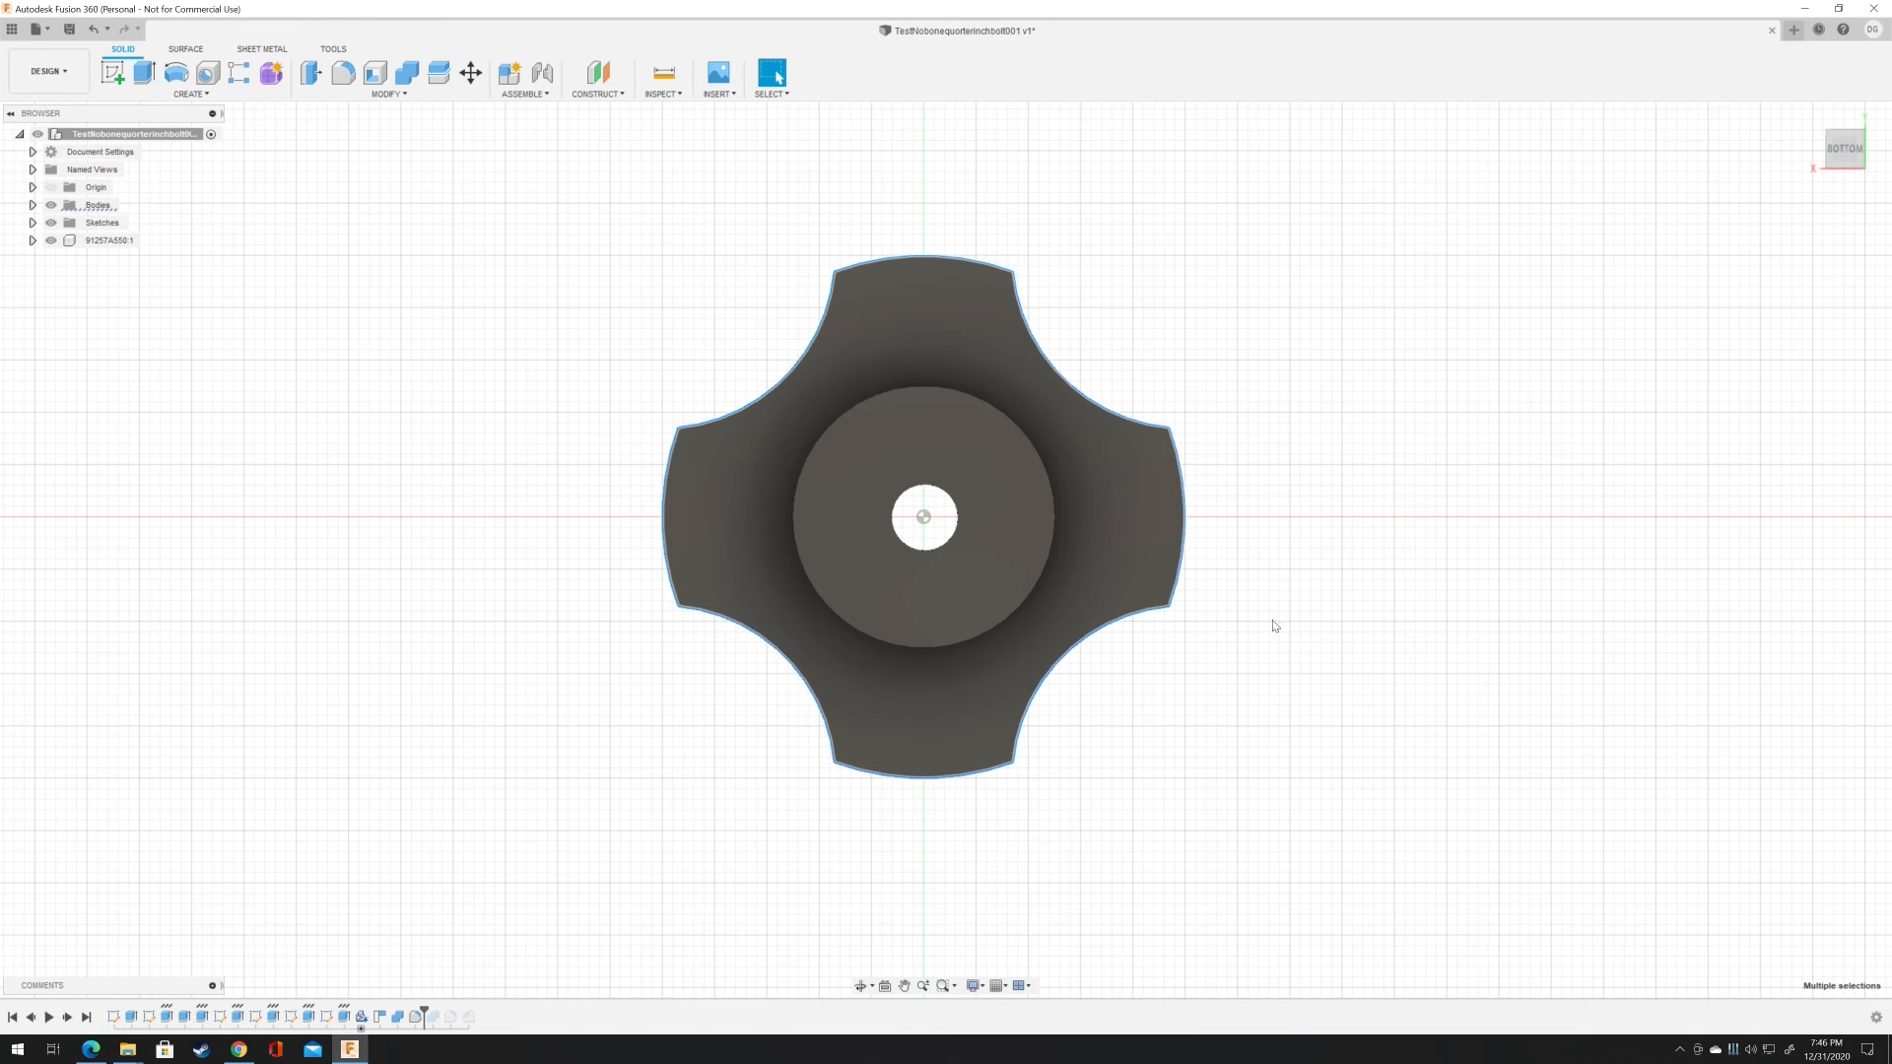
click(356, 98)
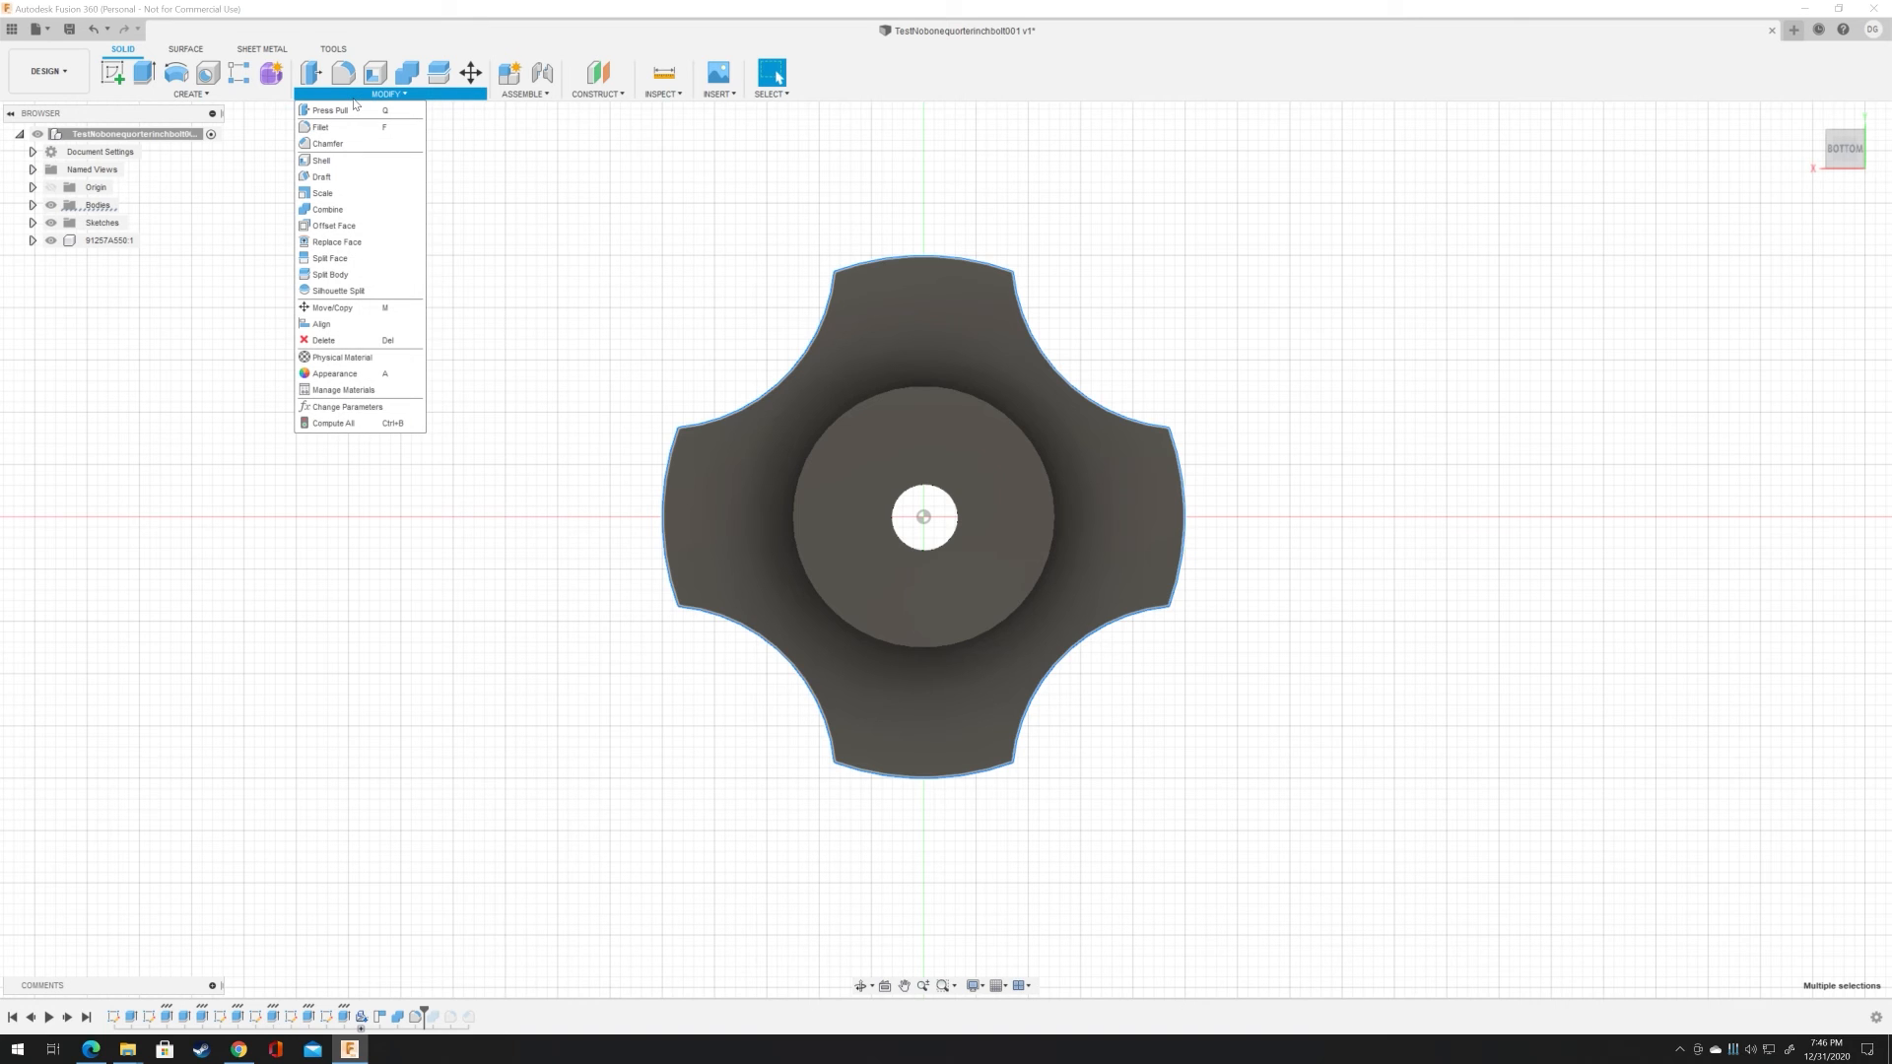
click(334, 151)
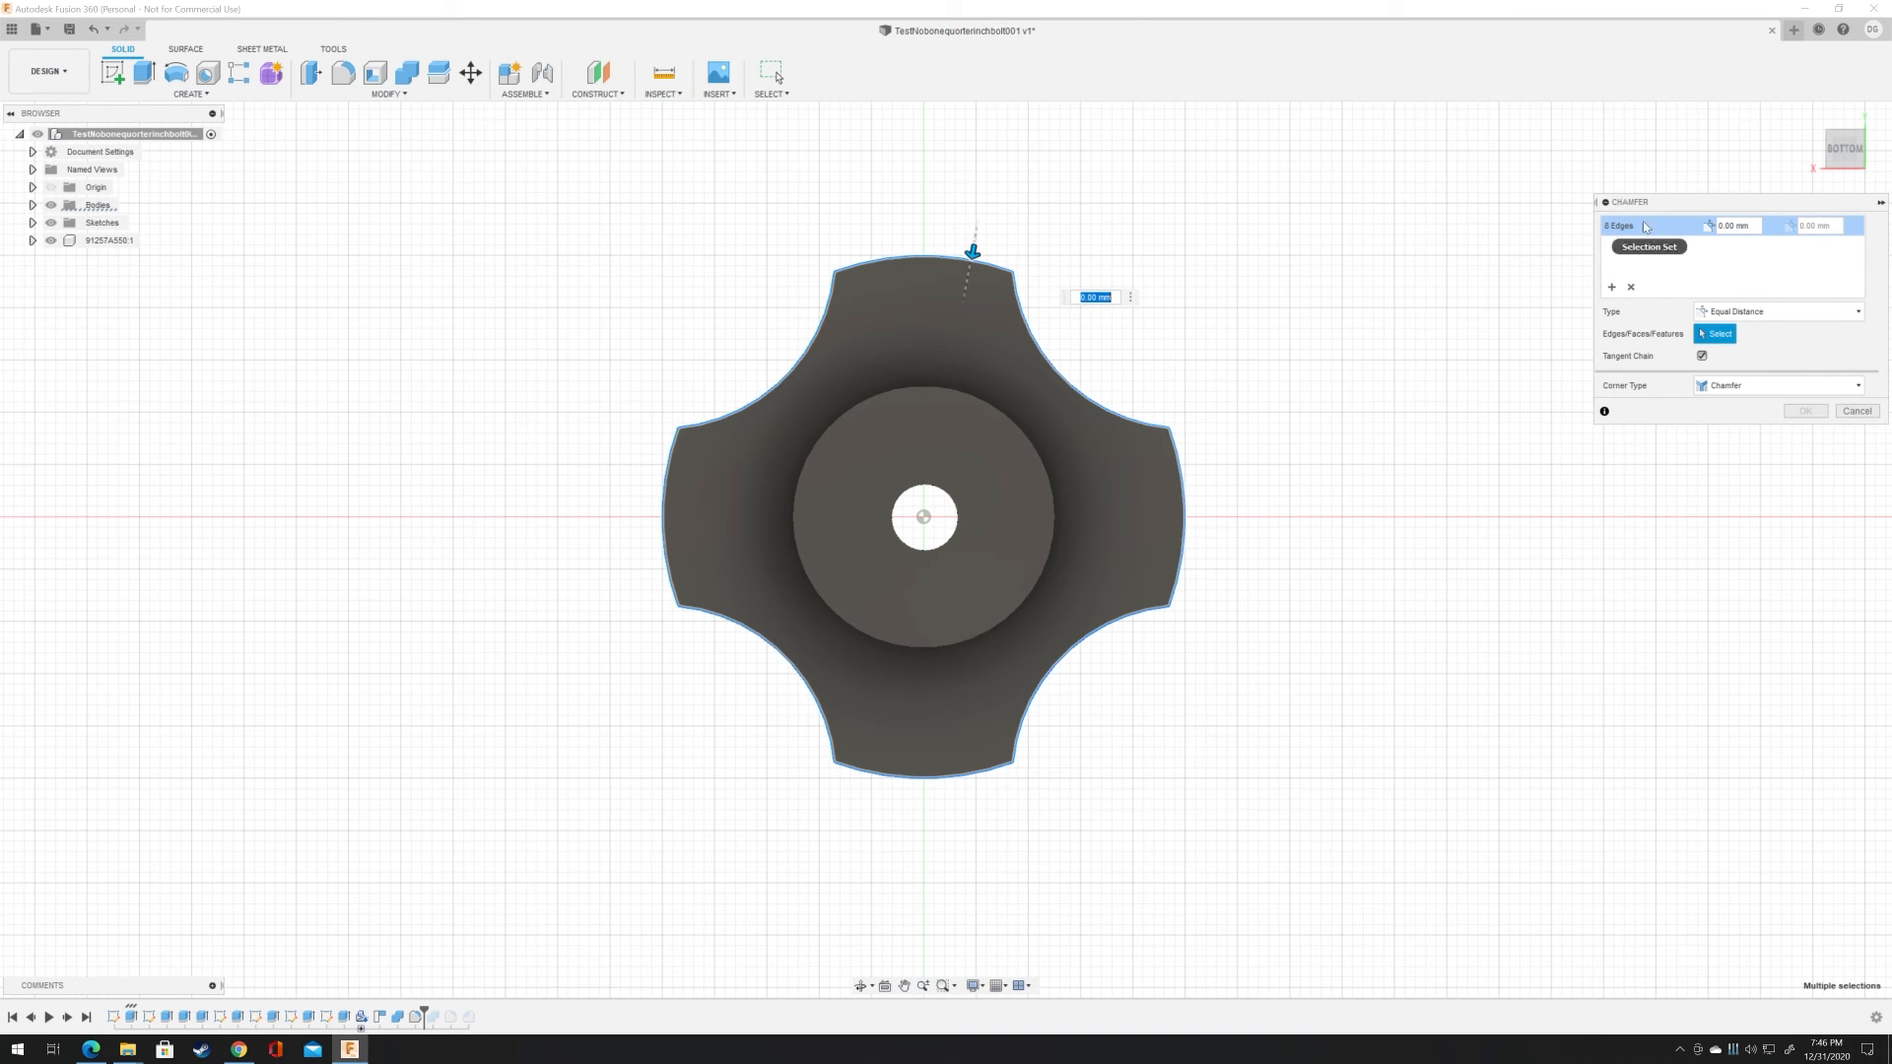
drag(974, 261, 986, 293)
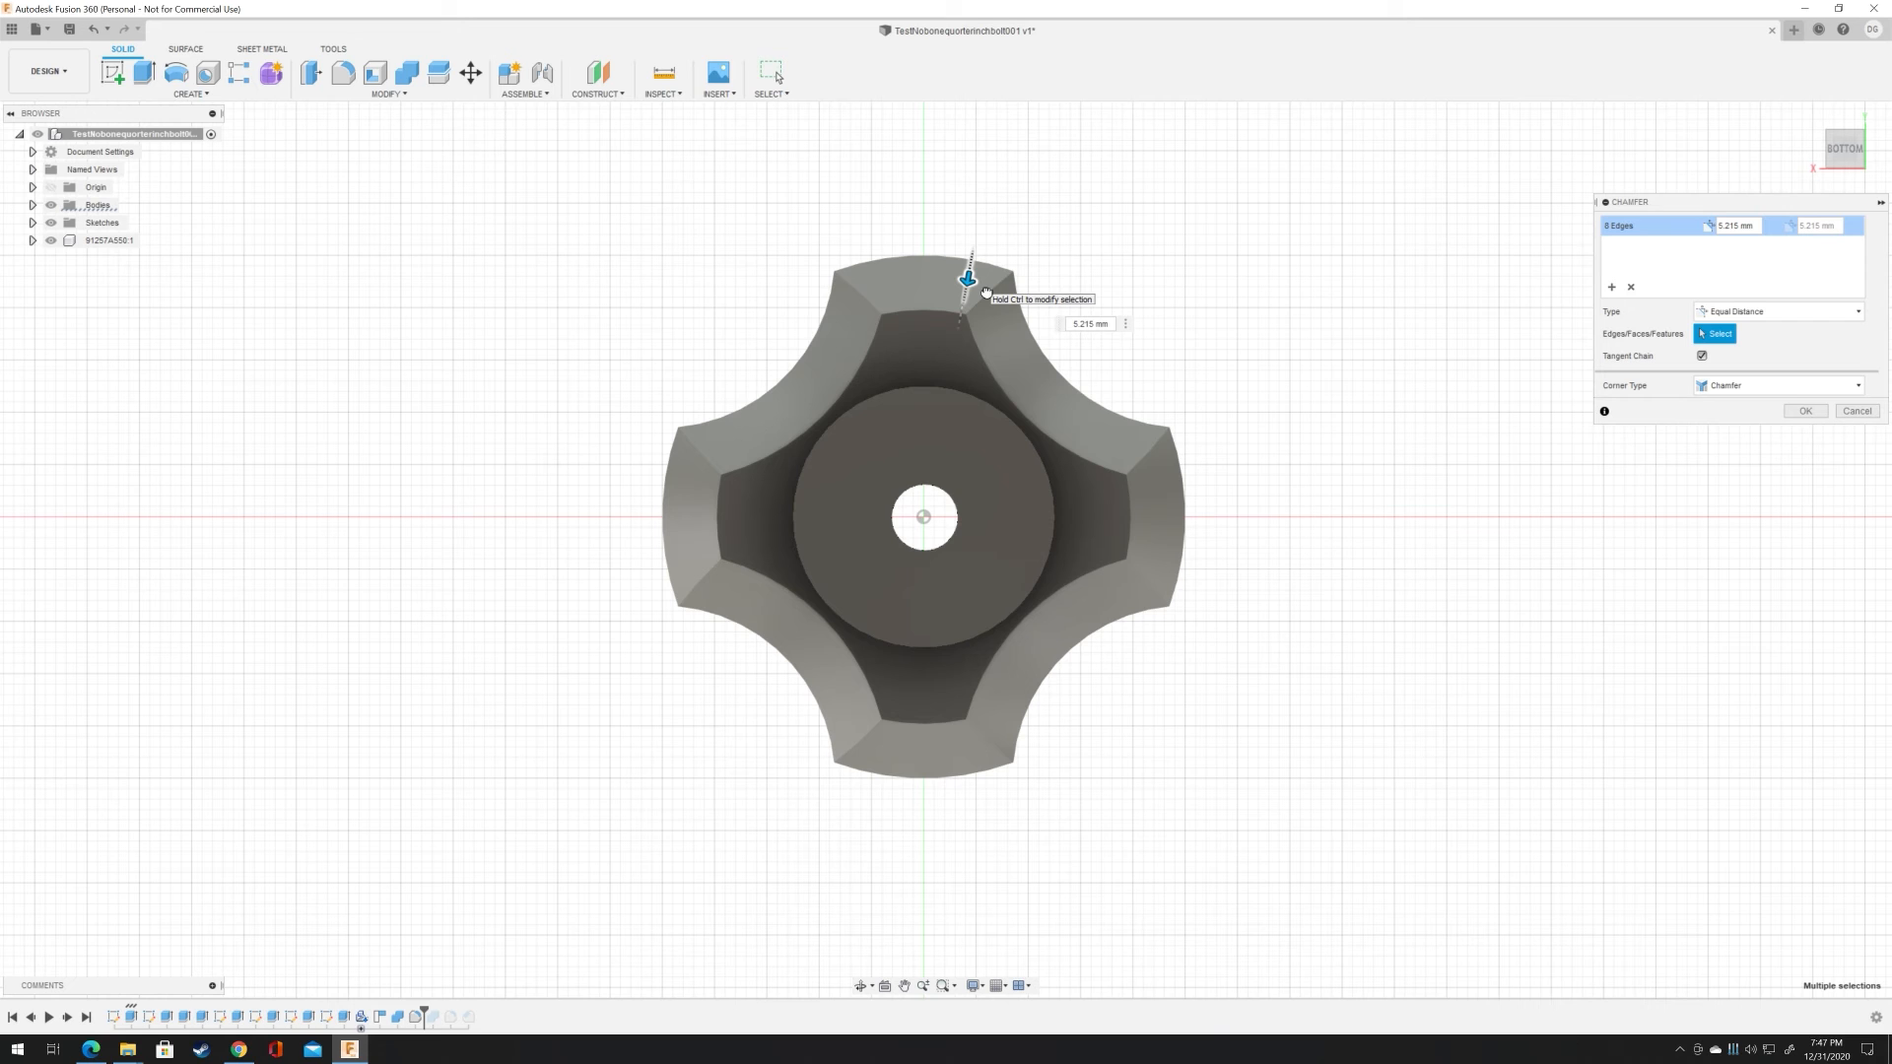
drag(986, 293, 983, 285)
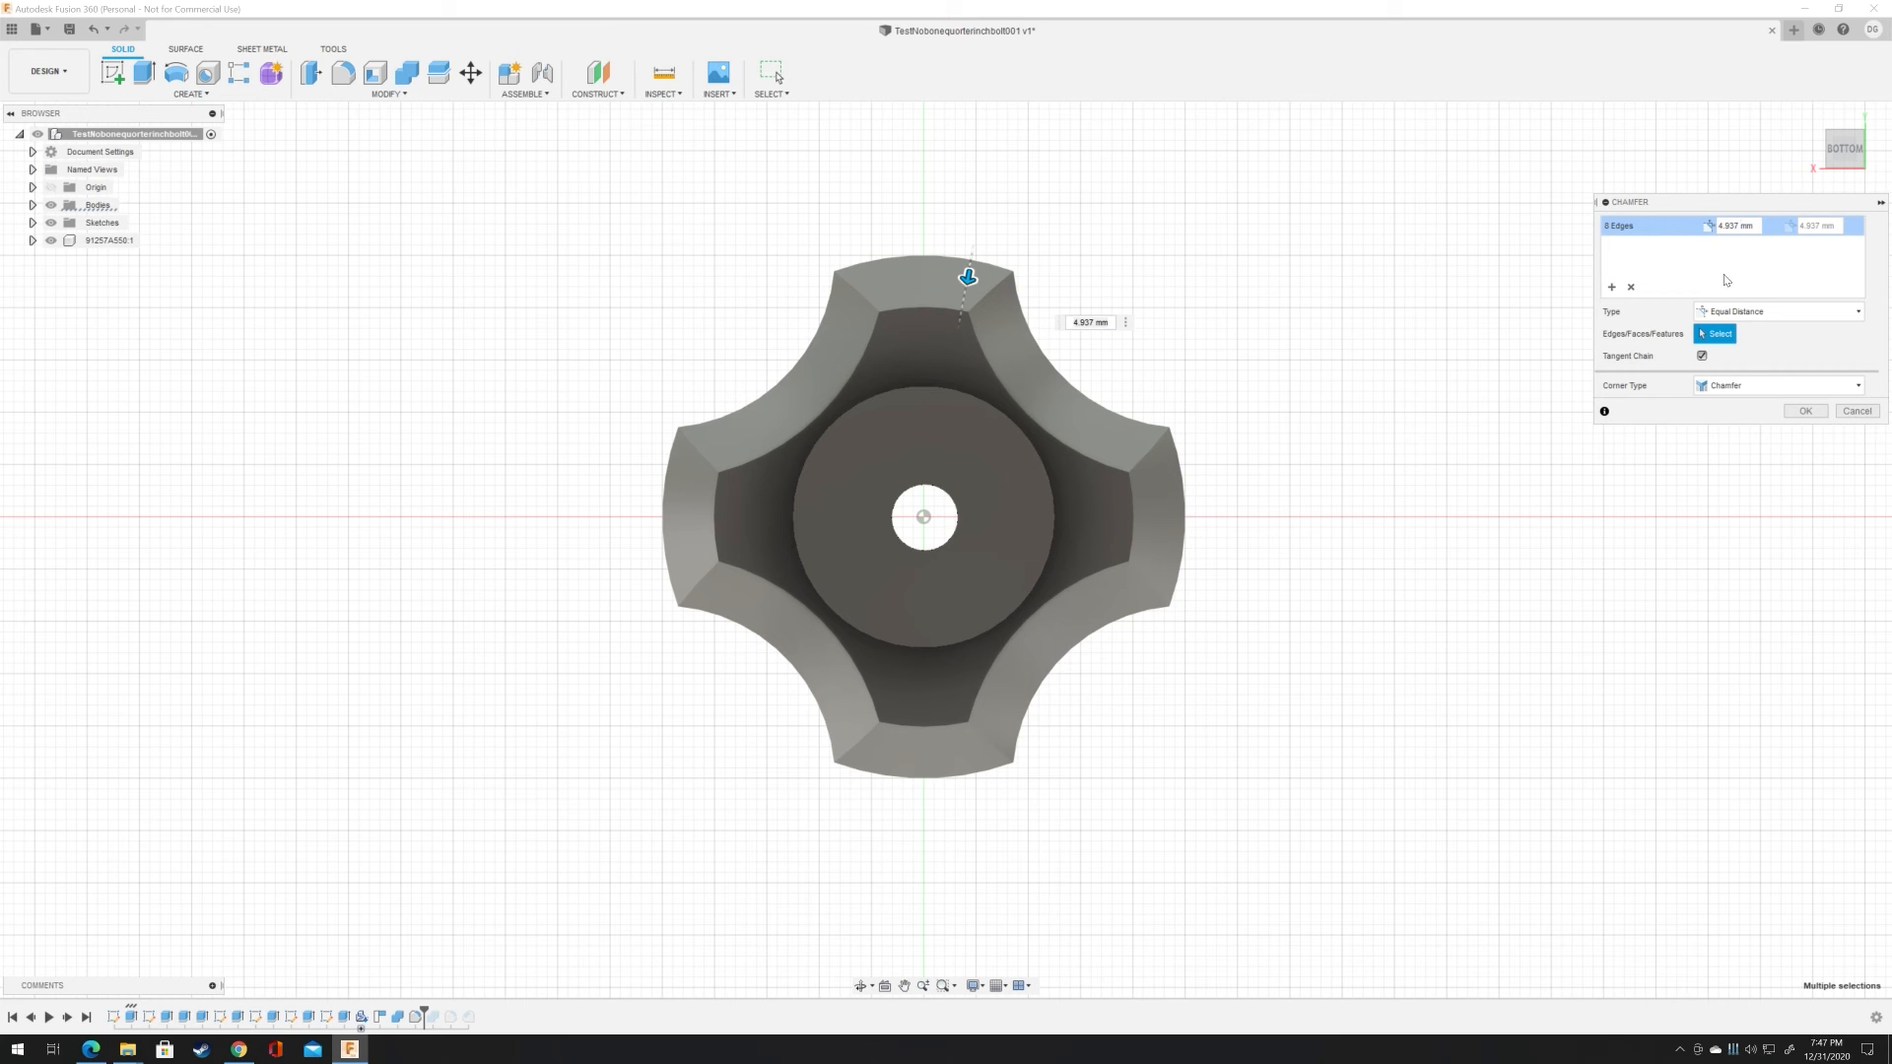
key(BackSpace)
key(BackSpace)
key(BackSpace)
key(BackSpace)
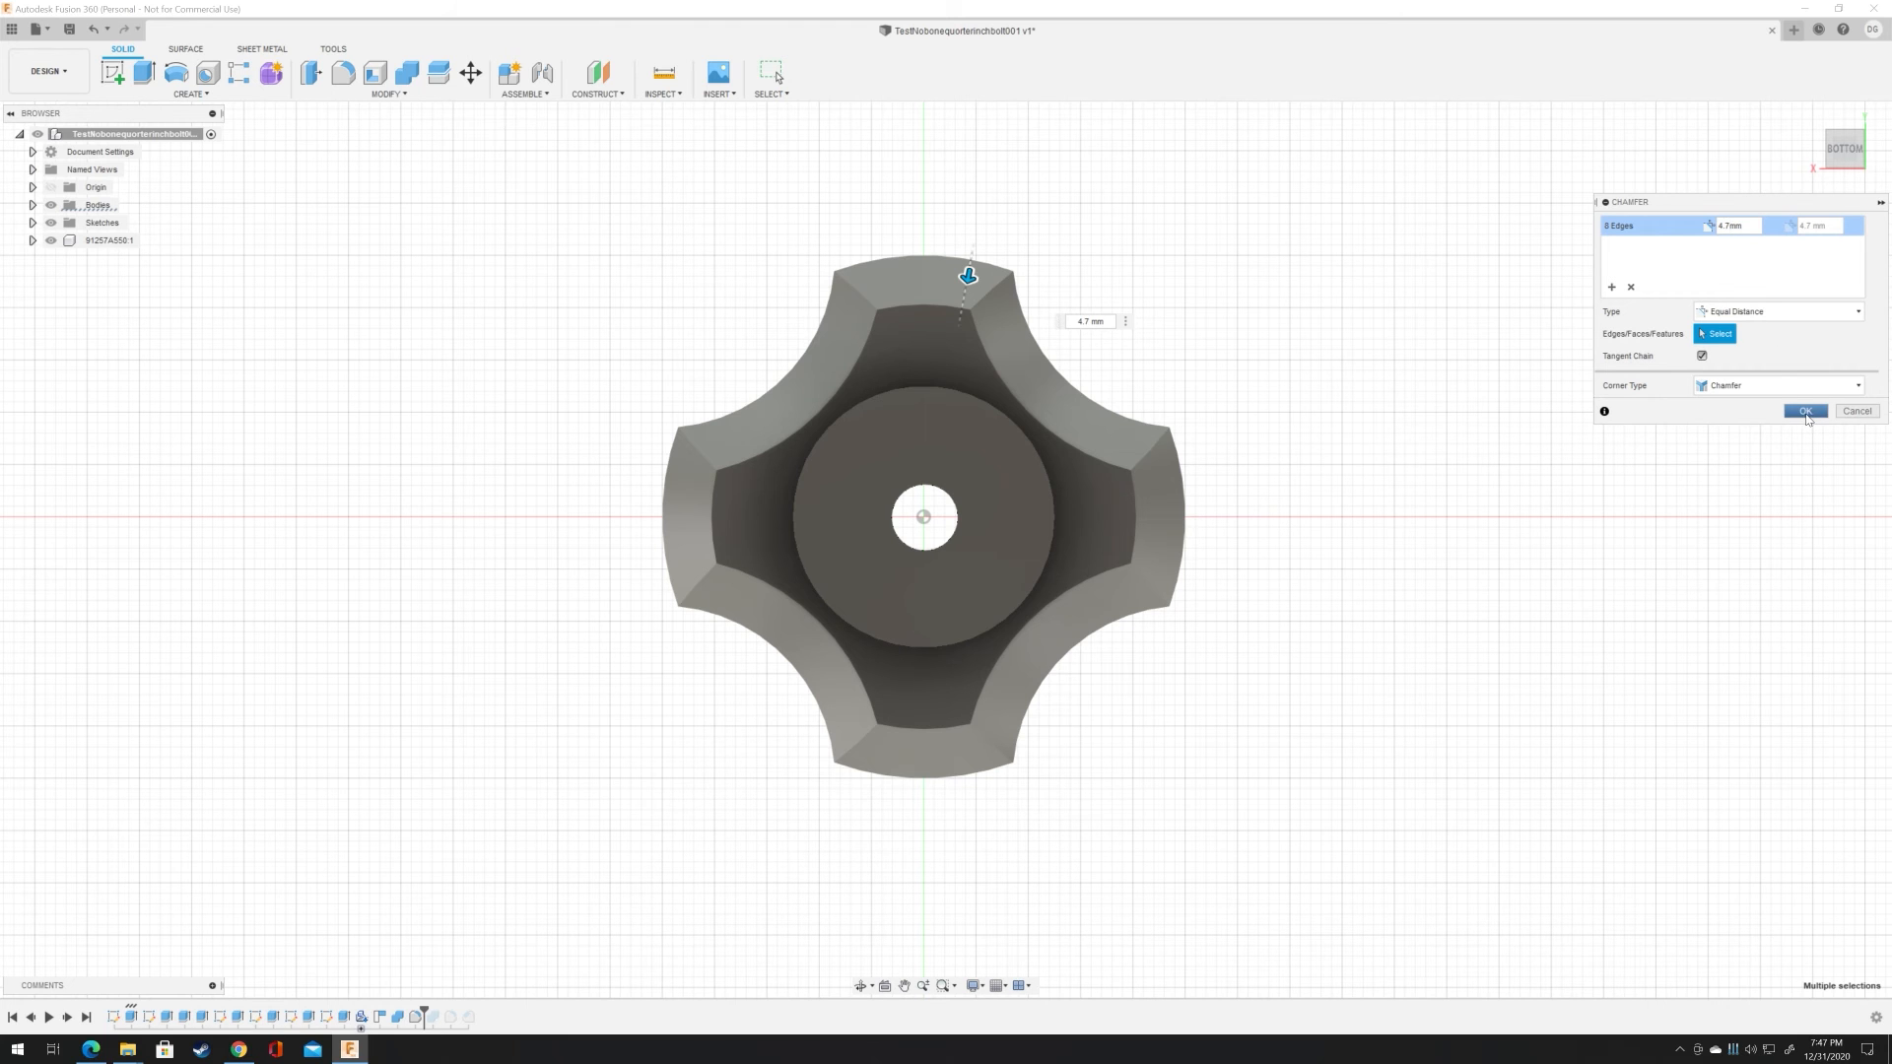
click(1805, 412)
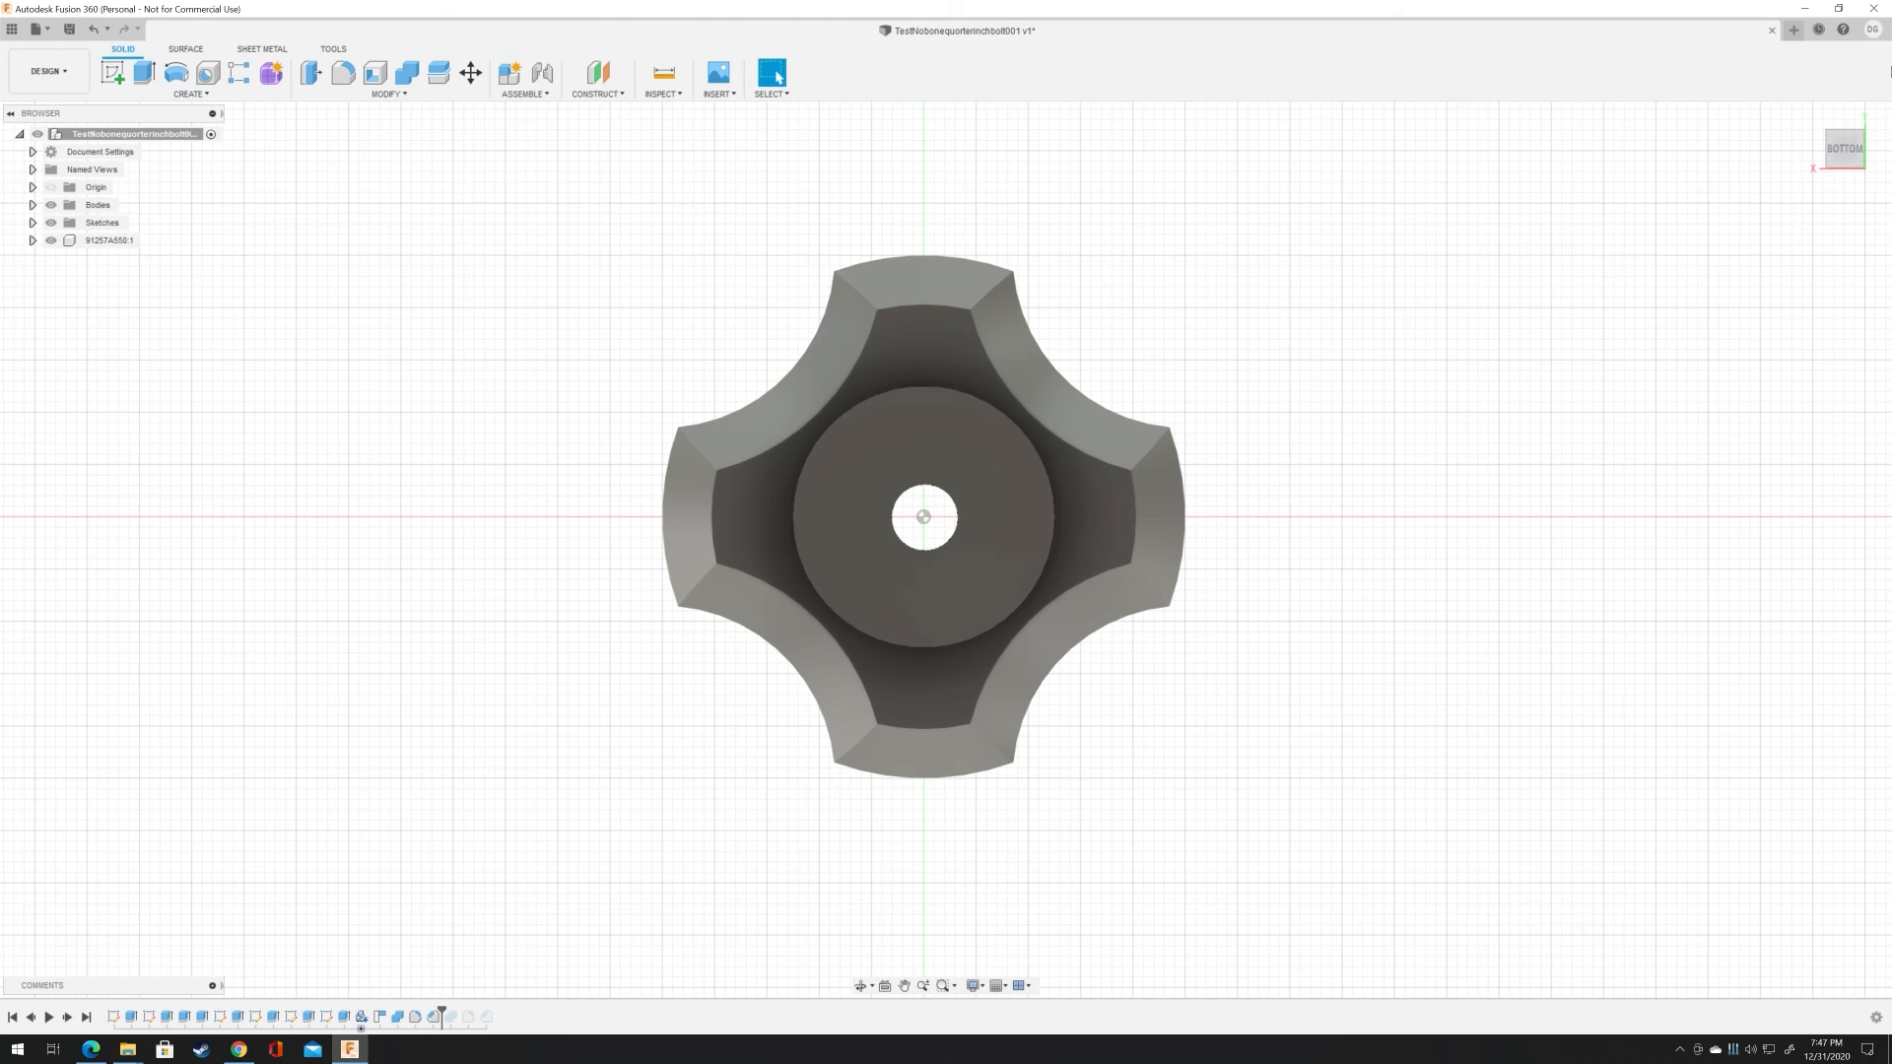
Step: Examine the knob's chamfered underside, its side profile and the hexagonal pocket from below, from the back and from above
mouse_move(1856, 158)
mouse_down()
mouse_move(1859, 375)
mouse_move(1868, 194)
mouse_move(1845, 191)
mouse_move(1870, 225)
mouse_move(1879, 203)
mouse_move(1859, 197)
mouse_up()
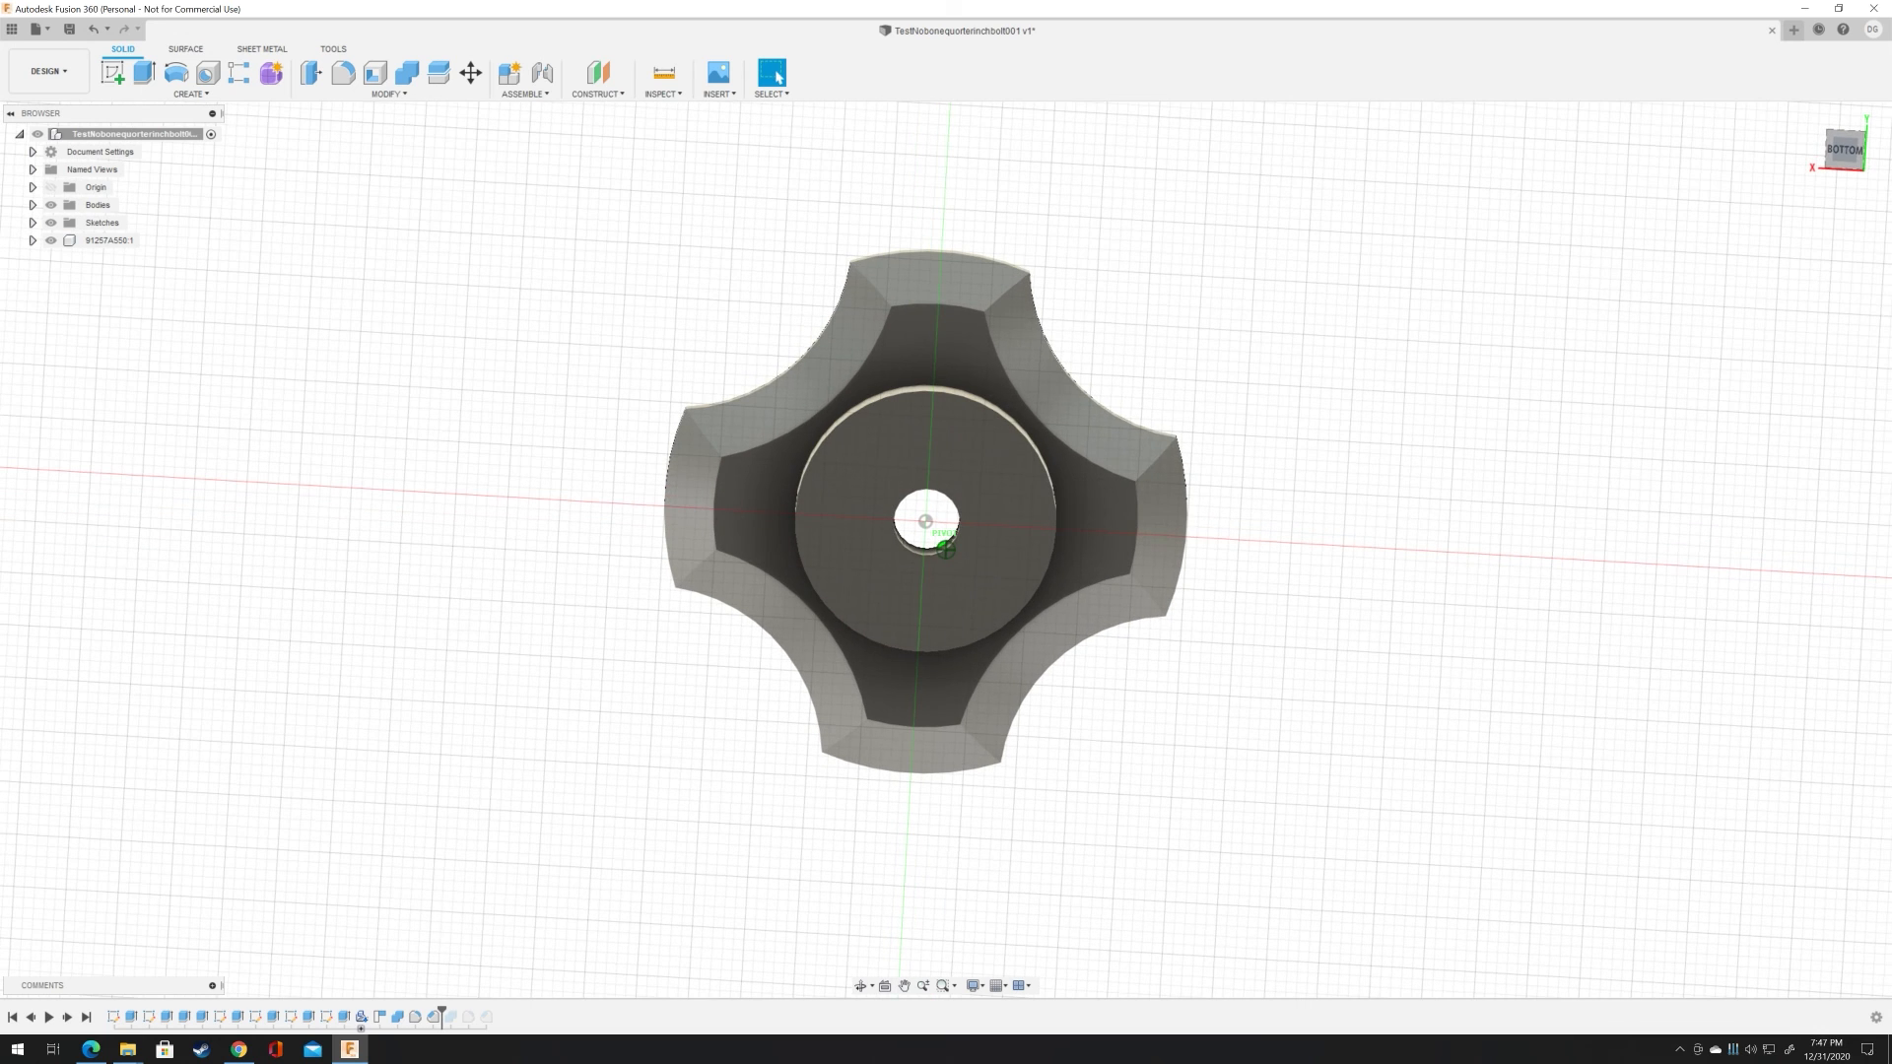
click(932, 363)
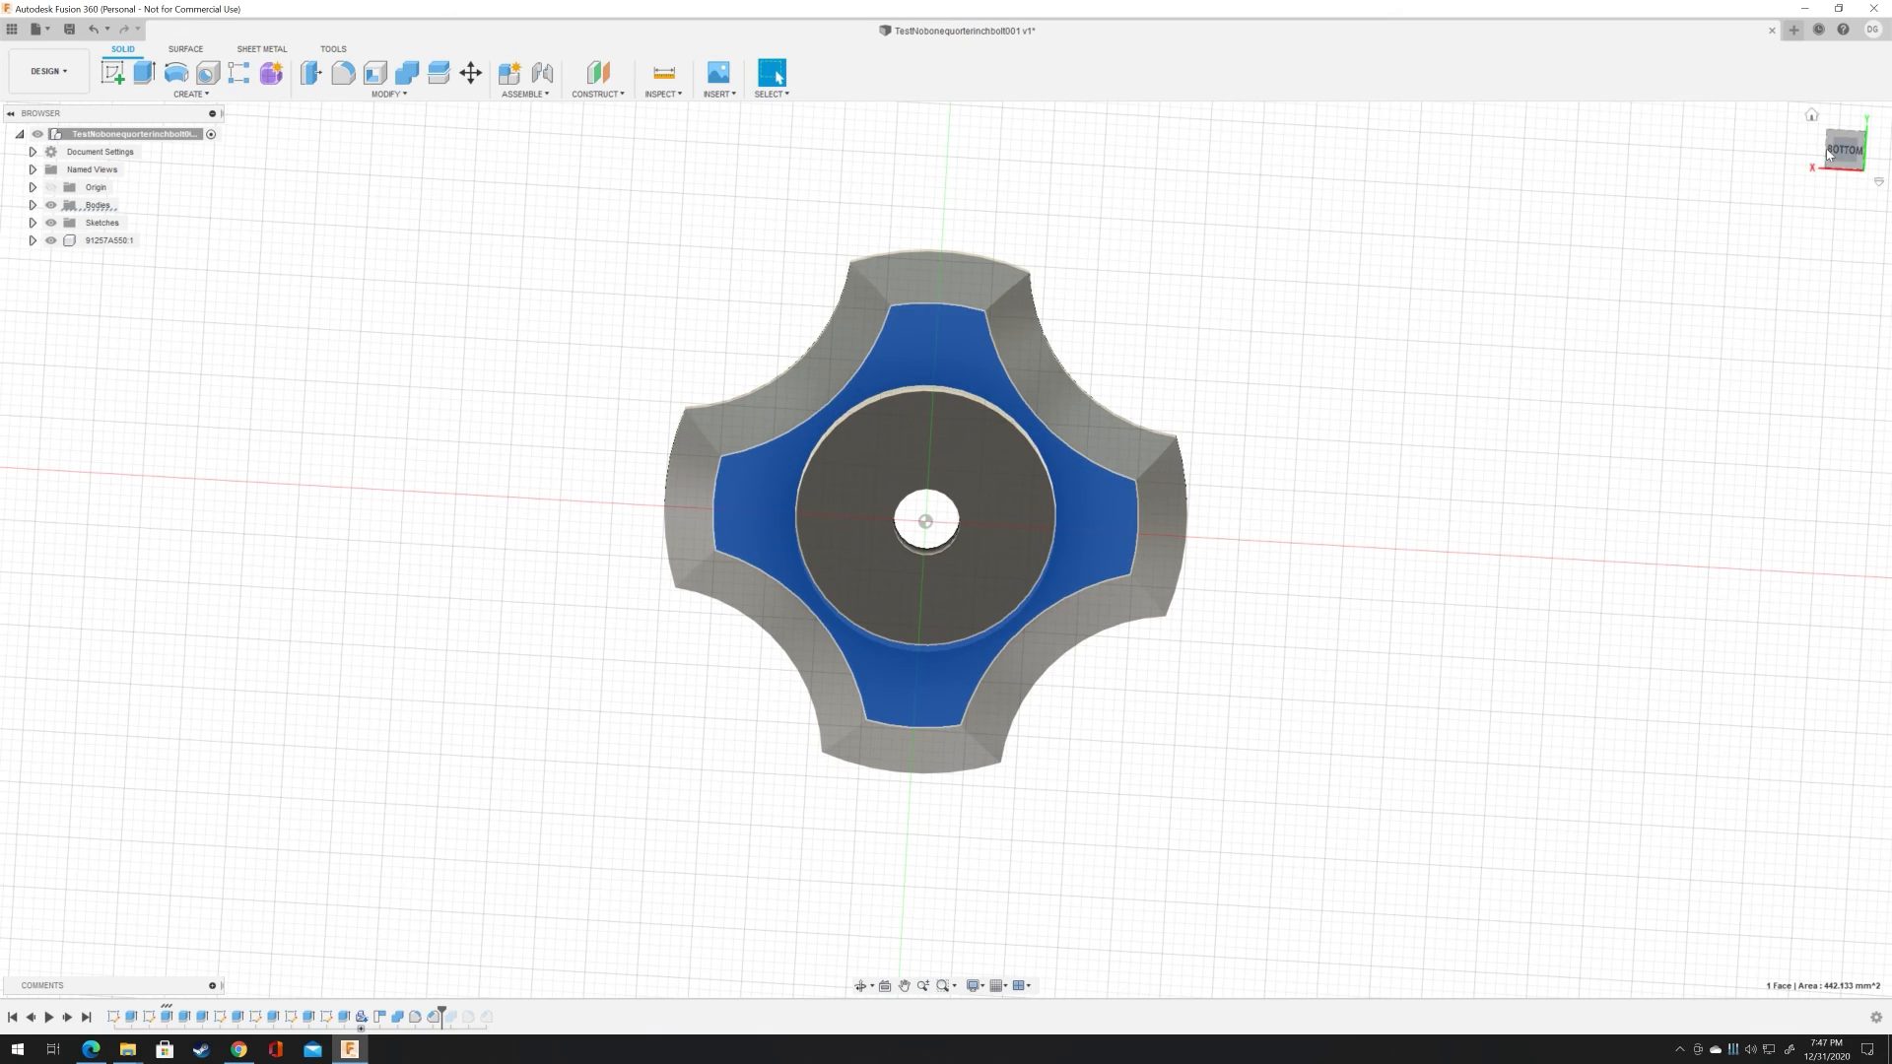
mouse_move(1842, 156)
mouse_down()
mouse_move(1845, 302)
mouse_move(1844, 187)
mouse_up()
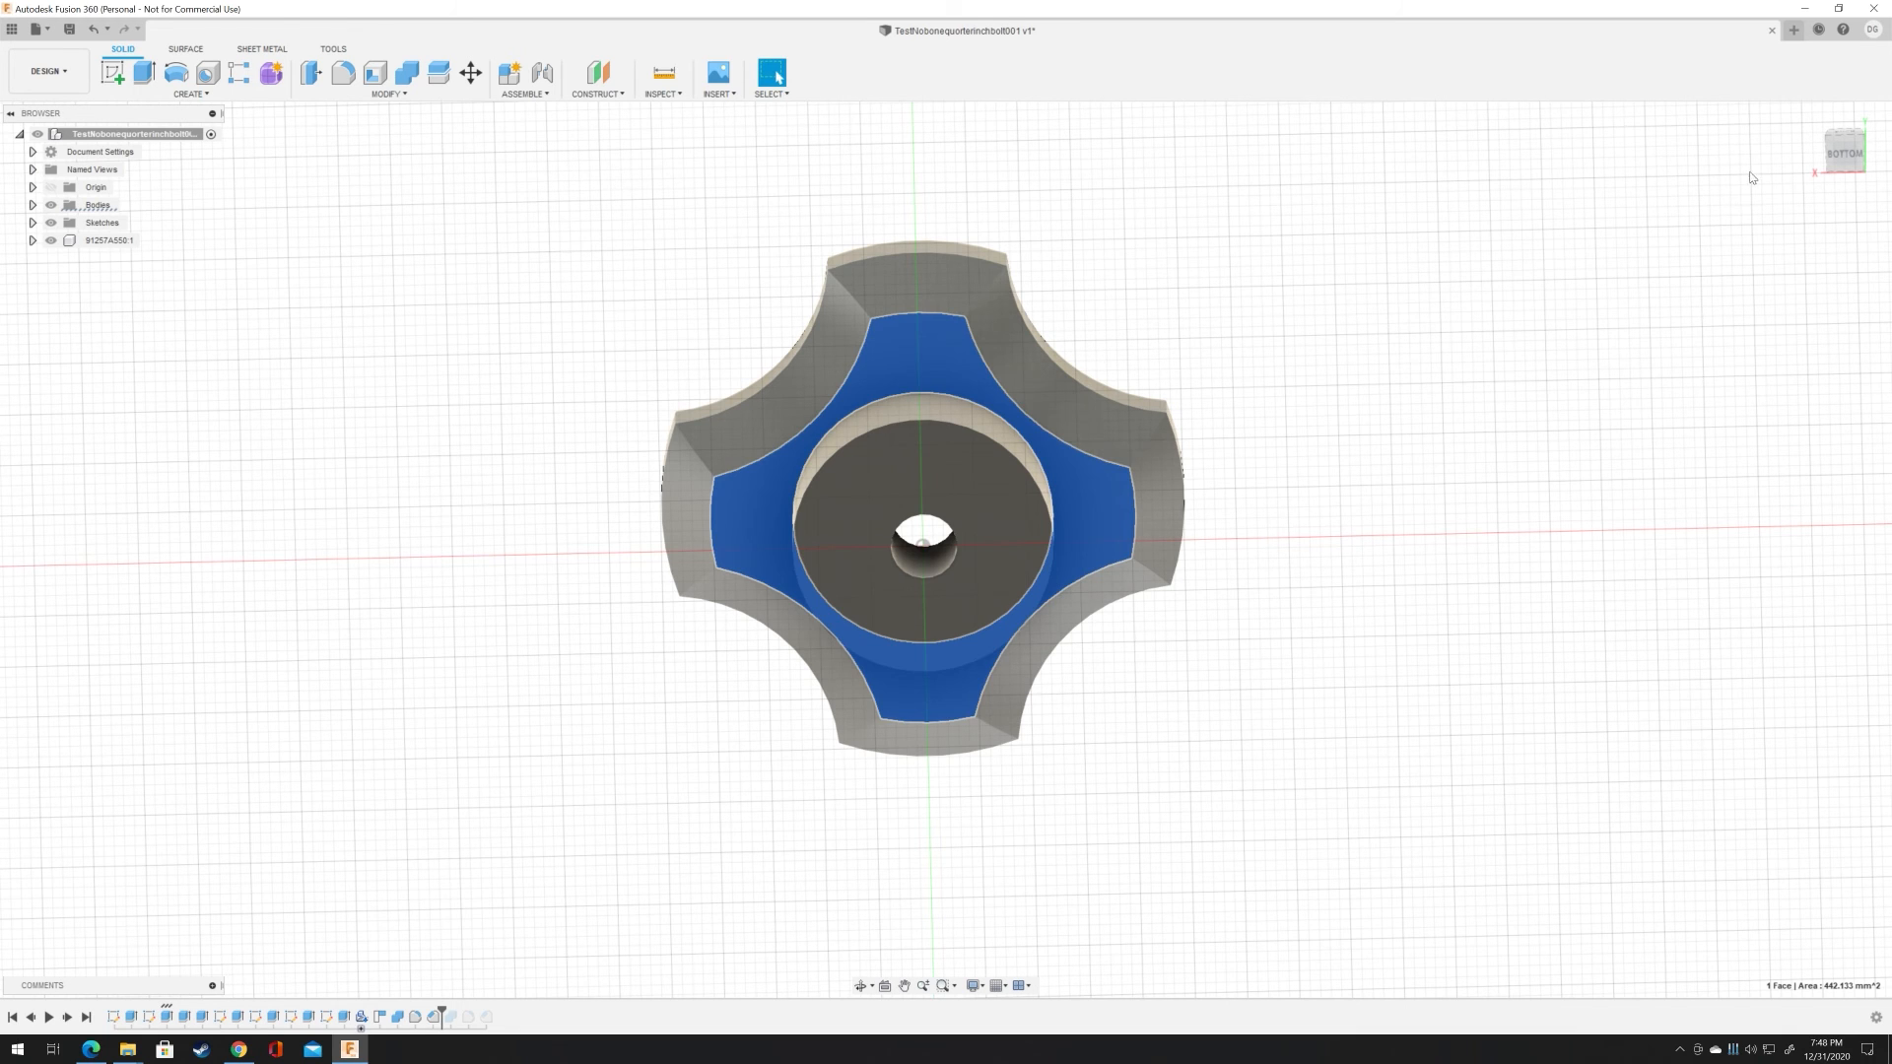
mouse_move(1846, 160)
mouse_down()
mouse_move(1848, 239)
mouse_move(1846, 221)
mouse_up()
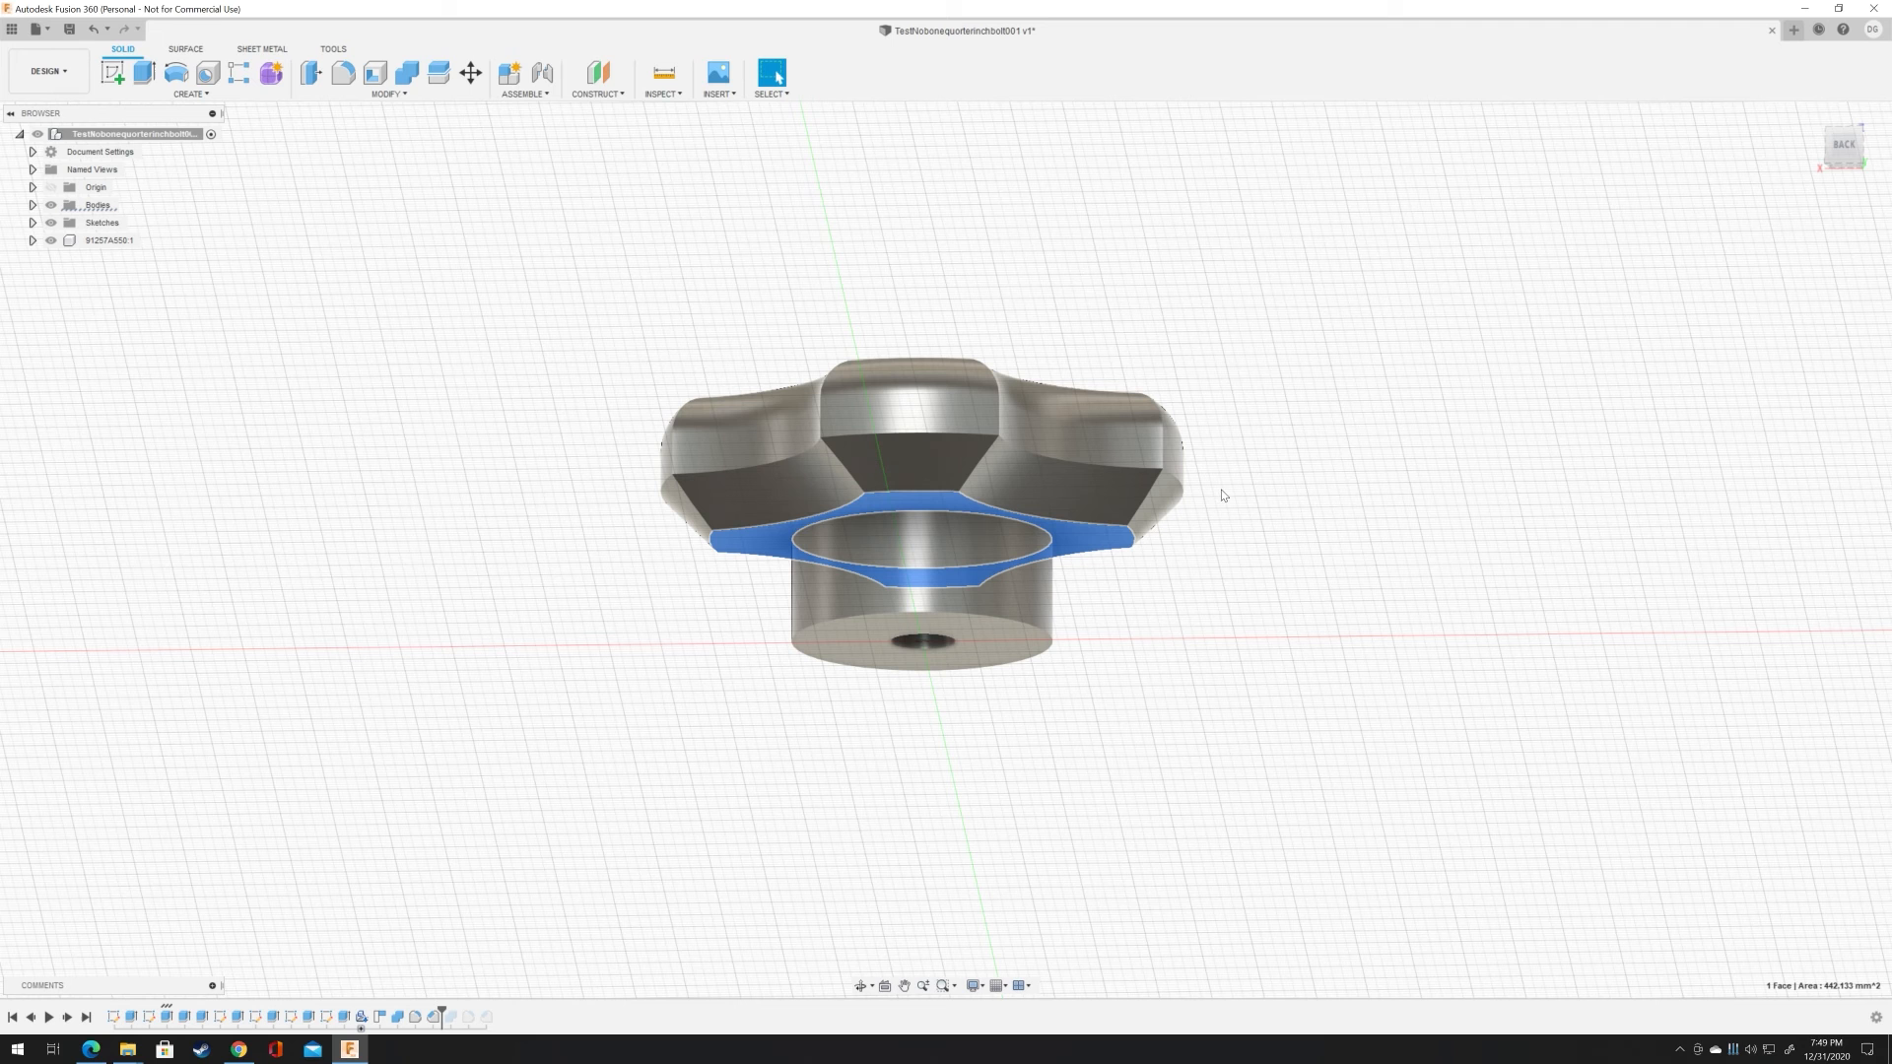
click(1856, 156)
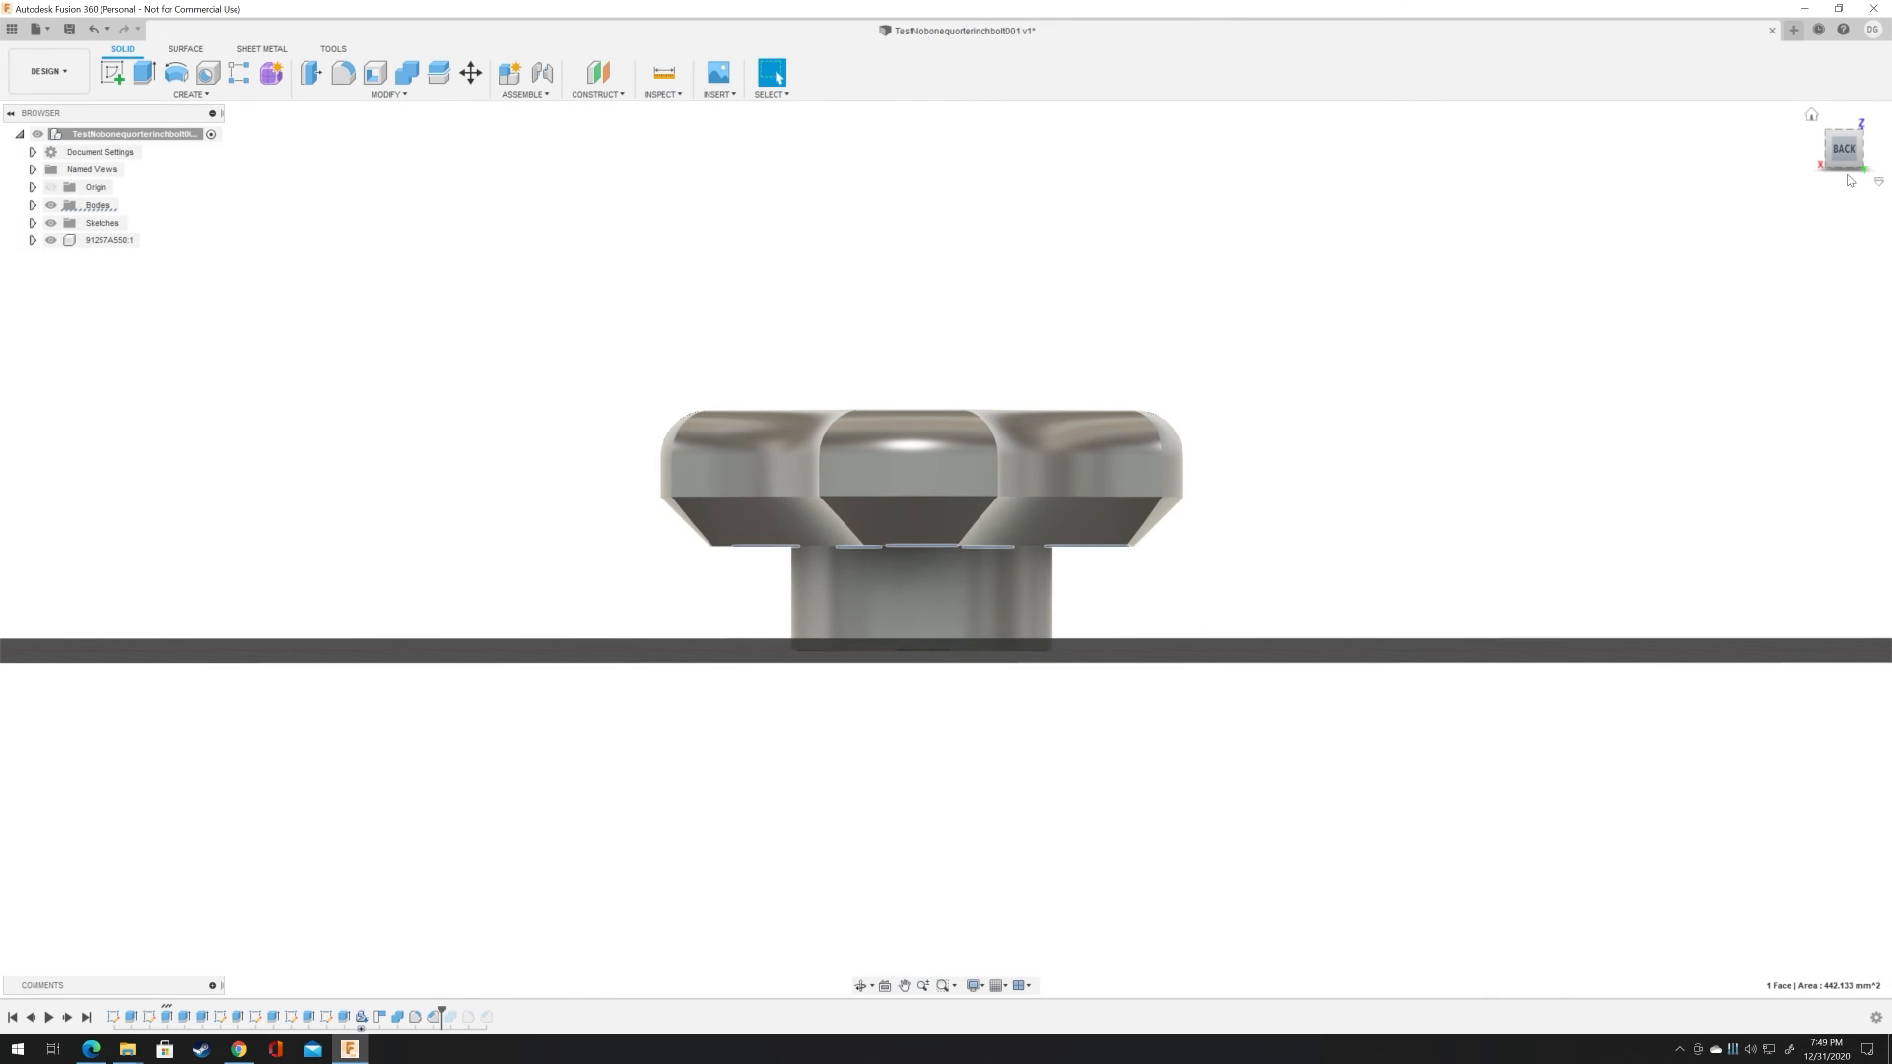
click(1848, 158)
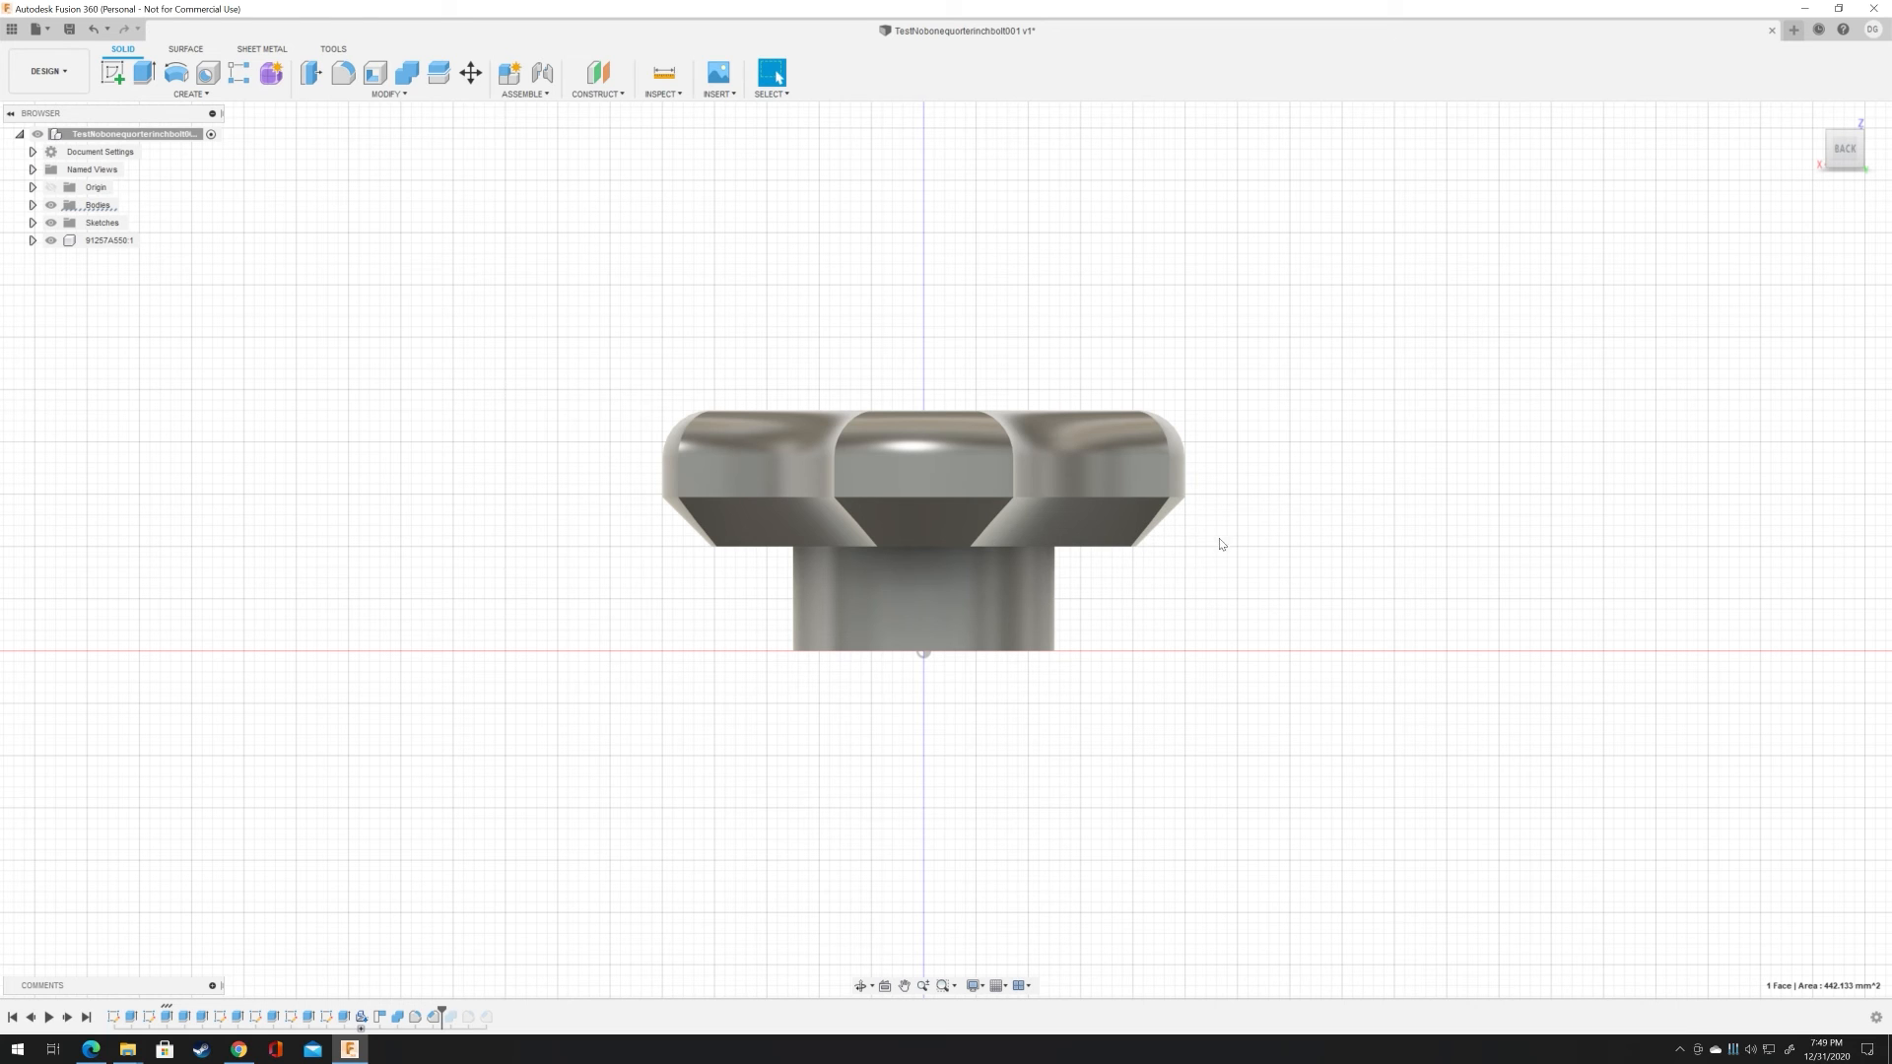
mouse_move(1845, 152)
mouse_down()
mouse_move(1836, 295)
mouse_move(1843, 247)
mouse_move(1811, 258)
mouse_move(1812, 308)
mouse_move(1834, 287)
mouse_move(1825, 197)
mouse_move(1806, 240)
mouse_move(1832, 270)
mouse_up()
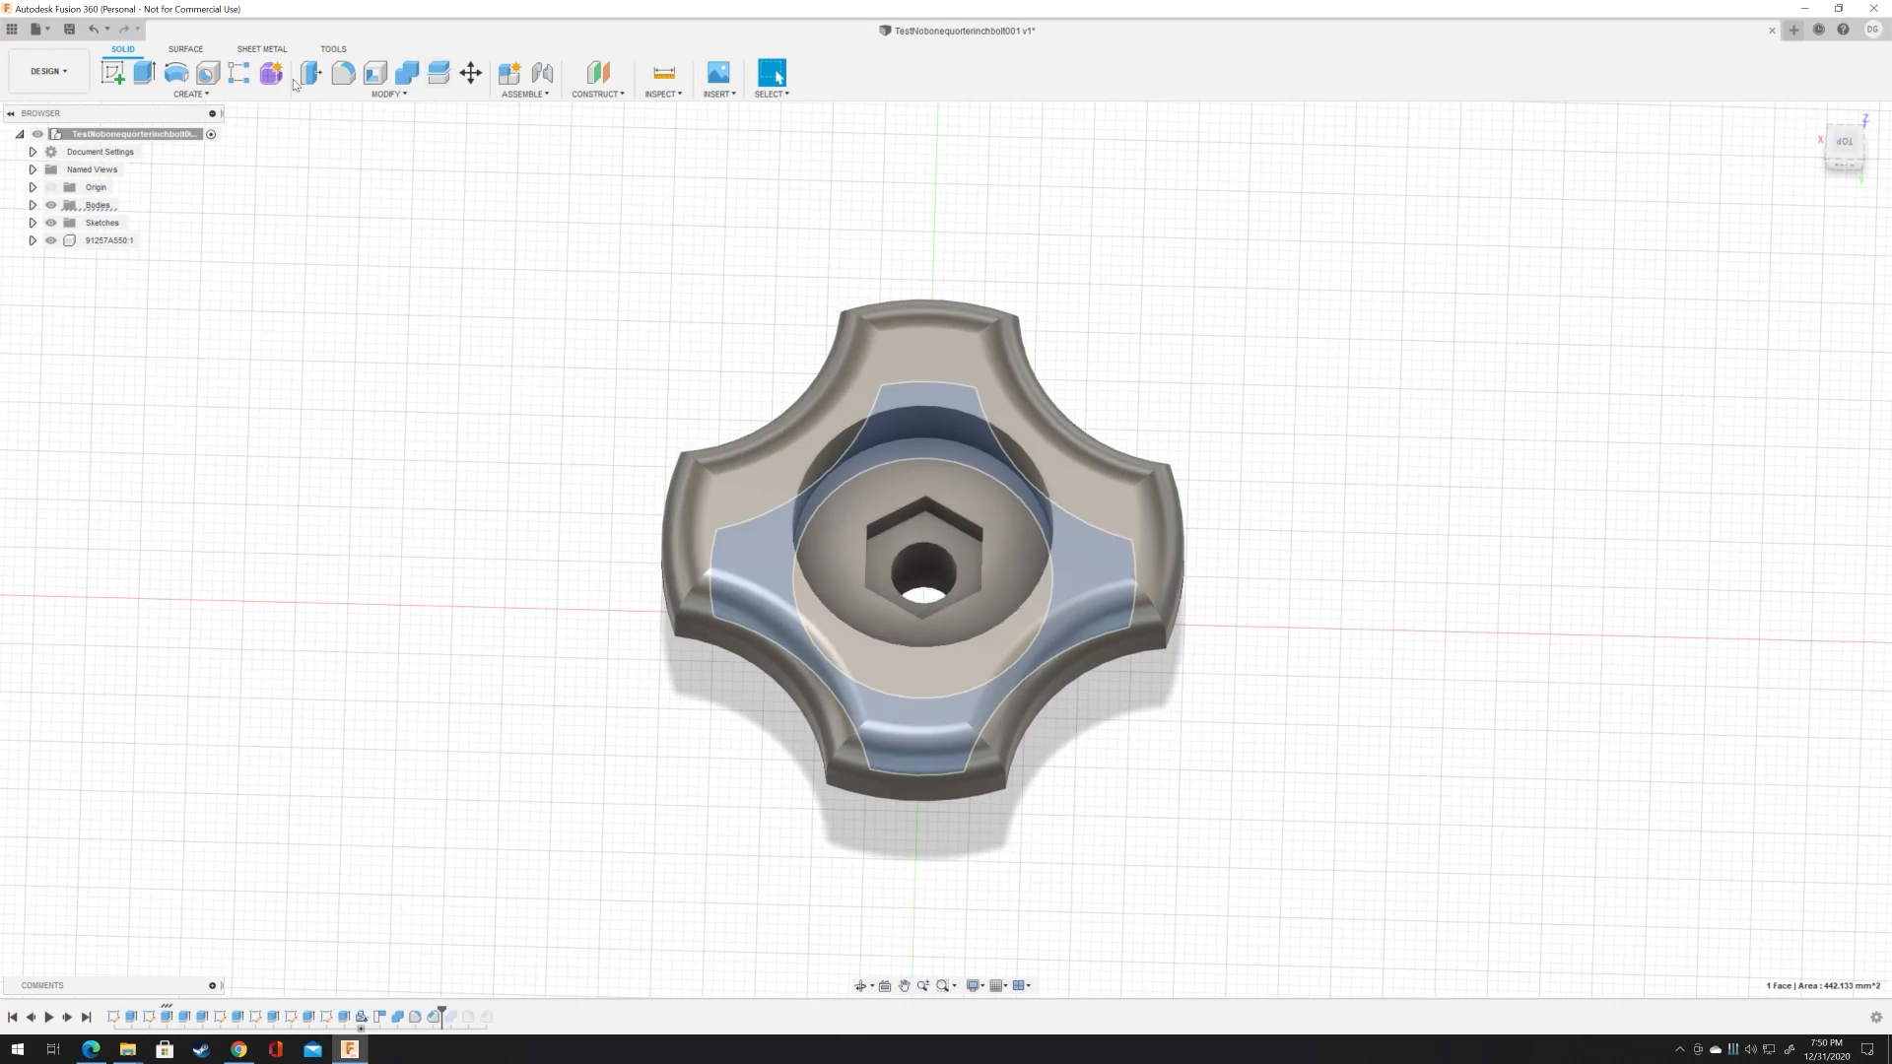
Step: Save the knob design as a new version, keeping the default version description
click(46, 33)
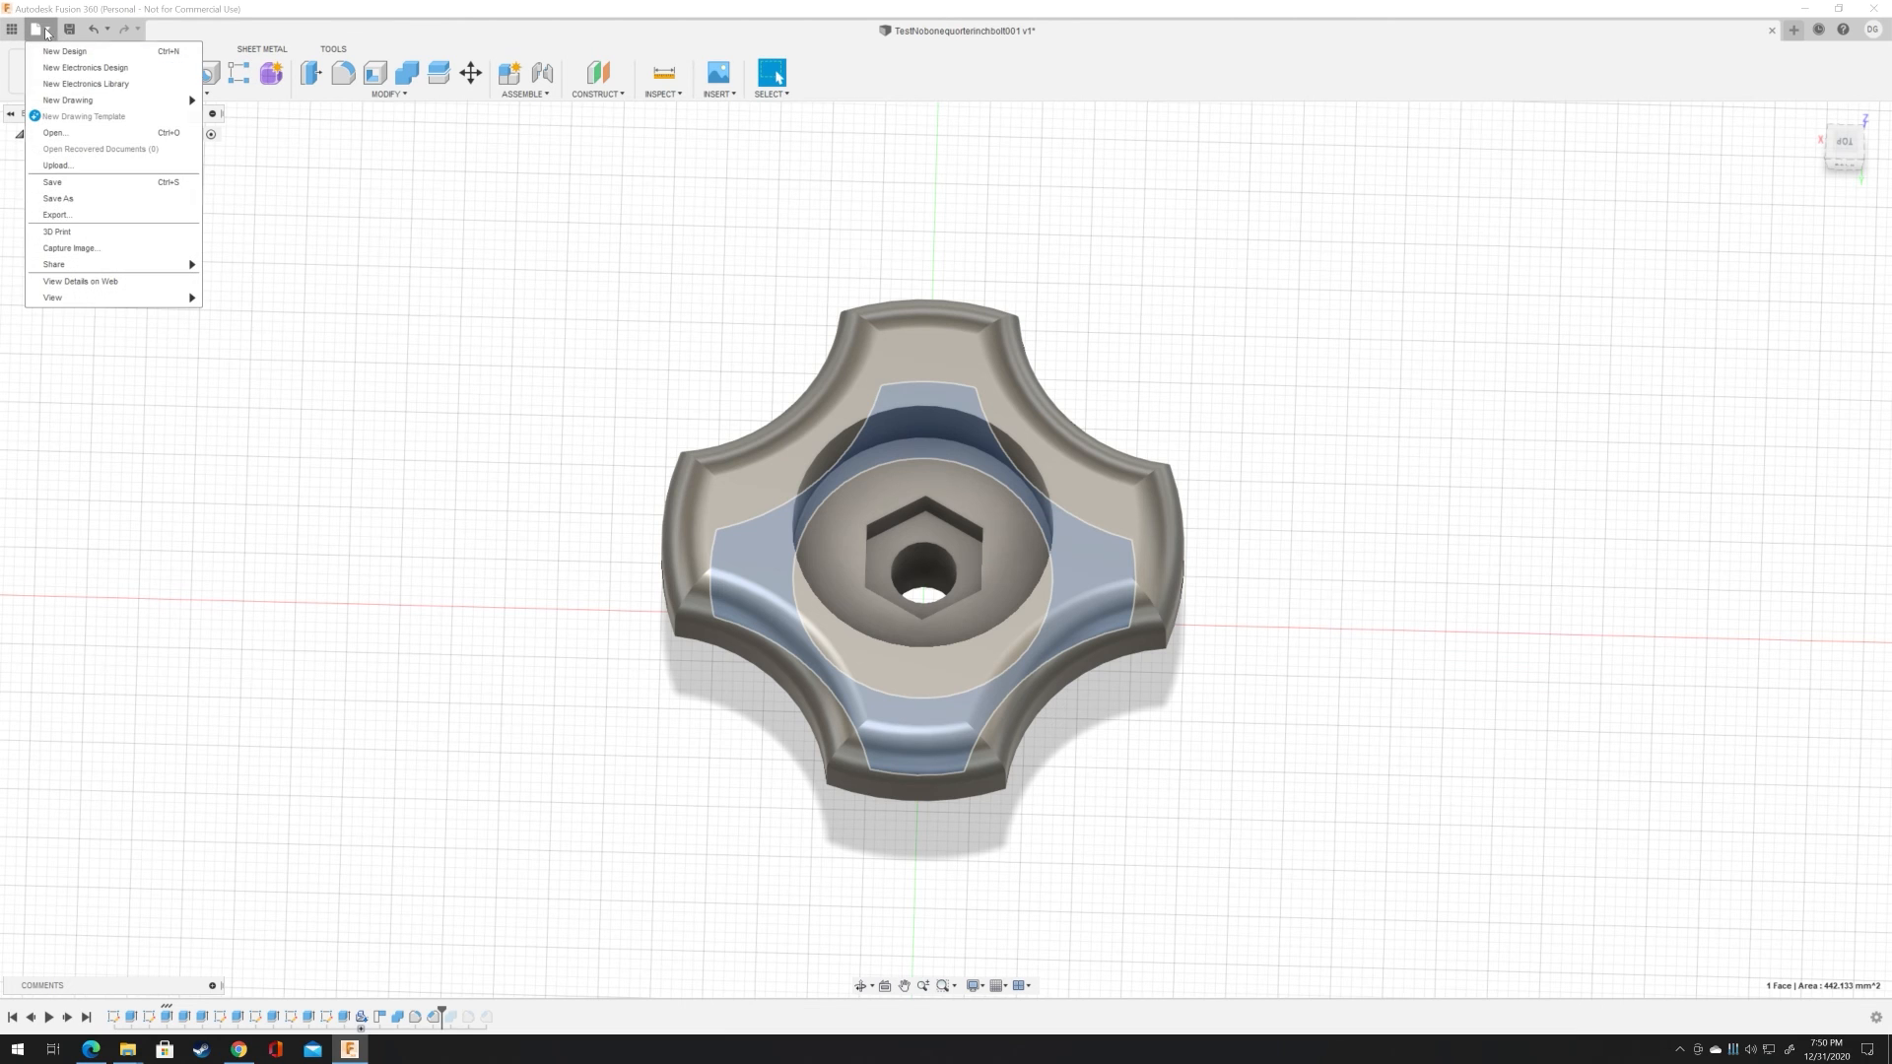
click(55, 187)
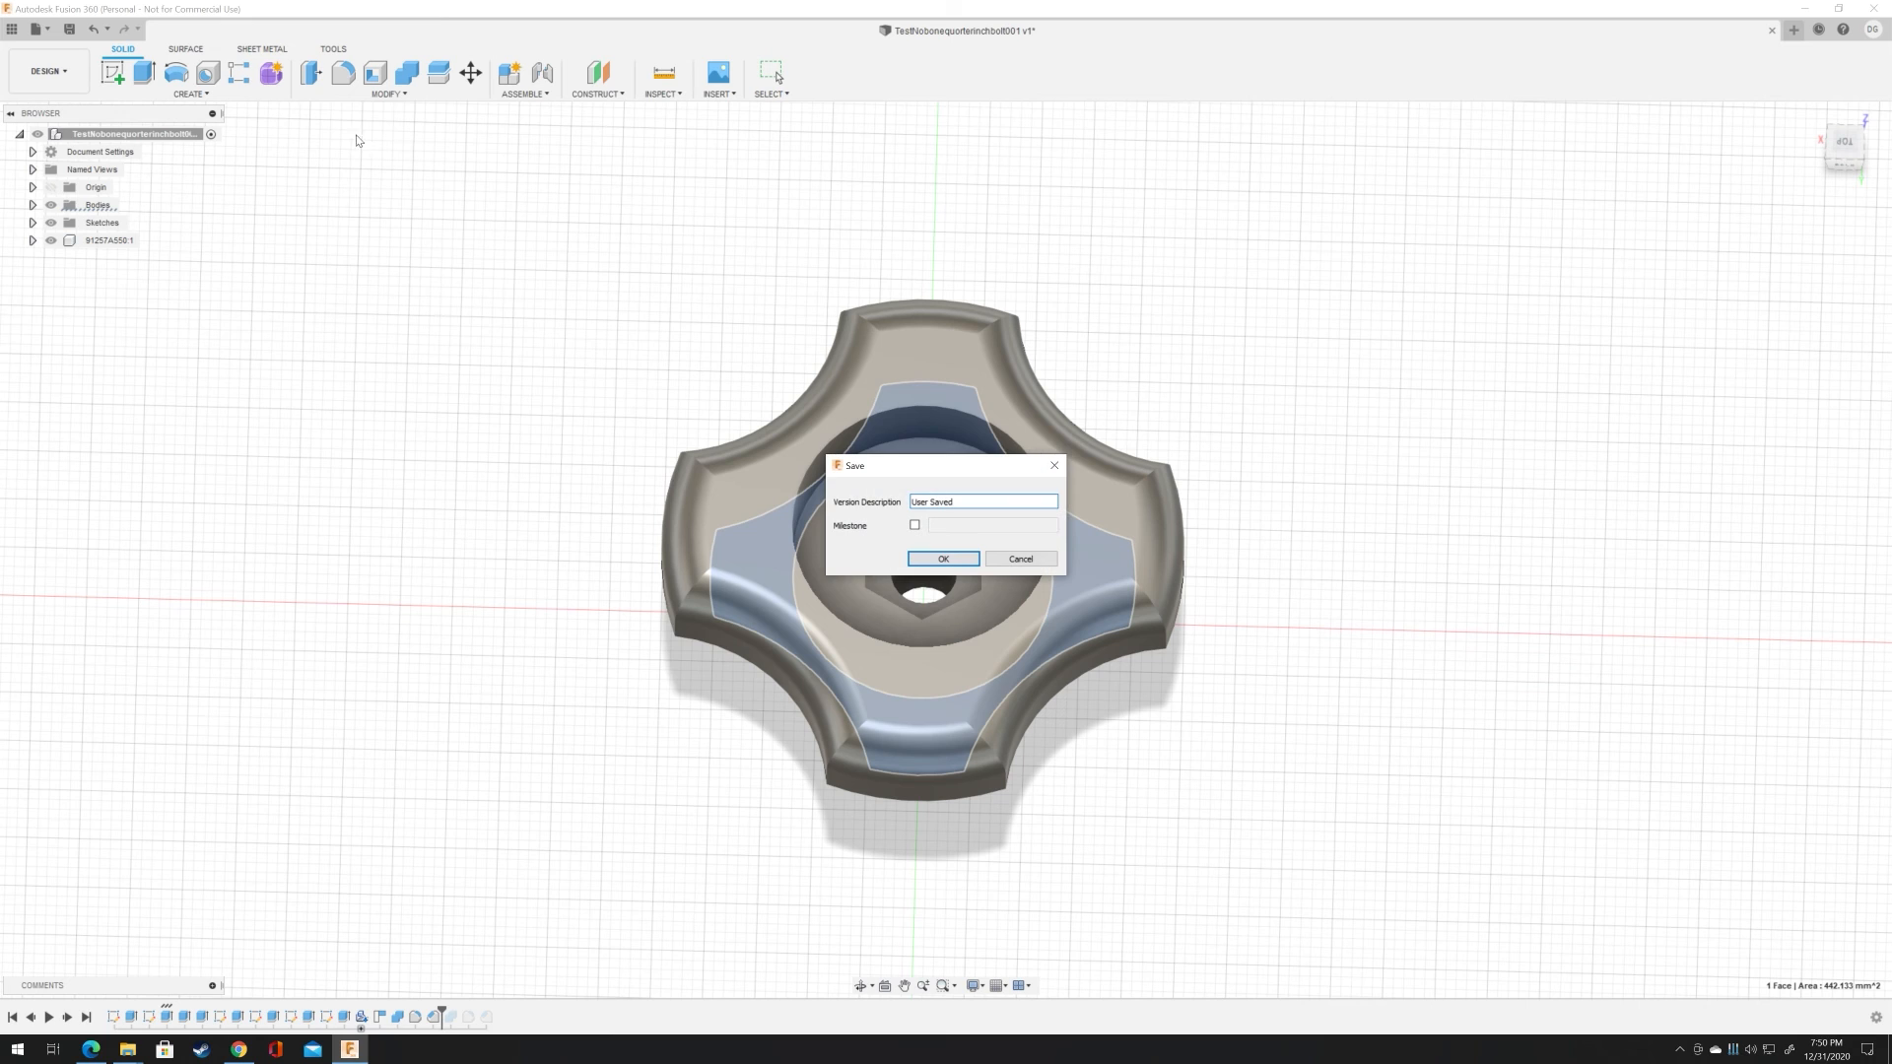
click(943, 559)
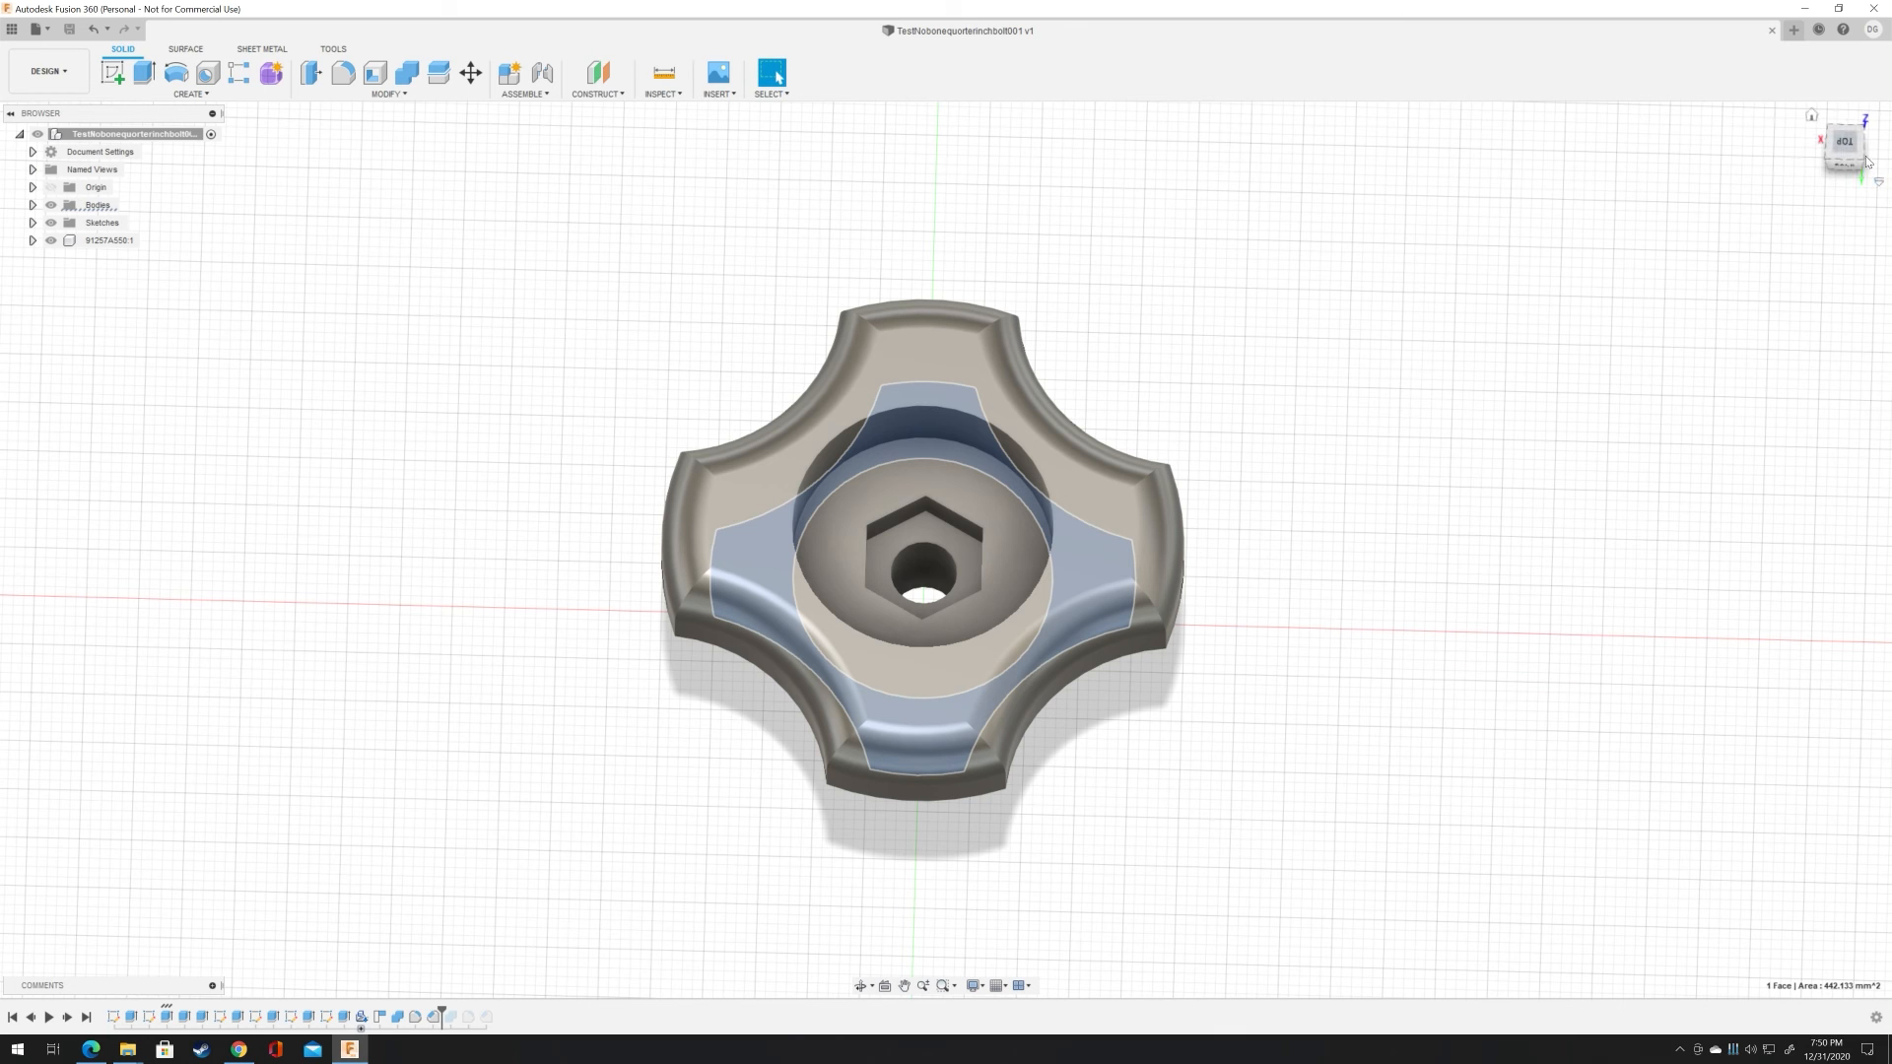
Step: Export the knob design as an OBJ file, keeping the suggested name and location
mouse_move(1846, 153)
mouse_down()
mouse_move(1857, 136)
mouse_move(1811, 187)
mouse_up()
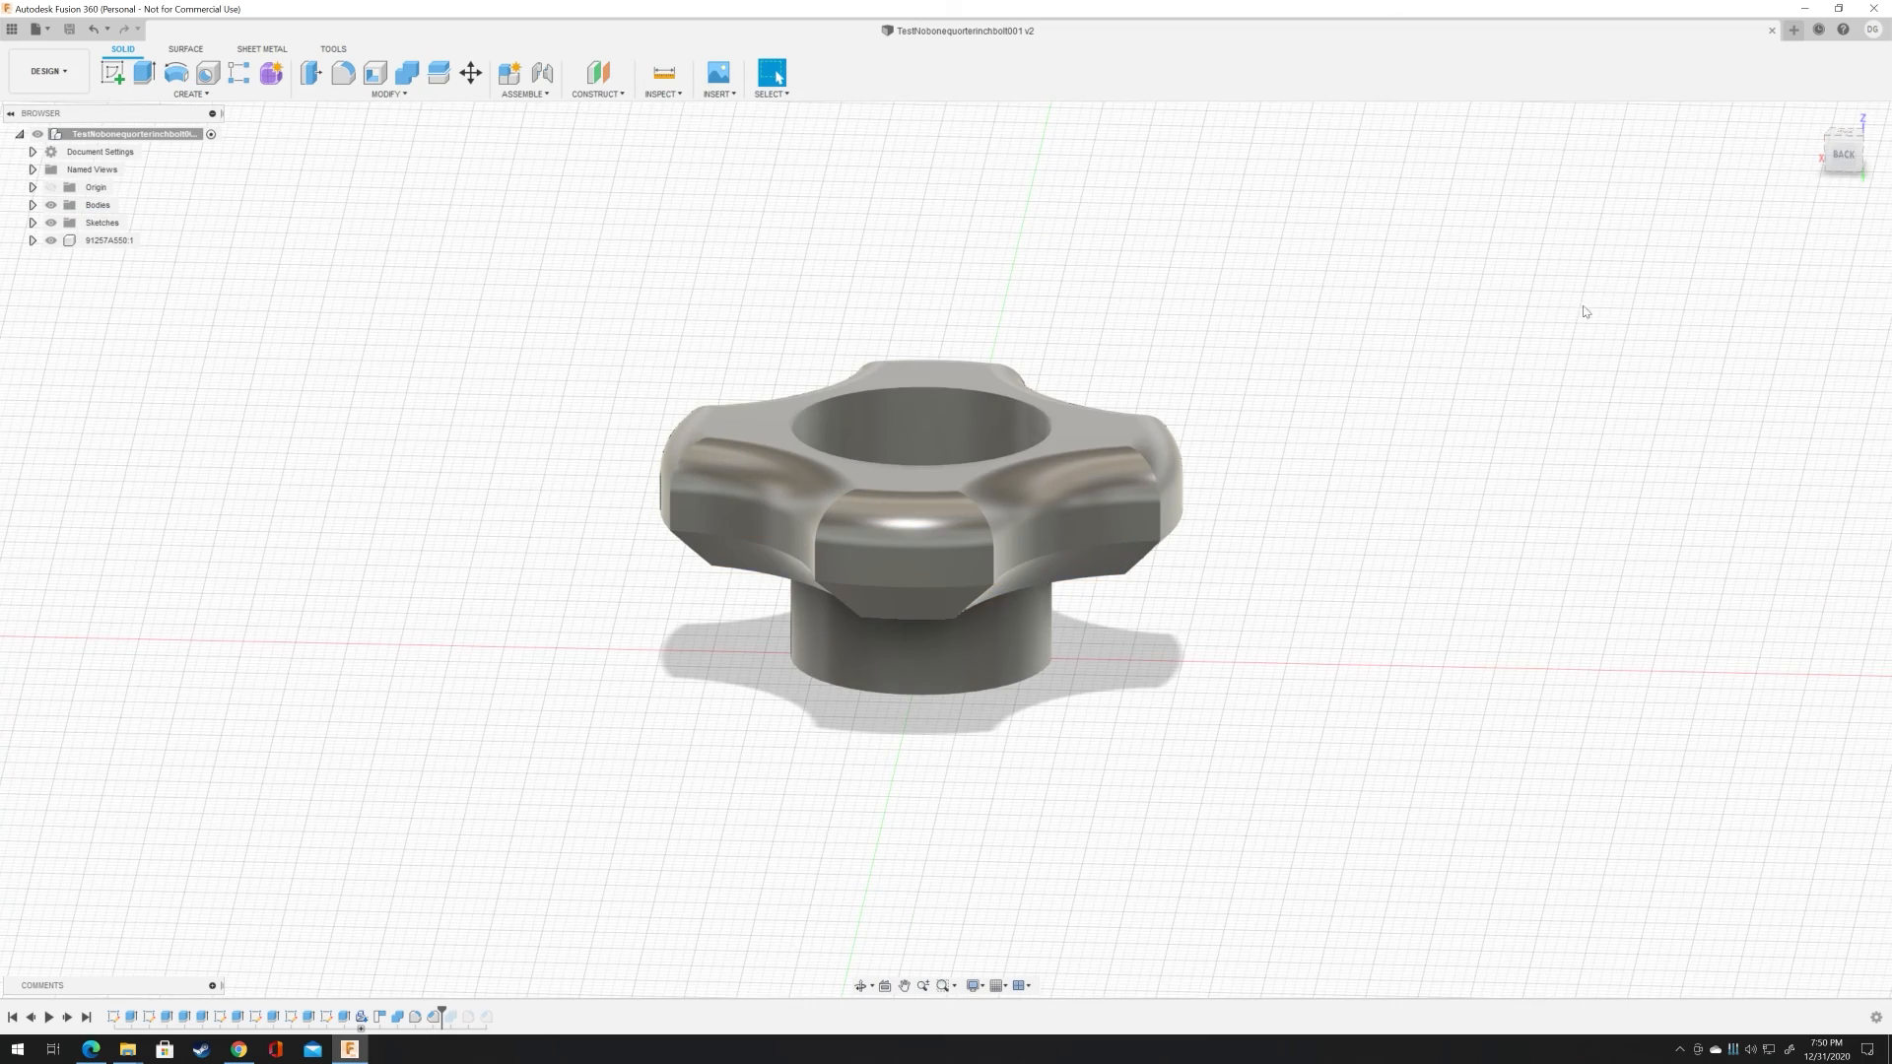
mouse_move(1838, 166)
mouse_down()
mouse_move(1839, 213)
mouse_move(1838, 178)
mouse_up()
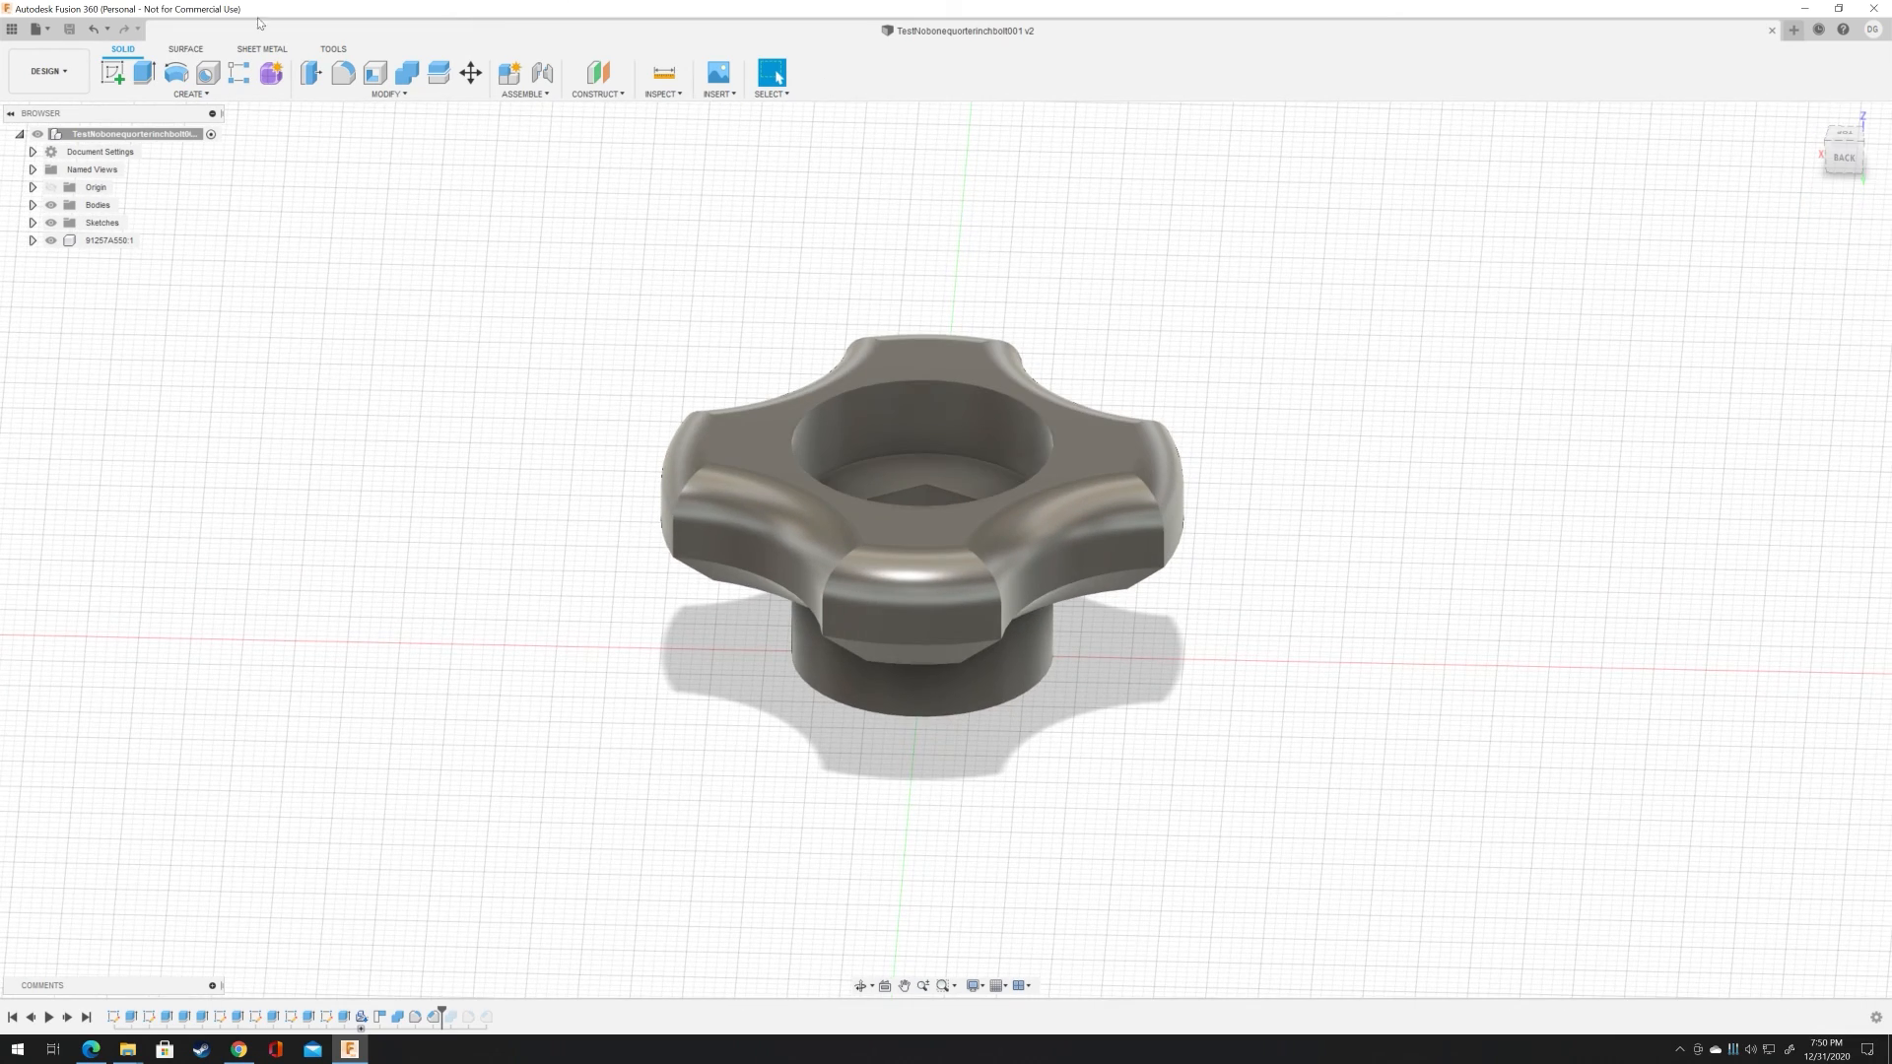
click(45, 35)
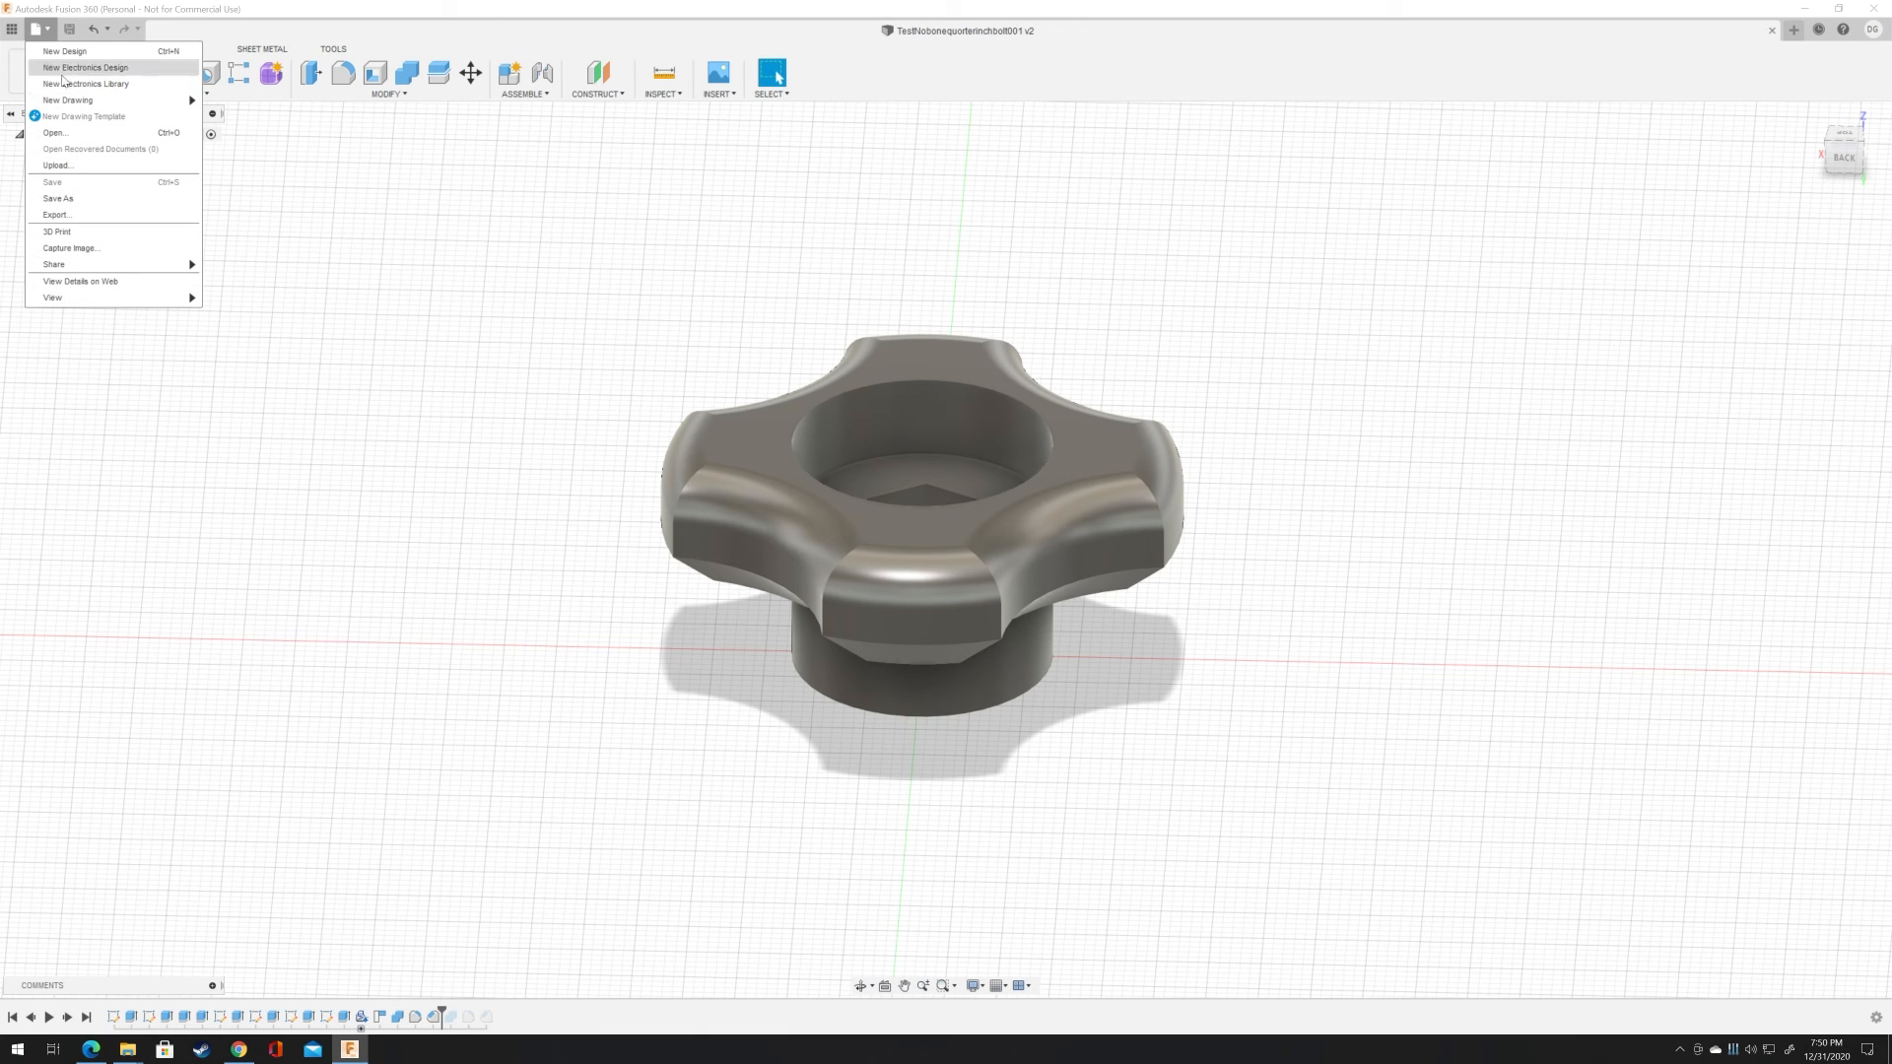
click(61, 216)
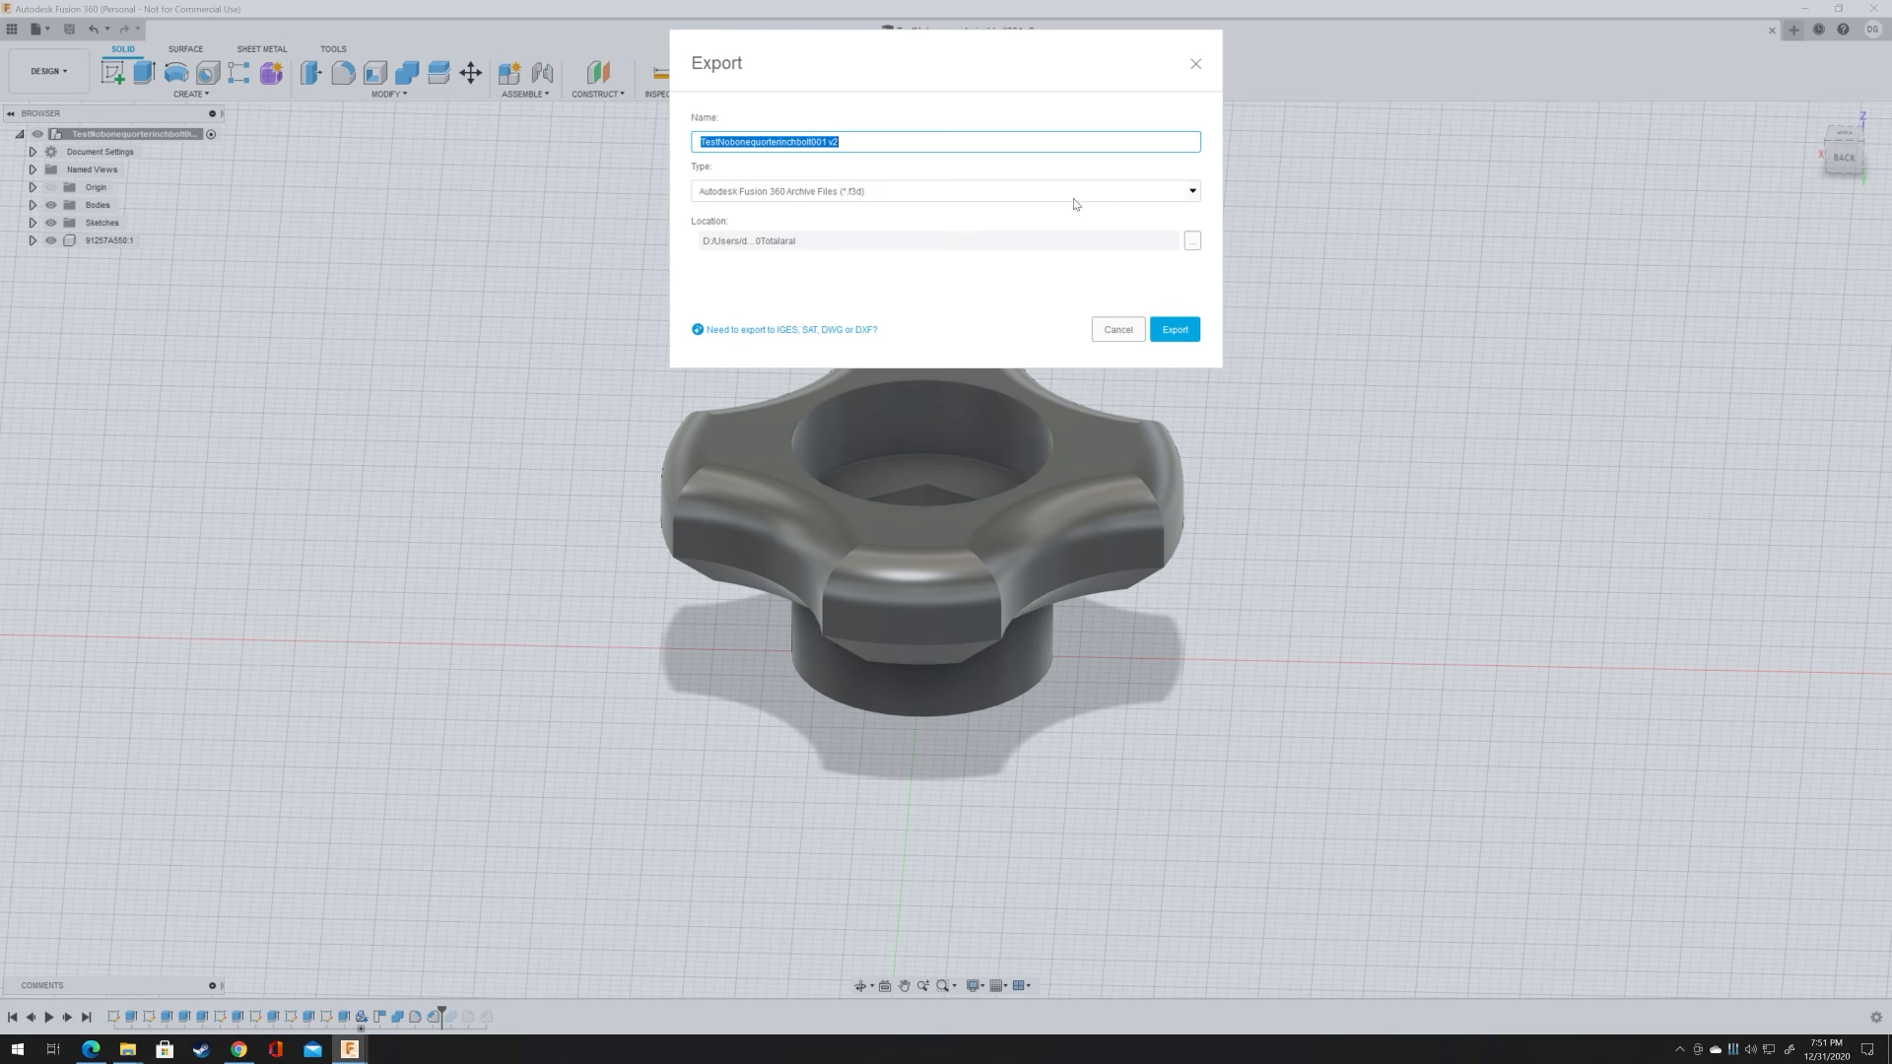
click(1193, 191)
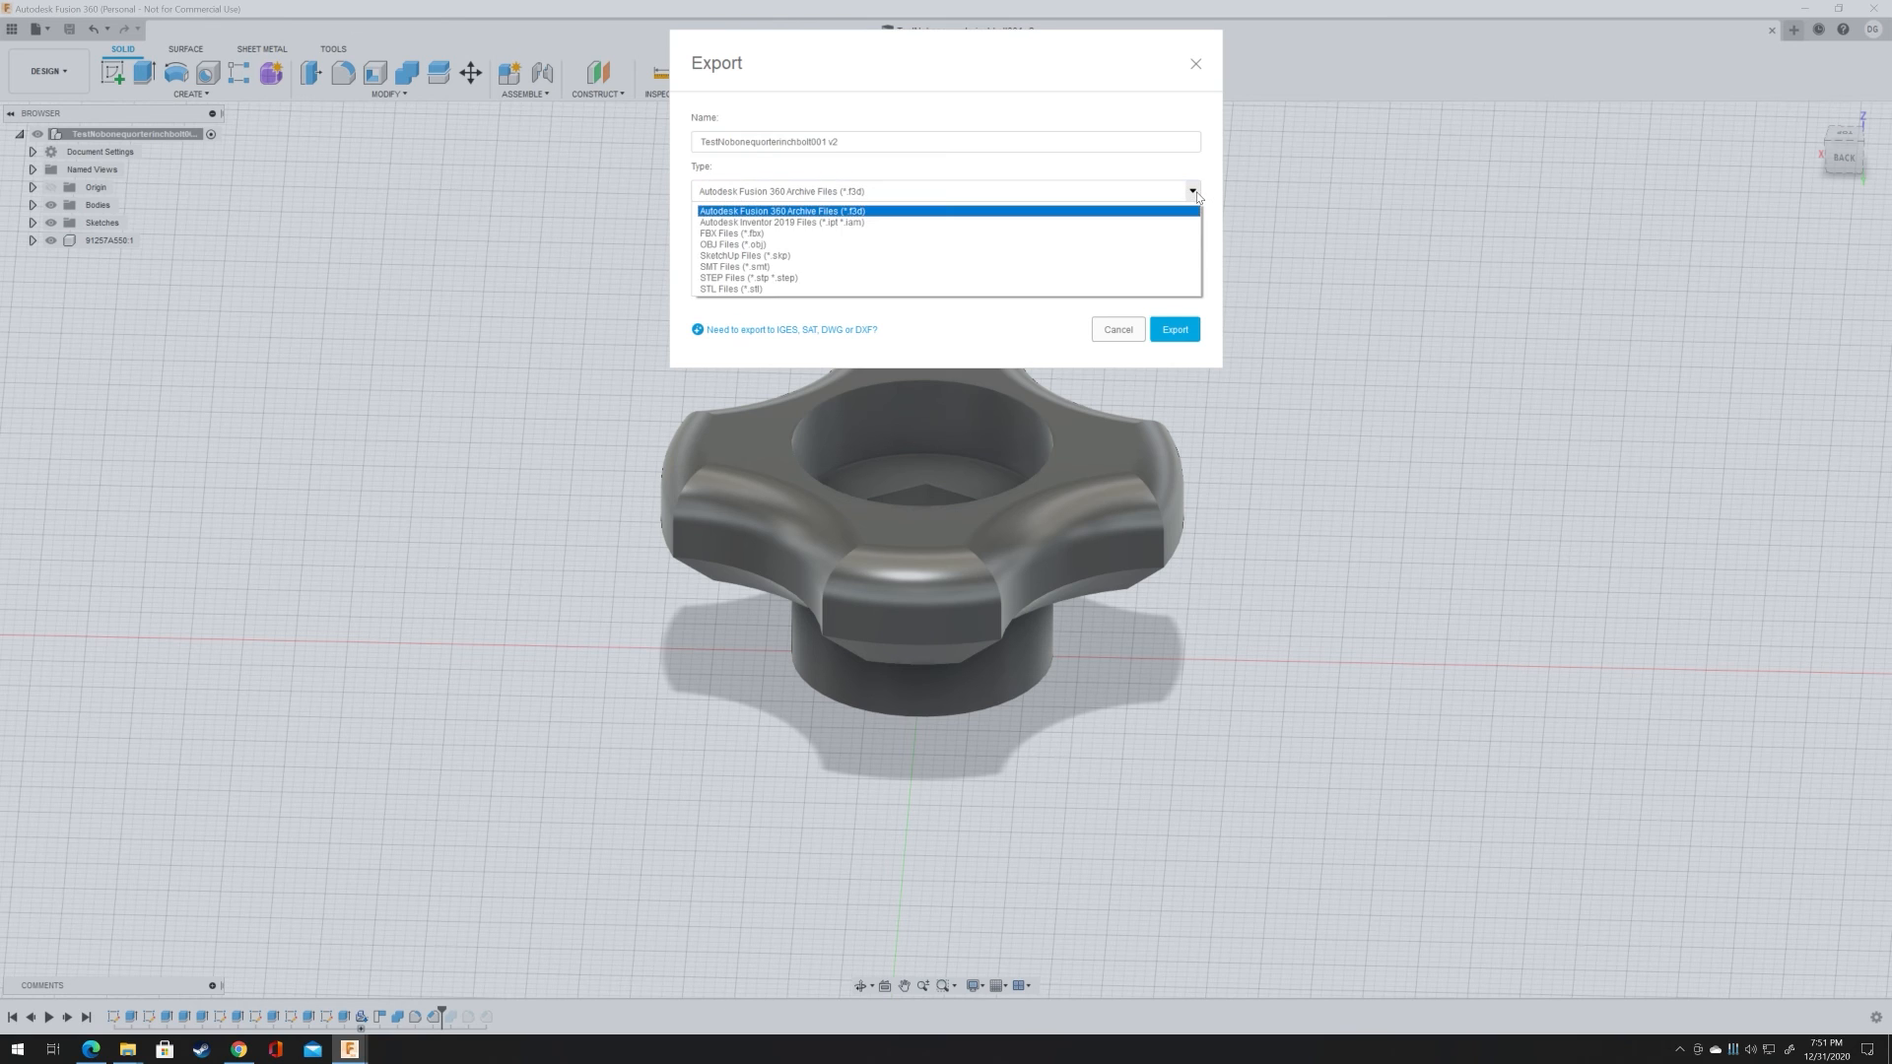
click(1197, 197)
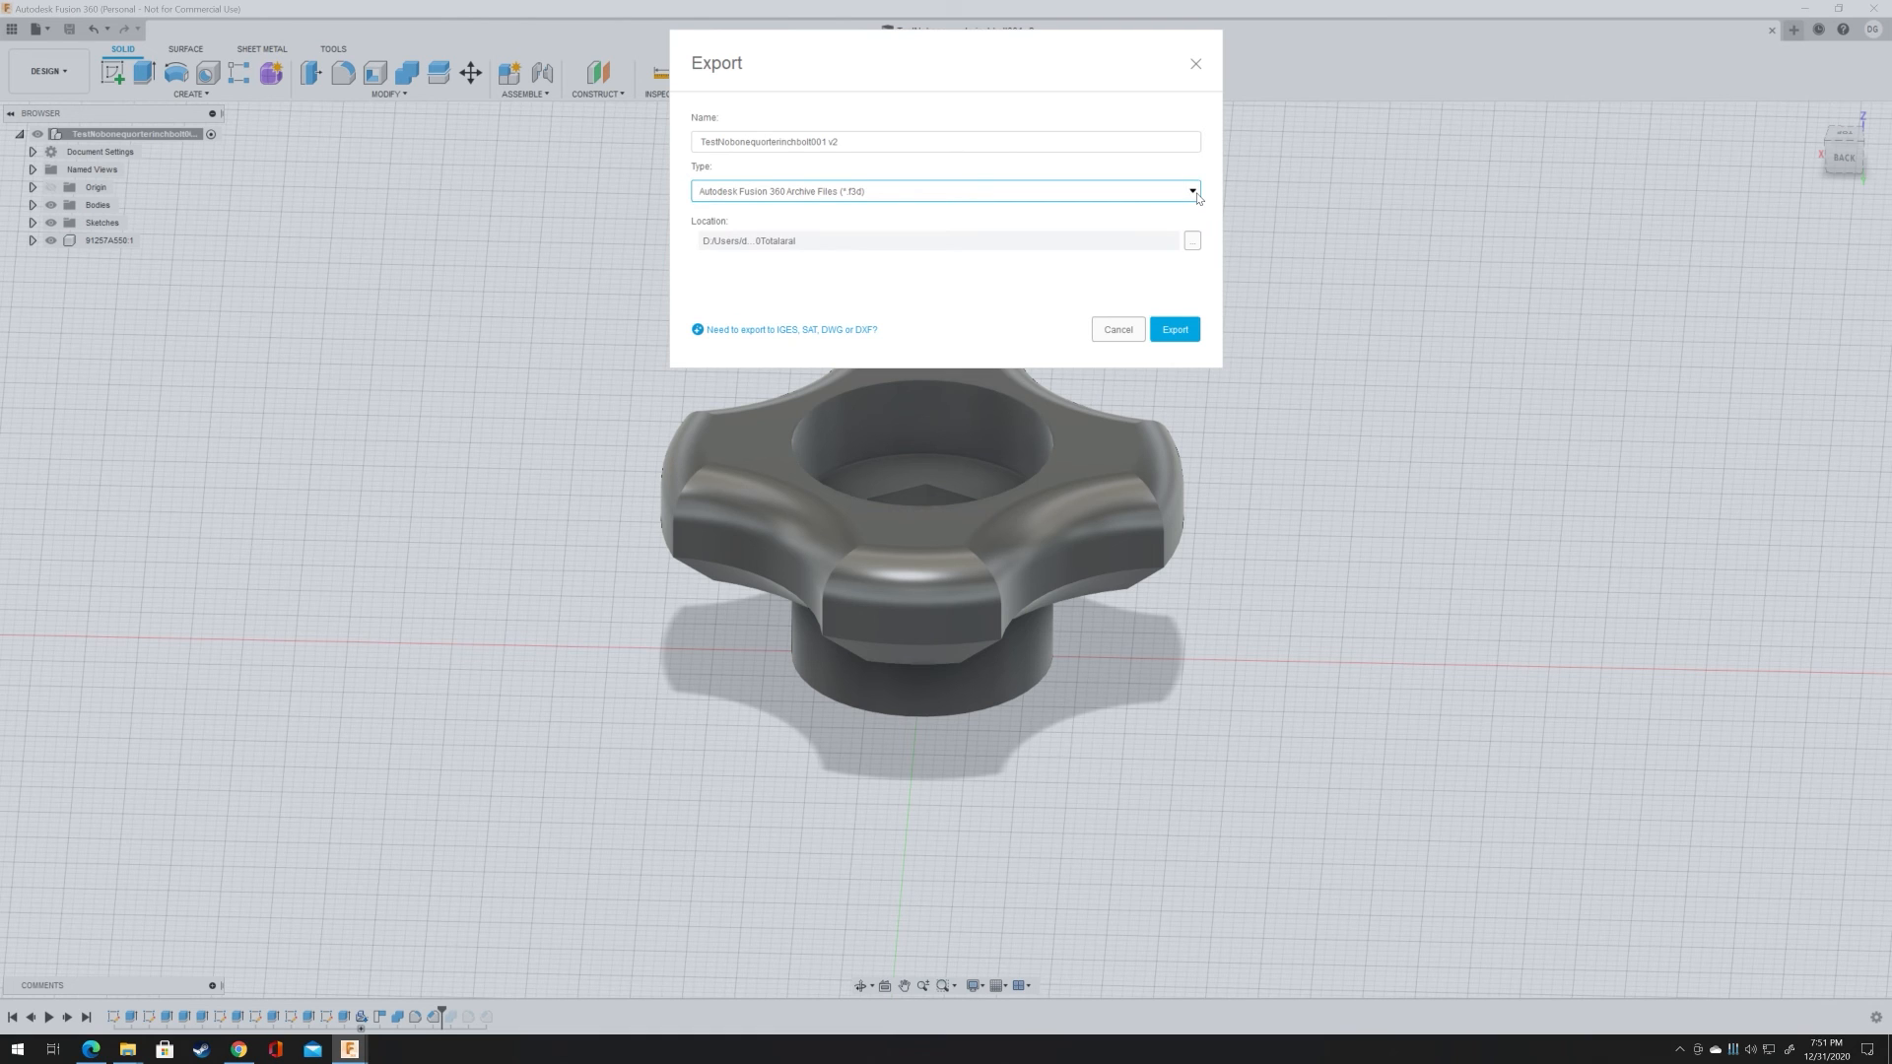
click(1194, 192)
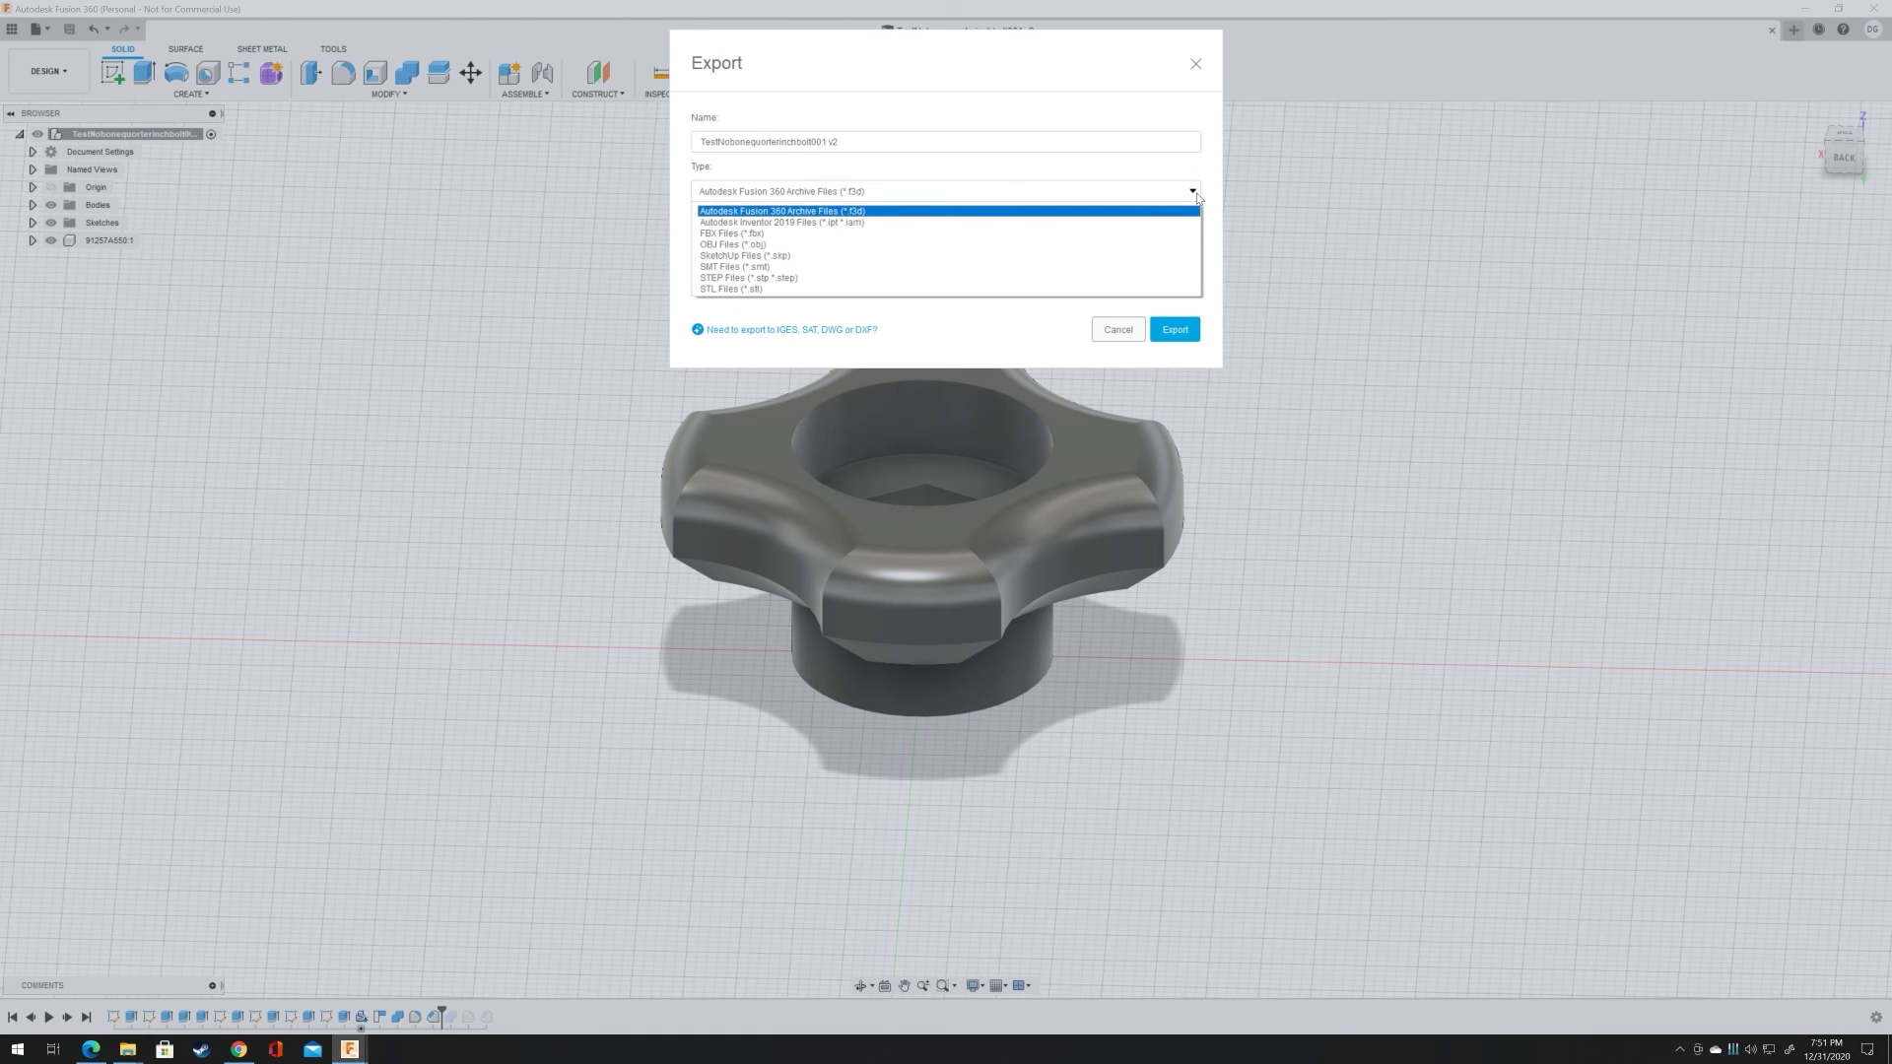
click(730, 246)
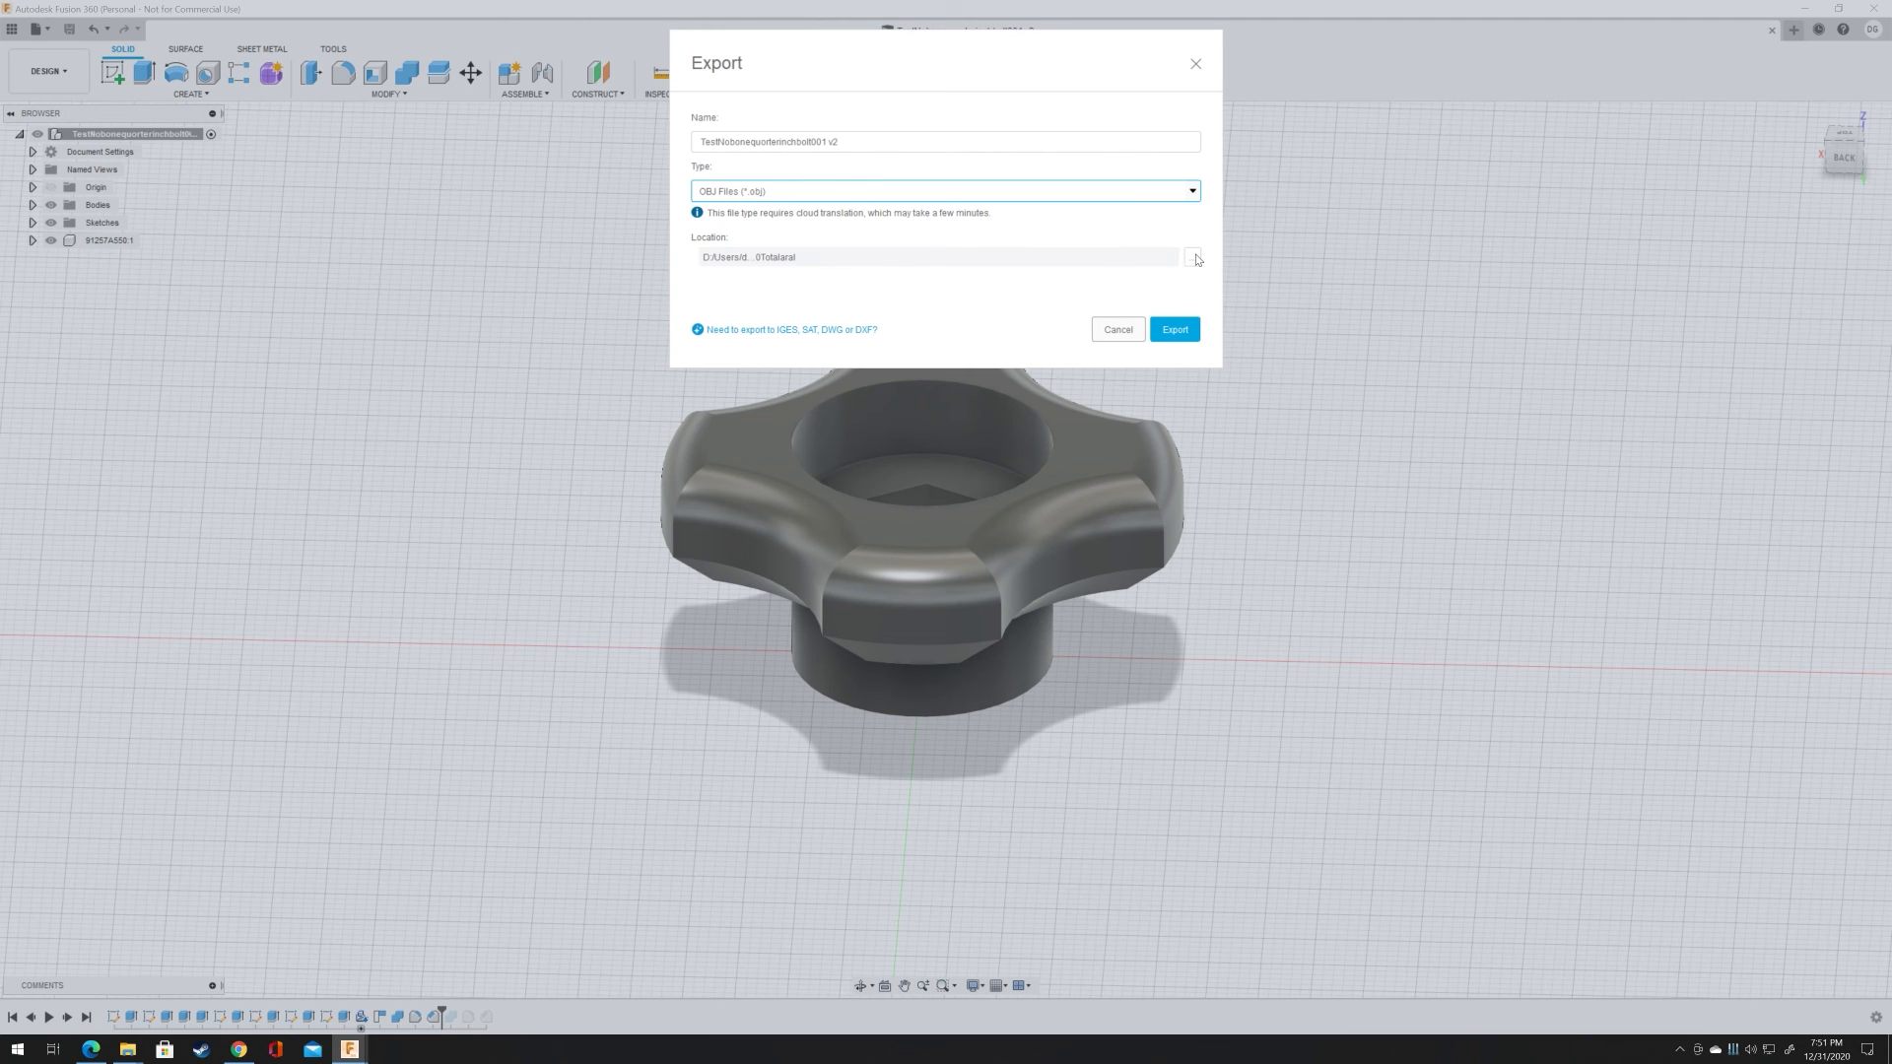
click(1176, 332)
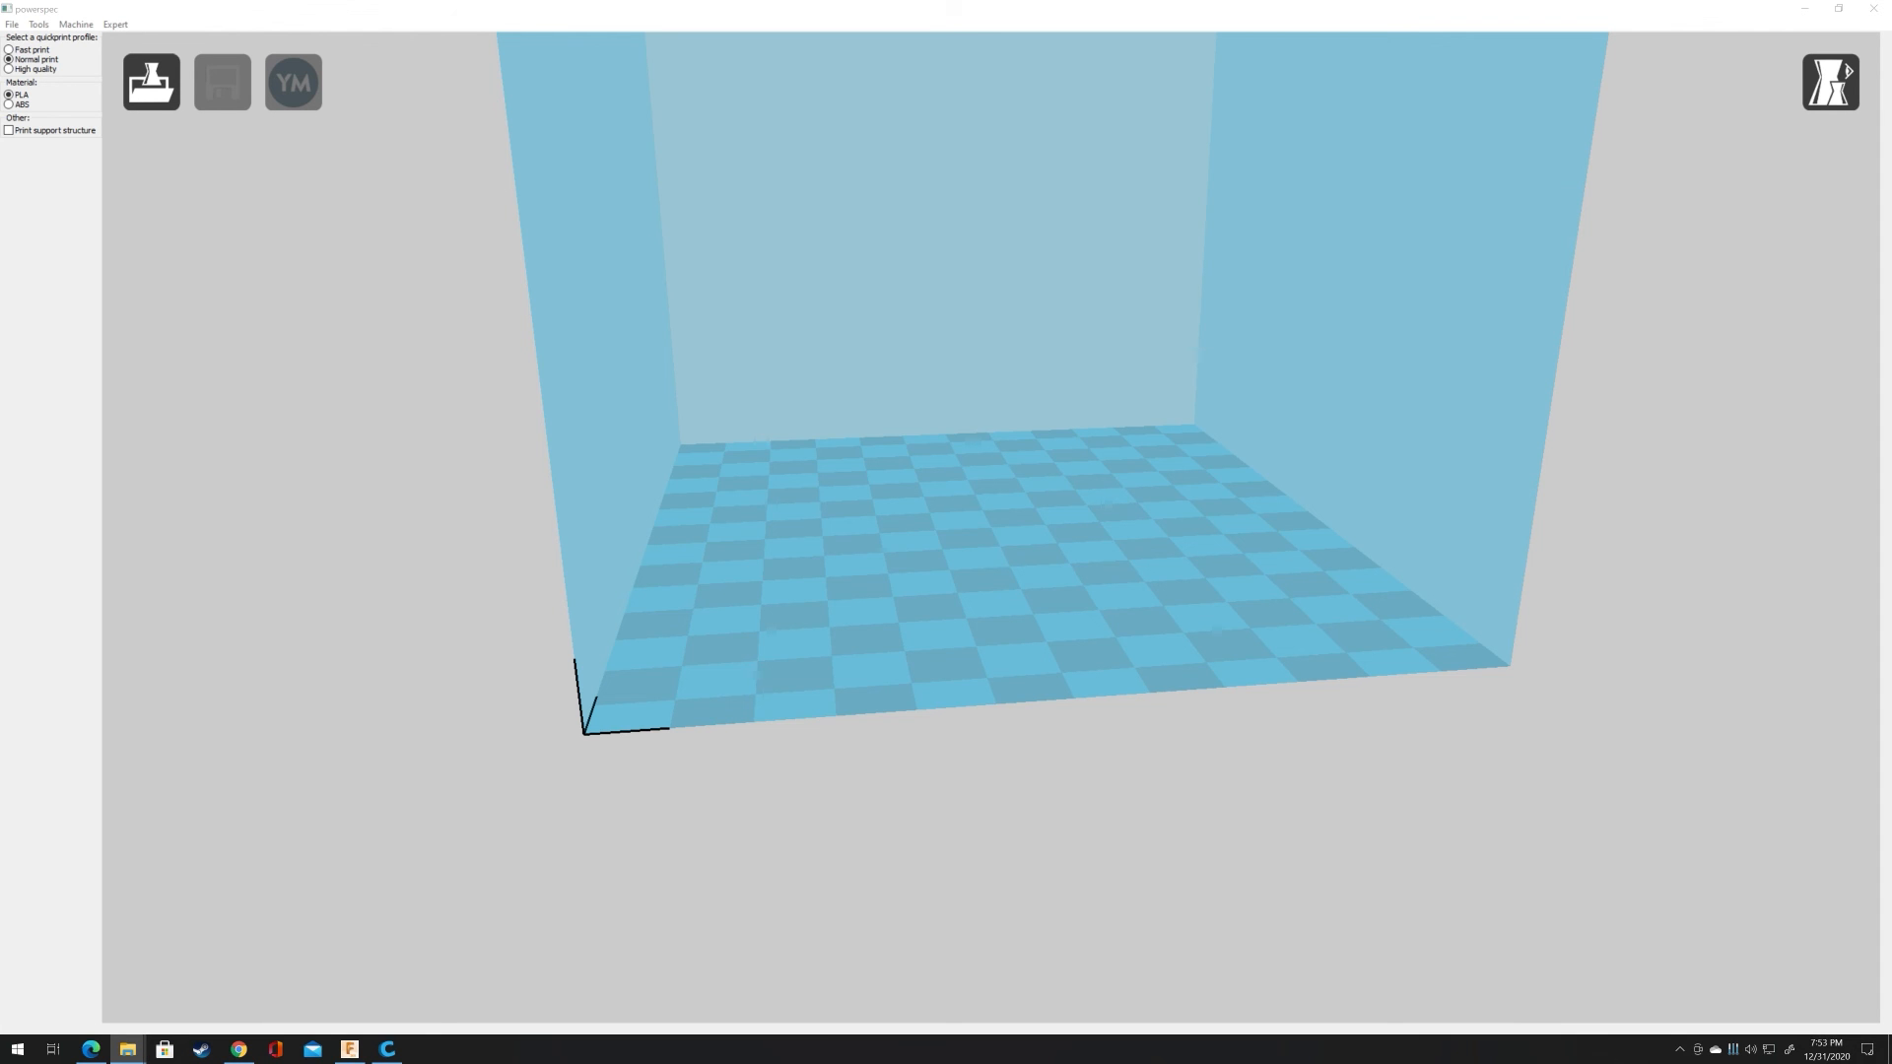
Step: Load the exported knob model onto the build plate in Cura and inspect it from the side and from above
drag(948, 476, 961, 465)
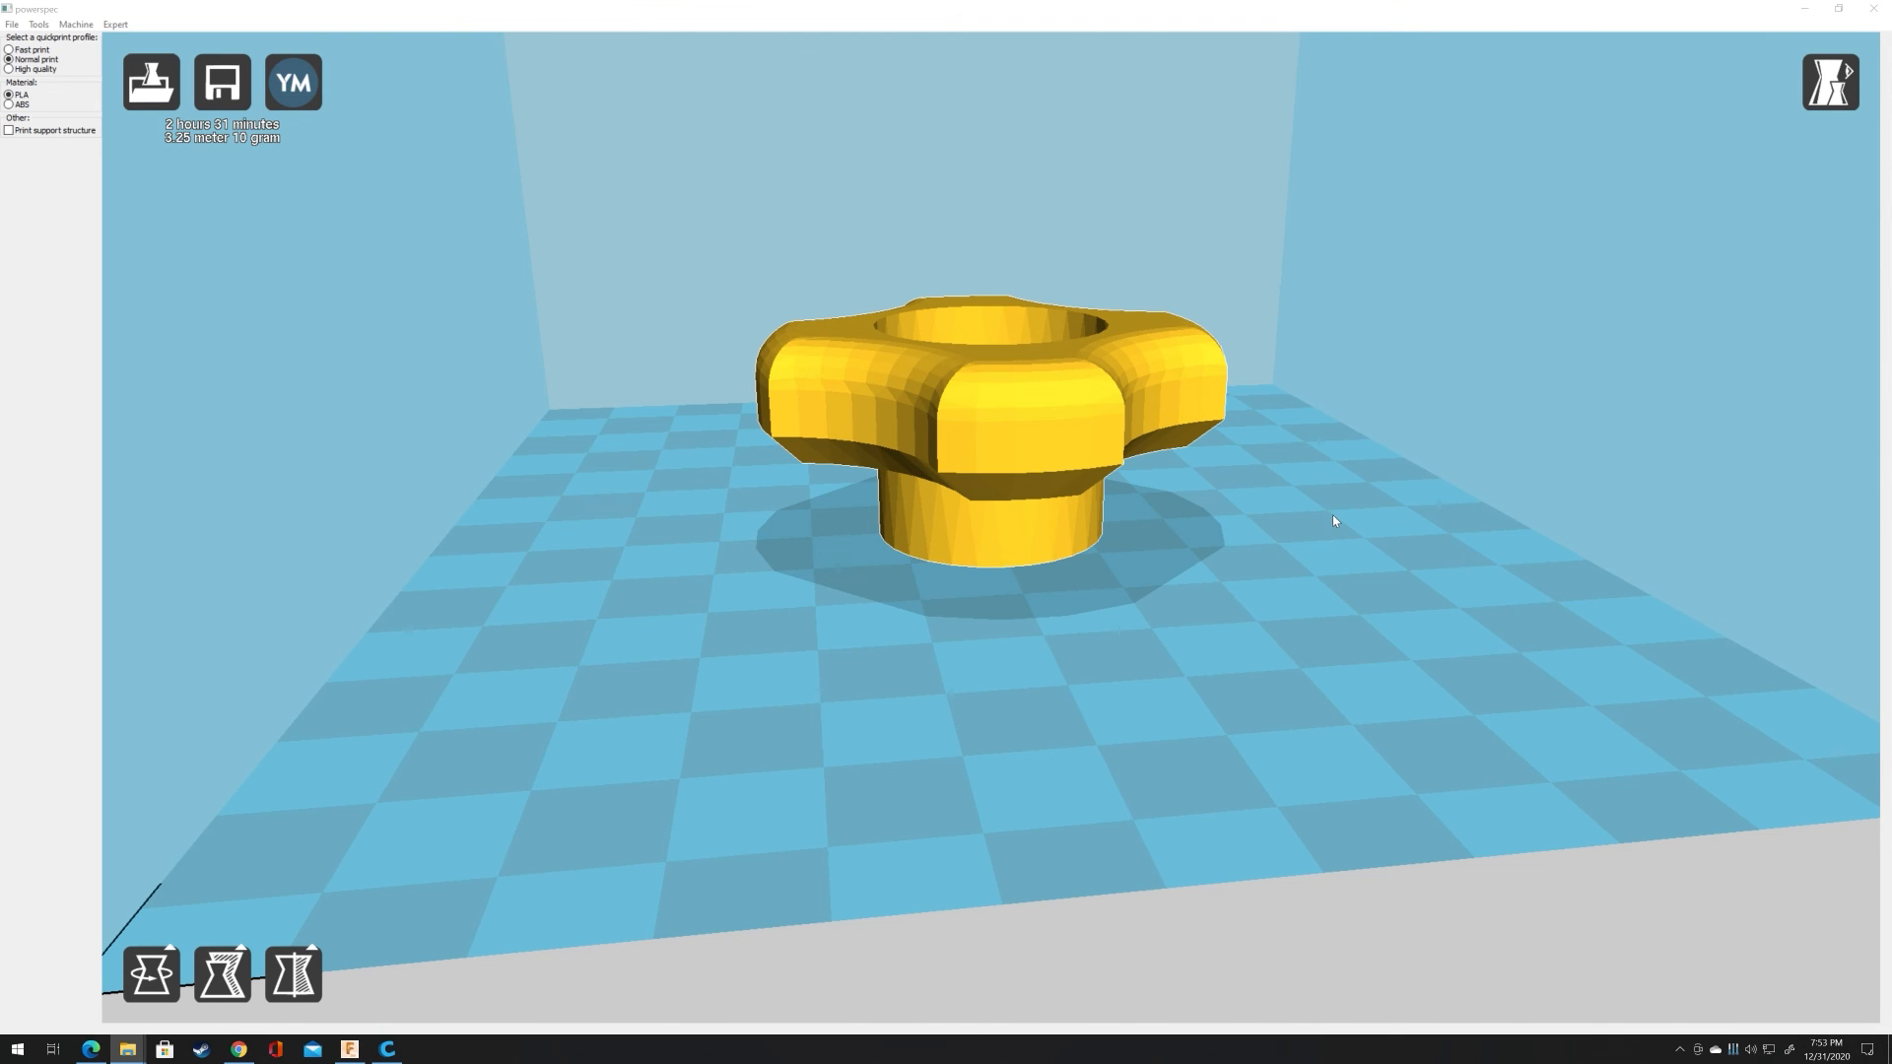
scroll(1335, 513, down, 5)
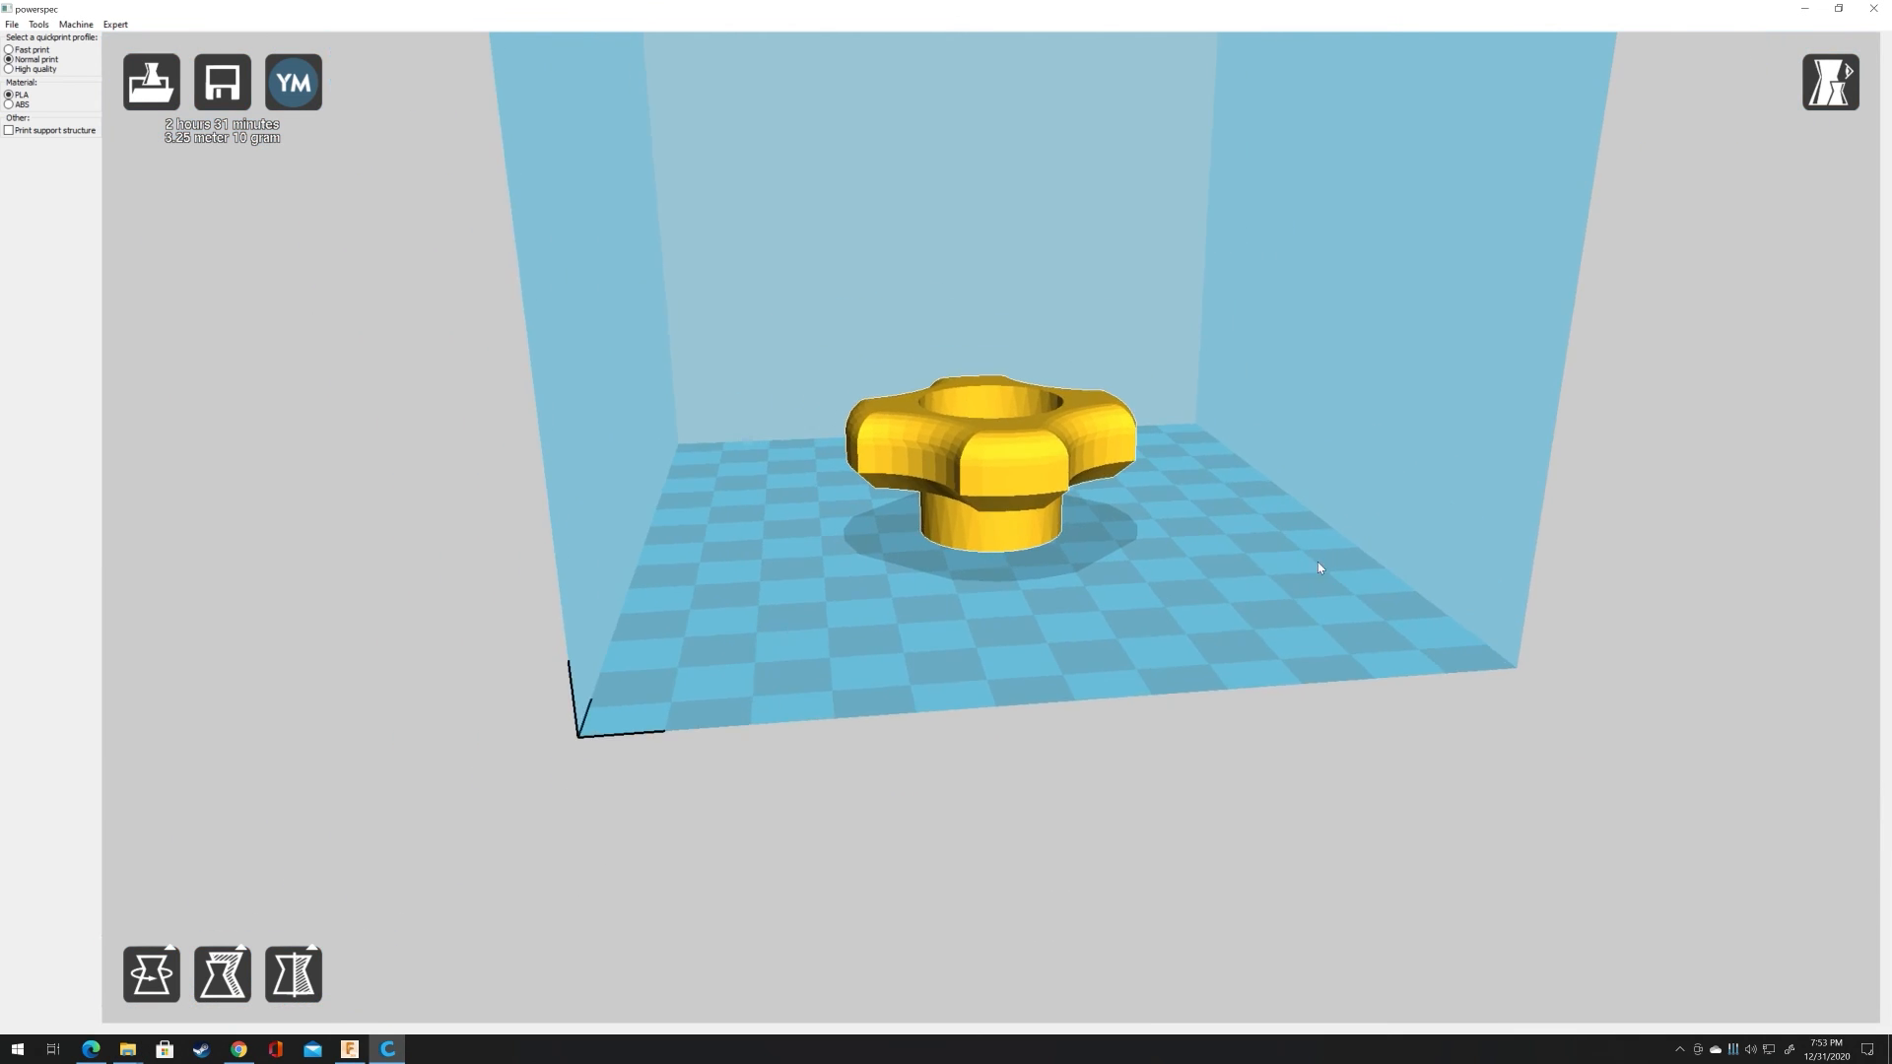
mouse_move(1225, 490)
right_down()
mouse_move(1208, 422)
mouse_move(1195, 477)
mouse_move(1215, 549)
mouse_move(1196, 420)
mouse_move(1226, 516)
right_up()
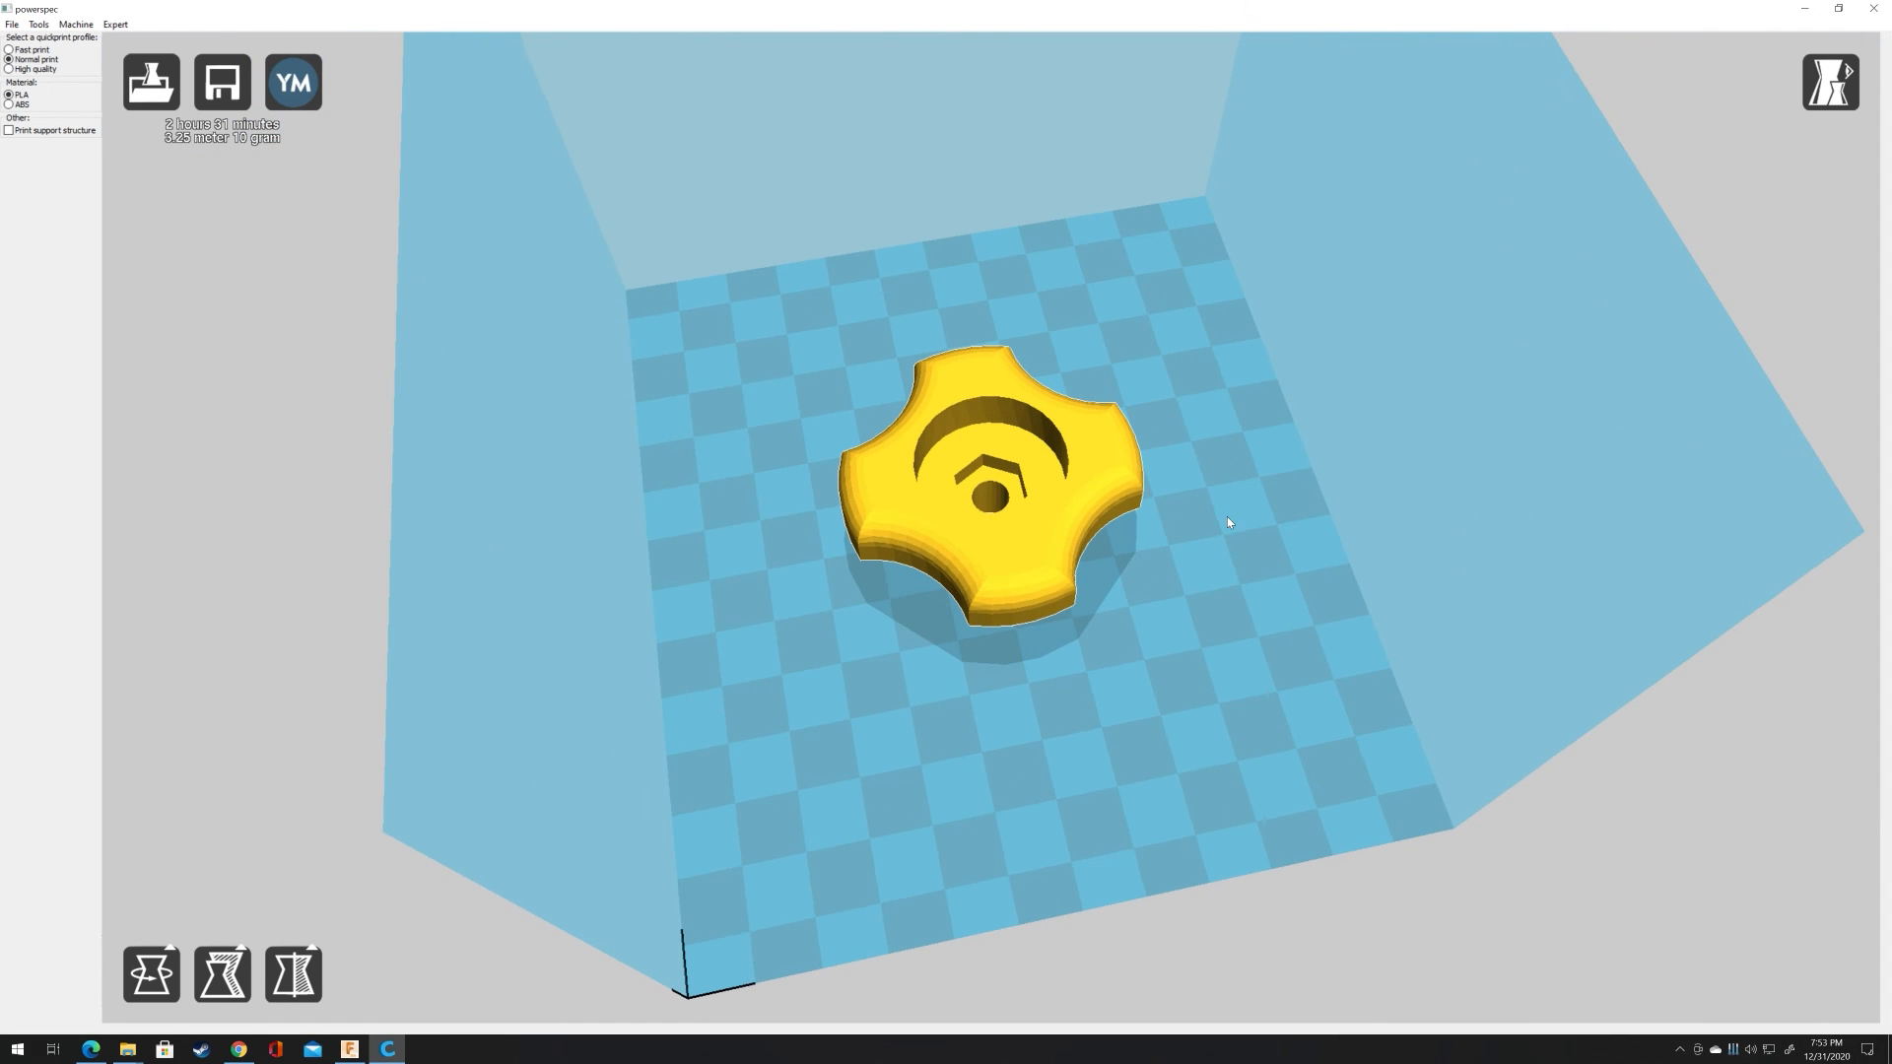
scroll(1032, 550, up, 8)
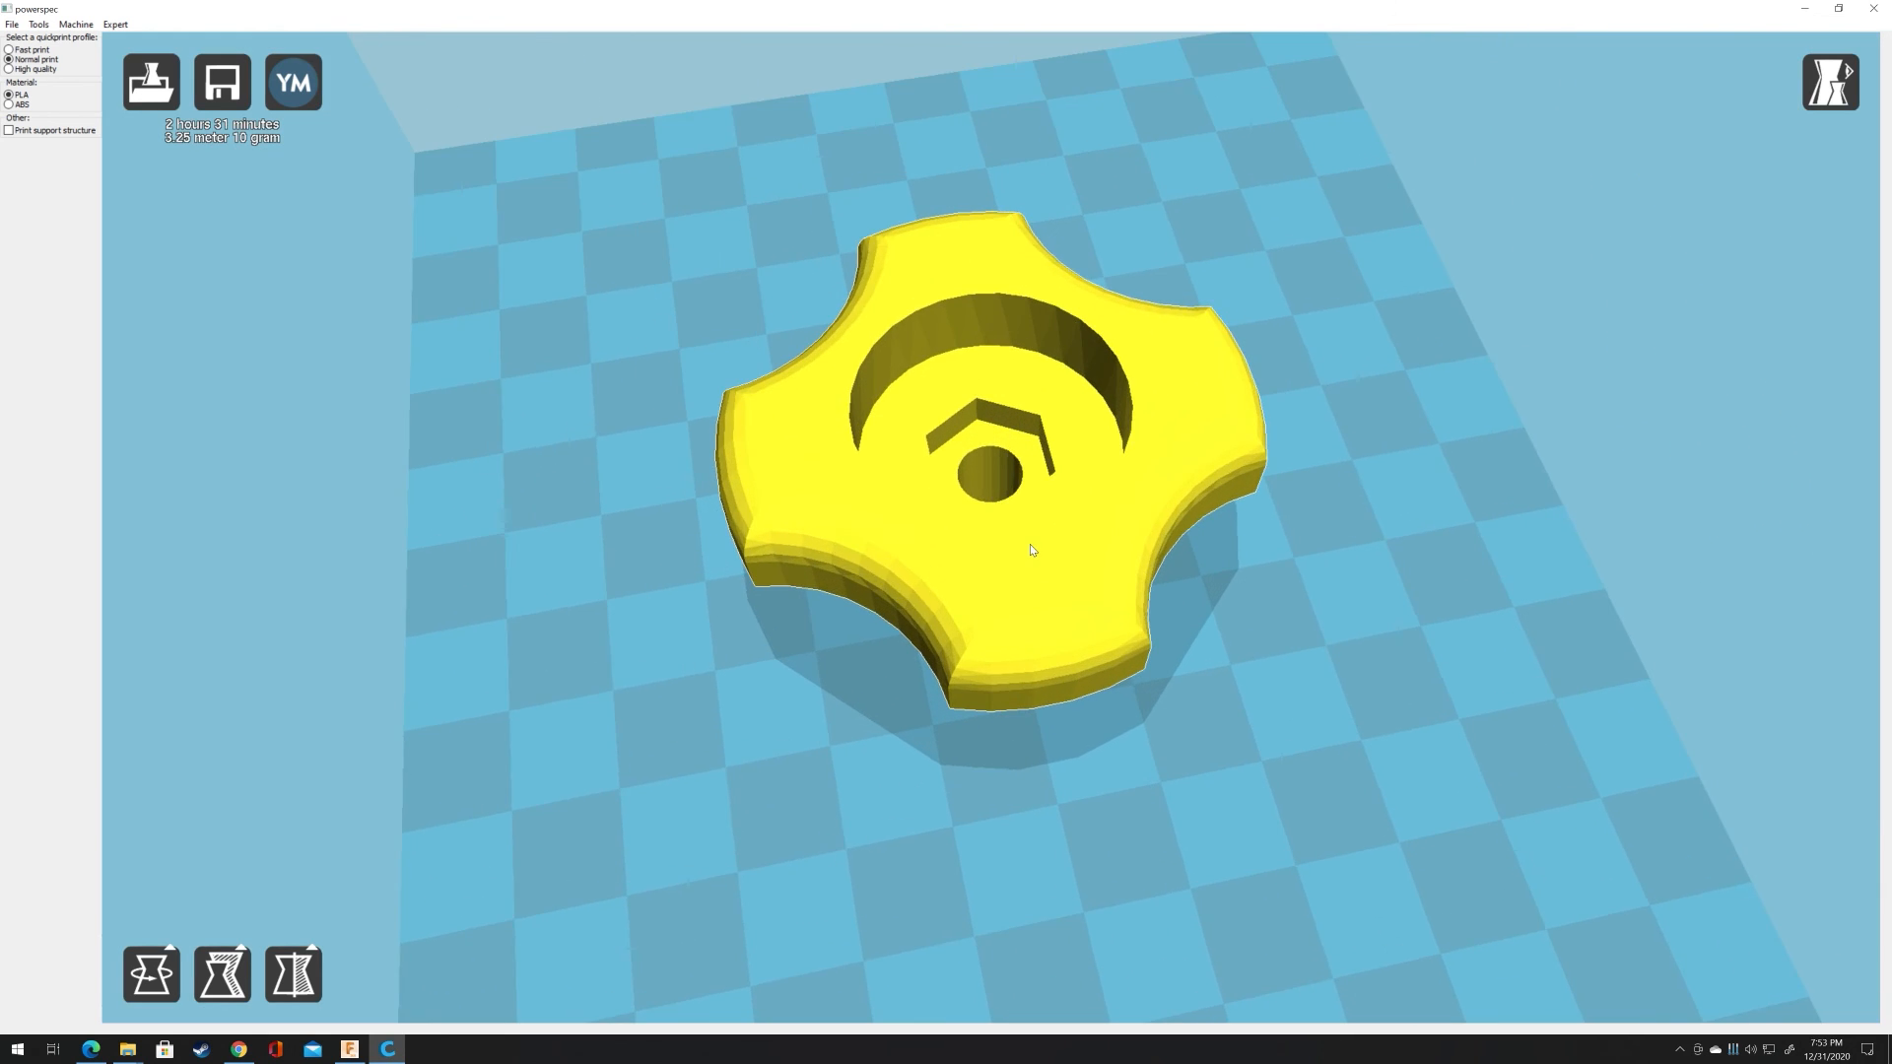
scroll(1030, 549, down, 5)
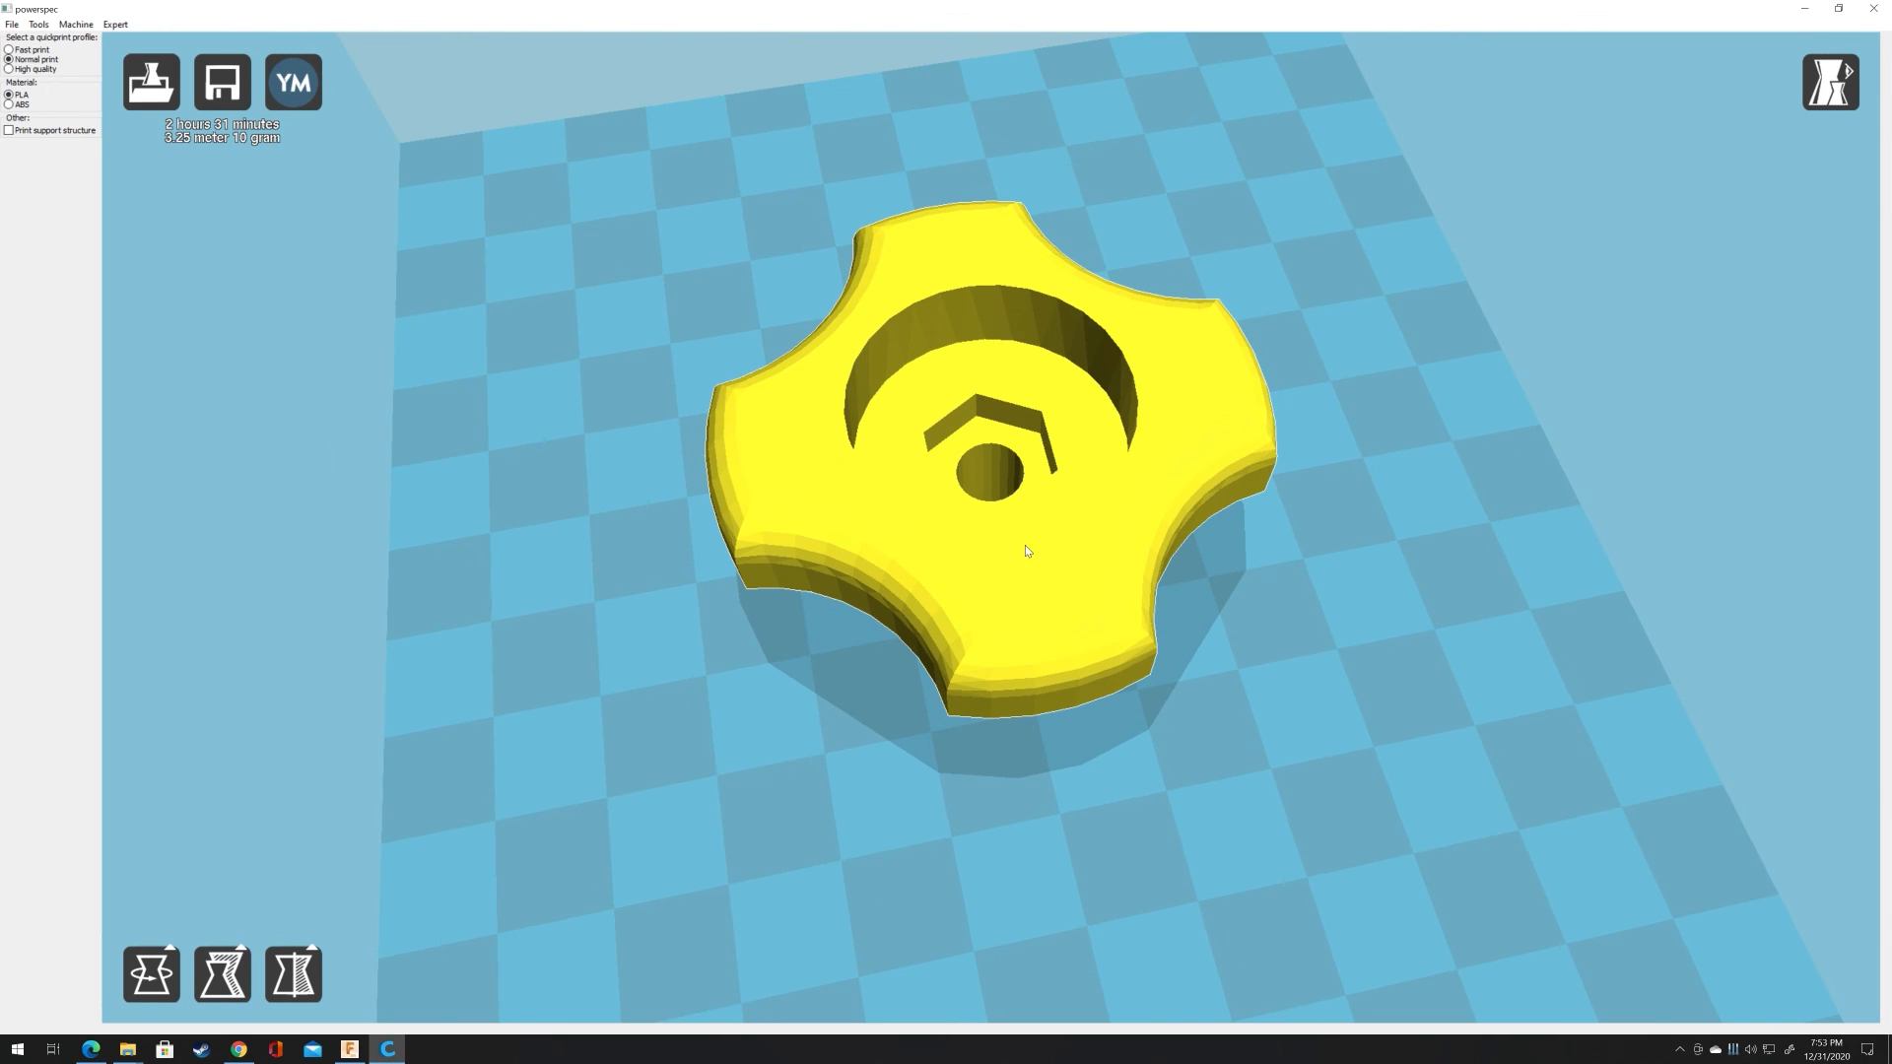
mouse_move(1244, 629)
right_down()
mouse_move(1259, 609)
mouse_move(1208, 613)
mouse_move(1261, 613)
mouse_move(1261, 589)
mouse_move(1251, 648)
mouse_move(1258, 617)
mouse_move(1238, 604)
right_up()
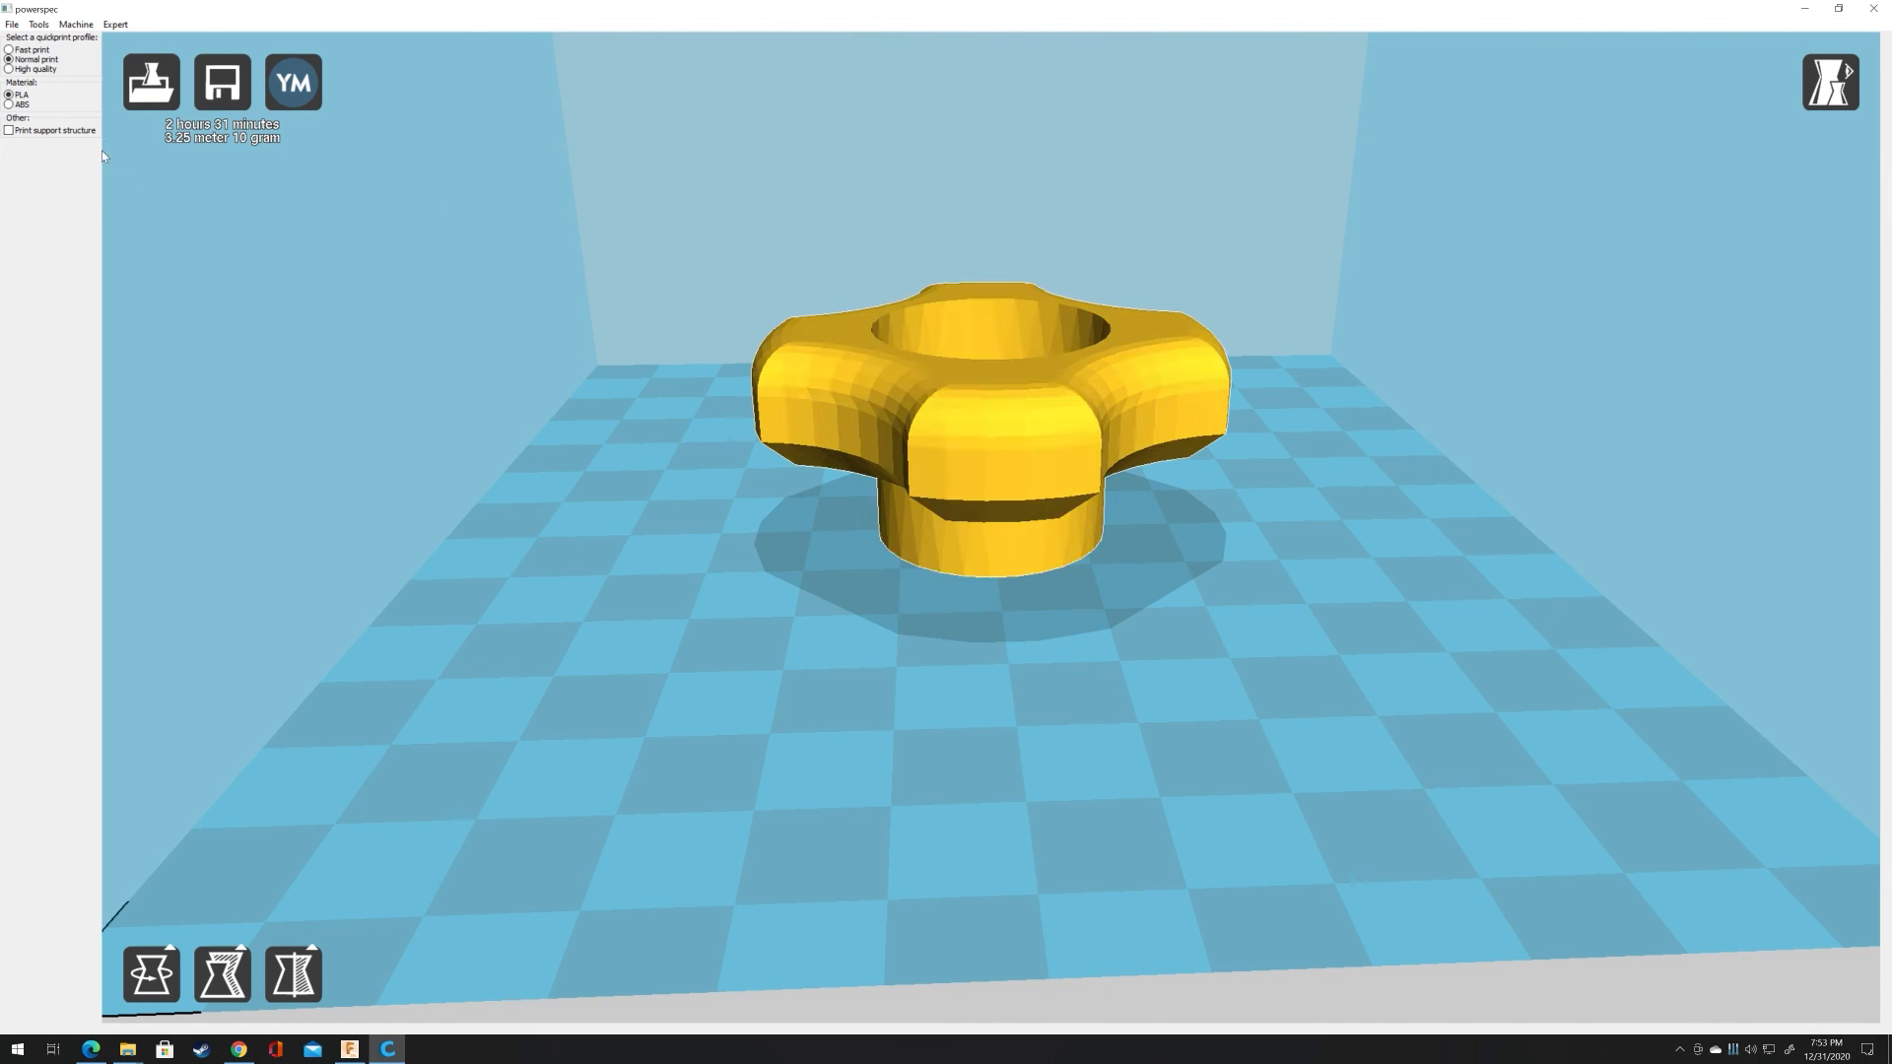
Step: Try the Fast print and High quality profiles on the knob, and return to Normal print
click(9, 49)
right_drag(1209, 467, 1218, 510)
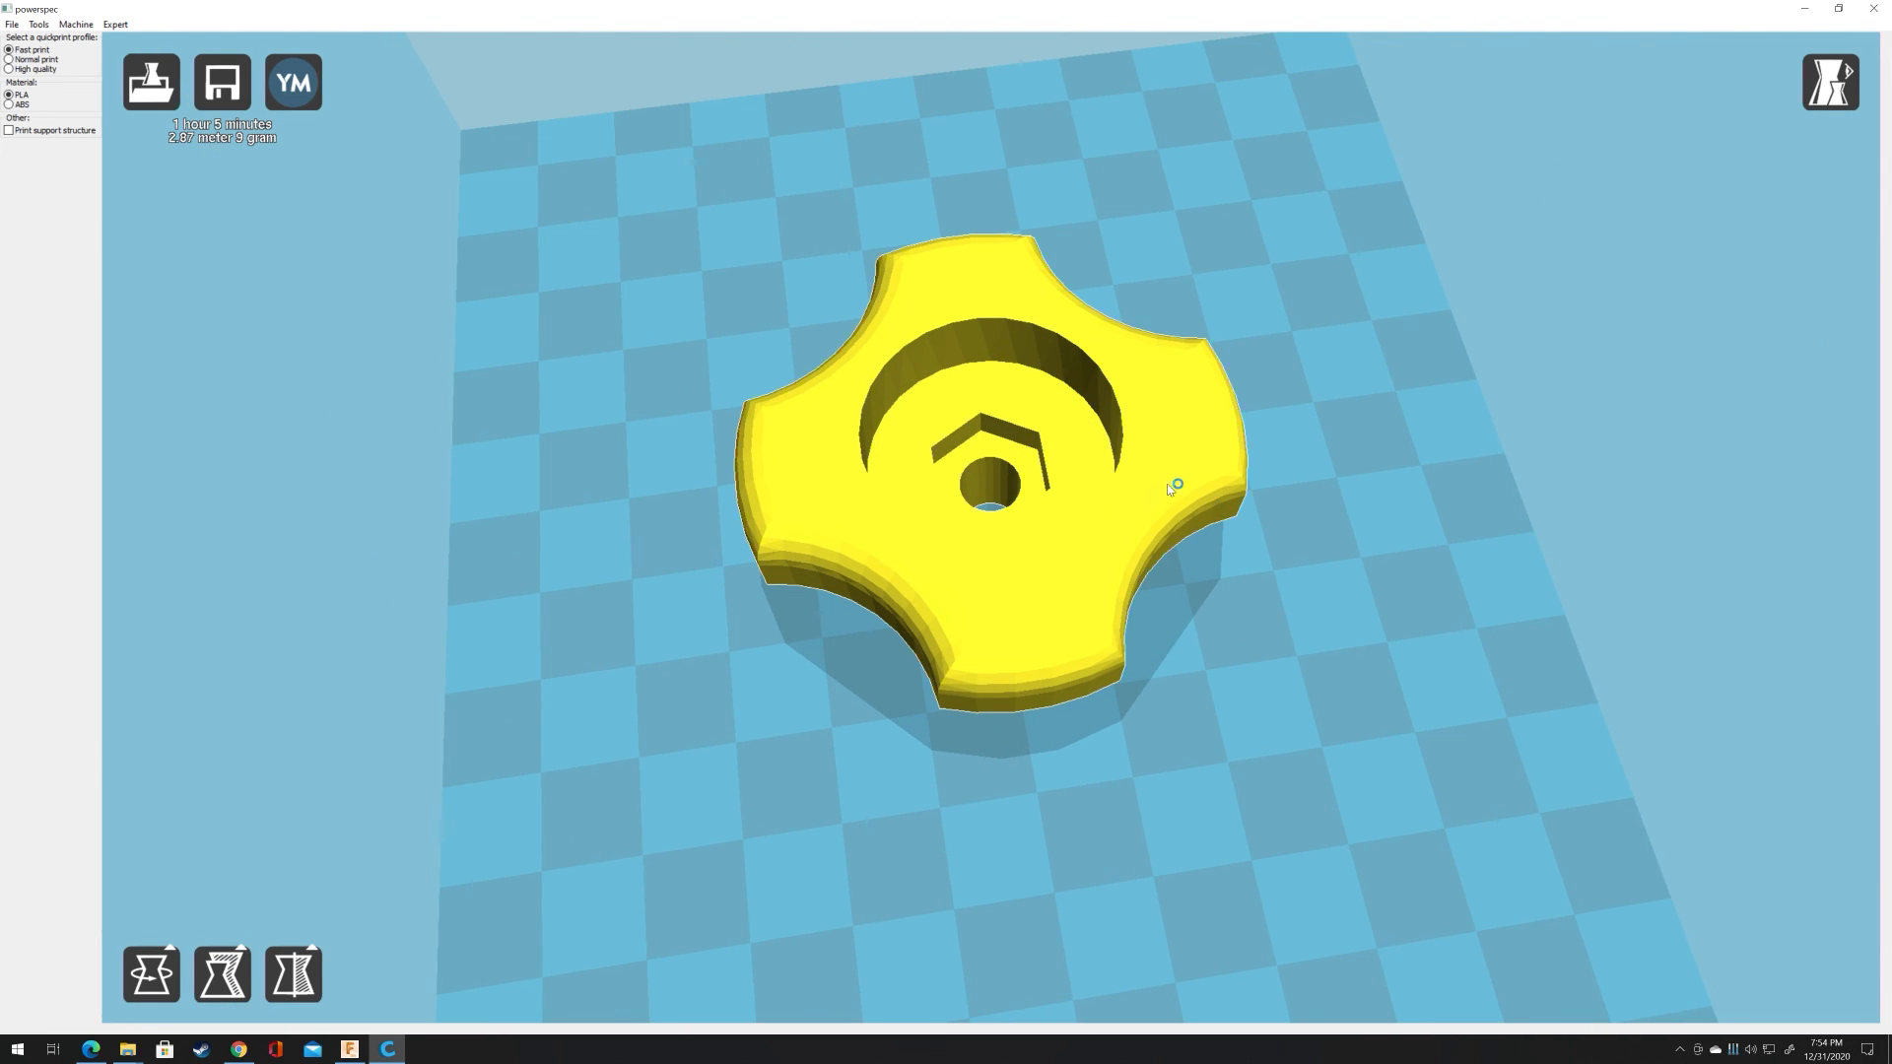
click(9, 69)
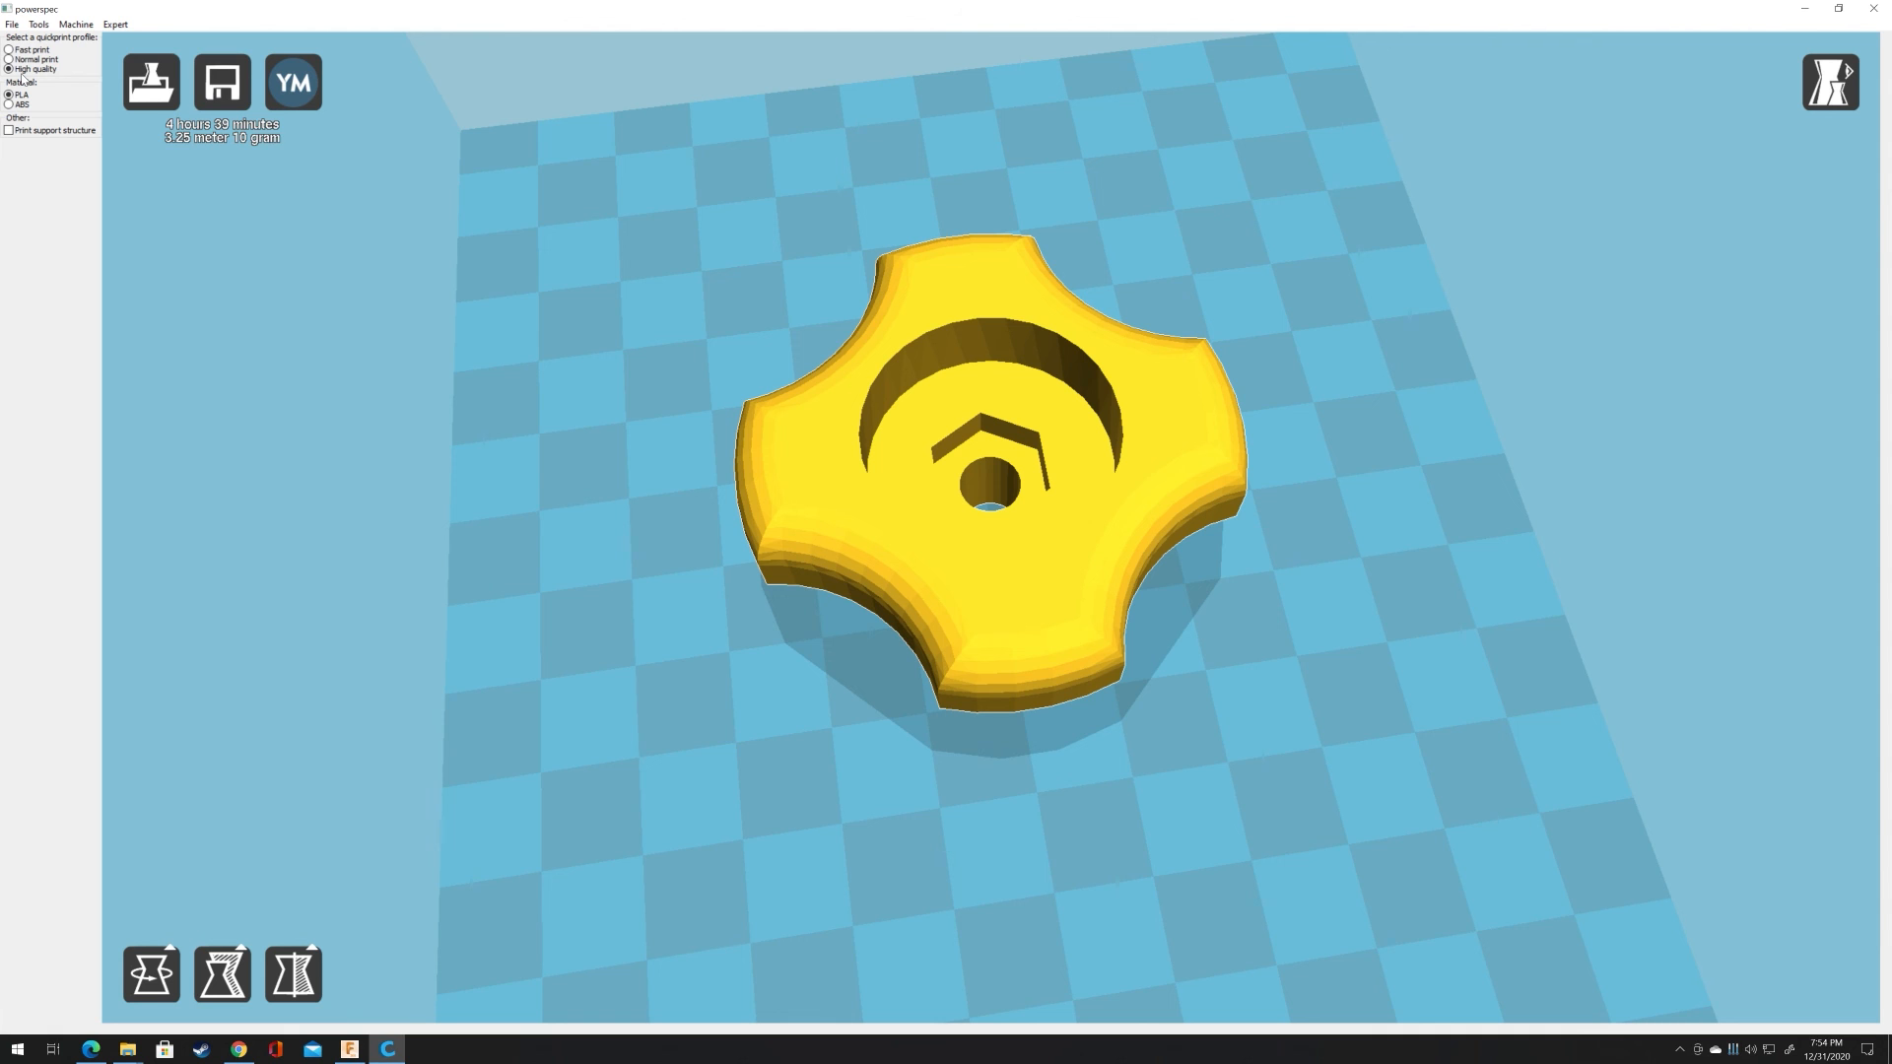
right_drag(1193, 488, 1299, 538)
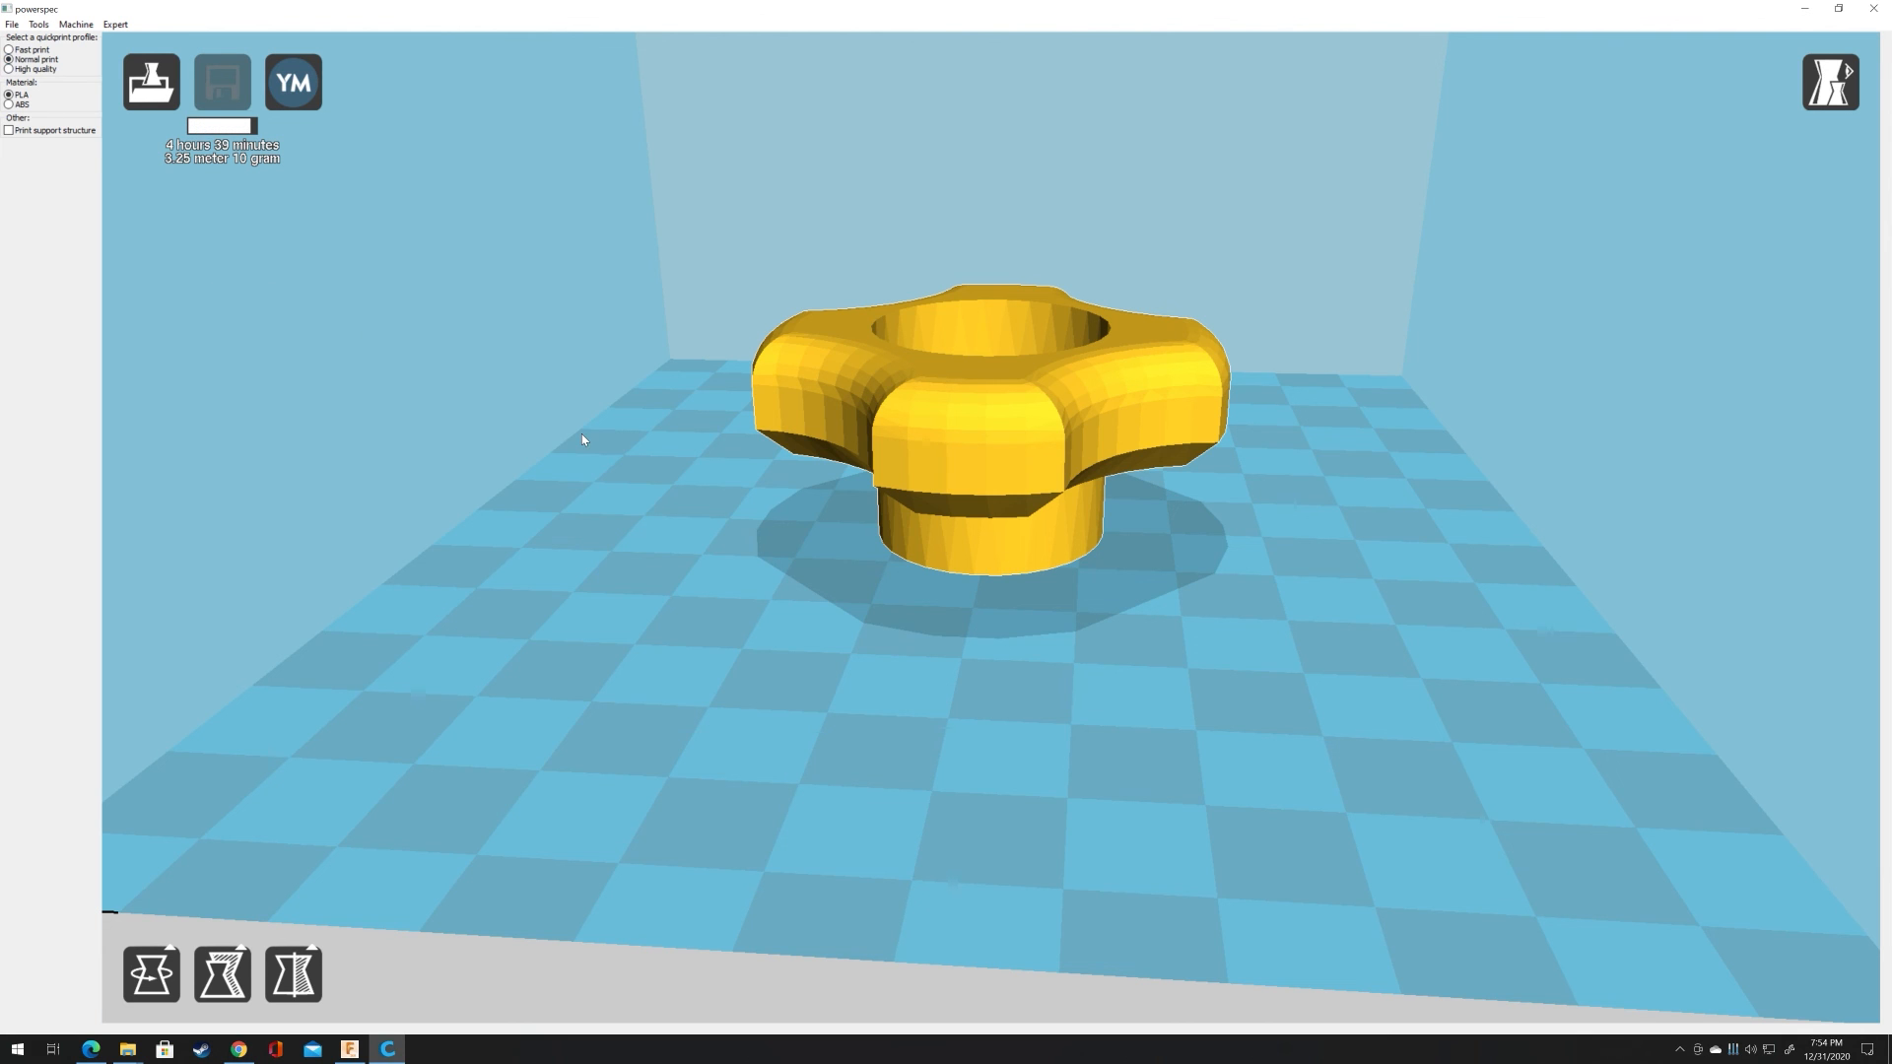
Step: Switch the view mode to Layers and inspect the knob's toolpath at layer 162 and at layer 228
right_drag(1104, 525, 1176, 534)
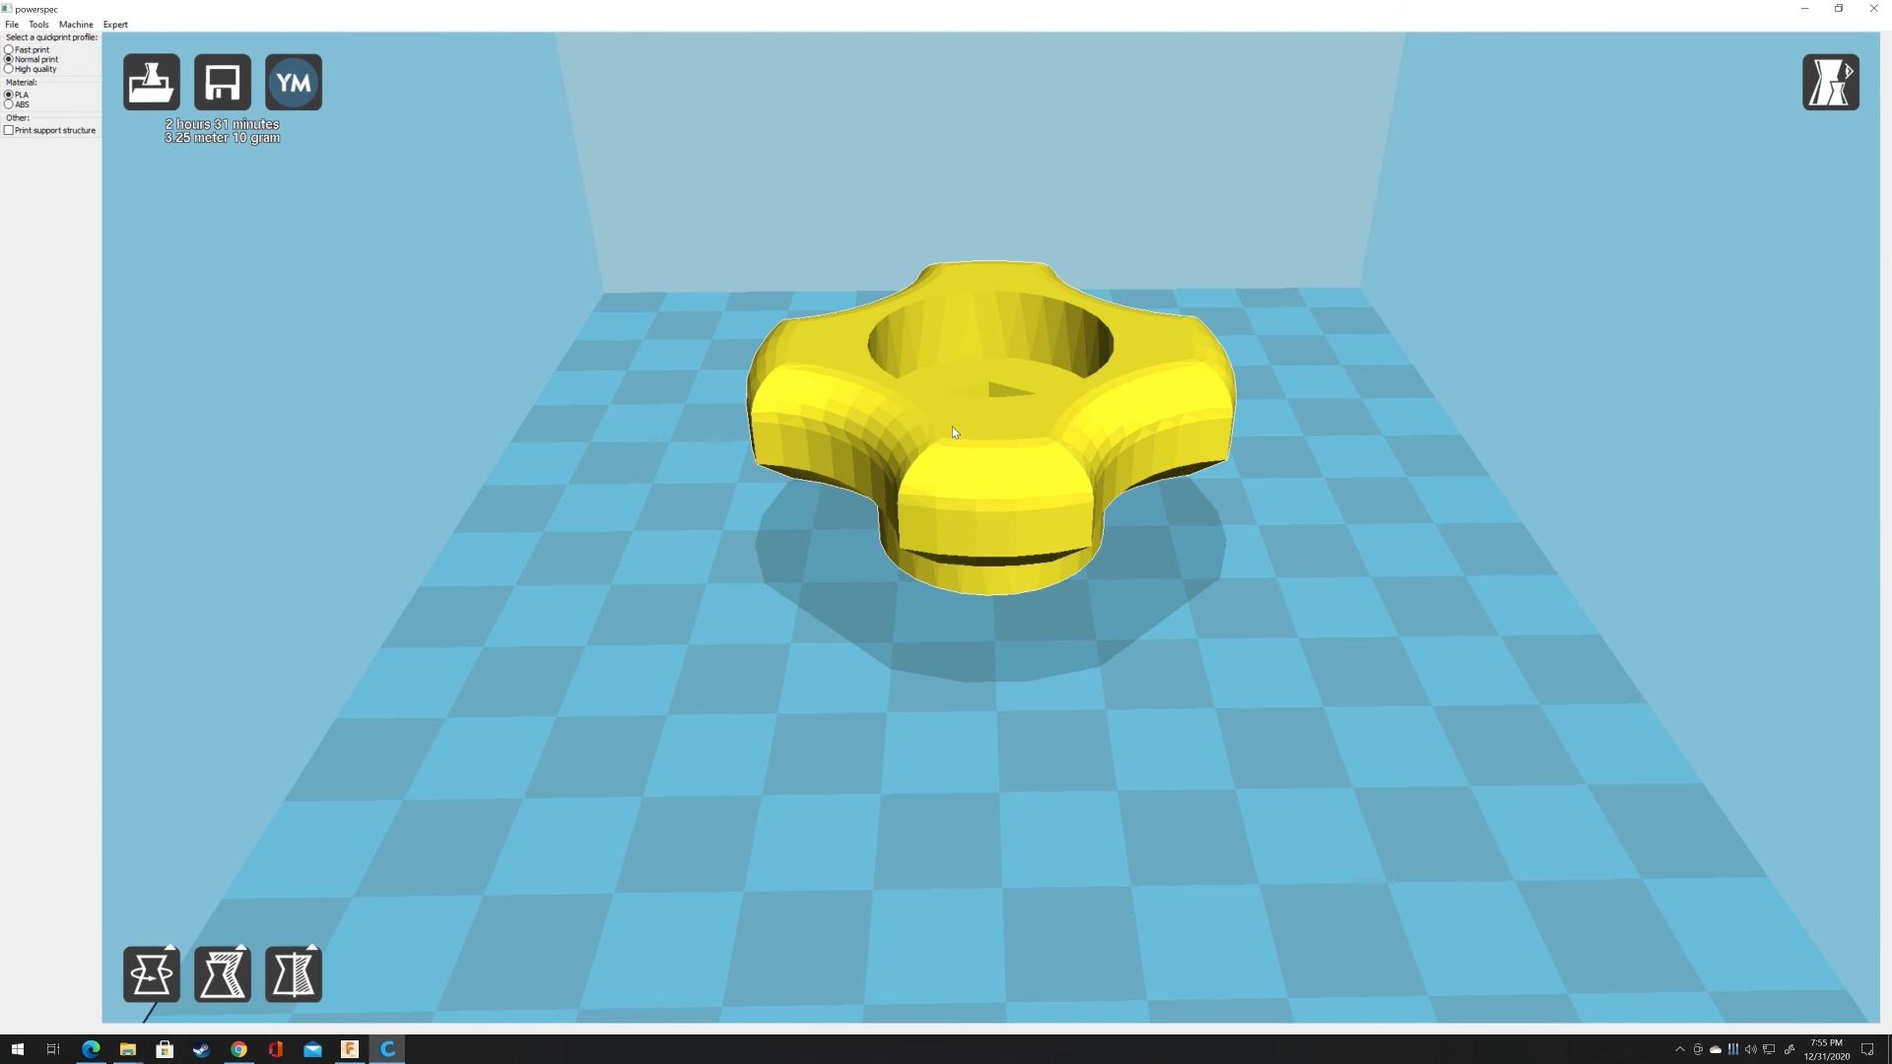
right_drag(1297, 485, 1293, 470)
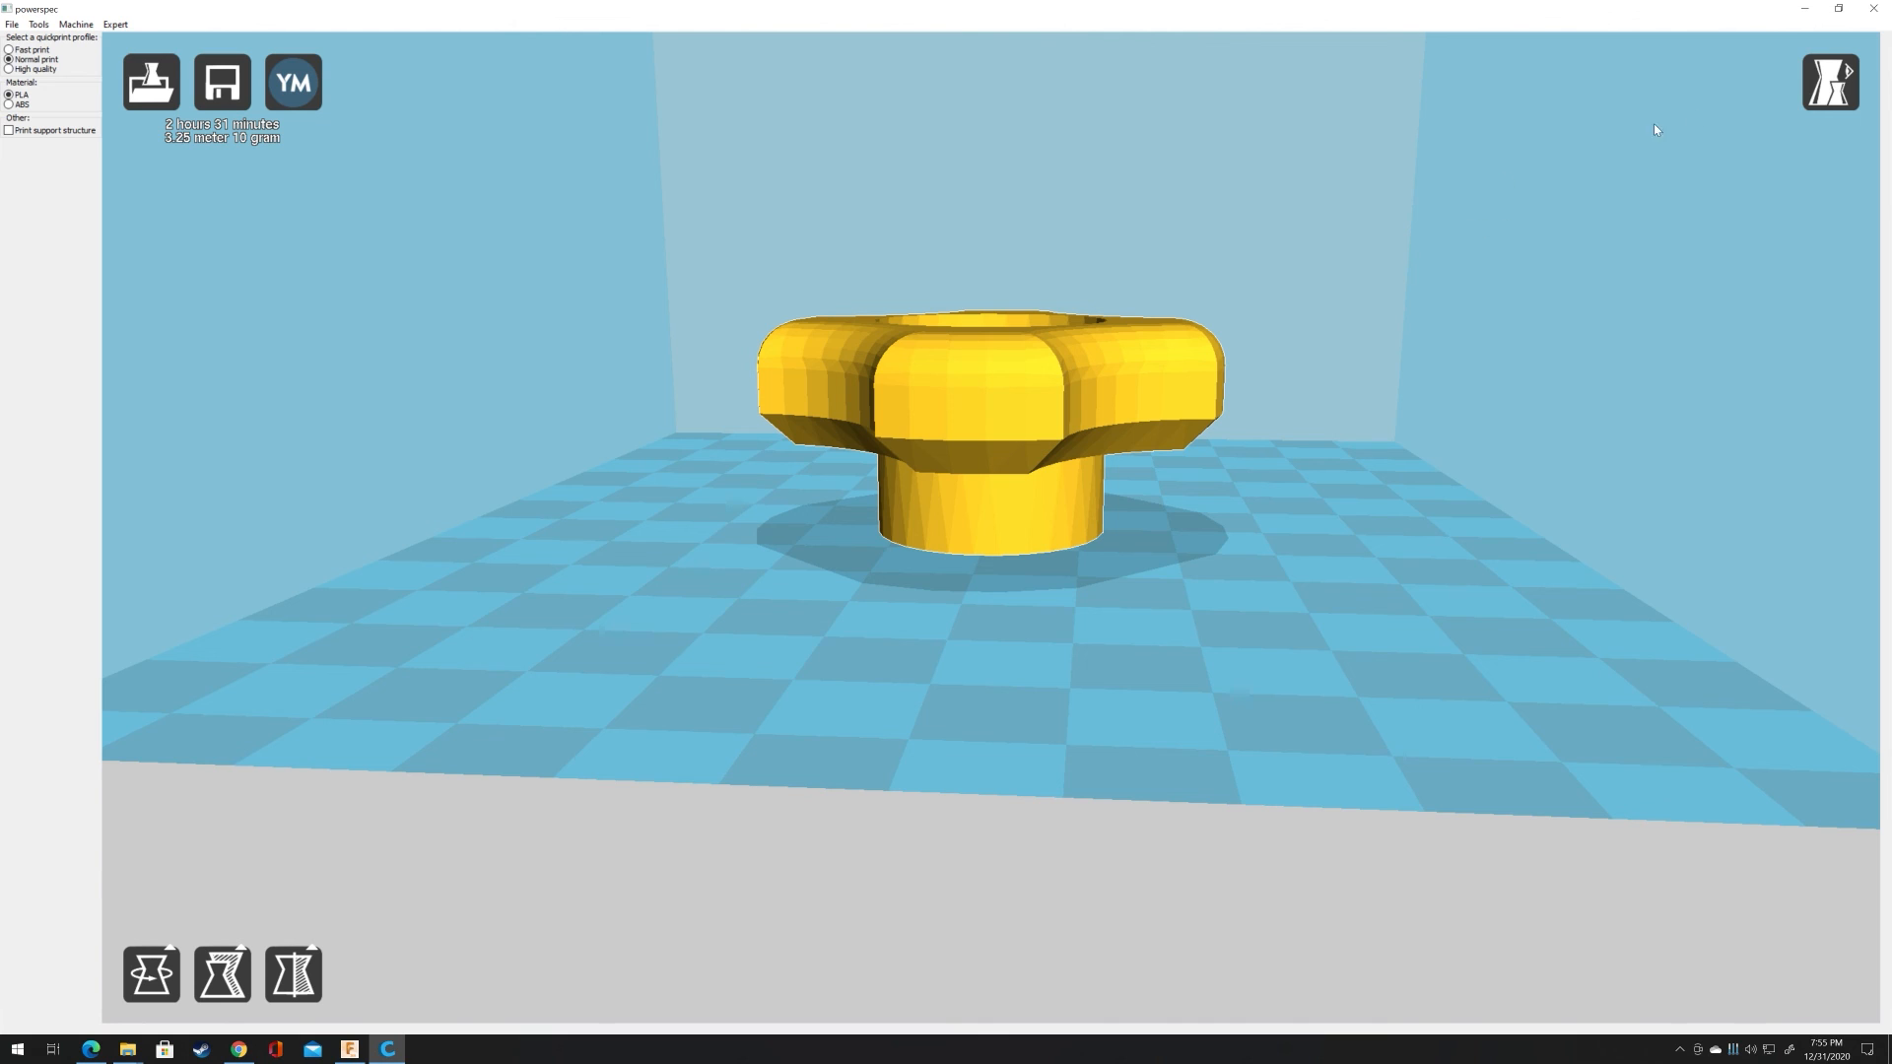
click(1808, 88)
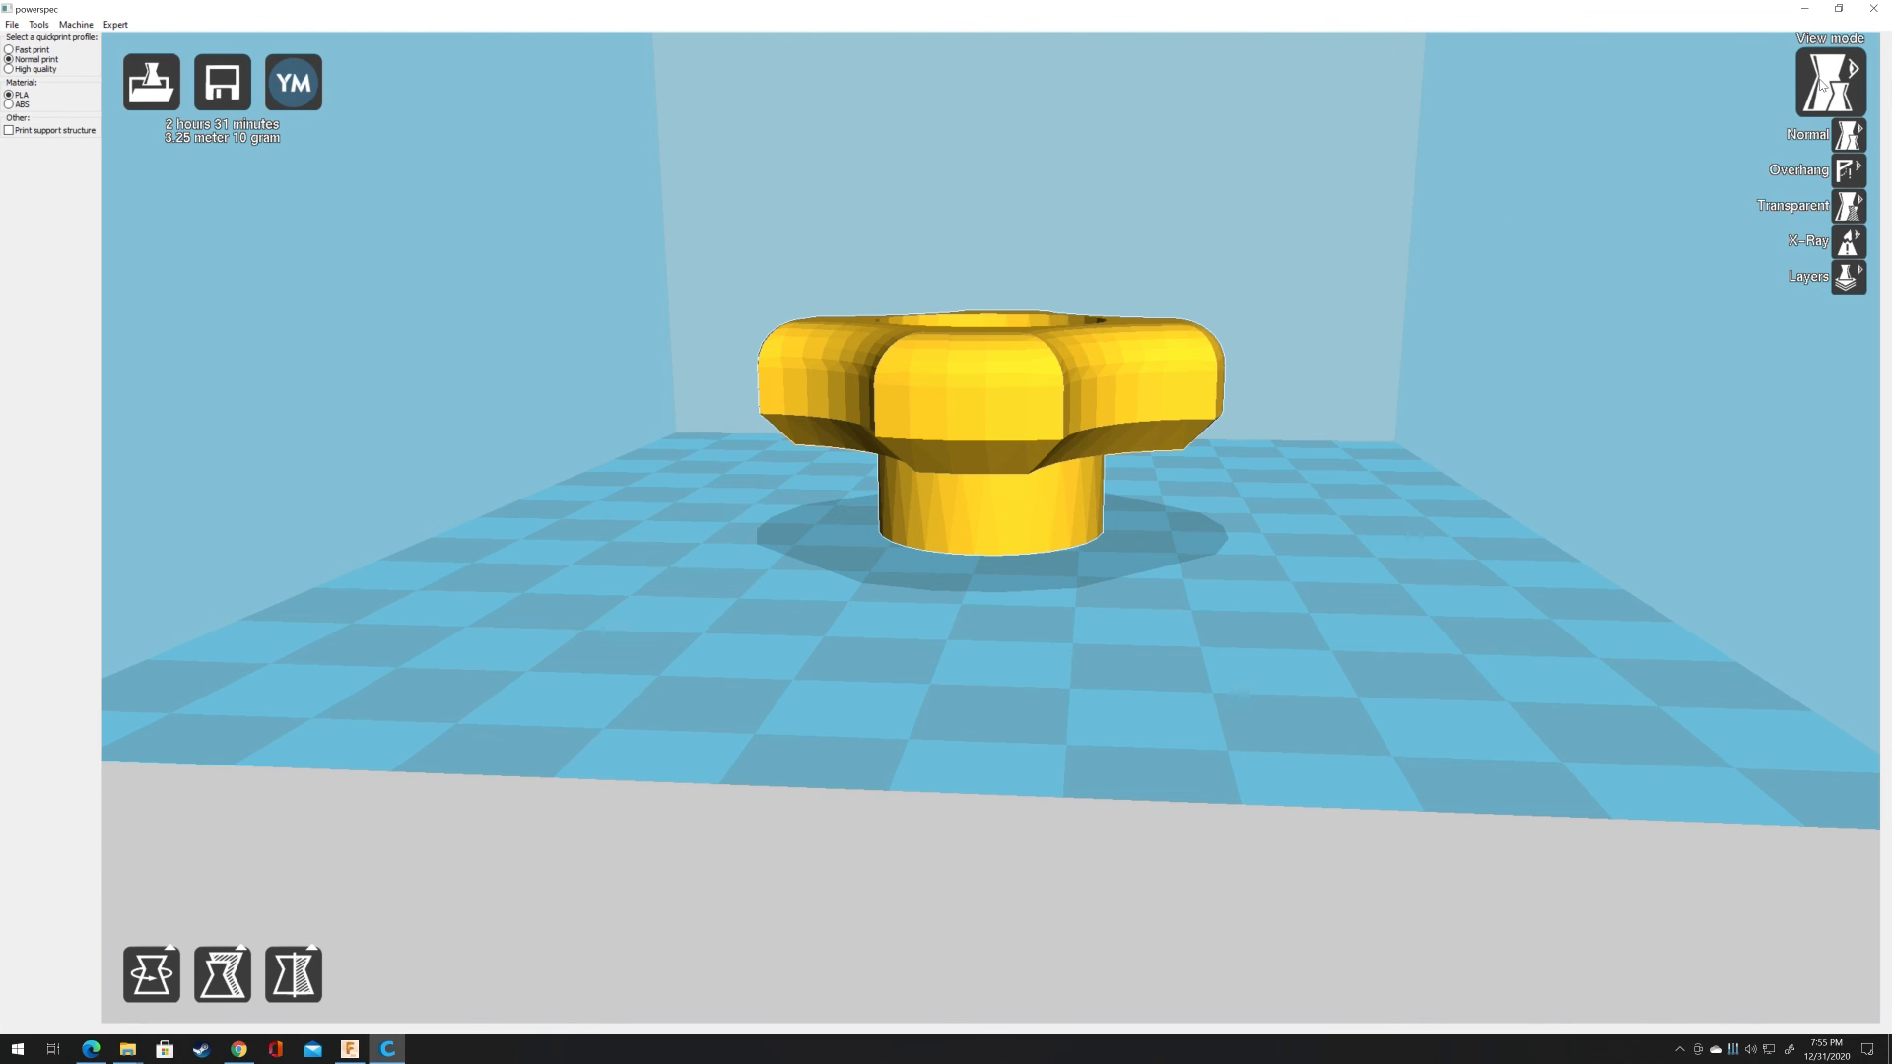
click(1855, 281)
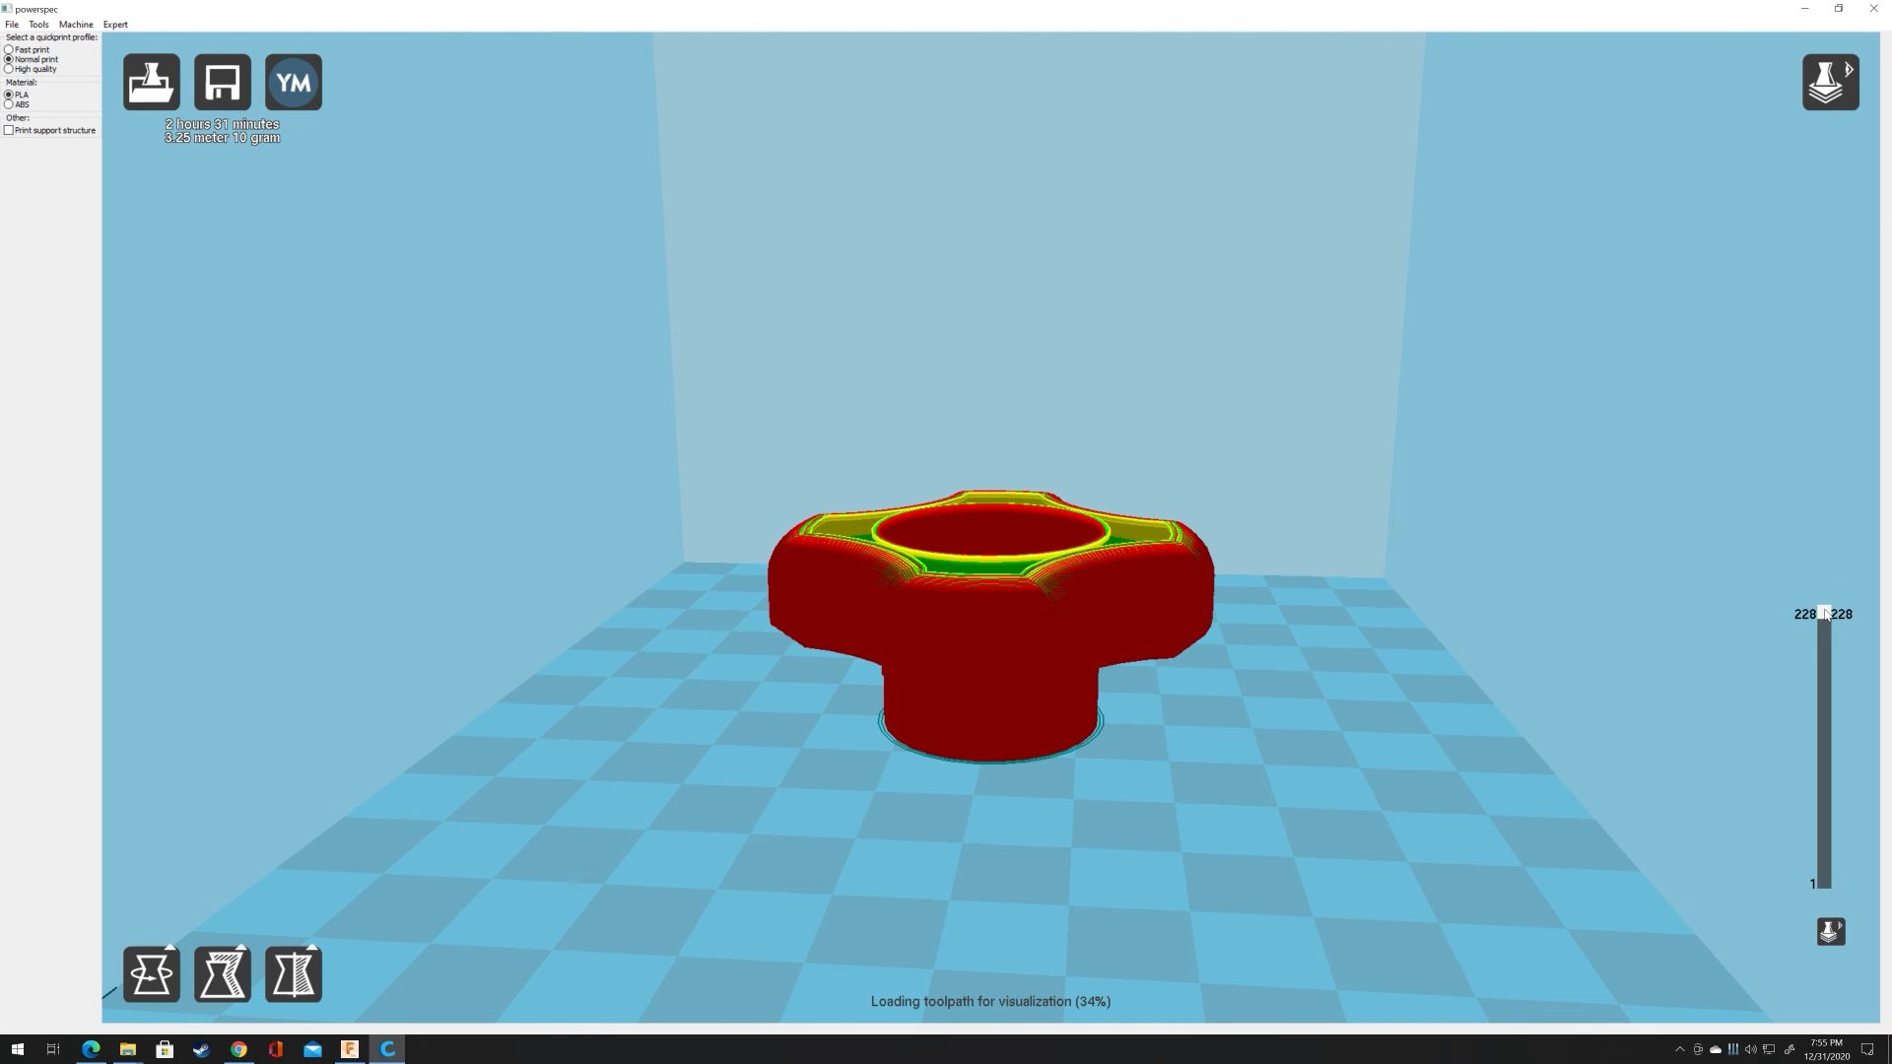
drag(1825, 613, 1832, 693)
drag(1833, 722, 1801, 692)
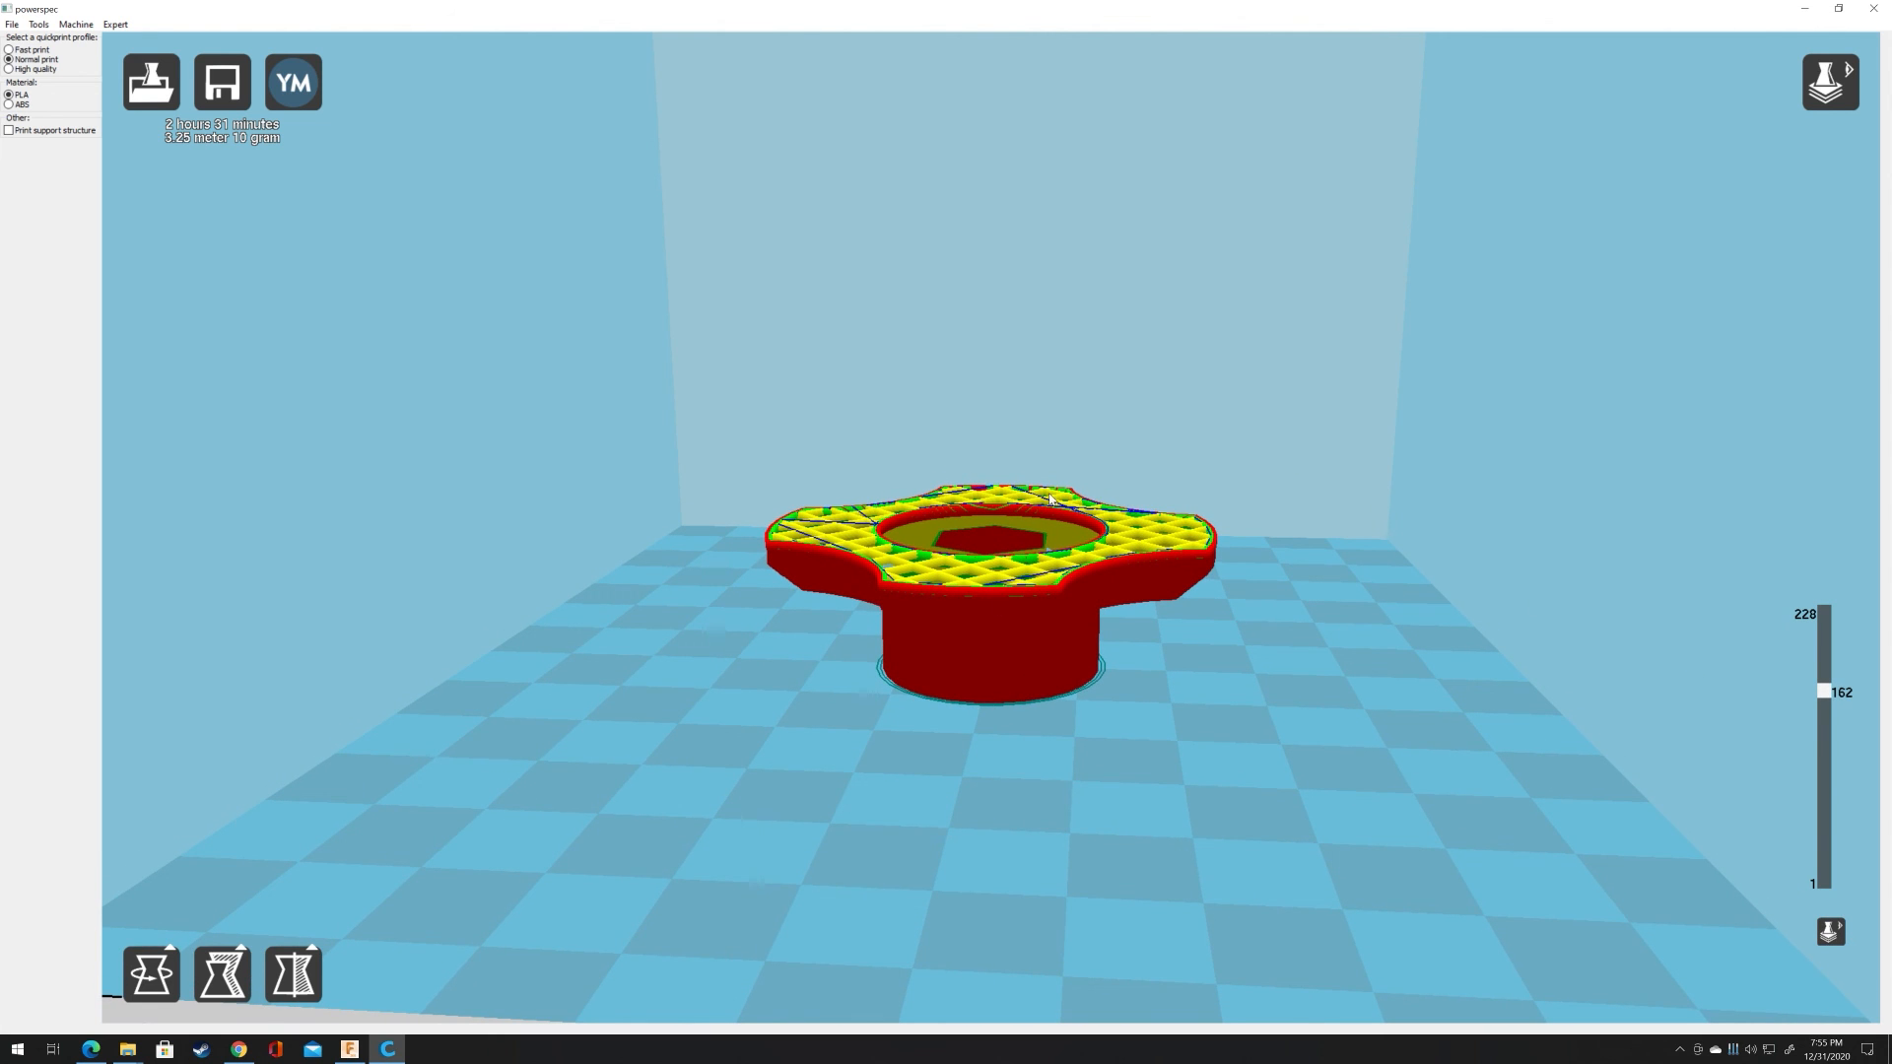
right_drag(1602, 422, 1555, 645)
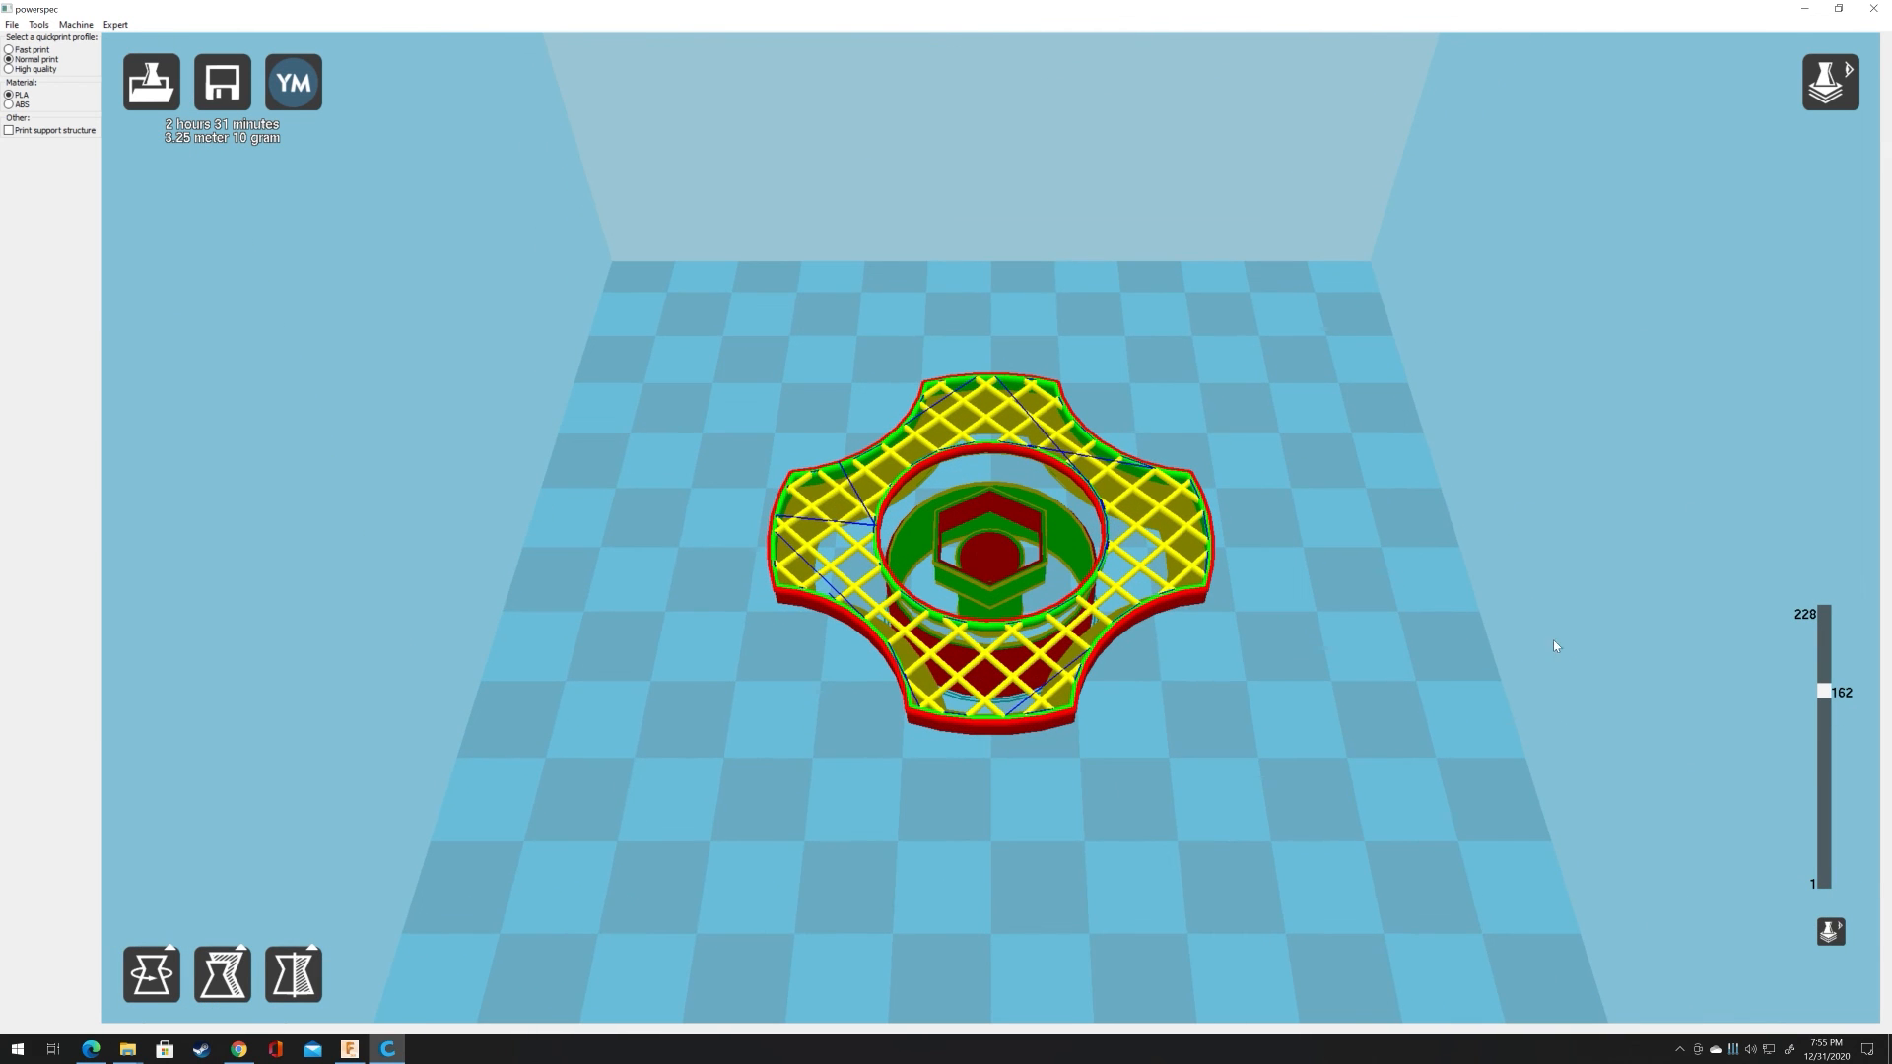
drag(1824, 692, 1821, 584)
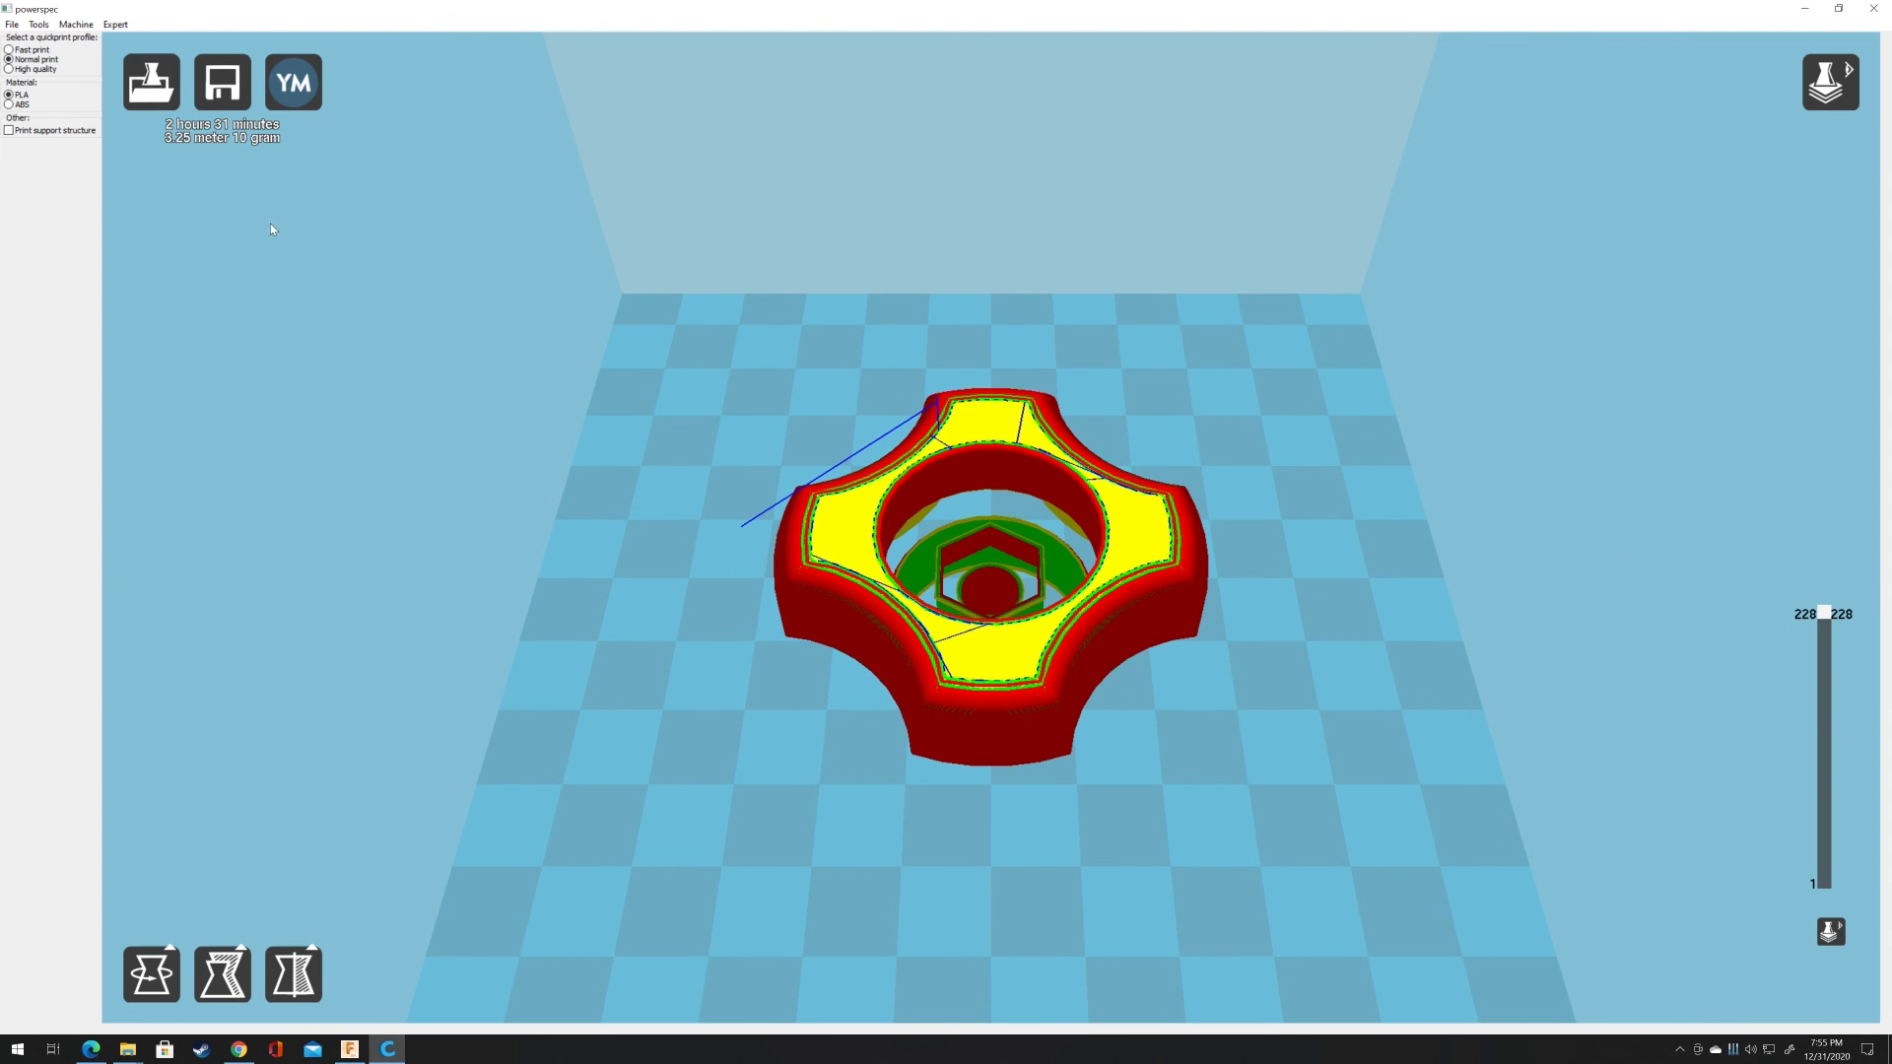
right_drag(1535, 458, 1492, 434)
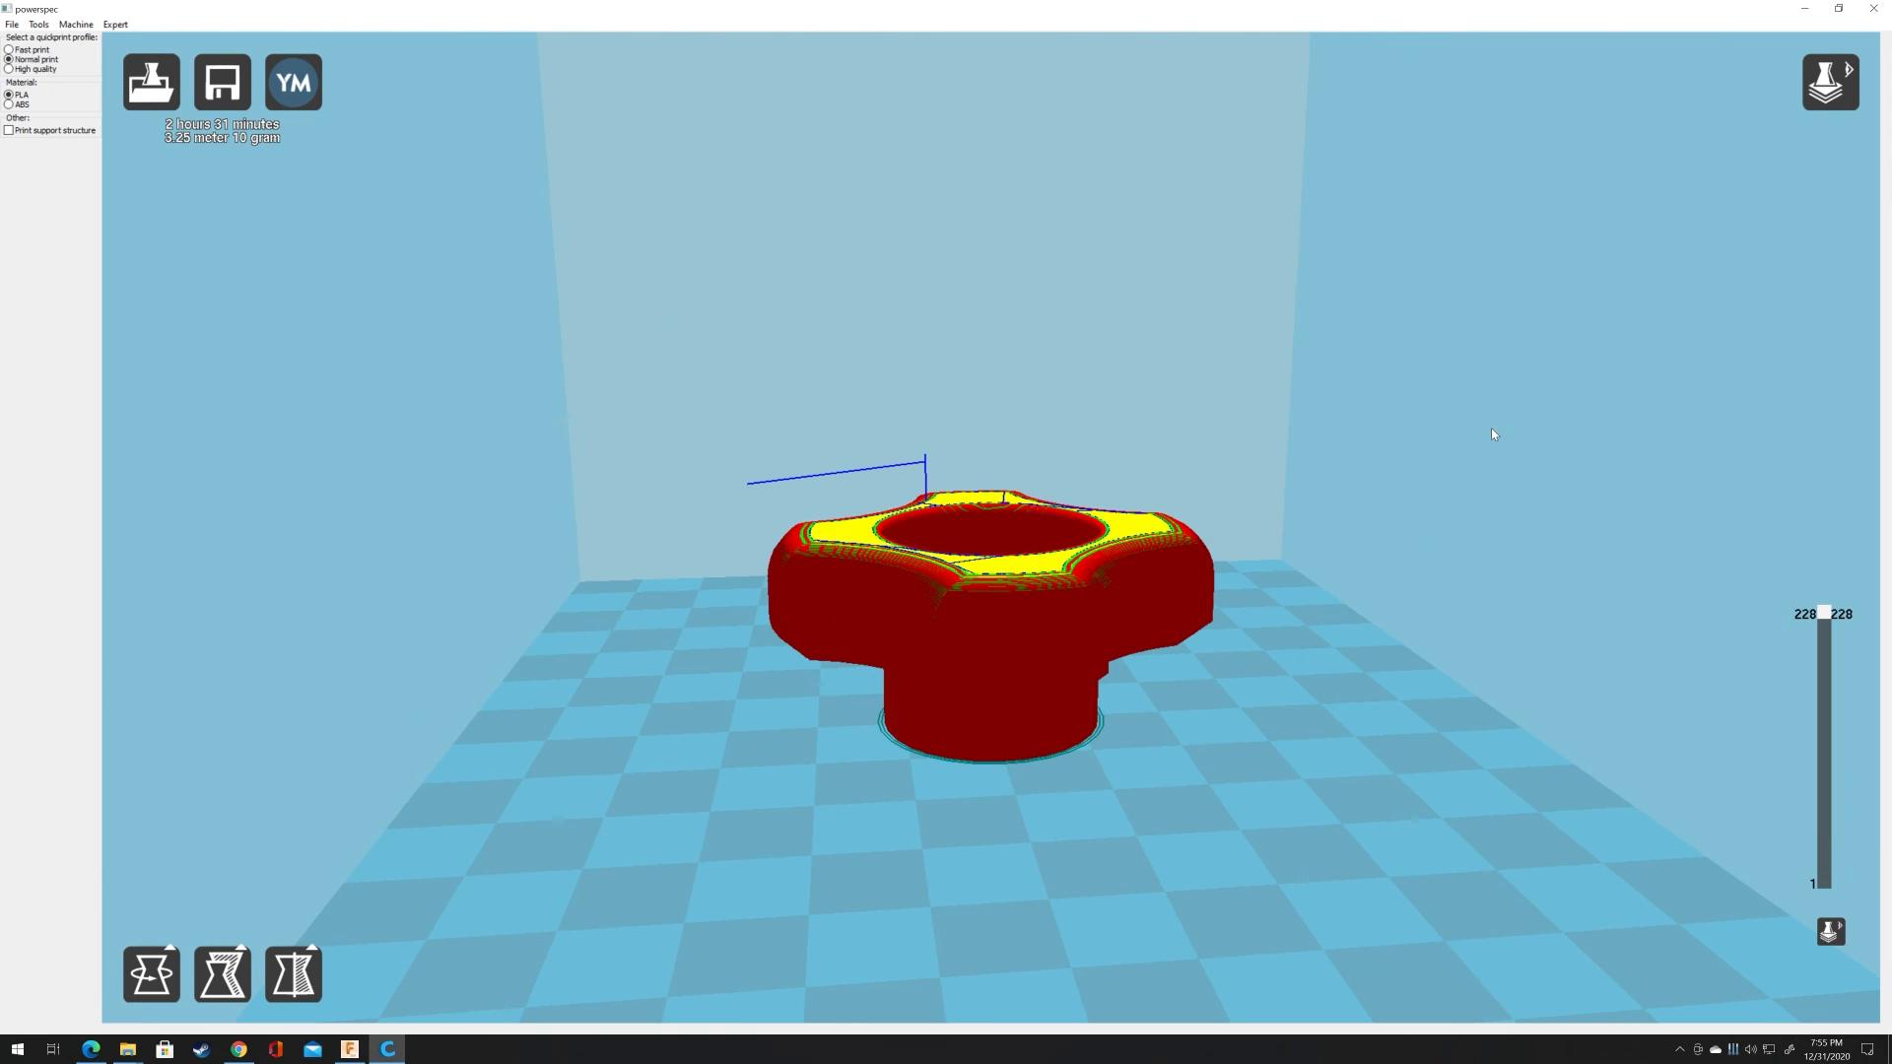
Step: Try the print support structure on the knob, check its layers, and turn the supports off again
click(9, 130)
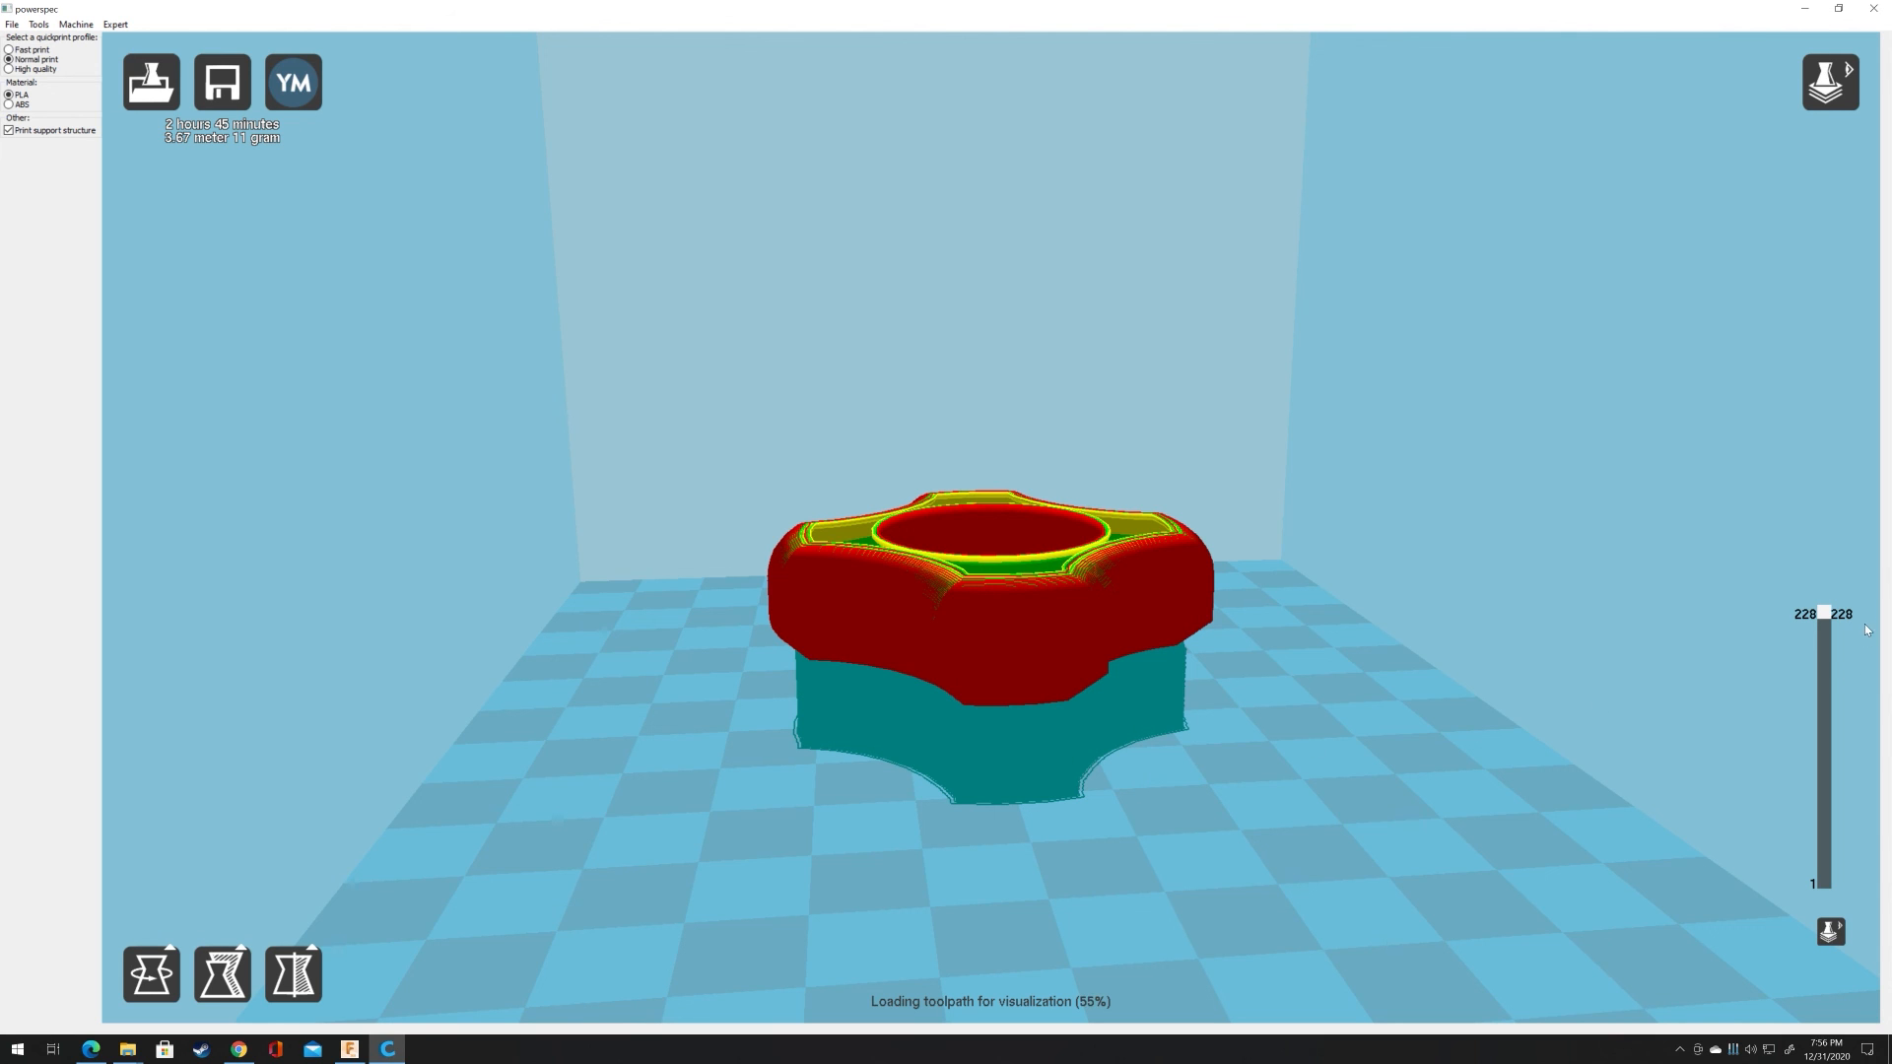
mouse_move(1825, 613)
mouse_down()
mouse_move(1821, 877)
mouse_move(1821, 606)
mouse_up()
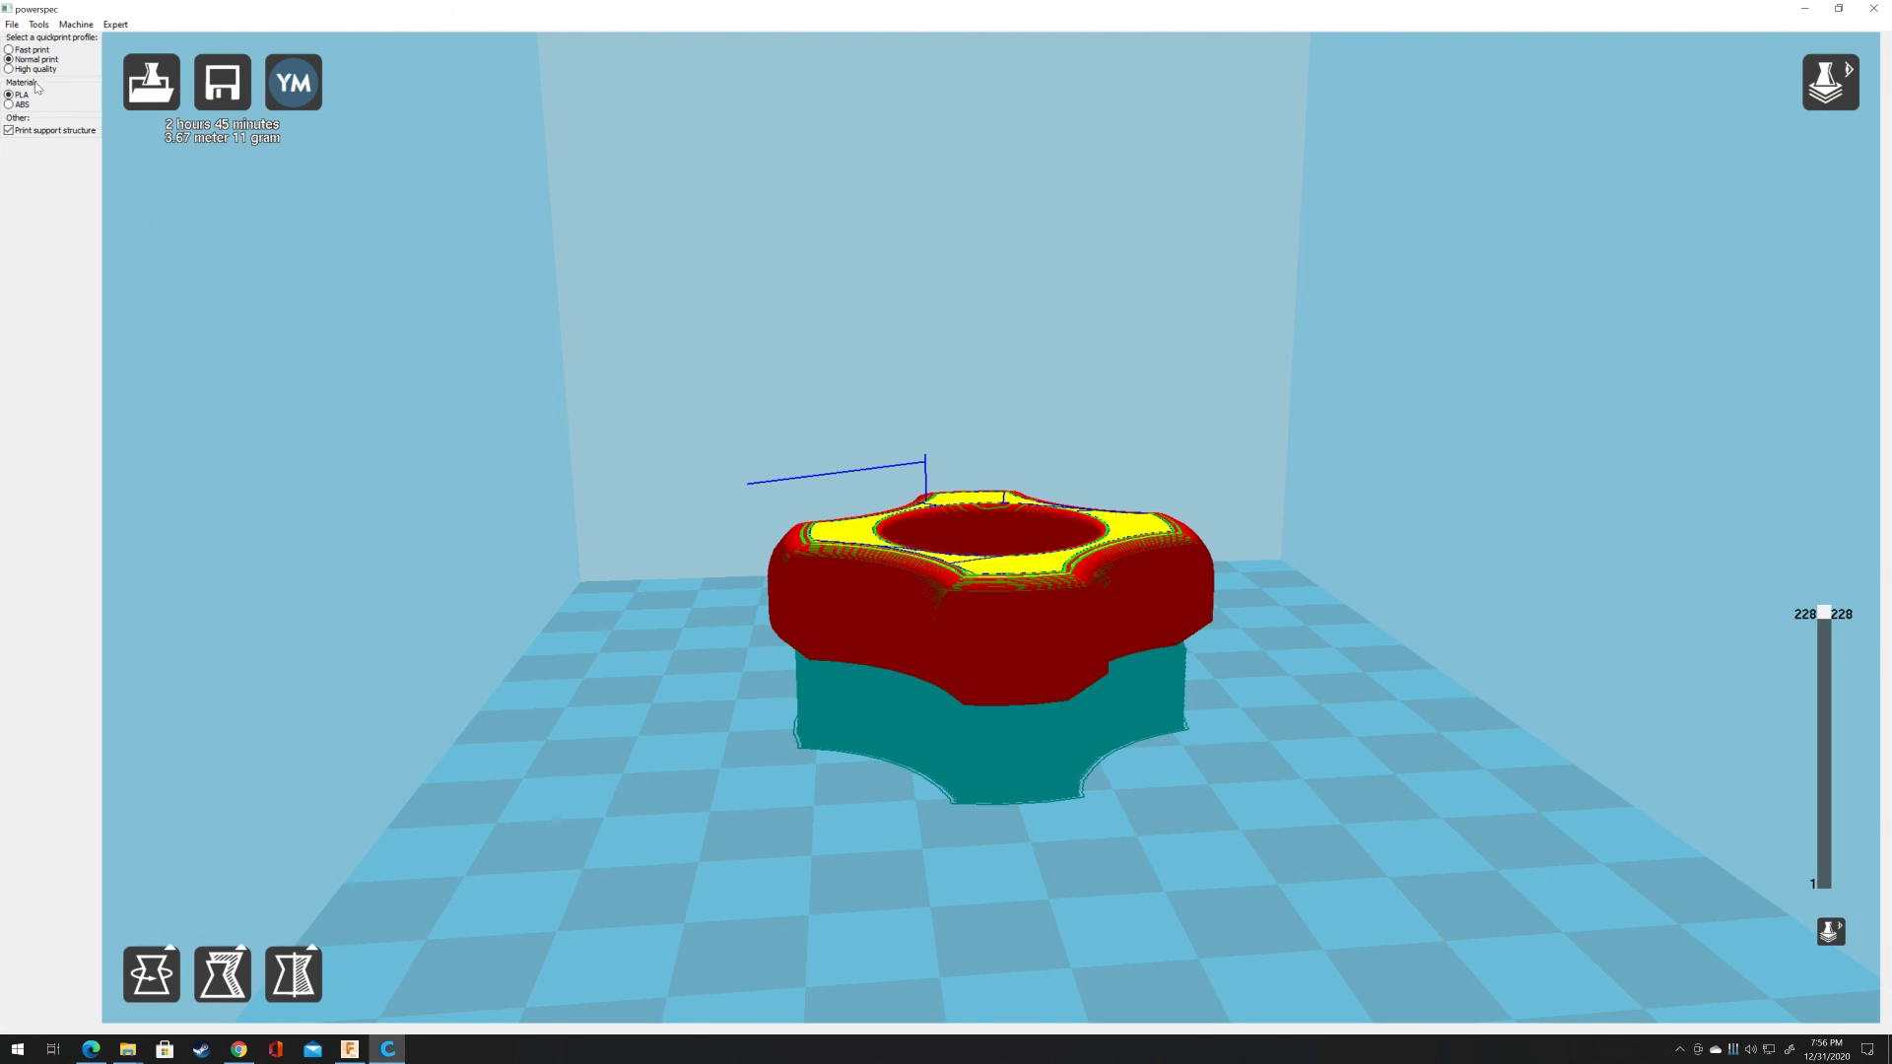
click(8, 130)
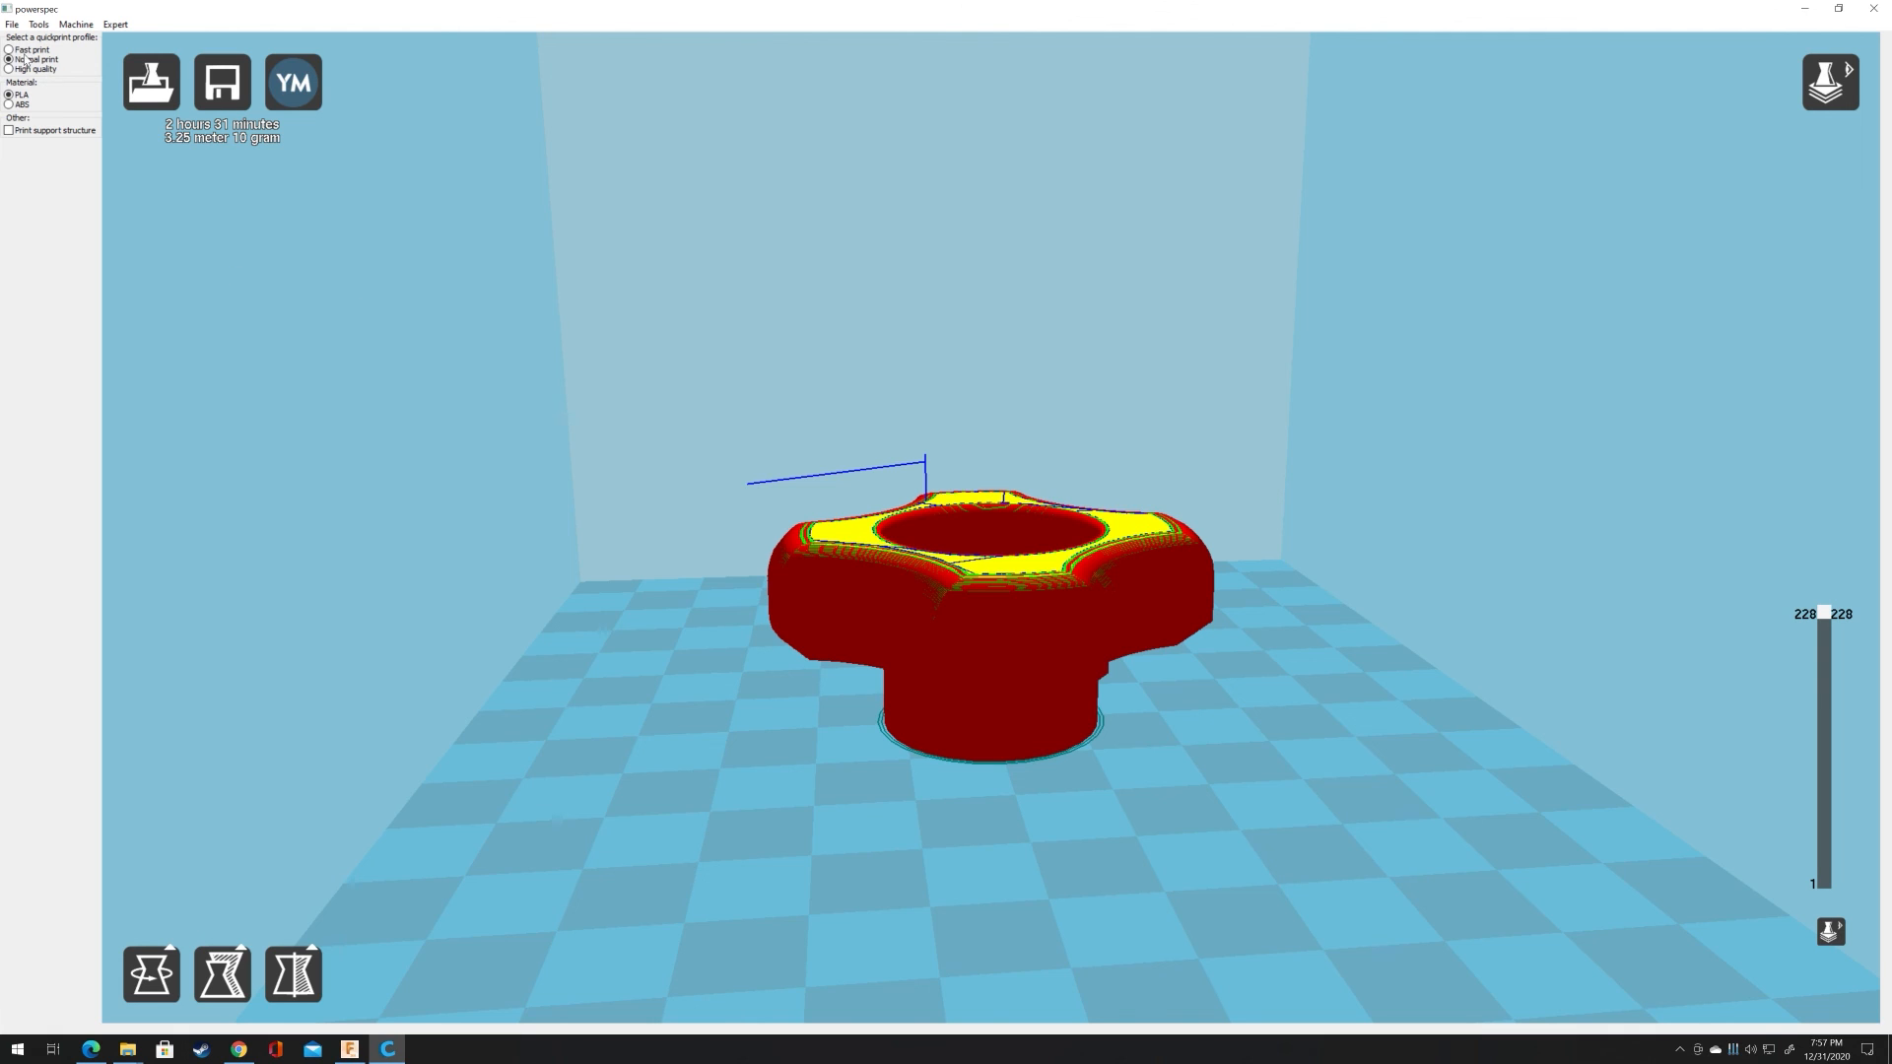
Step: Save the knob's toolpath as GCode in the Fusion360Totalaral folder under printerables, keeping the suggested file name
click(12, 24)
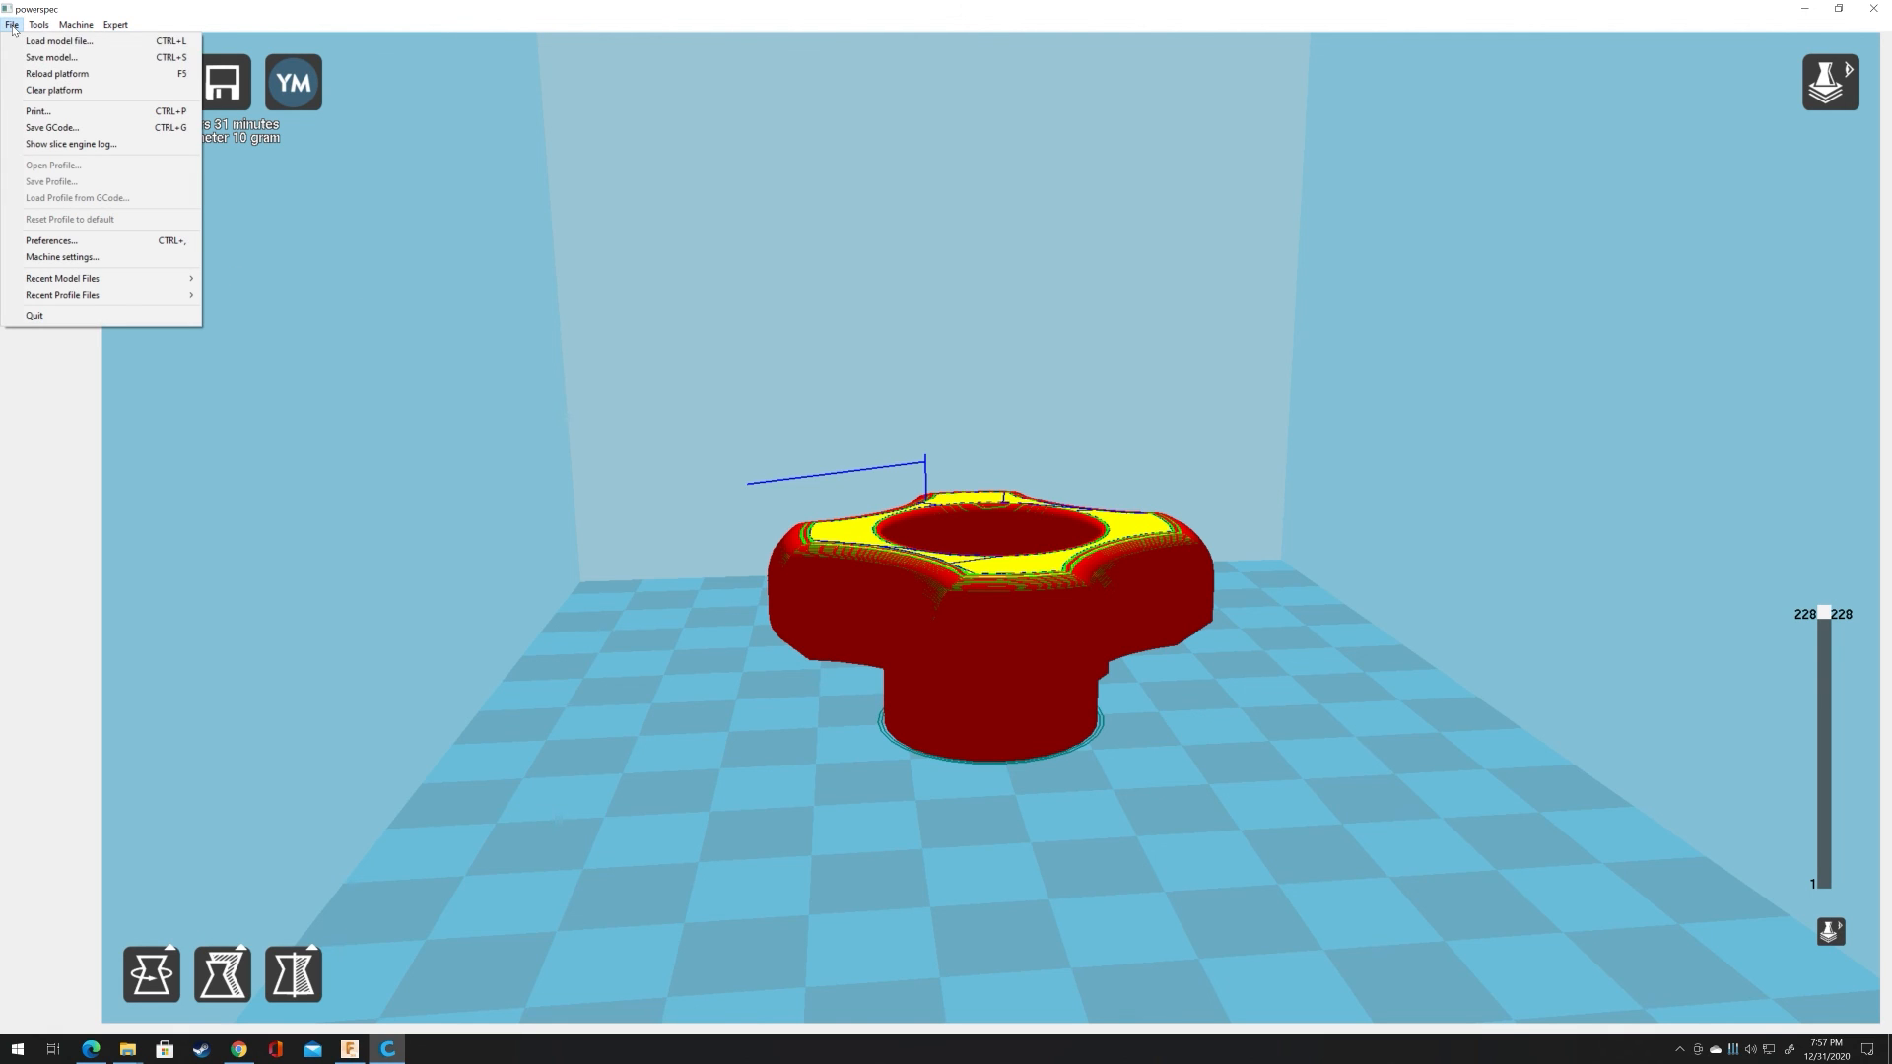
click(56, 128)
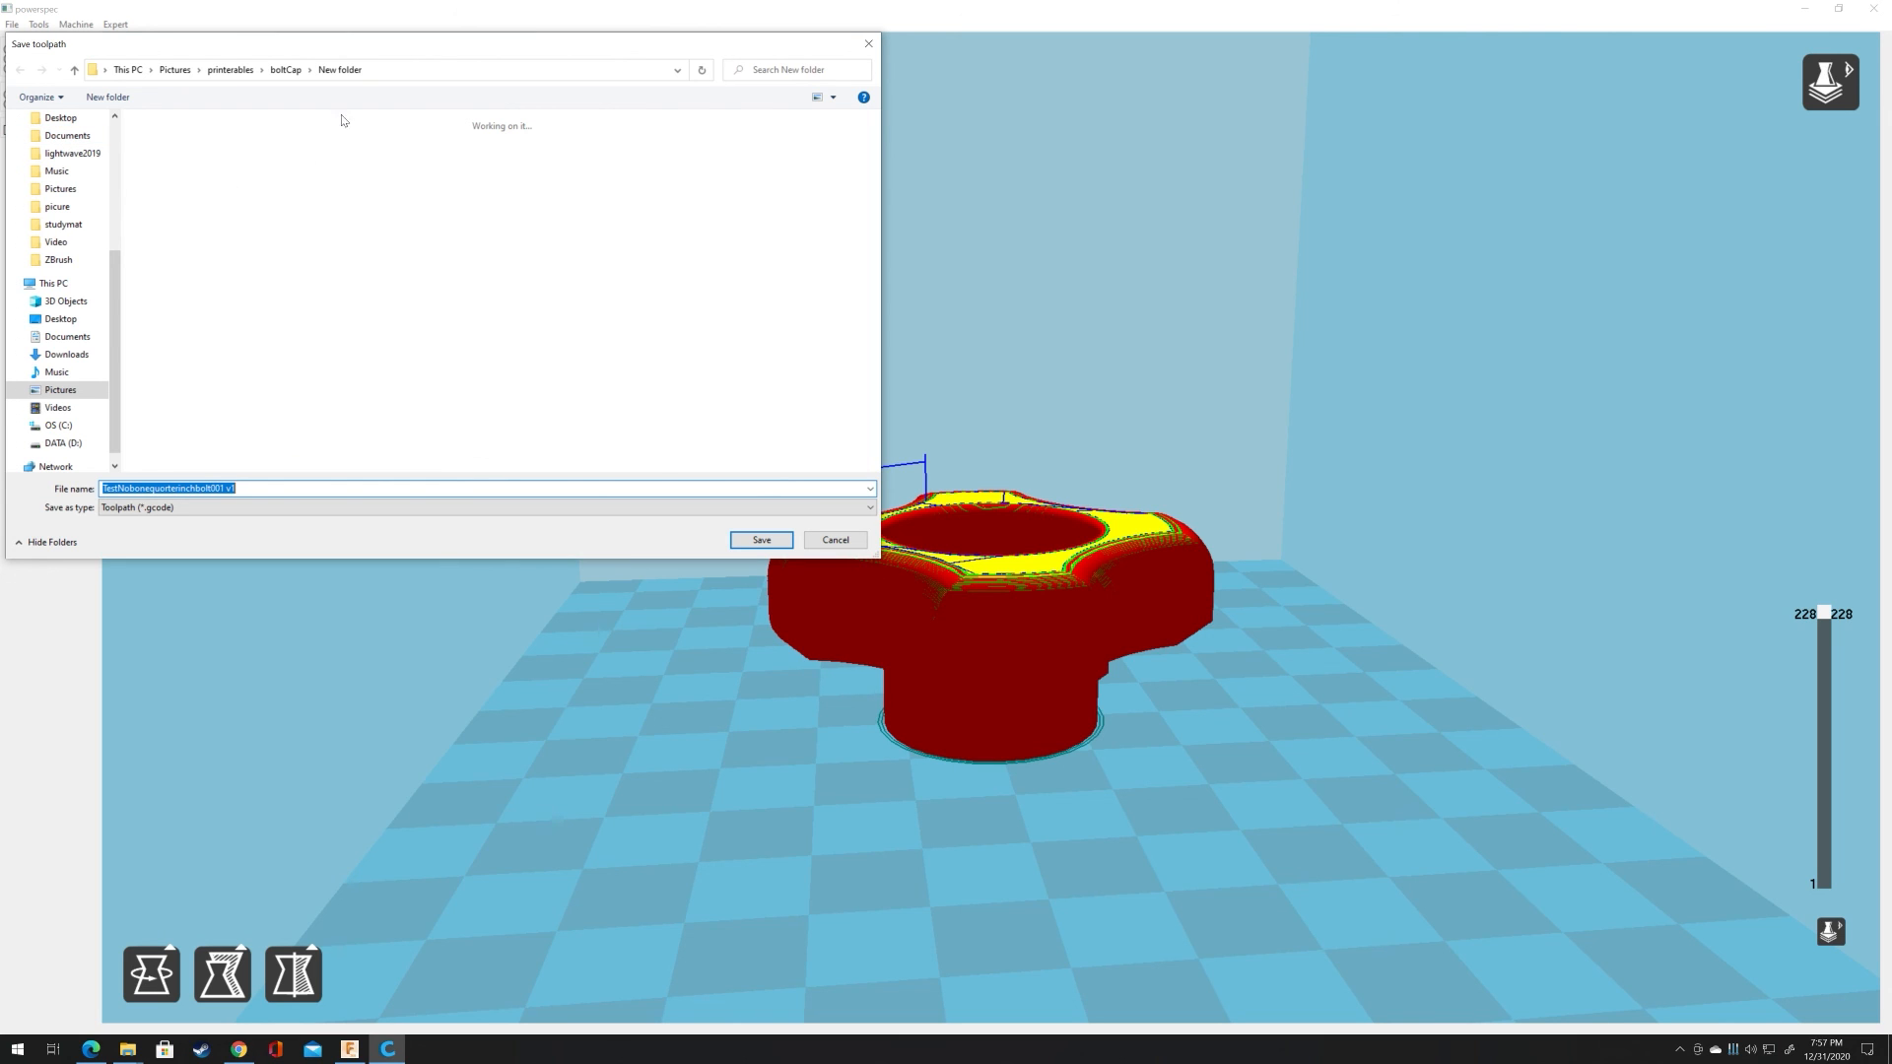
click(234, 73)
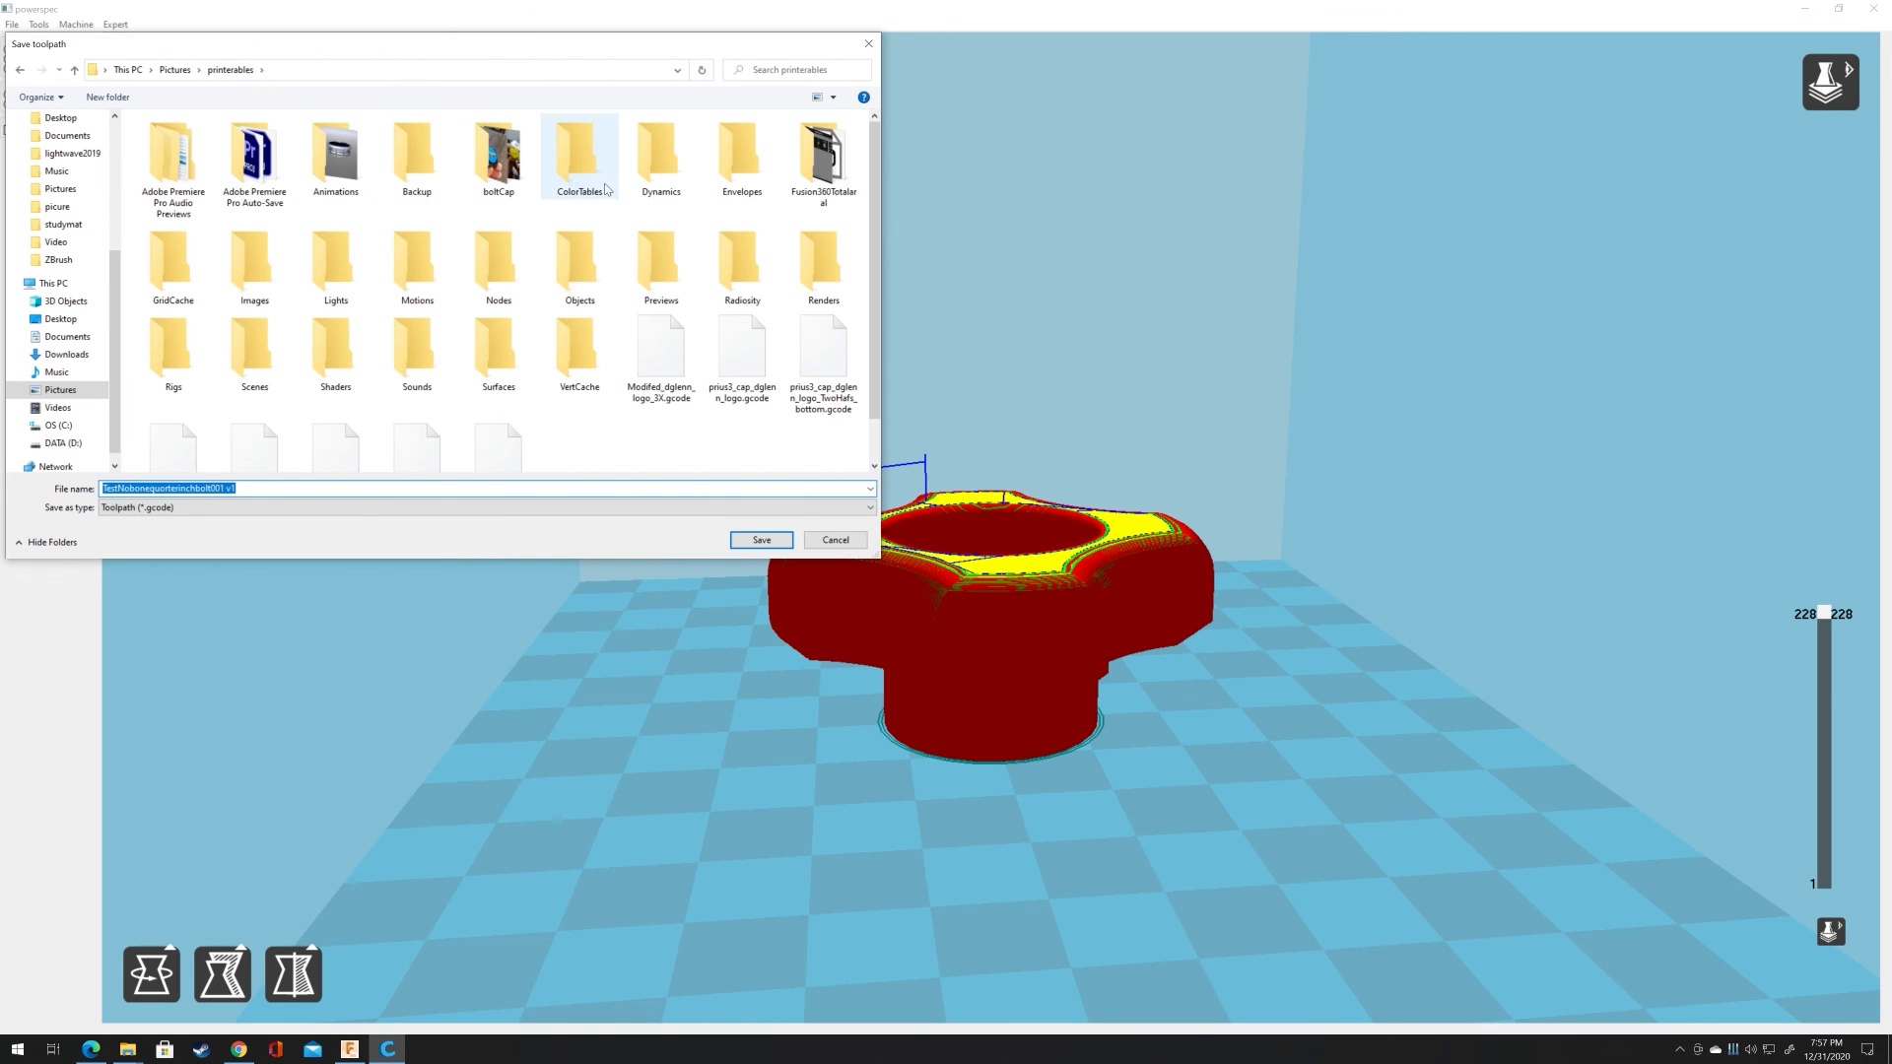
double_click(821, 187)
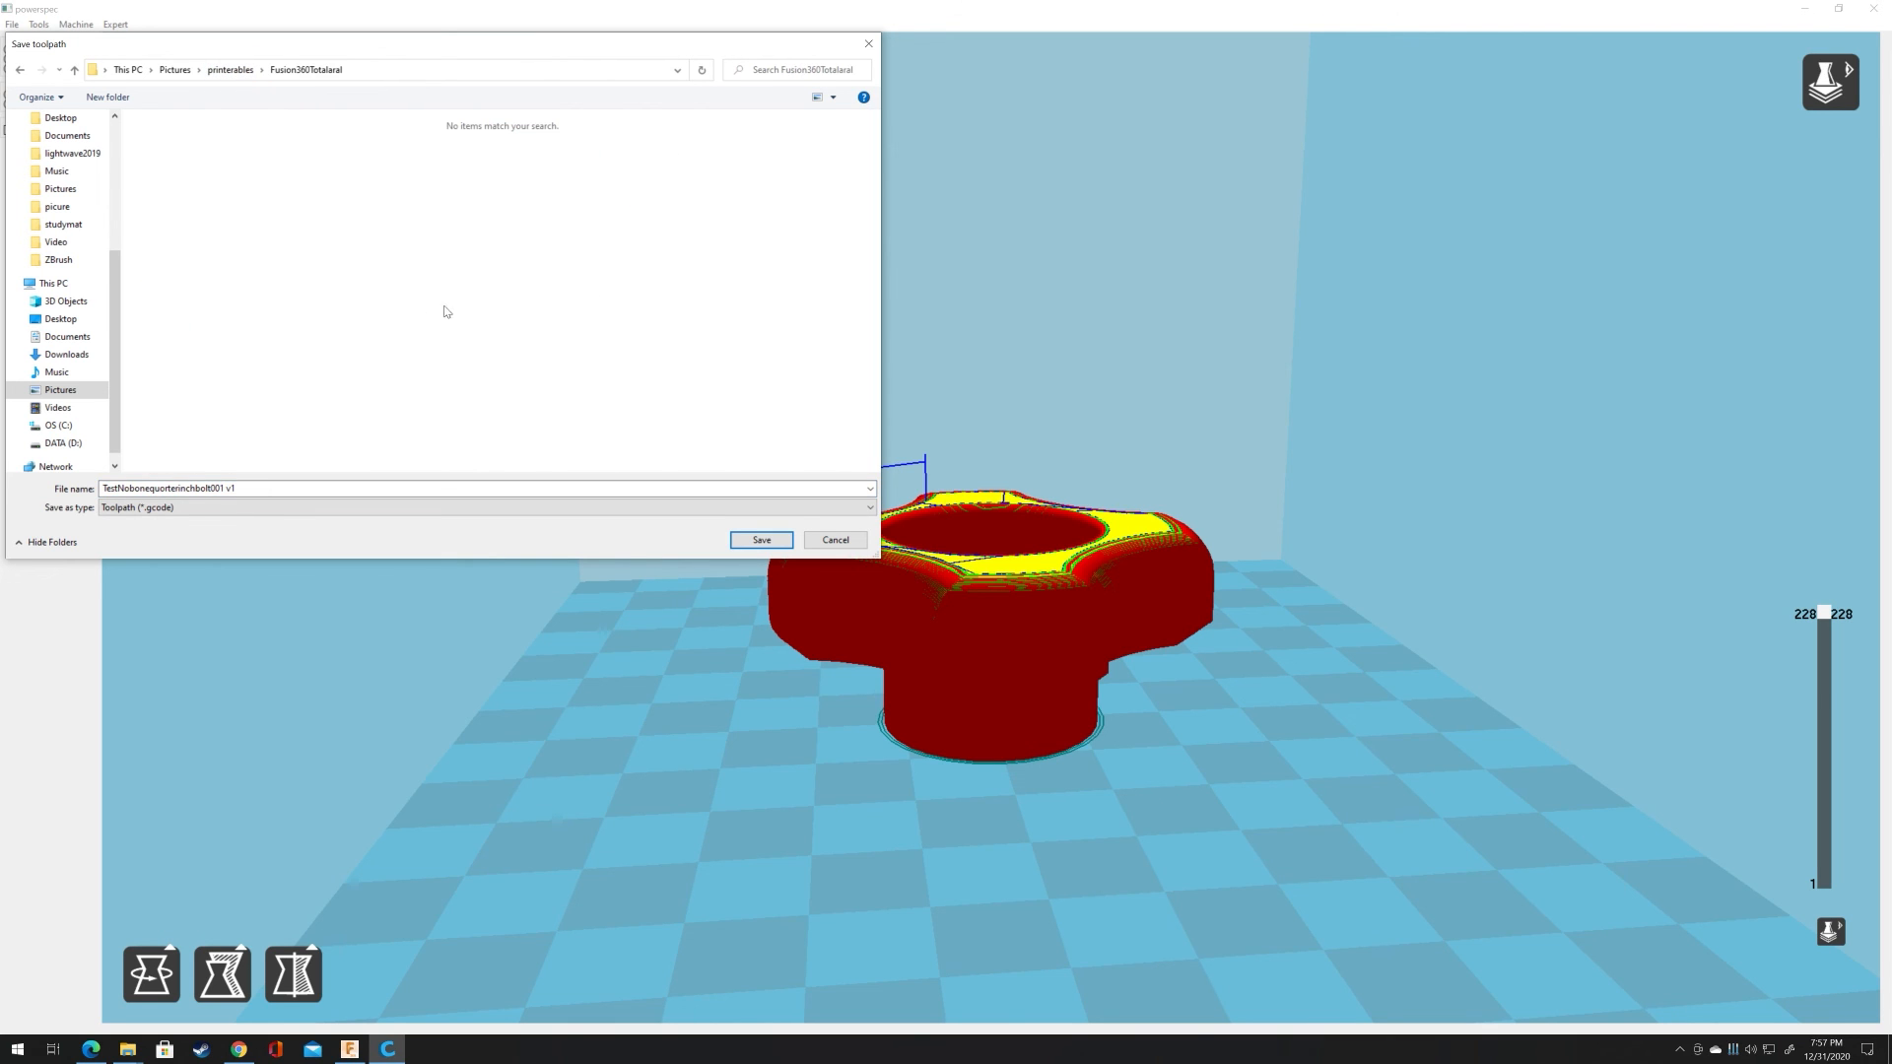
click(260, 489)
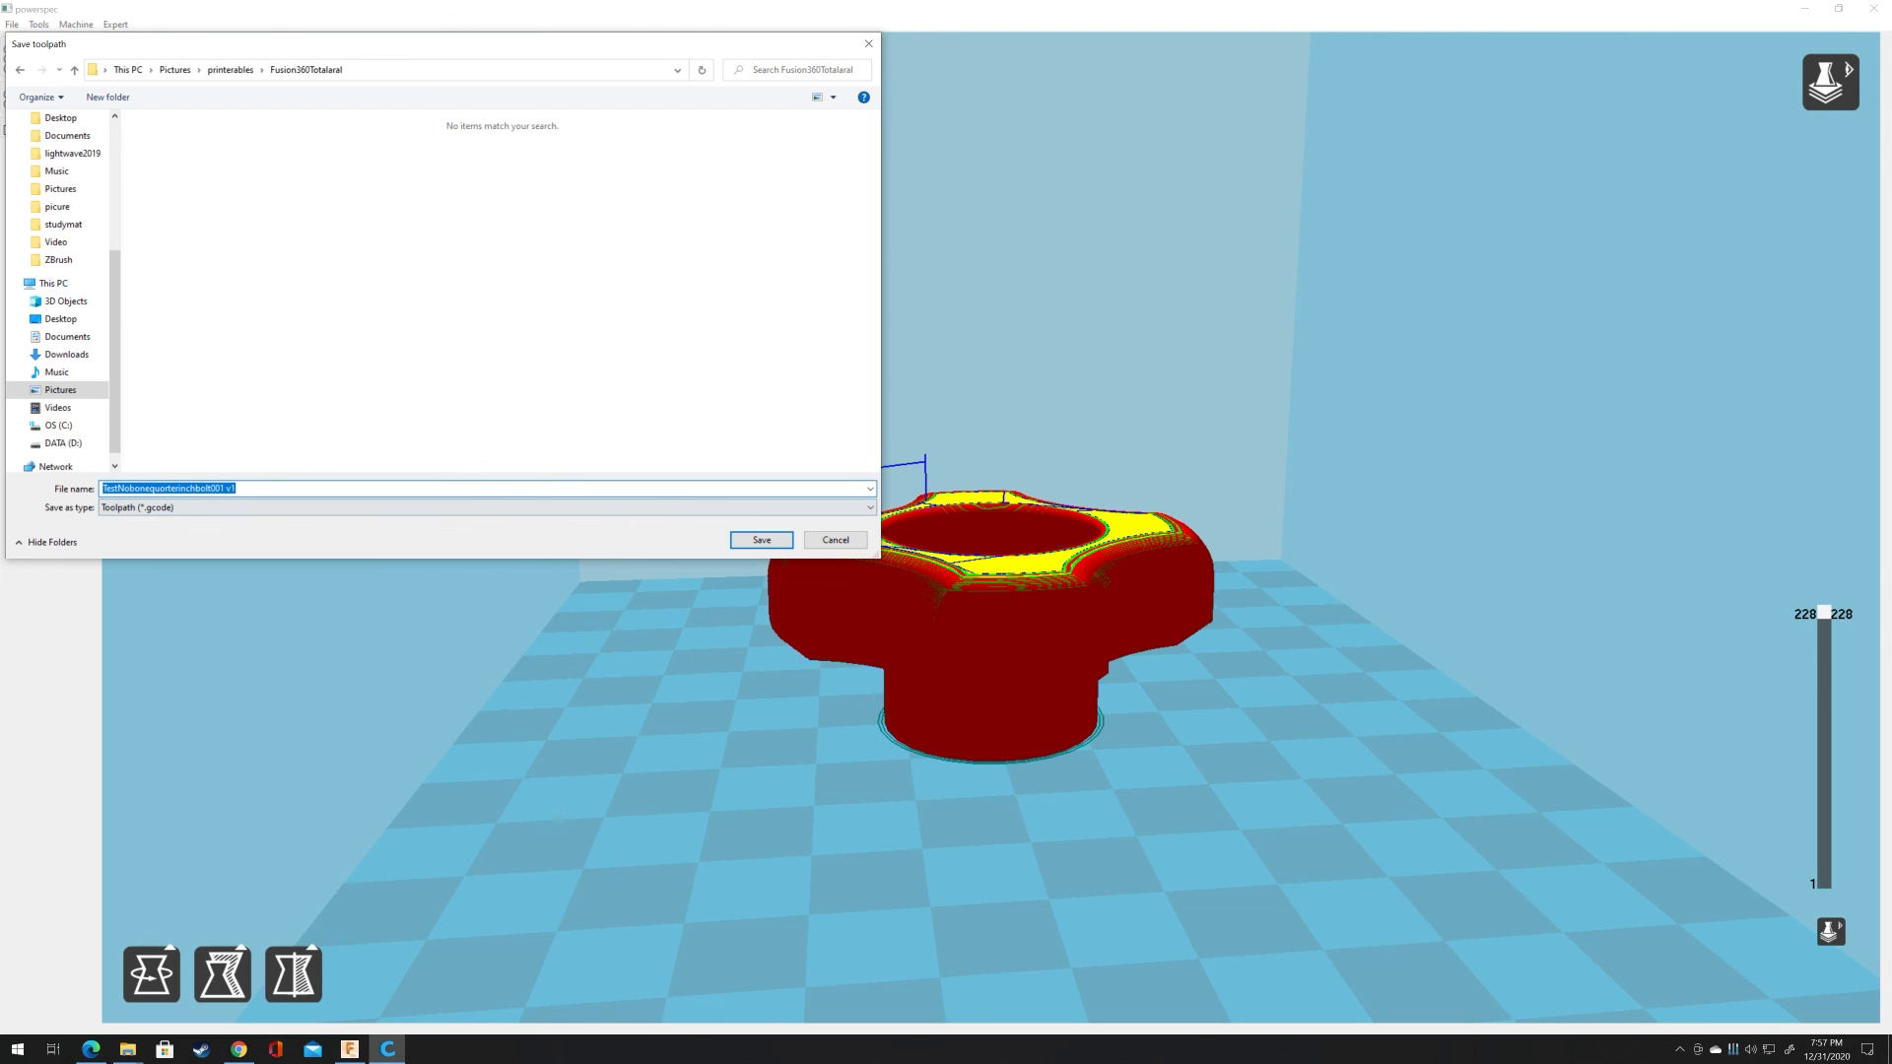
click(760, 541)
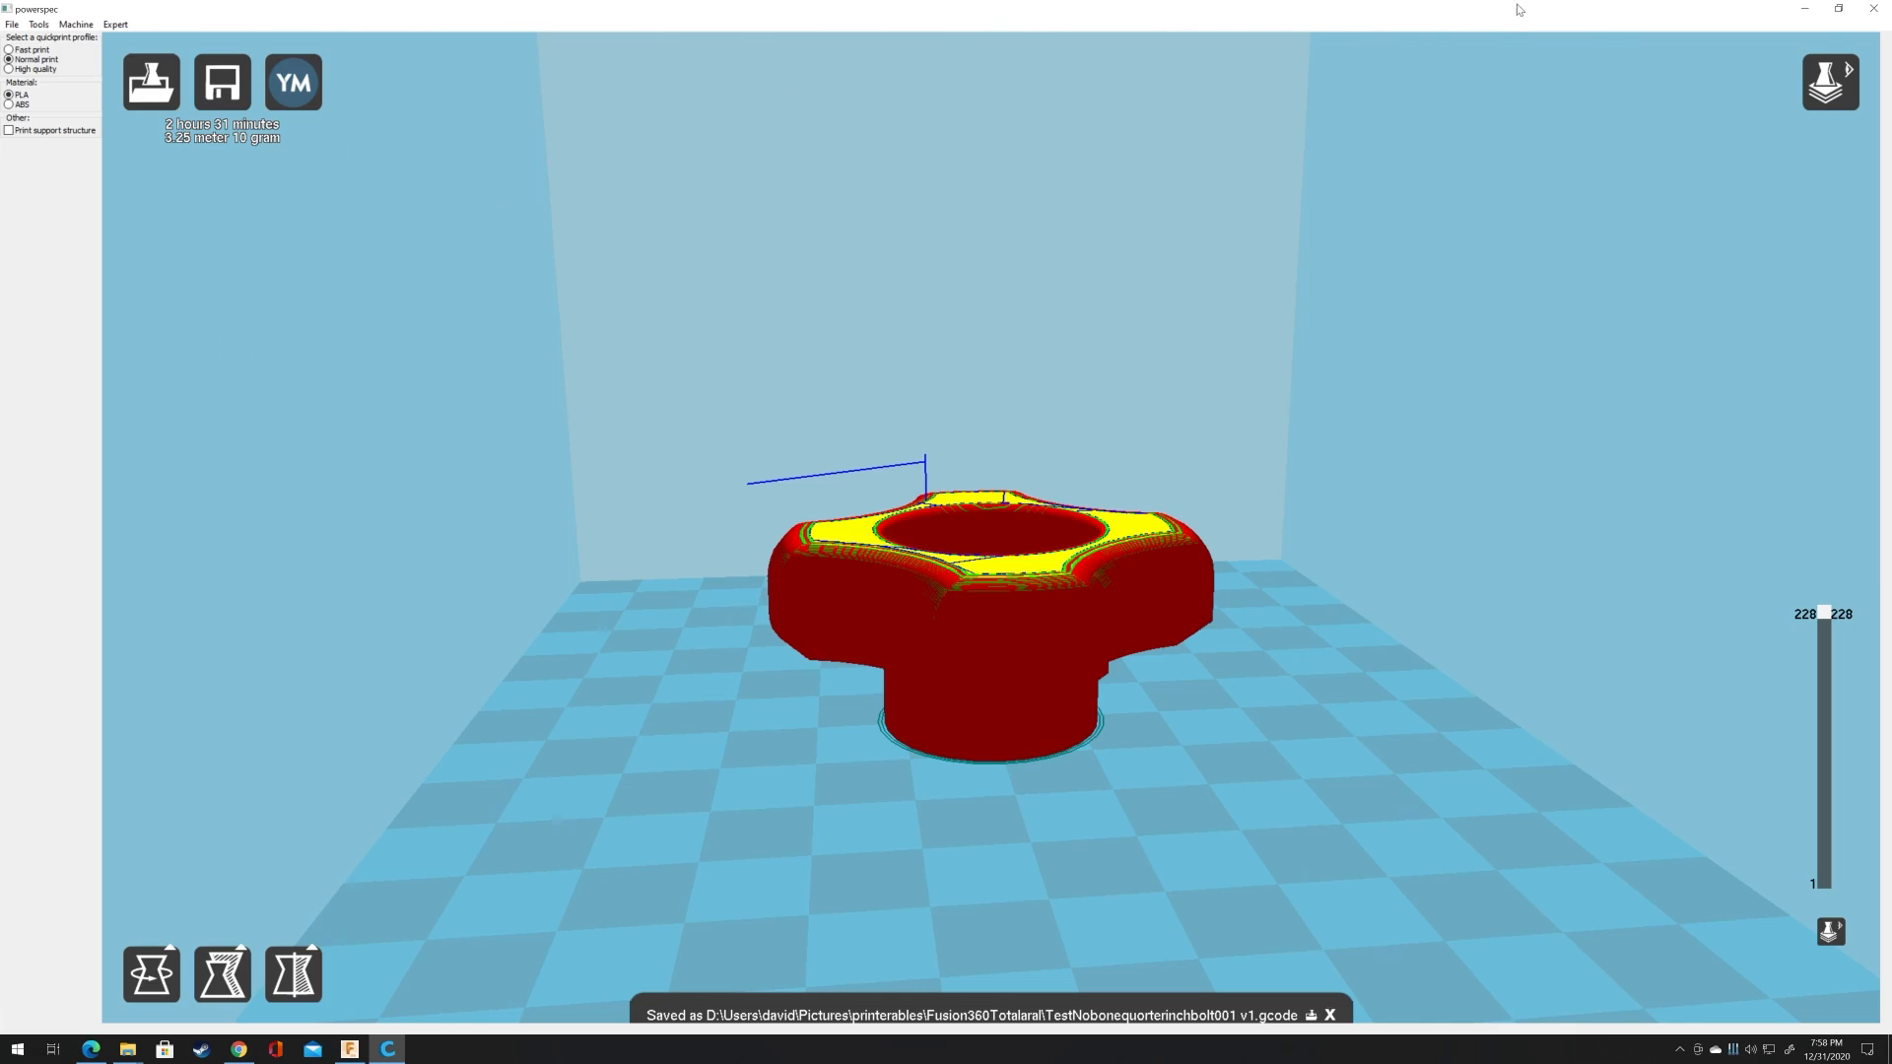
Step: Return to Fusion 360 and examine the finished knob from the top and from a side corner
click(1804, 8)
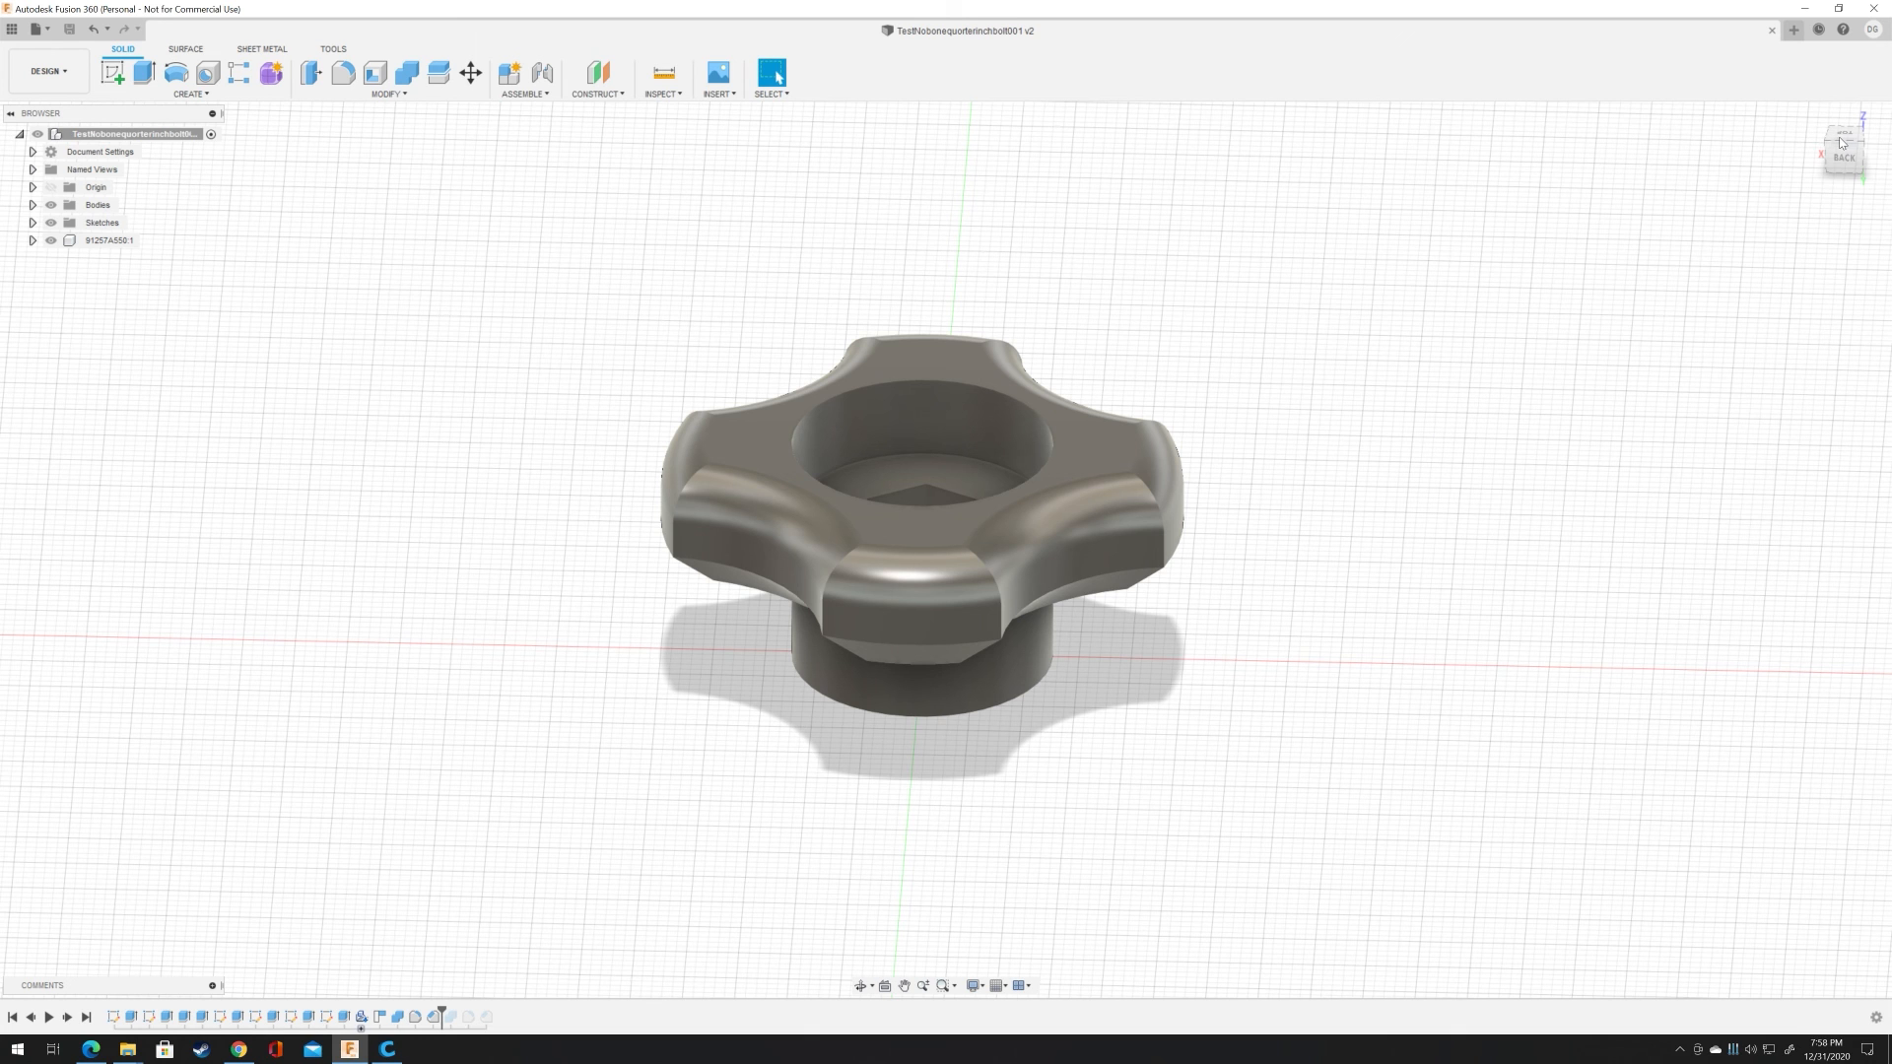
mouse_move(1841, 138)
mouse_down()
mouse_move(1824, 242)
mouse_move(1812, 98)
mouse_move(1728, 193)
mouse_move(1856, 188)
mouse_move(1824, 126)
mouse_move(1652, 211)
mouse_move(1630, 169)
mouse_move(1833, 189)
mouse_move(1845, 171)
mouse_up()
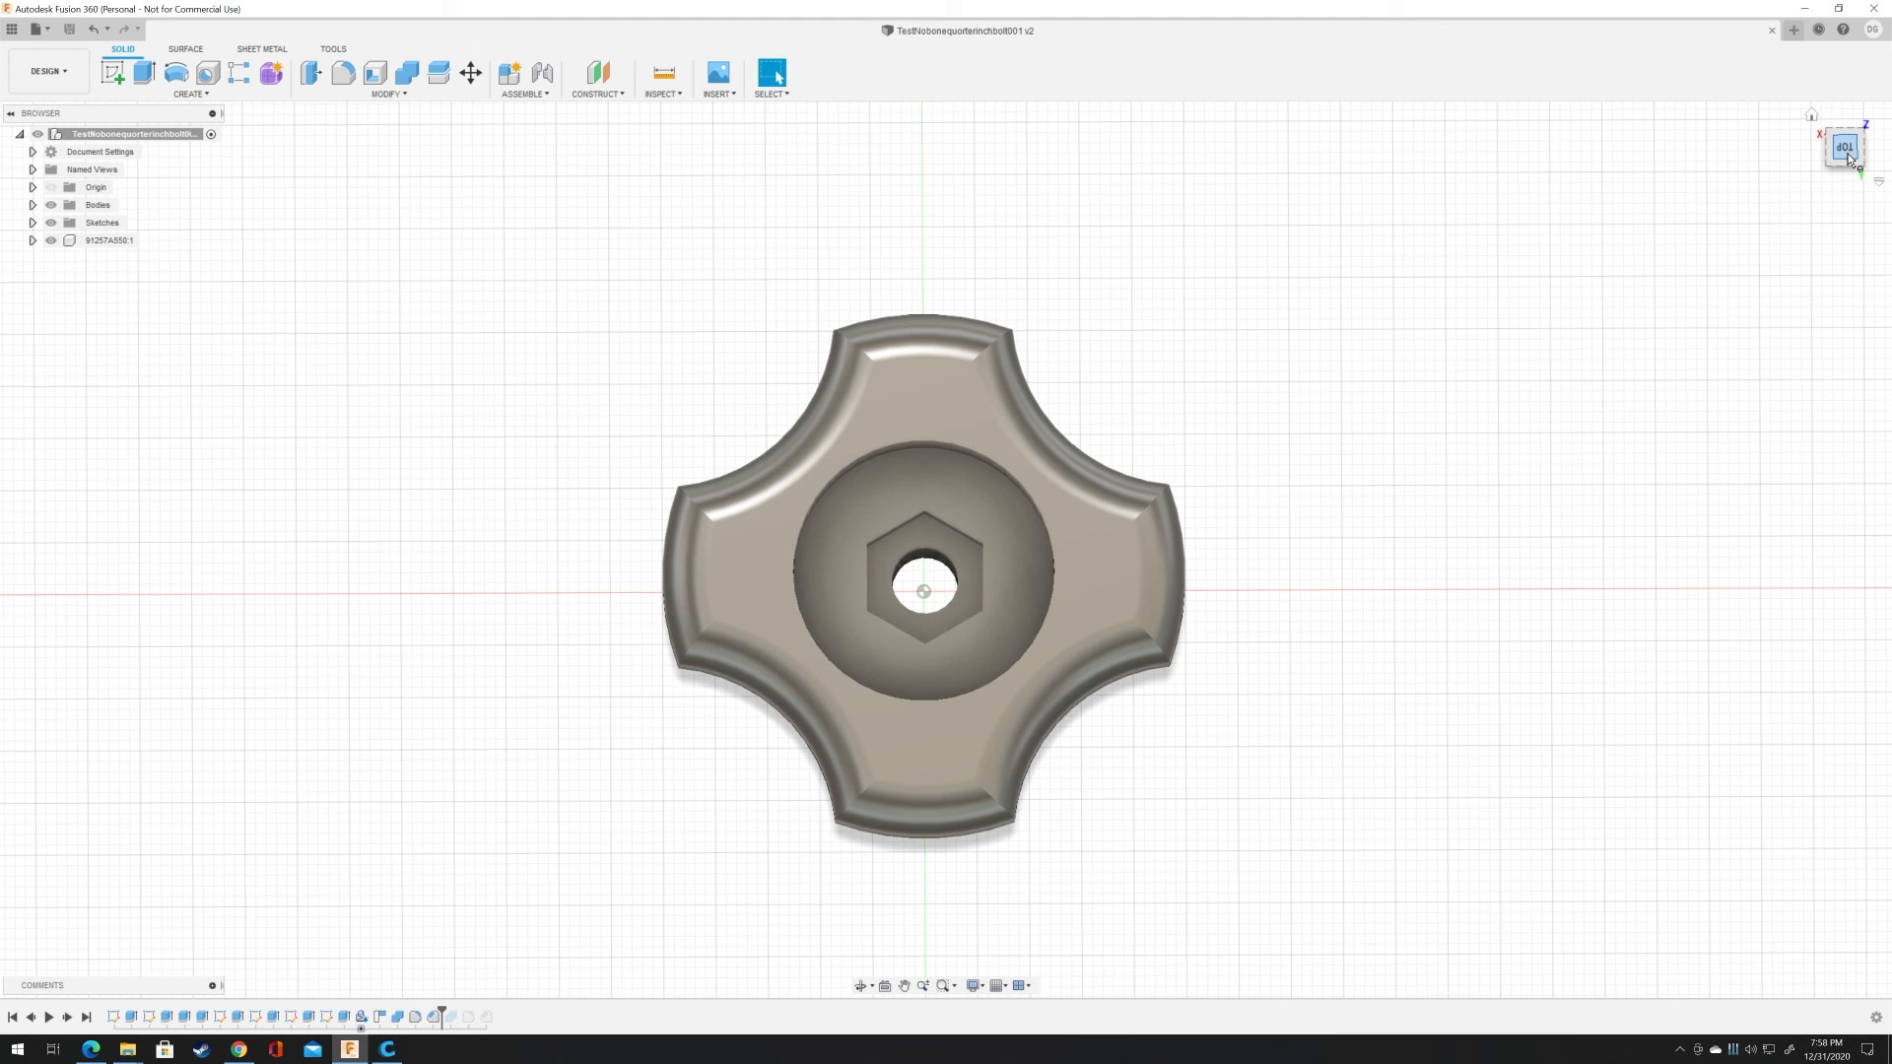
mouse_move(1852, 158)
mouse_down()
mouse_move(1861, 75)
mouse_move(1889, 72)
mouse_up()
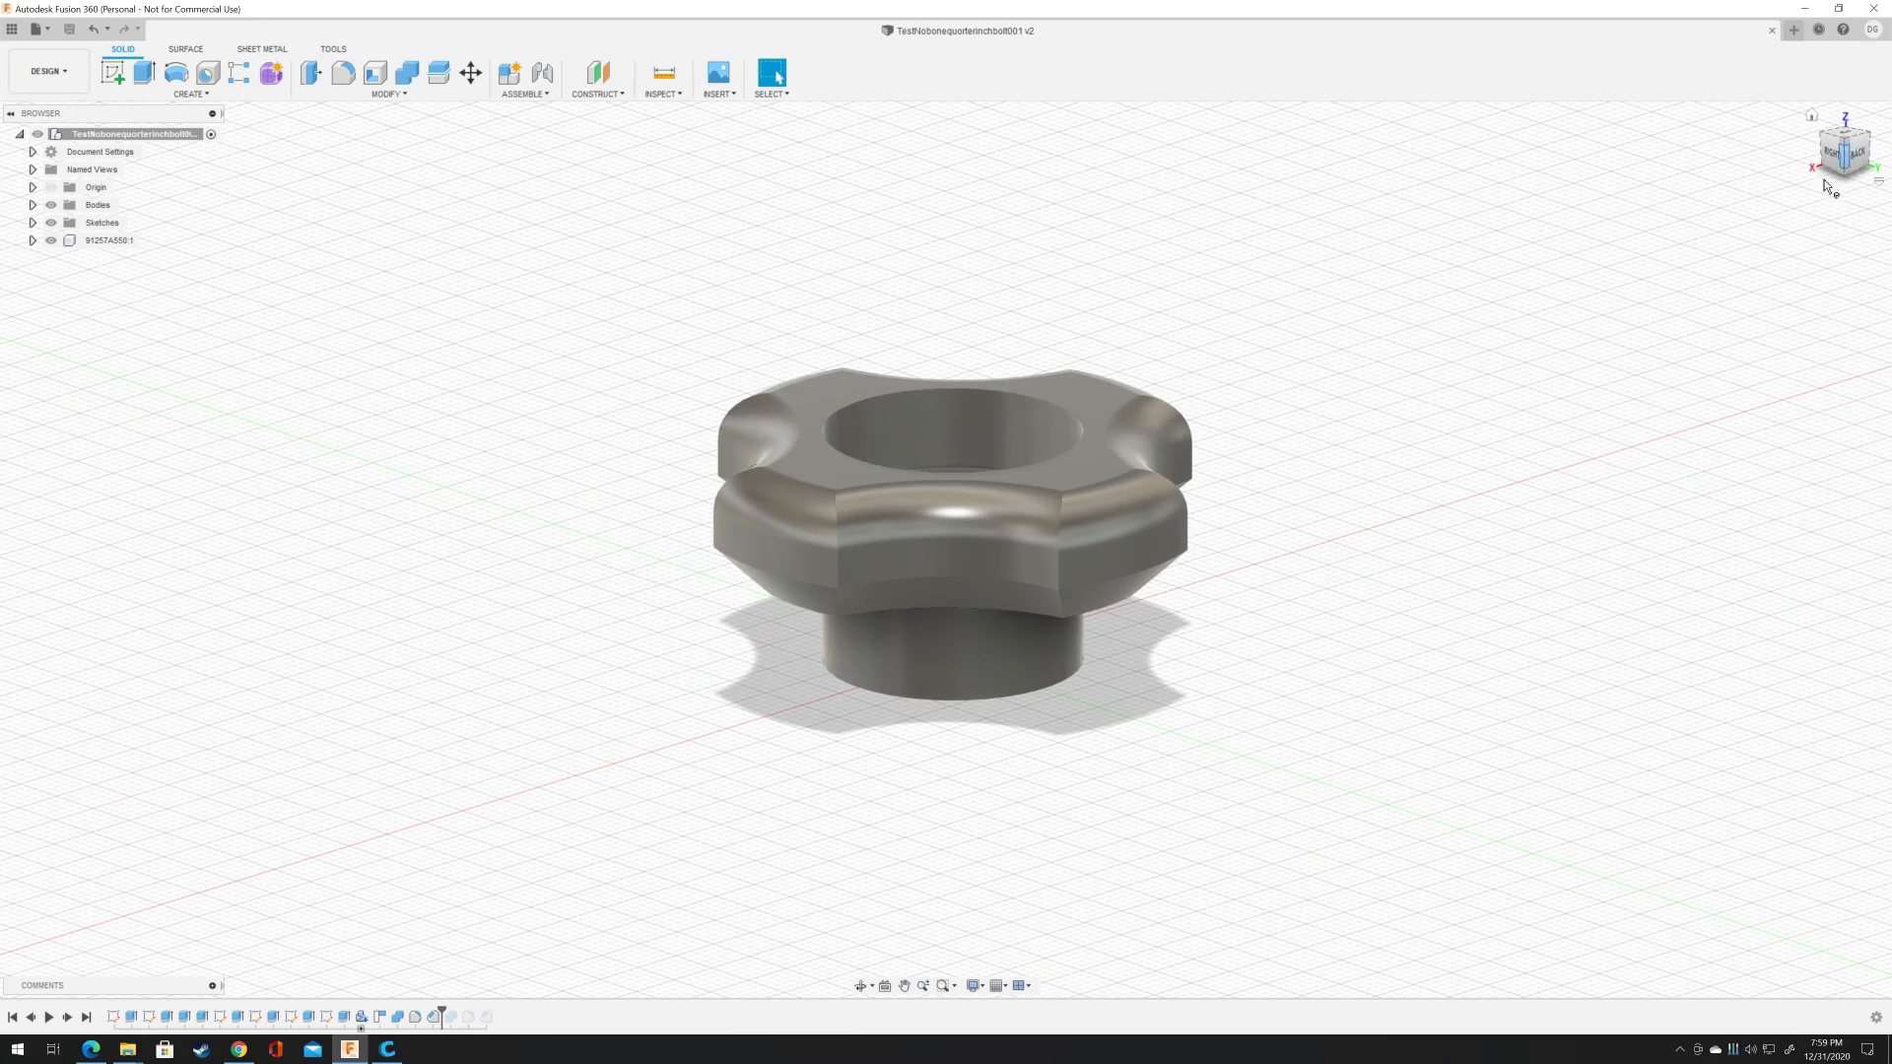